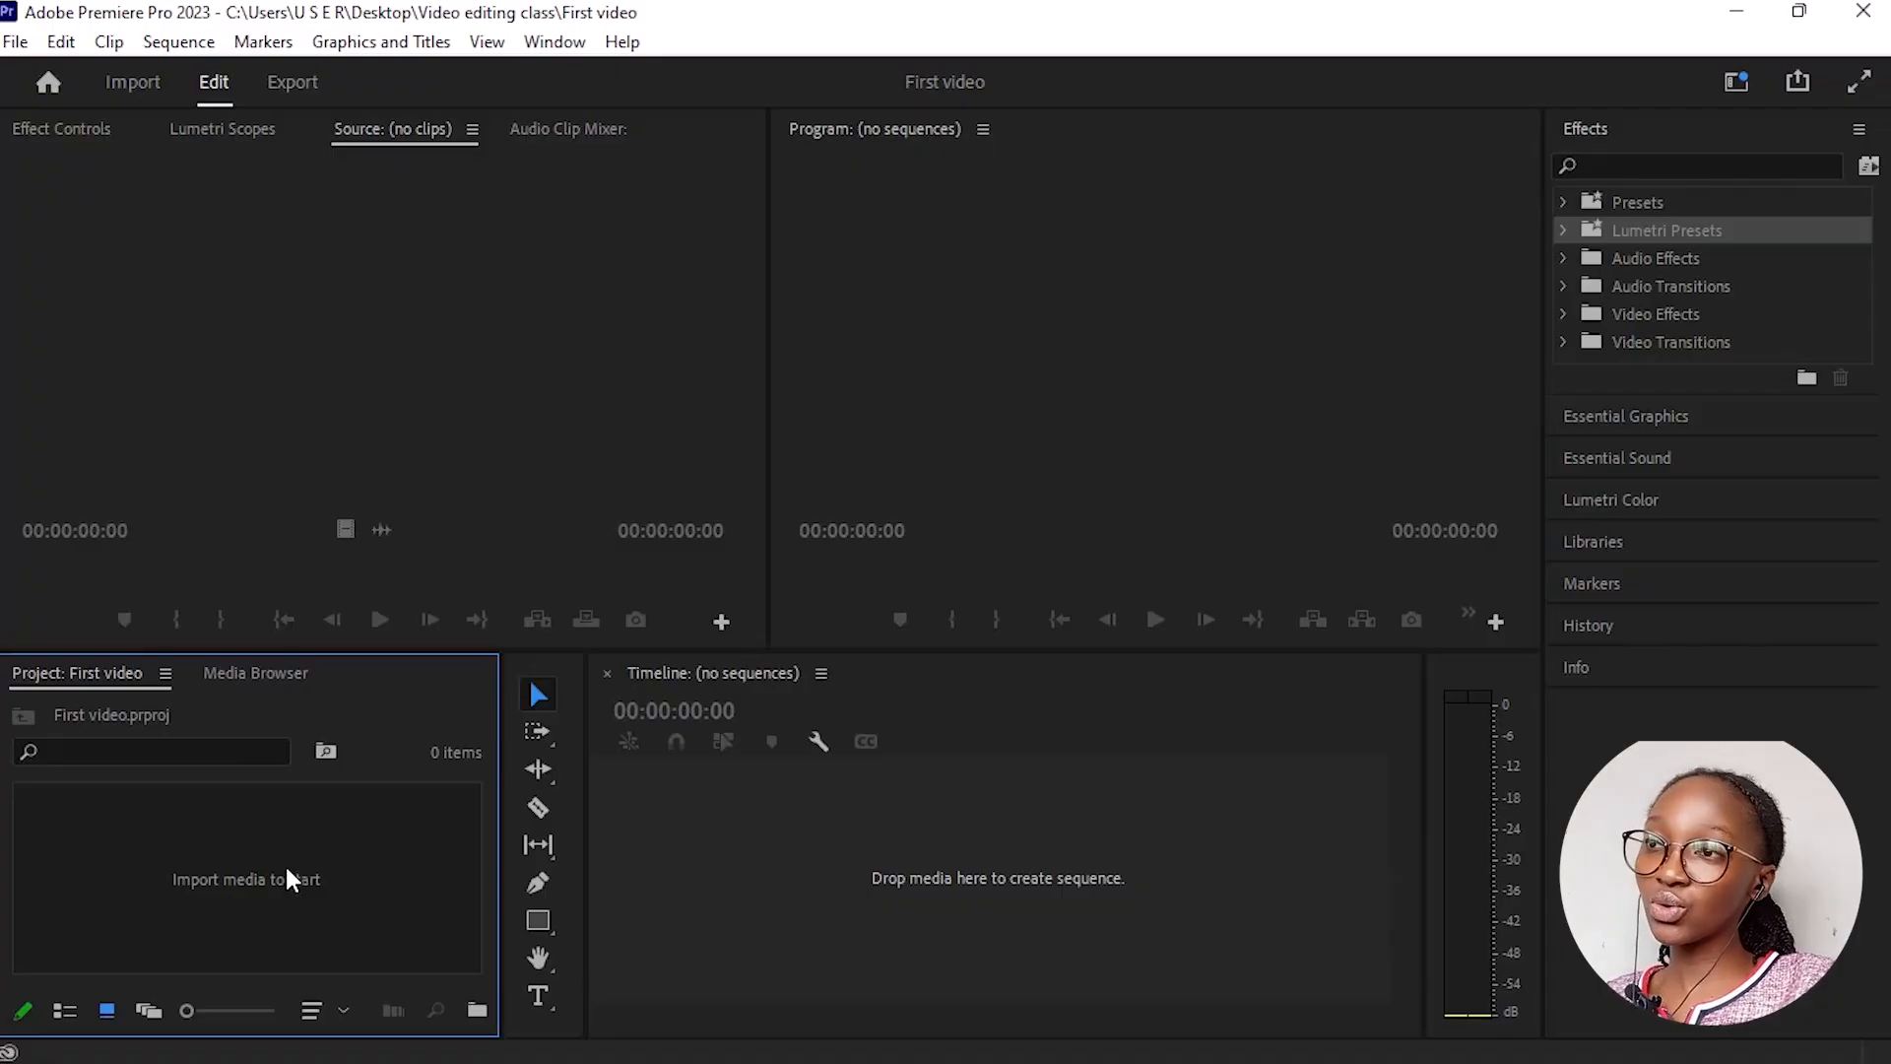
pyautogui.click(13, 41)
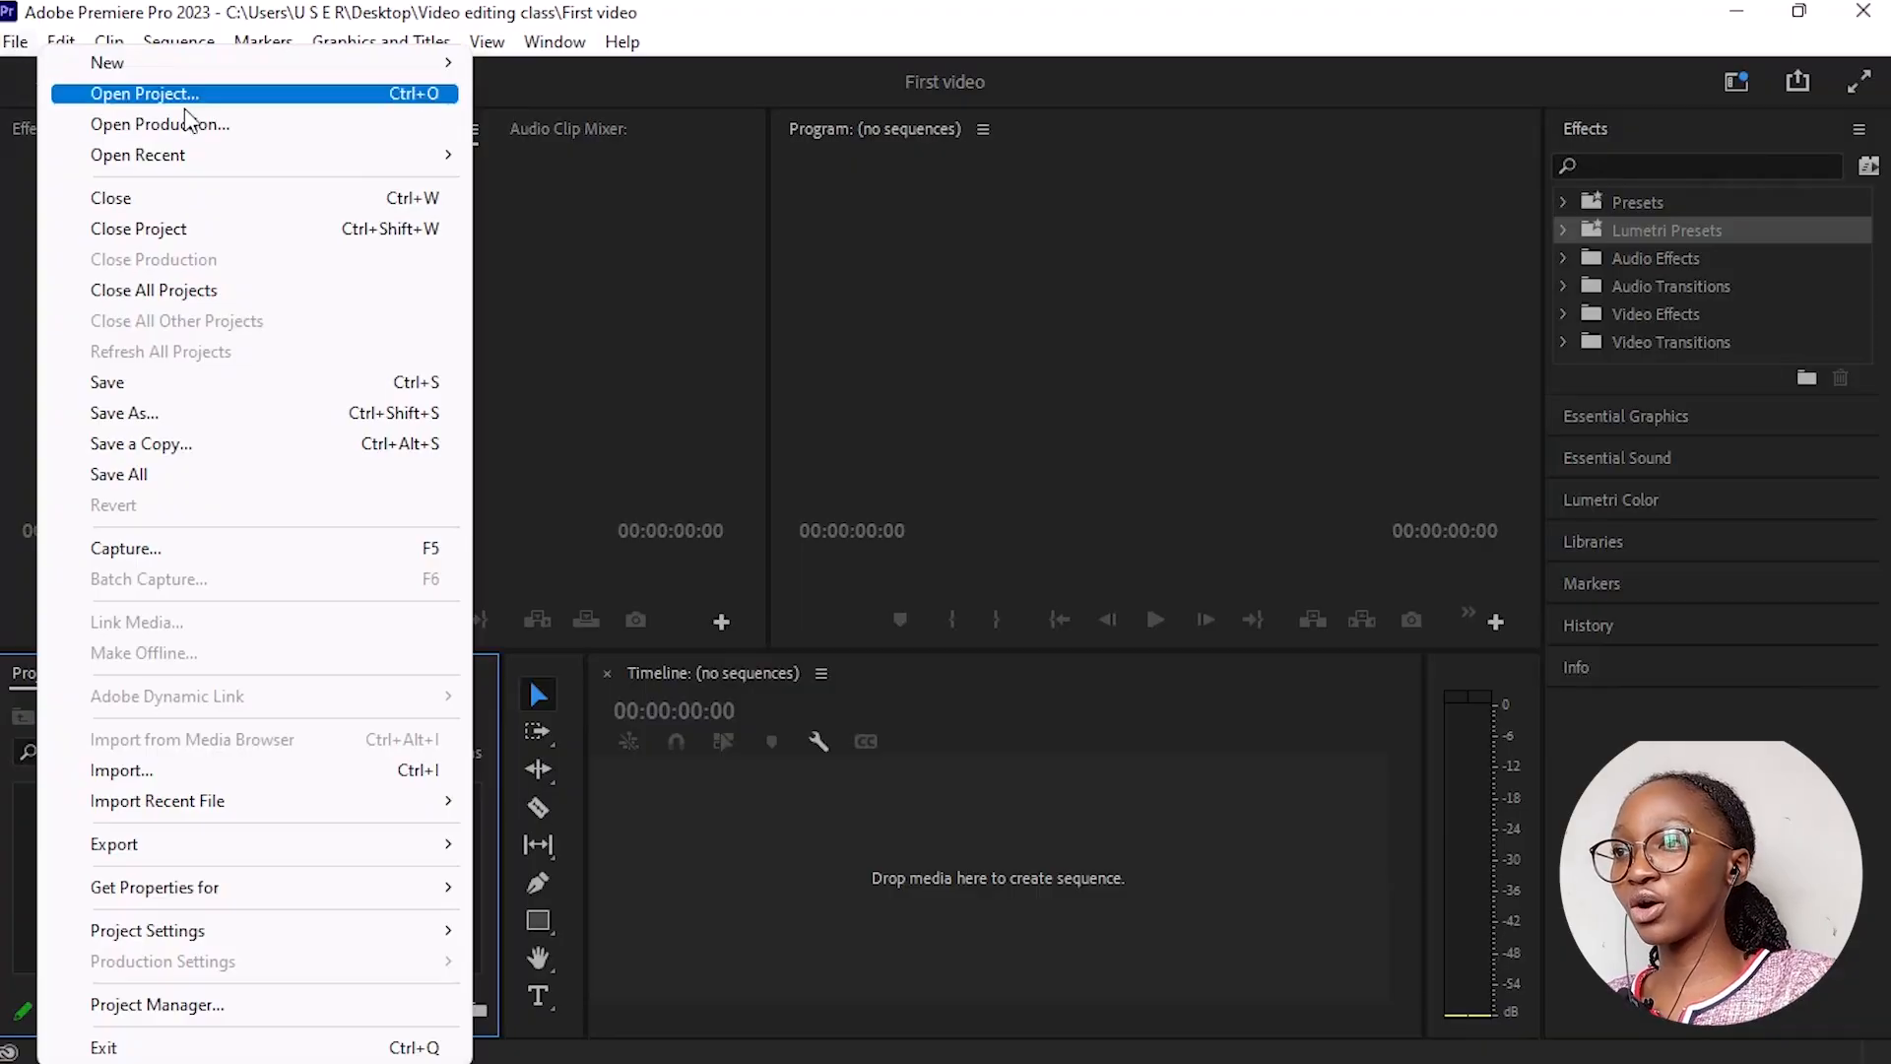
pyautogui.click(255, 781)
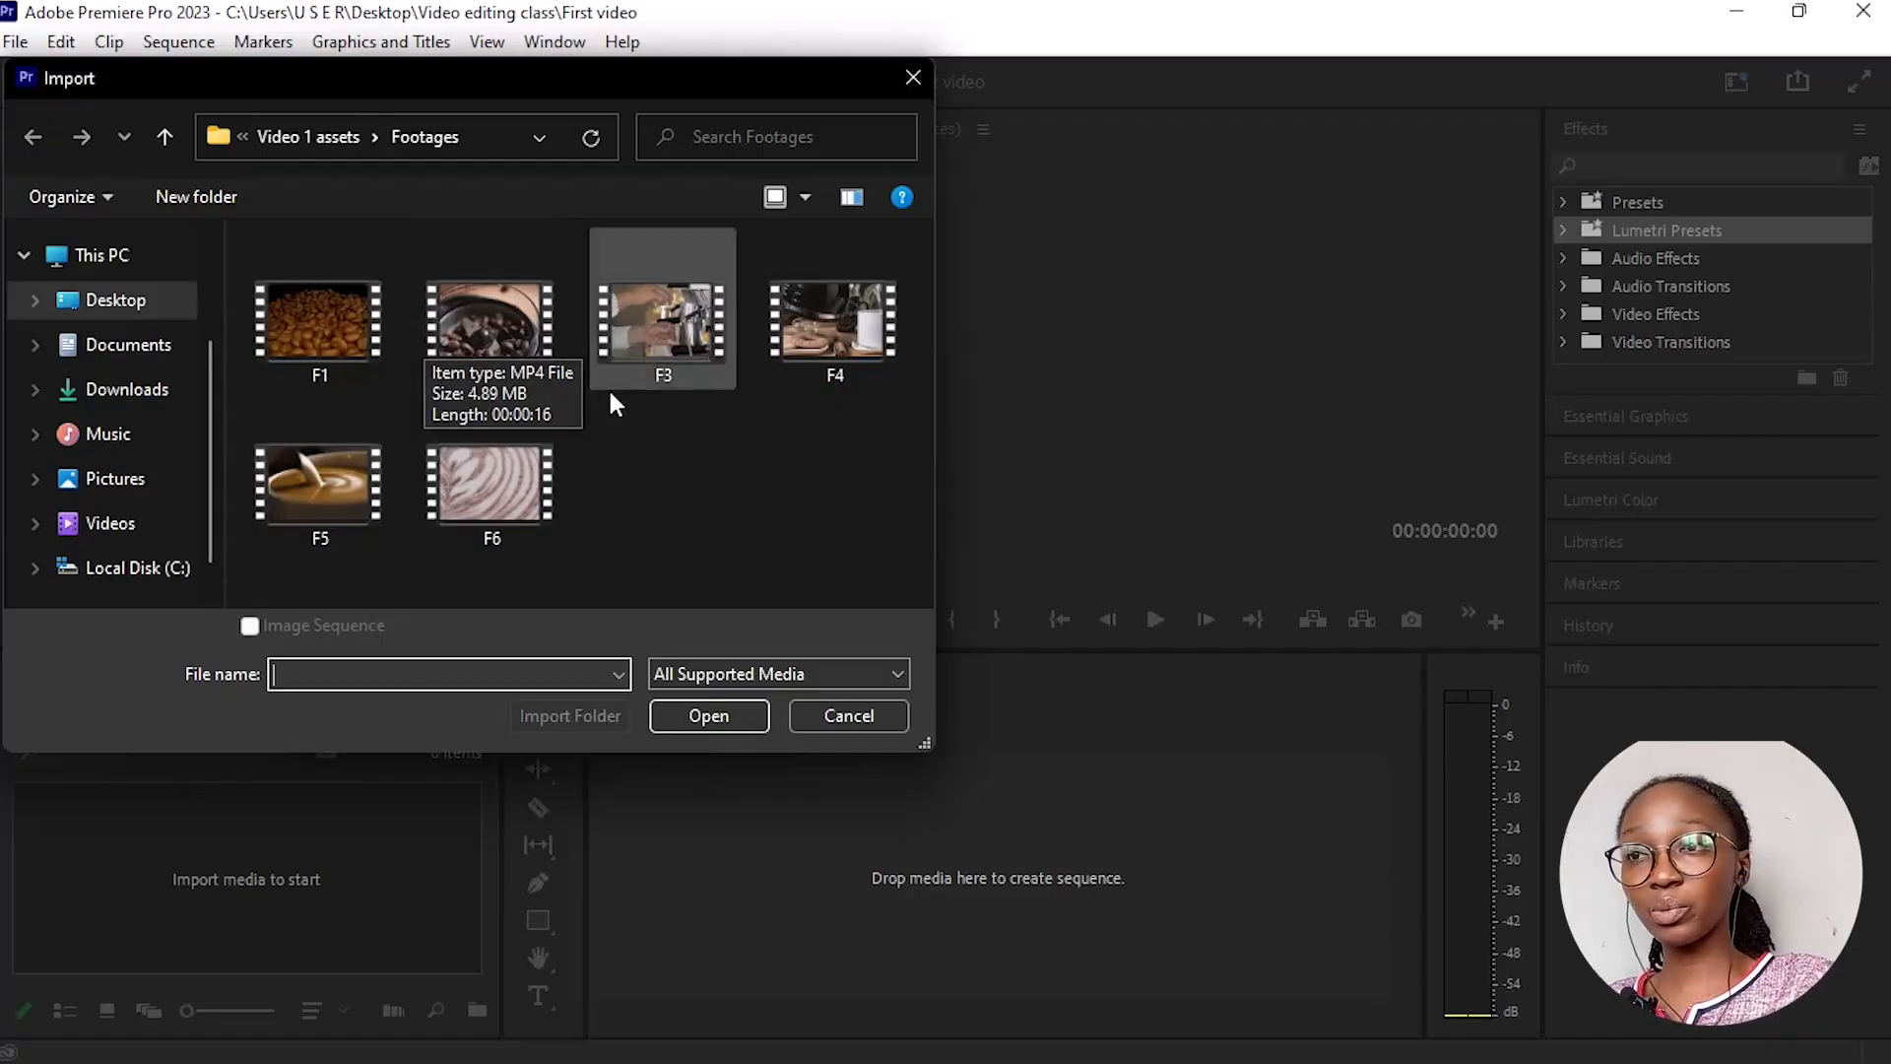
pyautogui.click(839, 715)
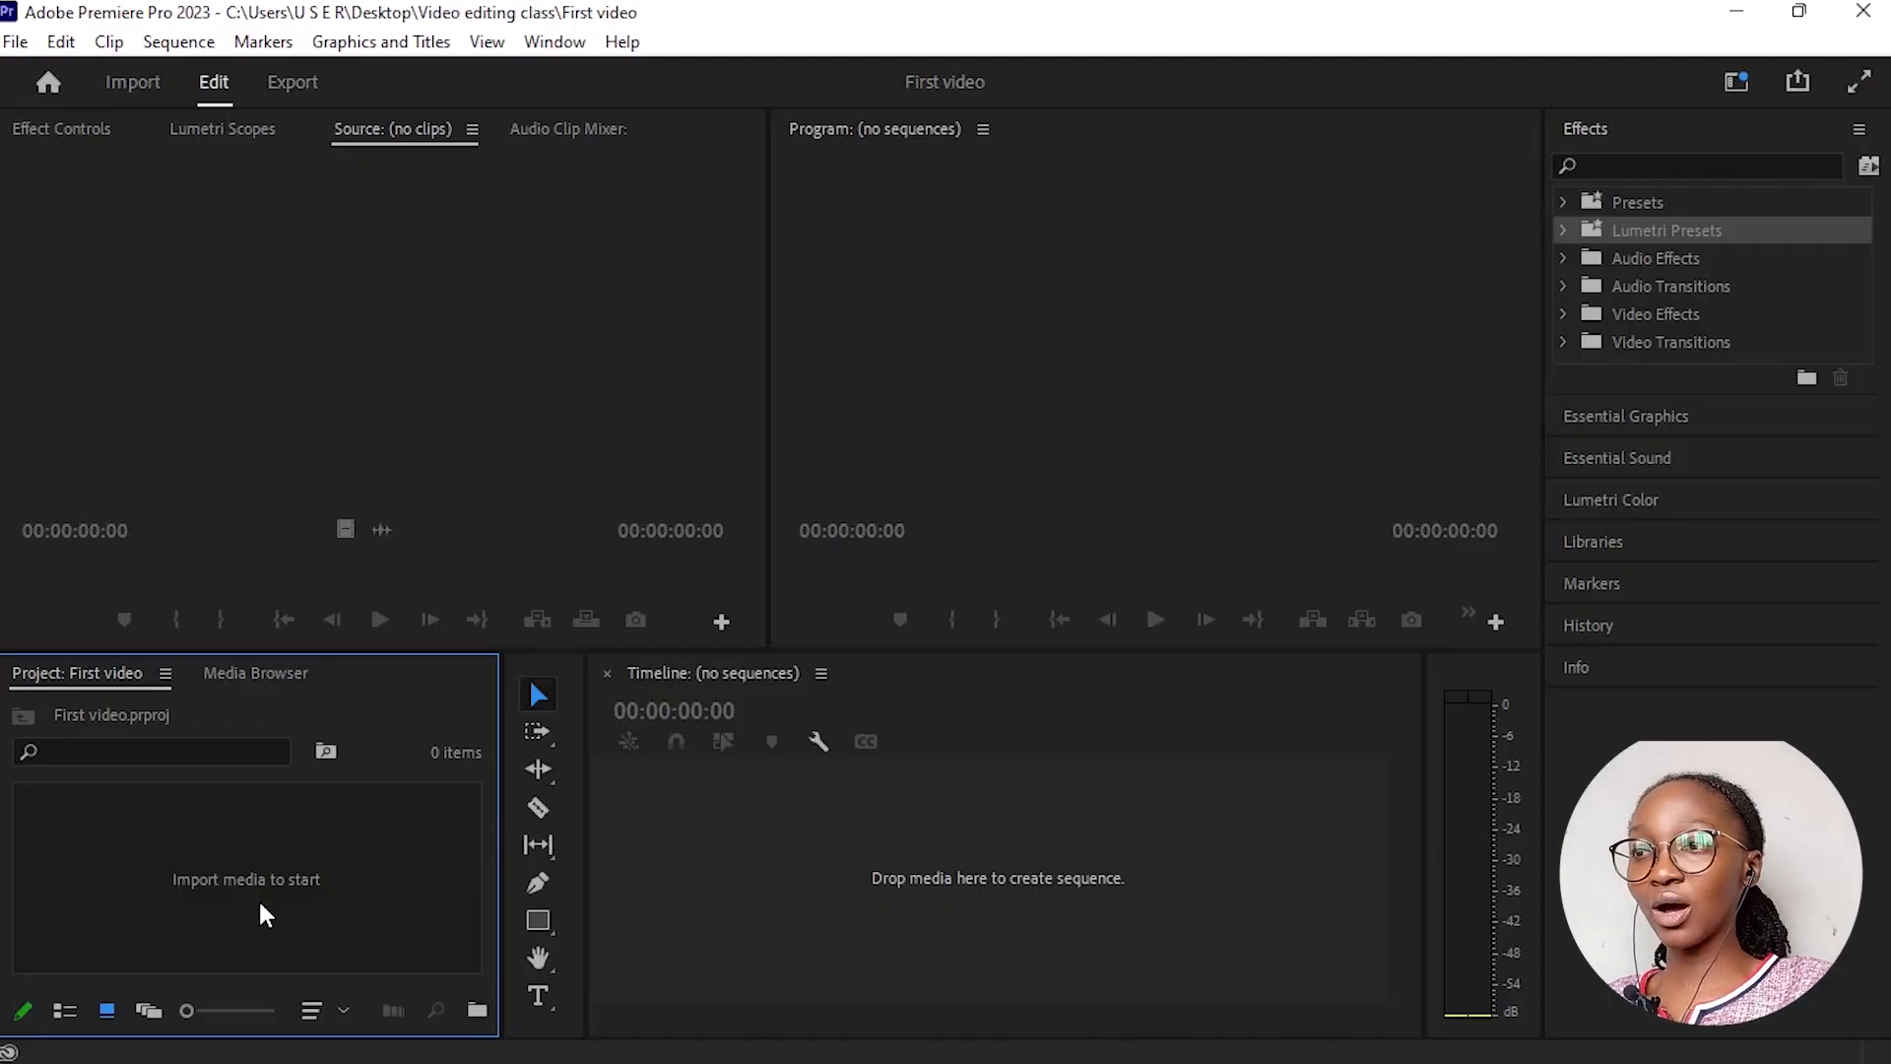
# Step: Start a media import and browse to the Footages folder inside Desktop > Video editing class > Video 1 assets
pyautogui.doubleClick(276, 880)
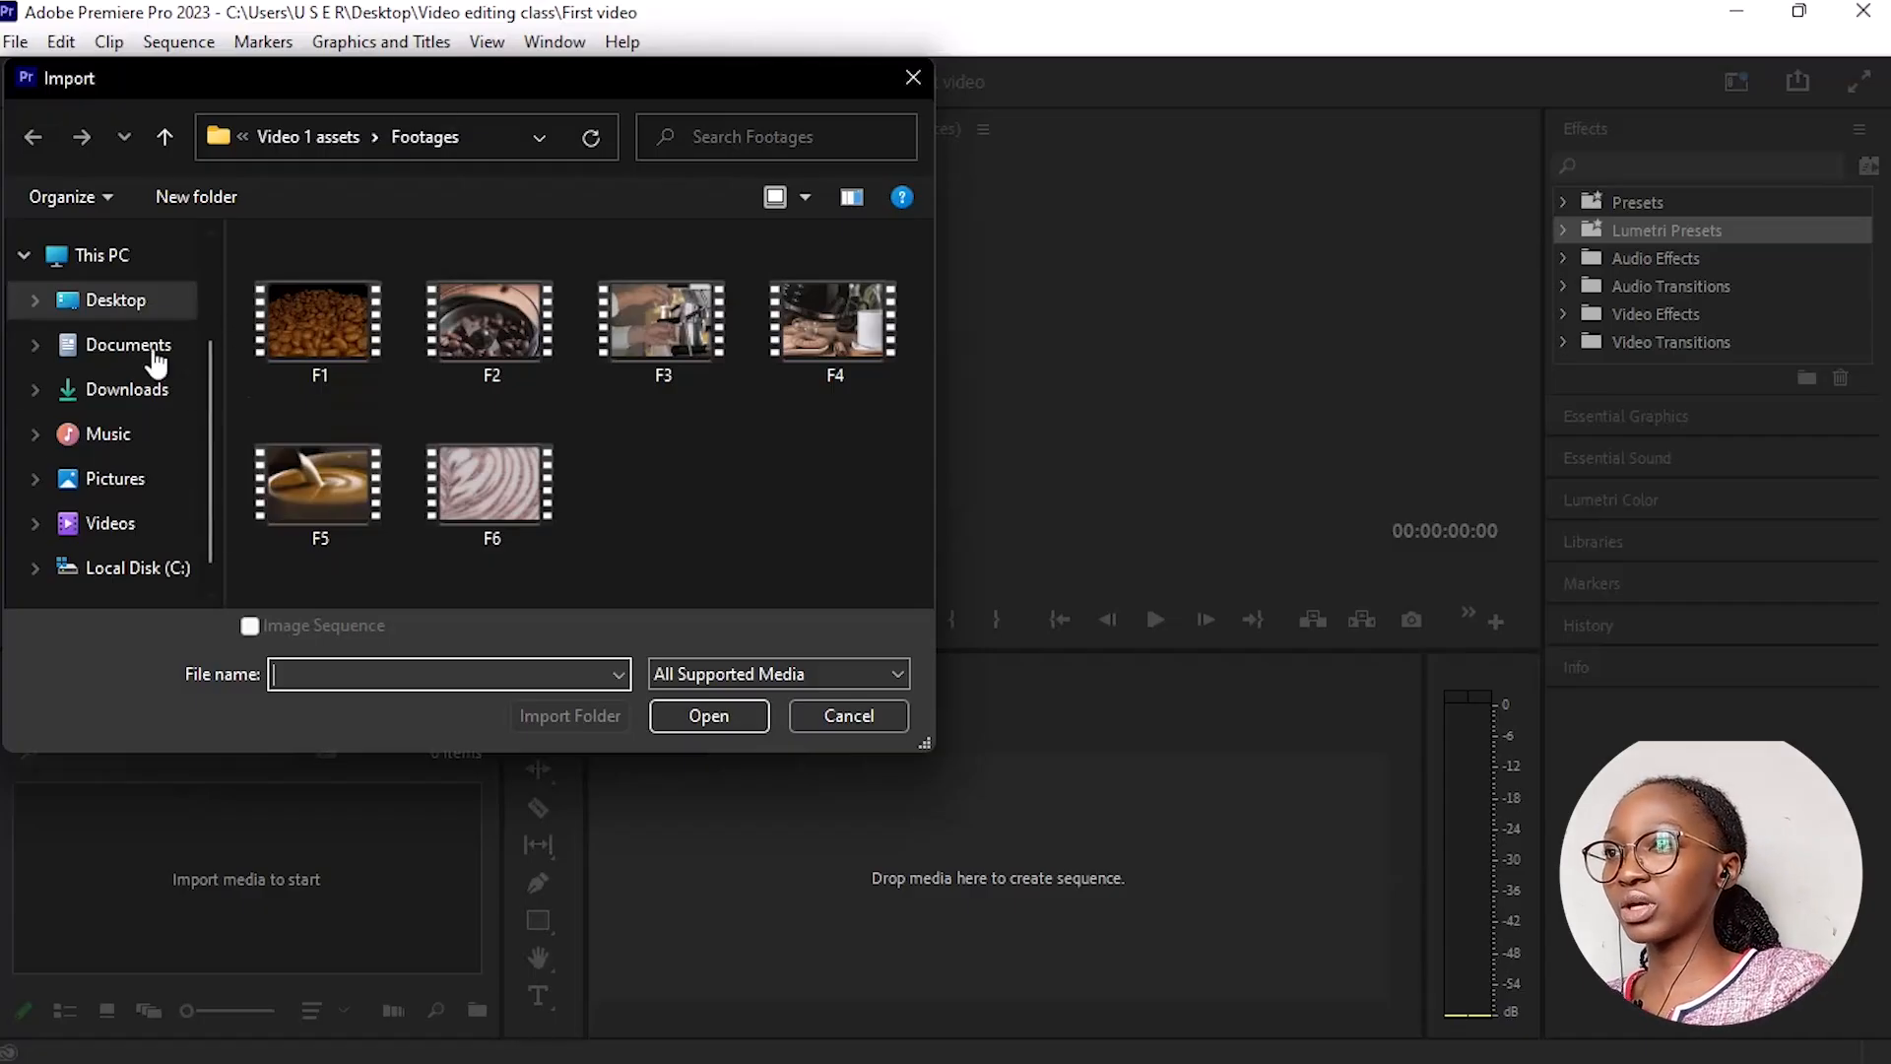
pyautogui.click(145, 313)
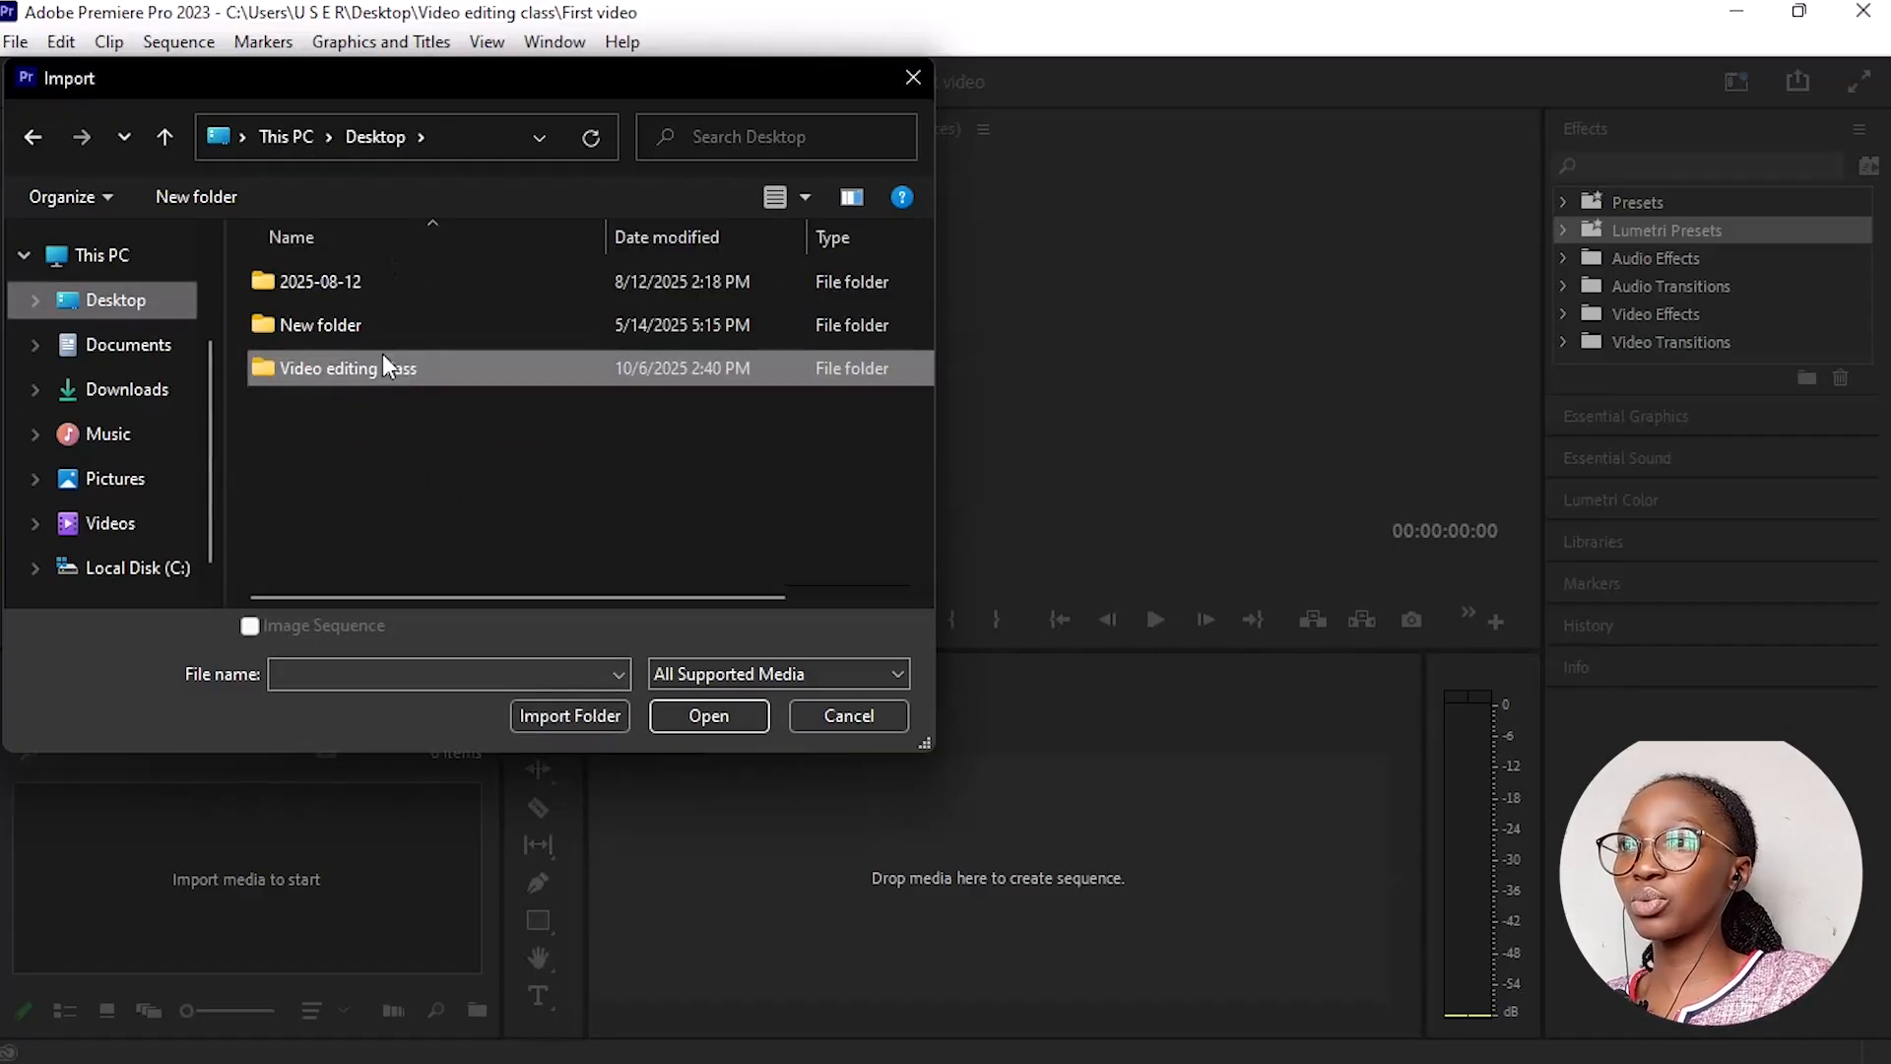
pyautogui.doubleClick(340, 362)
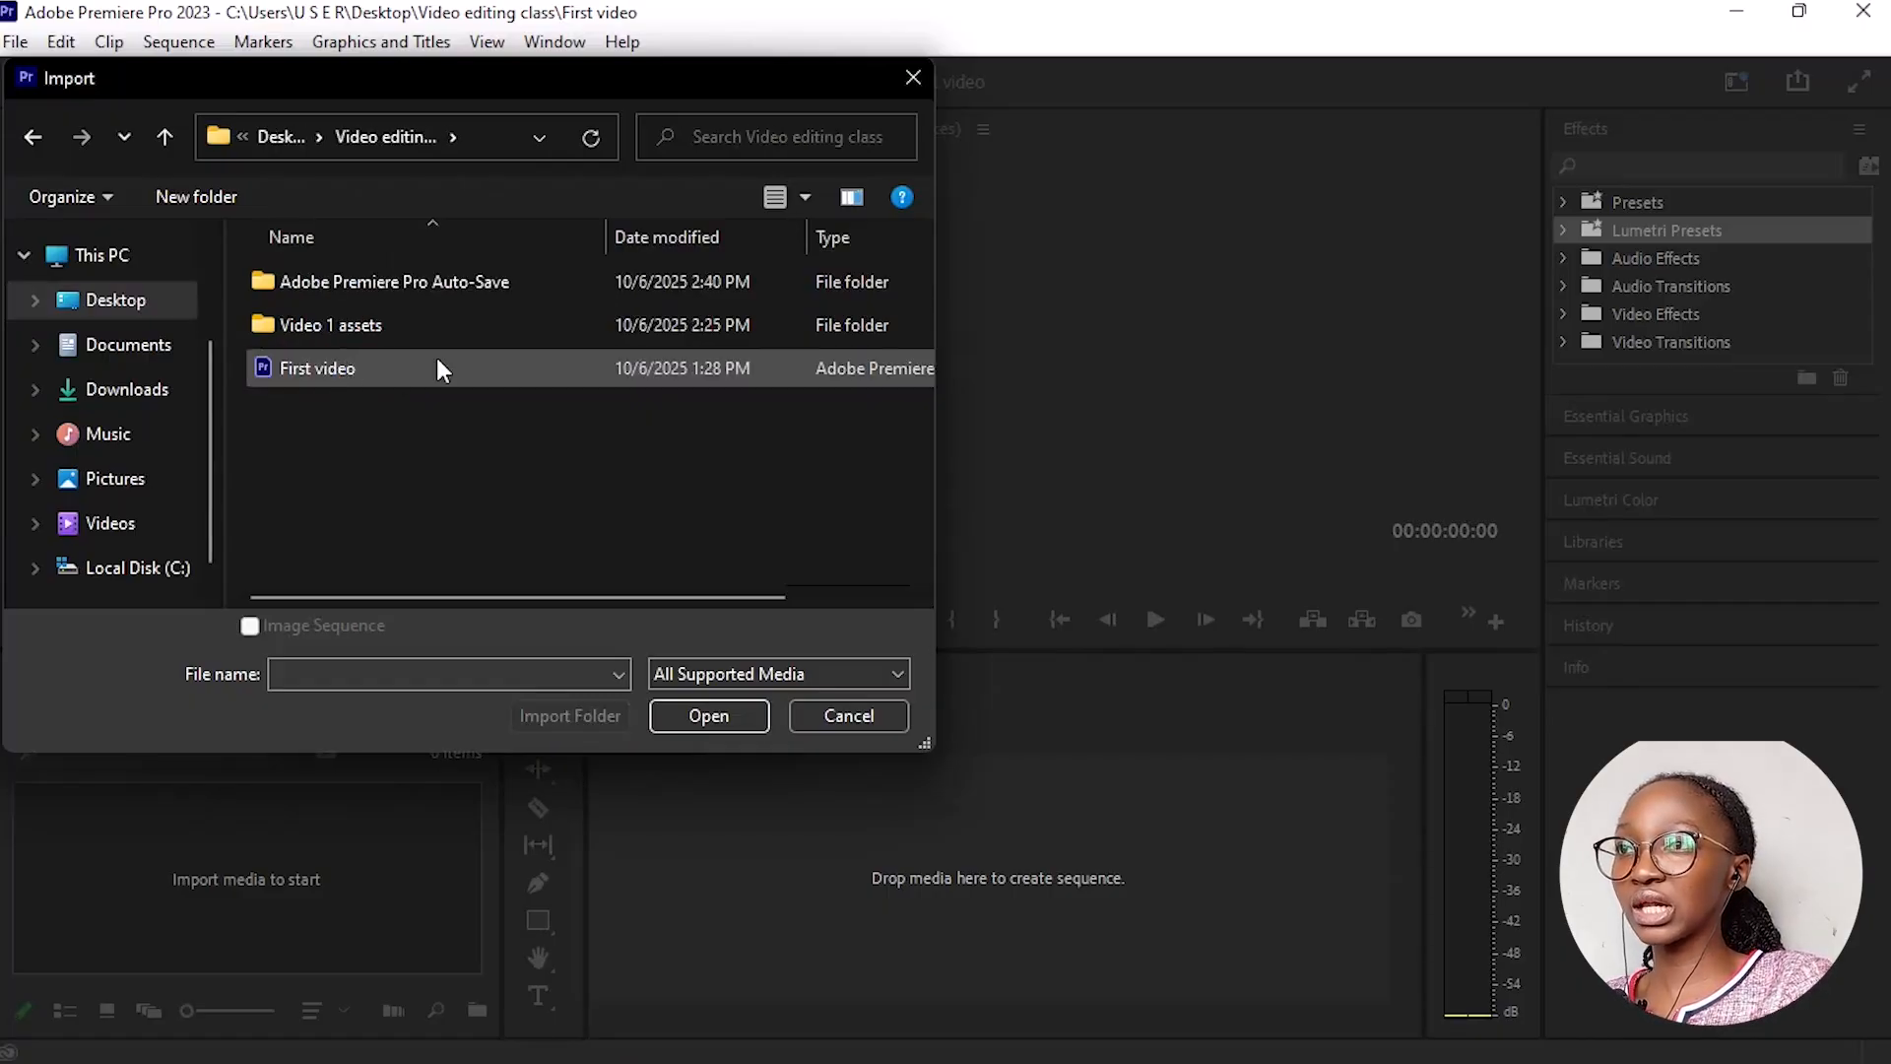
pyautogui.click(366, 315)
pyautogui.doubleClick(367, 319)
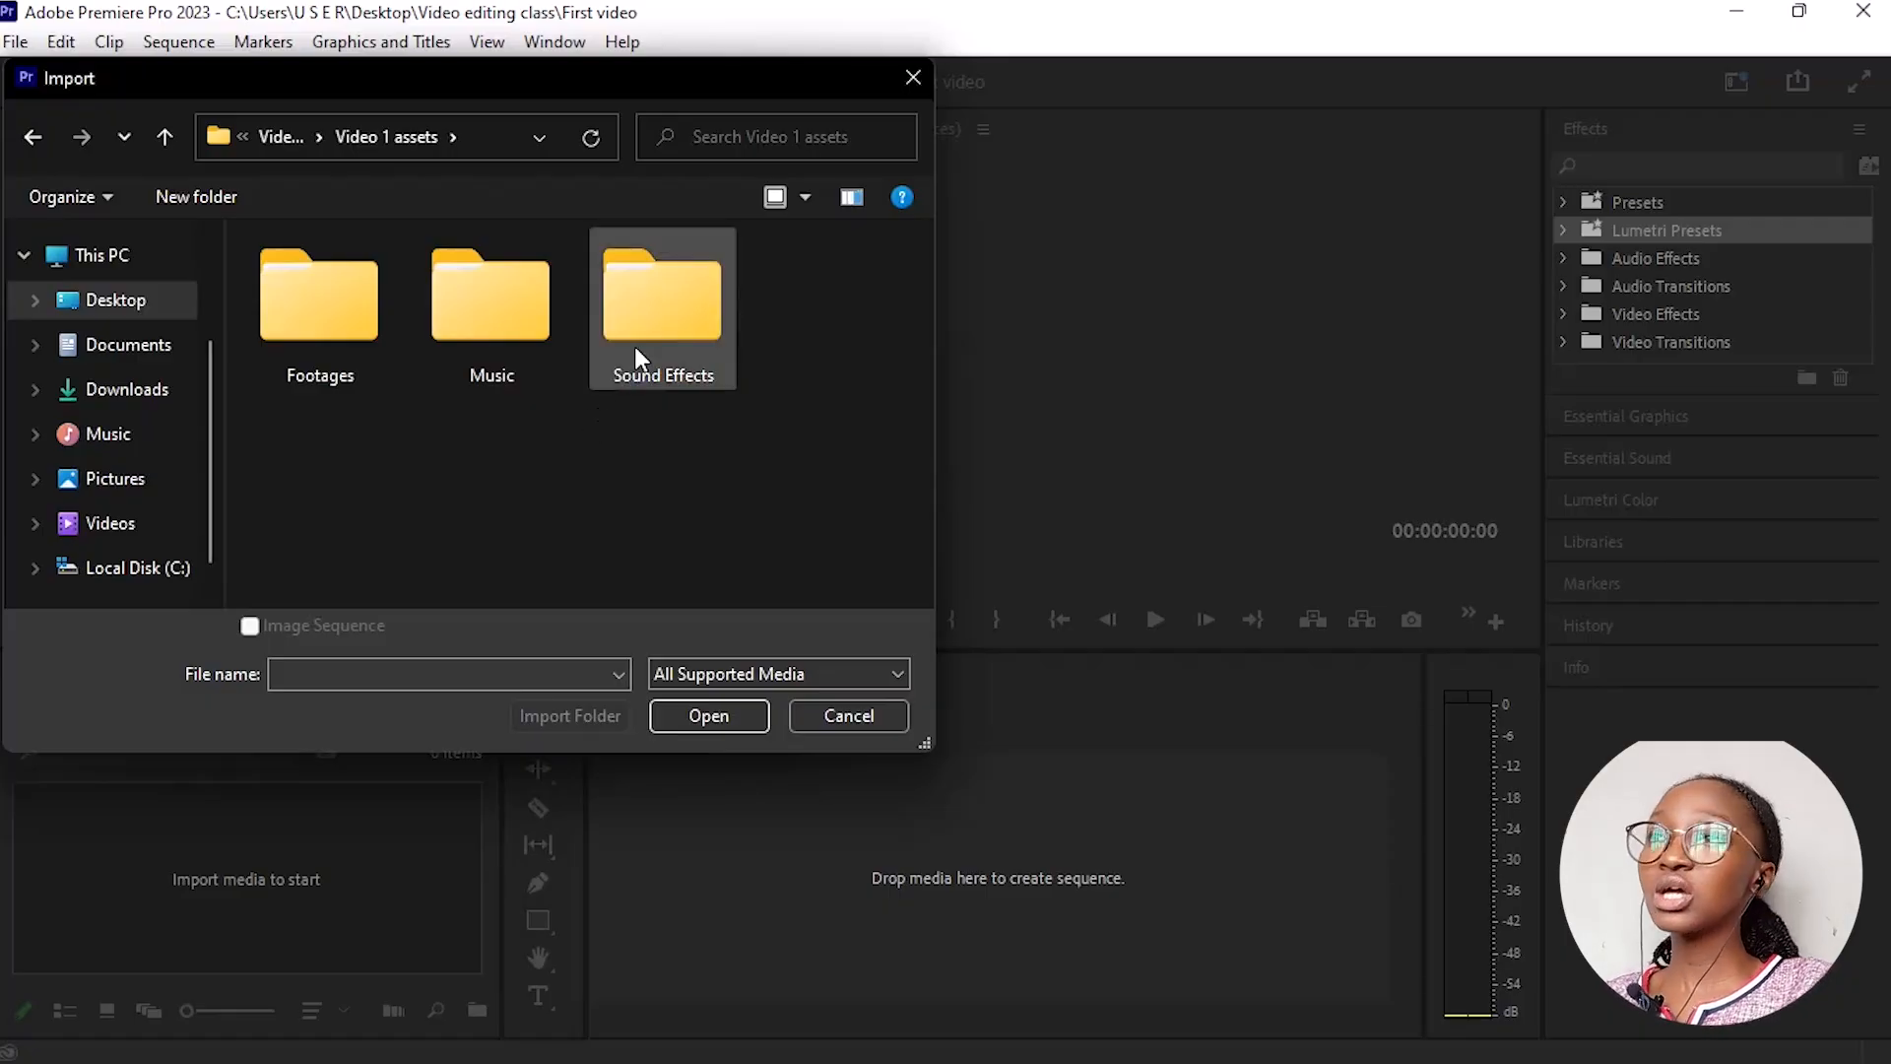
pyautogui.doubleClick(329, 326)
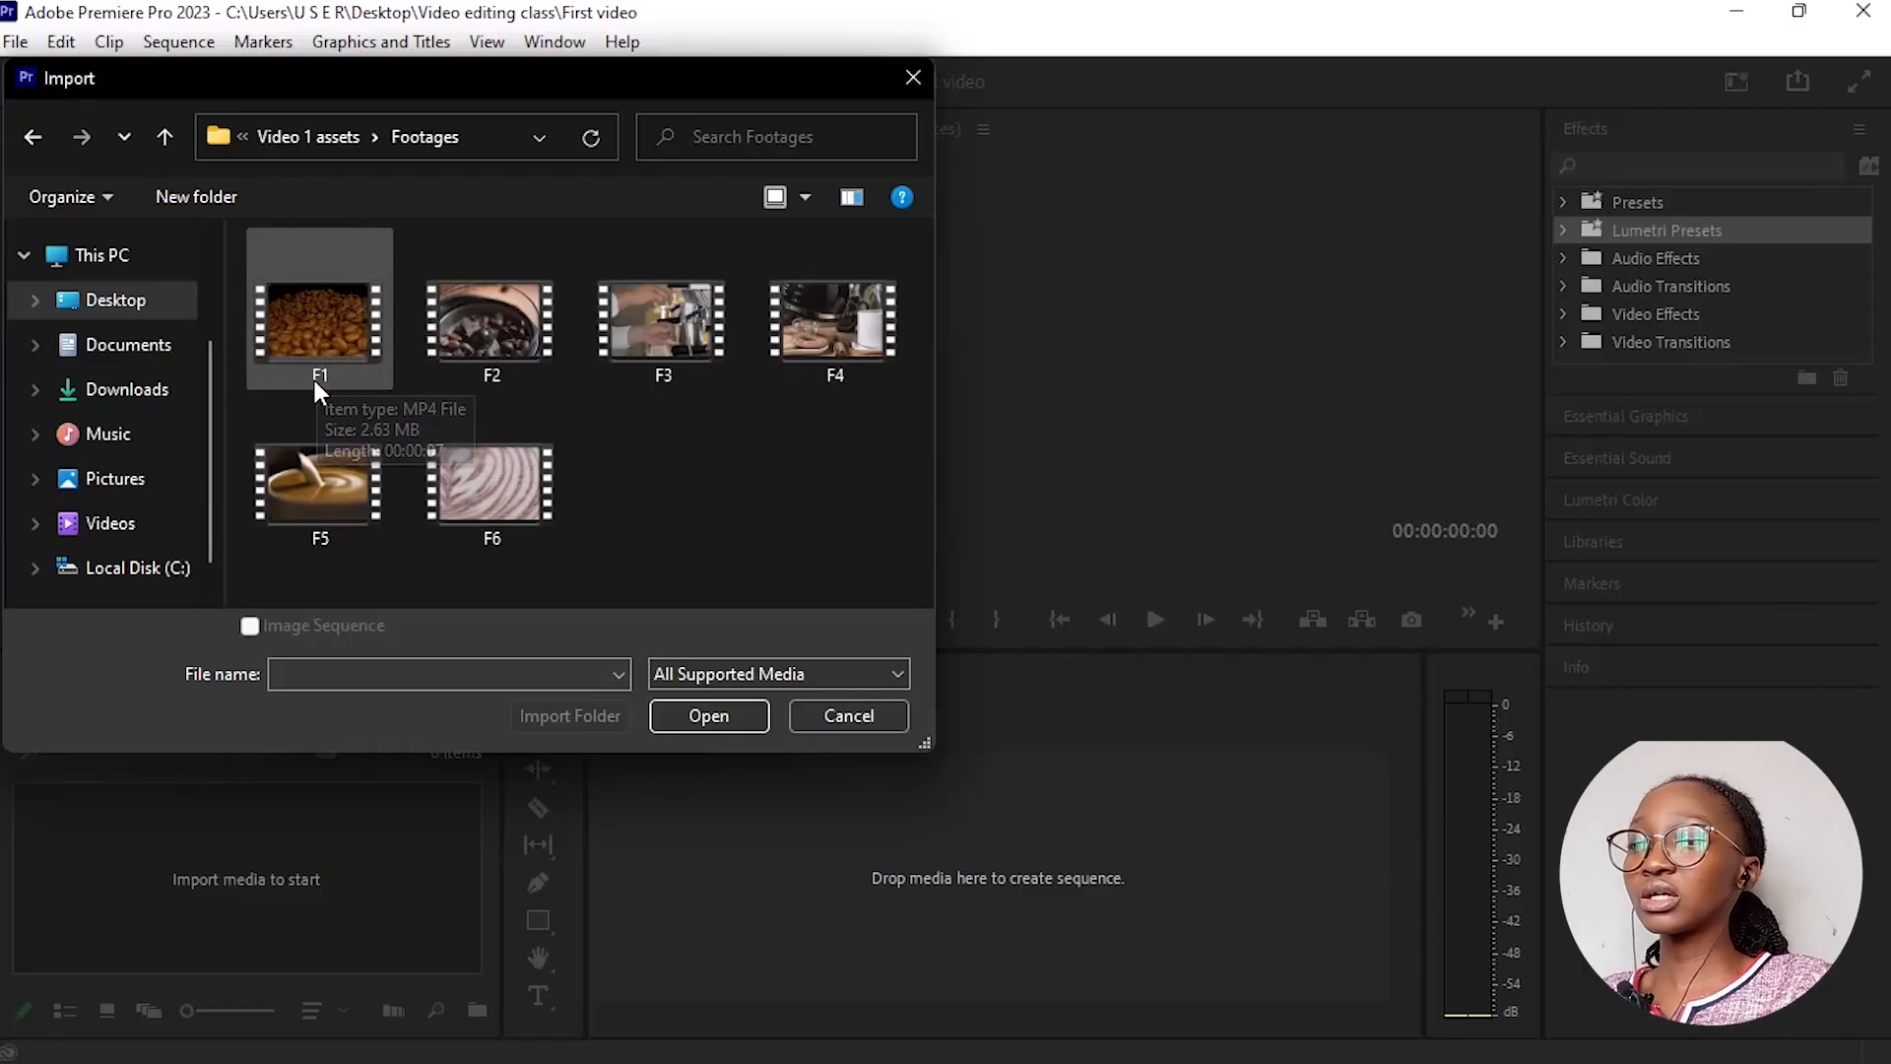
# Step: Import all six clips, F1 through F6, from the Footages folder into the project
pyautogui.hotkey('ctrl', 'a')
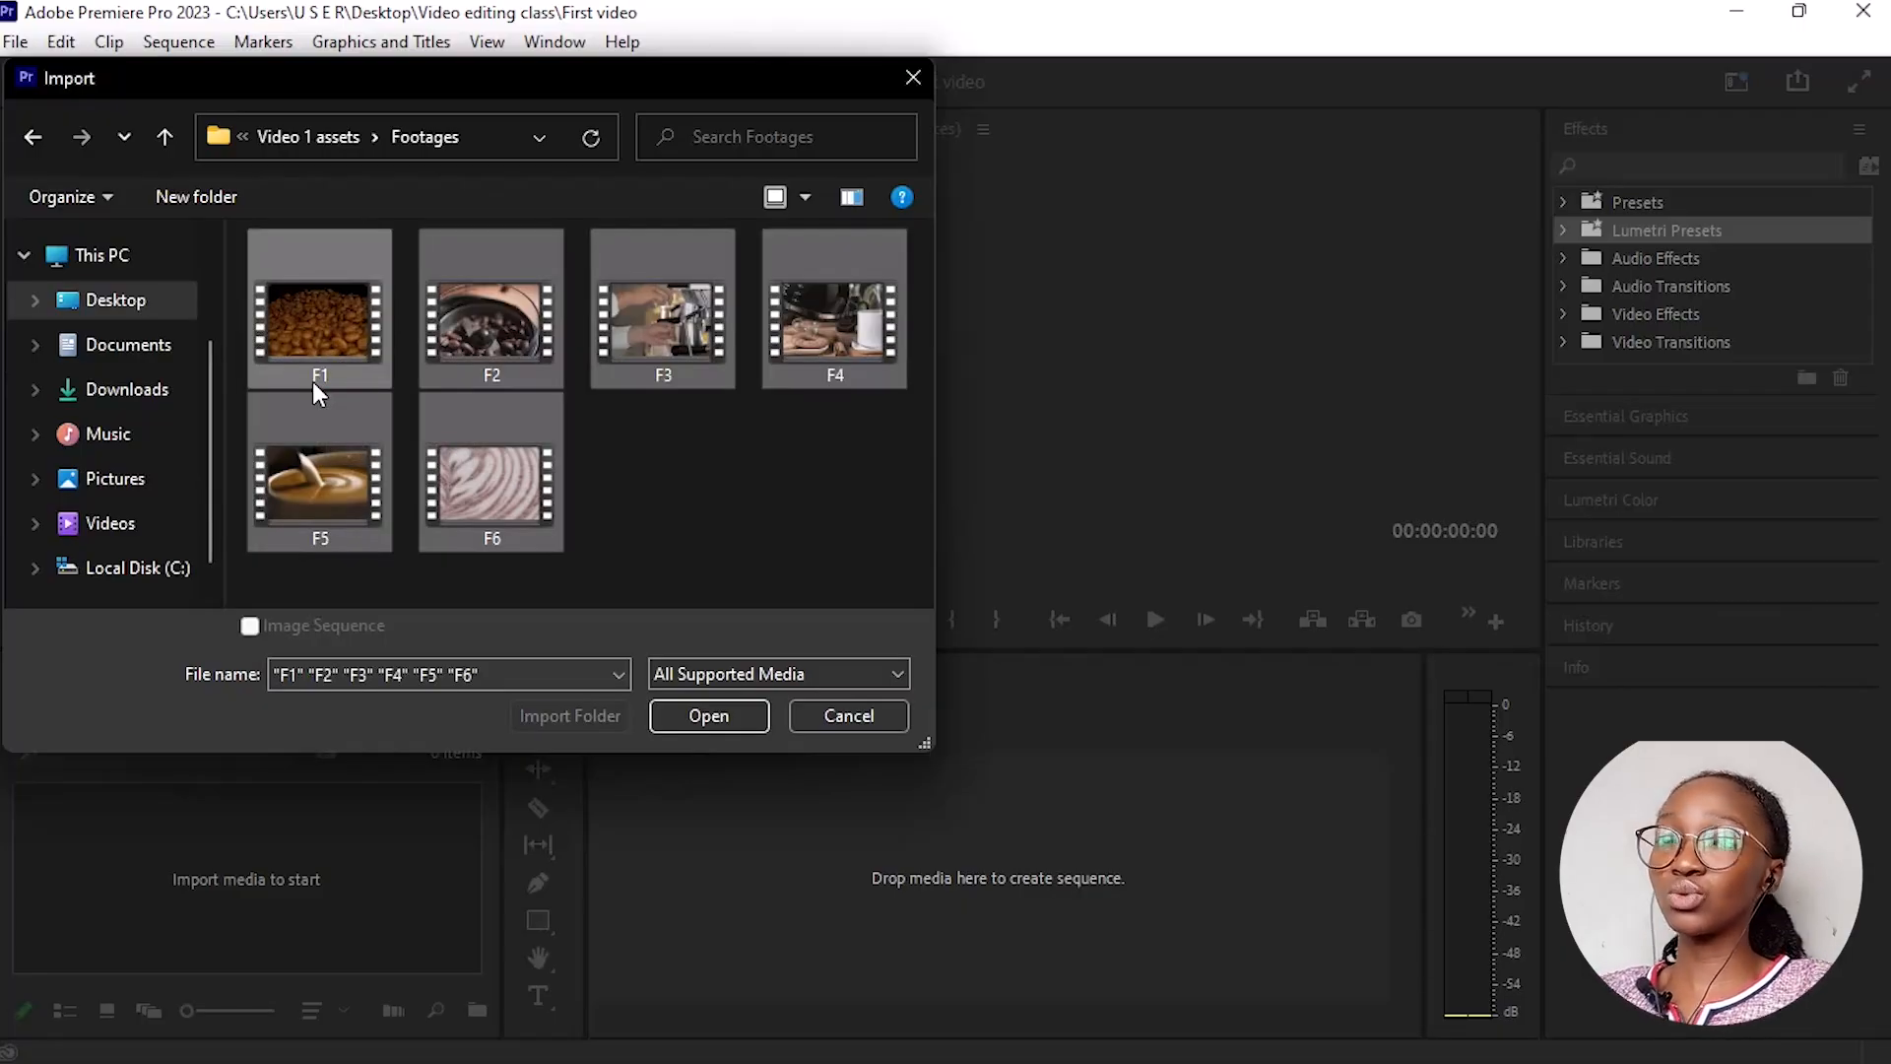
pyautogui.click(333, 297)
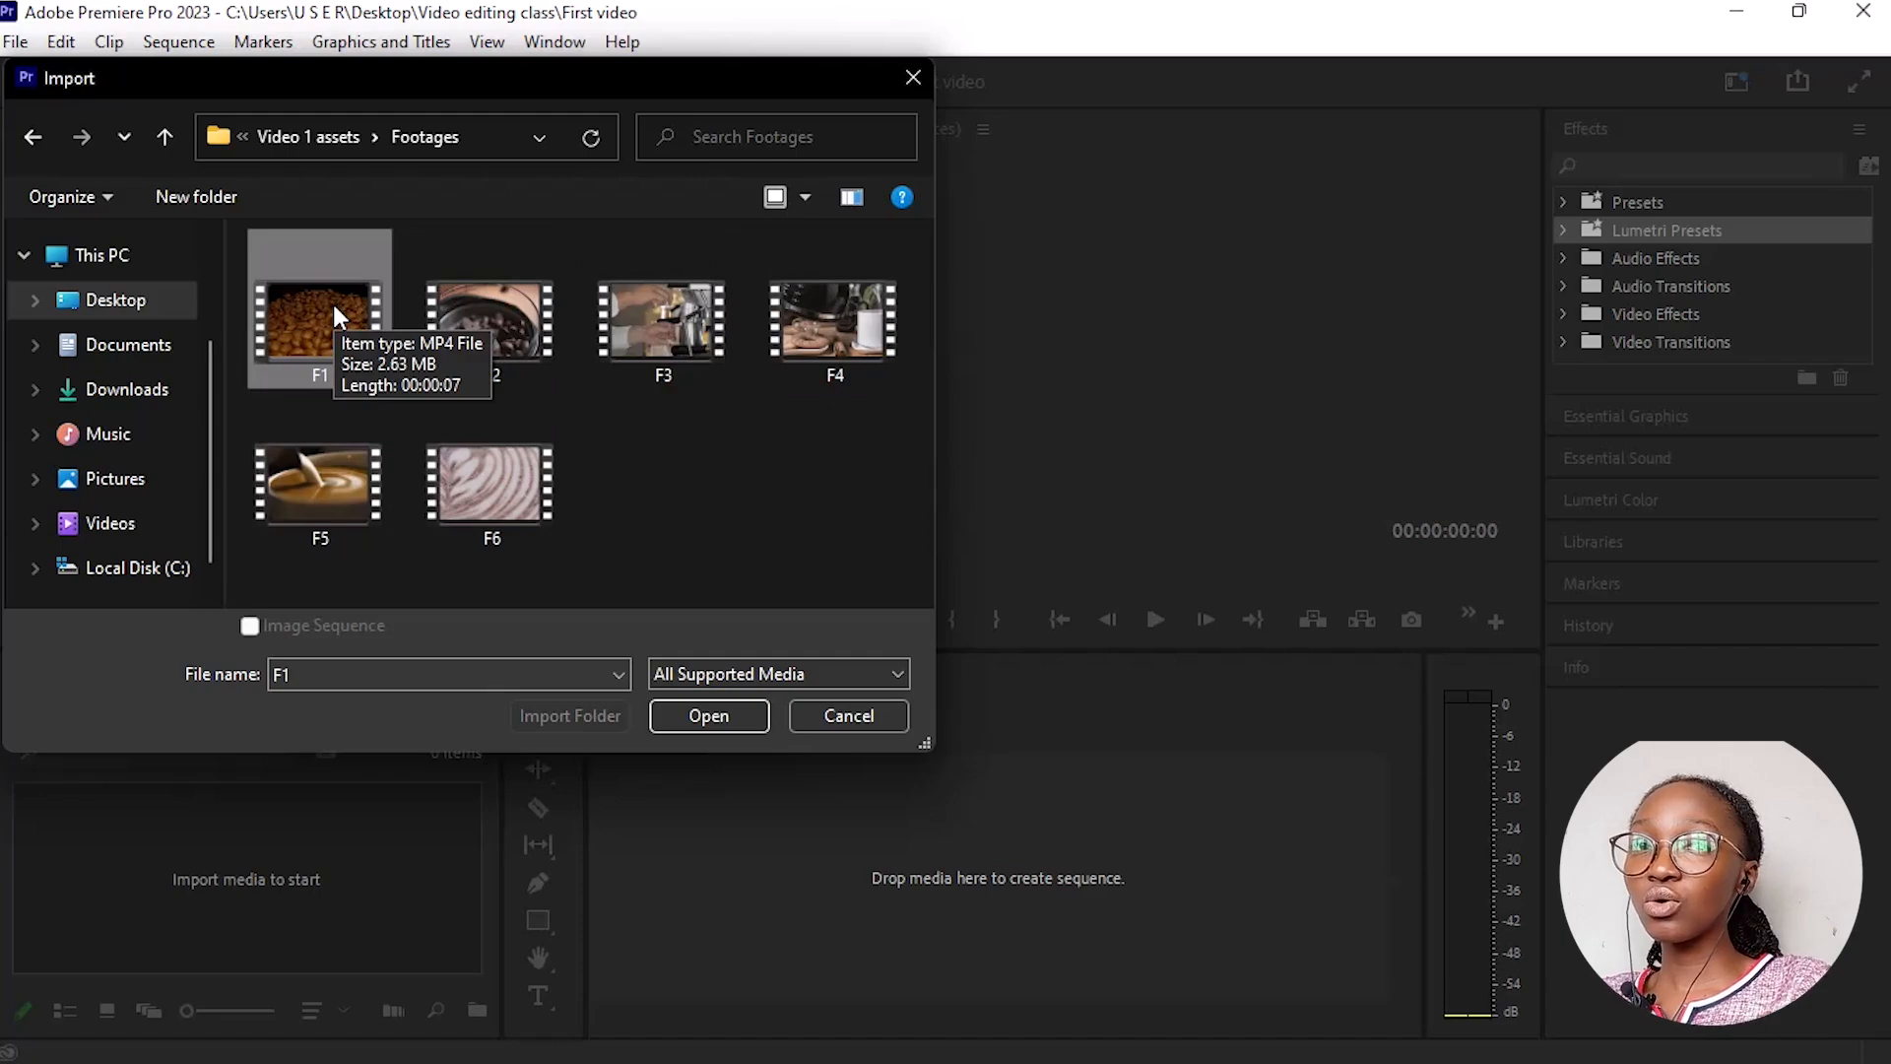
pyautogui.keyDown('shift'); pyautogui.click(497, 465); pyautogui.keyUp('shift')
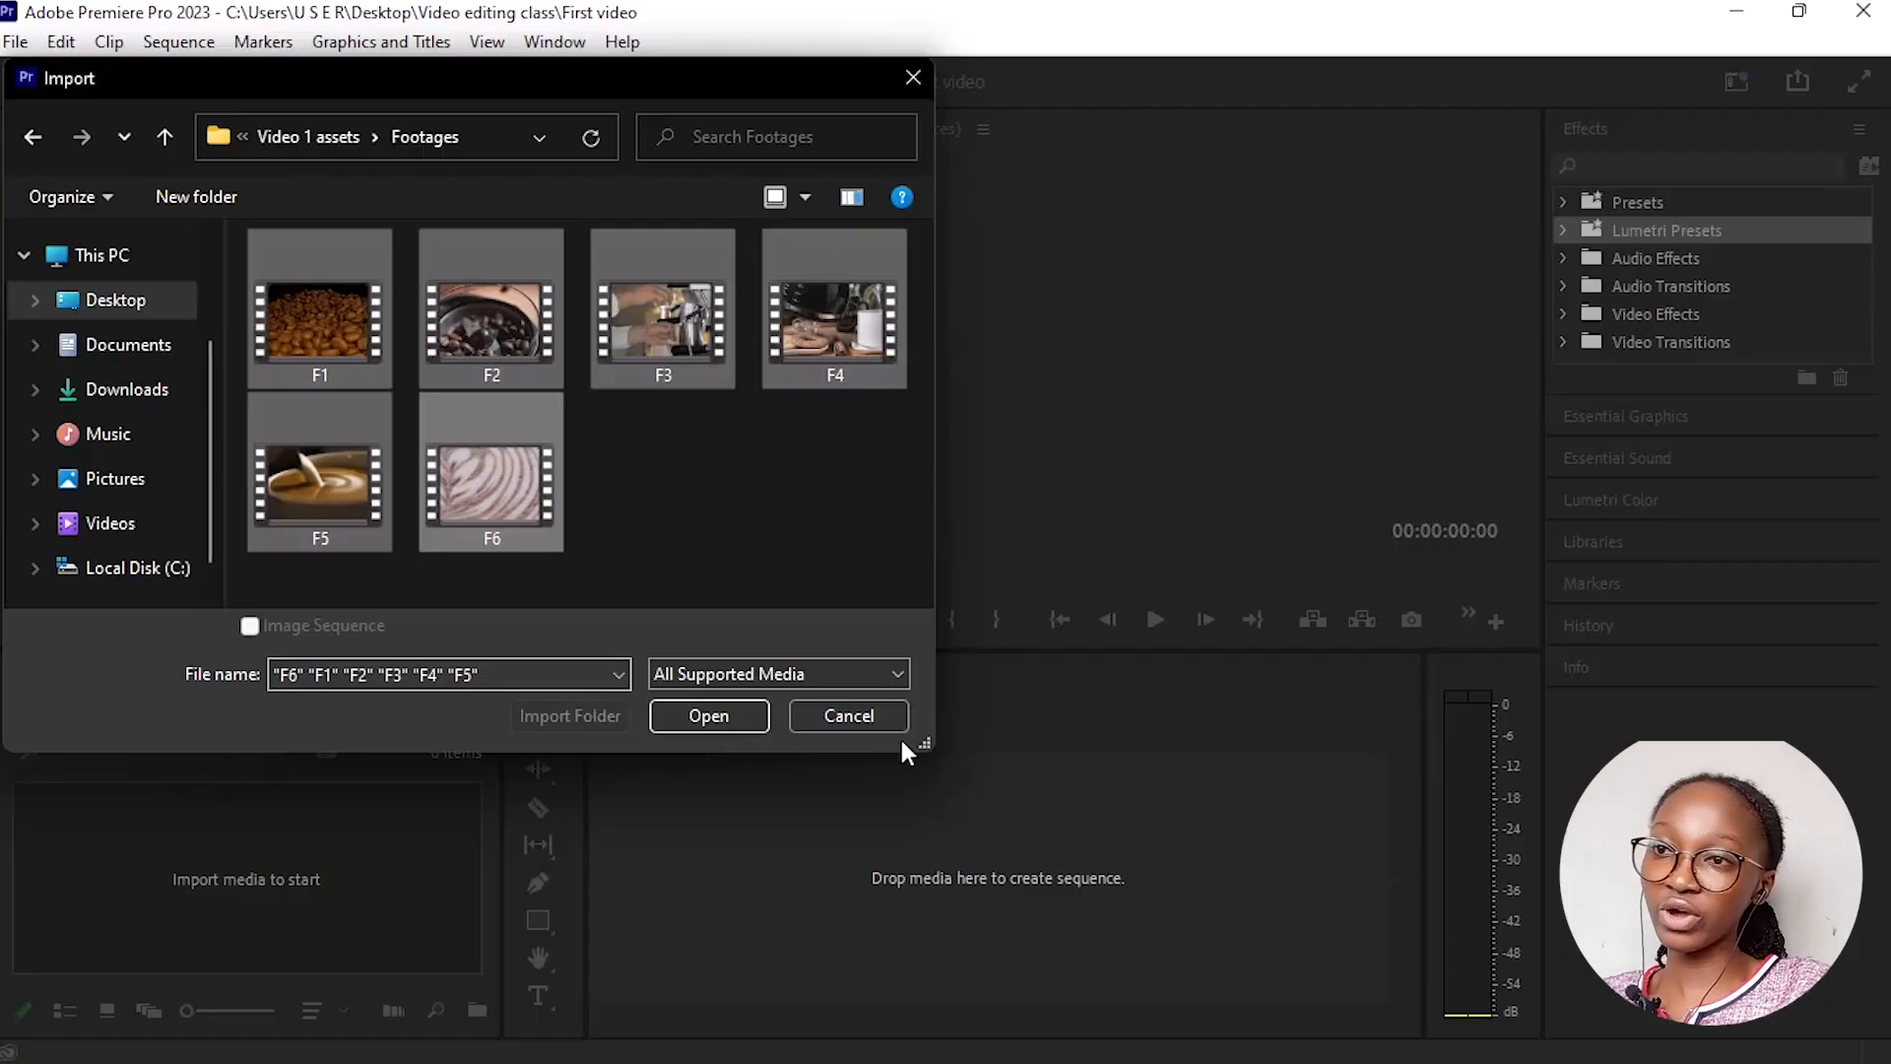
pyautogui.click(735, 719)
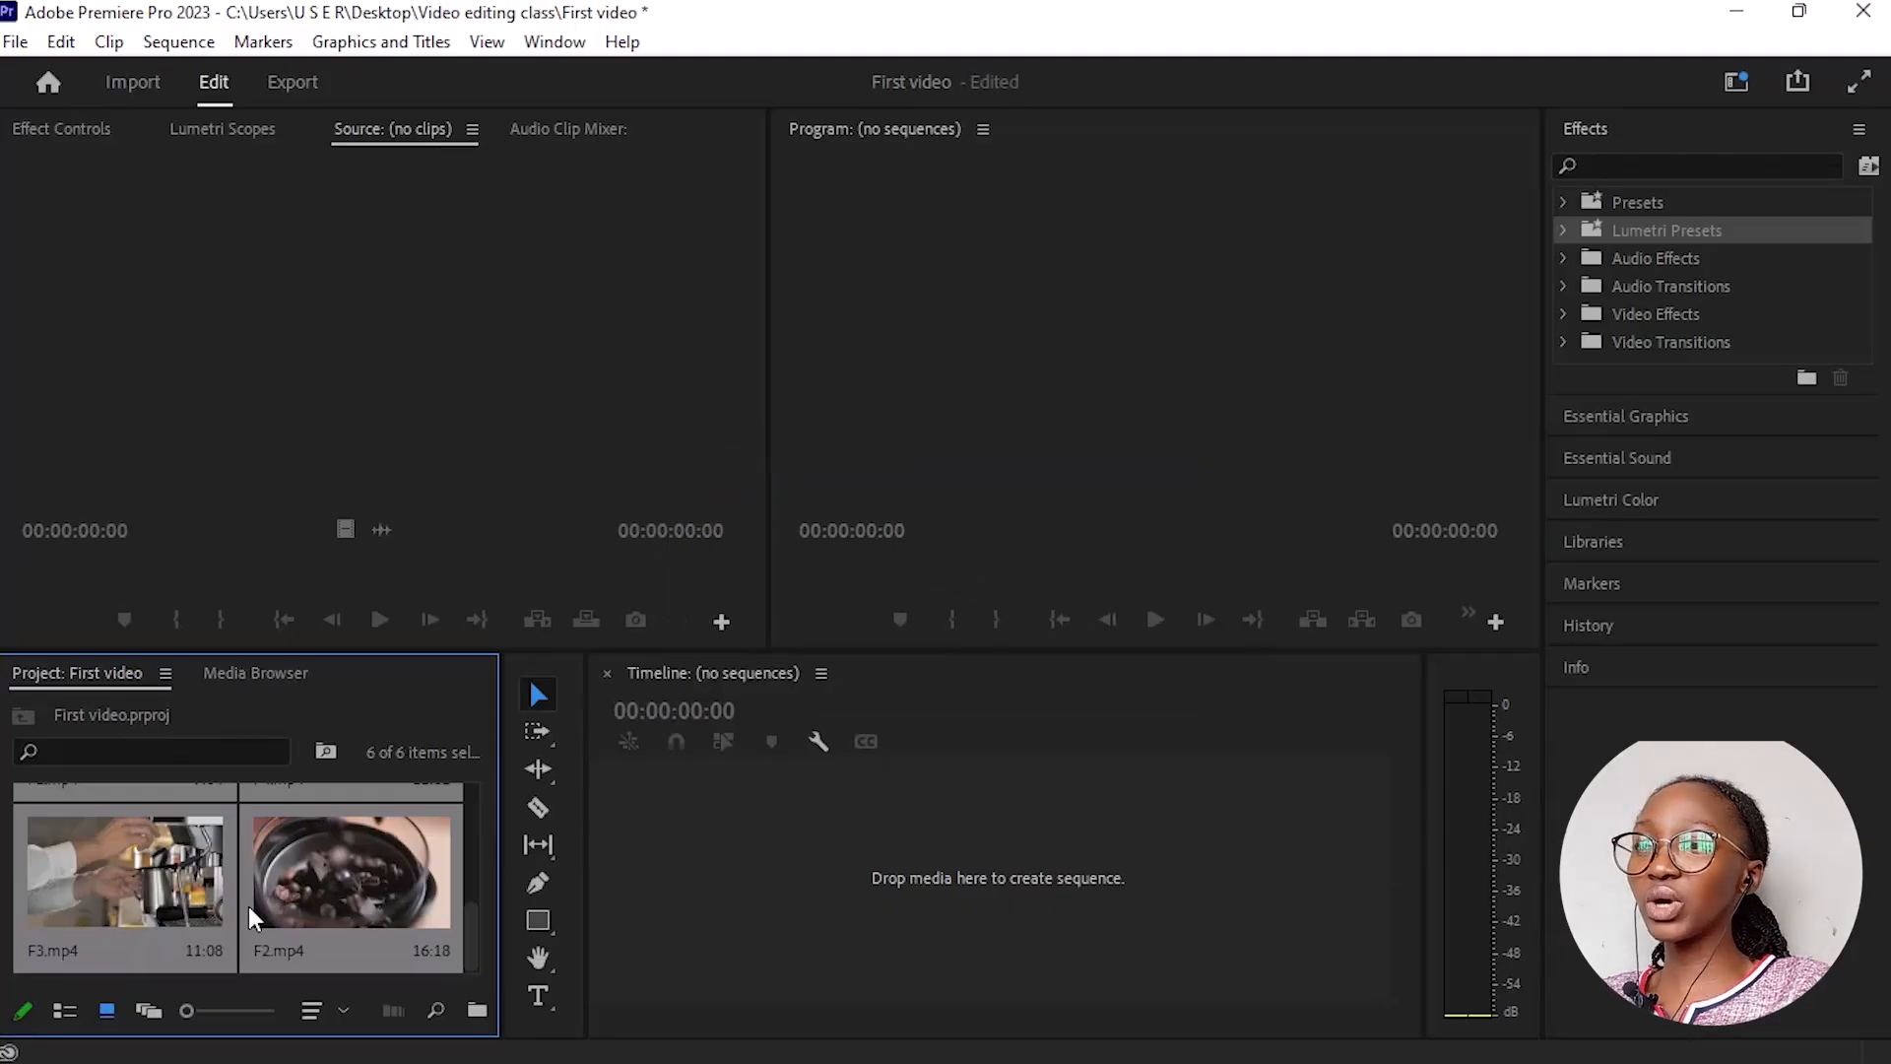
pyautogui.scroll(-4, 248, 906)
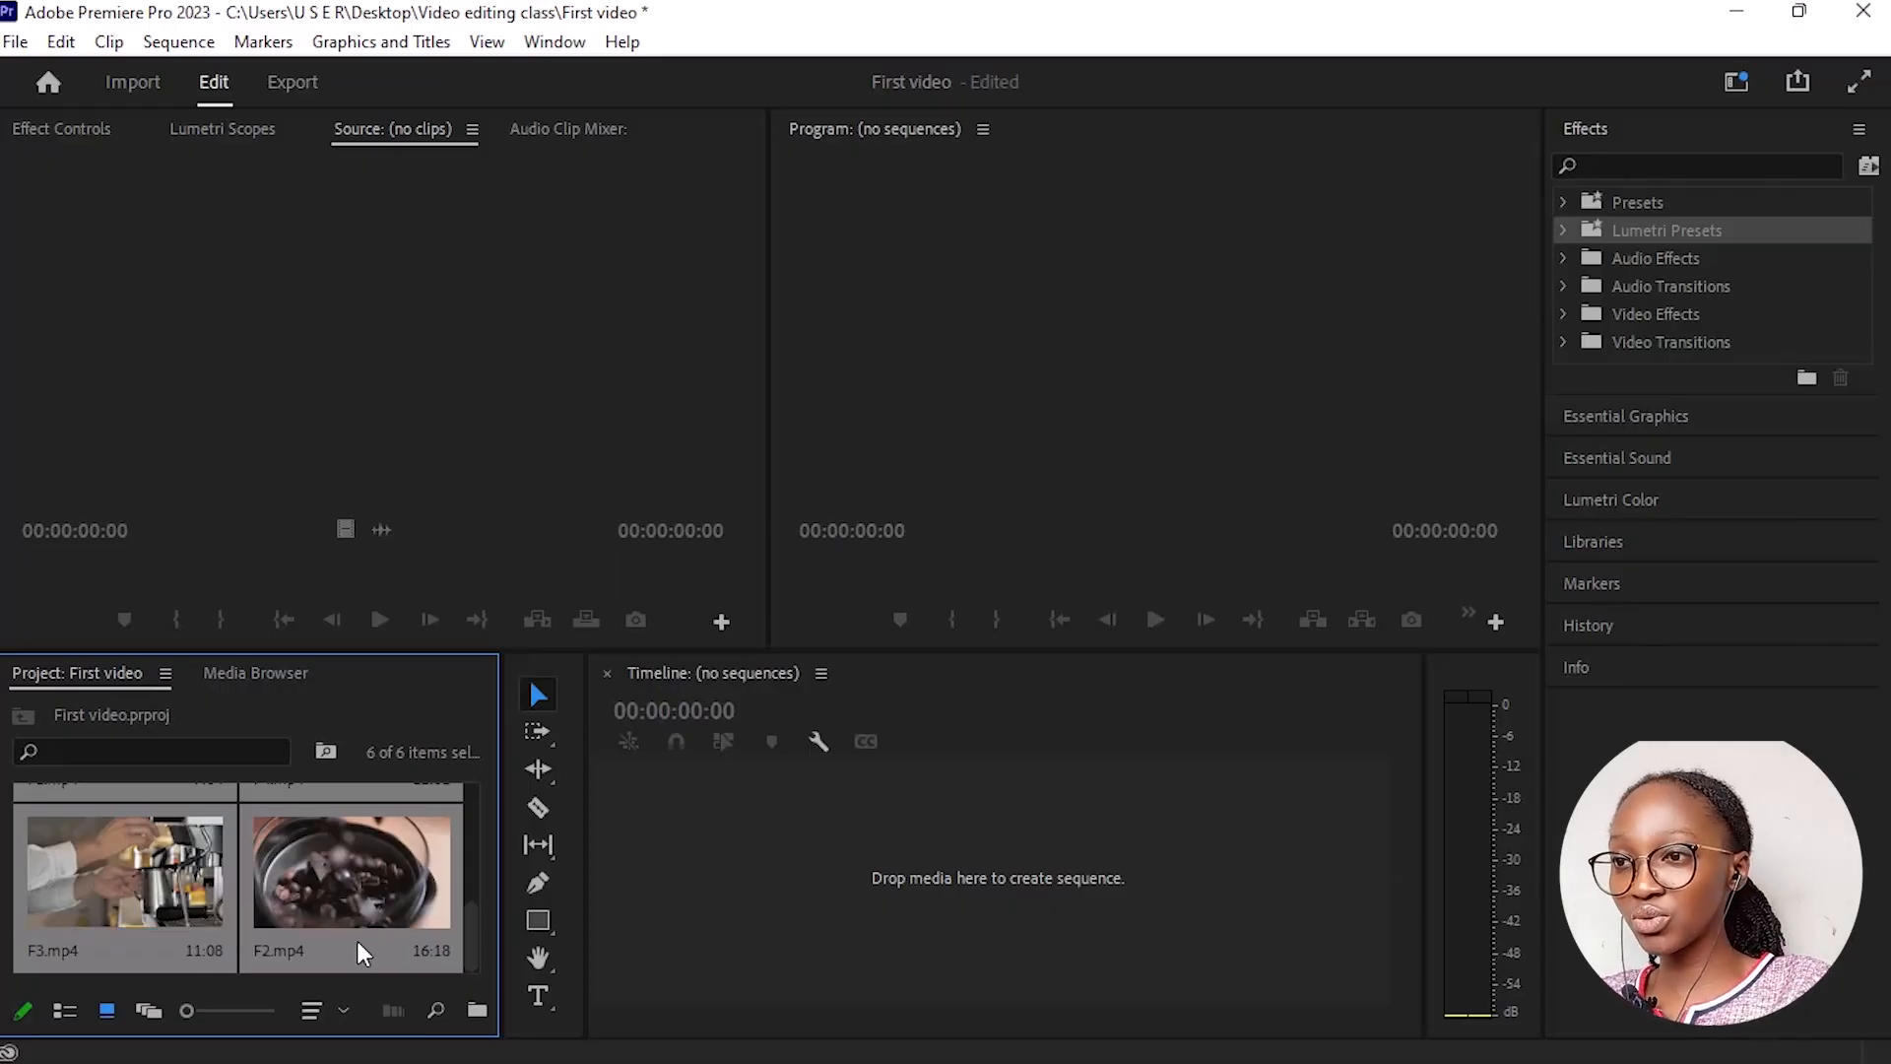
# Step: Create a new bin named "footages" in the project
pyautogui.click(476, 1009)
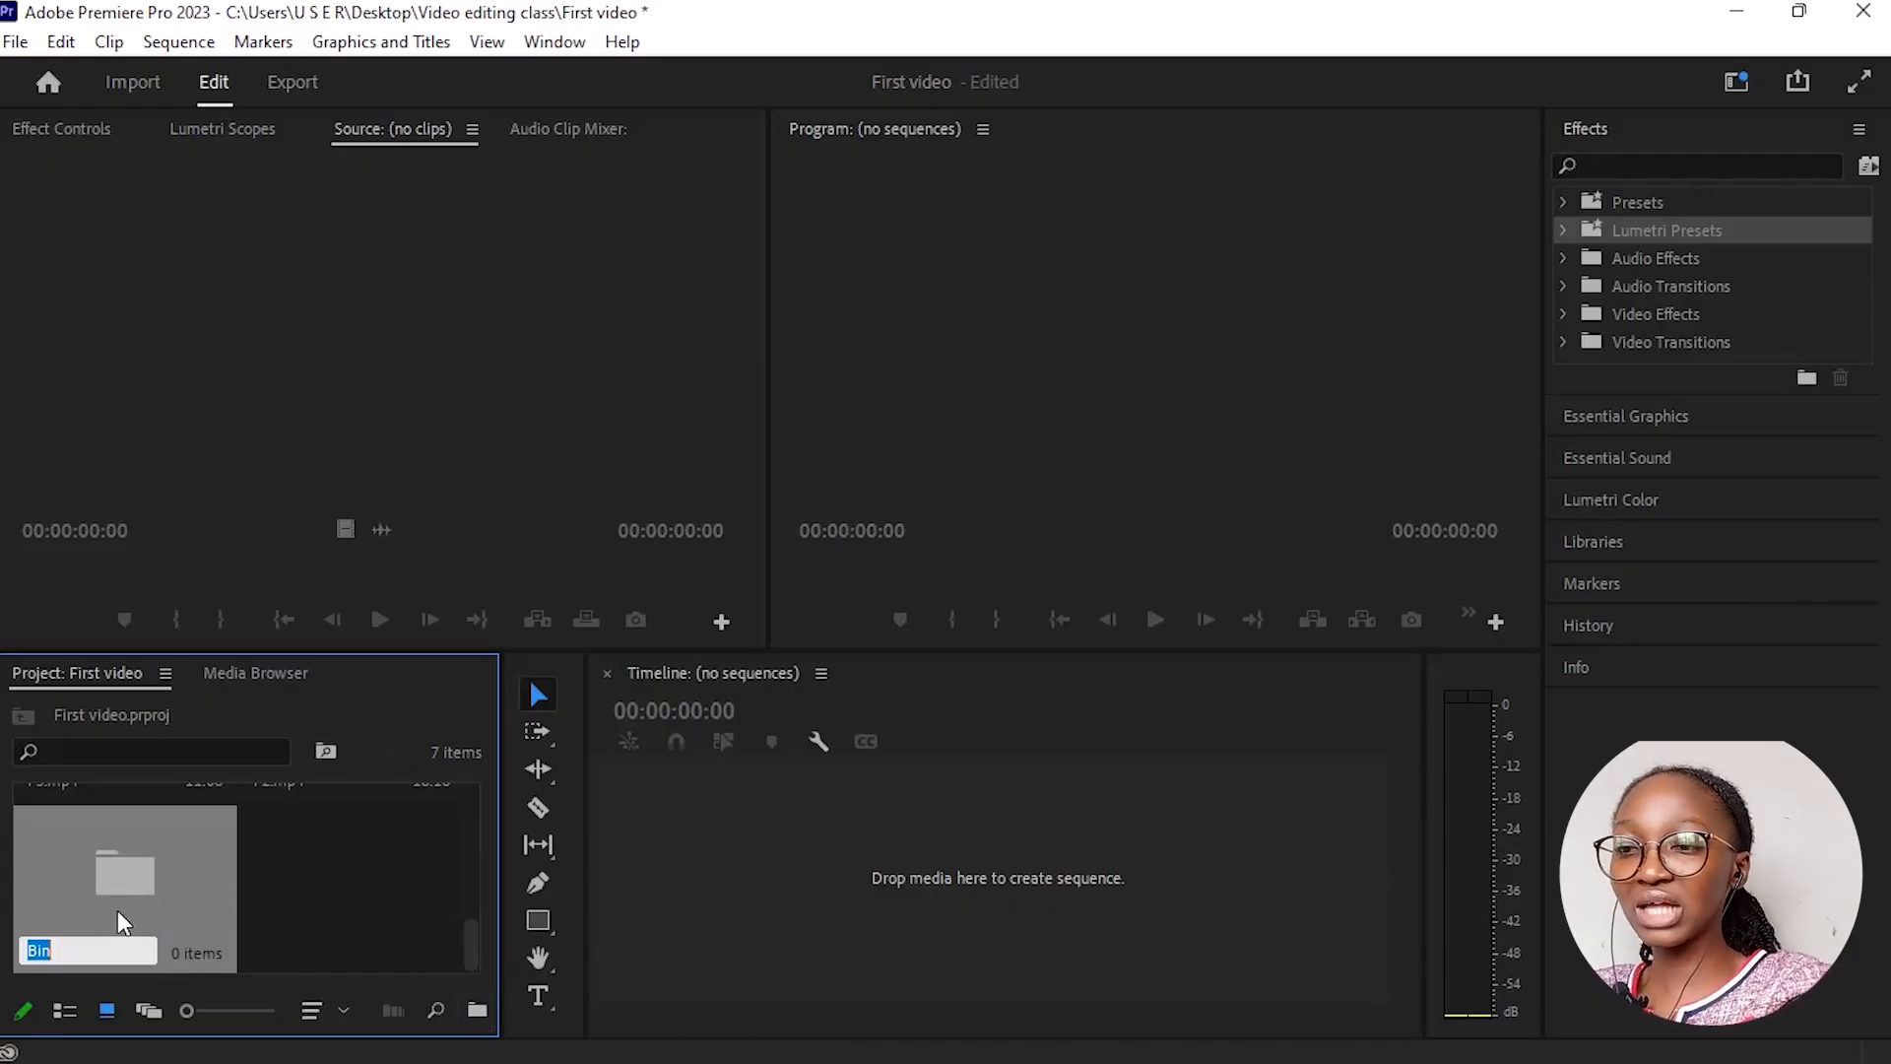
pyautogui.write('FOOT')
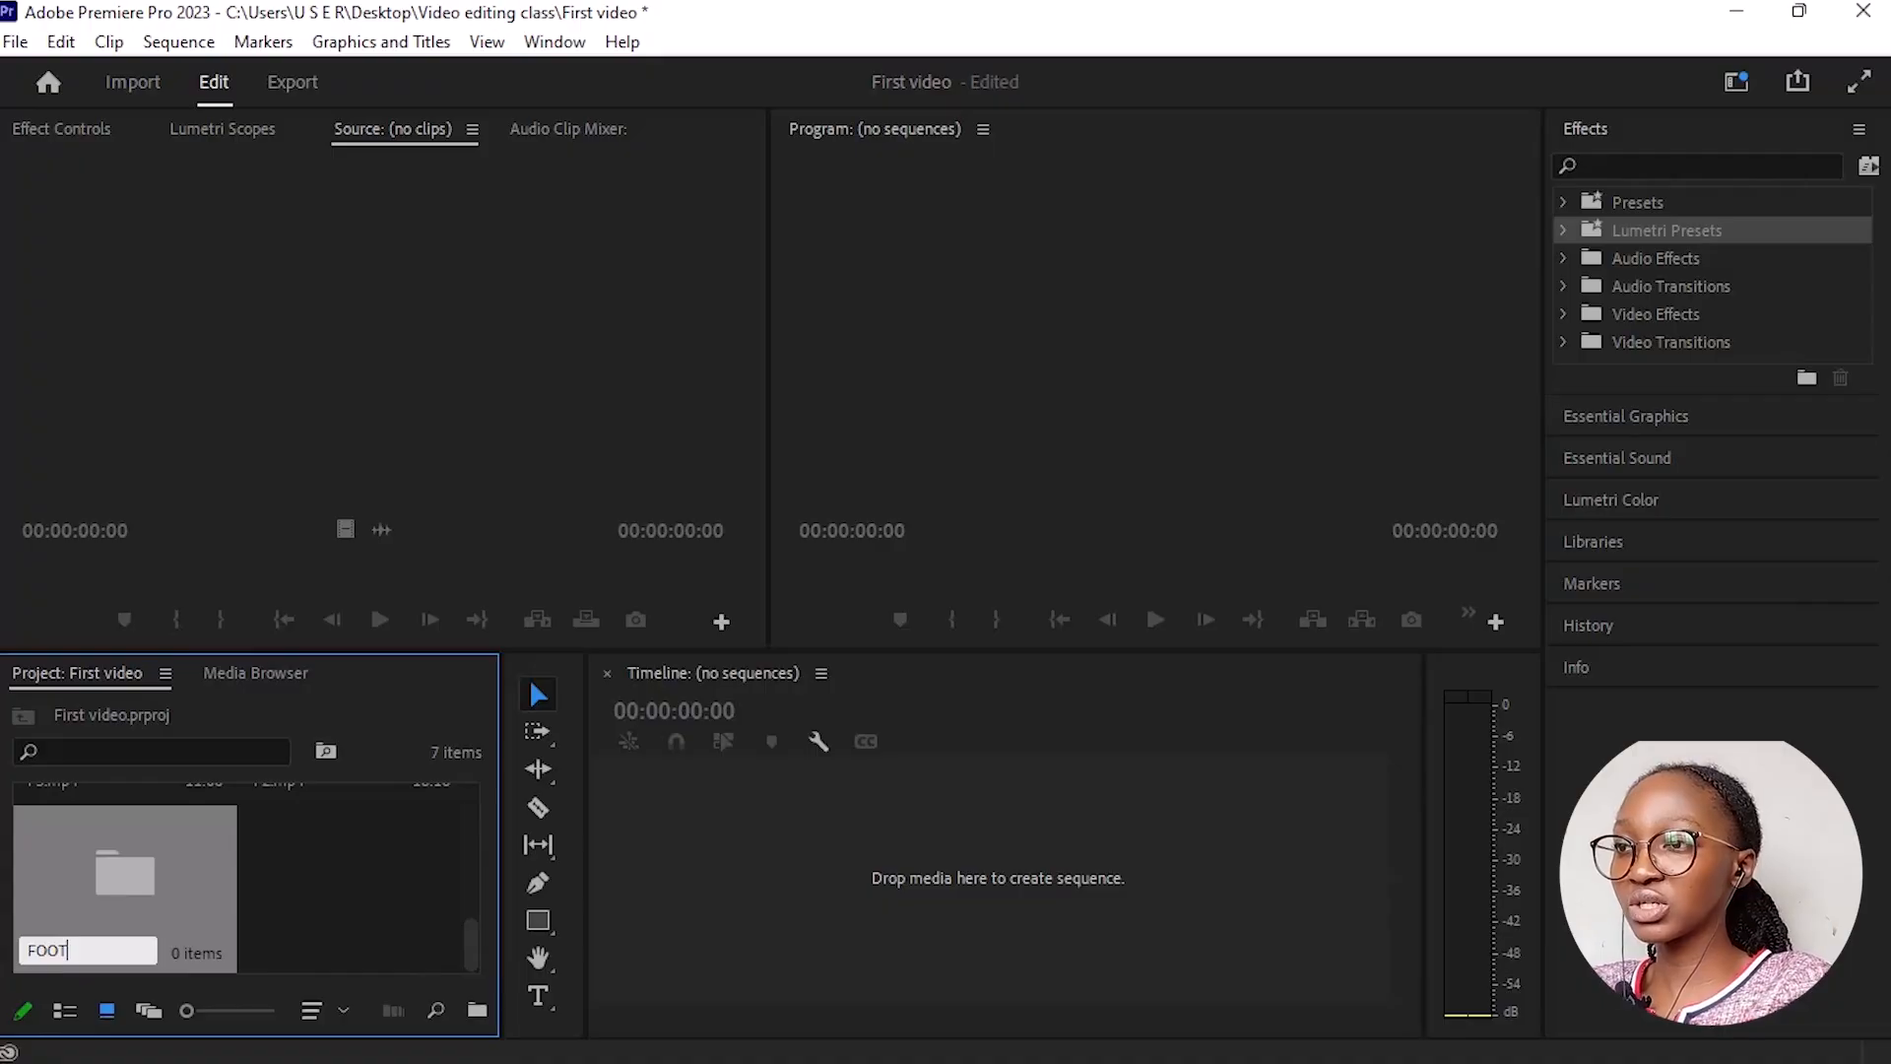
pyautogui.press('BackSpace')
pyautogui.press('BackSpace')
pyautogui.press('BackSpace')
pyautogui.press('BackSpace')
pyautogui.write('footages')
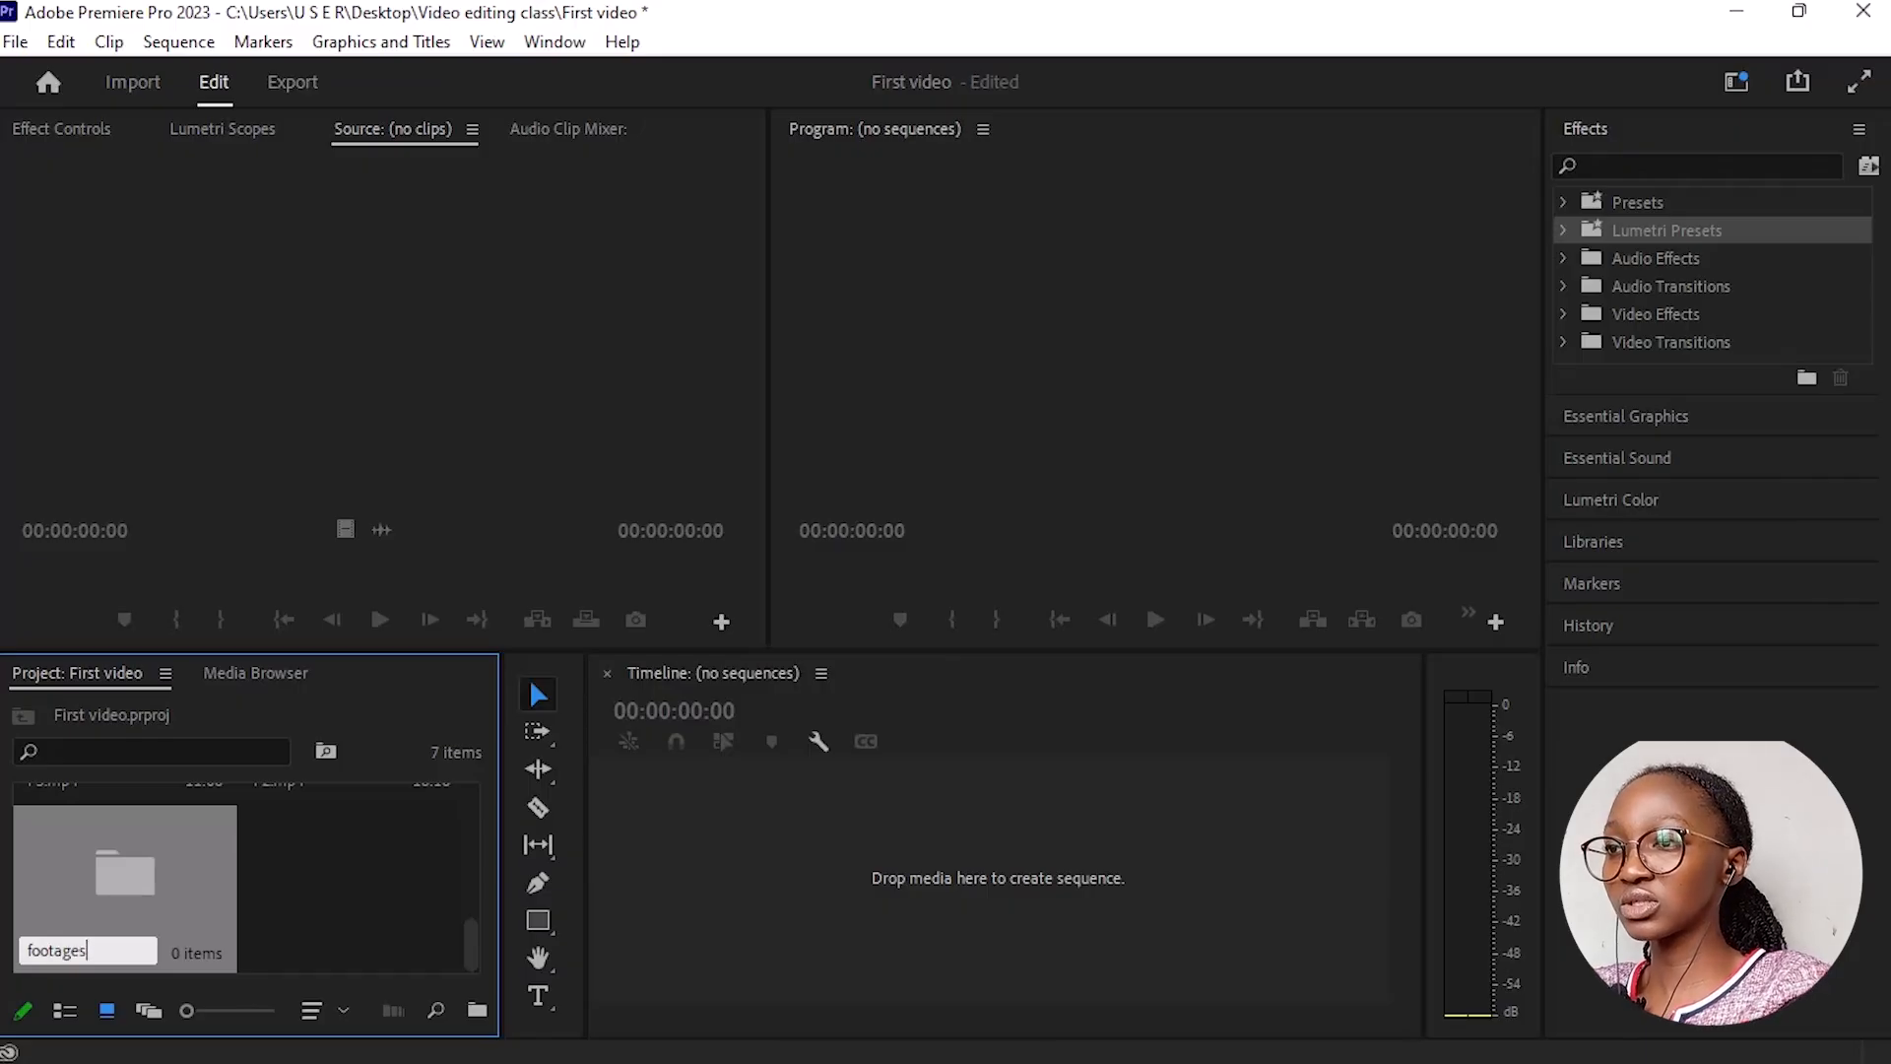
pyautogui.press('Return')
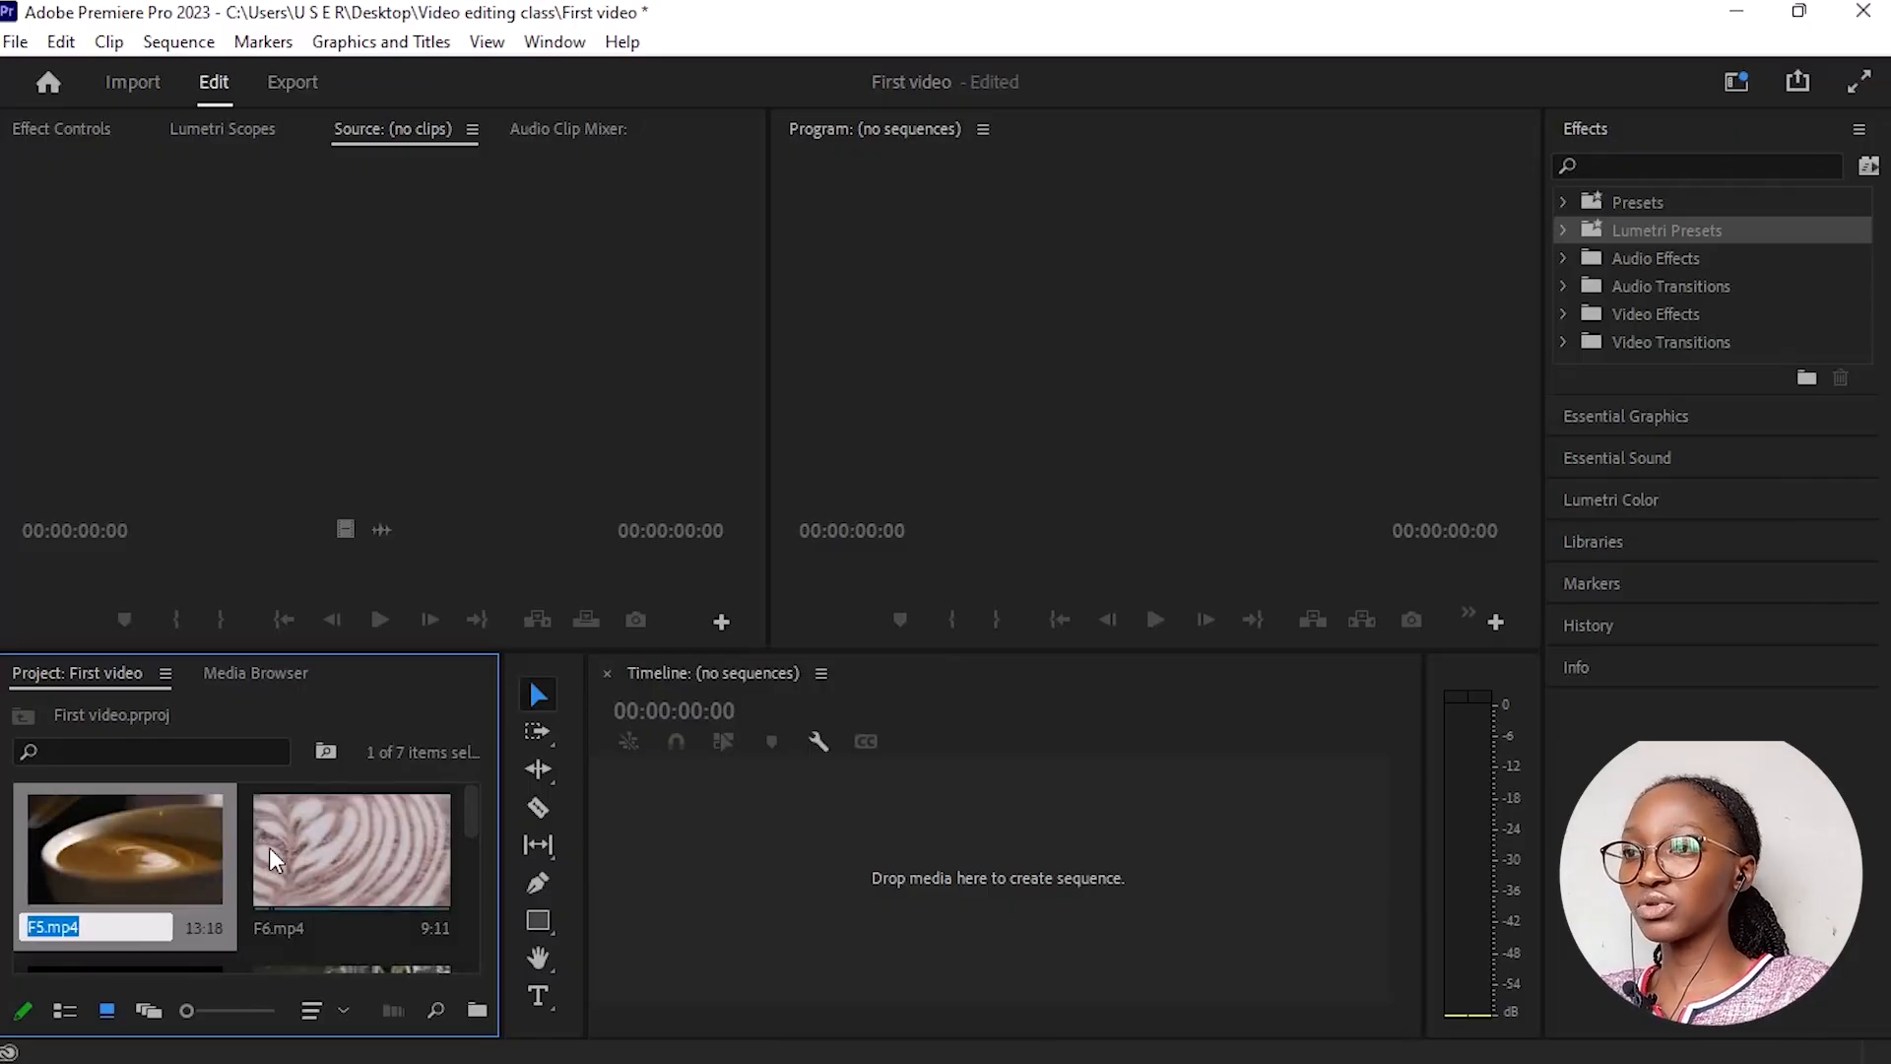
pyautogui.scroll(-3, 268, 847)
pyautogui.click(163, 892)
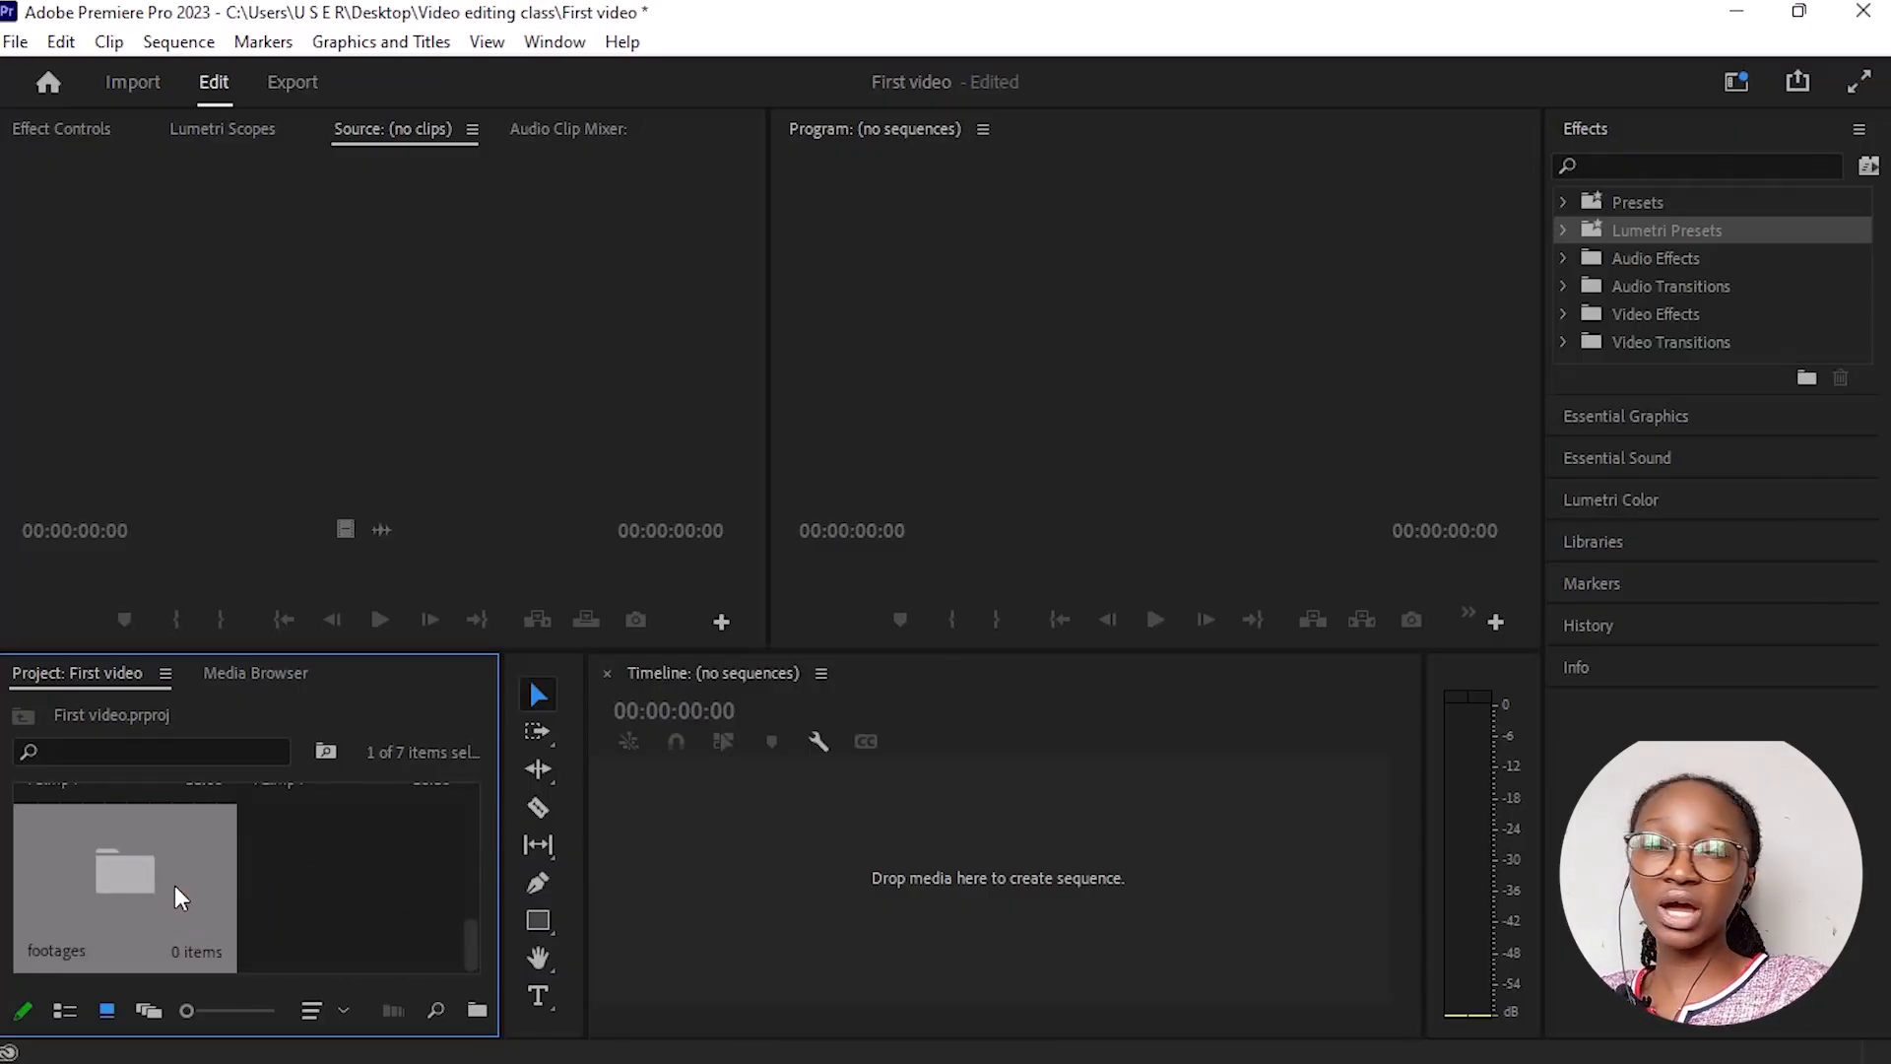
pyautogui.click(288, 908)
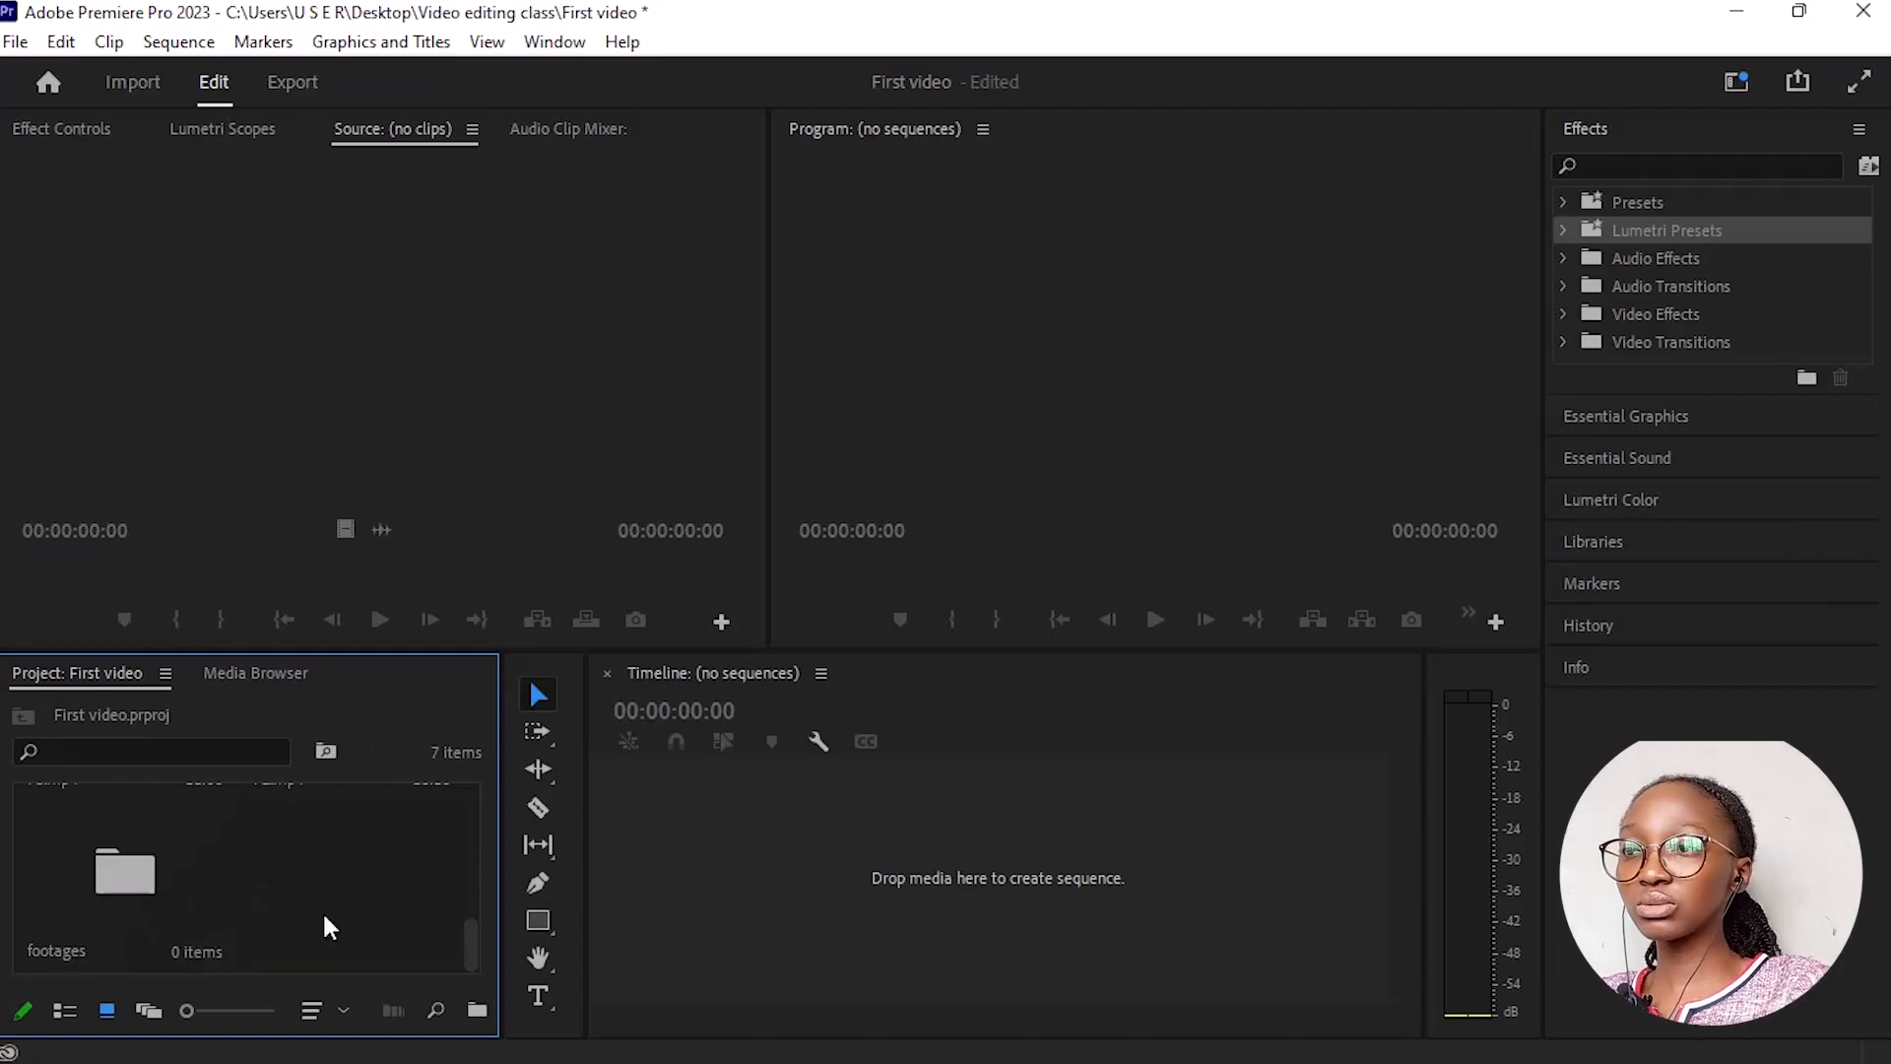
# Step: Create a second bin named "music" beside the footages bin
pyautogui.click(478, 1010)
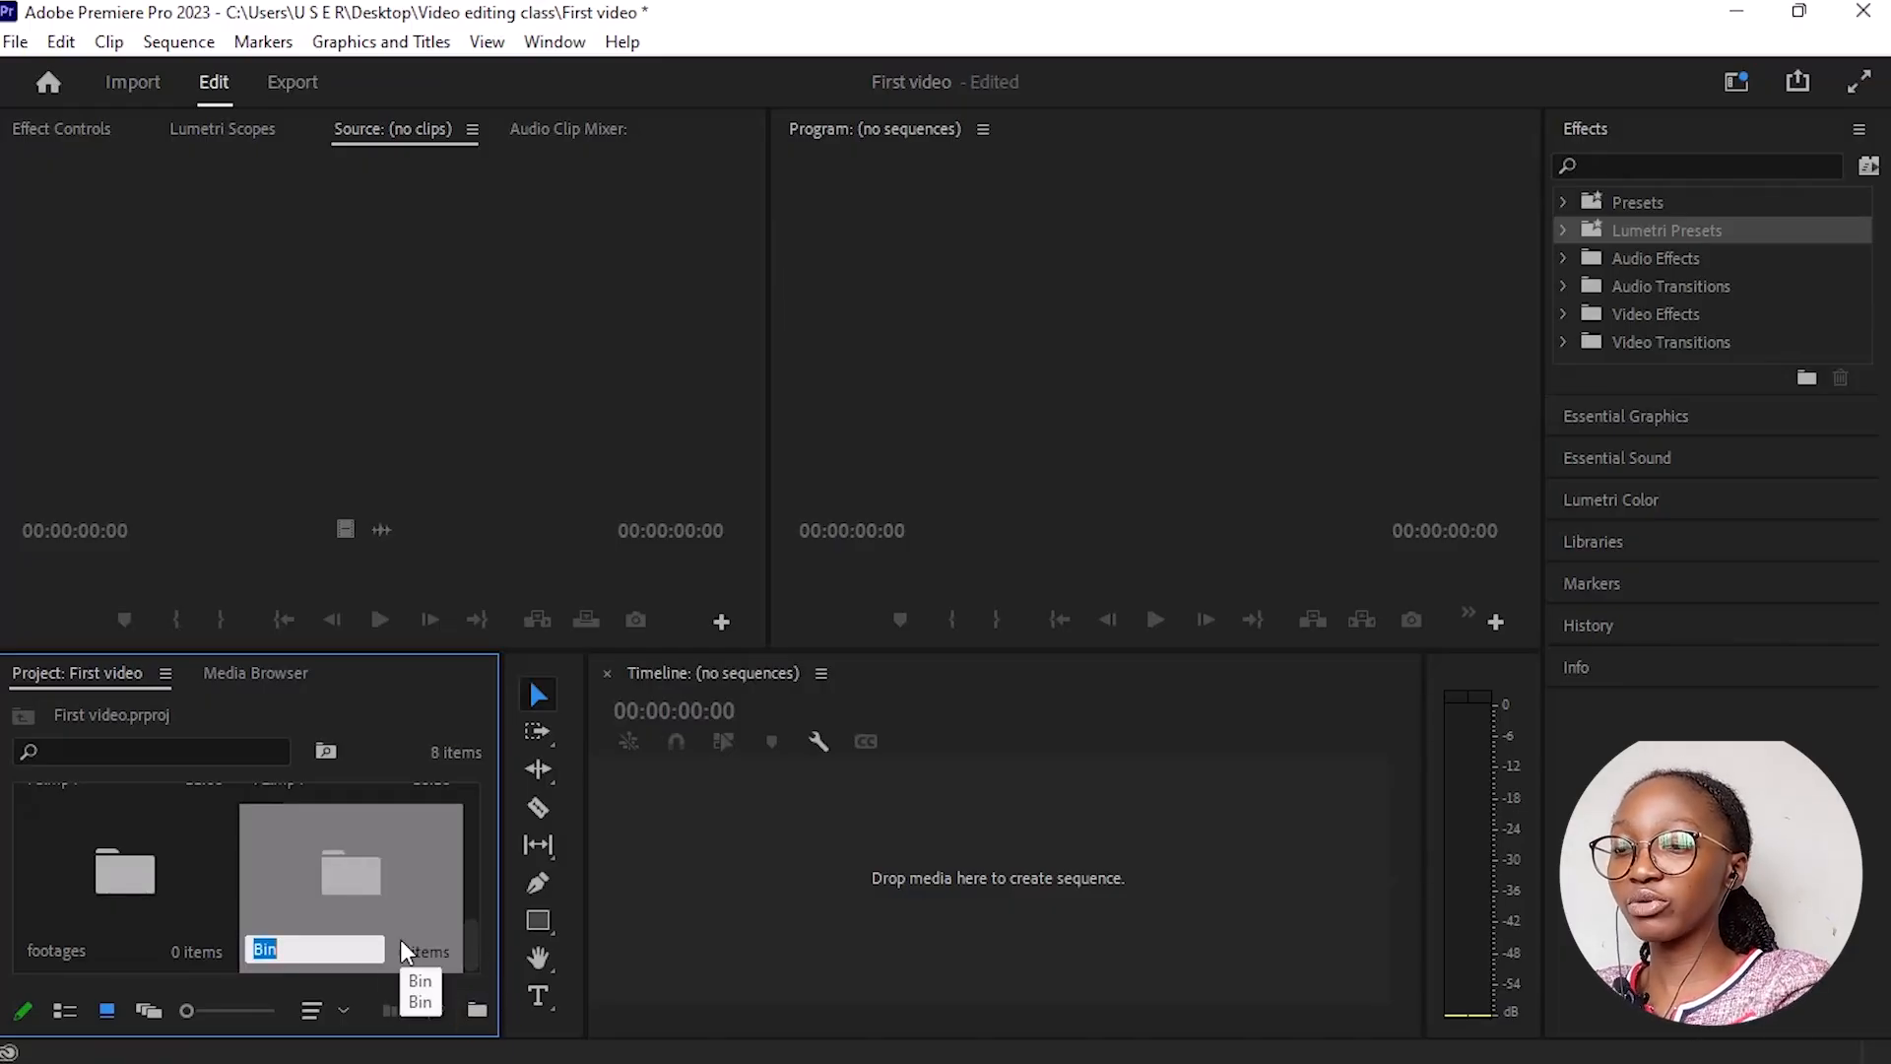
pyautogui.write('music')
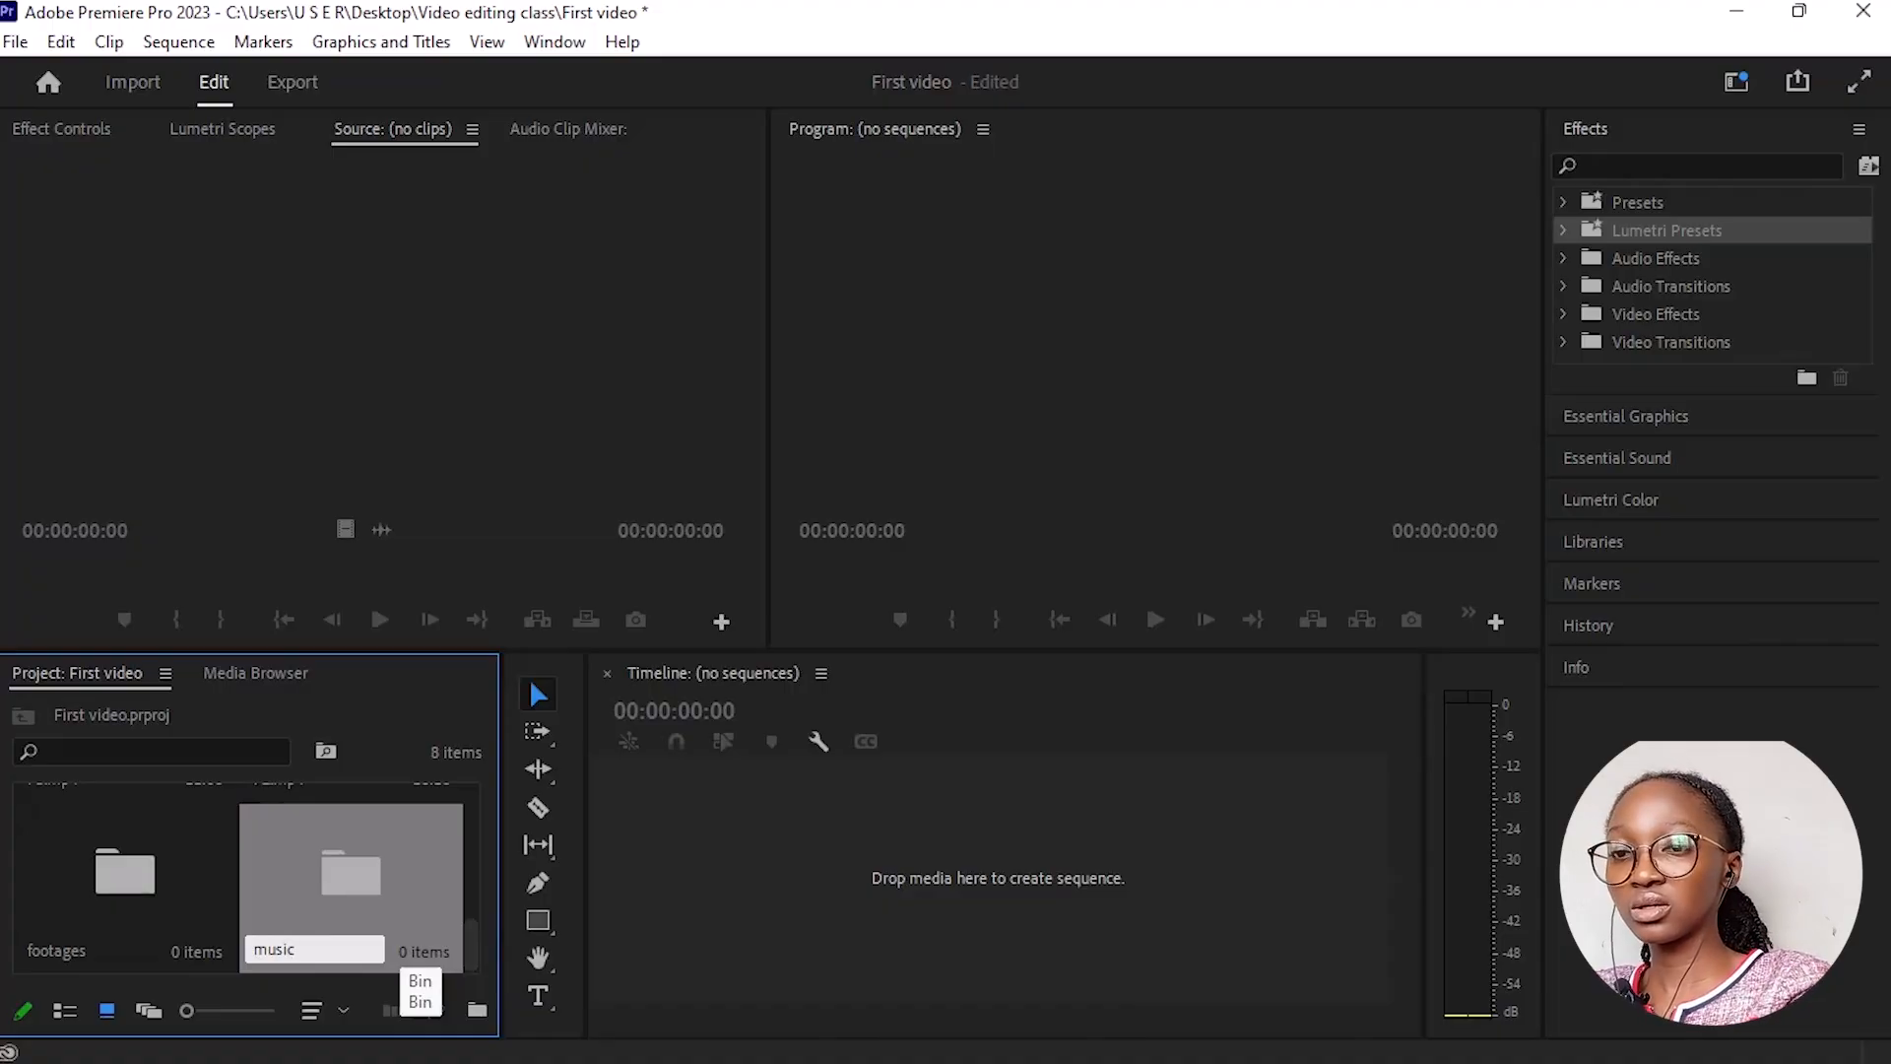
pyautogui.press('Return')
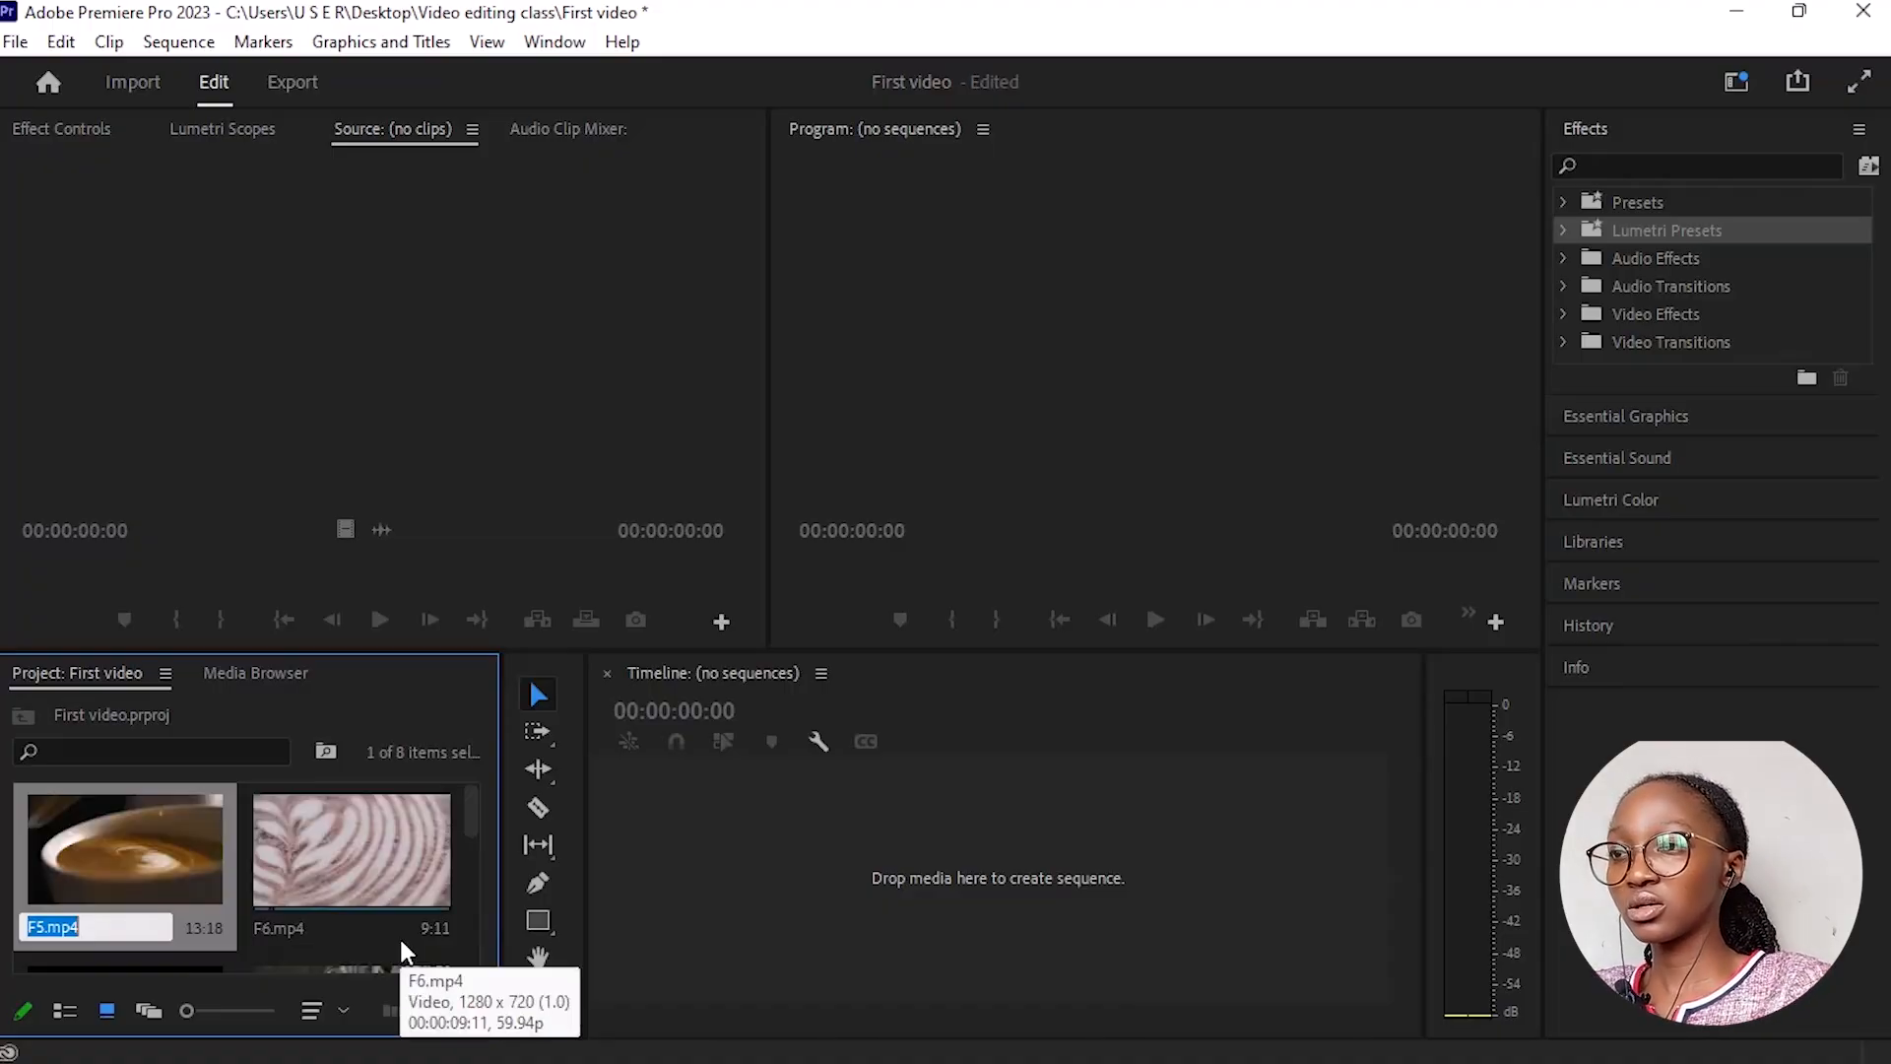
# Step: Create a third bin named "sound effects" in the project
pyautogui.scroll(-3, 325, 847)
pyautogui.click(477, 1010)
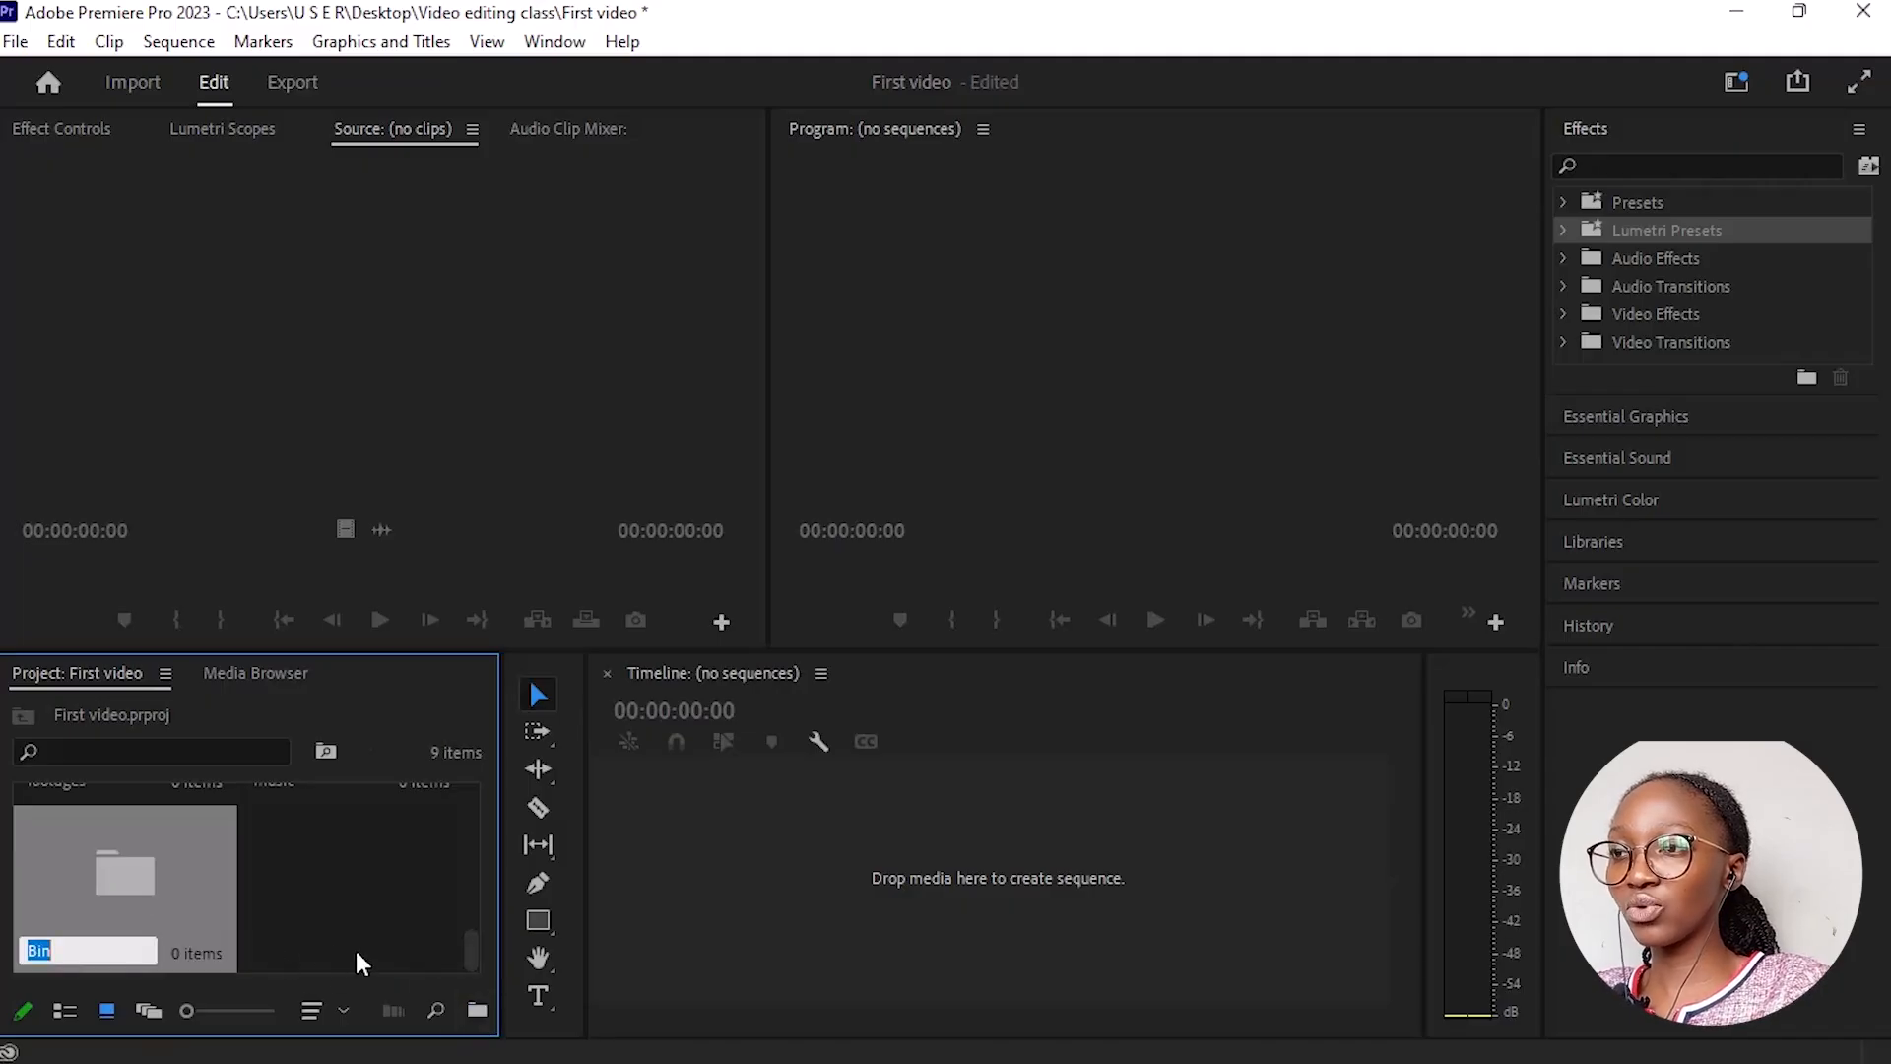
pyautogui.write('sound')
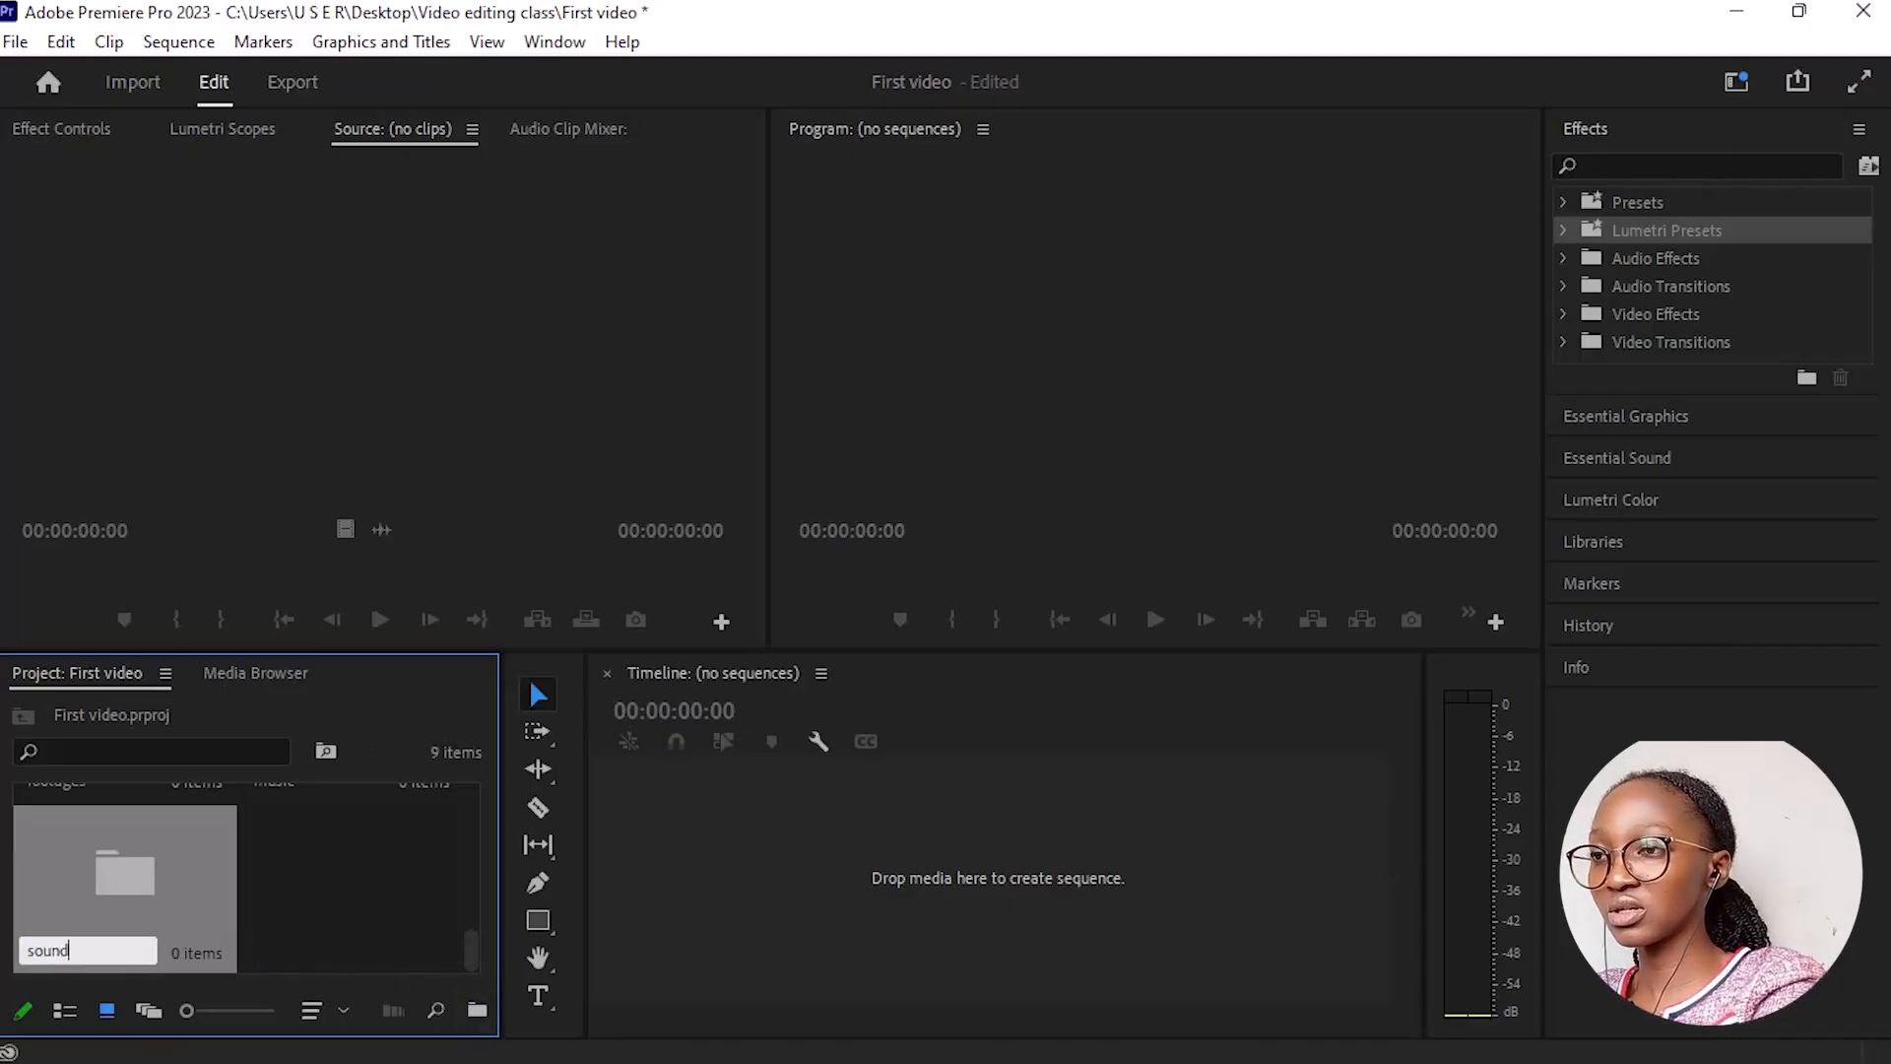
pyautogui.write(' effects')
pyautogui.press('Tab')
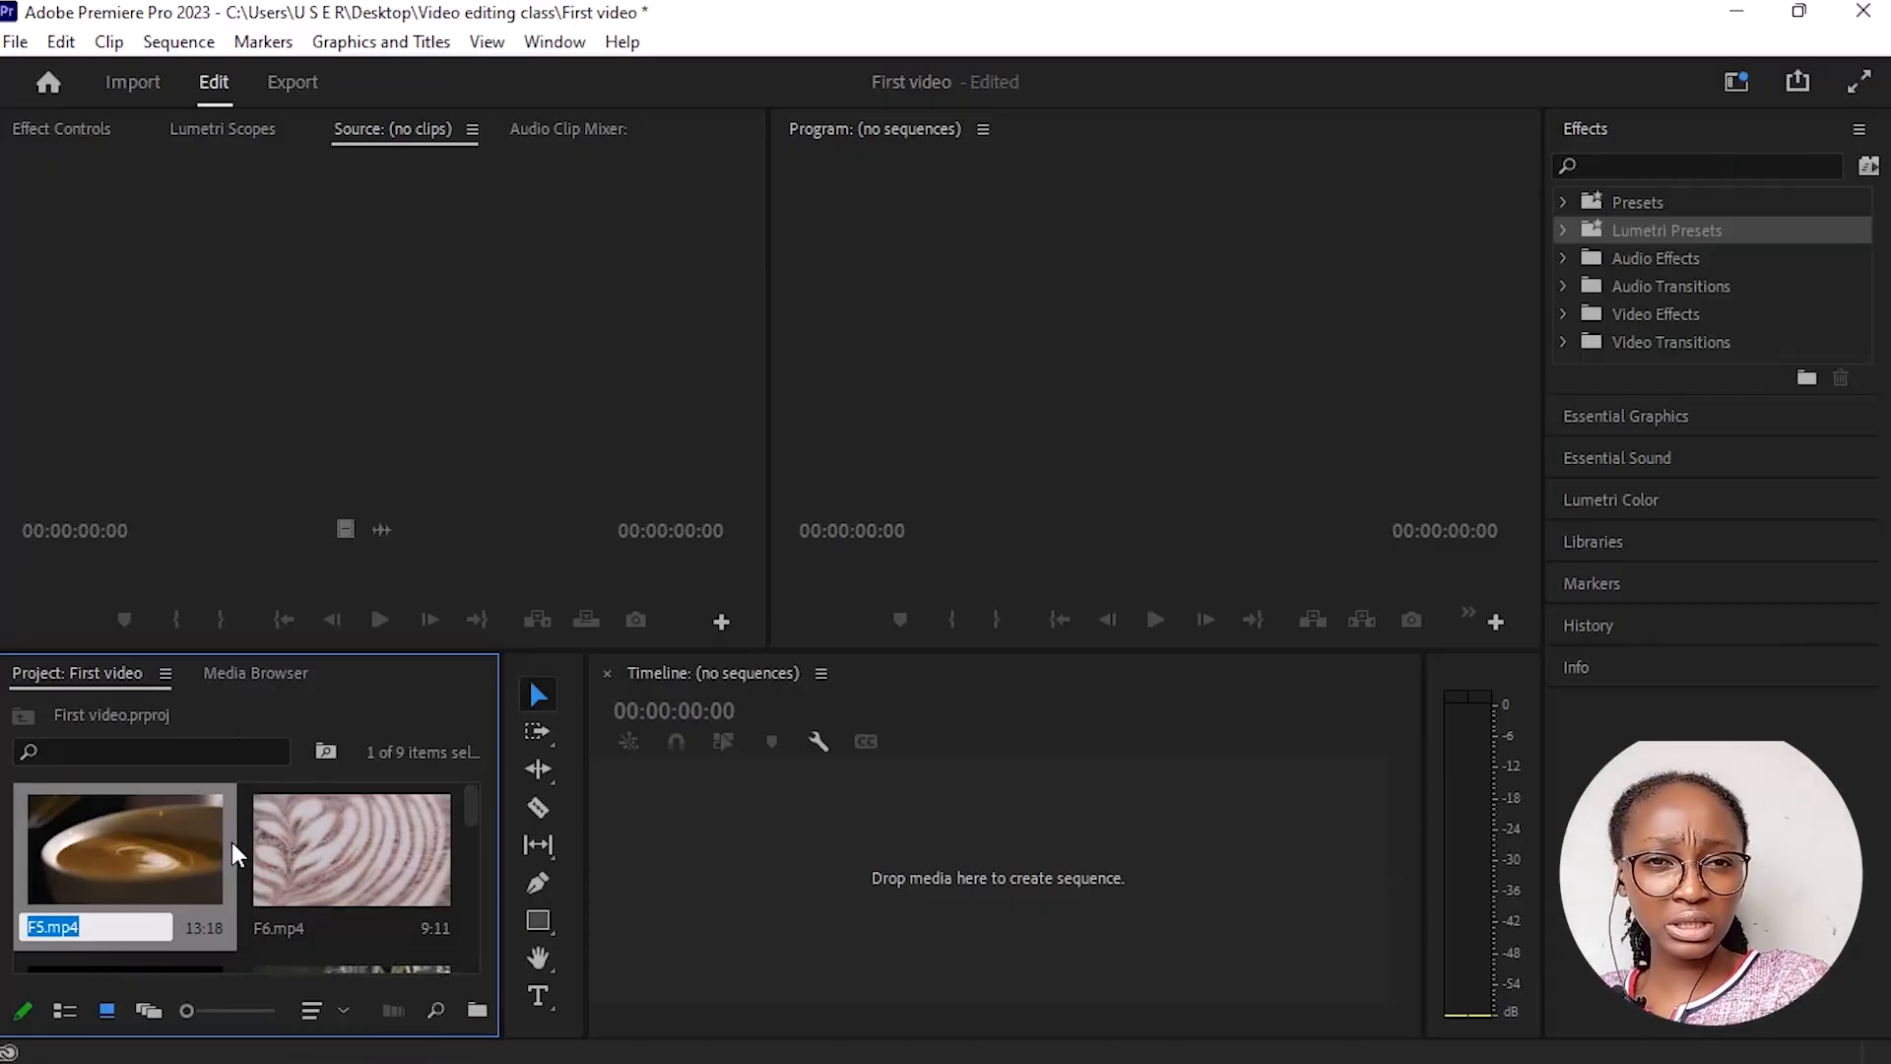
# Step: Make the Project panel taller and wider, and slightly narrow the Source monitor
pyautogui.click(342, 649)
pyautogui.moveTo(342, 650); pyautogui.dragTo(337, 537)
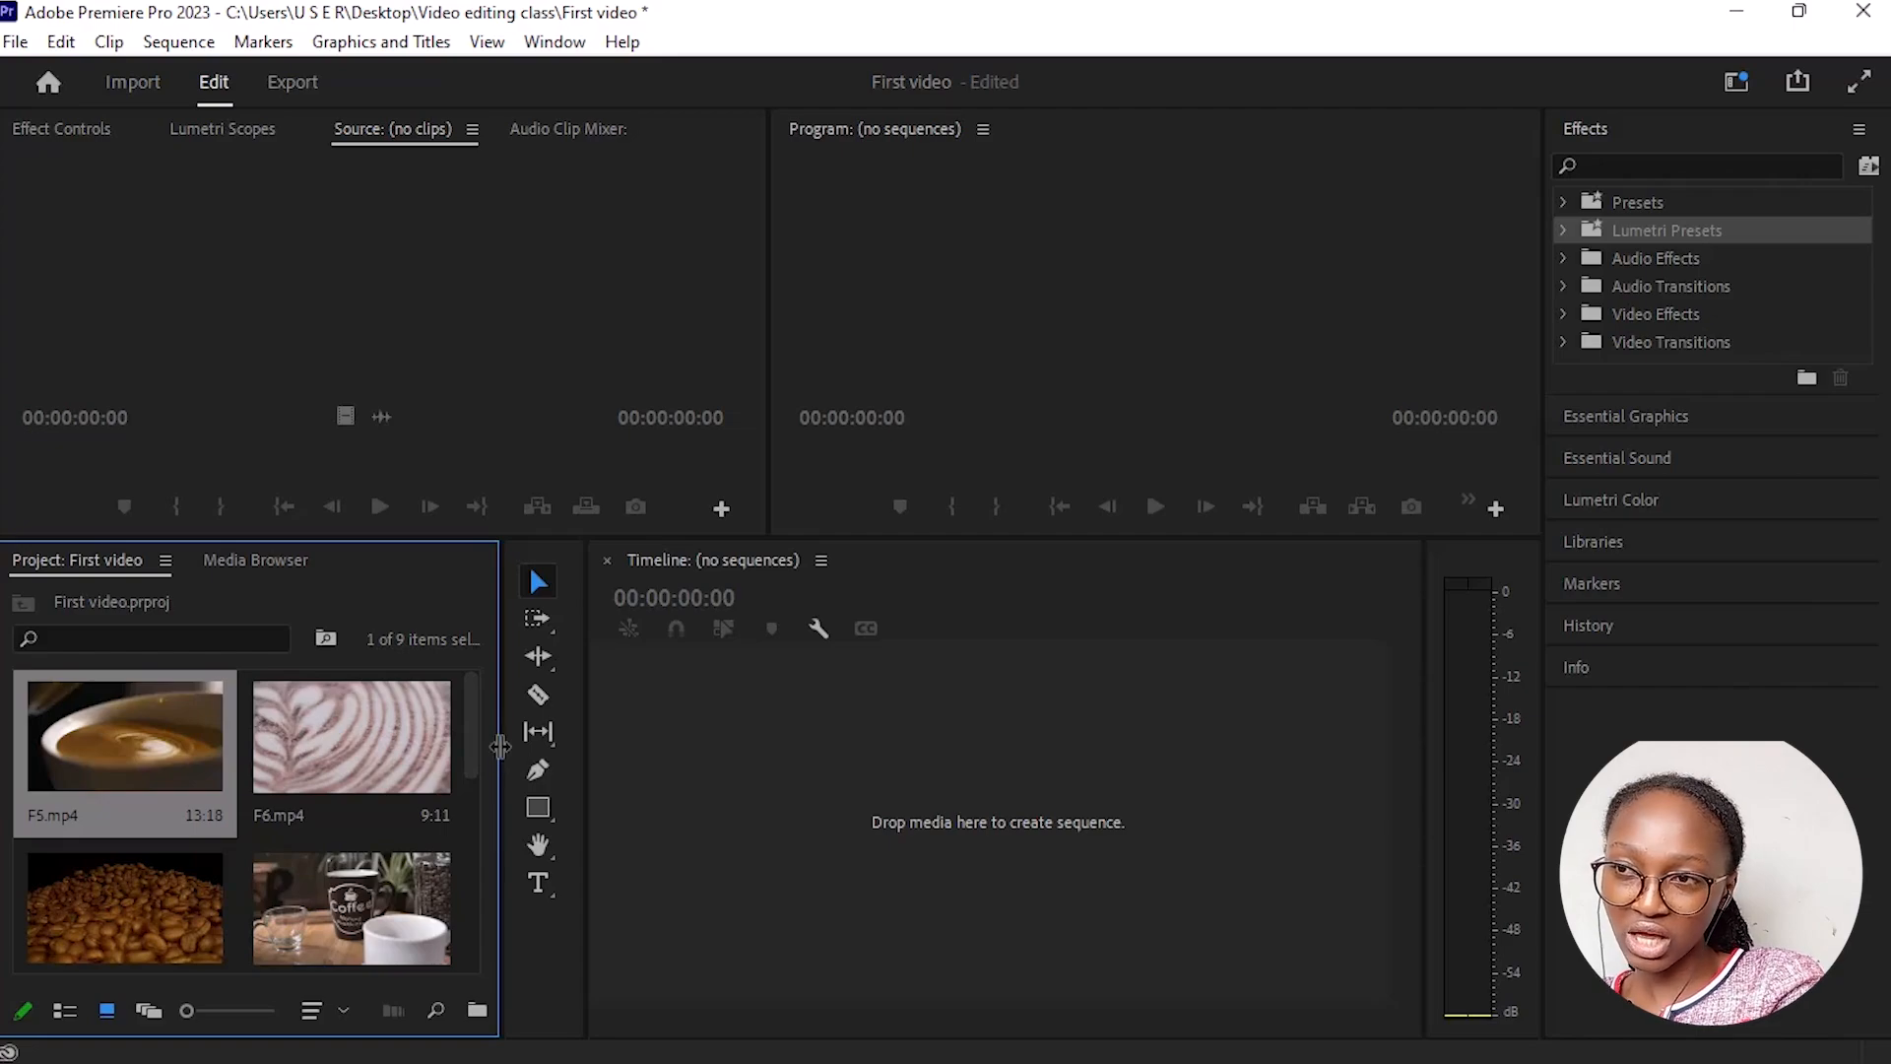
pyautogui.click(502, 746)
pyautogui.moveTo(502, 747); pyautogui.dragTo(587, 740)
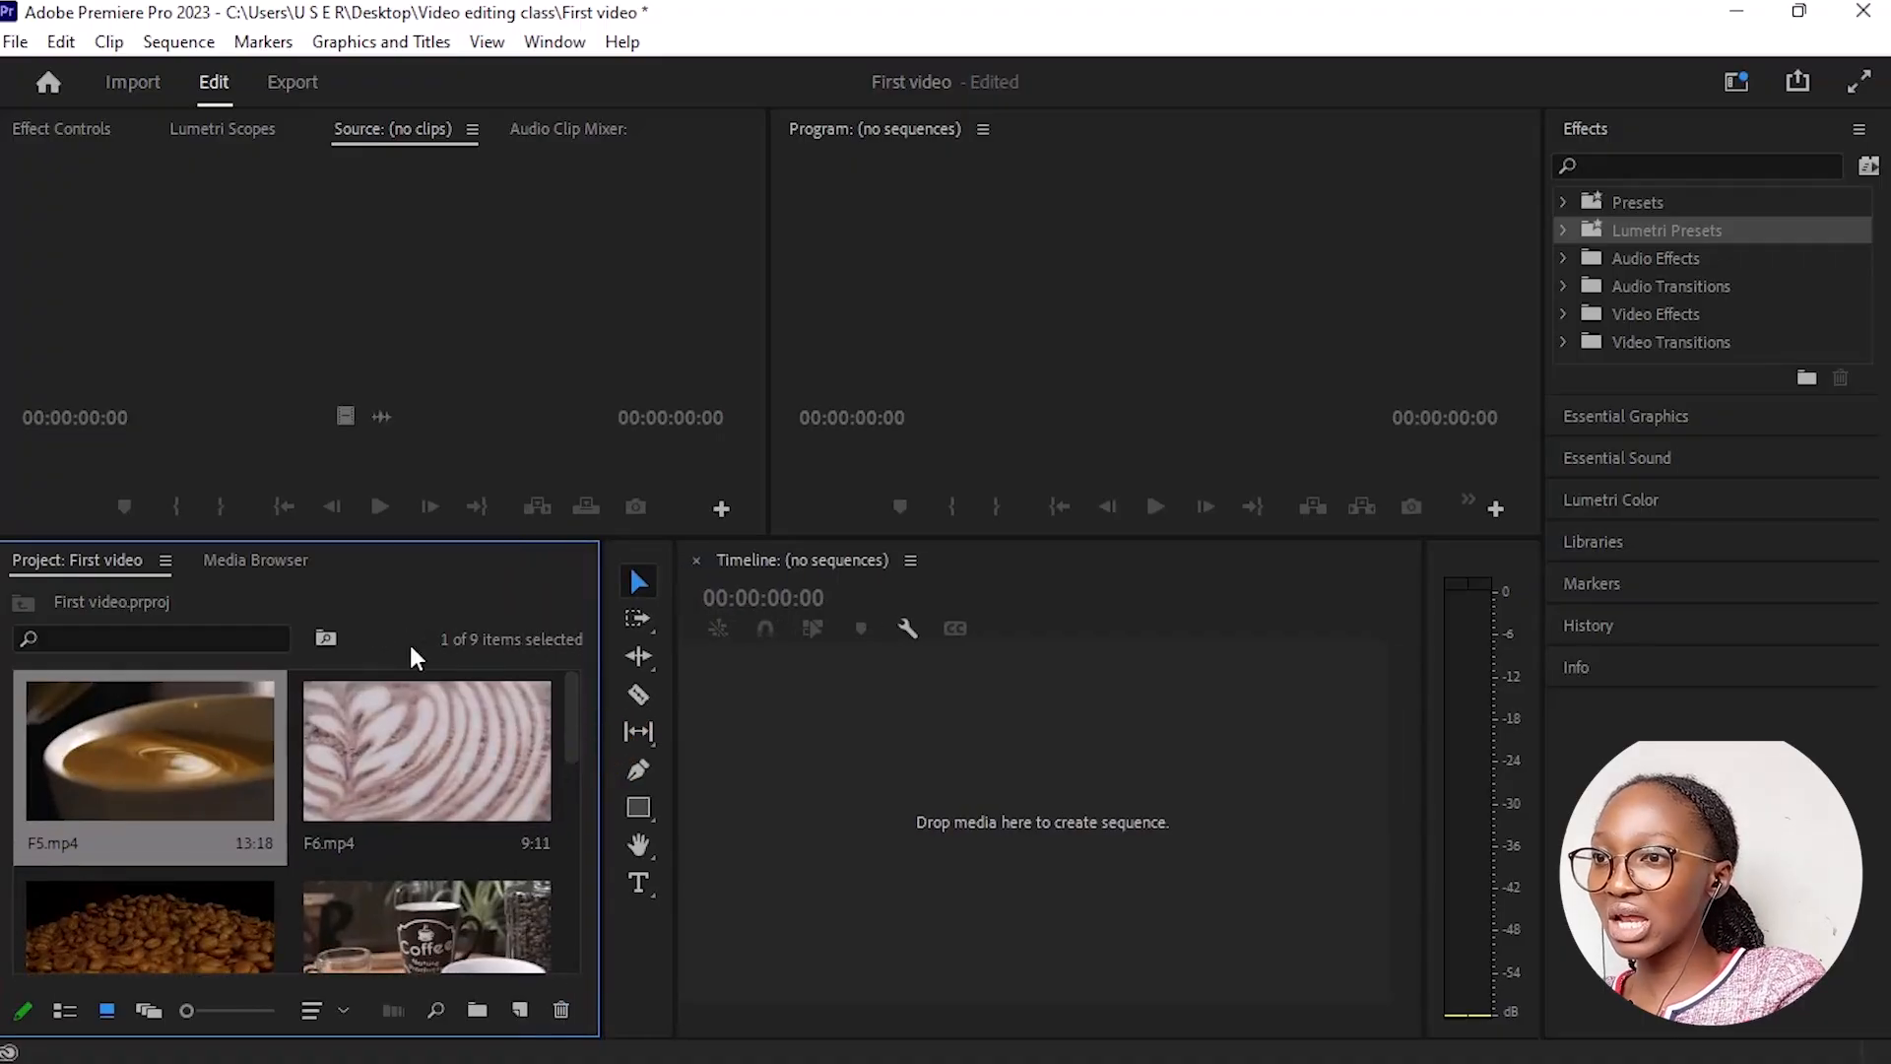
pyautogui.scroll(-5, 402, 749)
pyautogui.scroll(5, 402, 749)
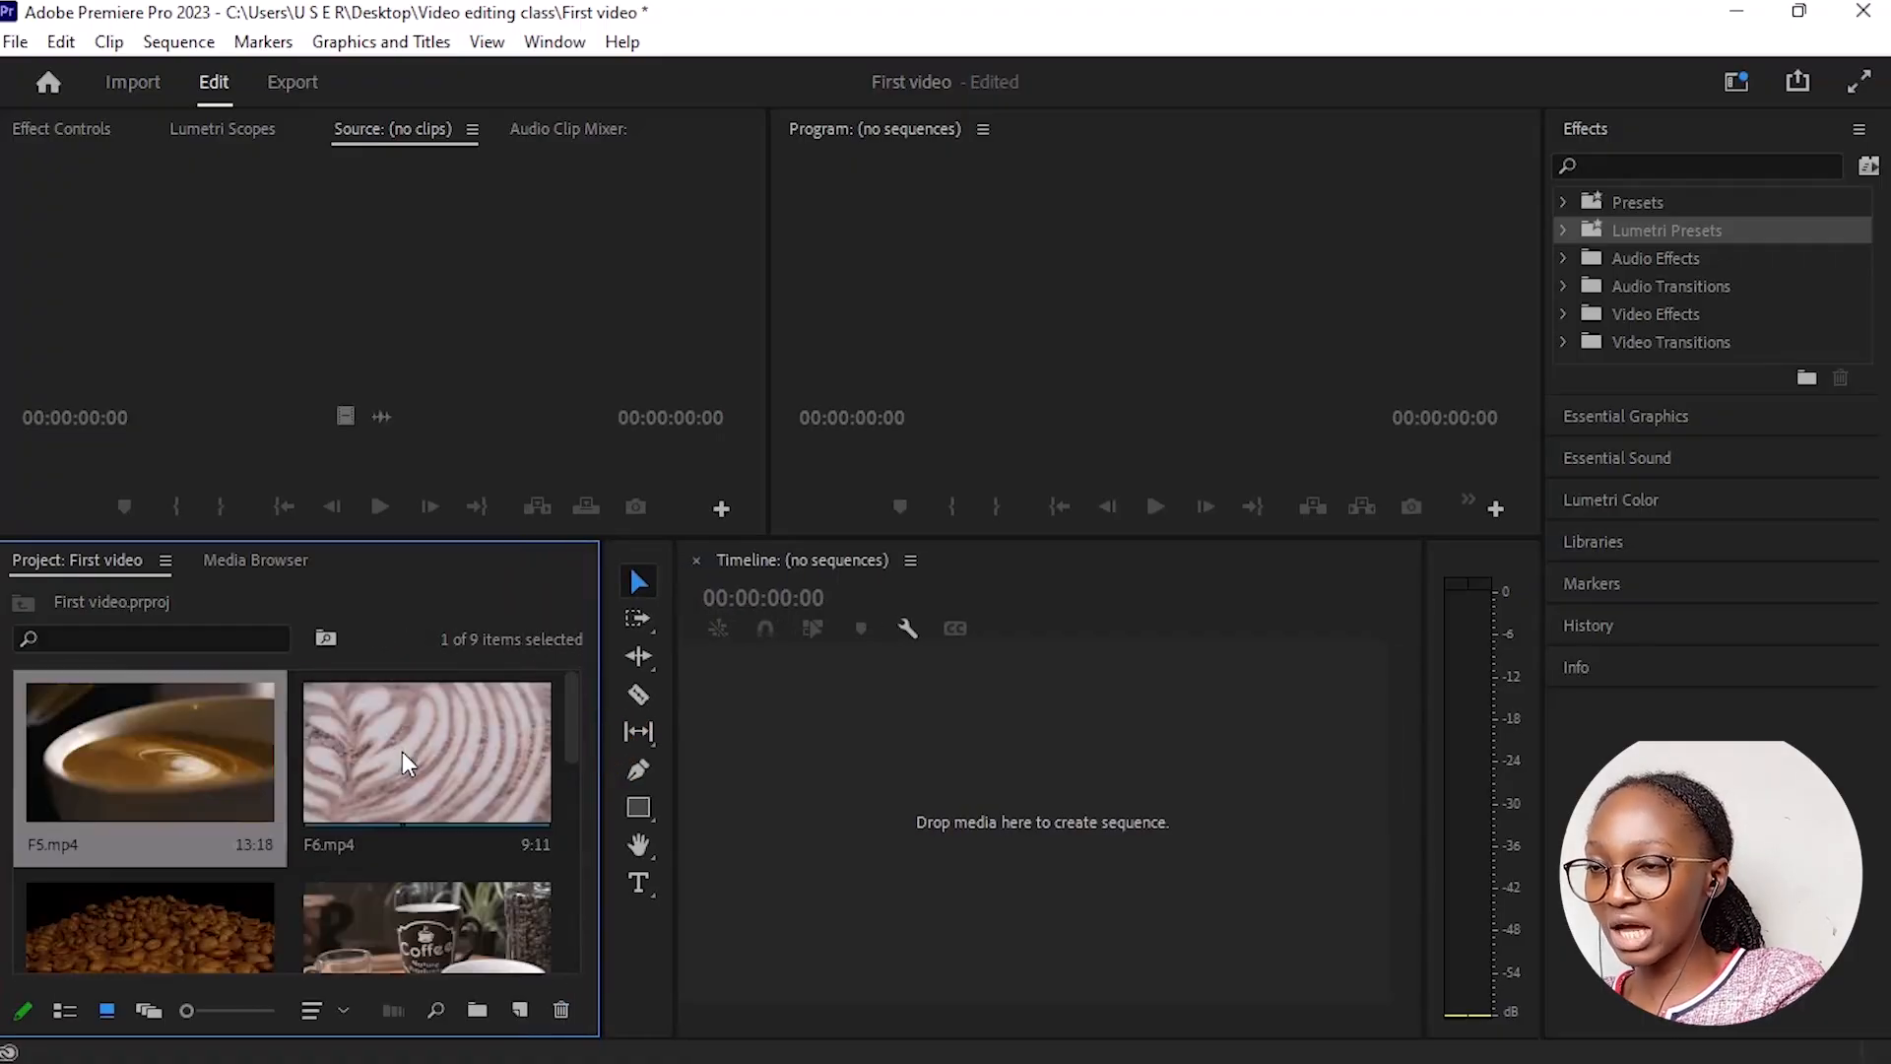
pyautogui.scroll(-5, 359, 880)
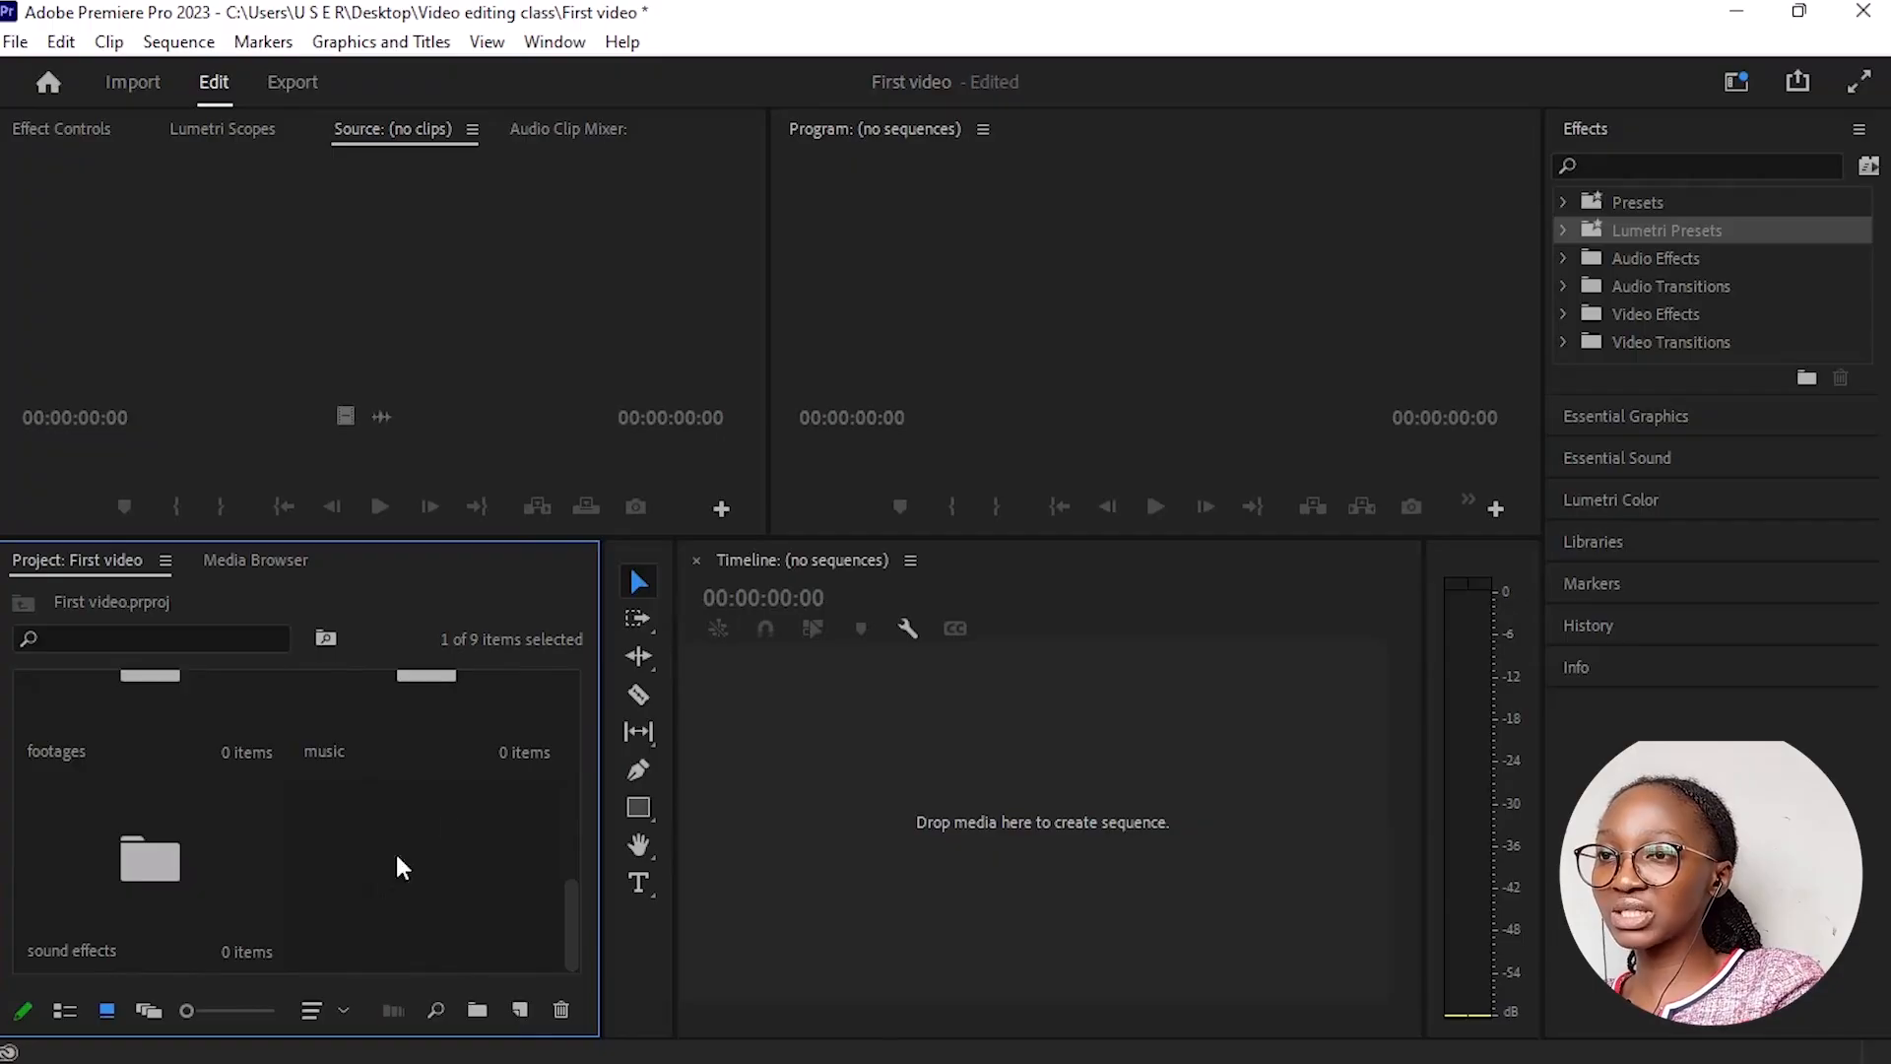
pyautogui.moveTo(768, 410)
pyautogui.mouseDown()
pyautogui.moveTo(624, 417)
pyautogui.moveTo(633, 393)
pyautogui.moveTo(749, 393)
pyautogui.mouseUp()
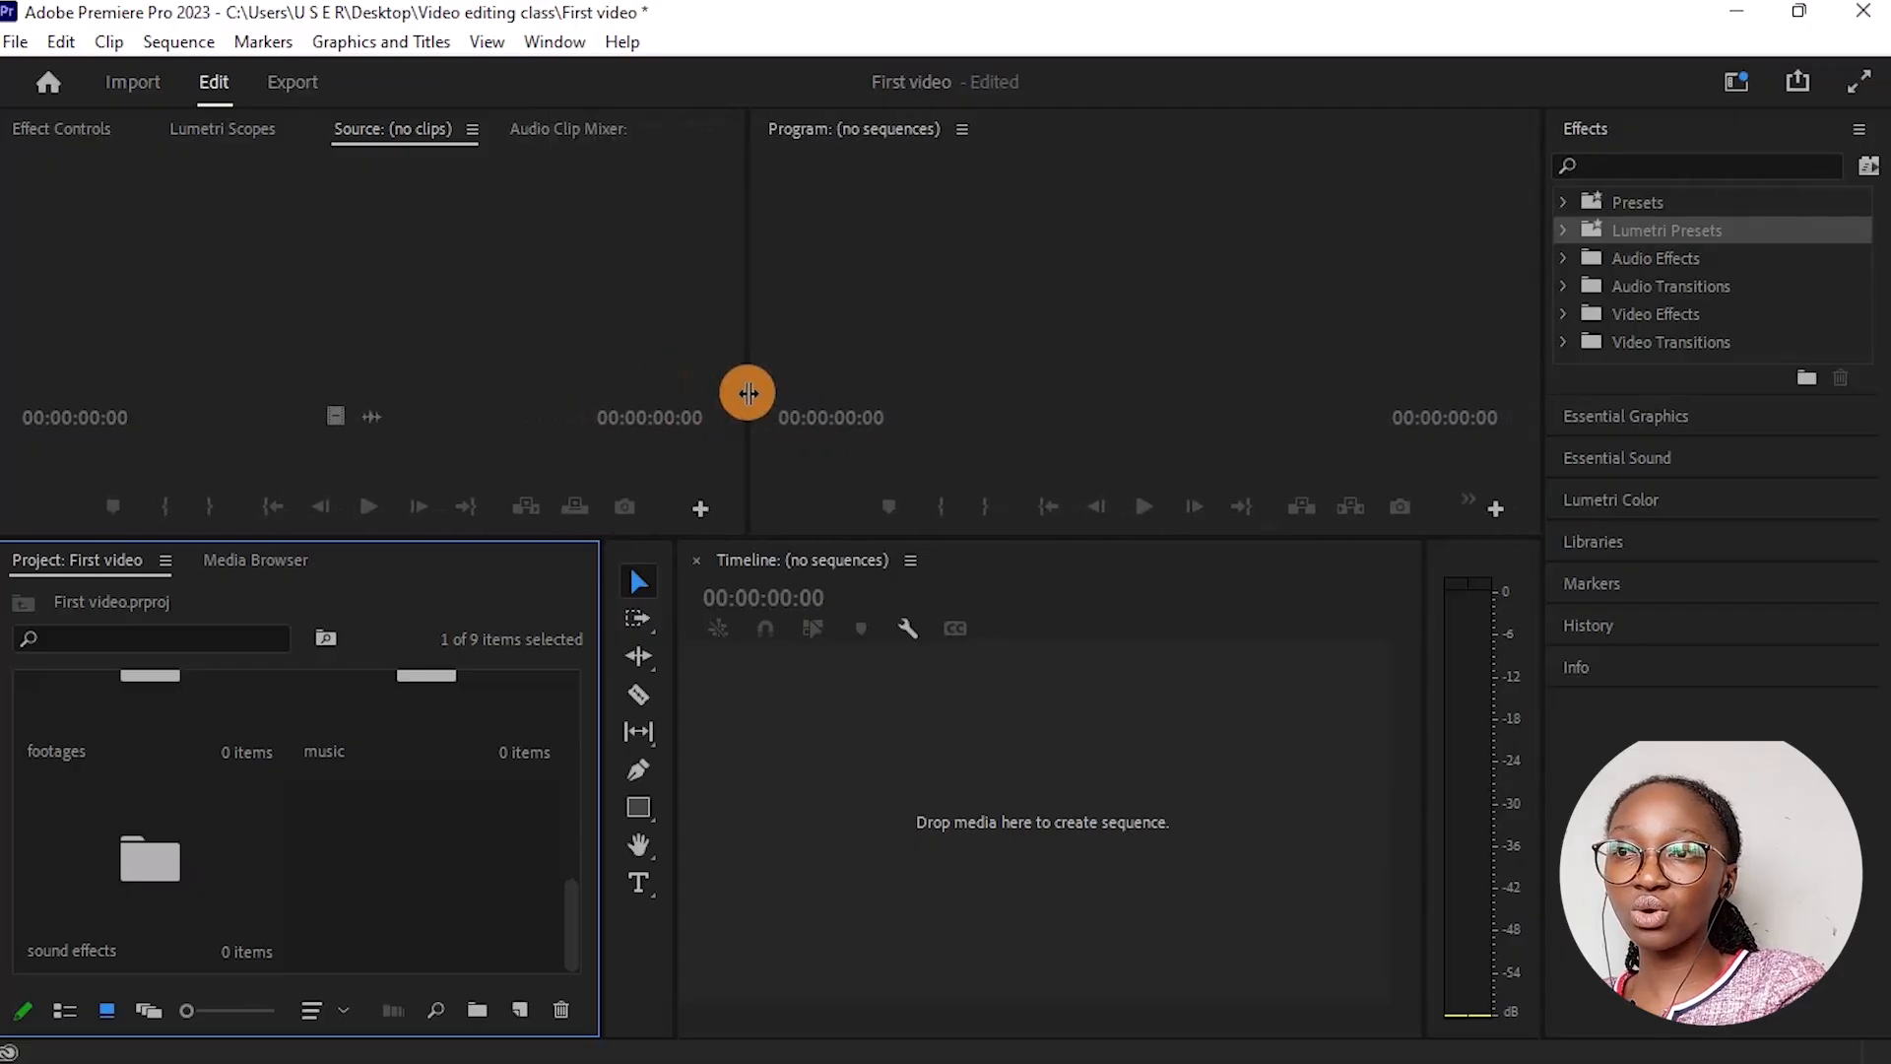
# Step: Look over the clips and bins, display them in list view, and return the Project panel to icon view
pyautogui.scroll(4, 387, 849)
pyautogui.scroll(-4, 387, 849)
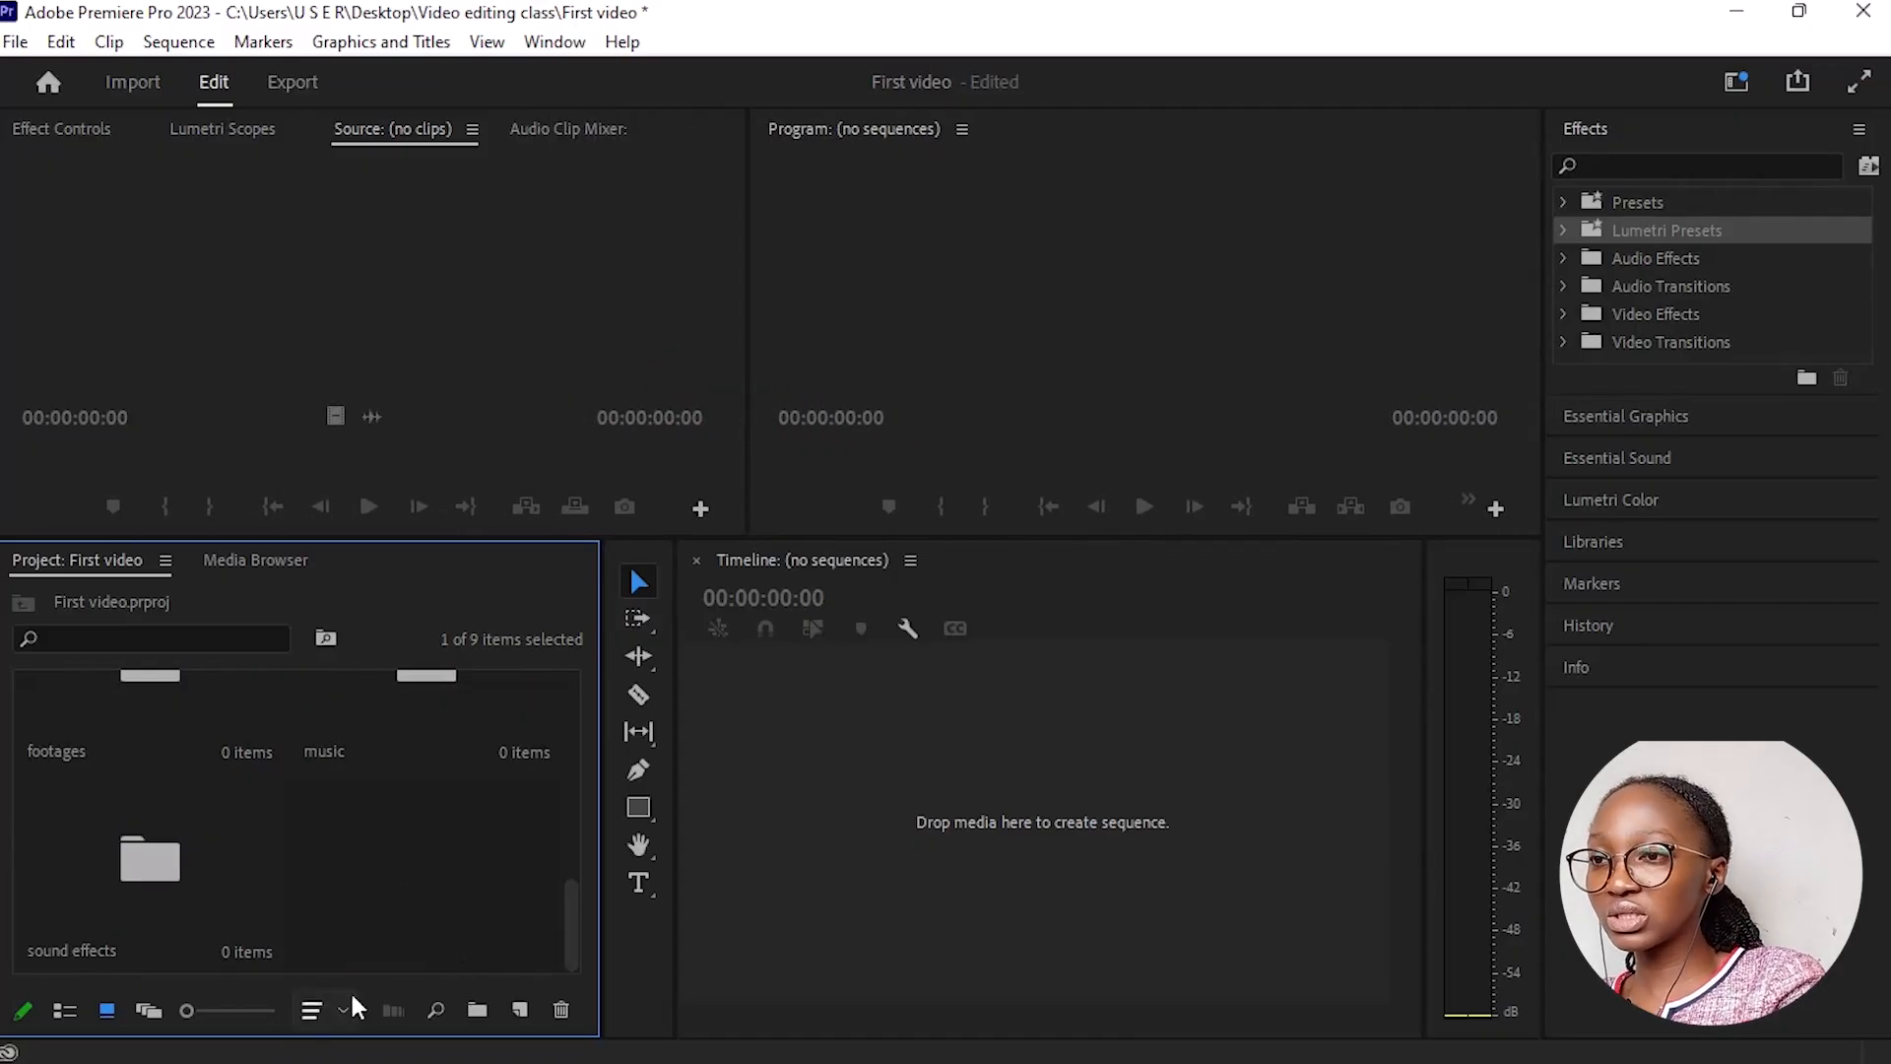
pyautogui.scroll(4, 364, 892)
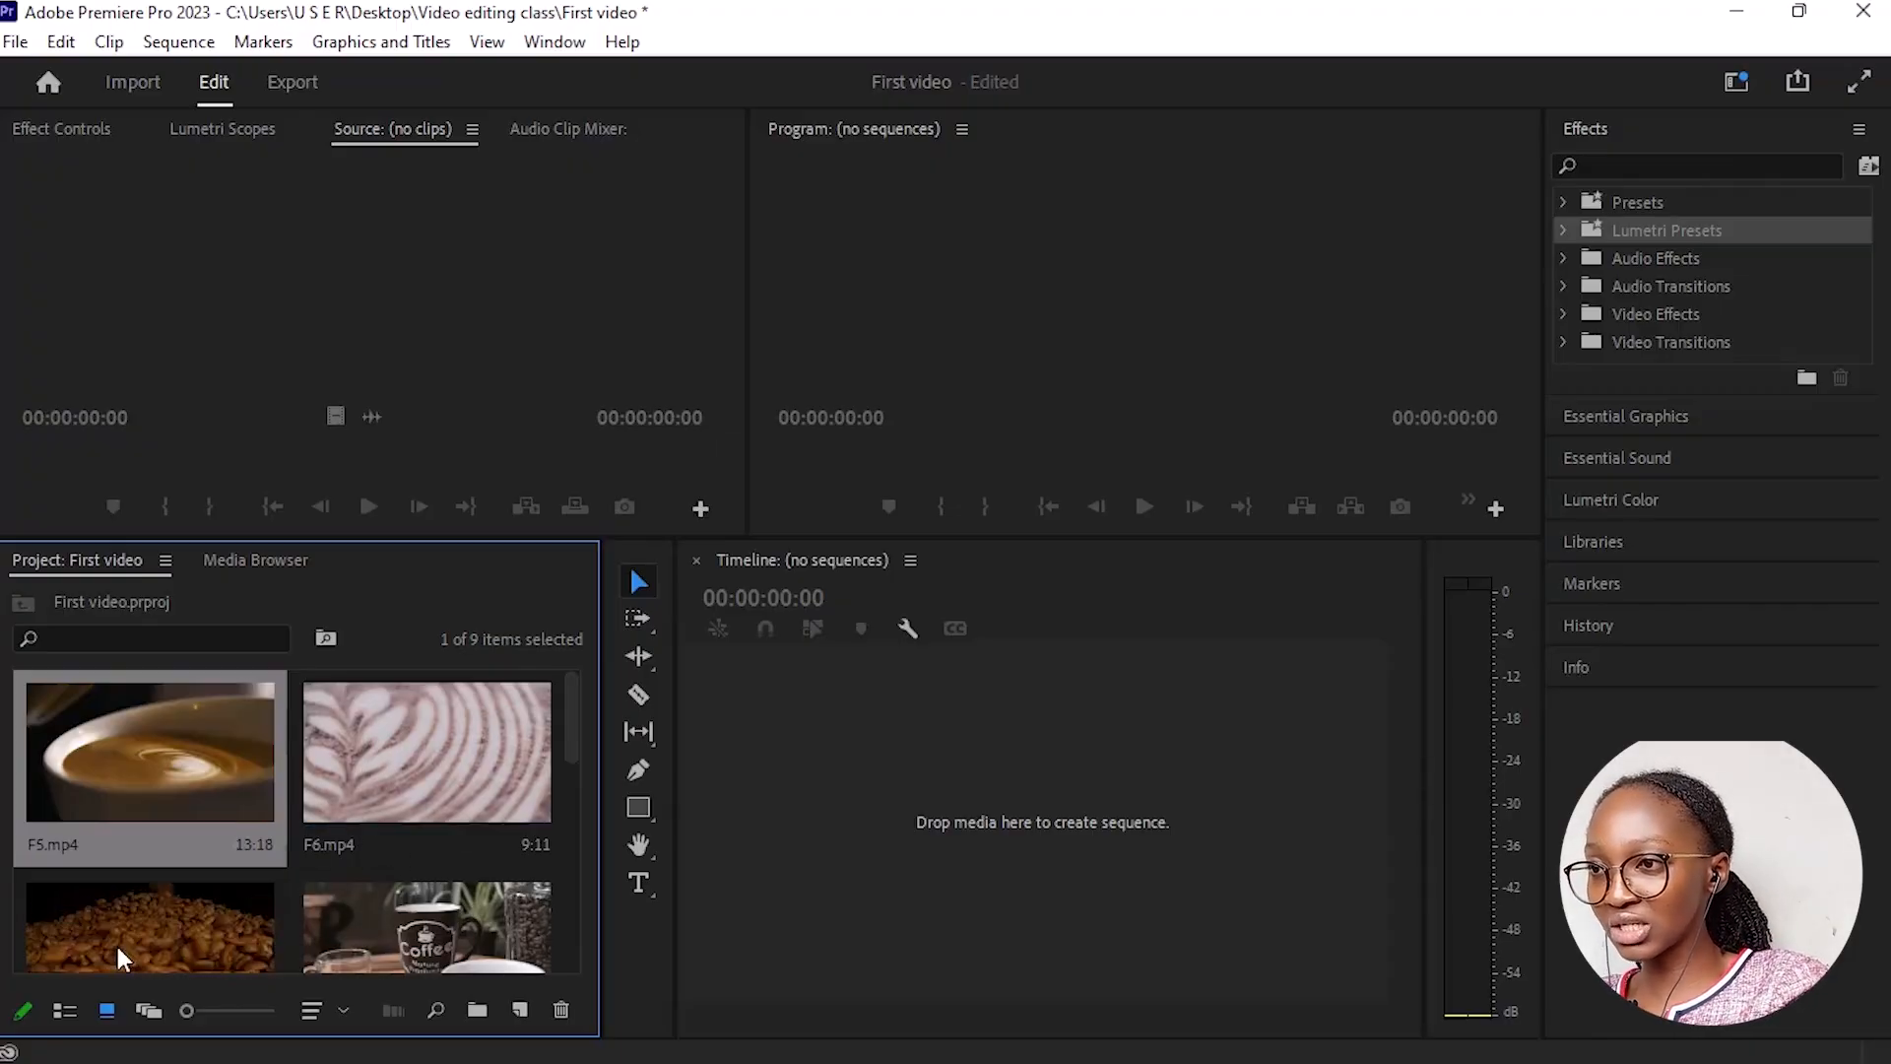
pyautogui.click(73, 1012)
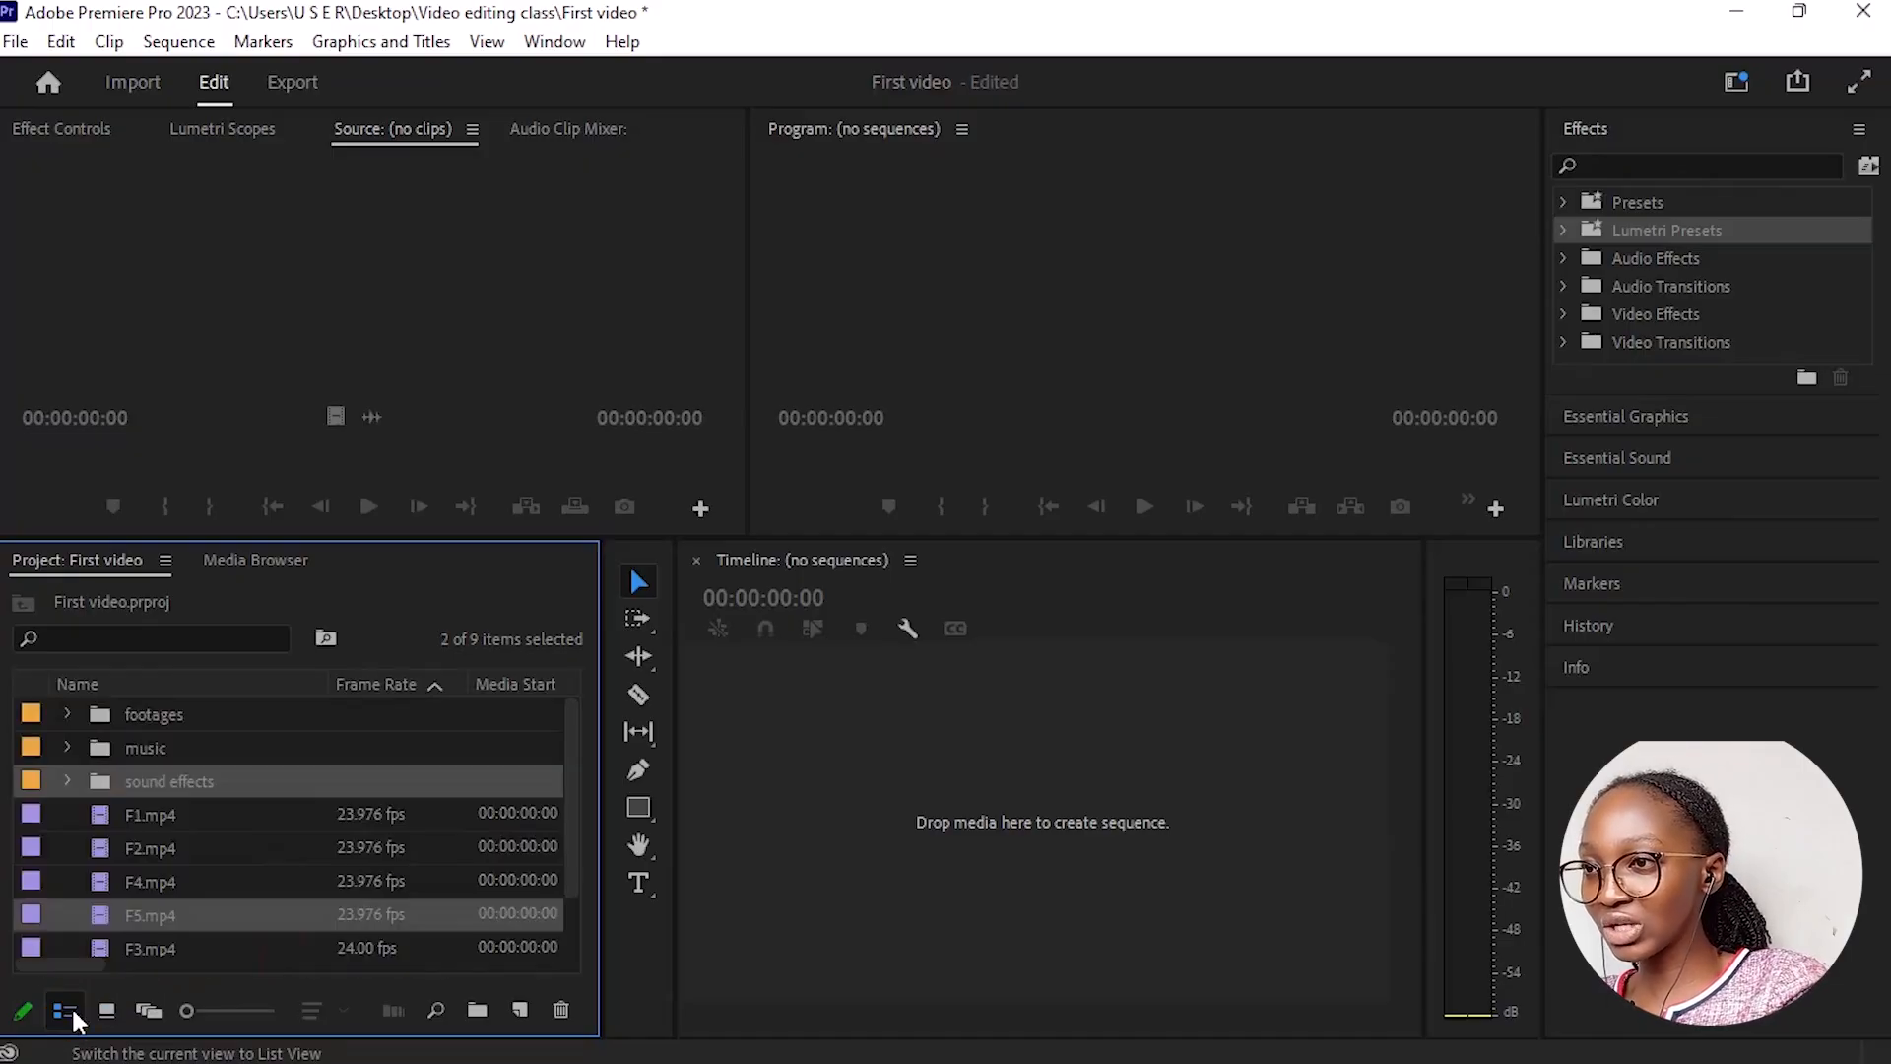
pyautogui.scroll(-2, 181, 906)
pyautogui.scroll(2, 183, 912)
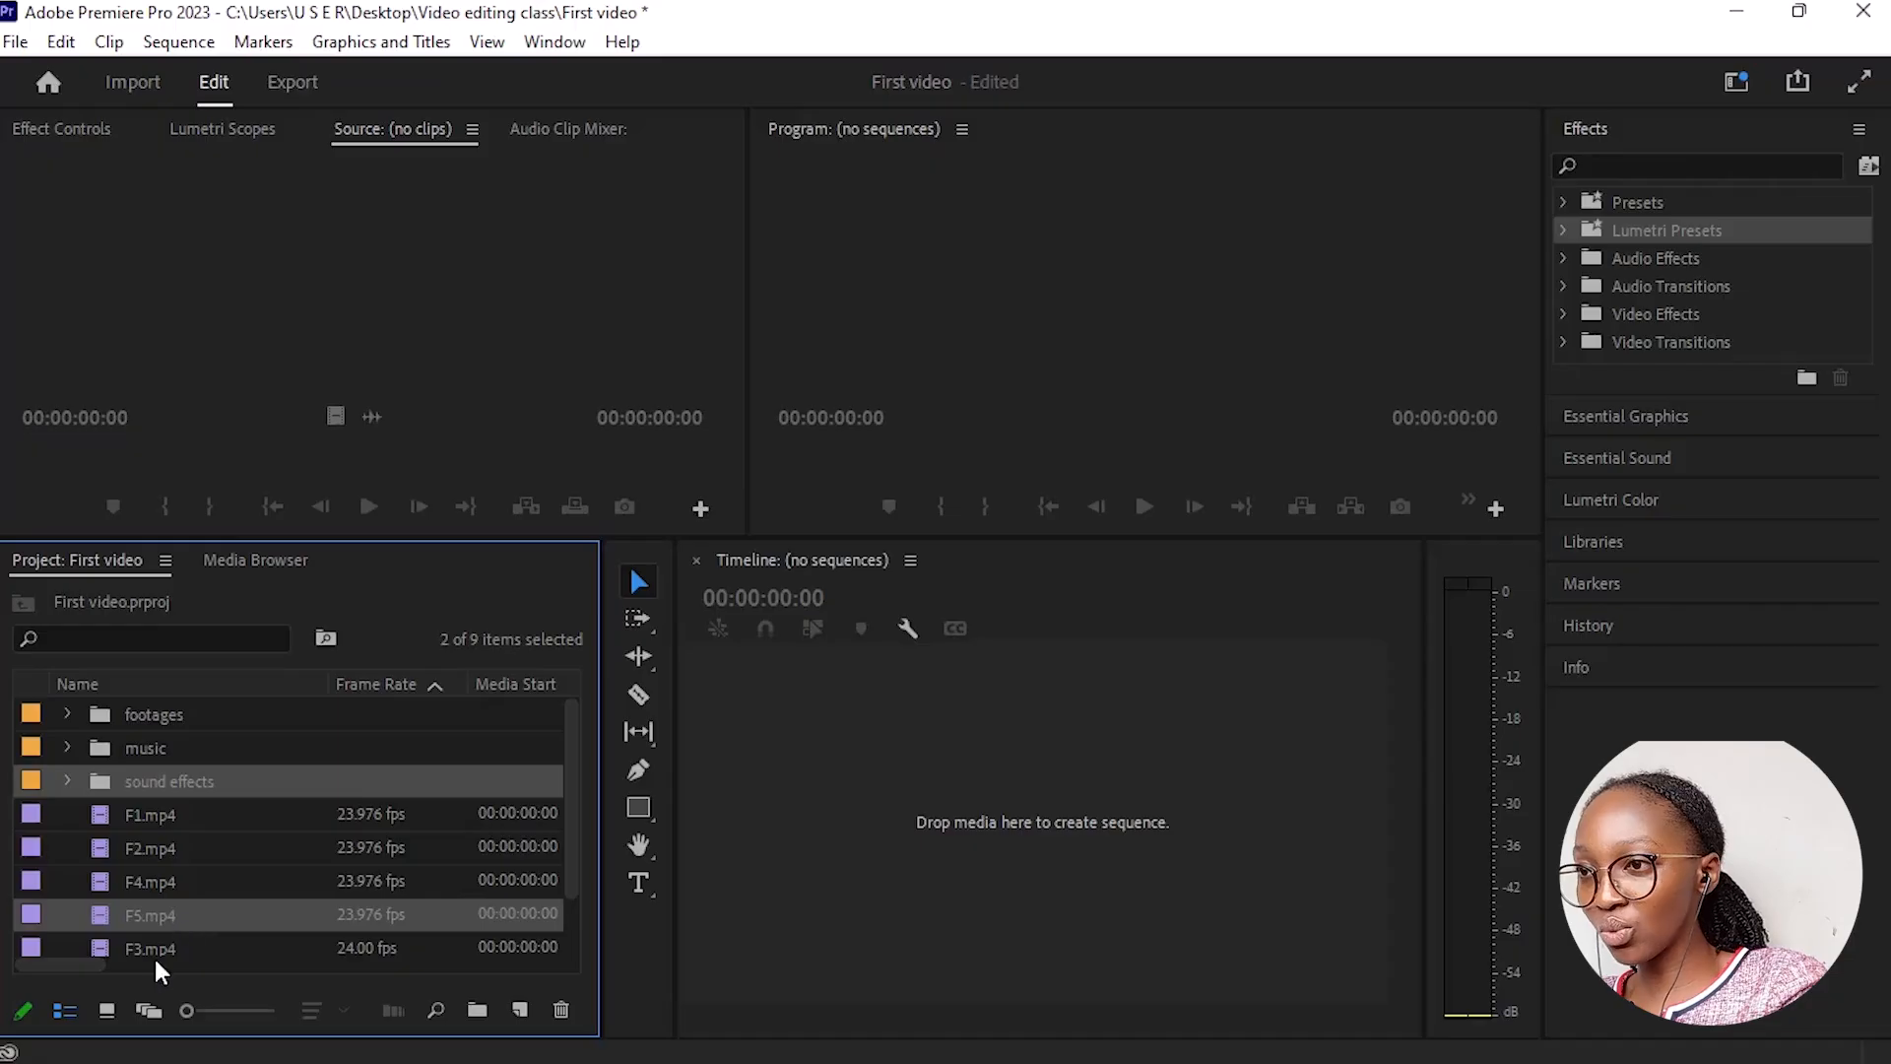
pyautogui.click(109, 1009)
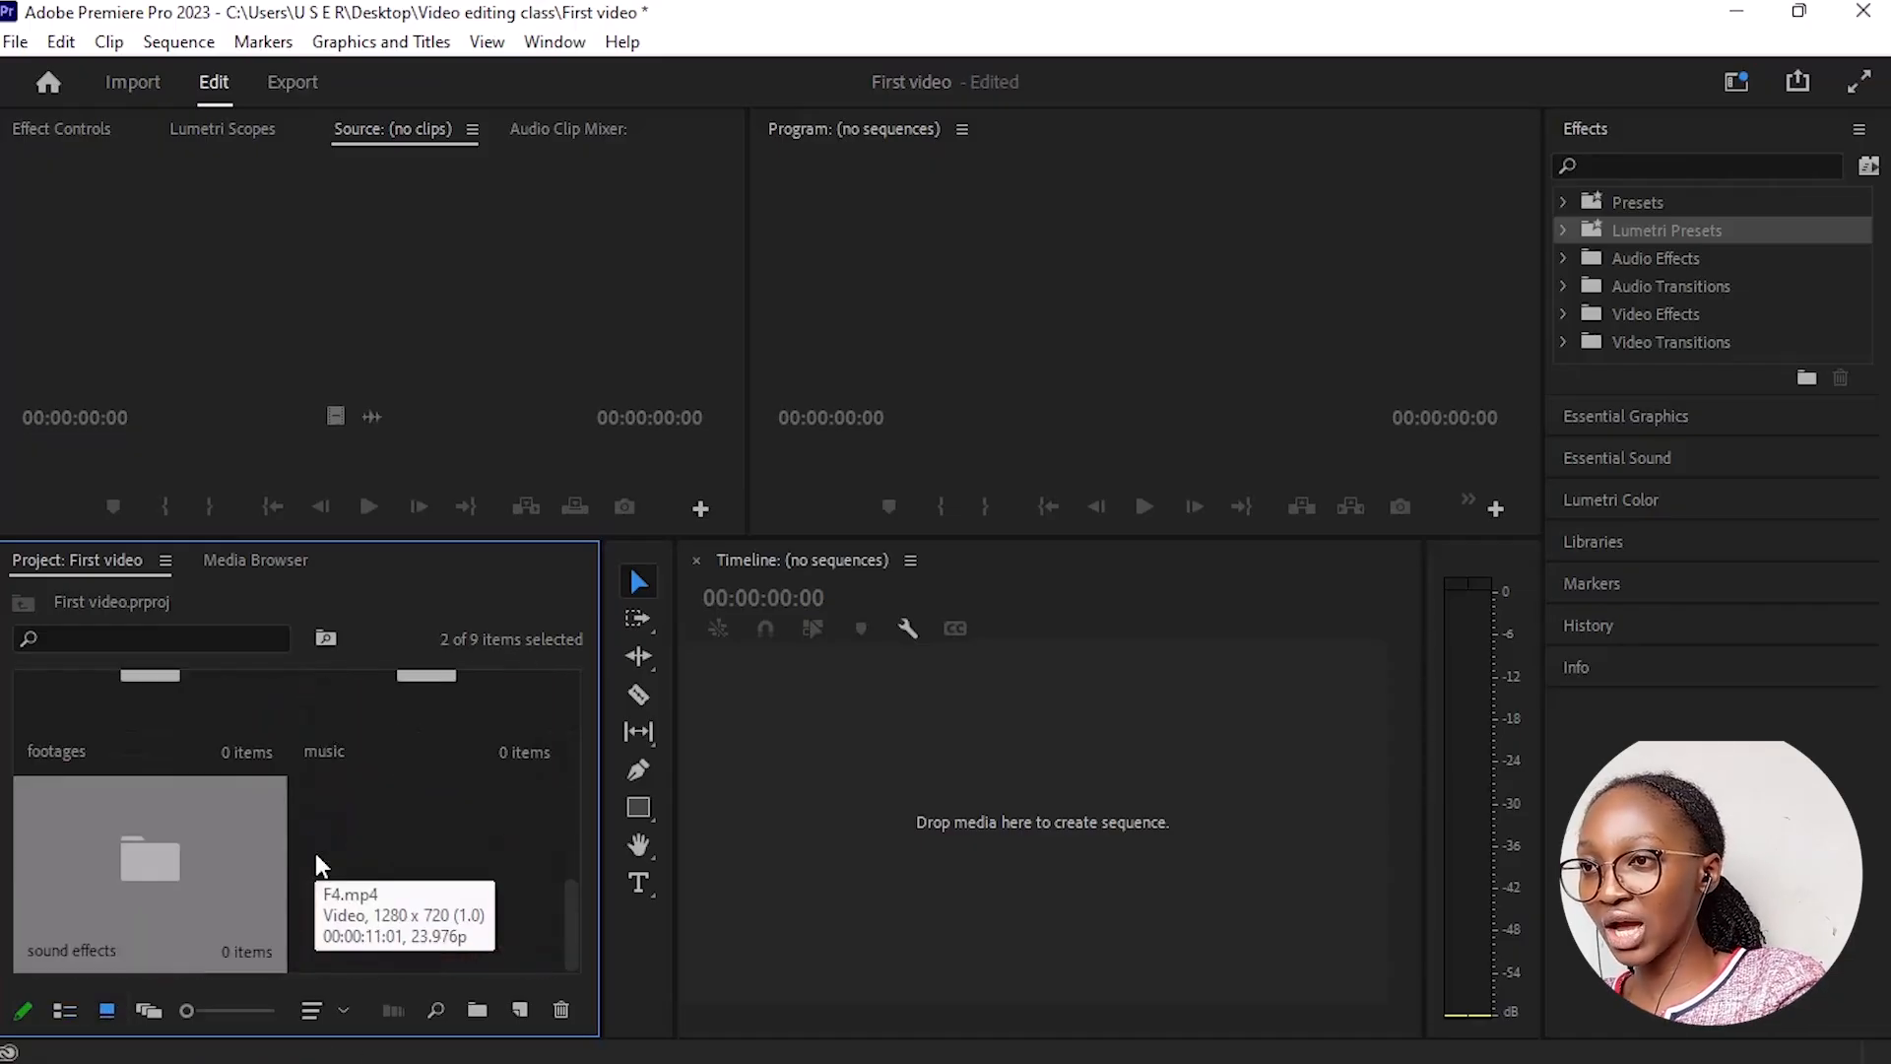
# Step: Try the freeform view by shifting clip thumbnails around, and return the Project panel to icon view
pyautogui.scroll(-5, 289, 877)
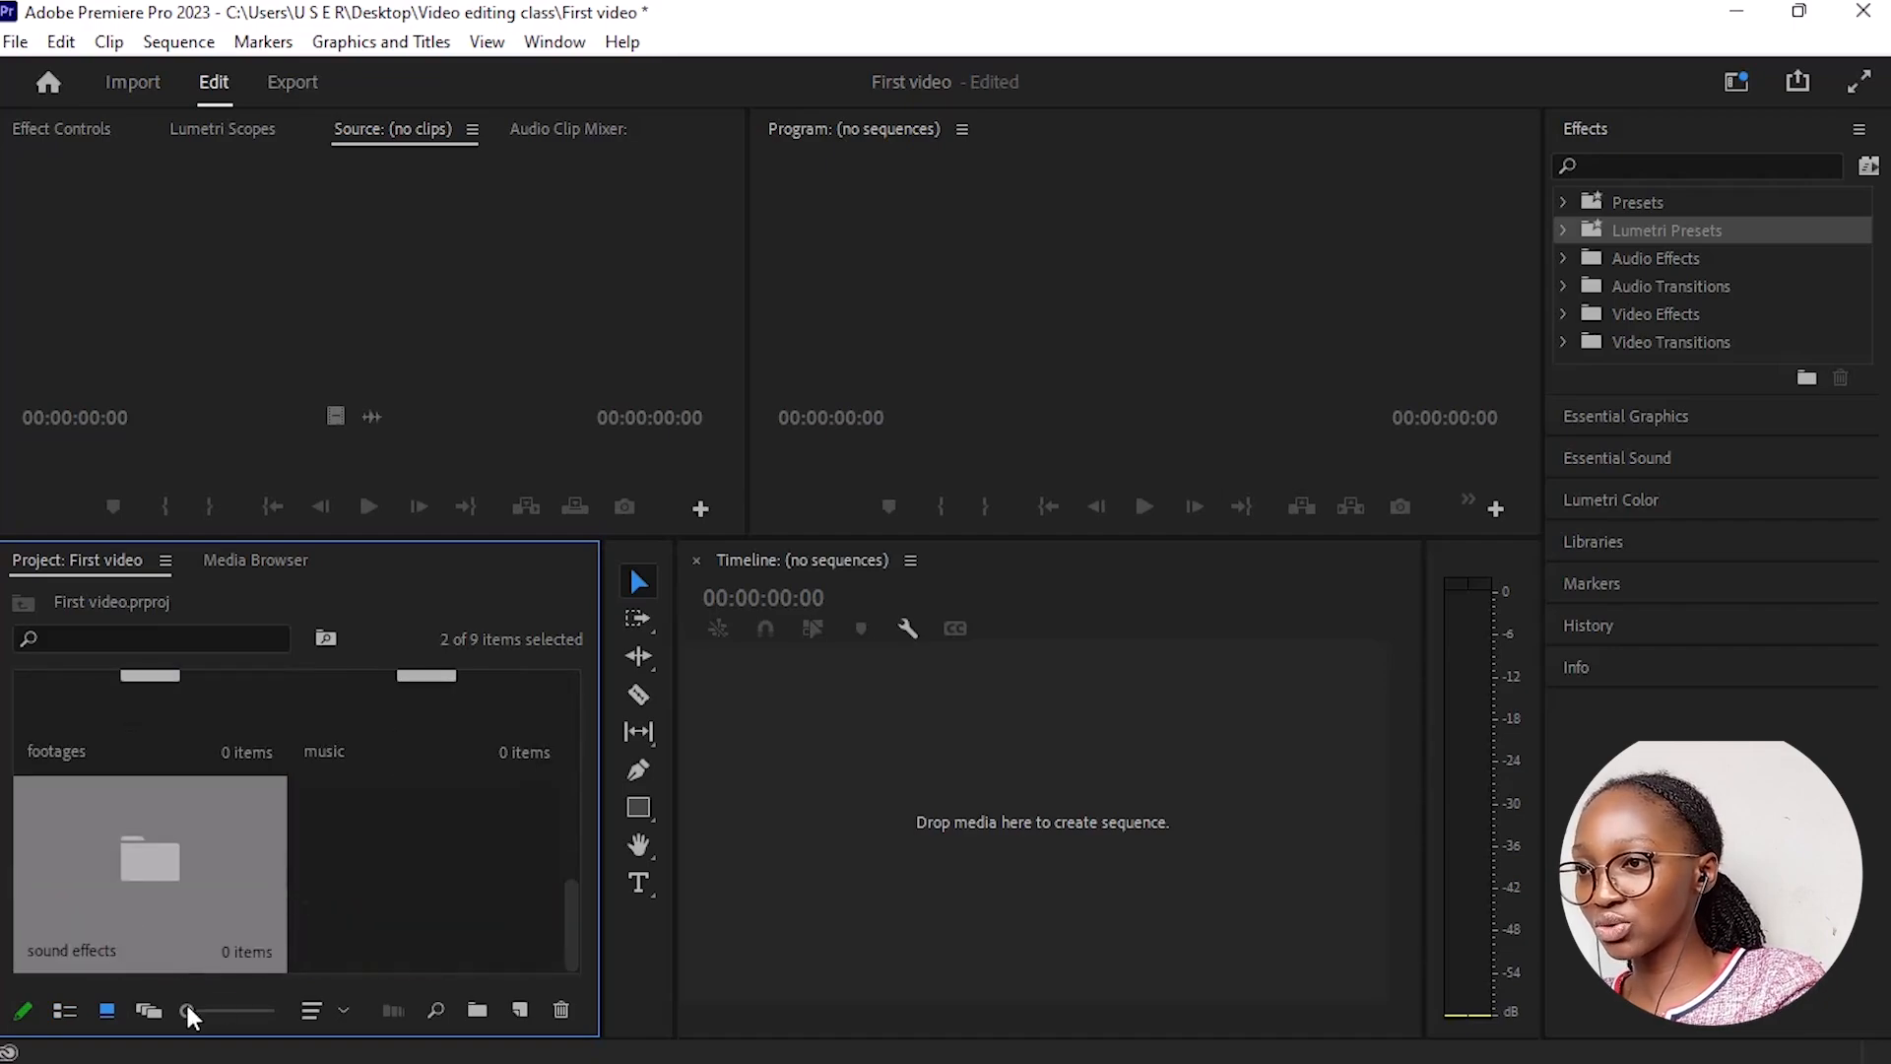
pyautogui.click(156, 1015)
pyautogui.moveTo(237, 851); pyautogui.dragTo(407, 837)
pyautogui.click(166, 877)
pyautogui.moveTo(285, 847); pyautogui.dragTo(227, 849)
pyautogui.moveTo(224, 931); pyautogui.dragTo(378, 915)
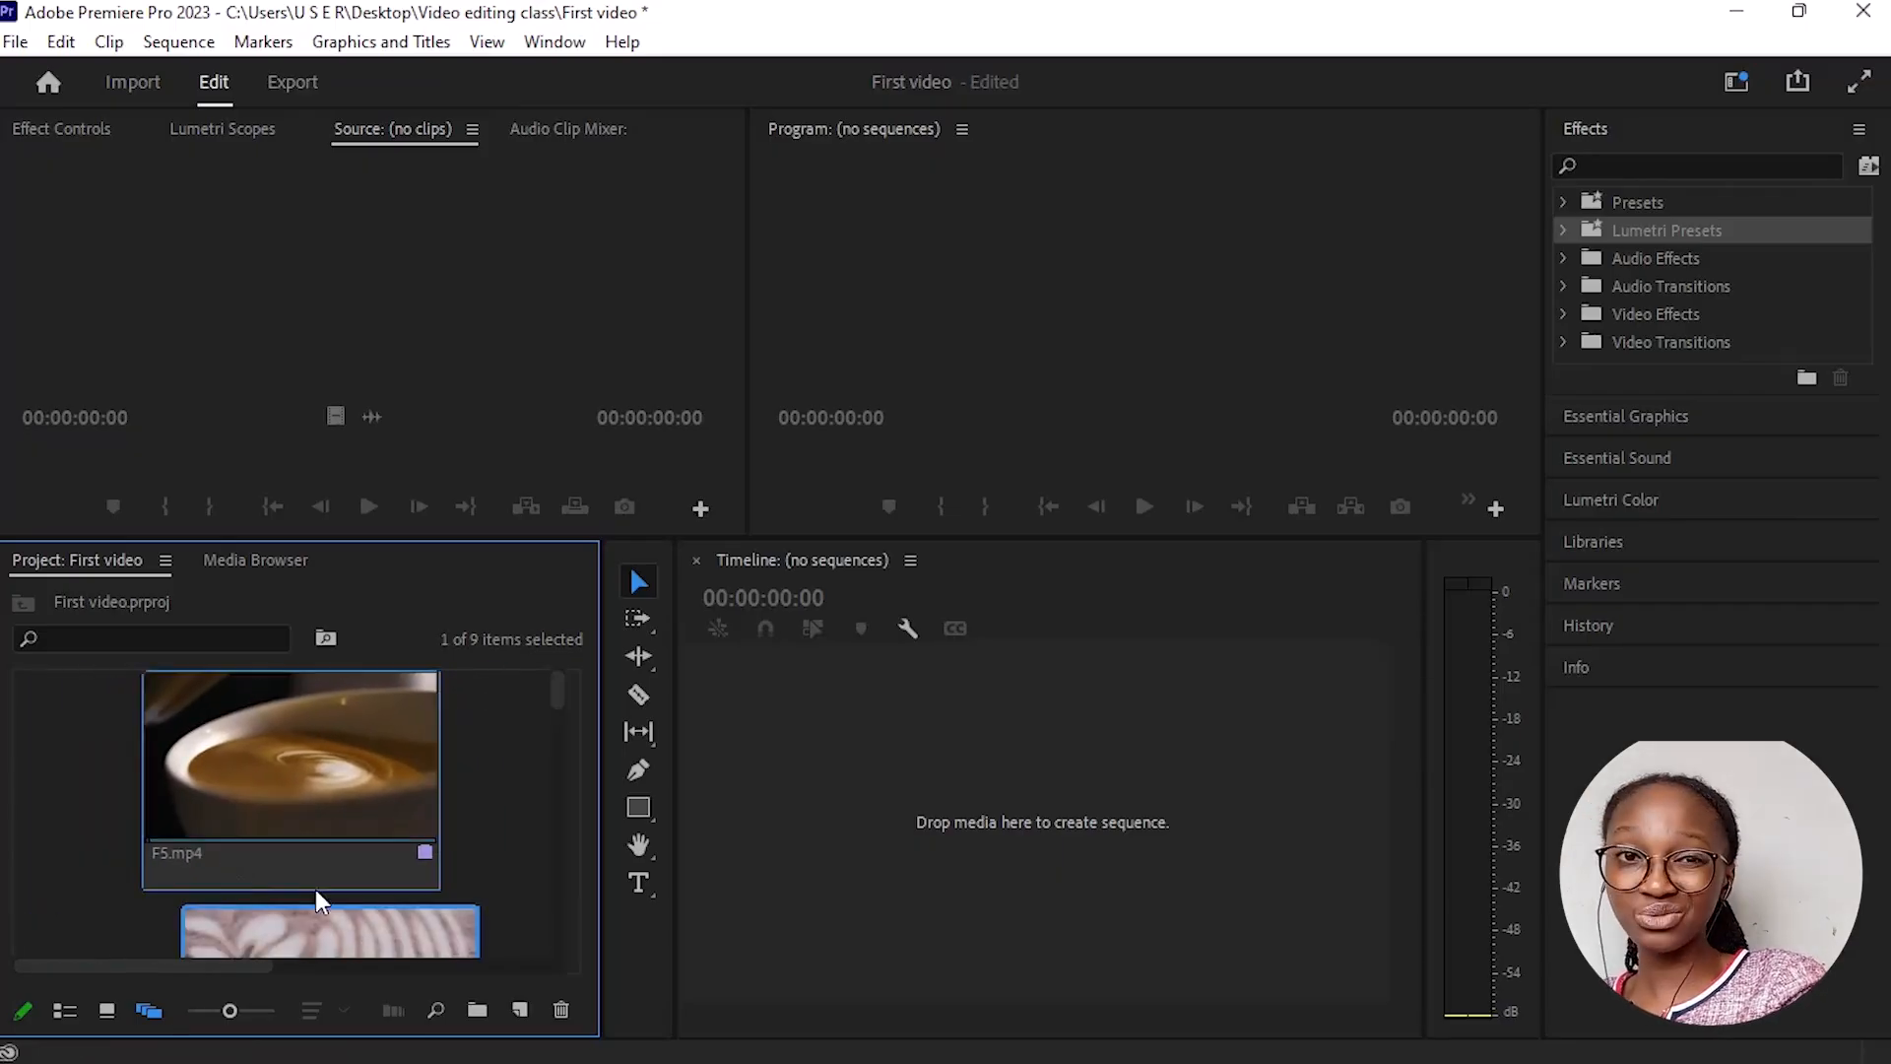
pyautogui.click(102, 1020)
pyautogui.scroll(-5, 202, 938)
pyautogui.scroll(5, 204, 943)
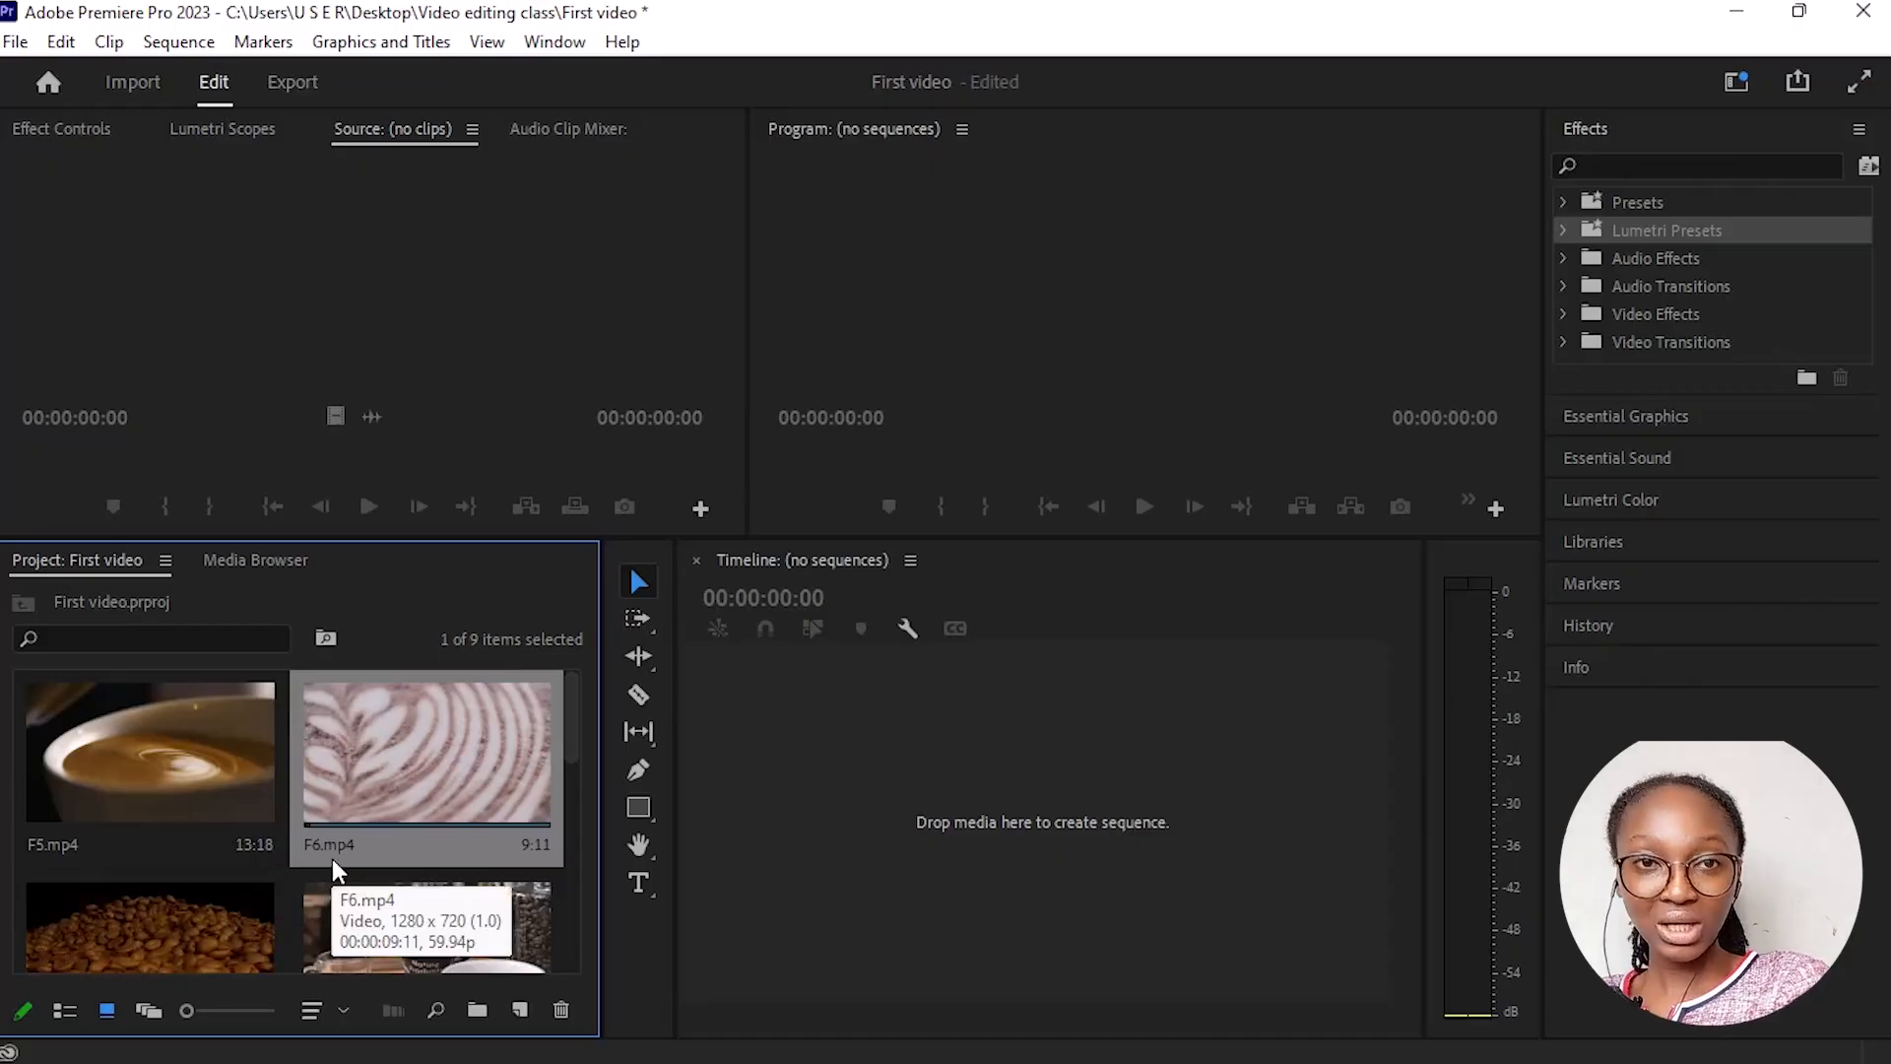
# Step: Select the six video clips F1.mp4 to F6.mp4 together and move them into the footages bin
pyautogui.scroll(-2, 268, 847)
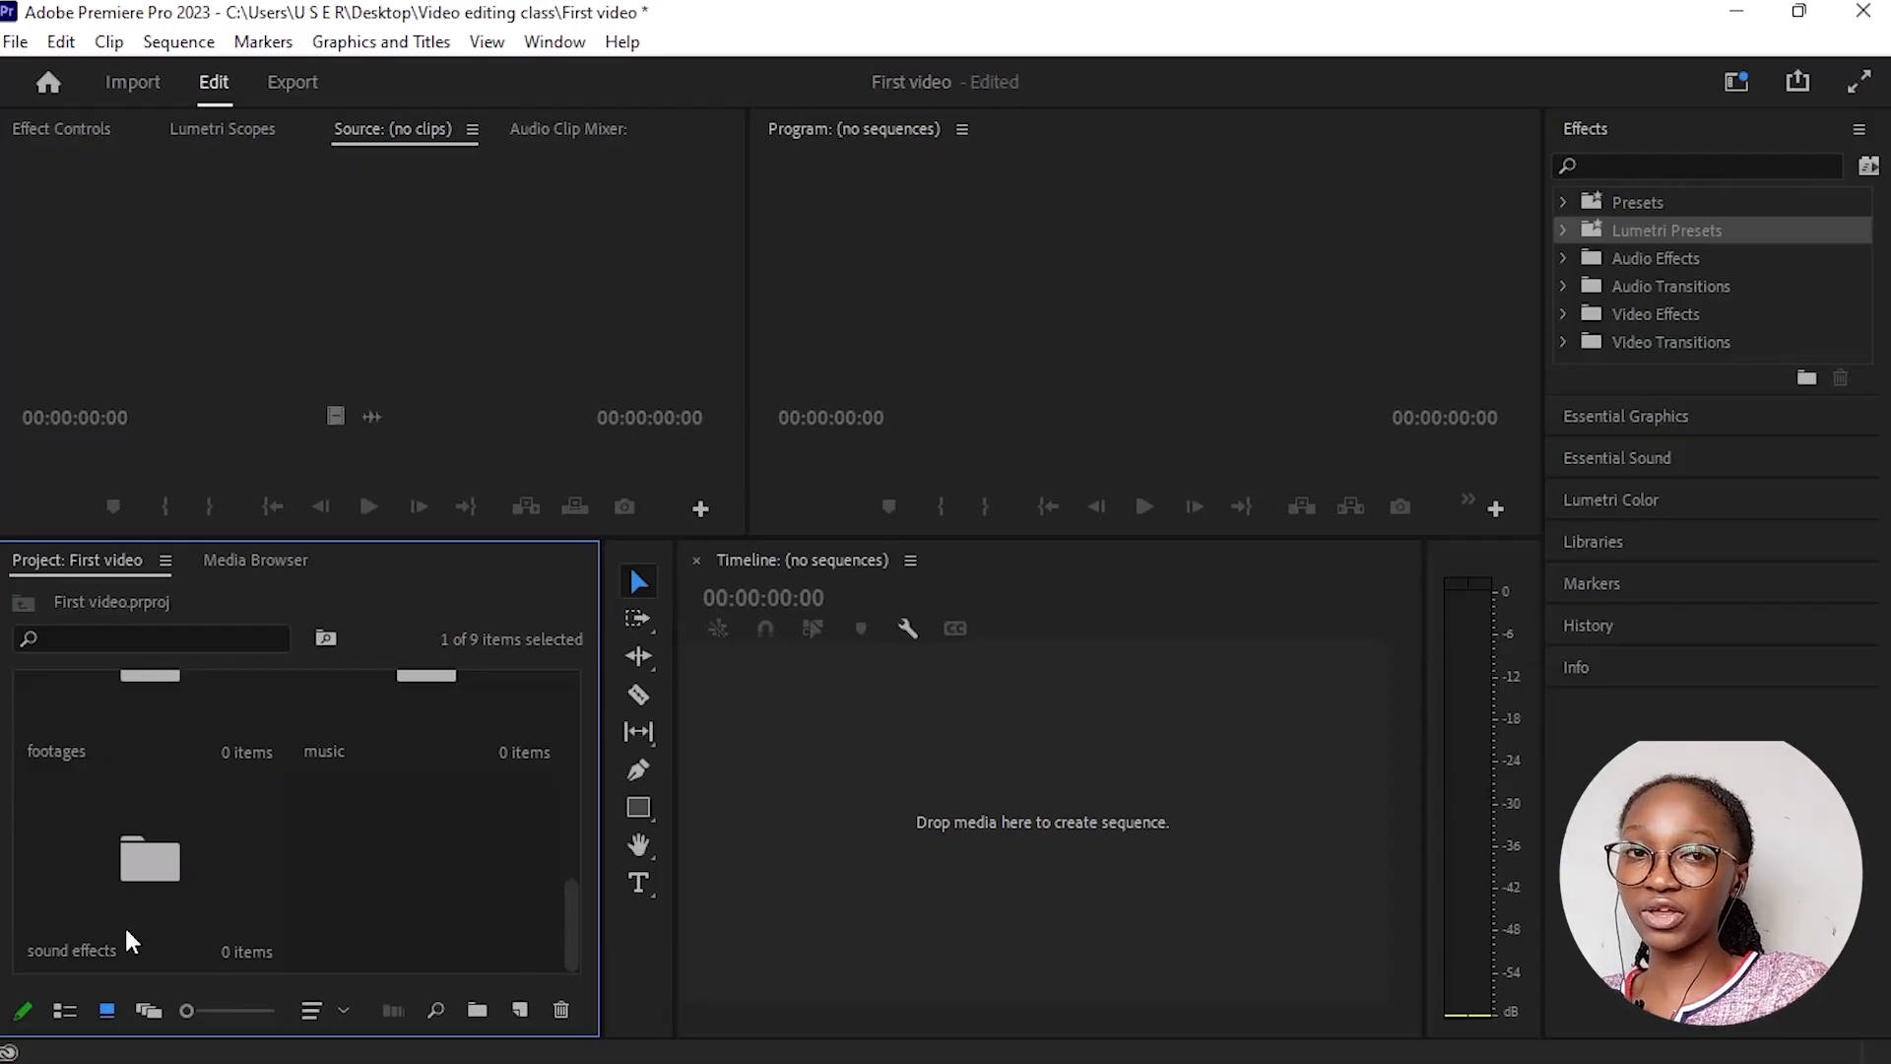
pyautogui.scroll(3, 124, 924)
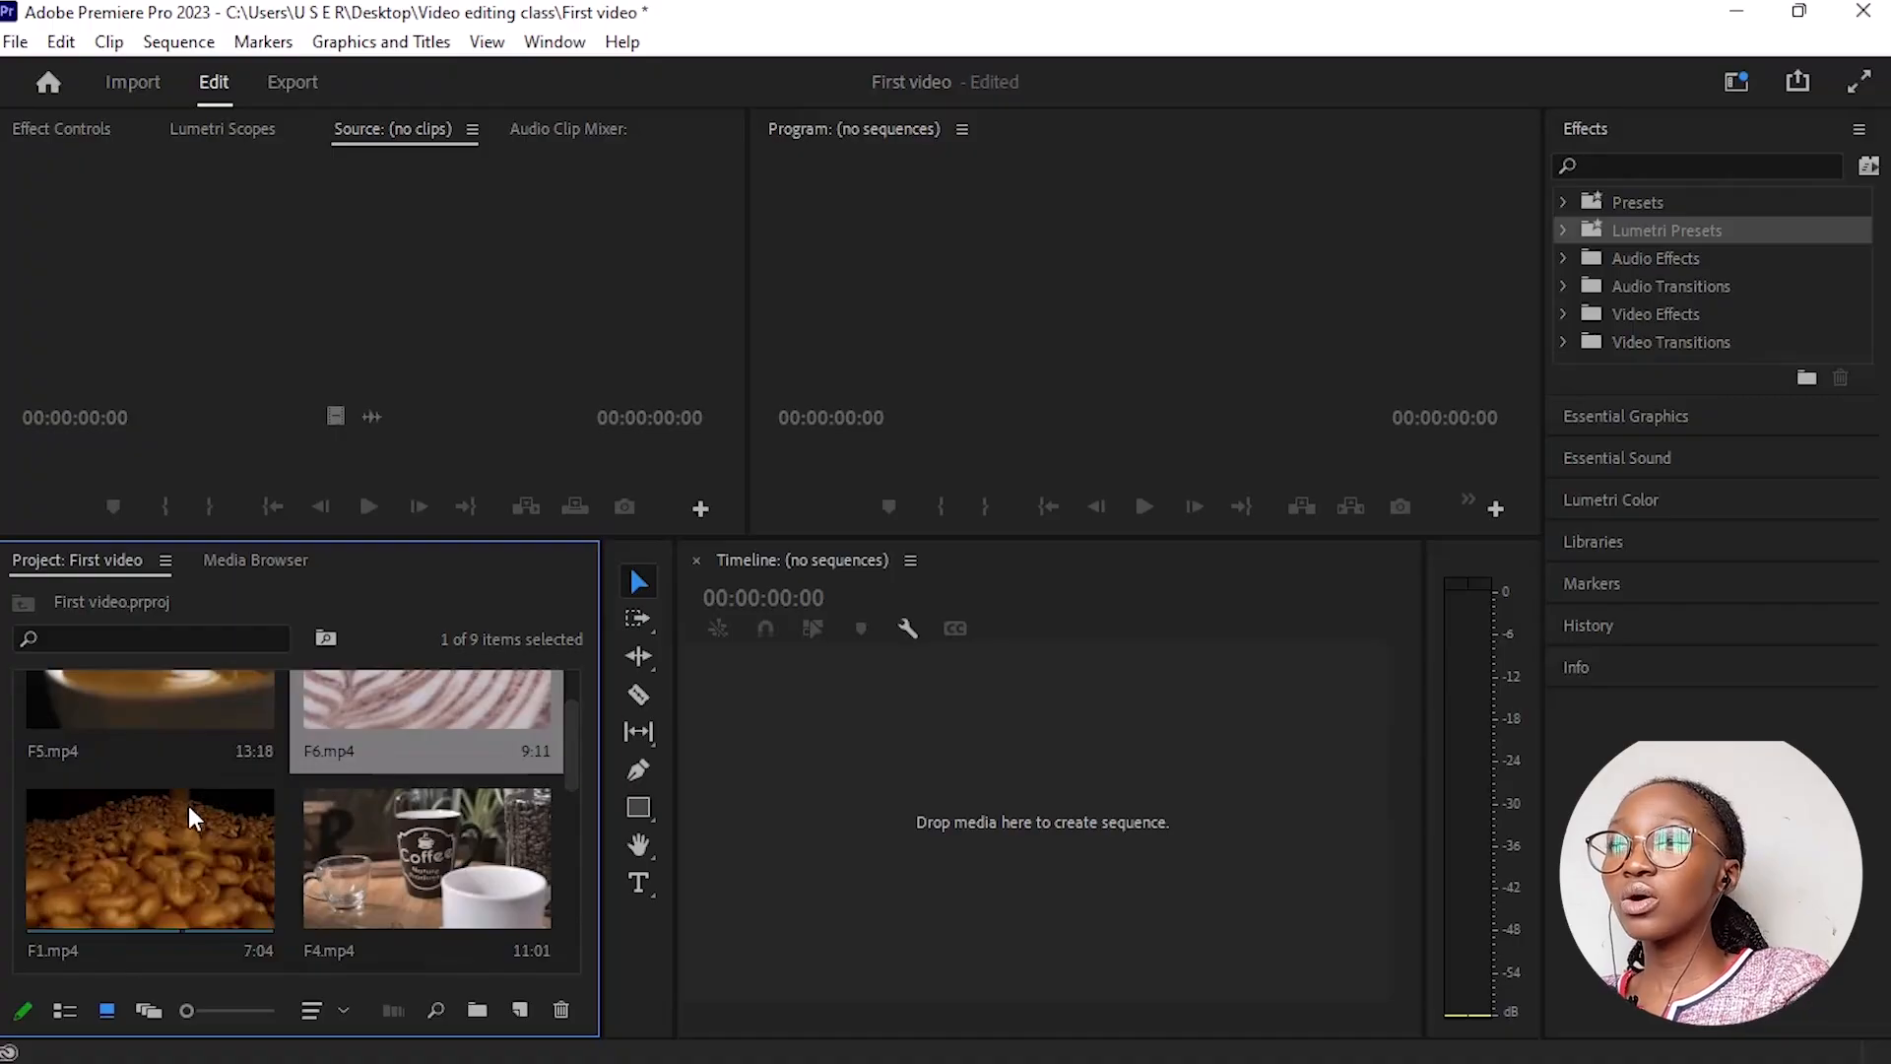
pyautogui.scroll(1, 189, 796)
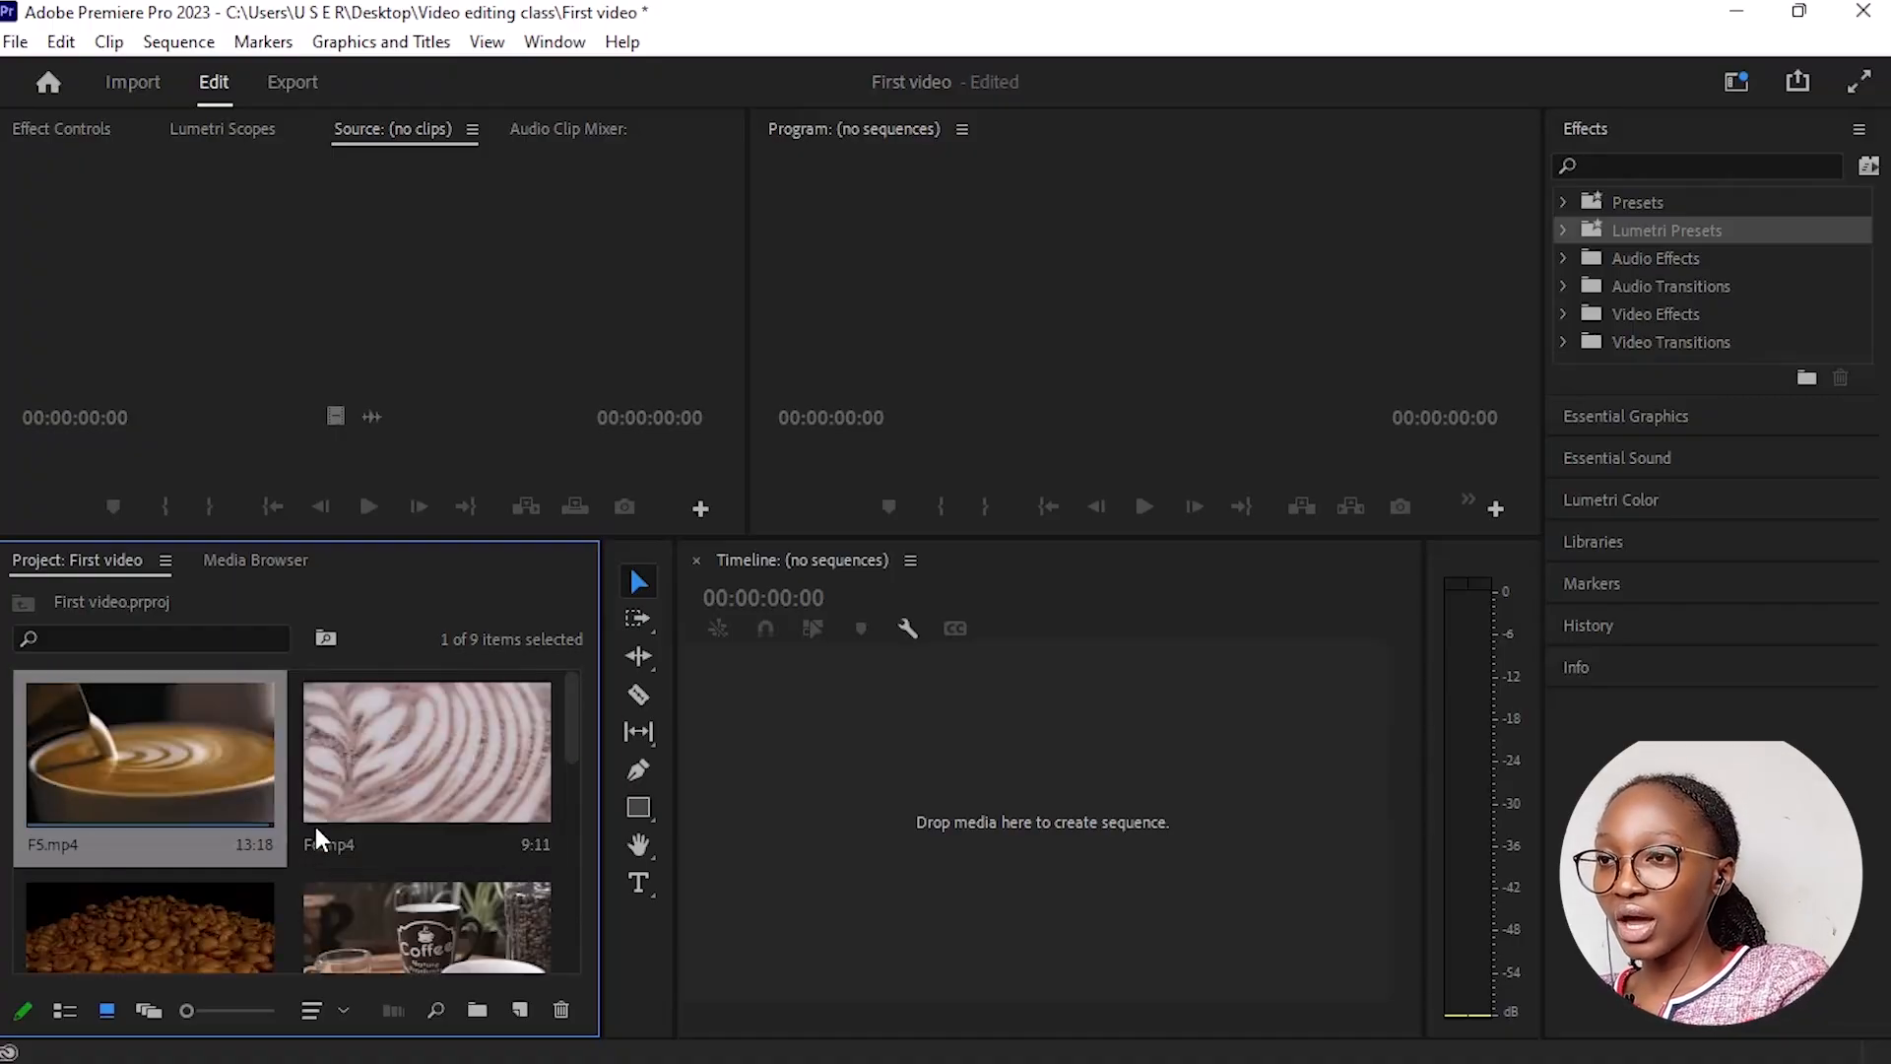
pyautogui.scroll(-1, 175, 842)
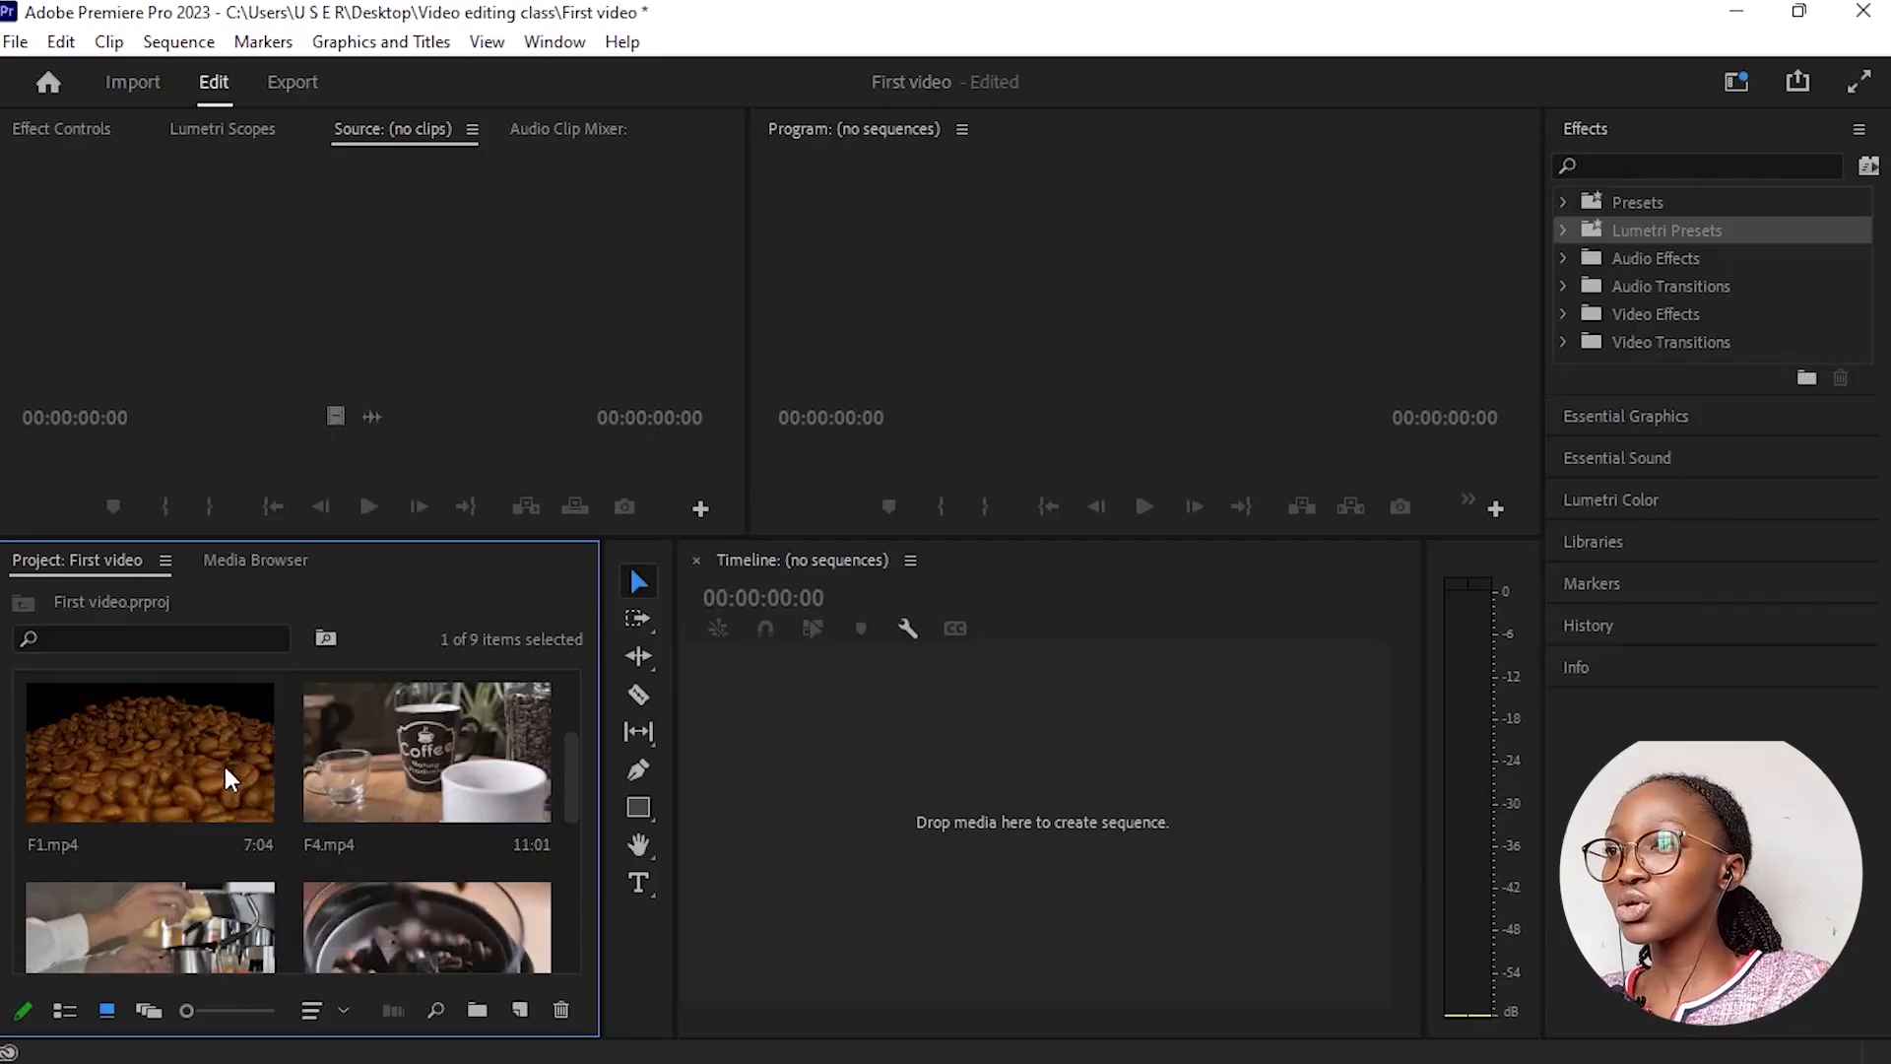
pyautogui.scroll(2, 227, 775)
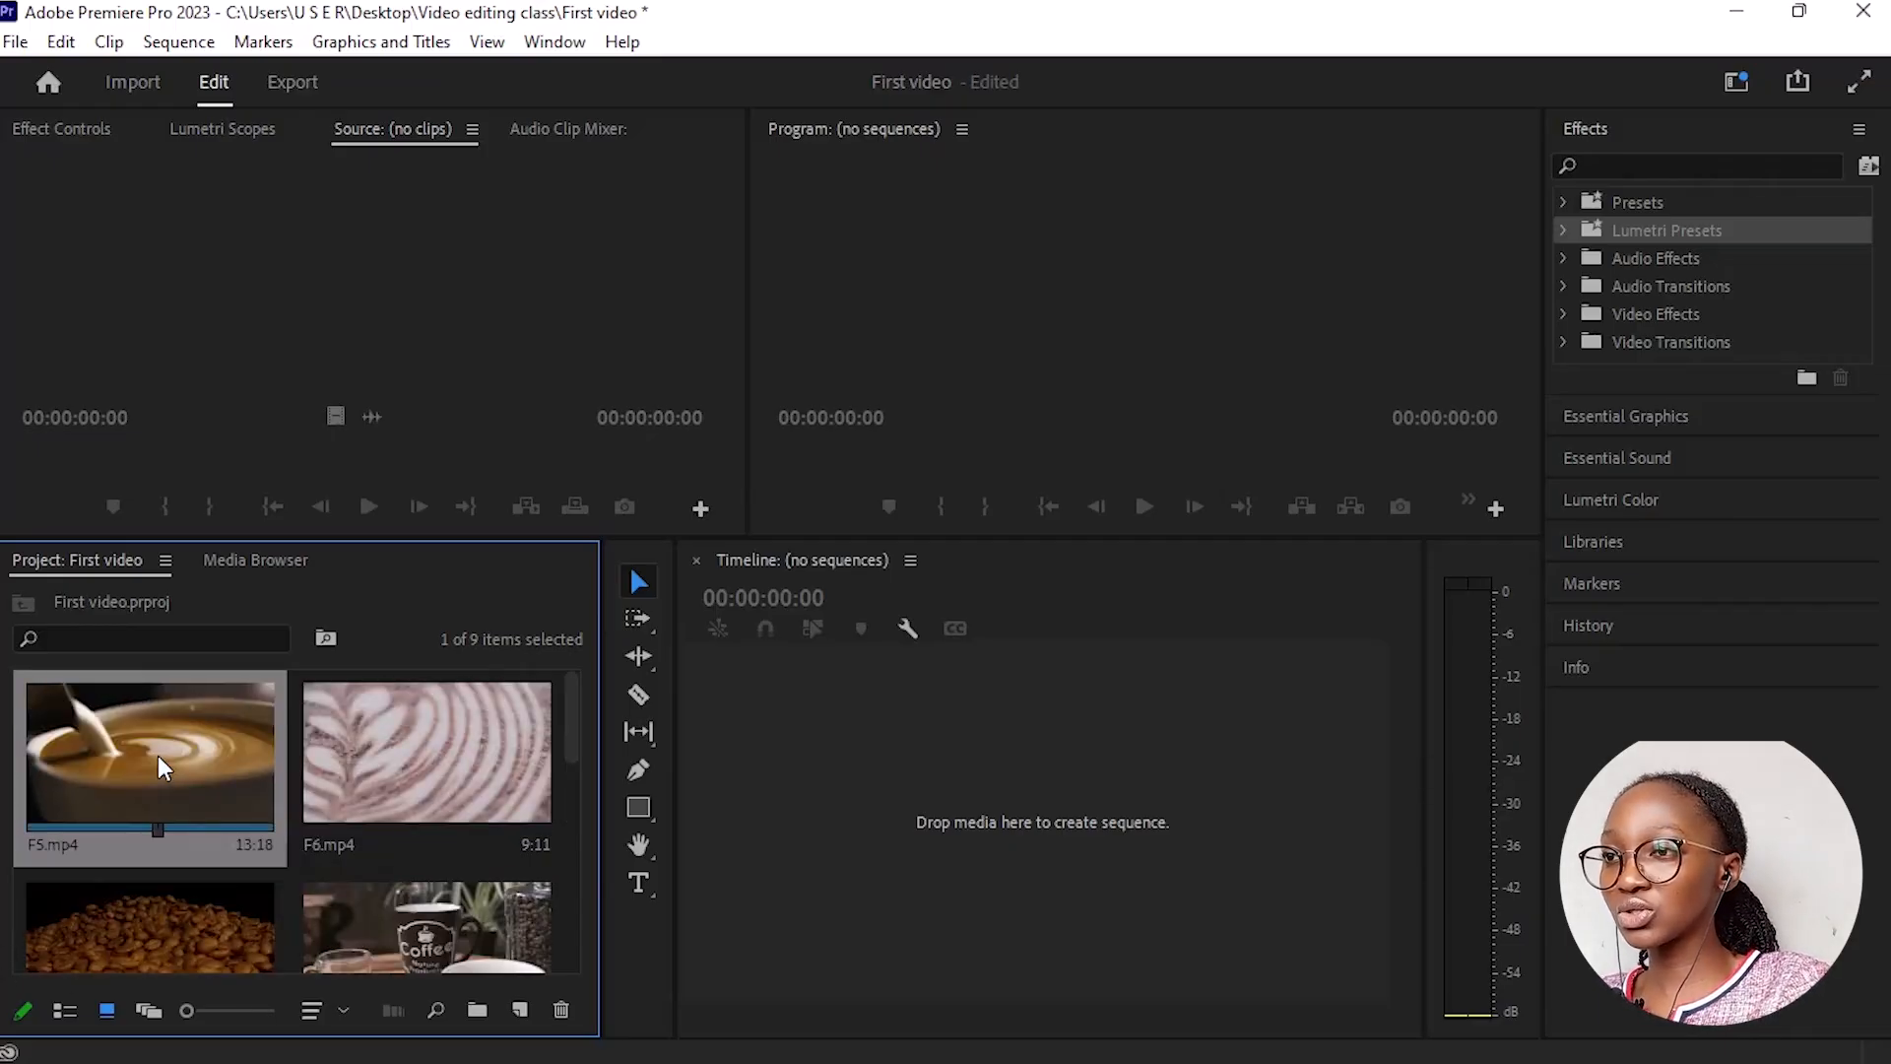
pyautogui.scroll(-4, 351, 829)
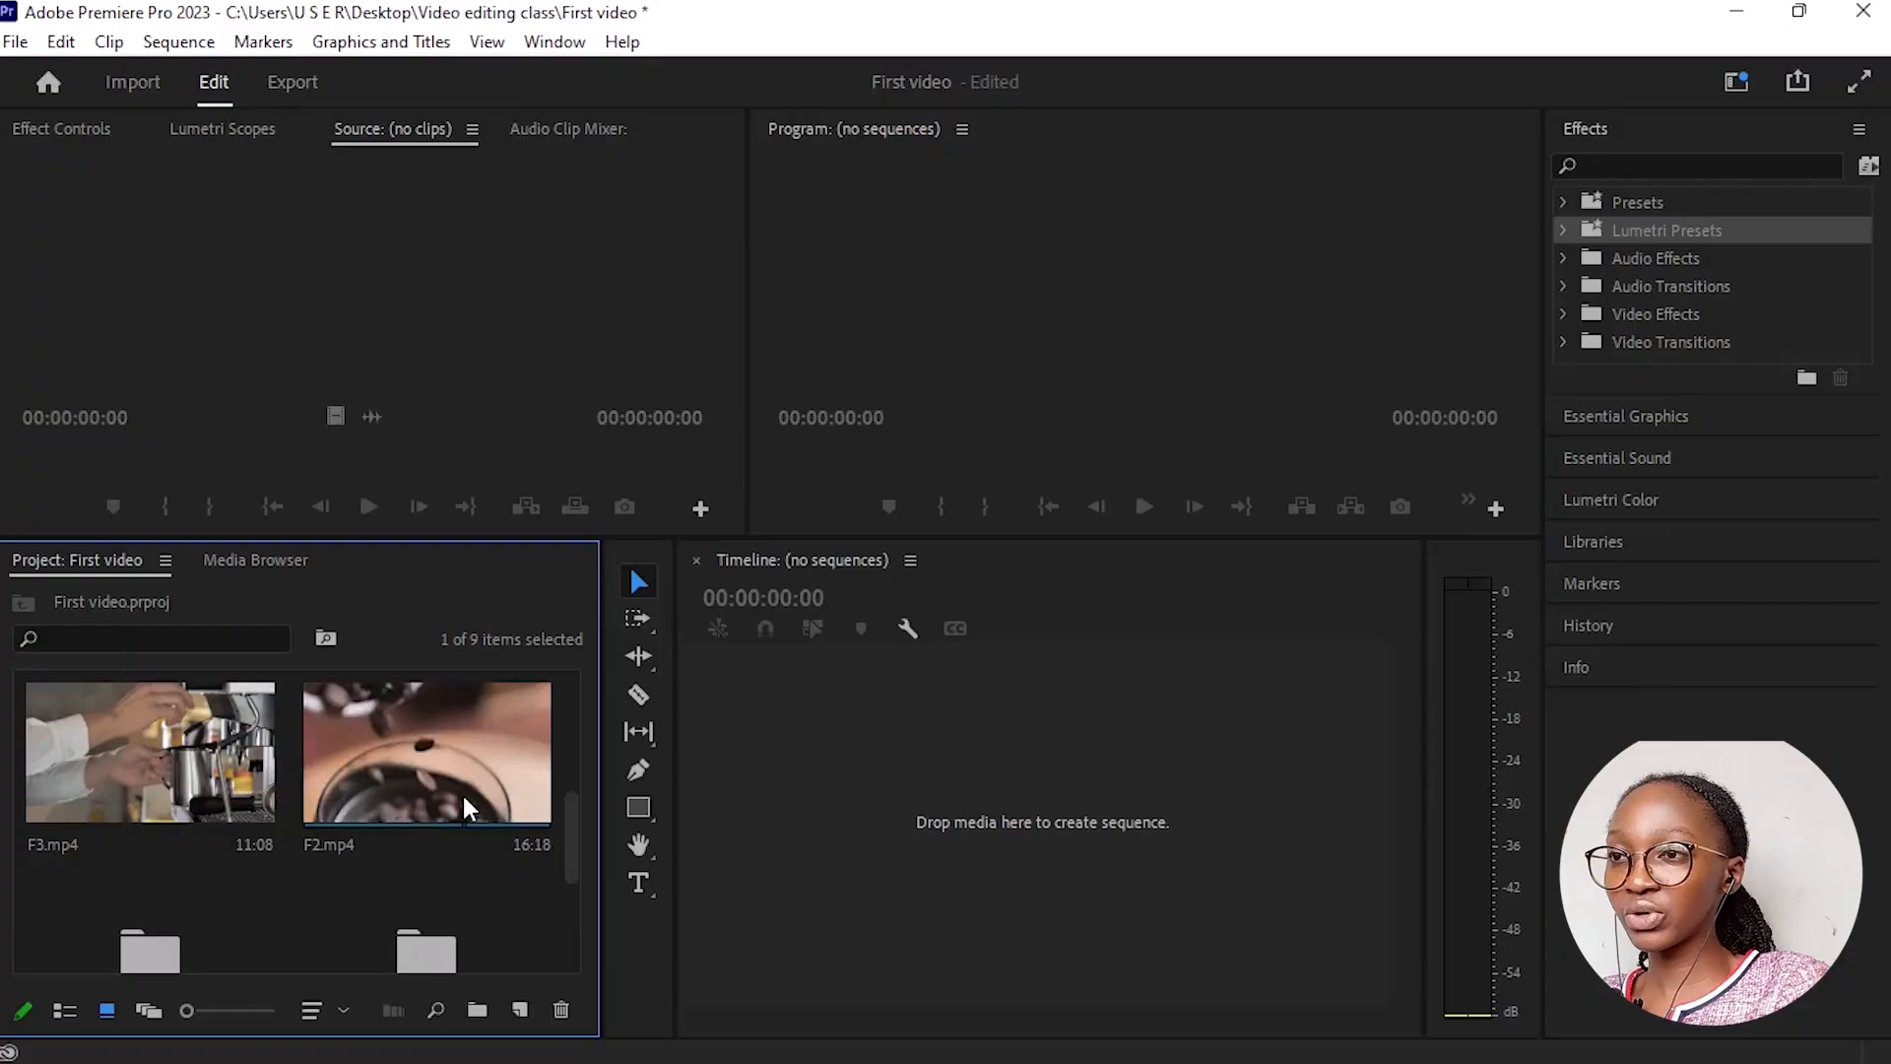
pyautogui.keyDown('shift'); pyautogui.click(435, 772); pyautogui.keyUp('shift')
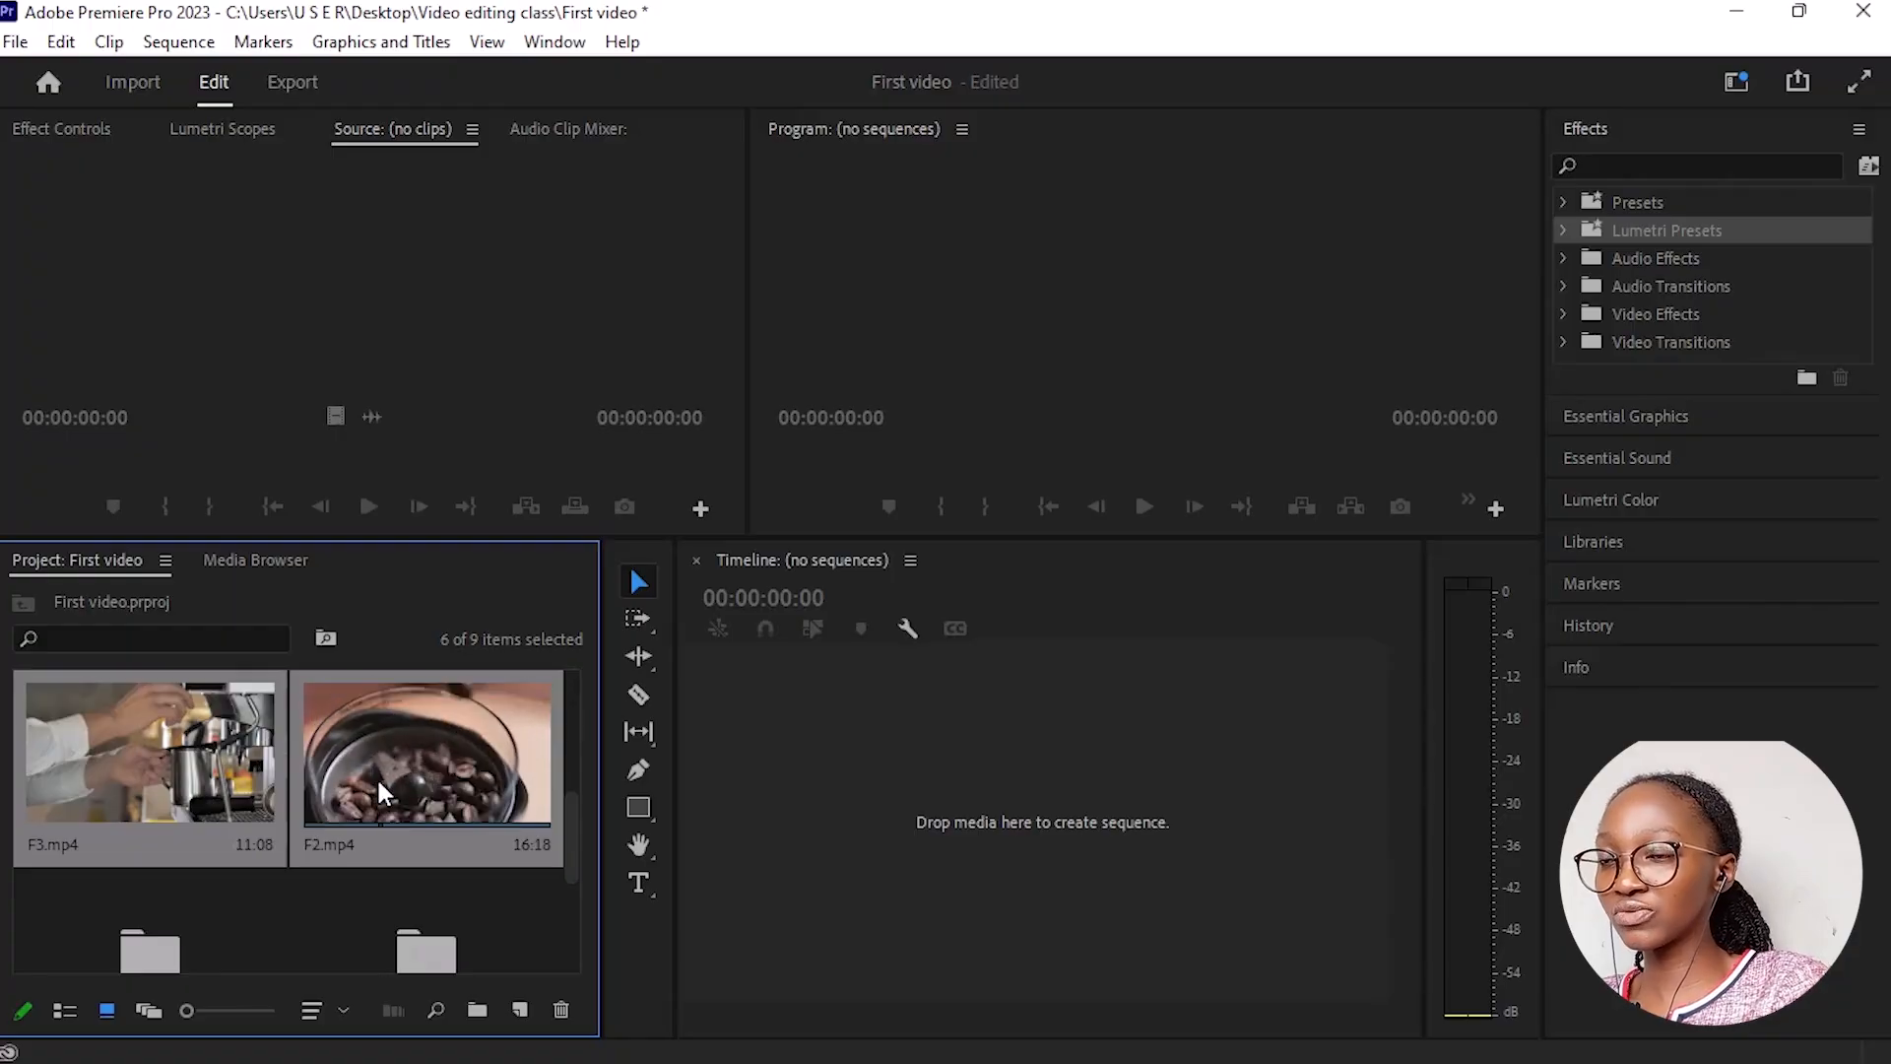
pyautogui.click(337, 821)
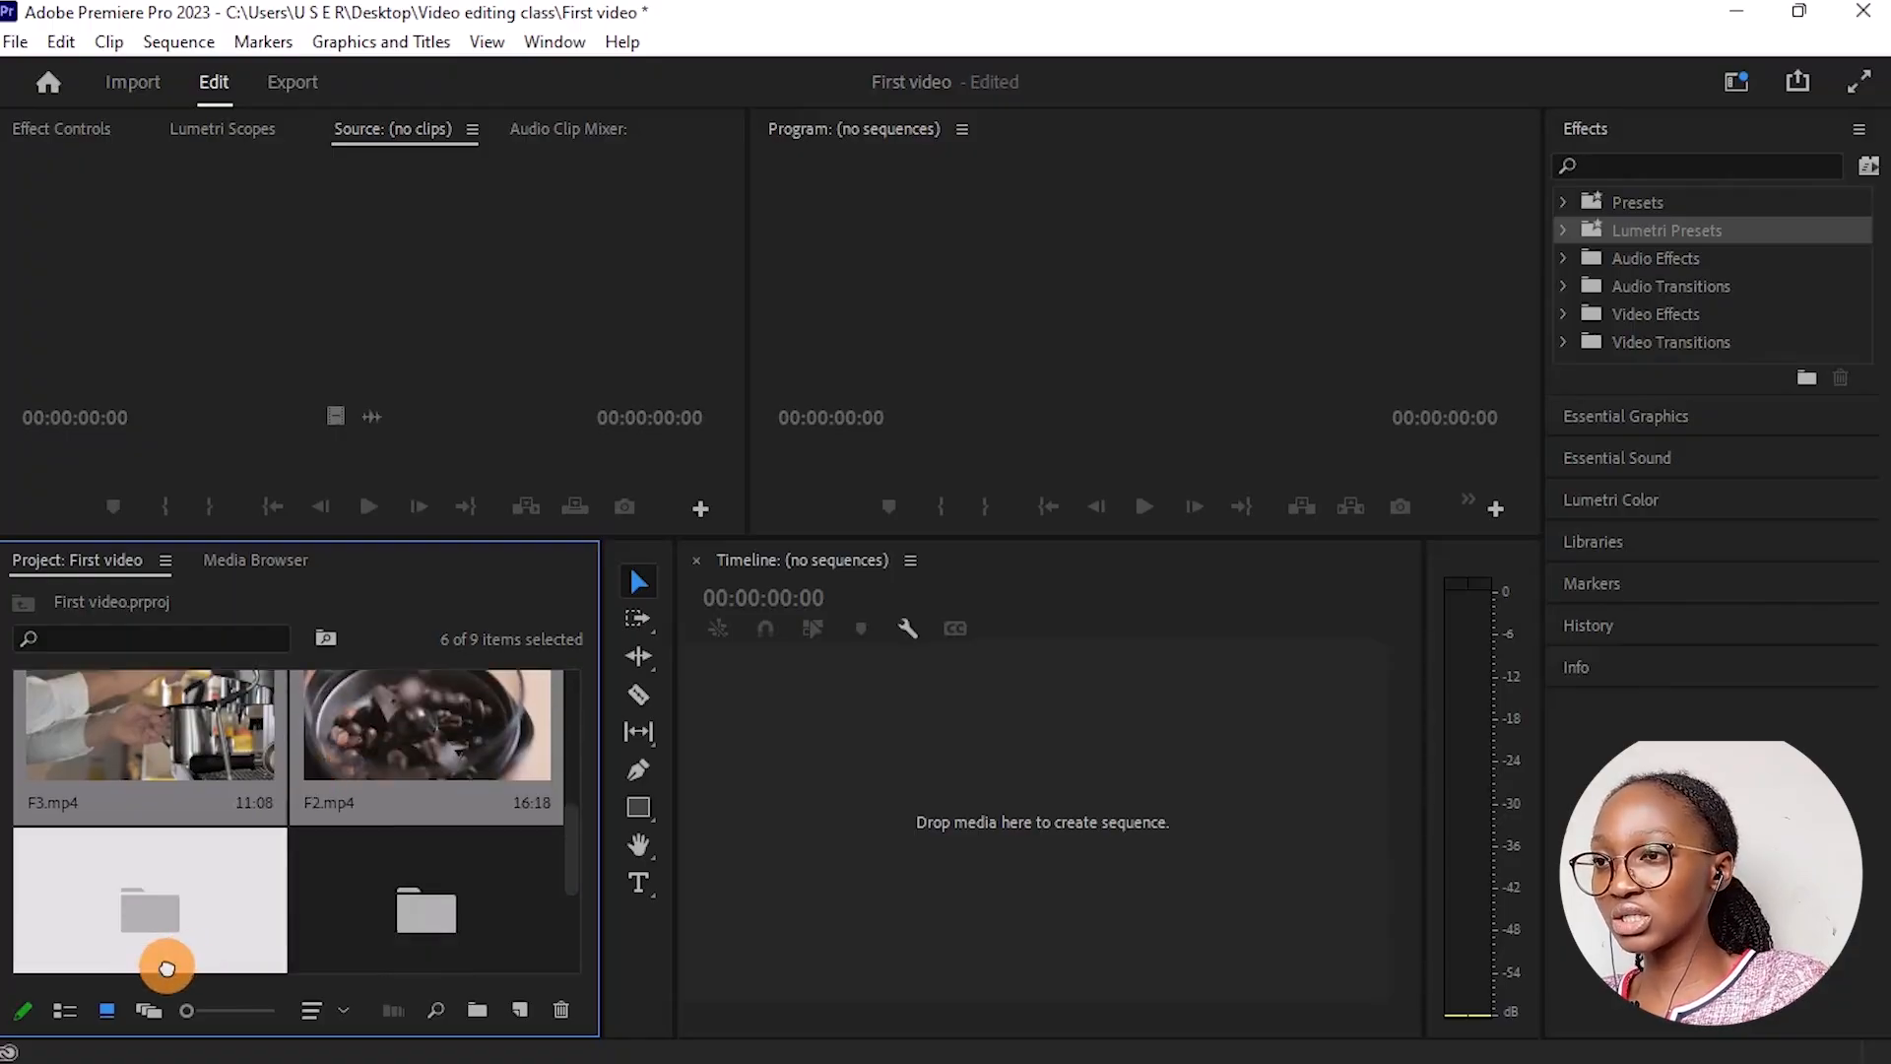
pyautogui.scroll(-2, 173, 955)
pyautogui.moveTo(183, 876); pyautogui.dragTo(114, 741)
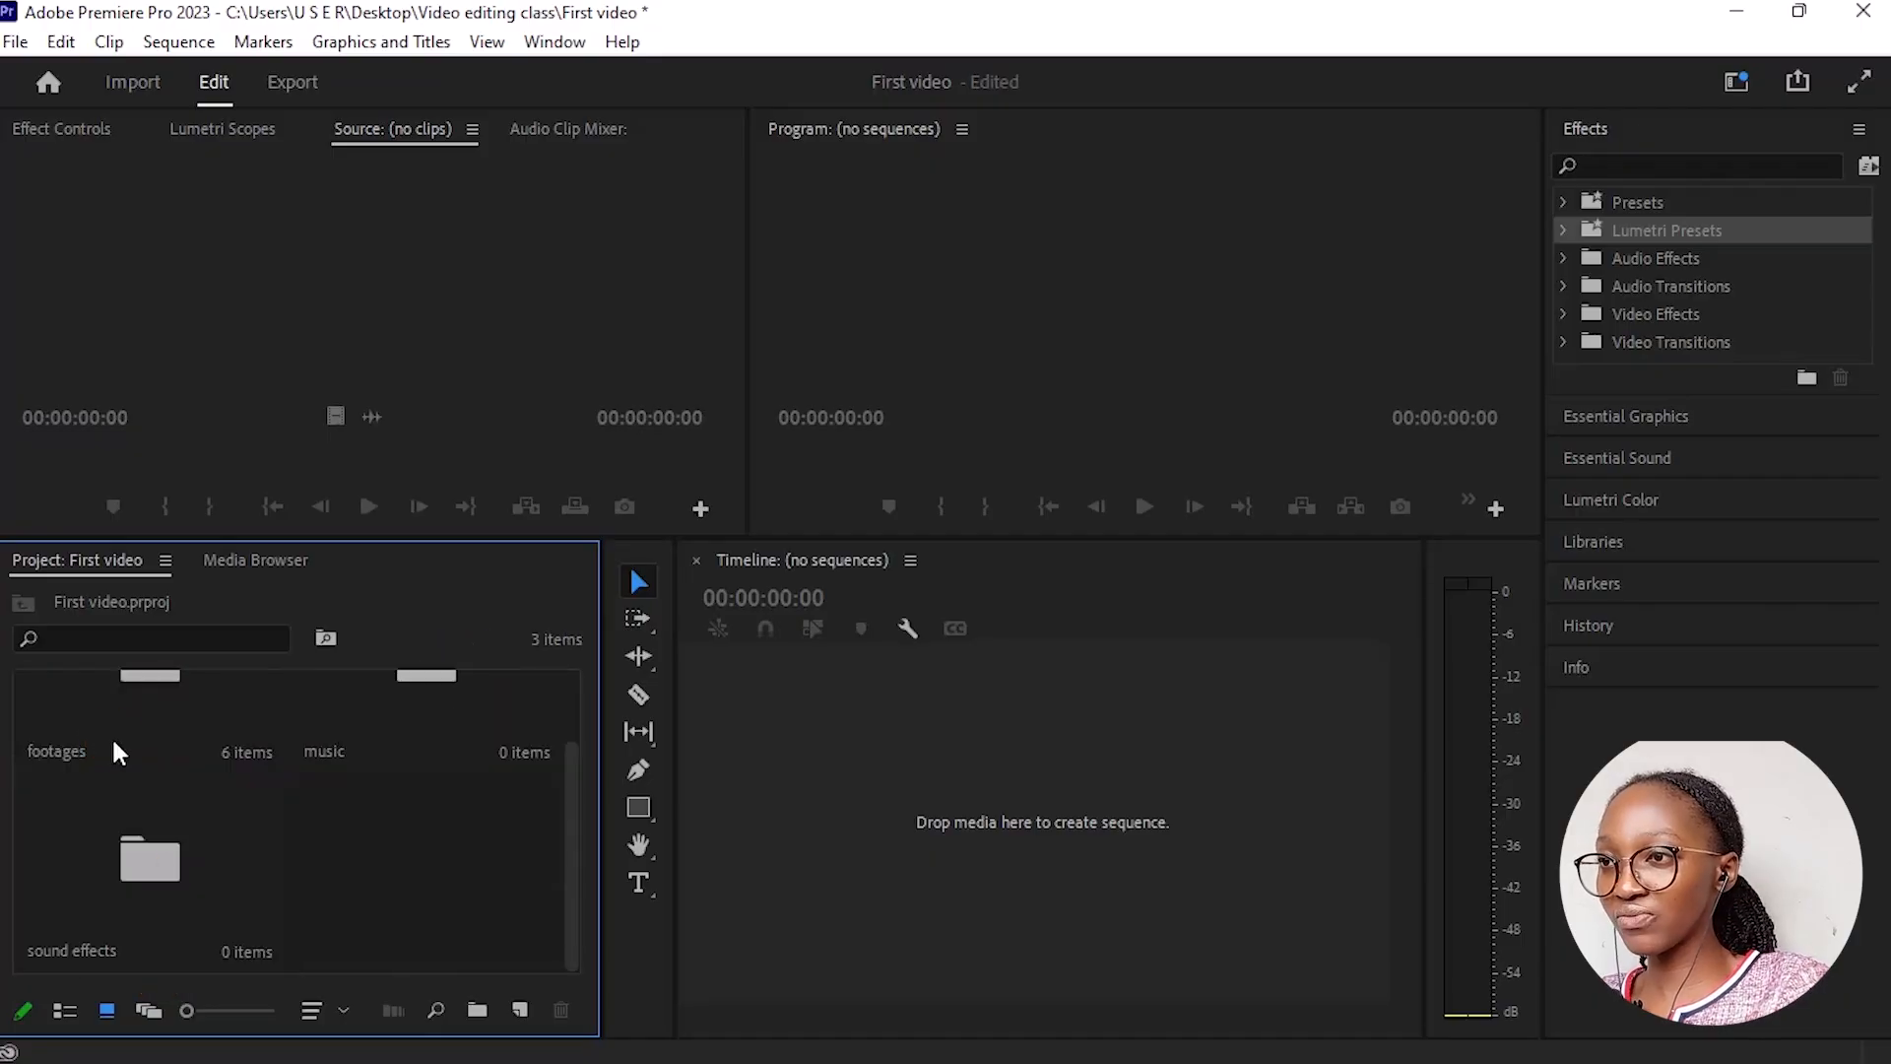
# Step: Look over the three bins, open the footages bin to check its clips, and return to the project's root level
pyautogui.scroll(2, 211, 739)
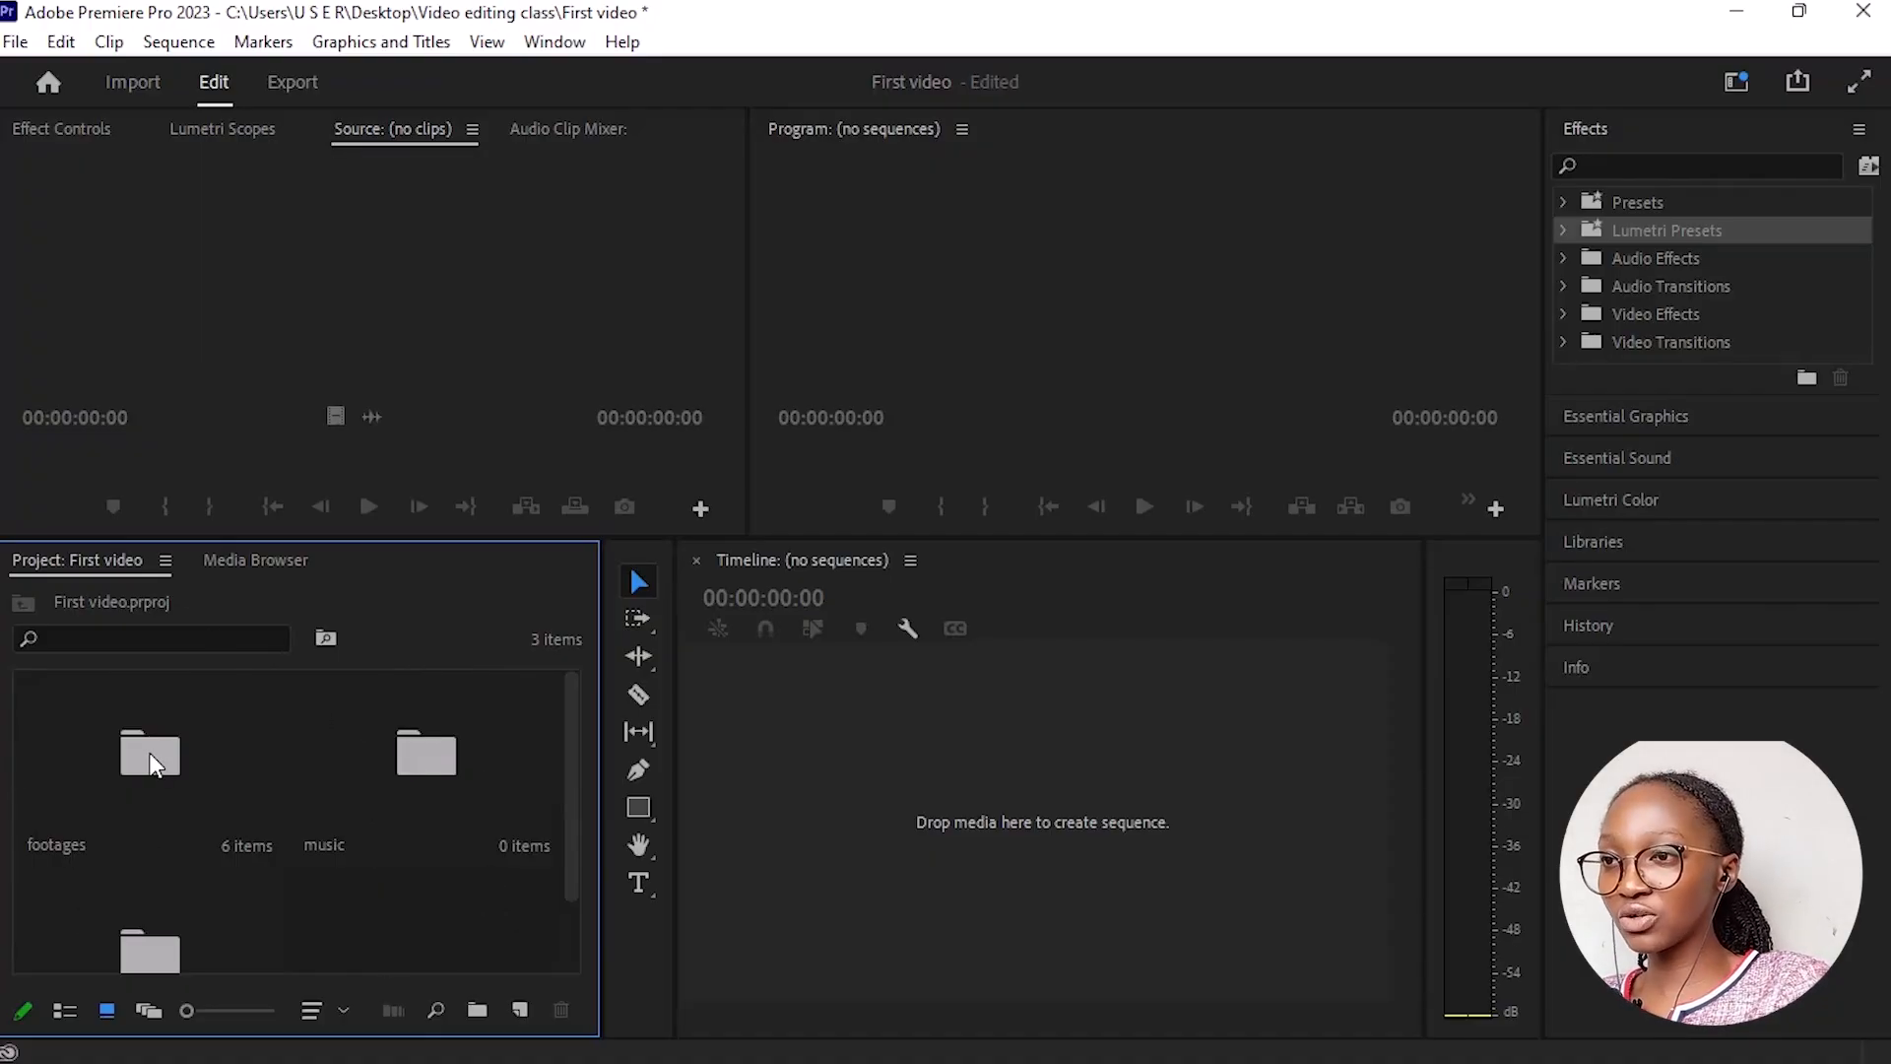
pyautogui.scroll(-2, 148, 886)
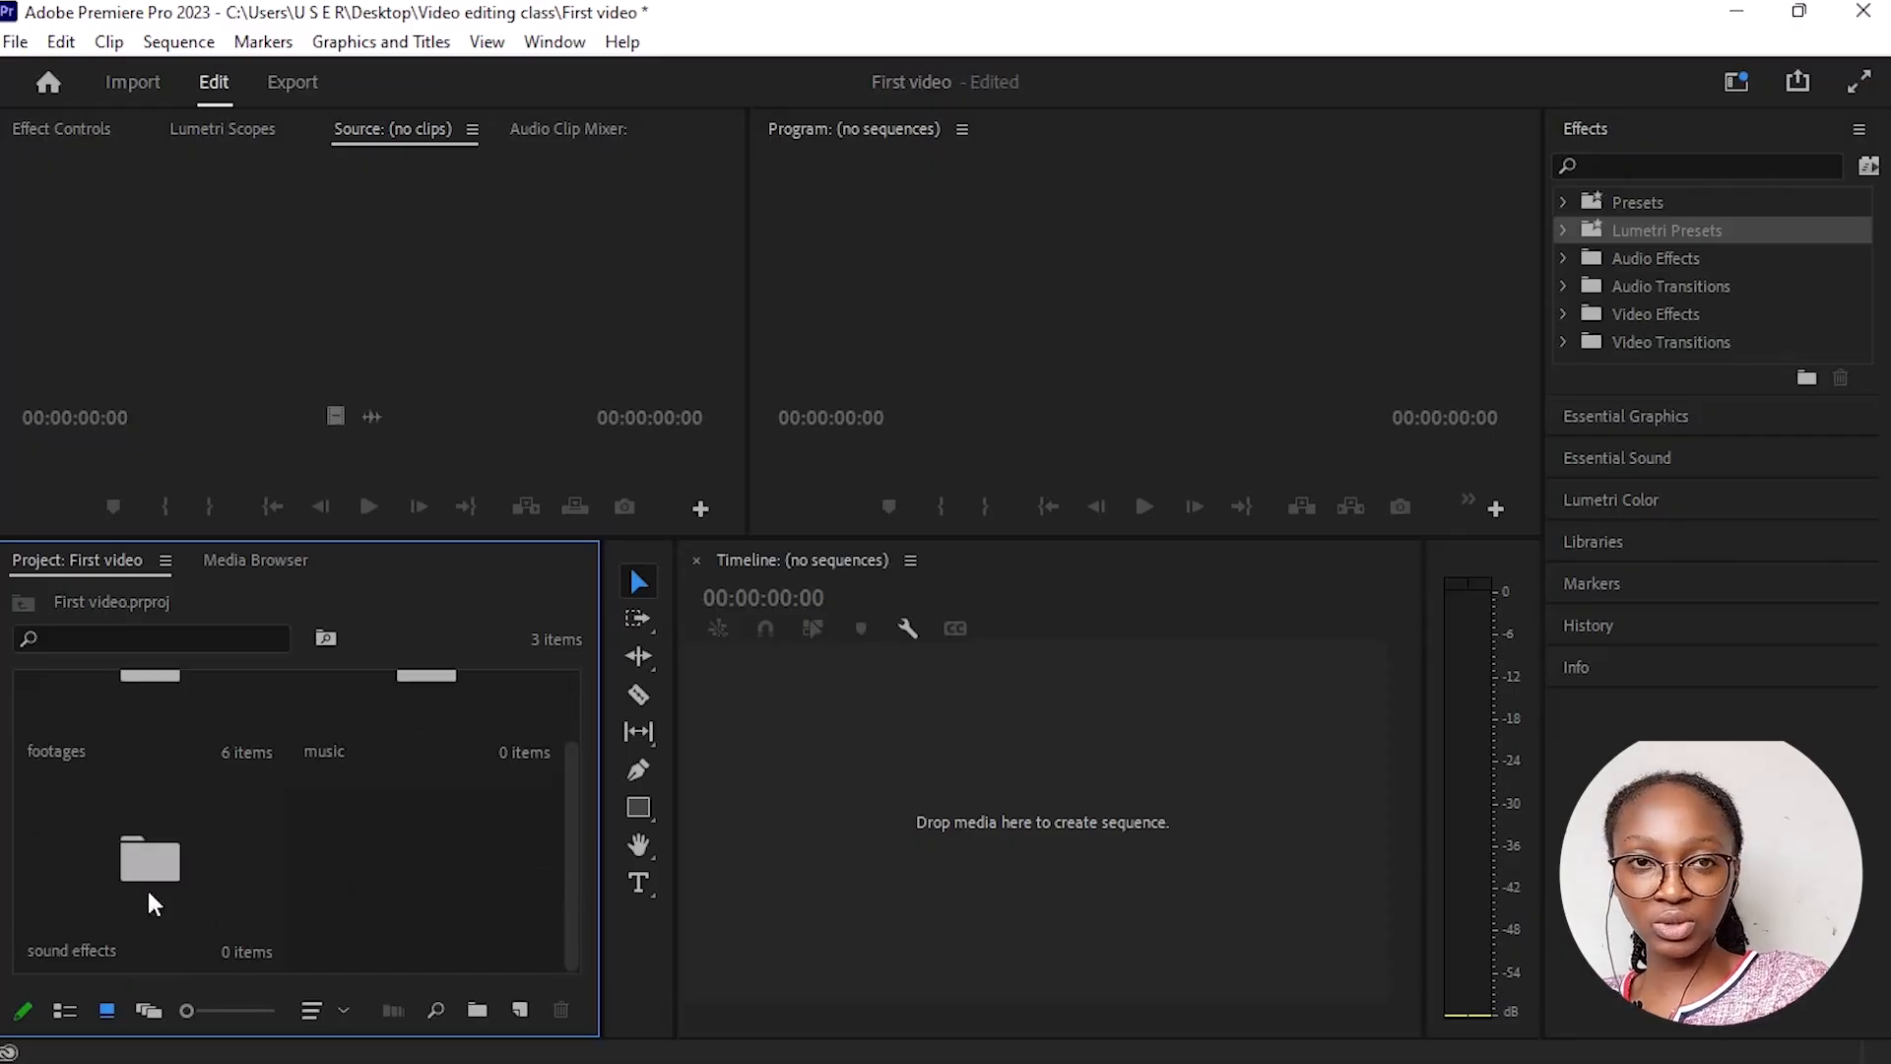
pyautogui.scroll(2, 139, 902)
pyautogui.doubleClick(152, 768)
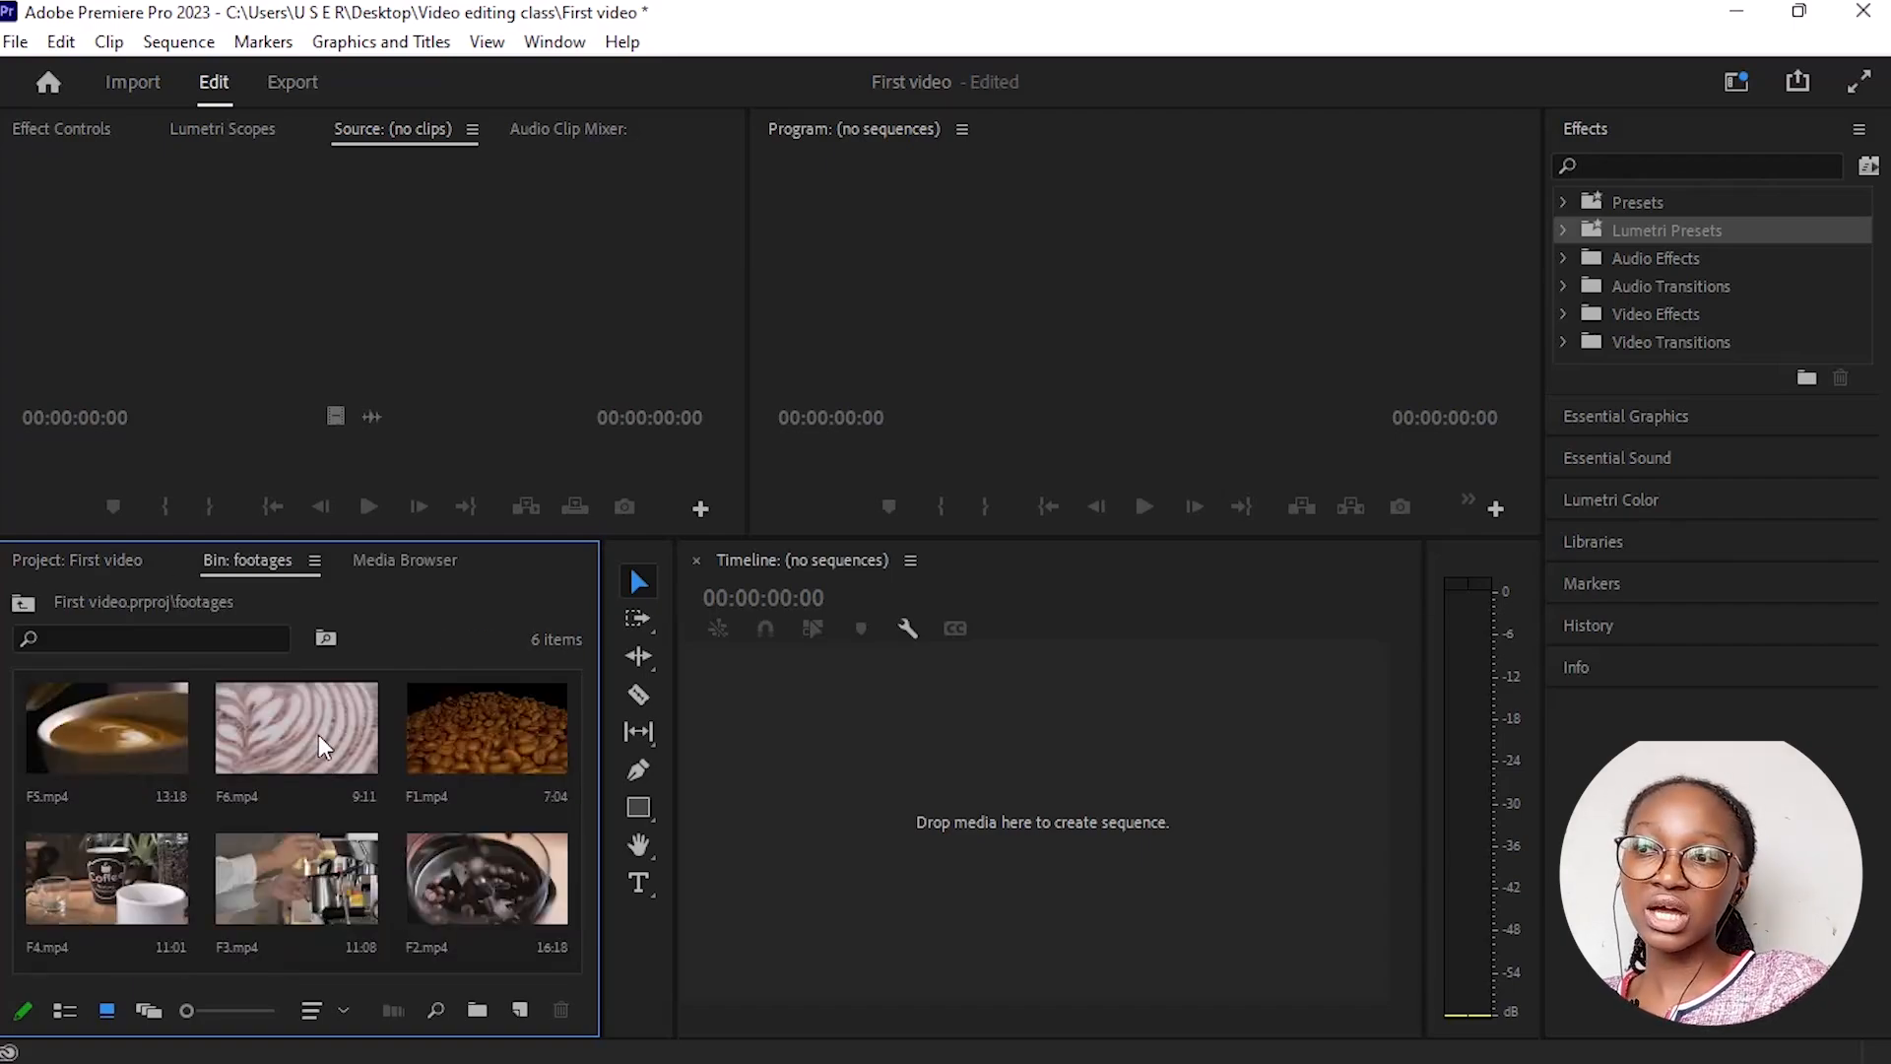
pyautogui.click(23, 605)
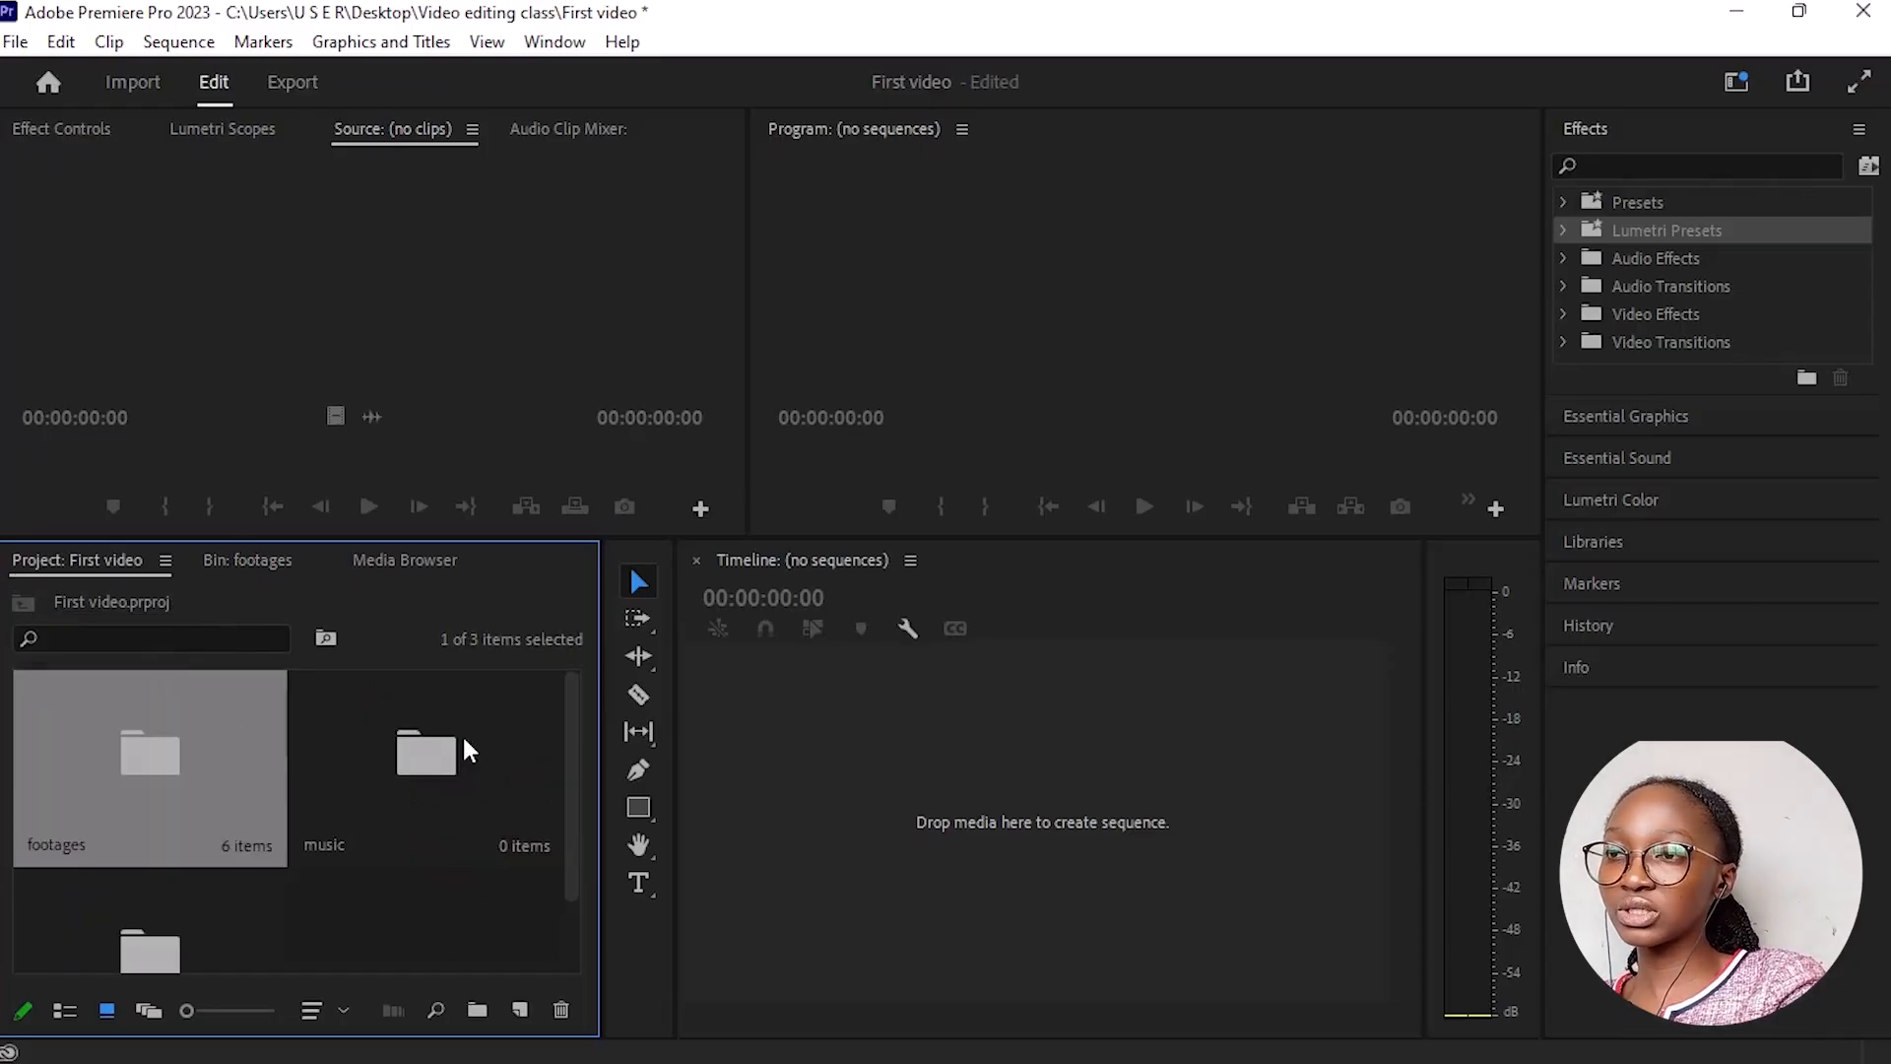
# Step: Import the Background music file from the Music folder of Video 1 assets into the music bin
pyautogui.click(375, 800)
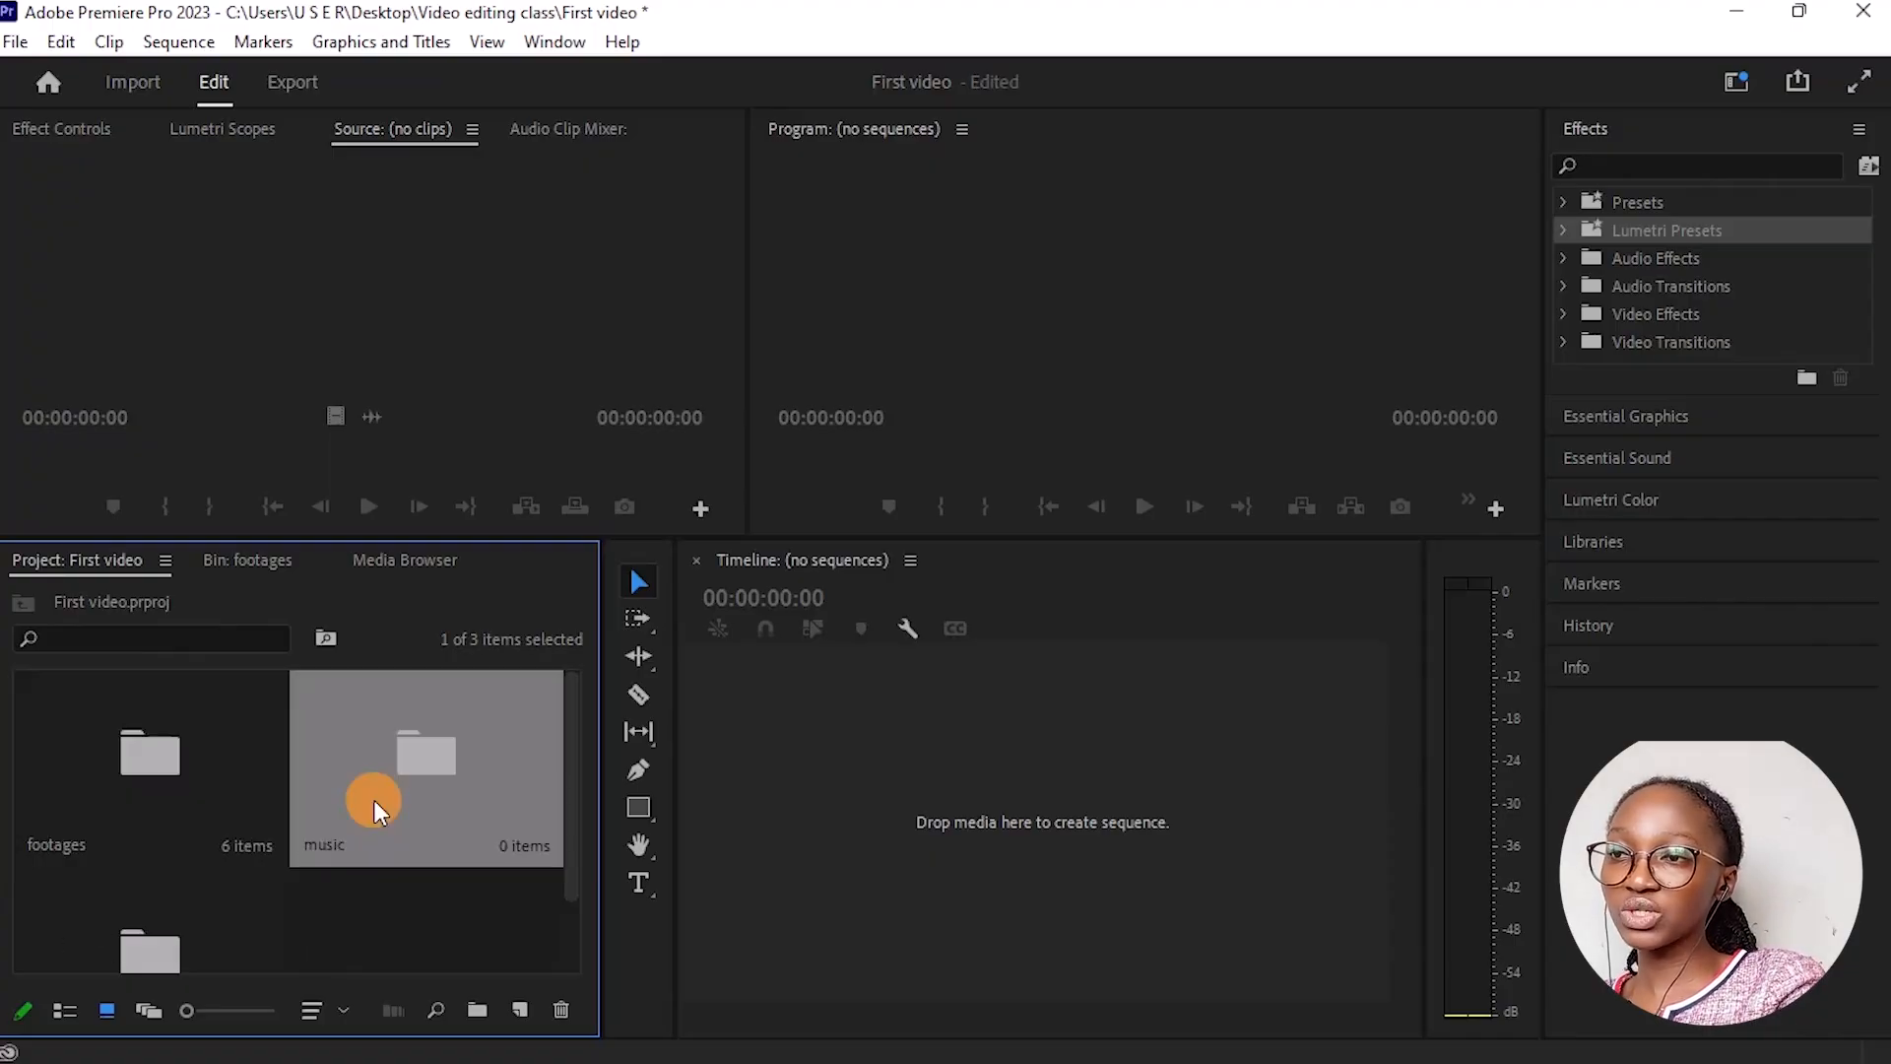
pyautogui.doubleClick(374, 799)
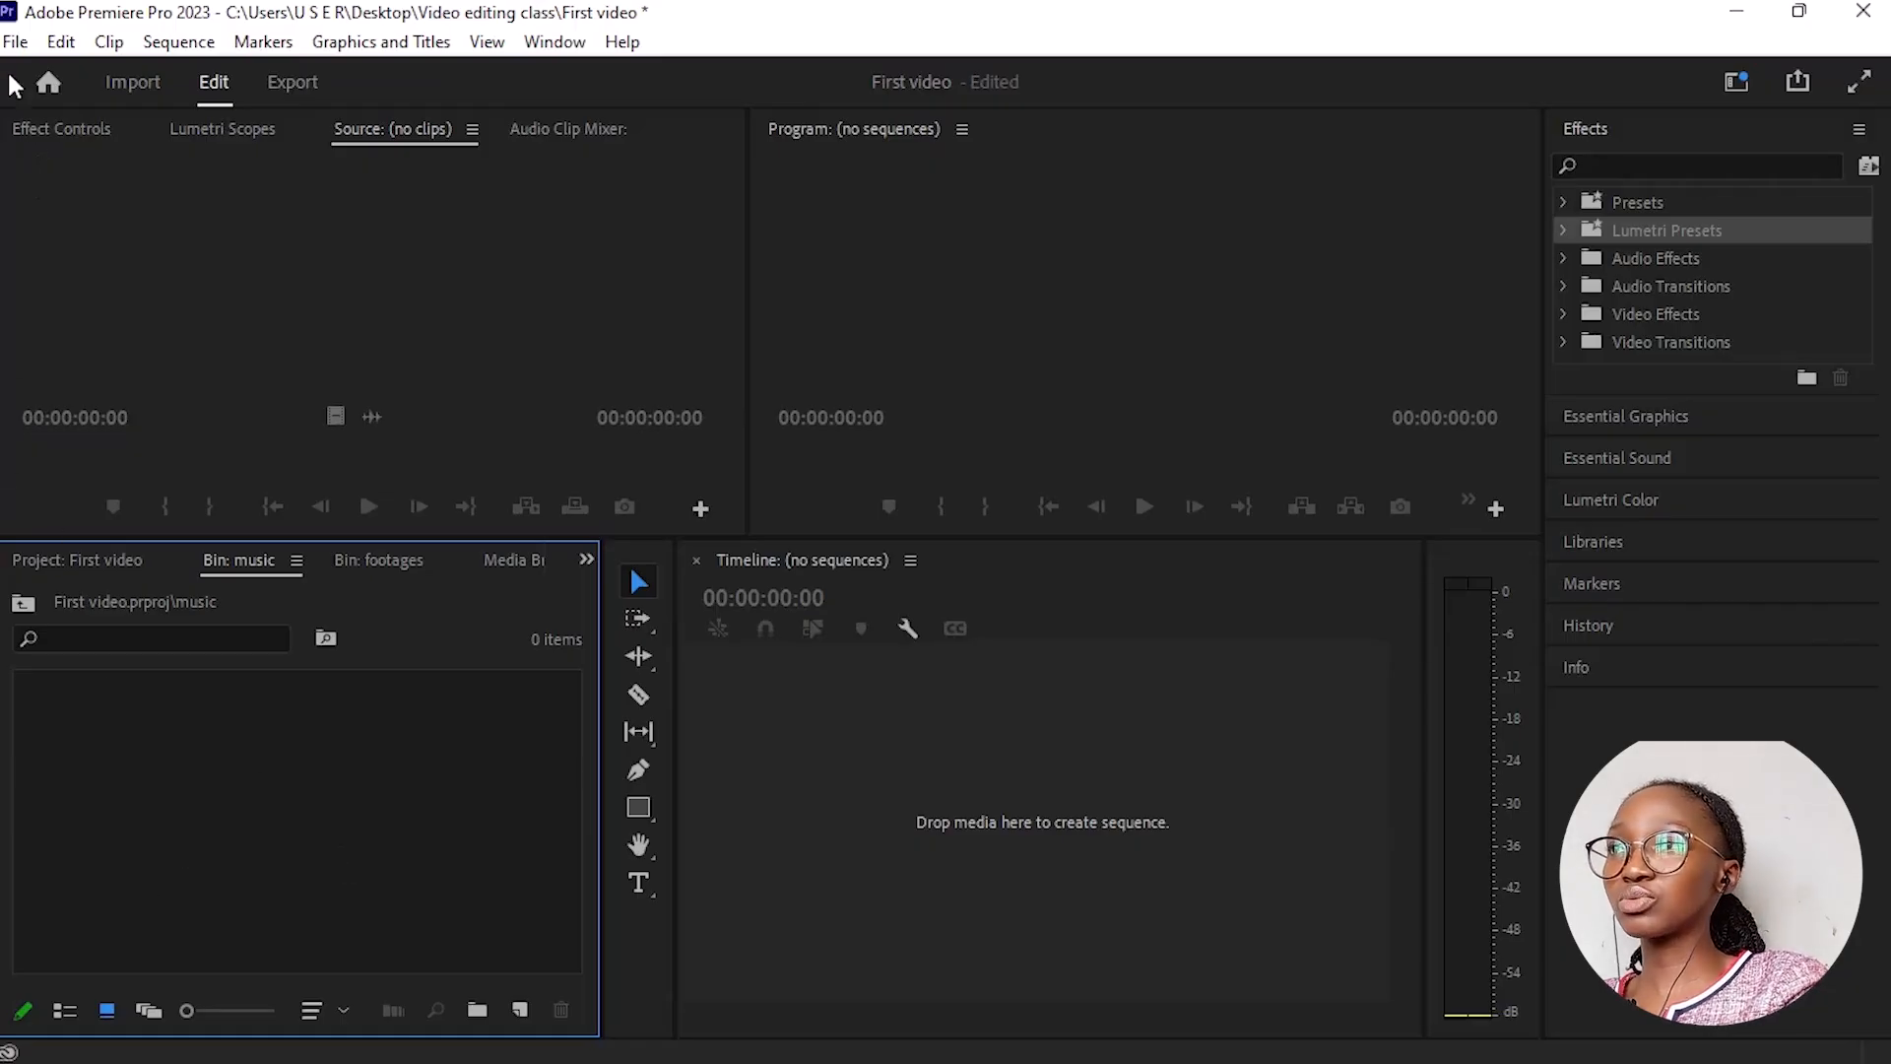
pyautogui.click(15, 41)
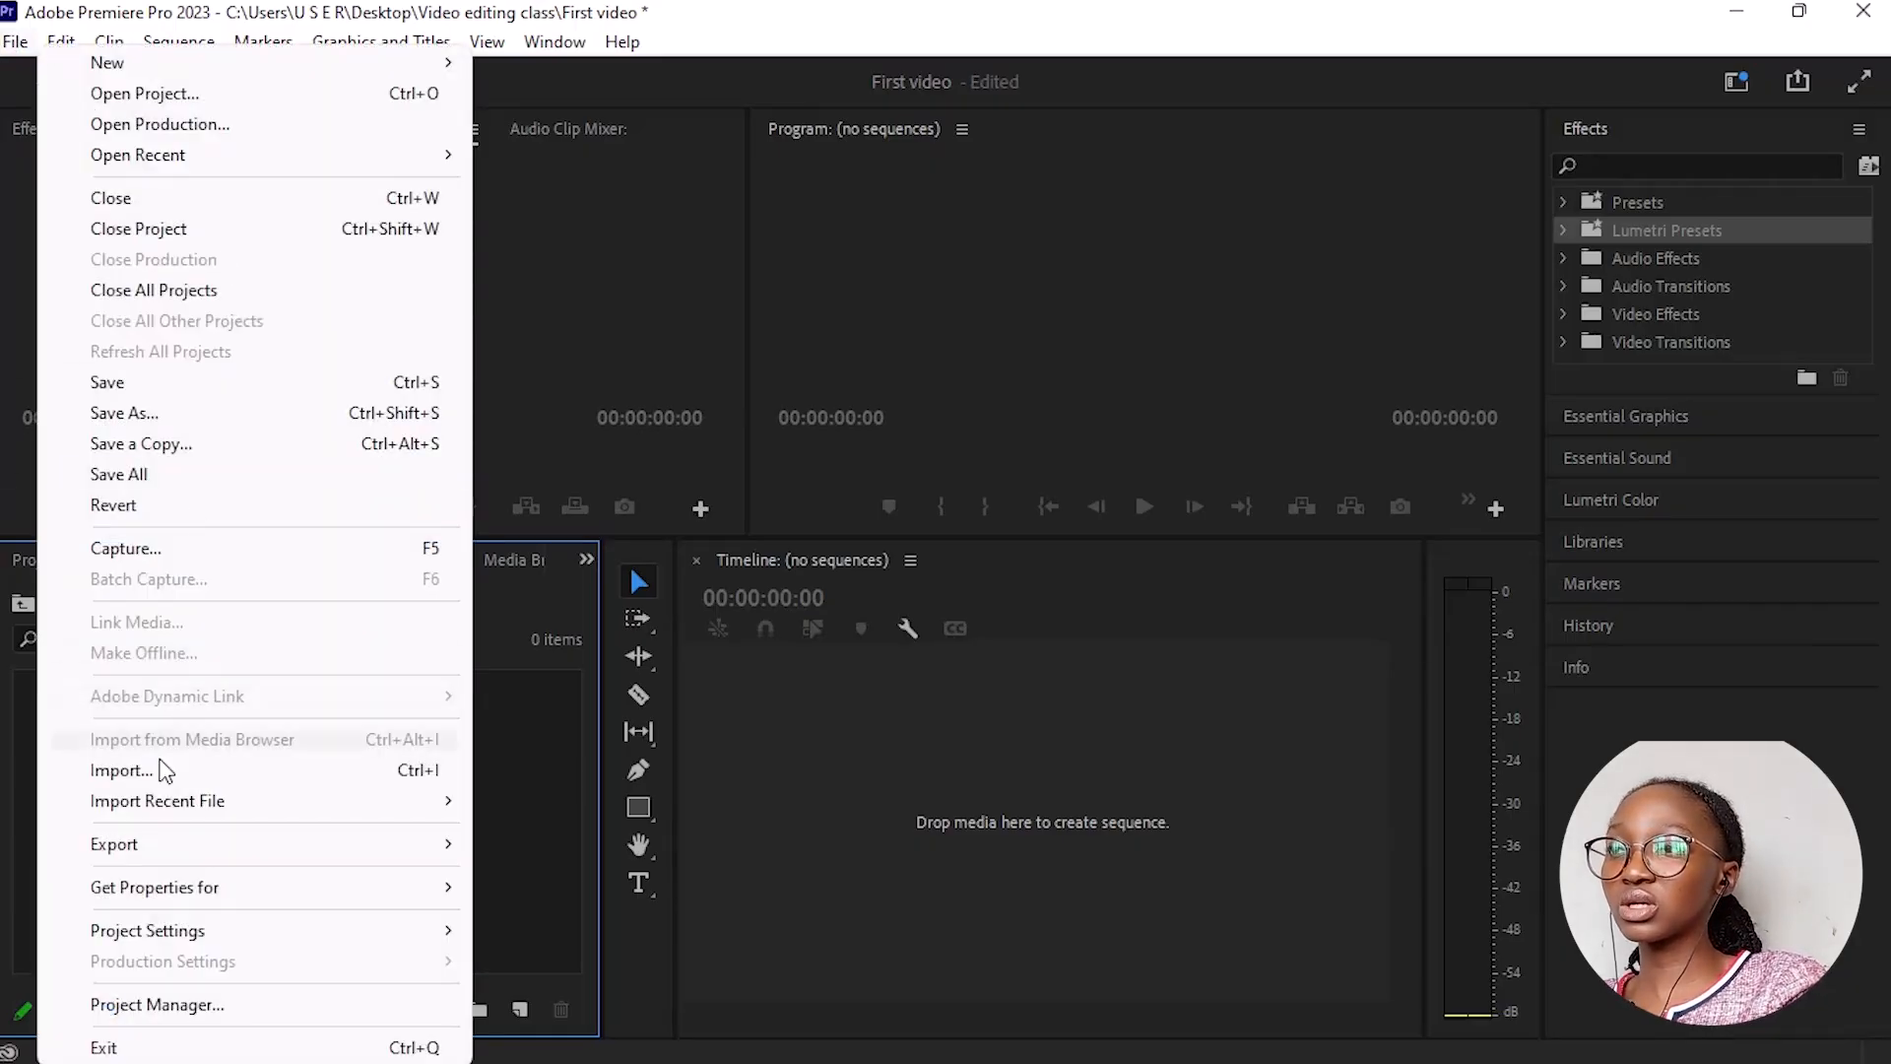
pyautogui.click(156, 770)
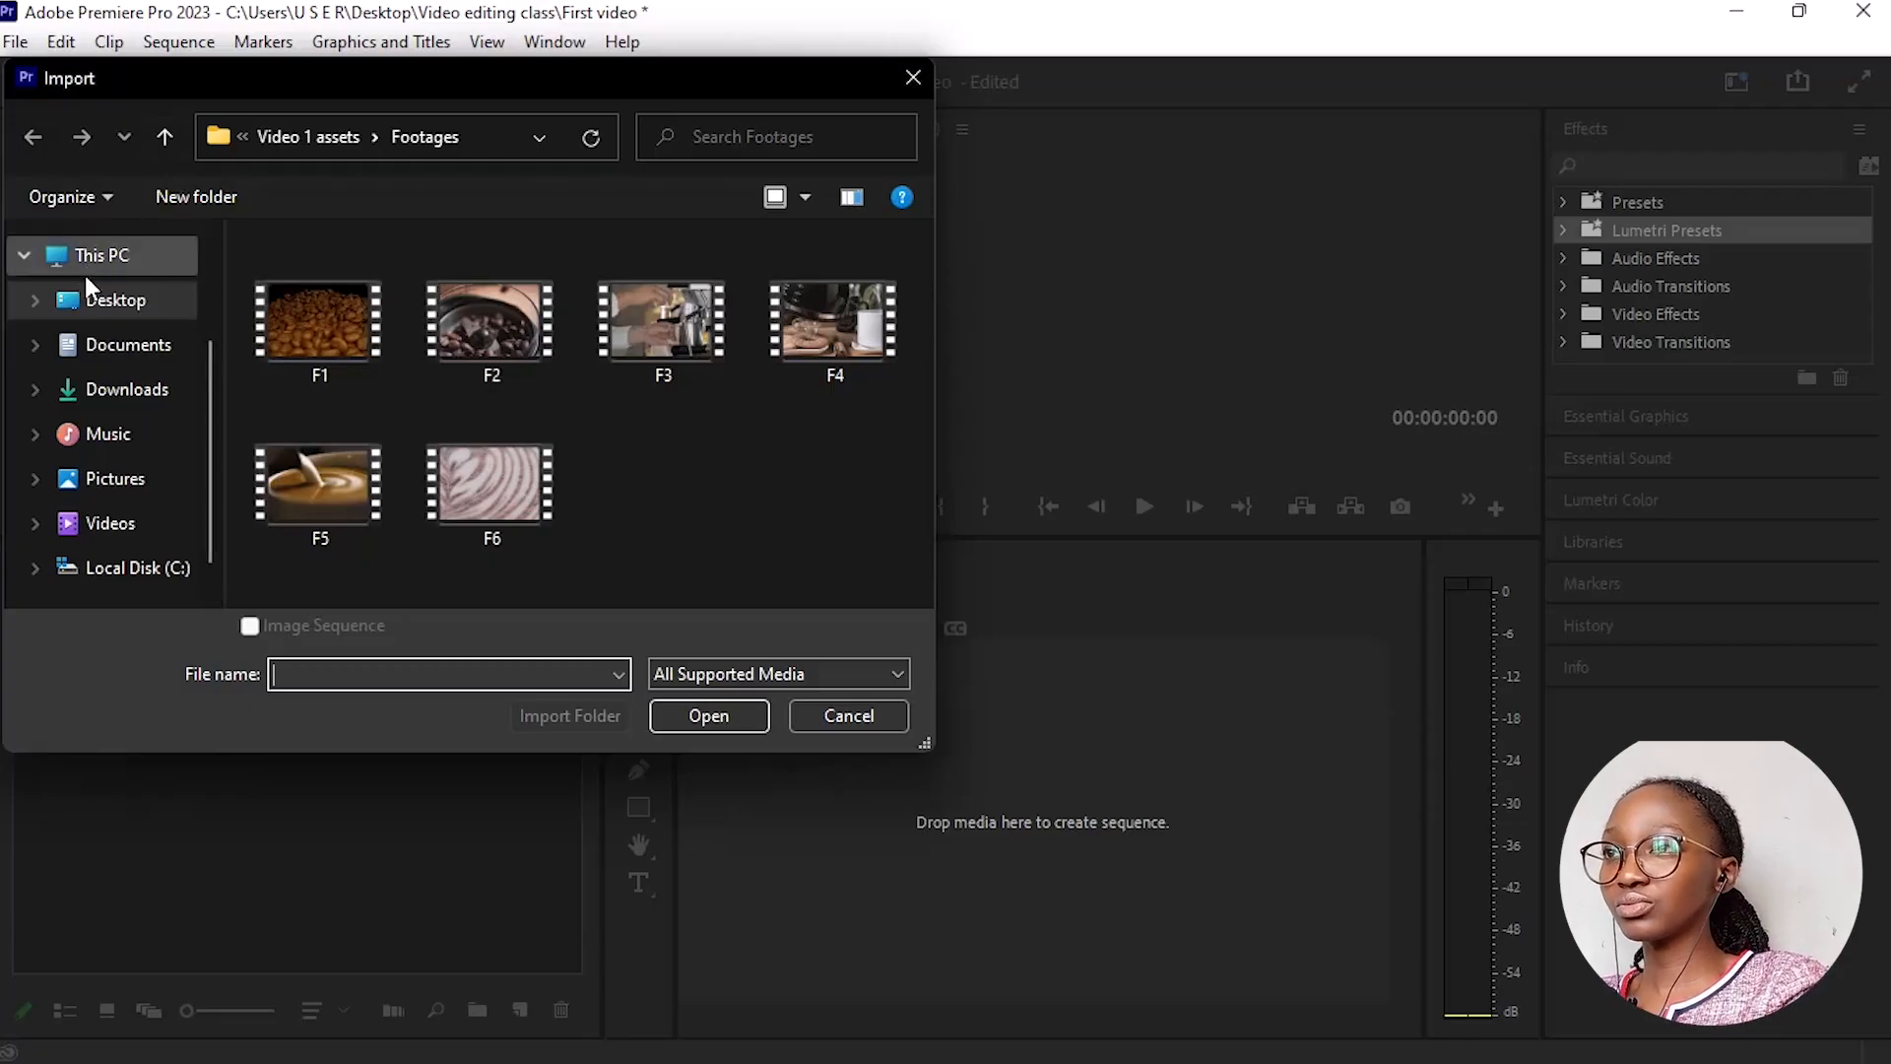
pyautogui.click(131, 300)
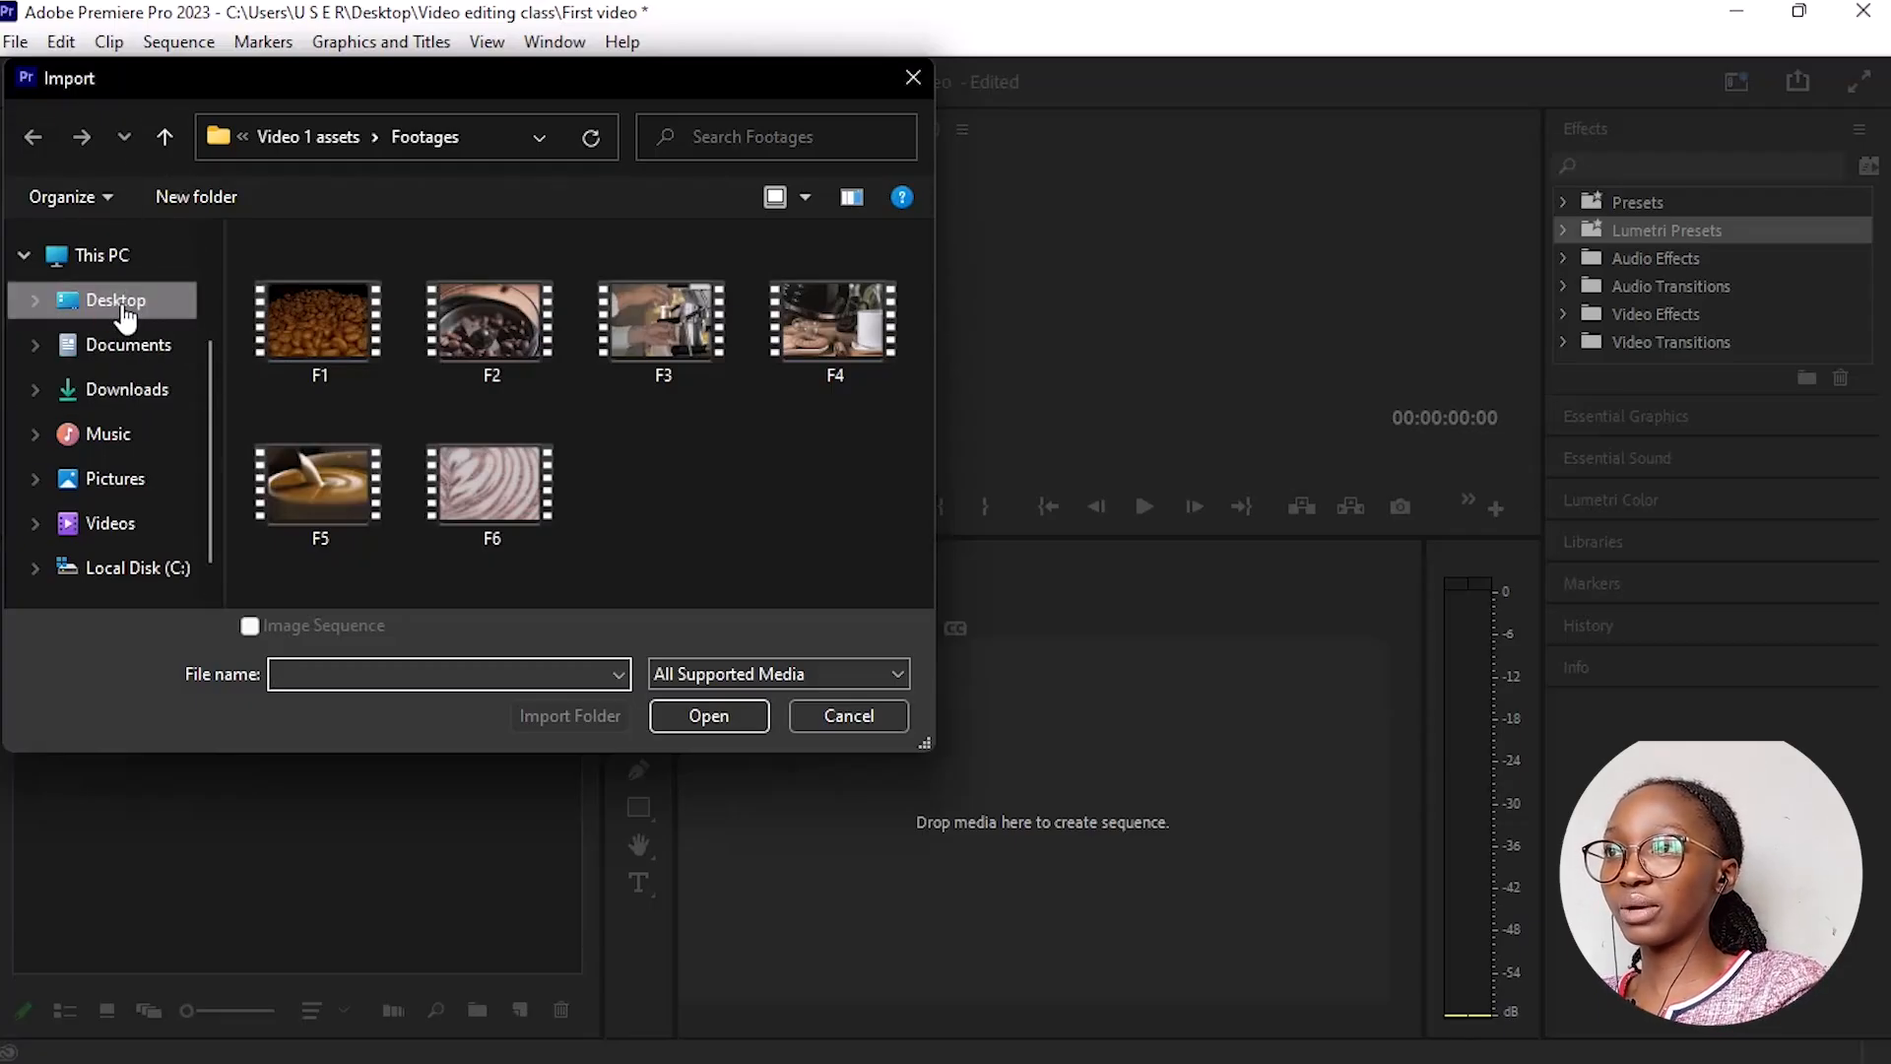
pyautogui.click(348, 368)
pyautogui.doubleClick(348, 367)
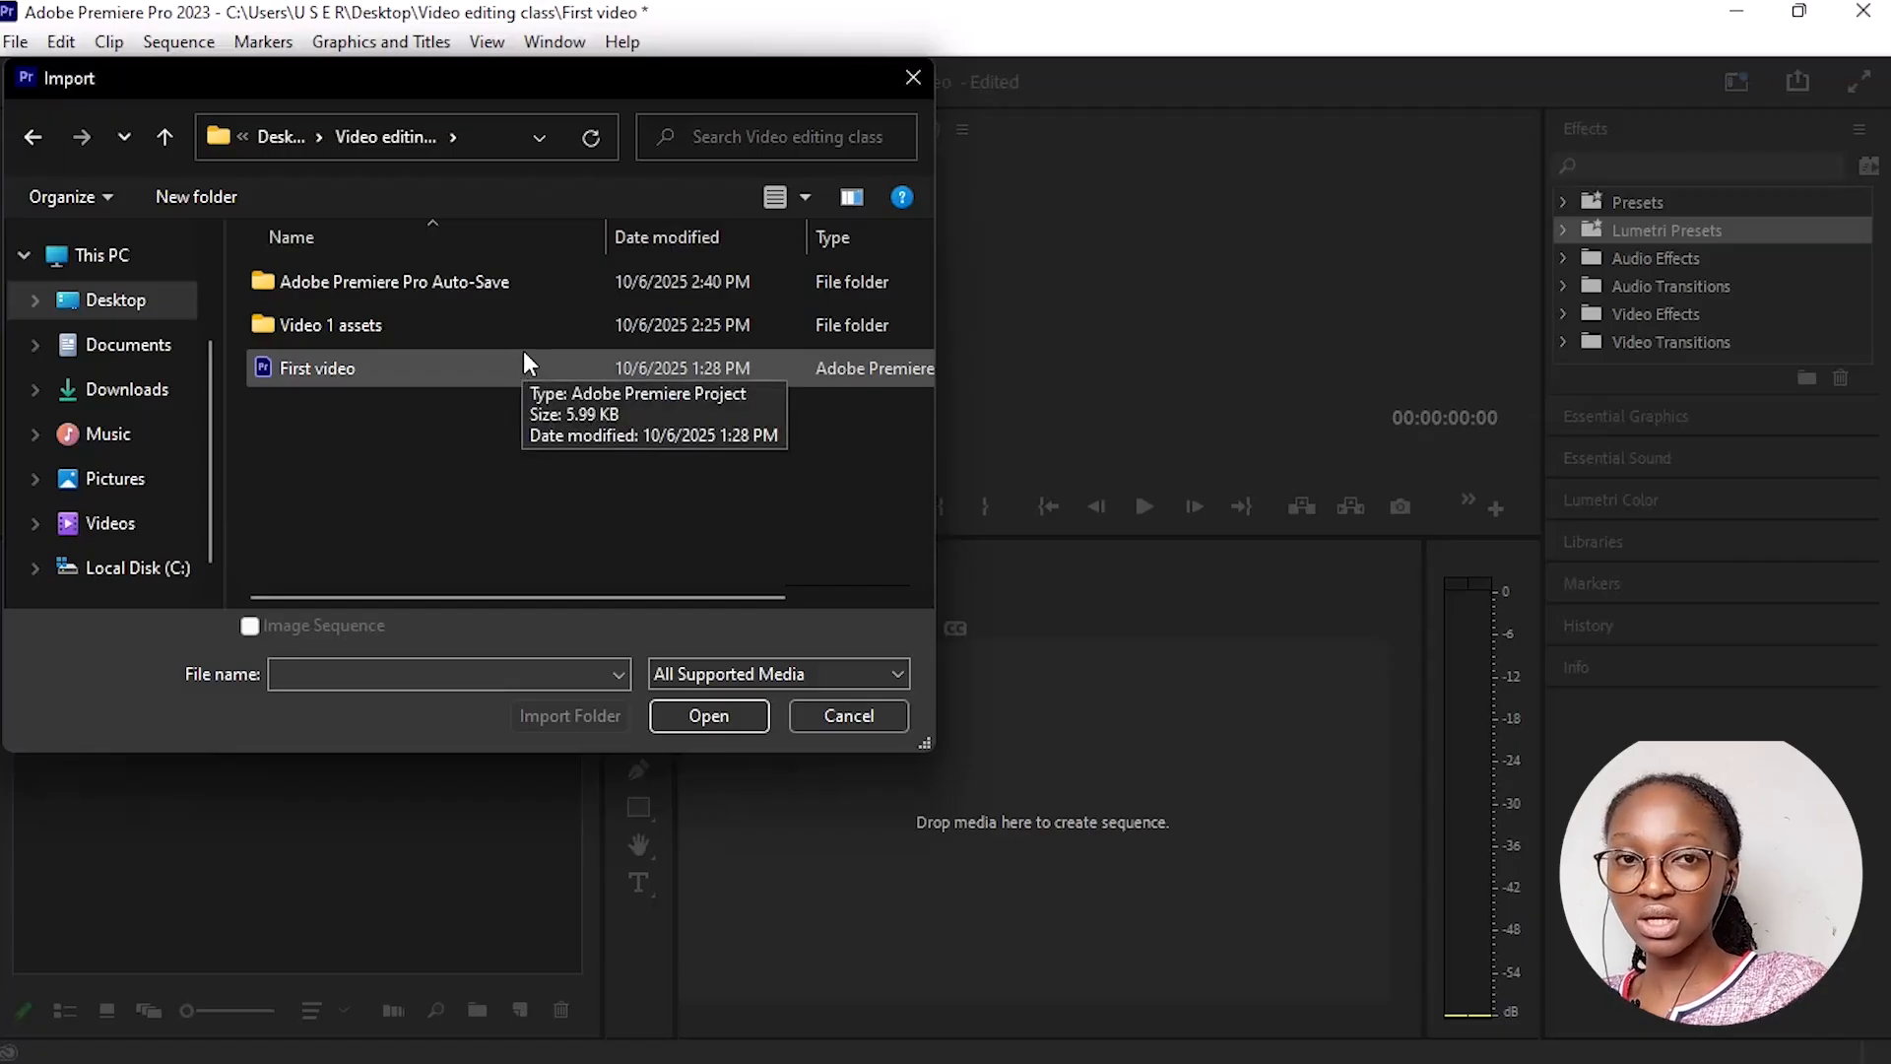
pyautogui.doubleClick(321, 326)
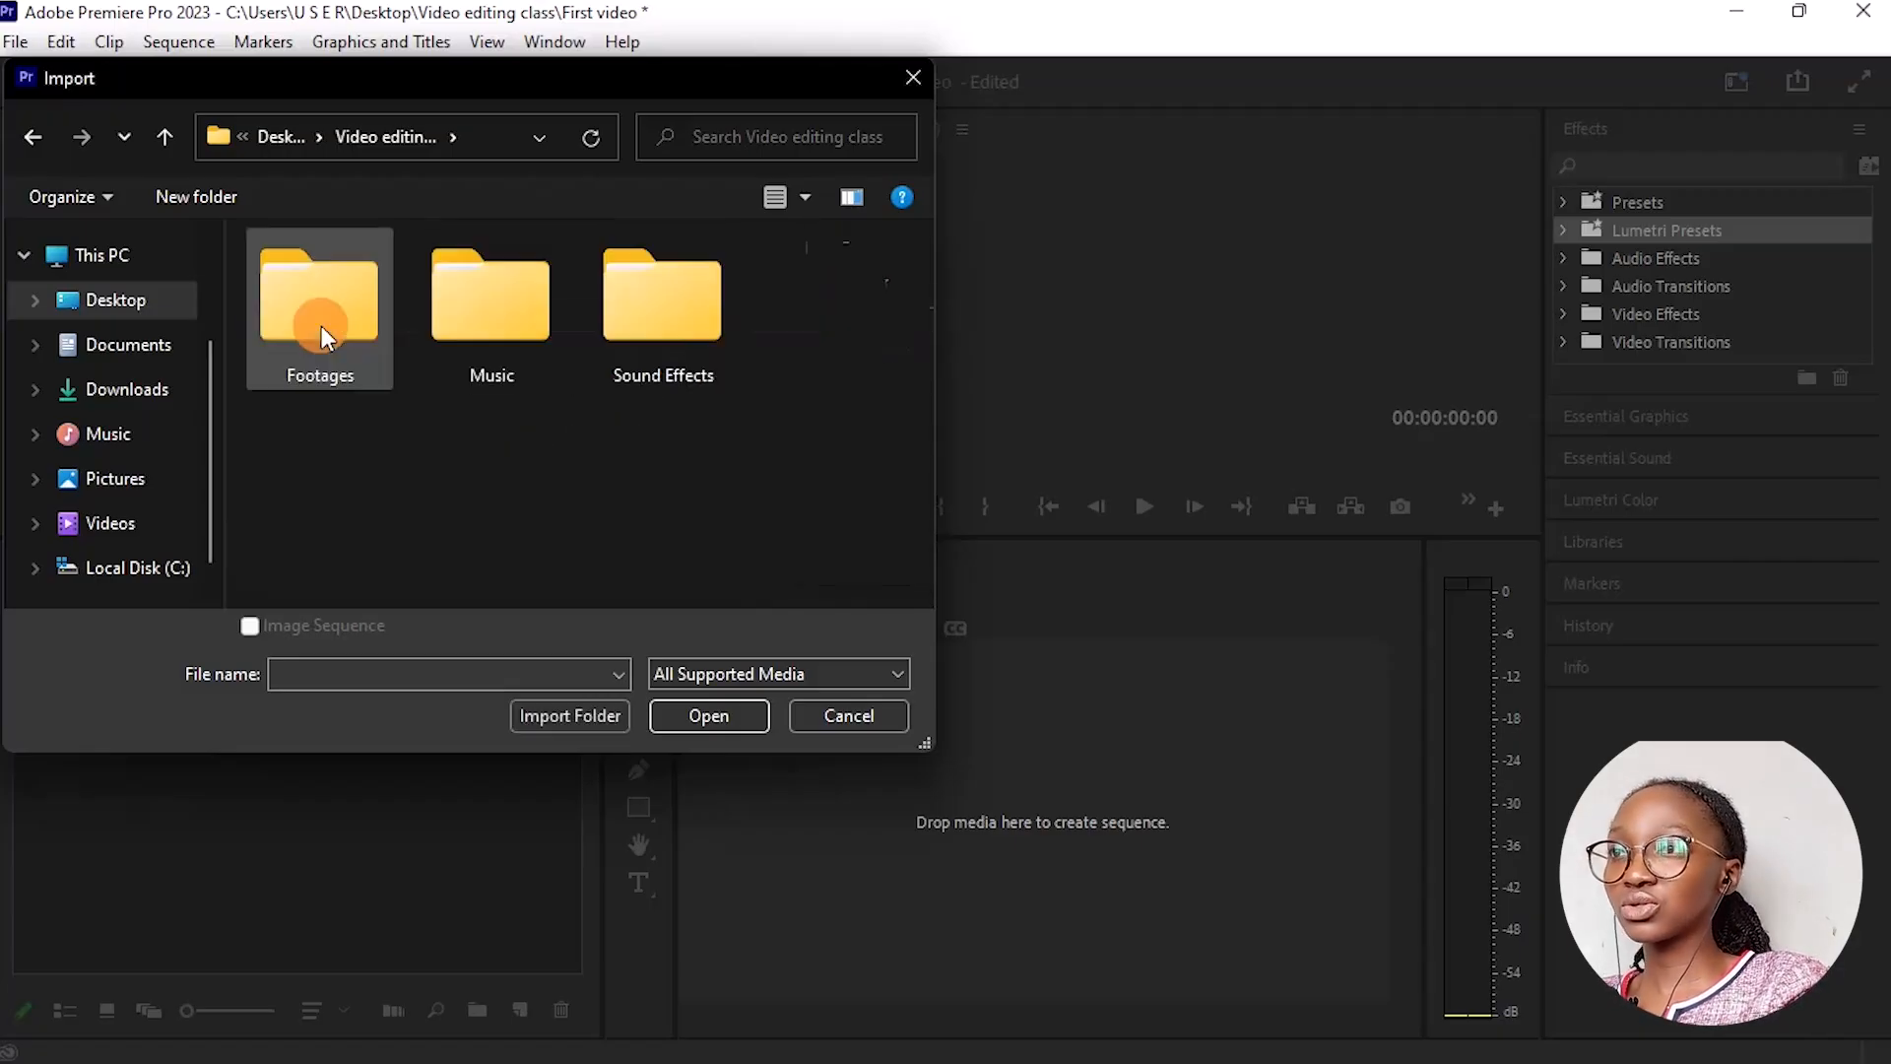
pyautogui.doubleClick(526, 292)
pyautogui.click(398, 283)
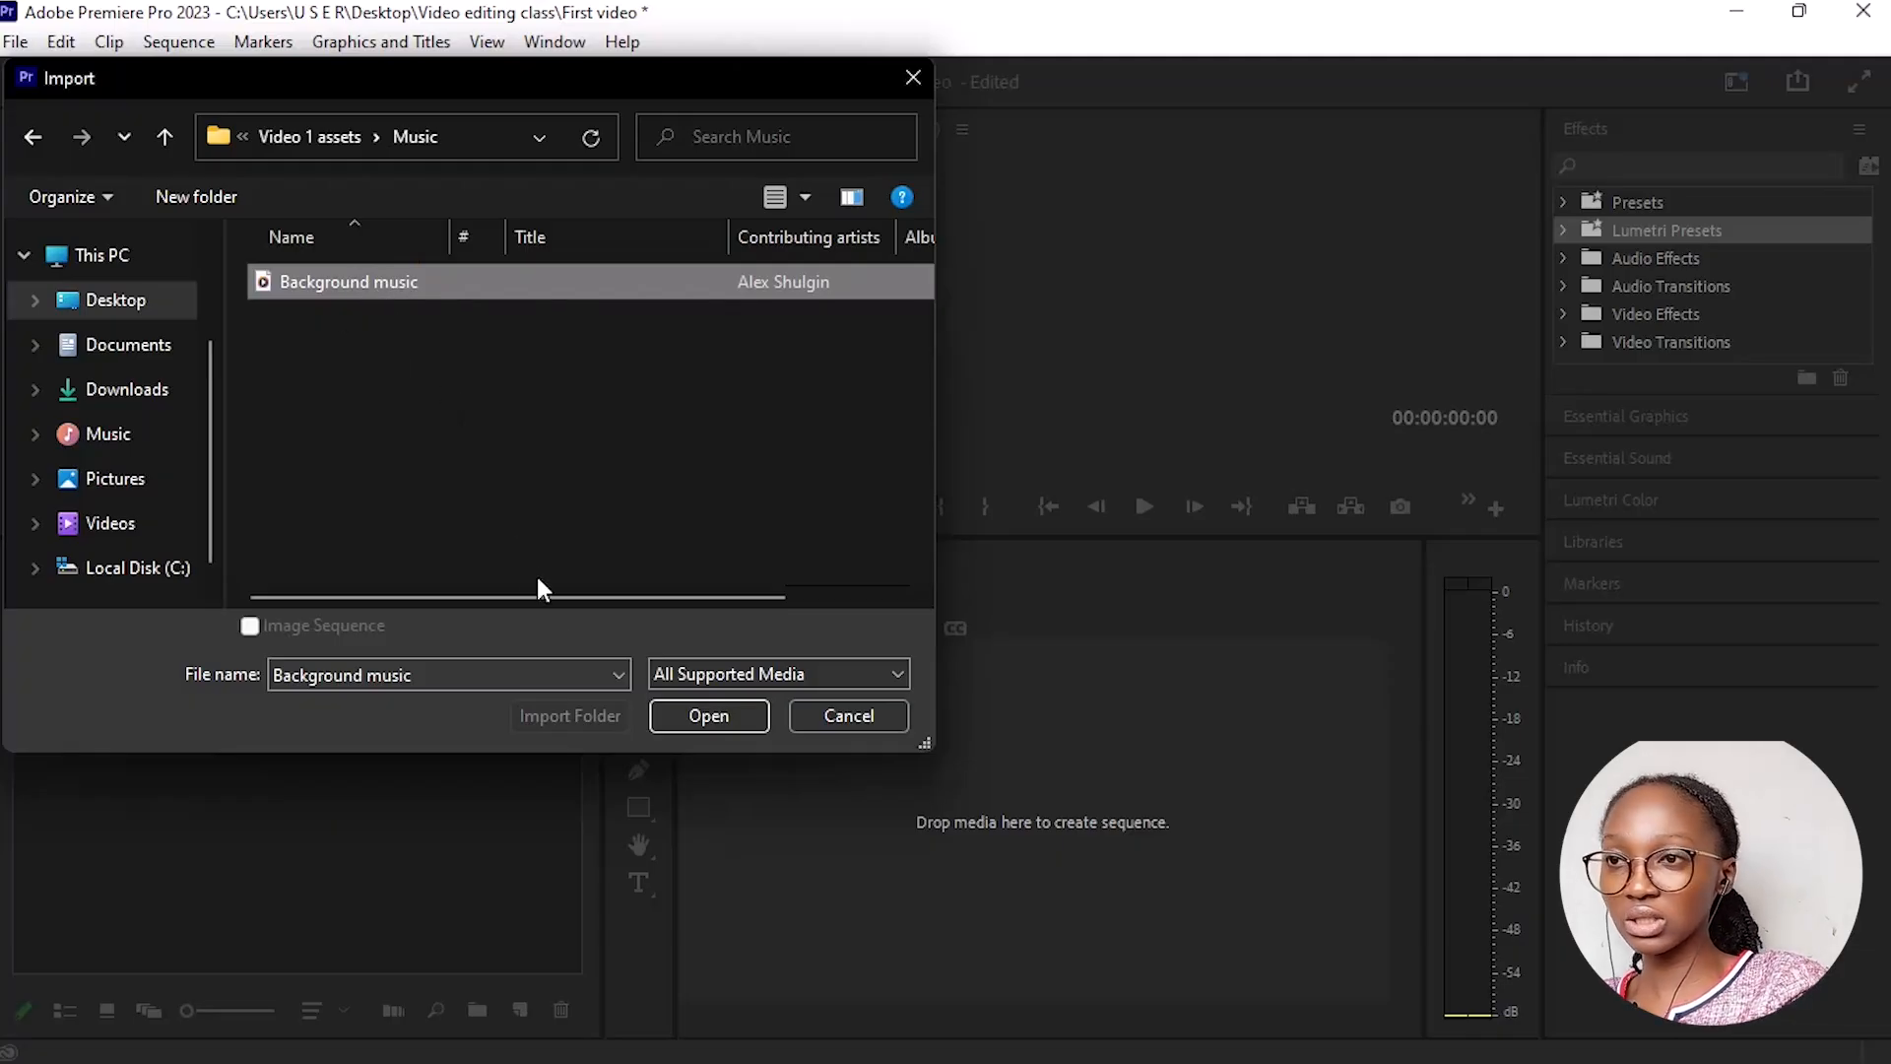
pyautogui.click(683, 716)
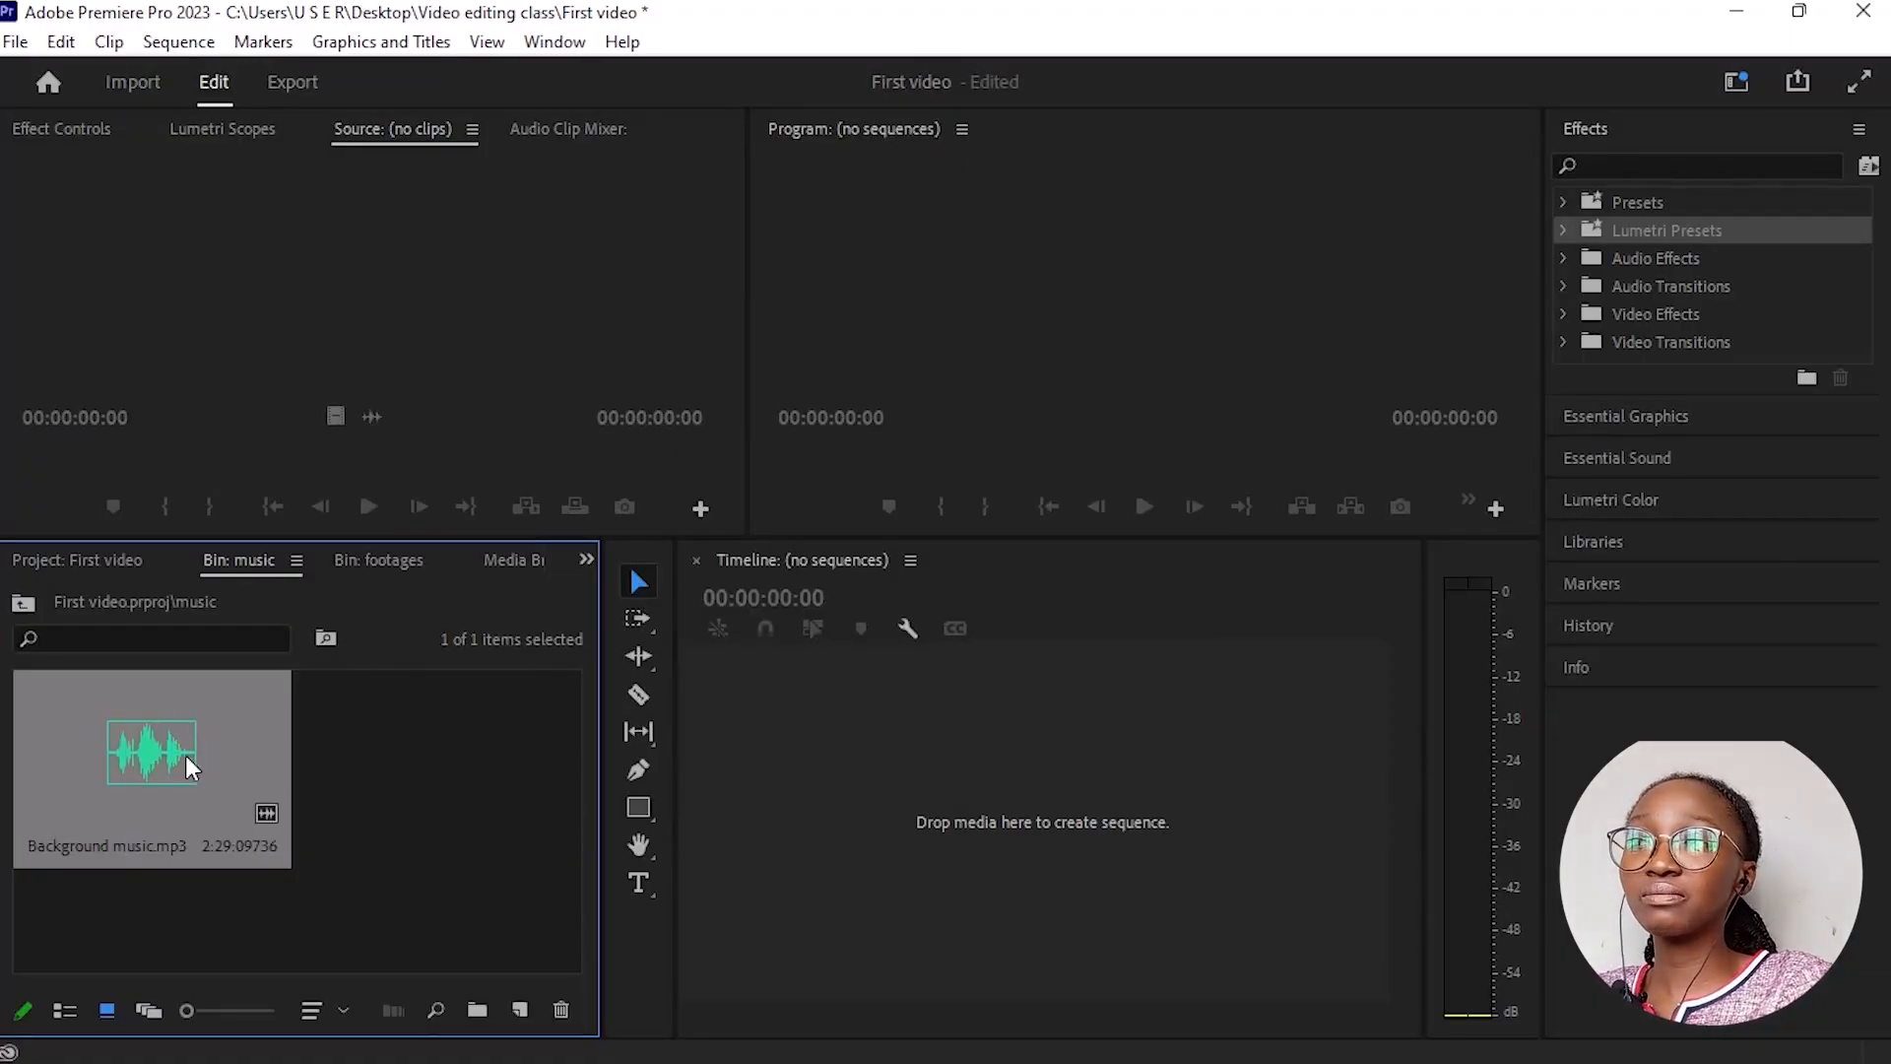
# Step: Import Coffee Beans 04 Pour, Coffee Beans 05 Pour, Coffee Machine and Coffee Pour 2 from the Sound Effects folder into the sound effects bin
pyautogui.click(22, 604)
pyautogui.click(168, 865)
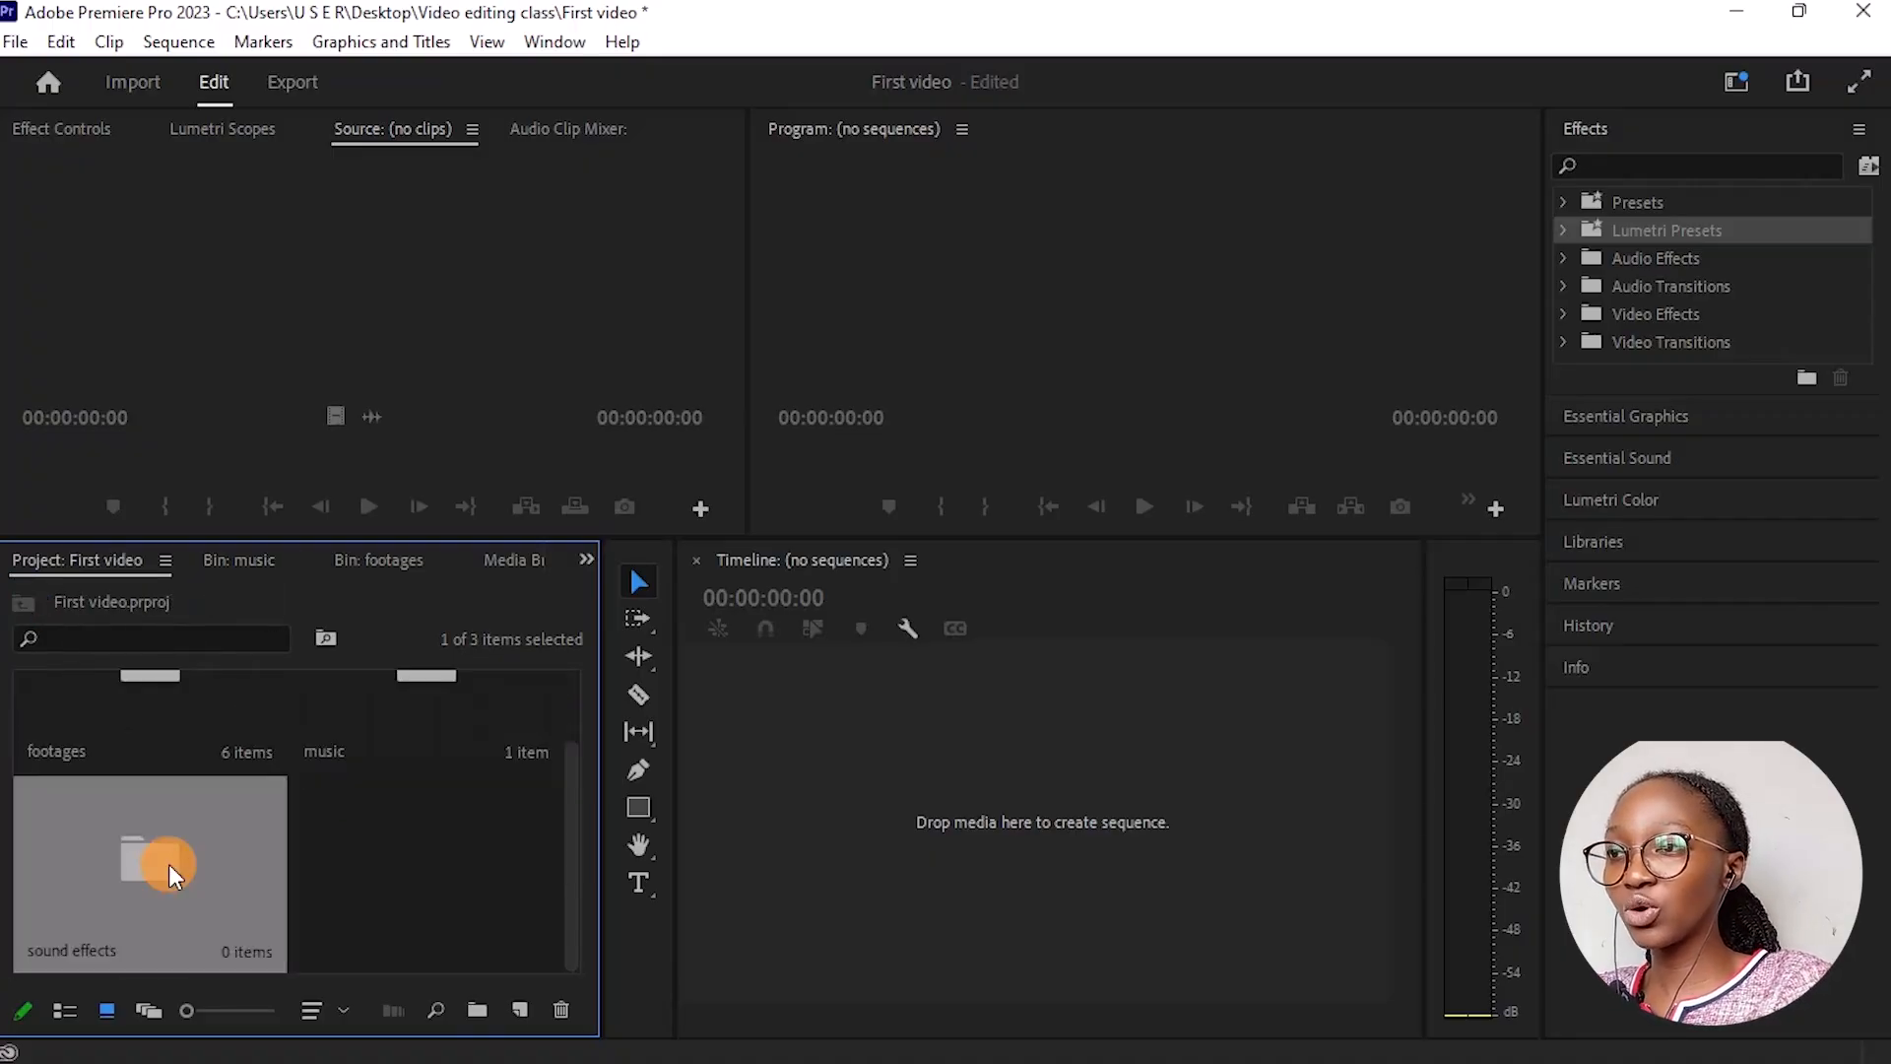
pyautogui.doubleClick(169, 865)
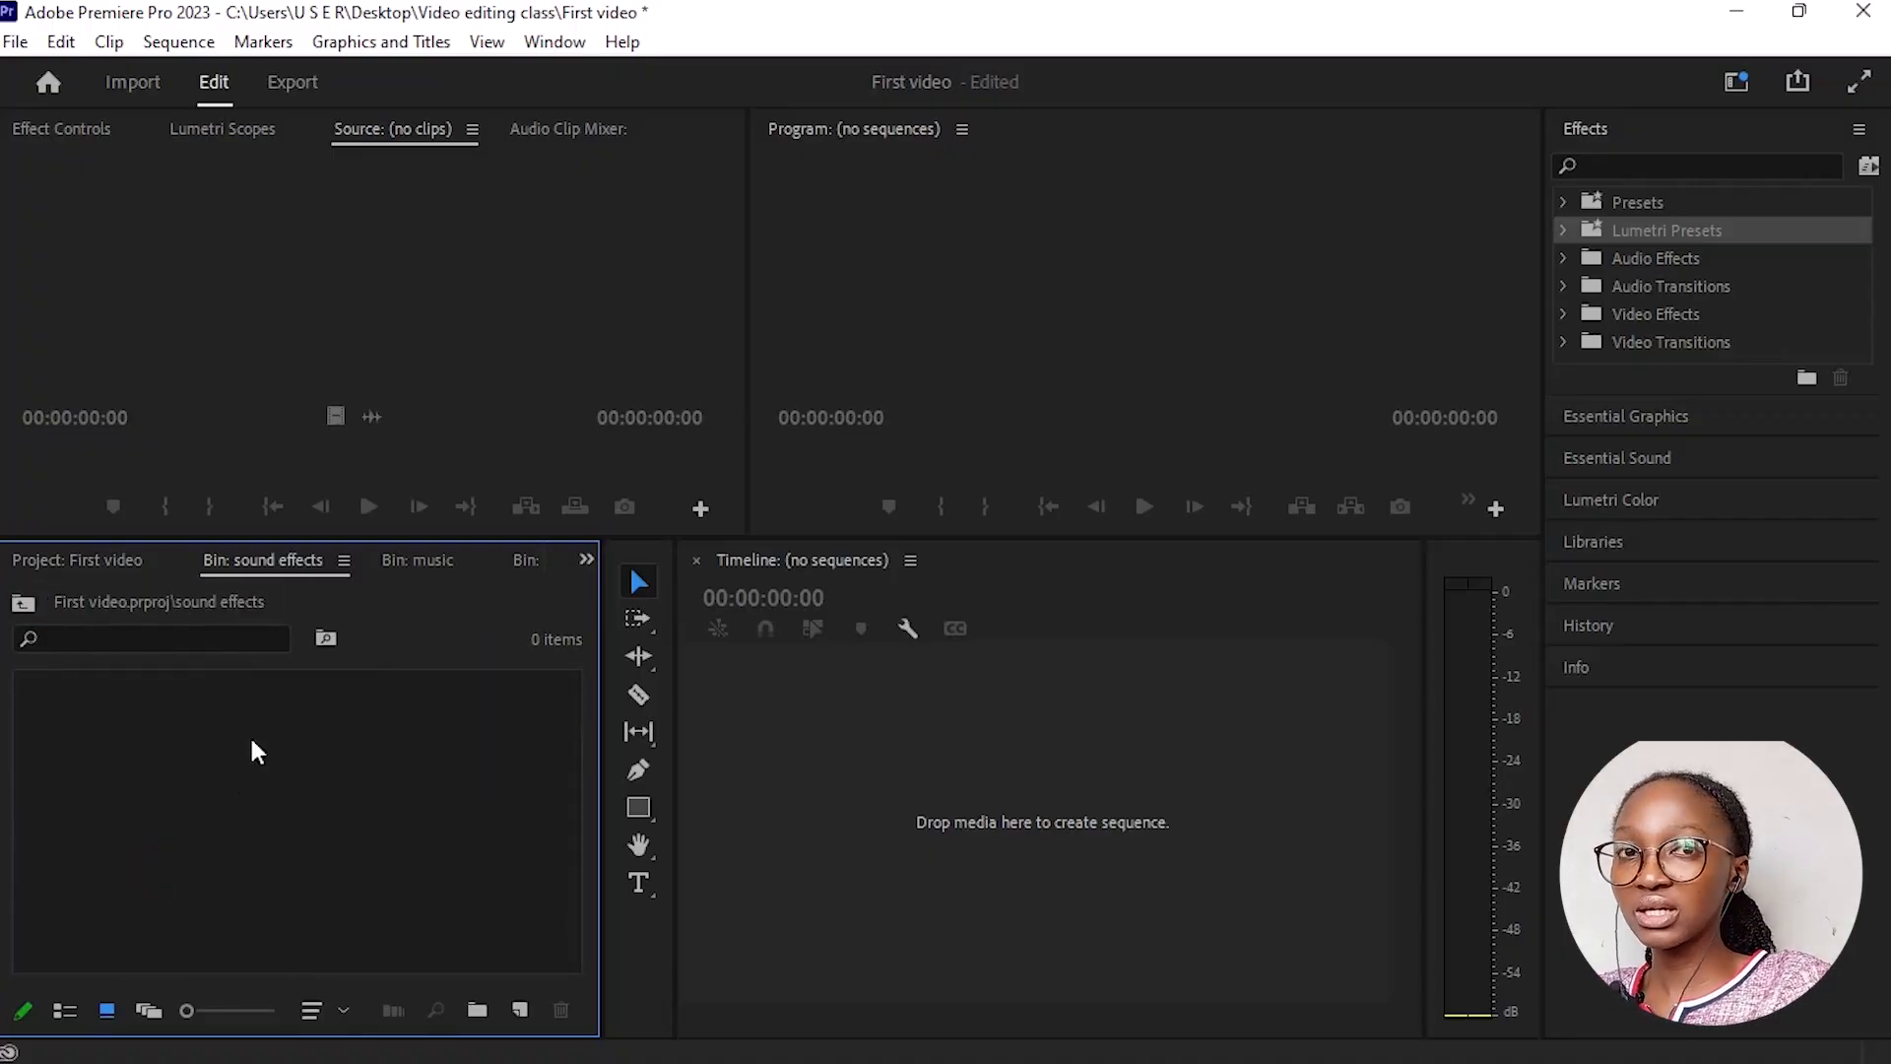
pyautogui.click(15, 41)
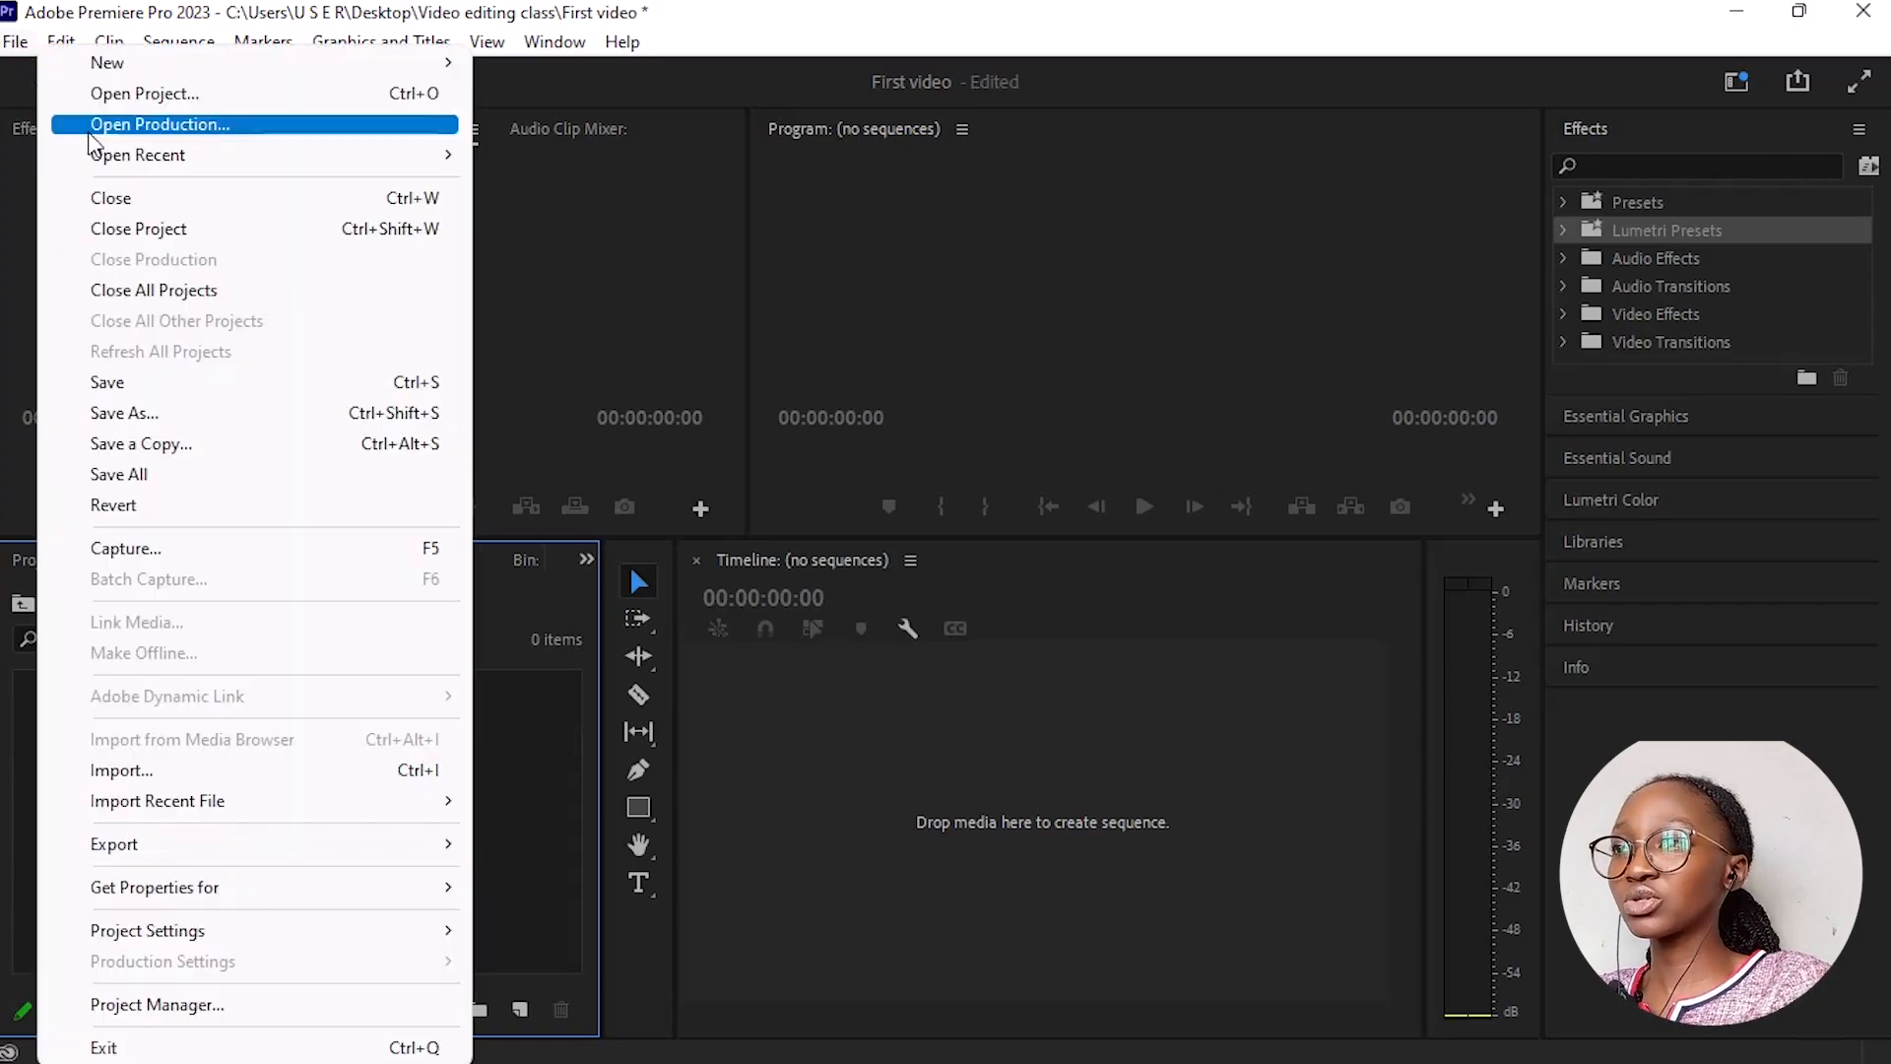
pyautogui.click(202, 772)
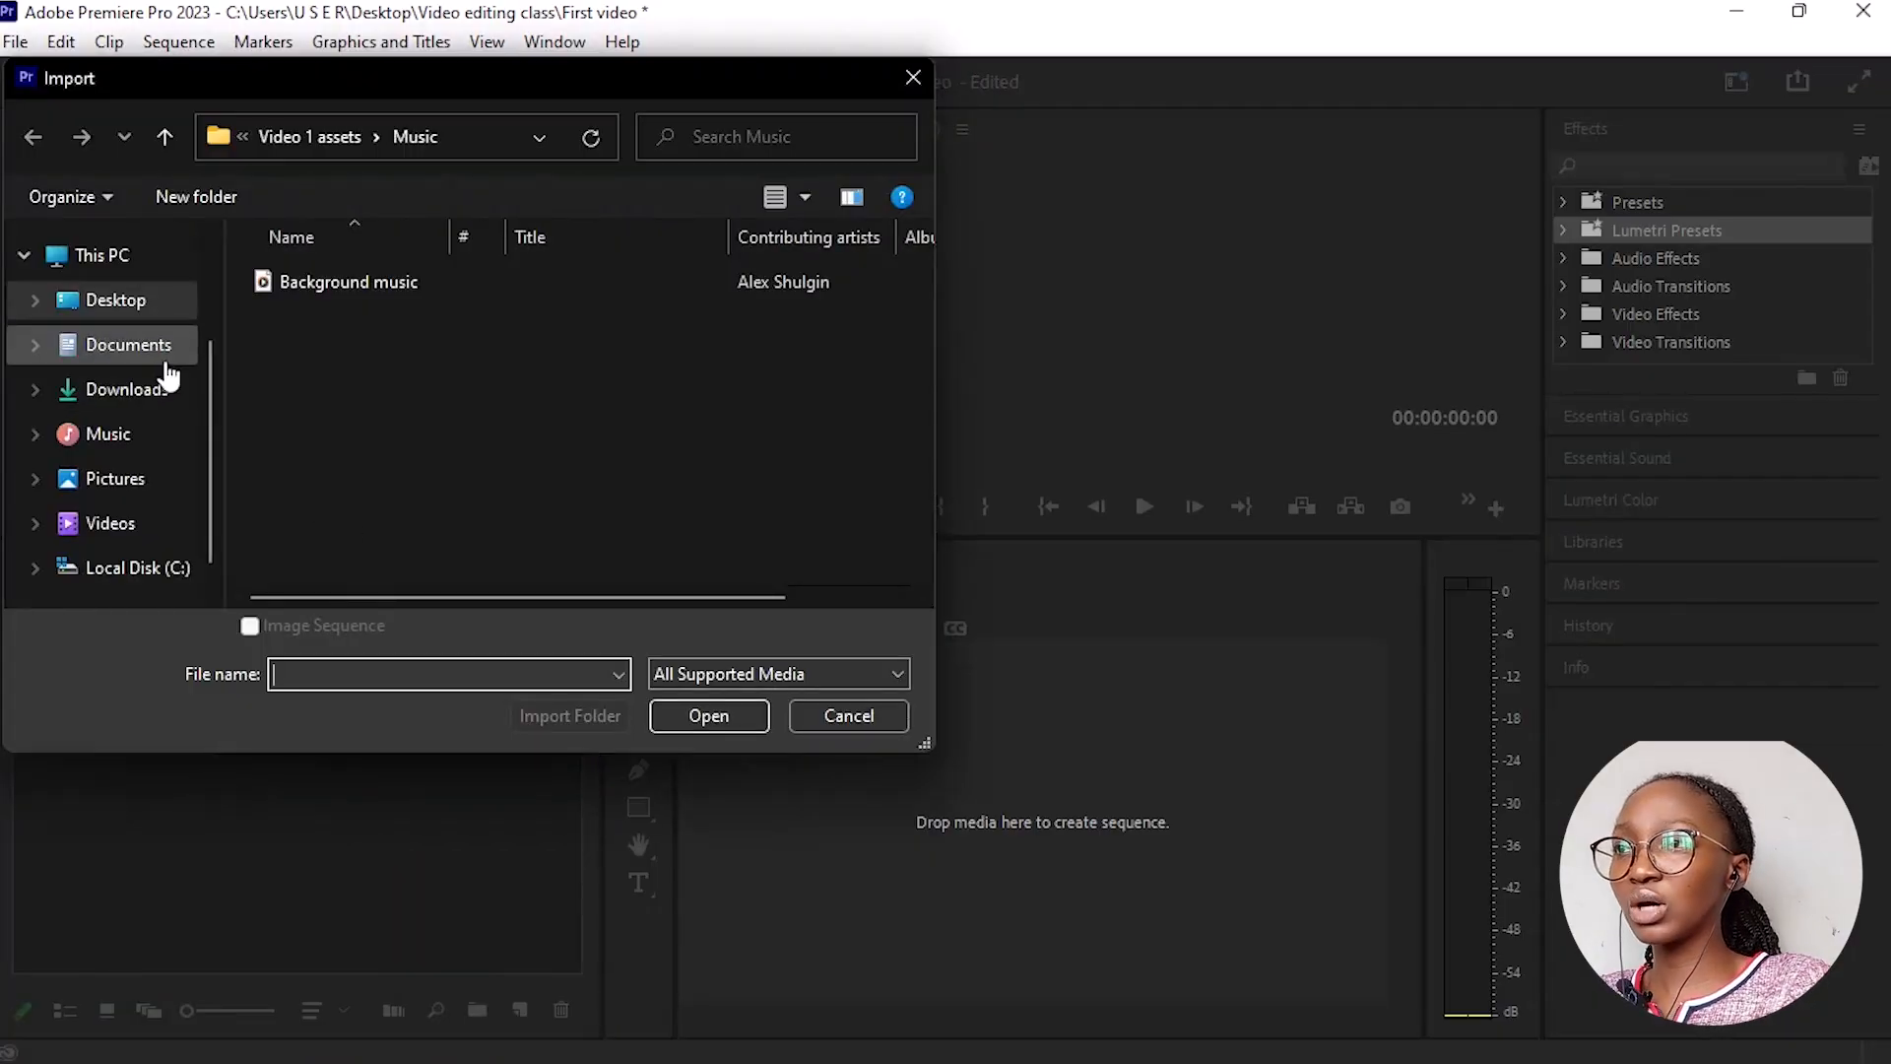
pyautogui.click(135, 302)
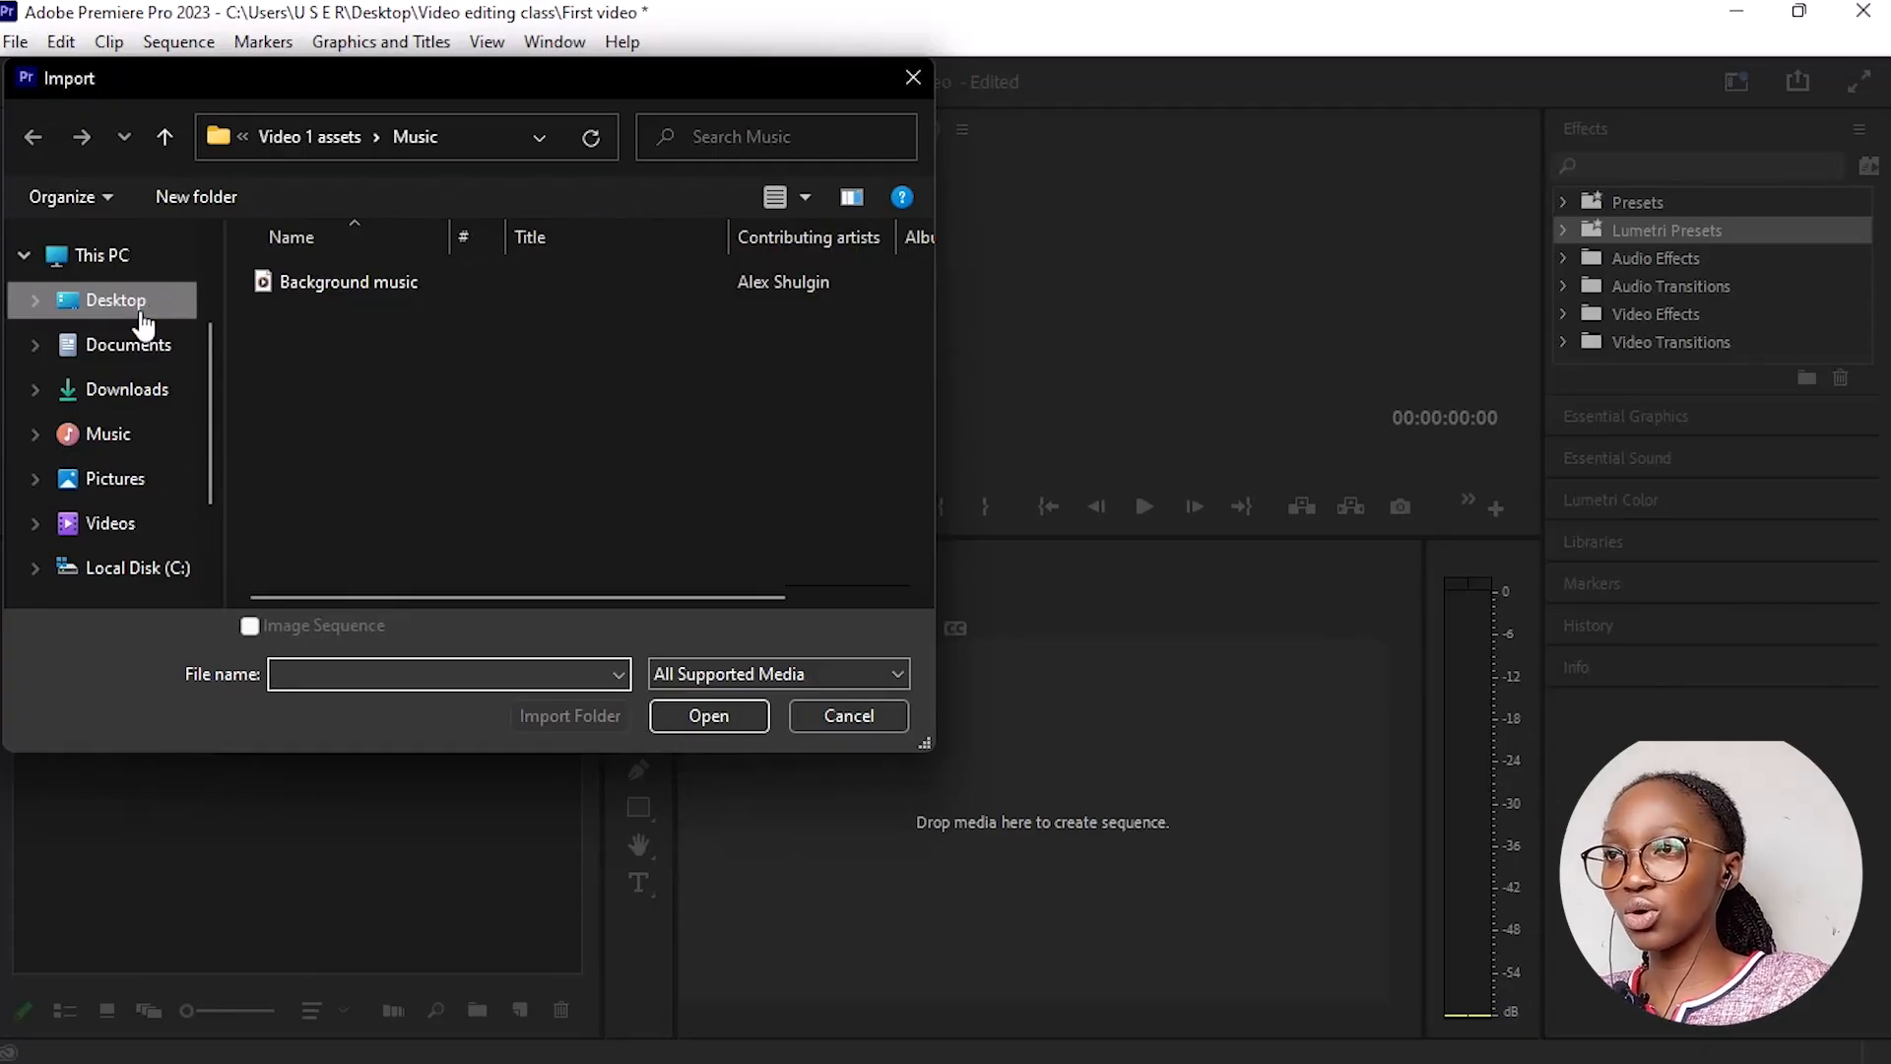
pyautogui.click(288, 376)
pyautogui.doubleClick(292, 380)
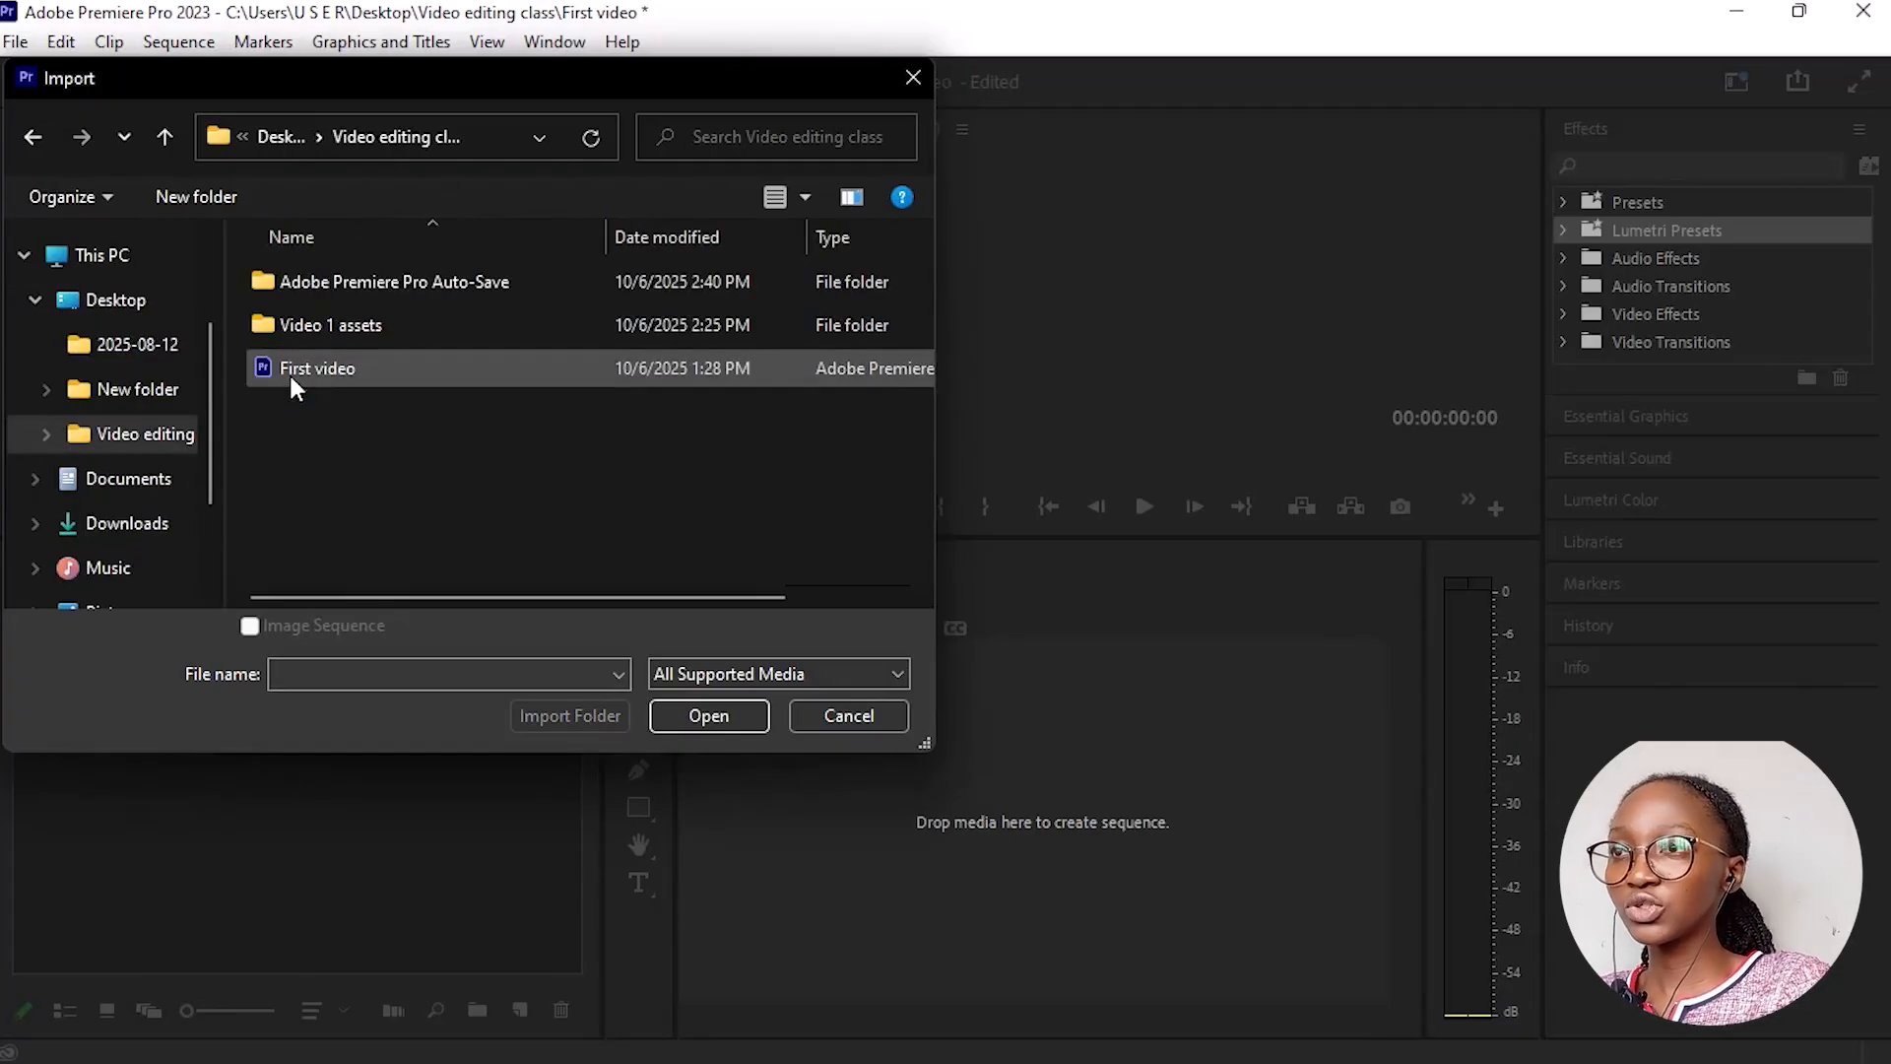
pyautogui.doubleClick(339, 334)
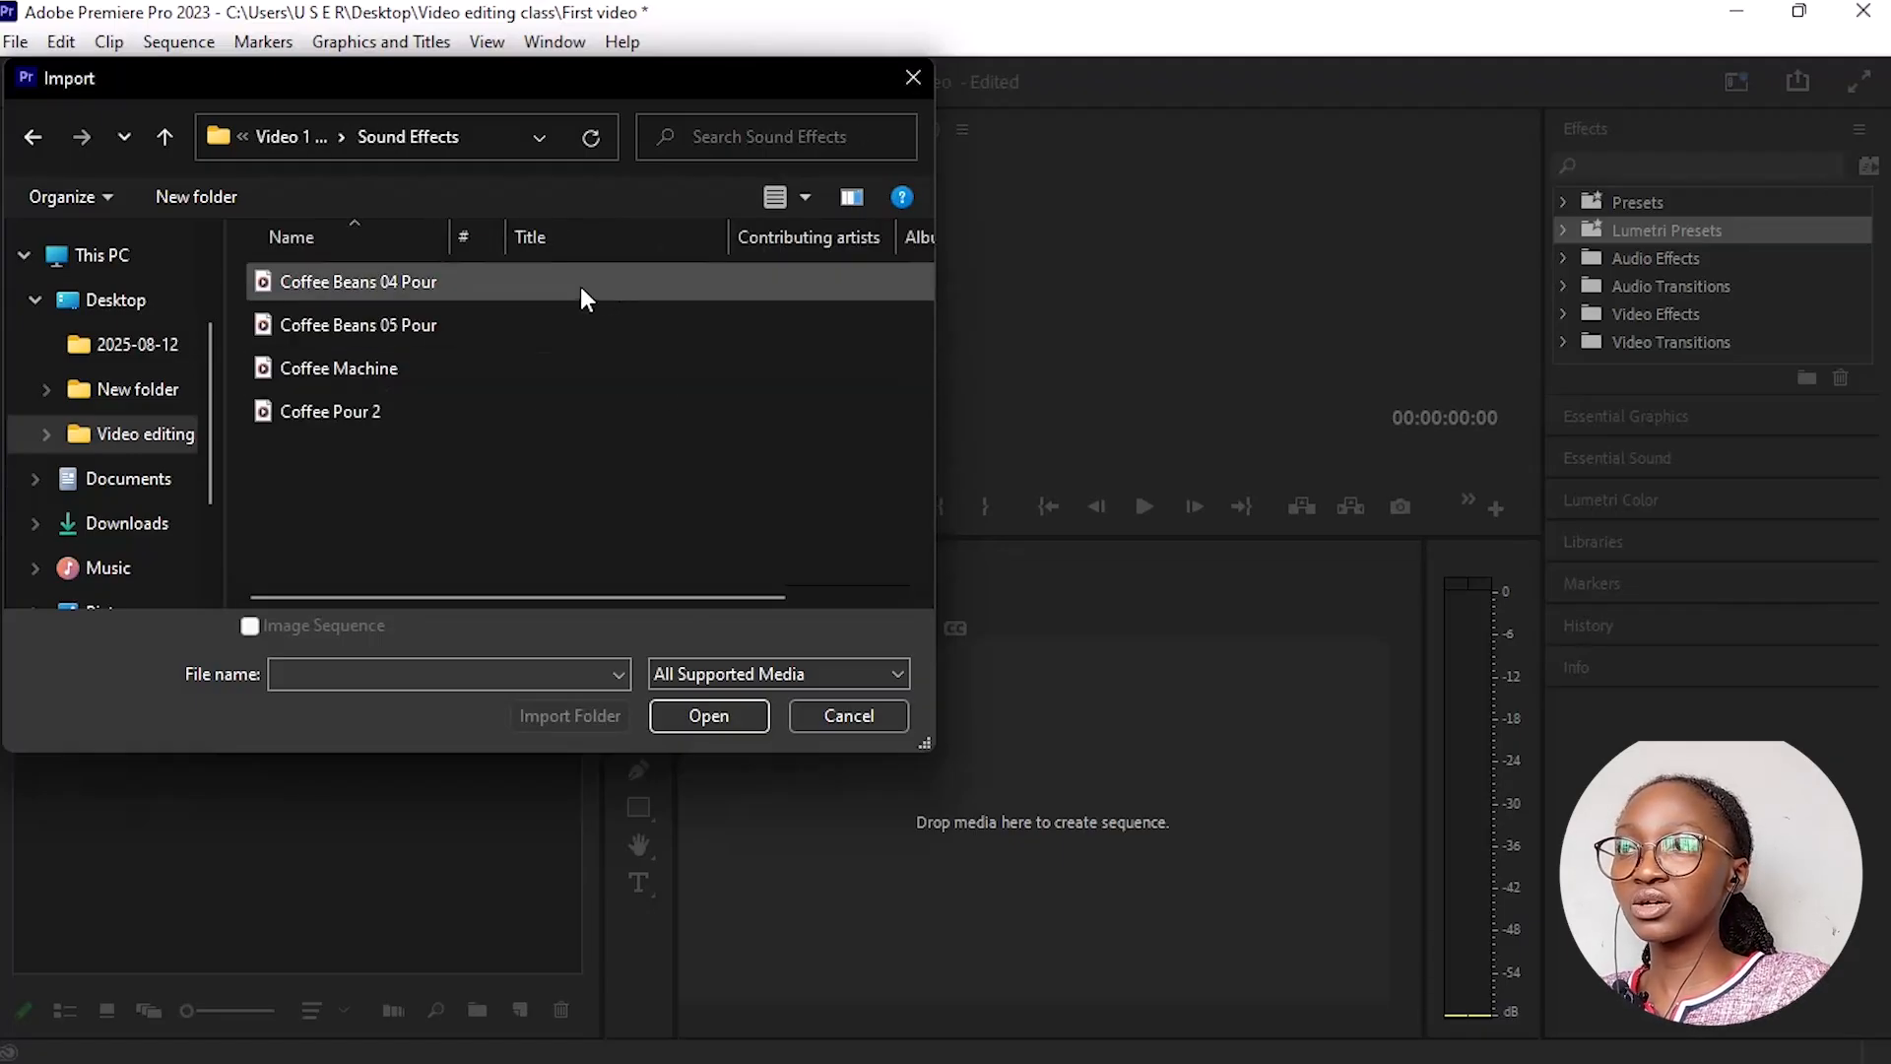
pyautogui.moveTo(424, 491); pyautogui.dragTo(512, 288)
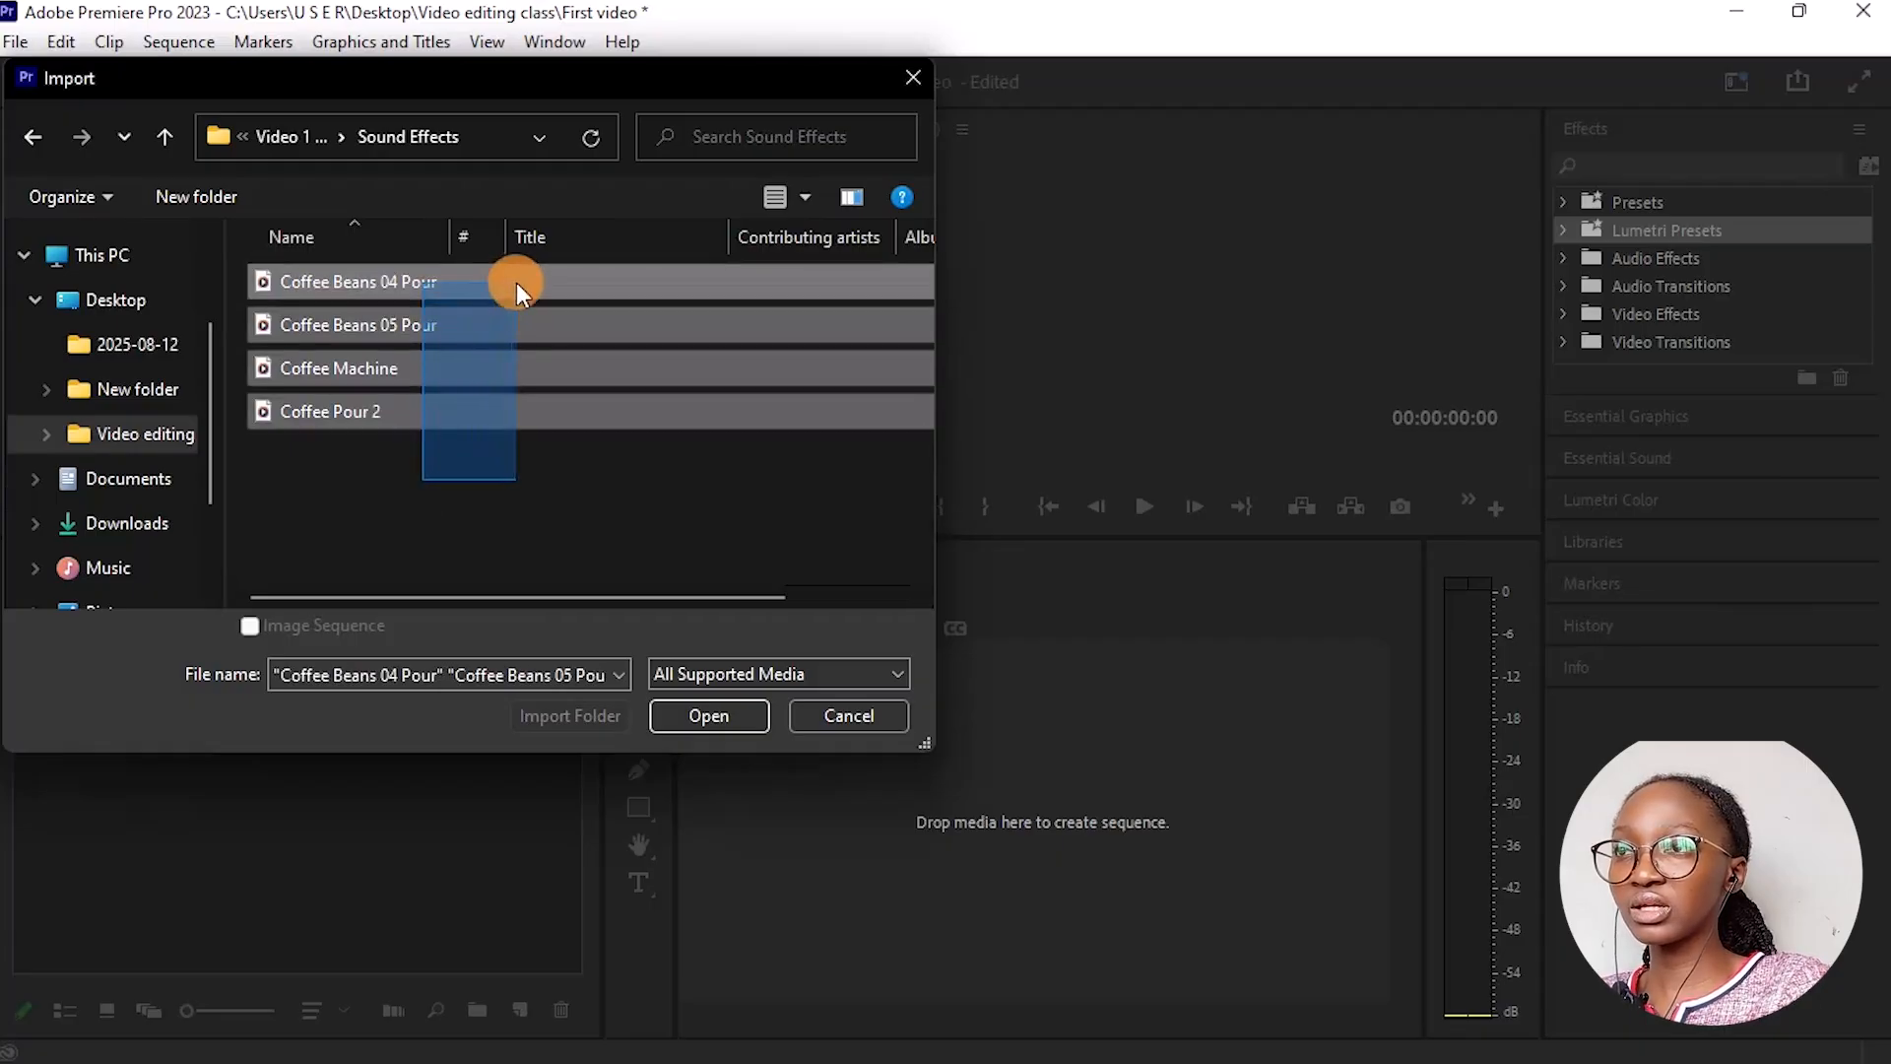
pyautogui.click(693, 717)
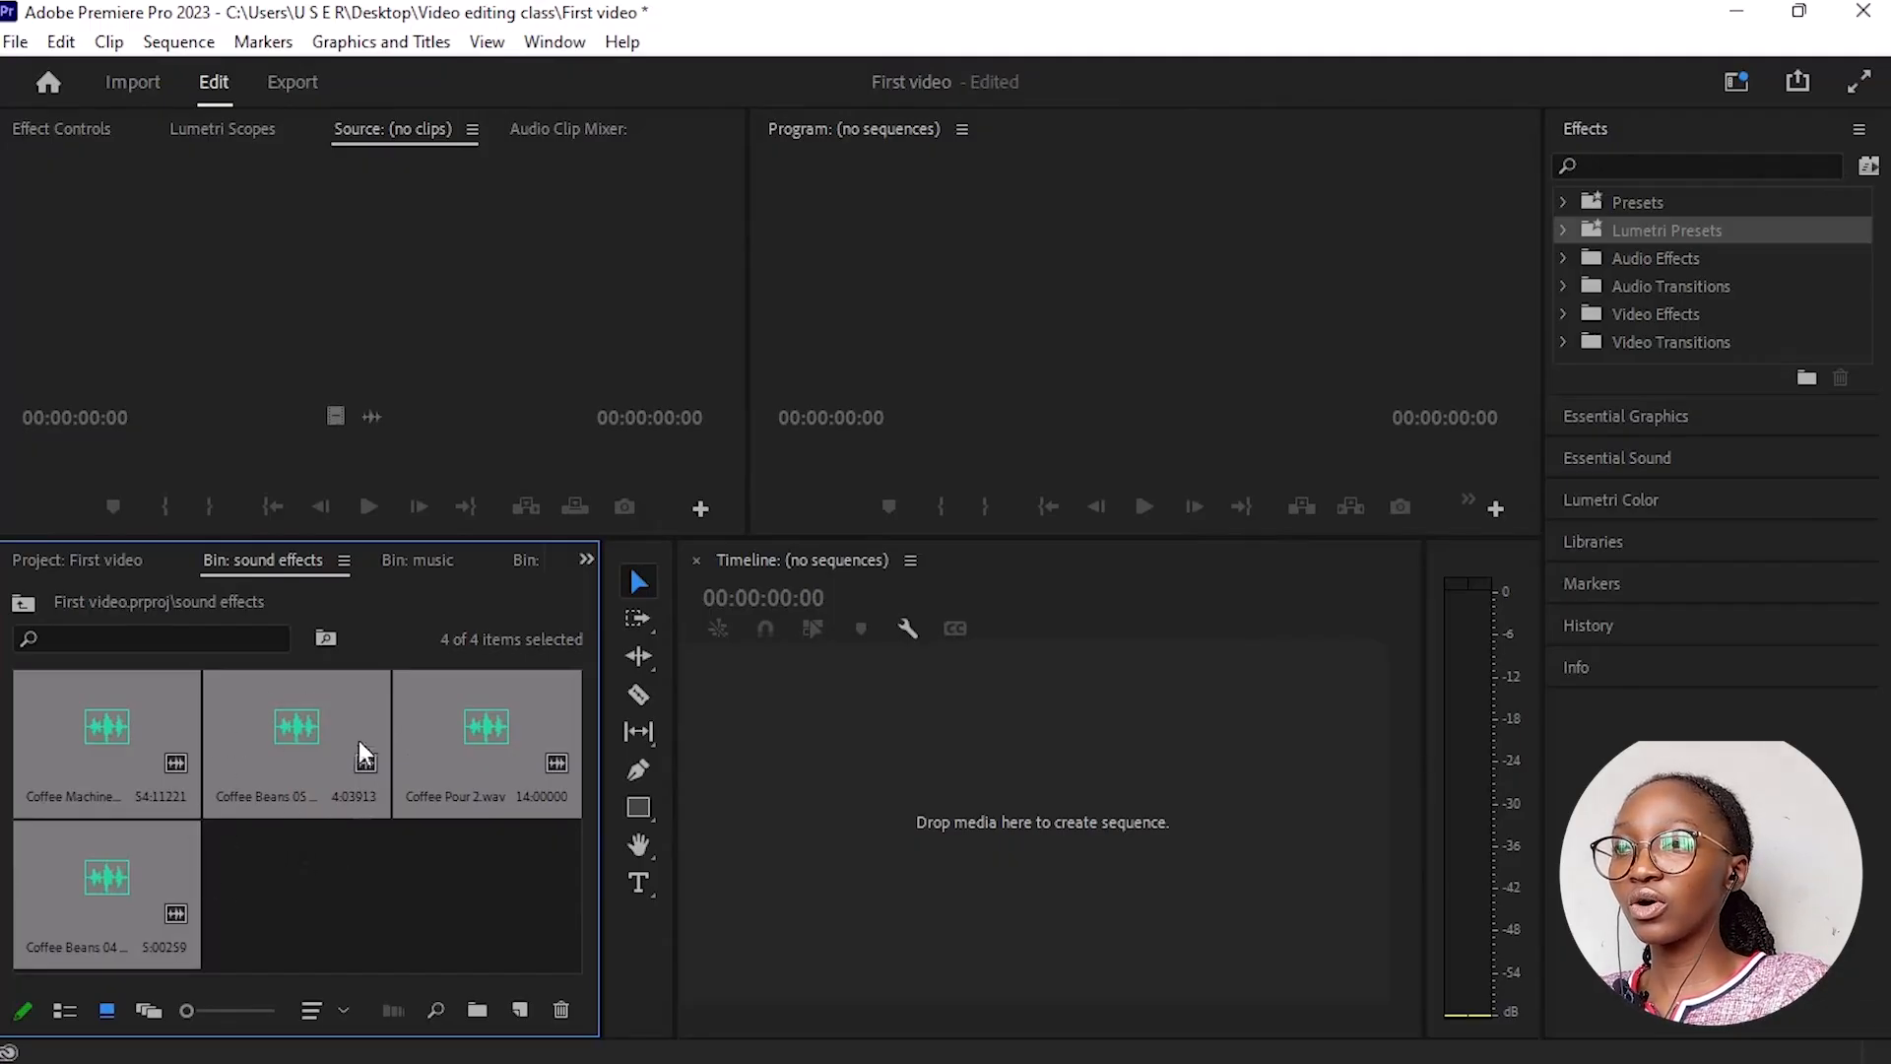
pyautogui.click(358, 851)
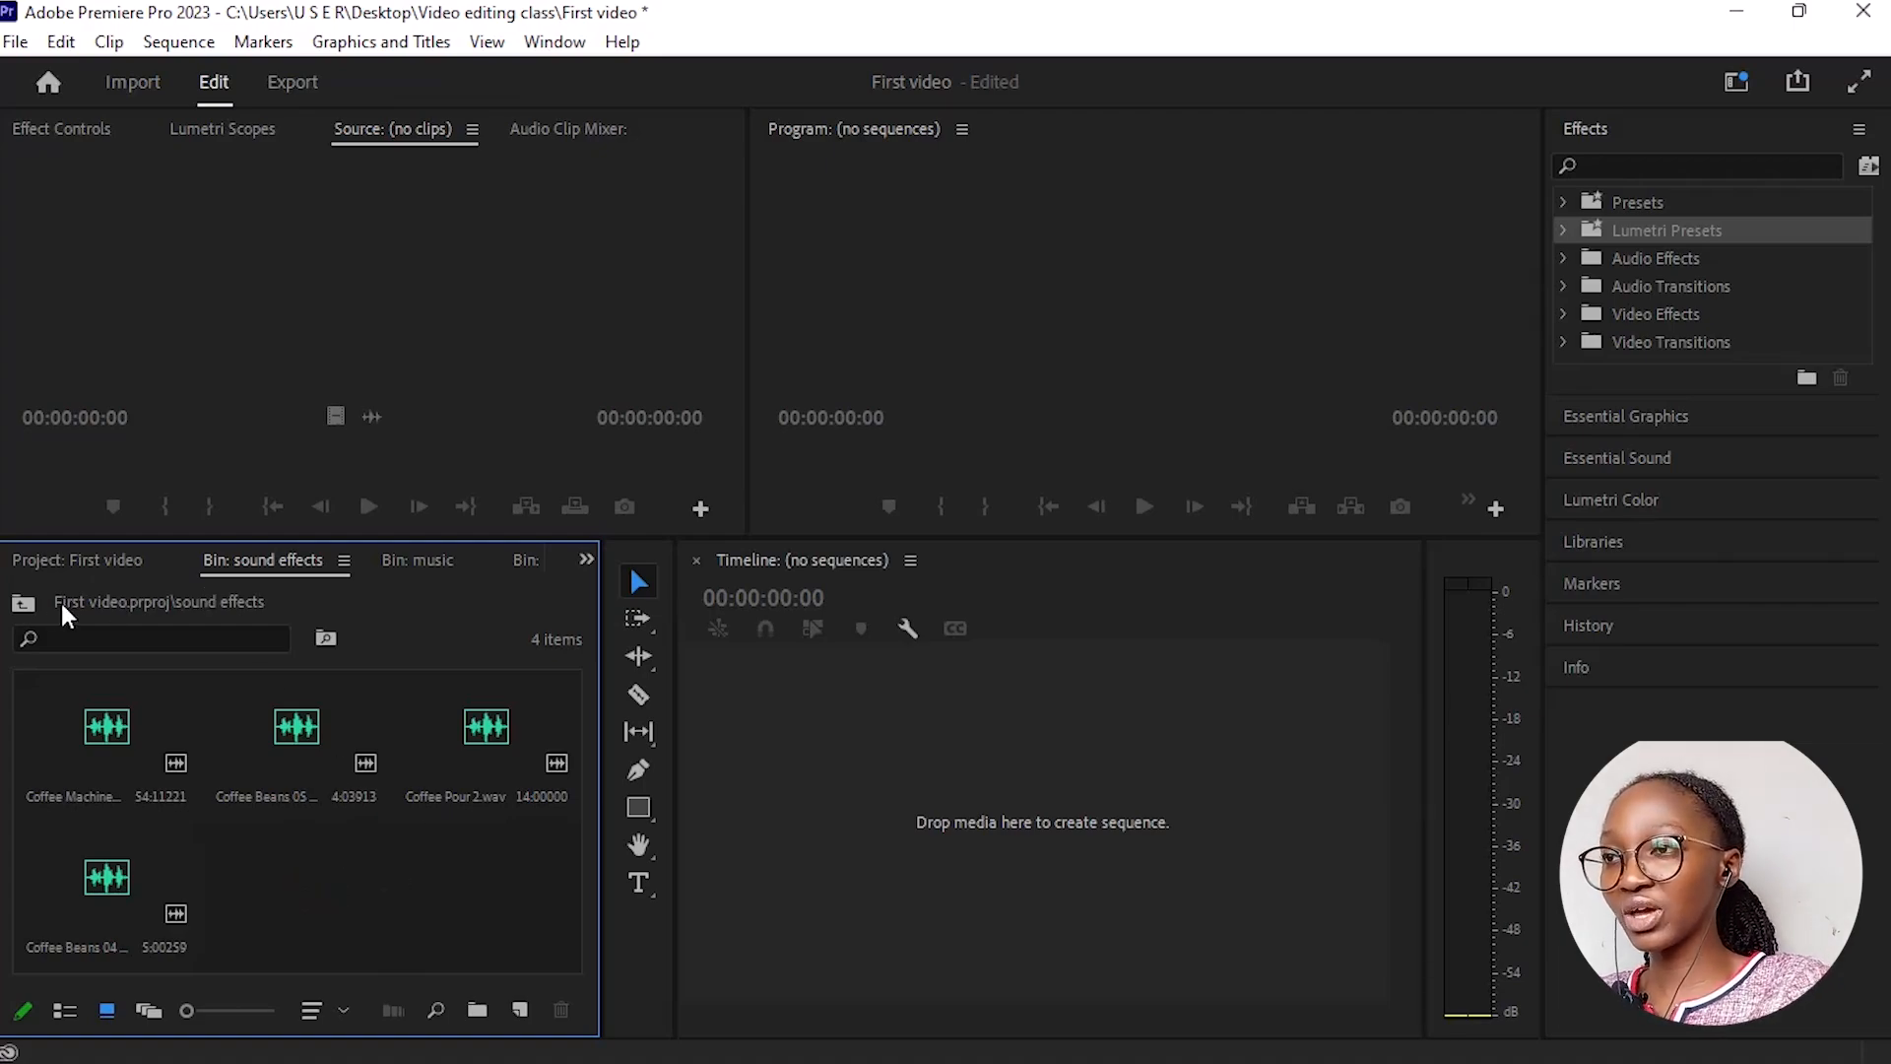
# Step: Return to the project's root level and open the footages bin
pyautogui.click(24, 600)
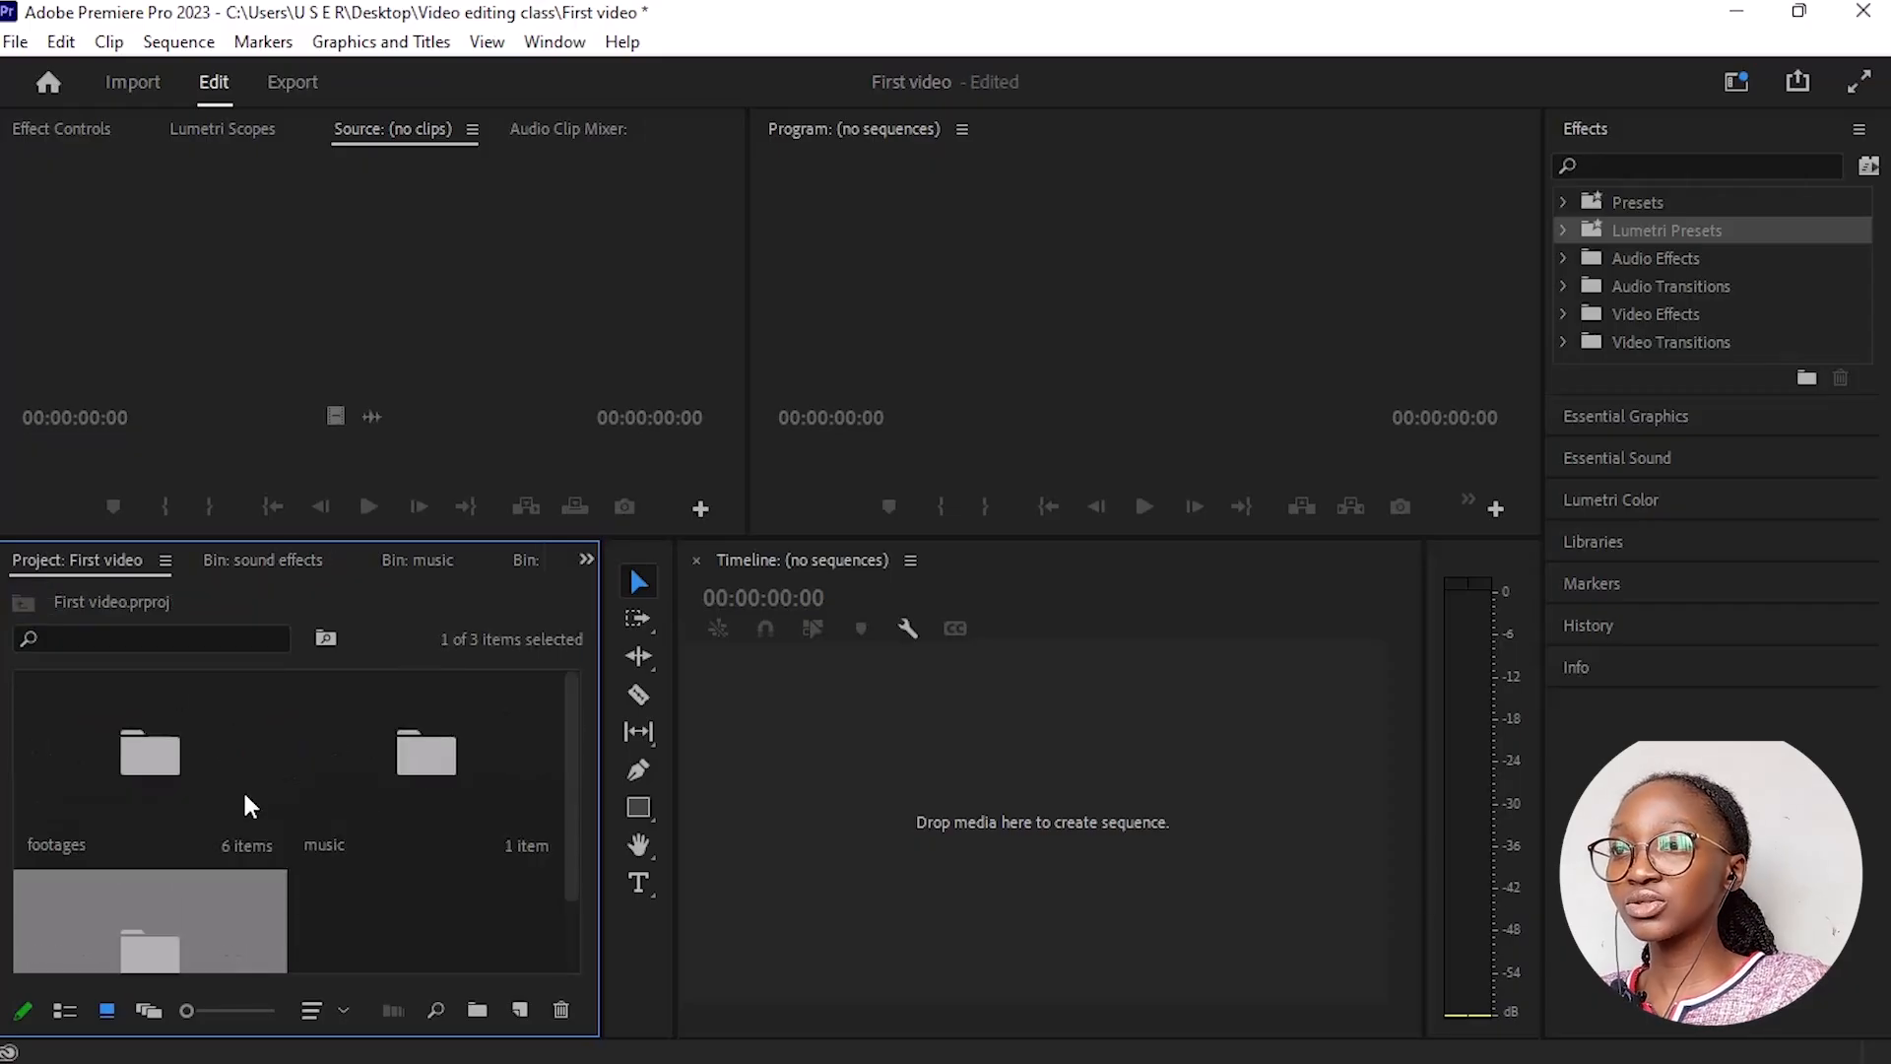
pyautogui.click(138, 793)
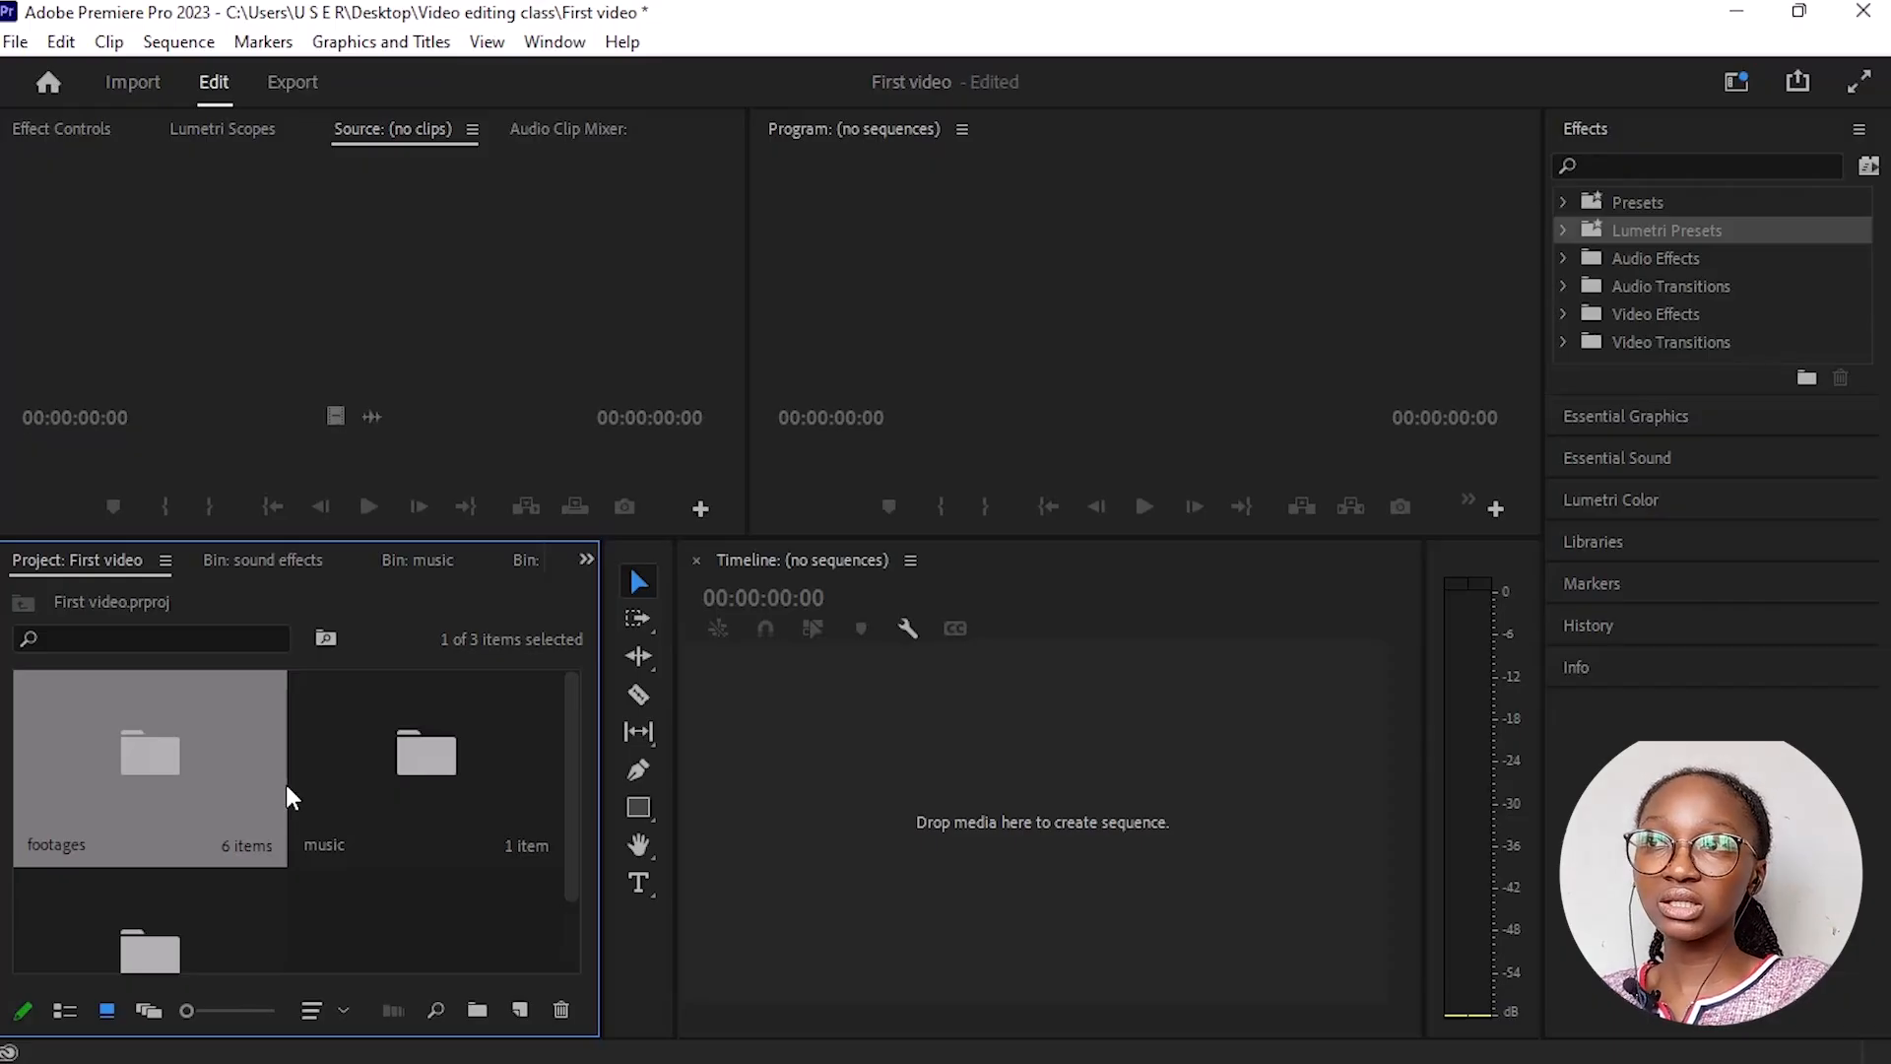
pyautogui.click(217, 301)
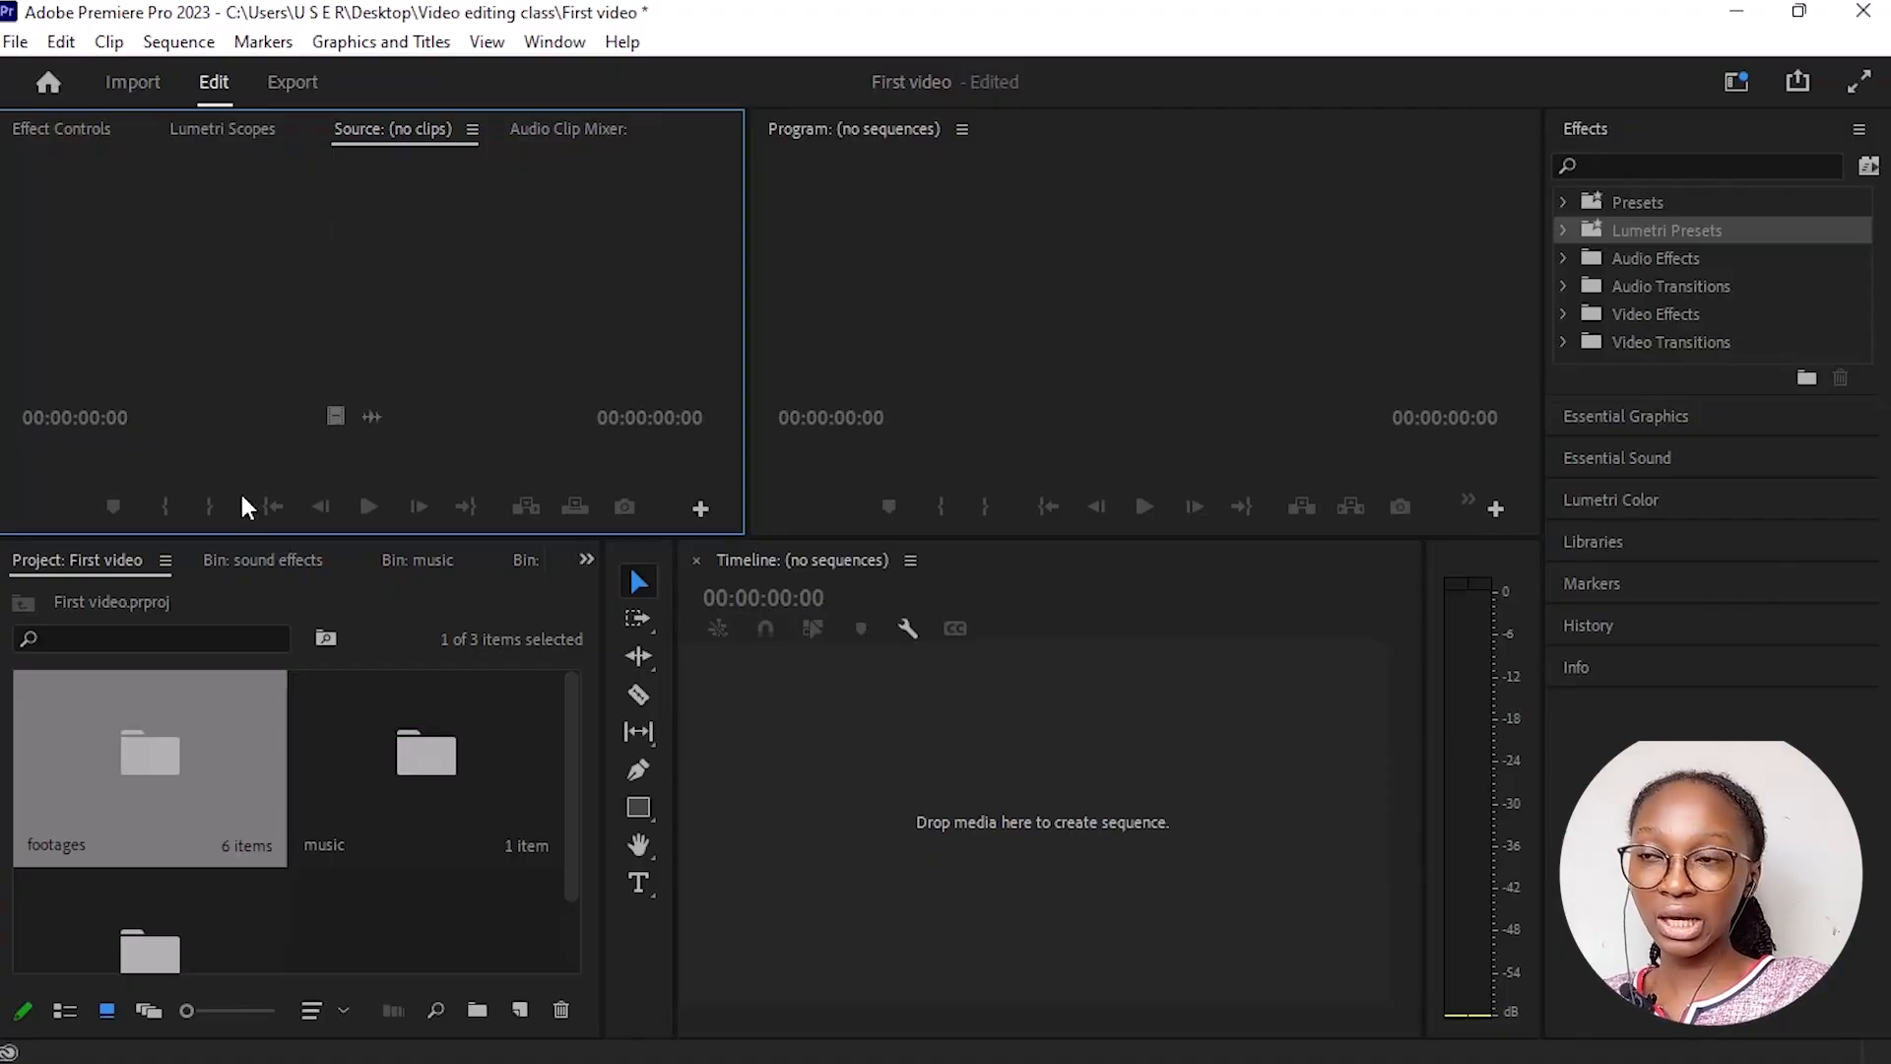
pyautogui.doubleClick(92, 735)
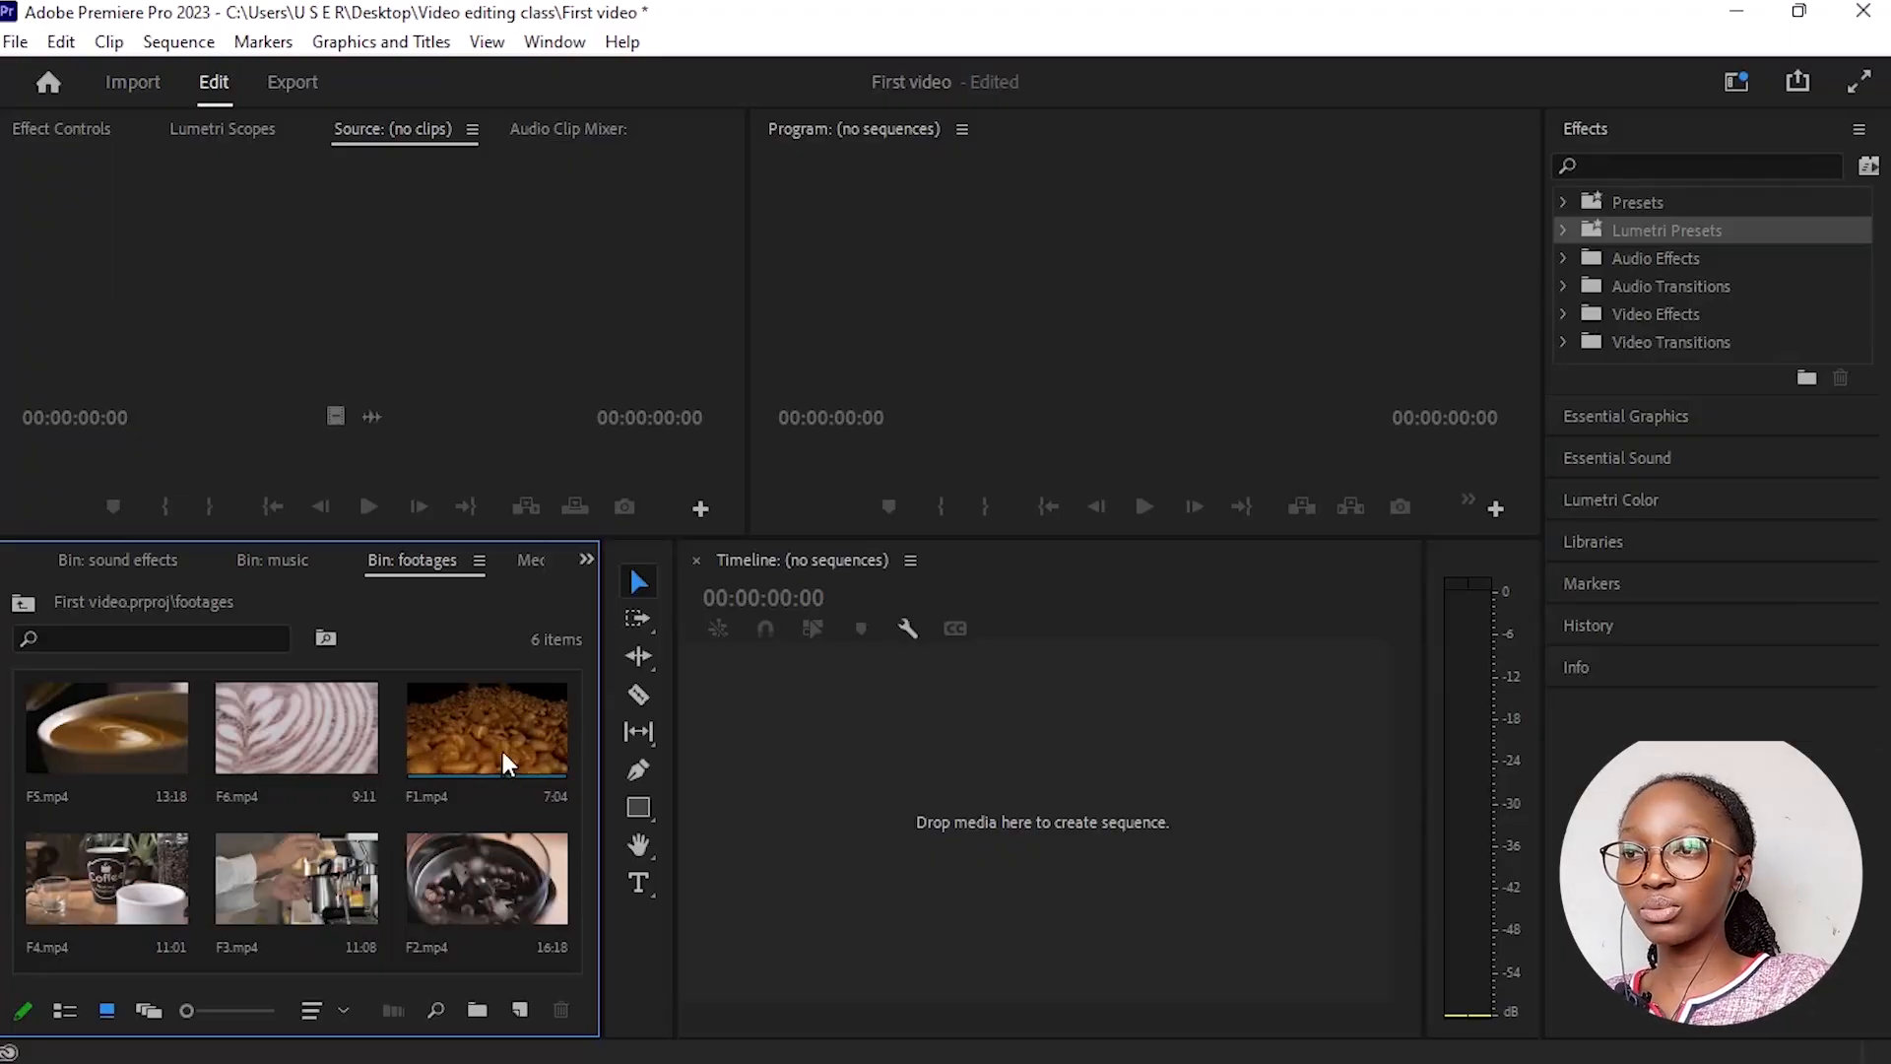
# Step: Preview F1.mp4 in the Source monitor and create a new sequence from it in the empty timeline
pyautogui.click(474, 743)
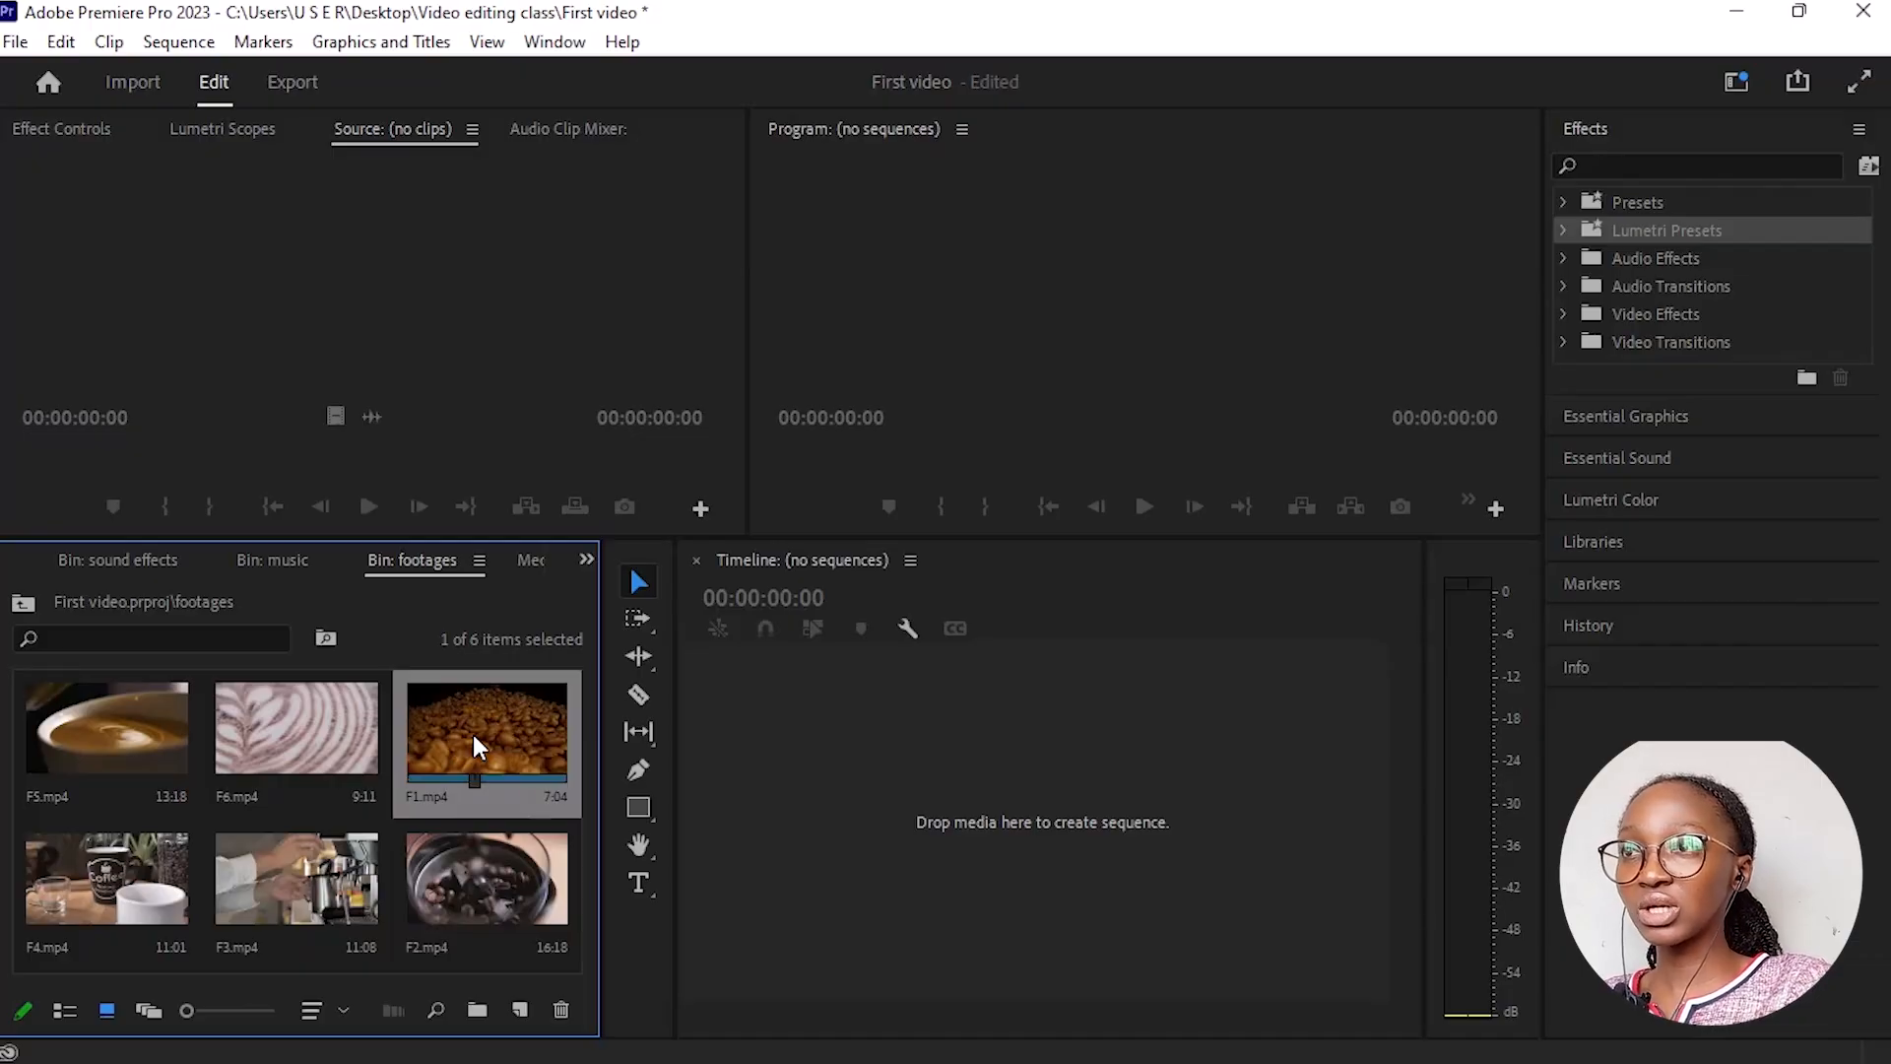
pyautogui.doubleClick(472, 736)
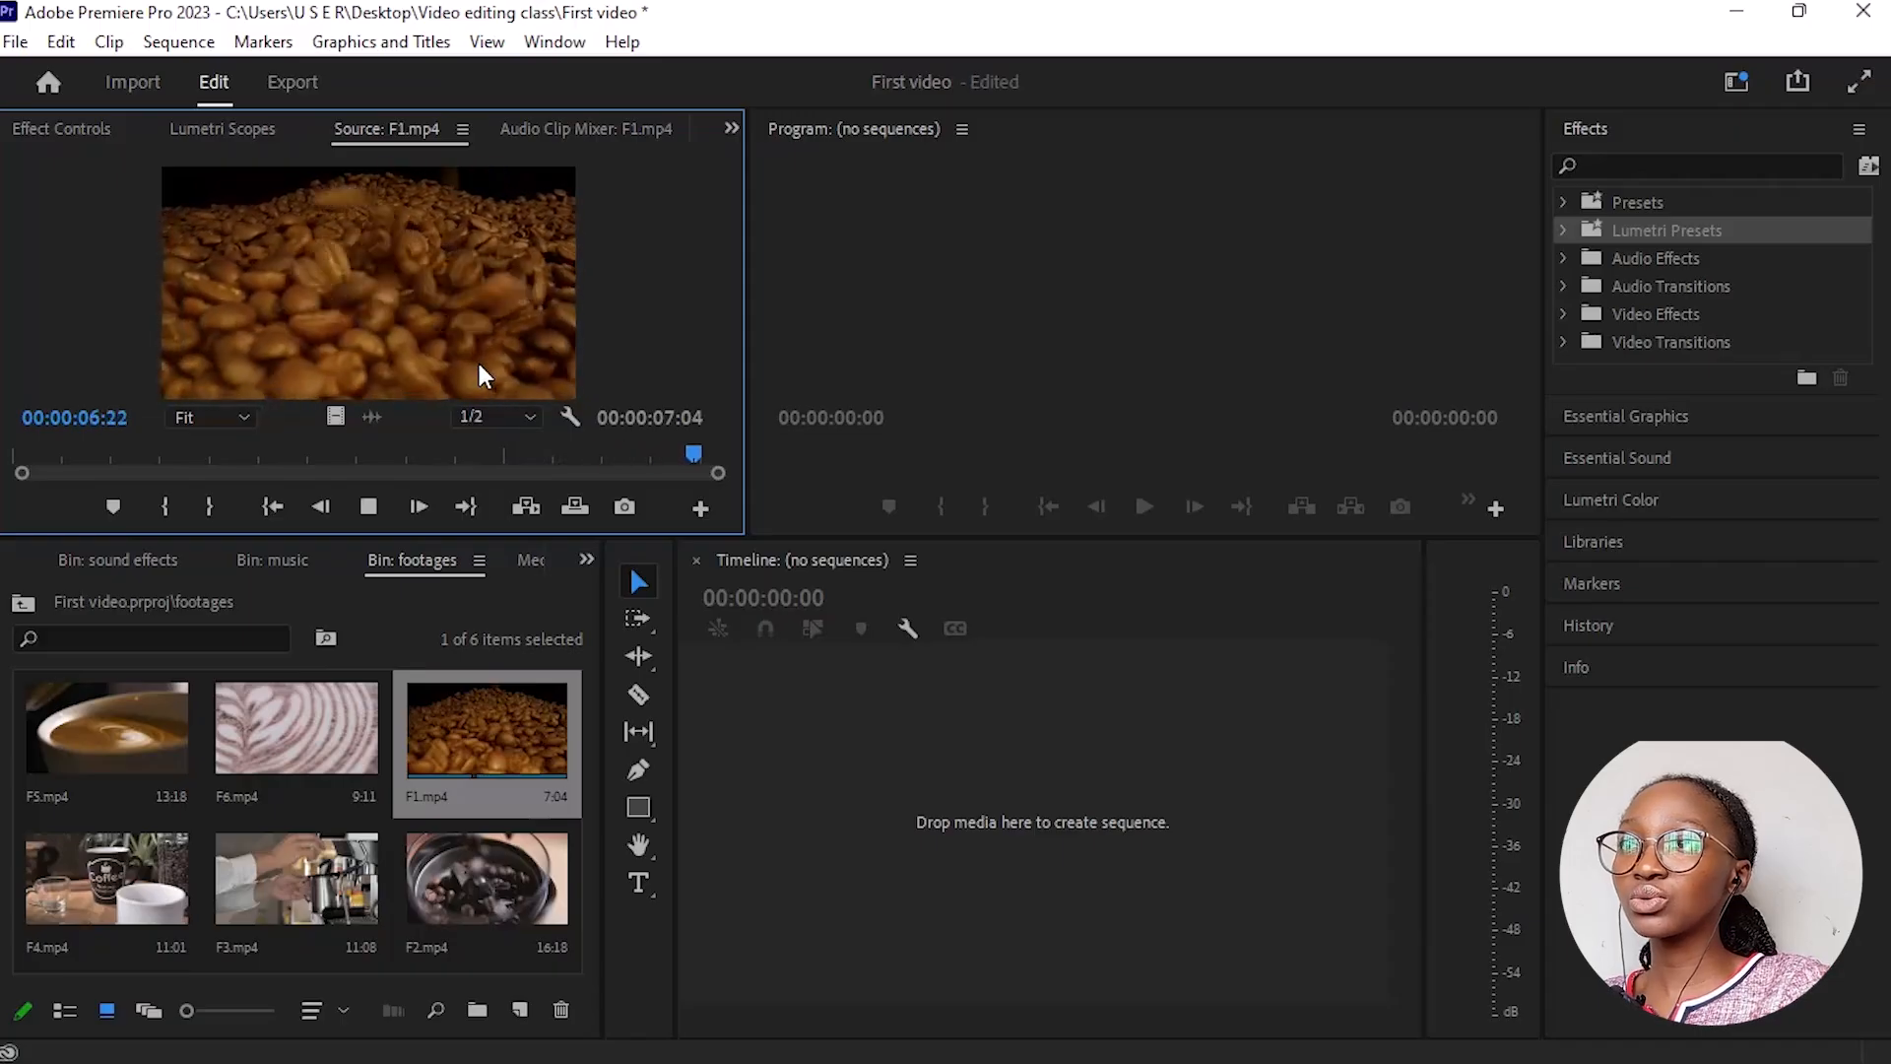
pyautogui.click(366, 507)
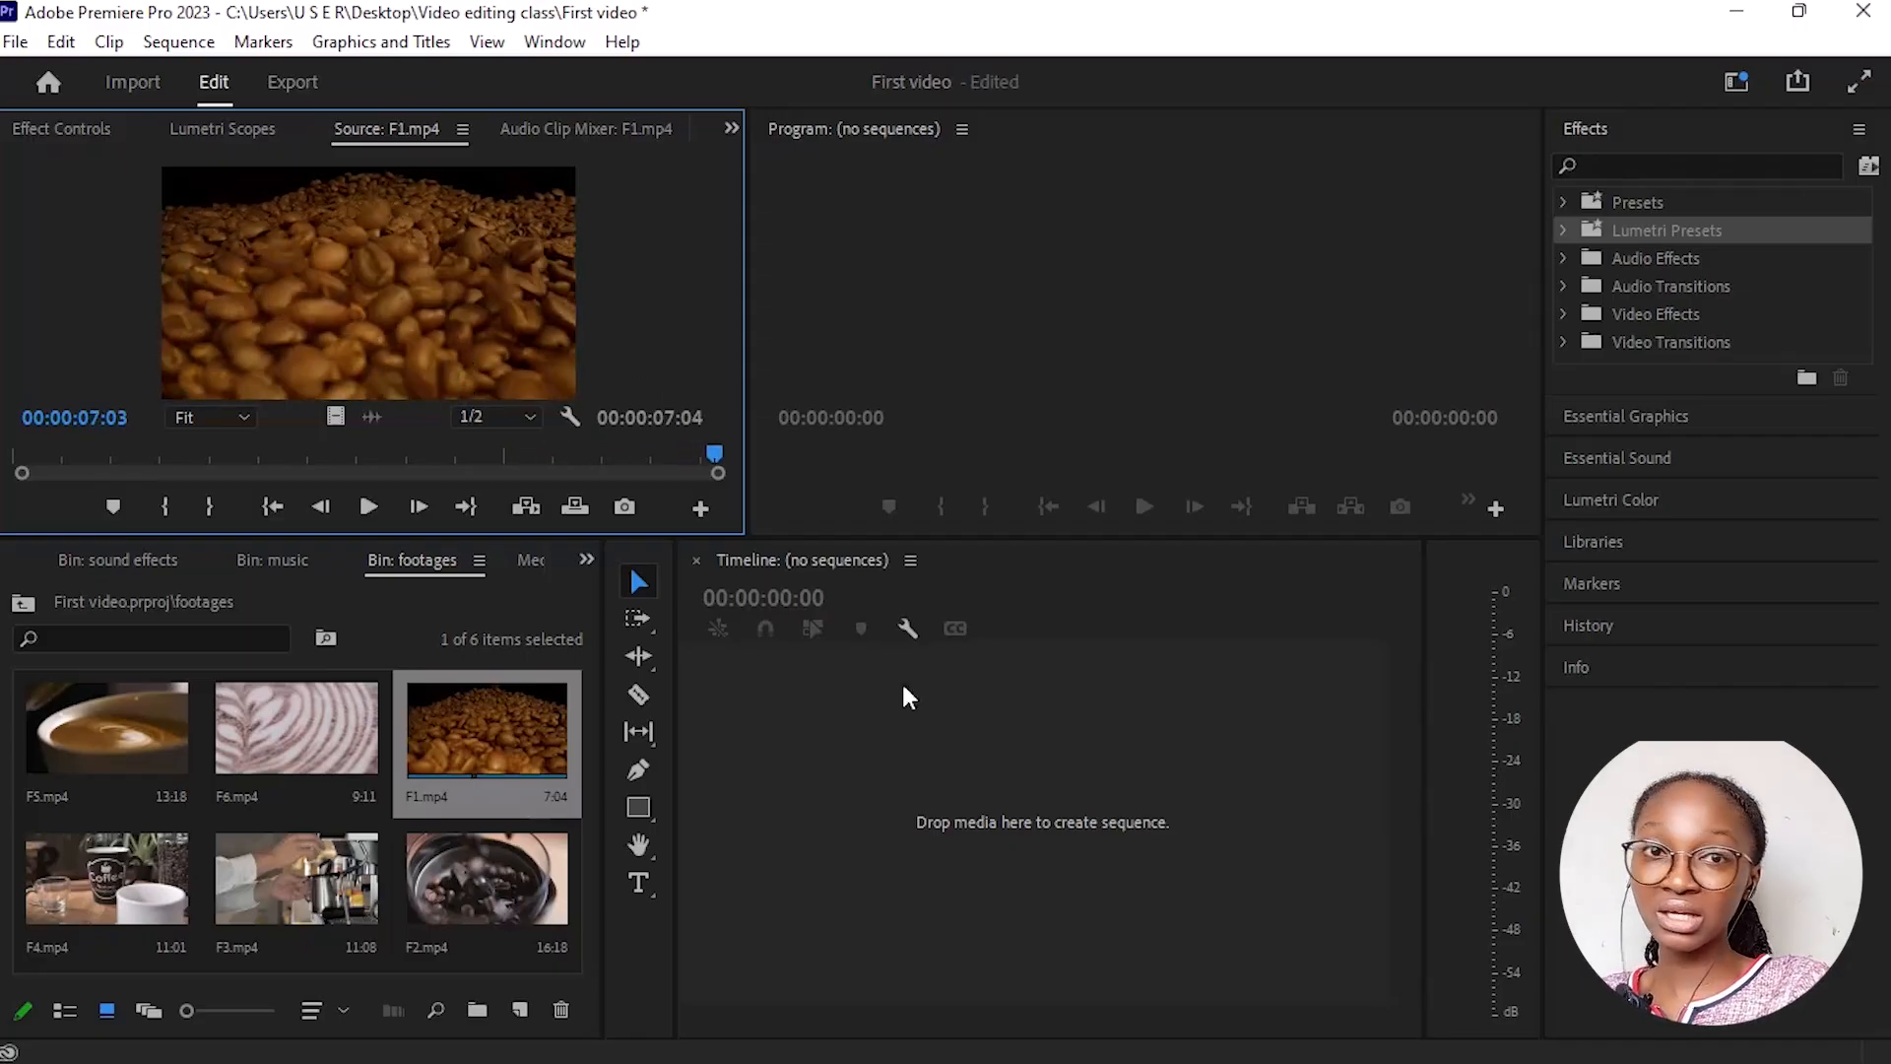
pyautogui.moveTo(303, 299); pyautogui.dragTo(951, 801)
# Step: Try placing a second copy of F1.mp4 on track V2, a little past the end of the first clip
pyautogui.click(528, 767)
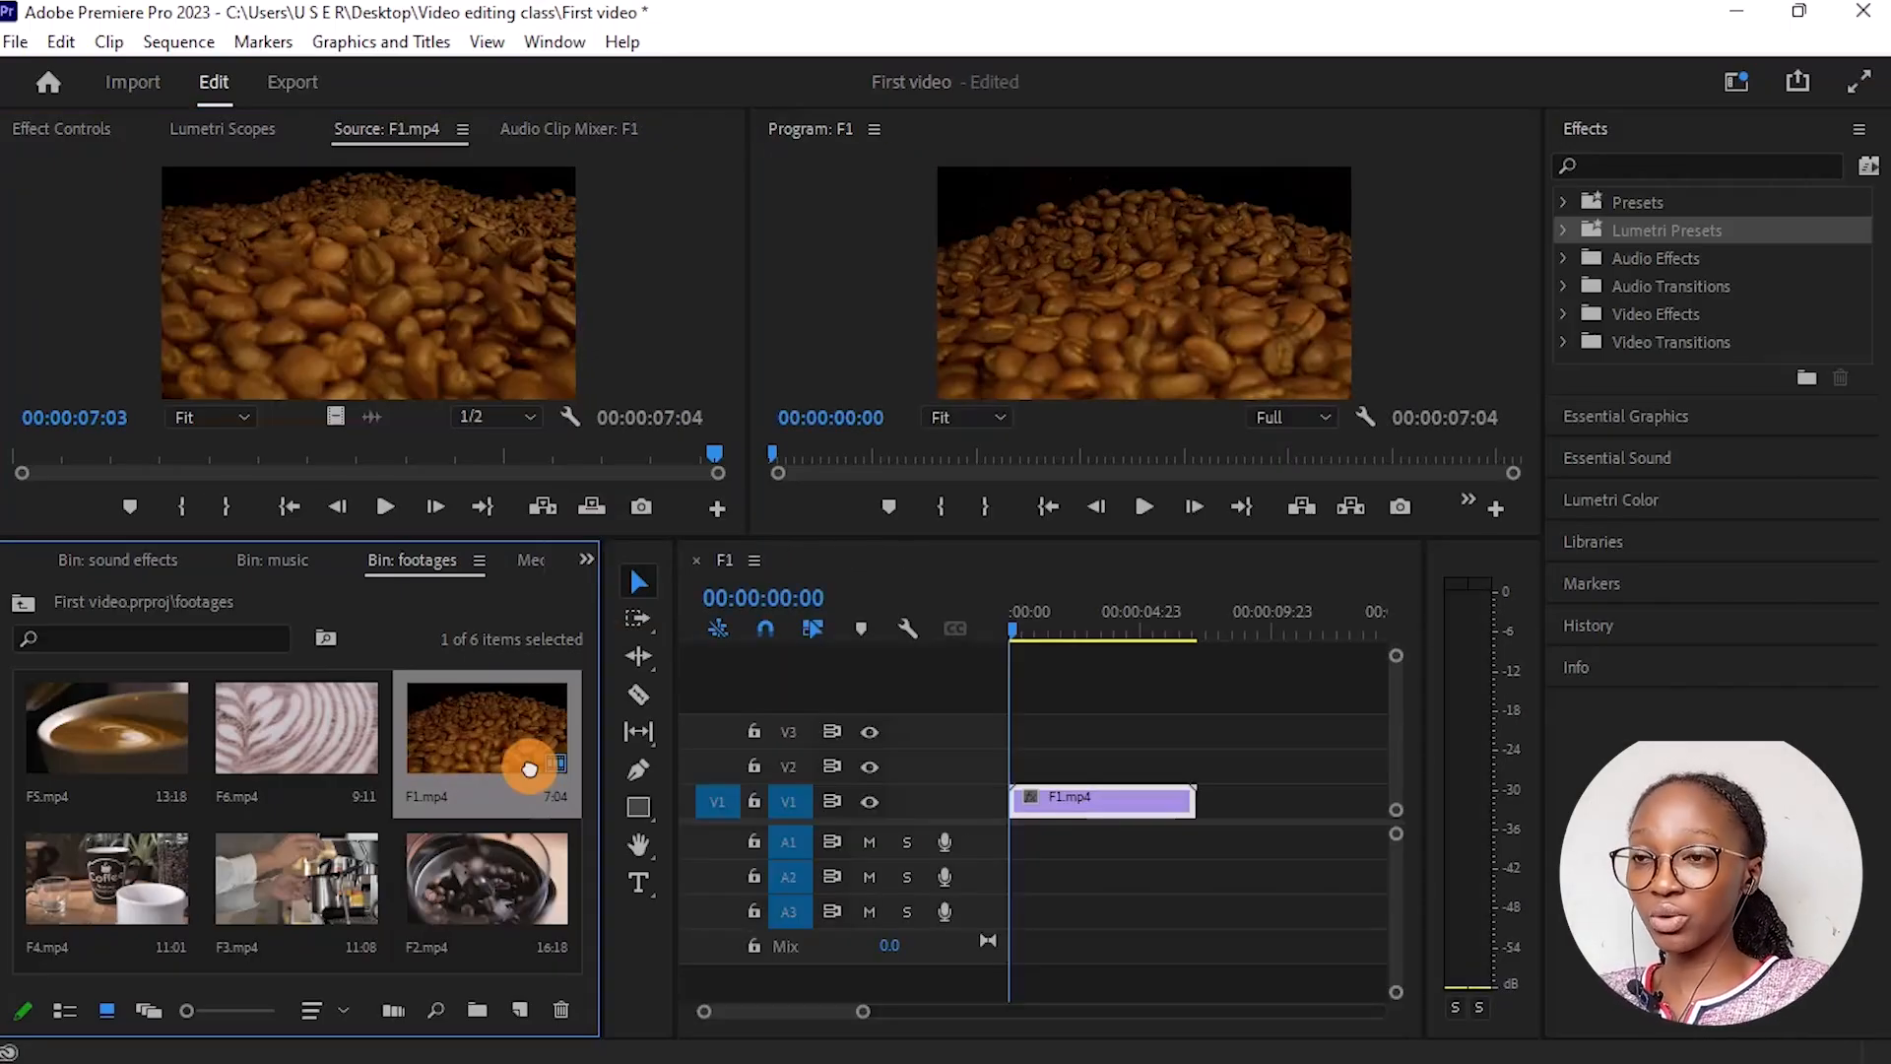
pyautogui.moveTo(529, 767); pyautogui.dragTo(1237, 778)
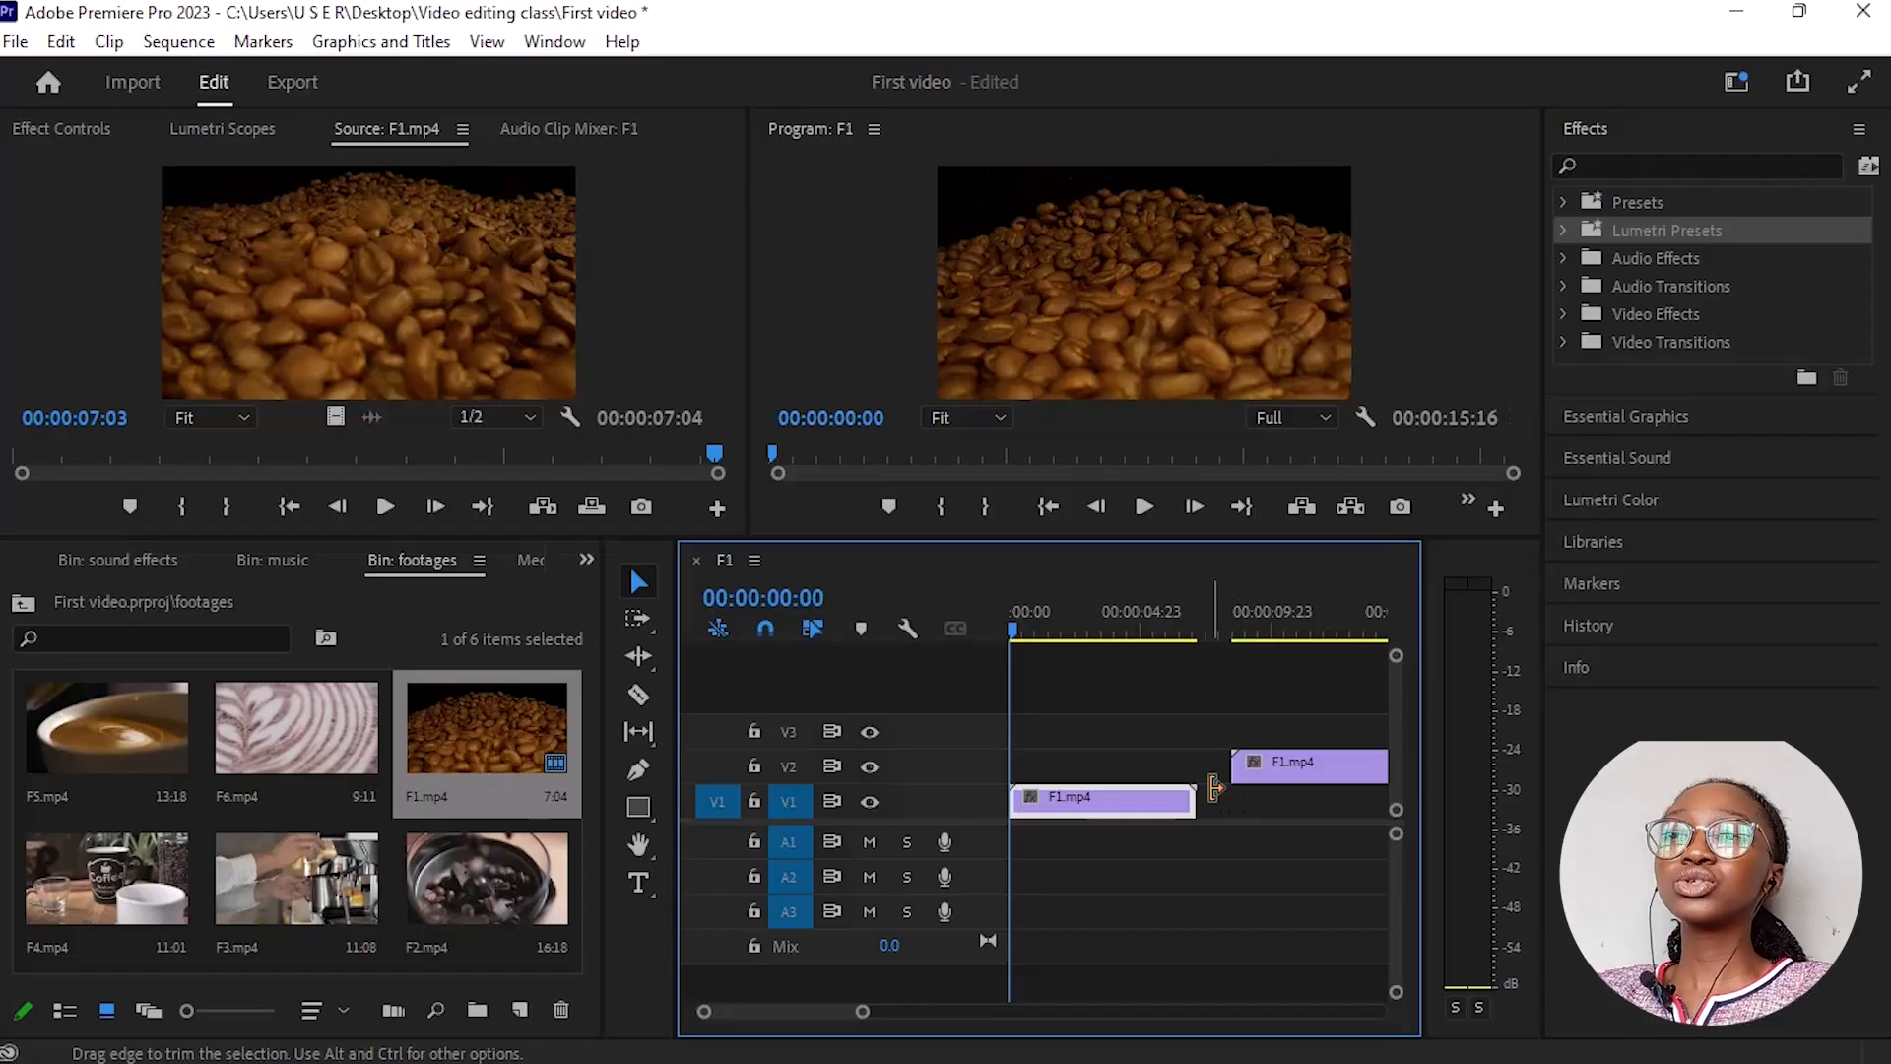
pyautogui.hotkey('ctrl', 'z')
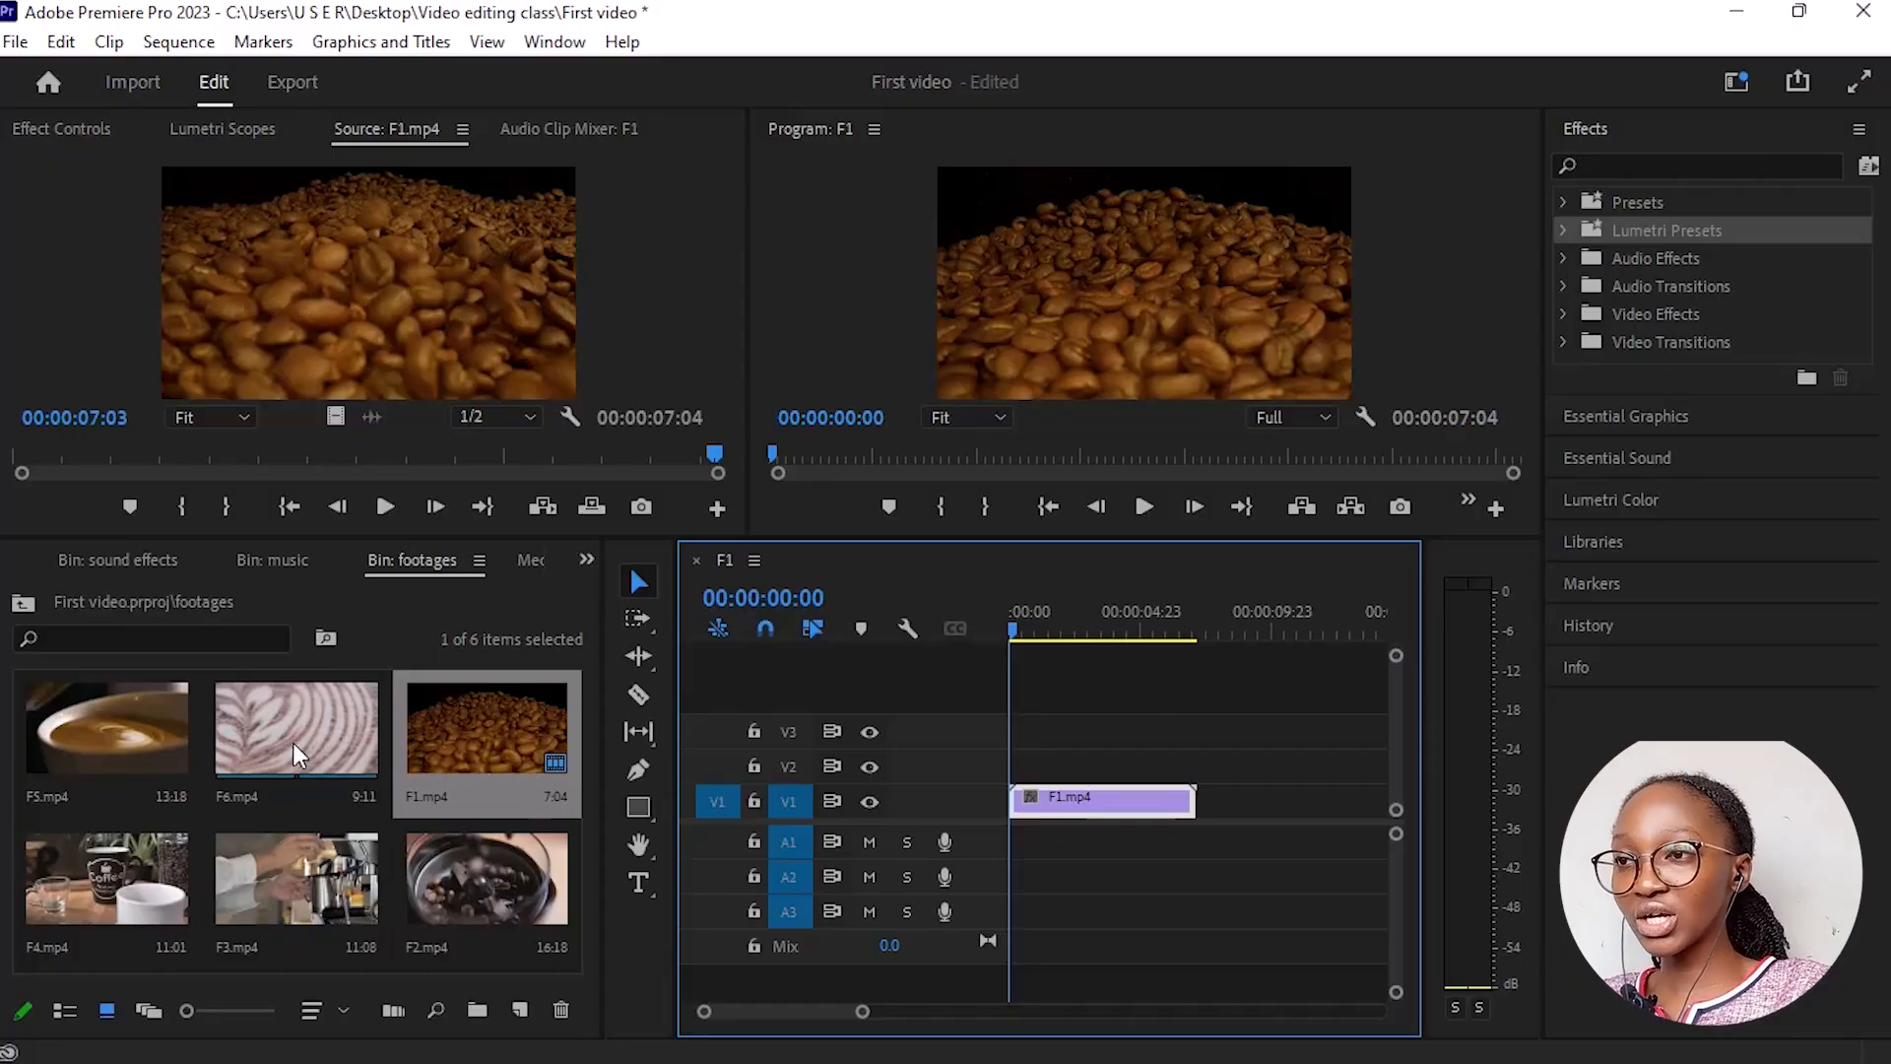
# Step: Try placing F6.mp4 after F1.mp4 on V1 and F3.mp4 above F1.mp4 on V2, and undo both placements
pyautogui.moveTo(271, 729); pyautogui.dragTo(1241, 791)
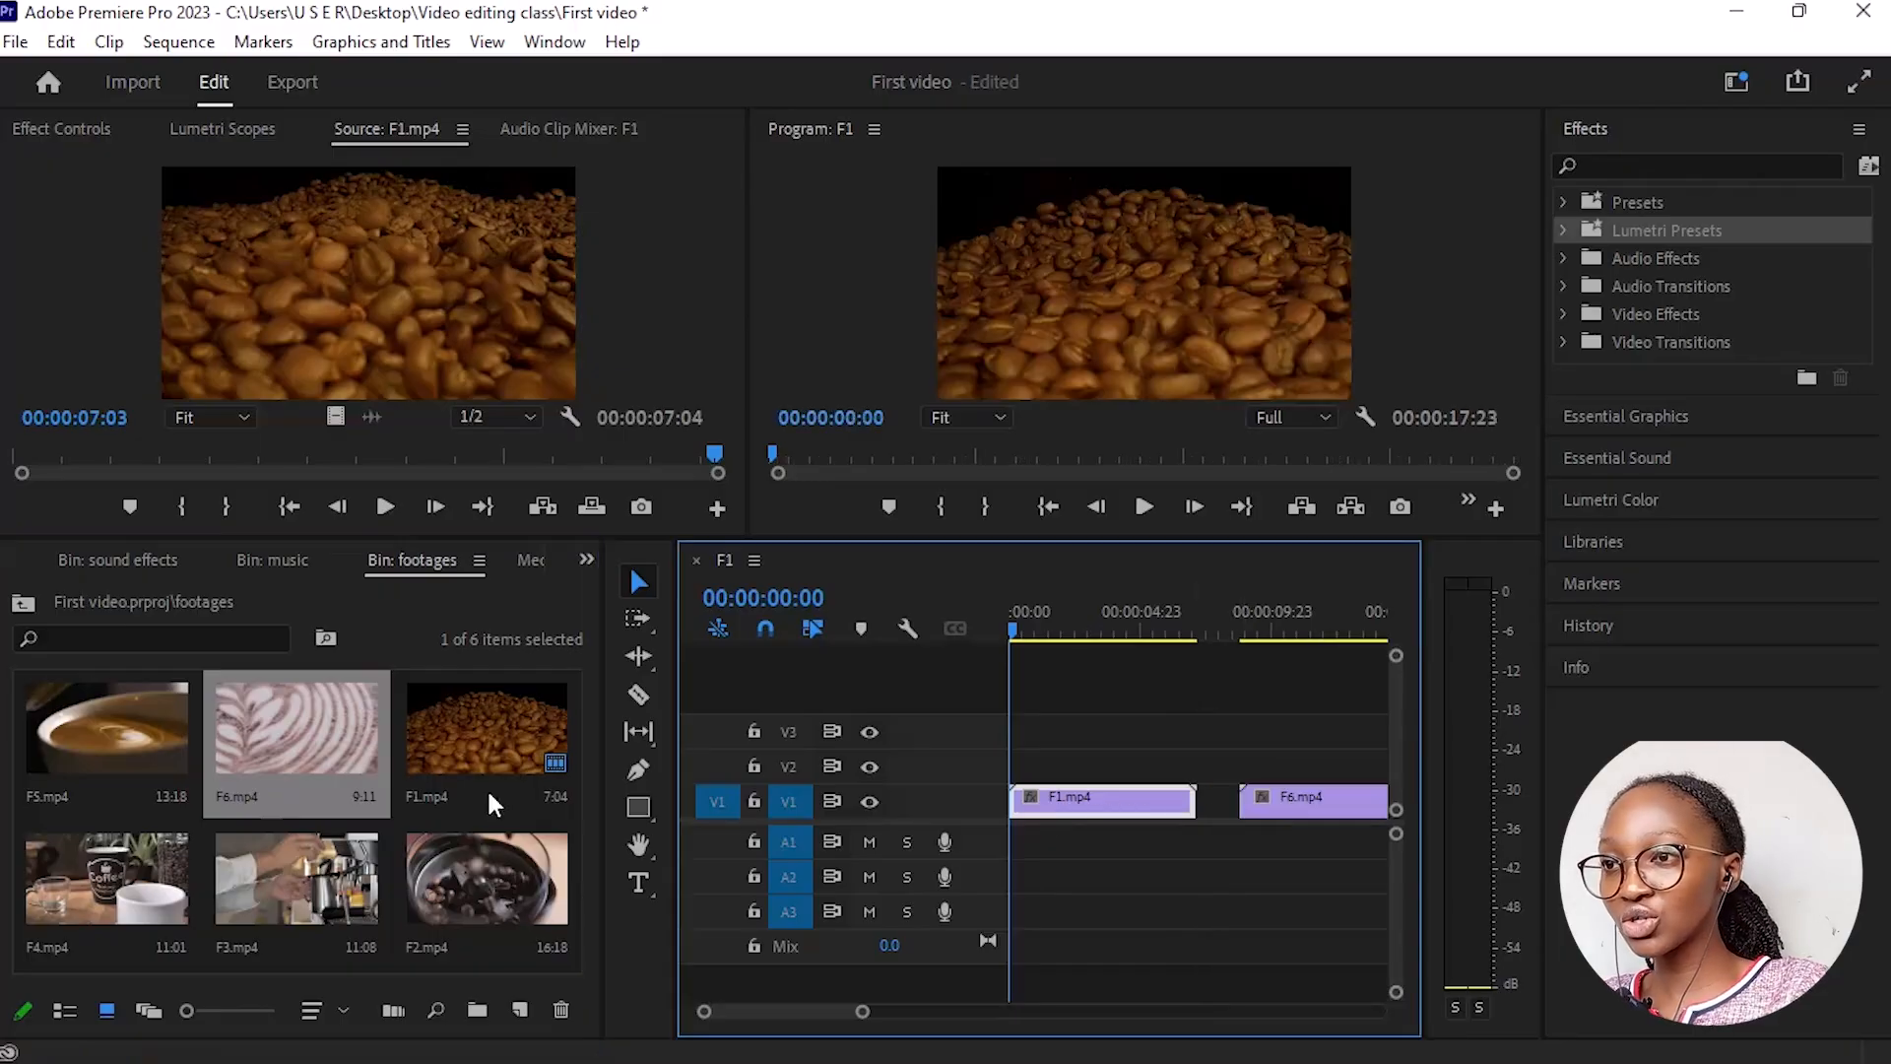
pyautogui.moveTo(325, 845); pyautogui.dragTo(1011, 759)
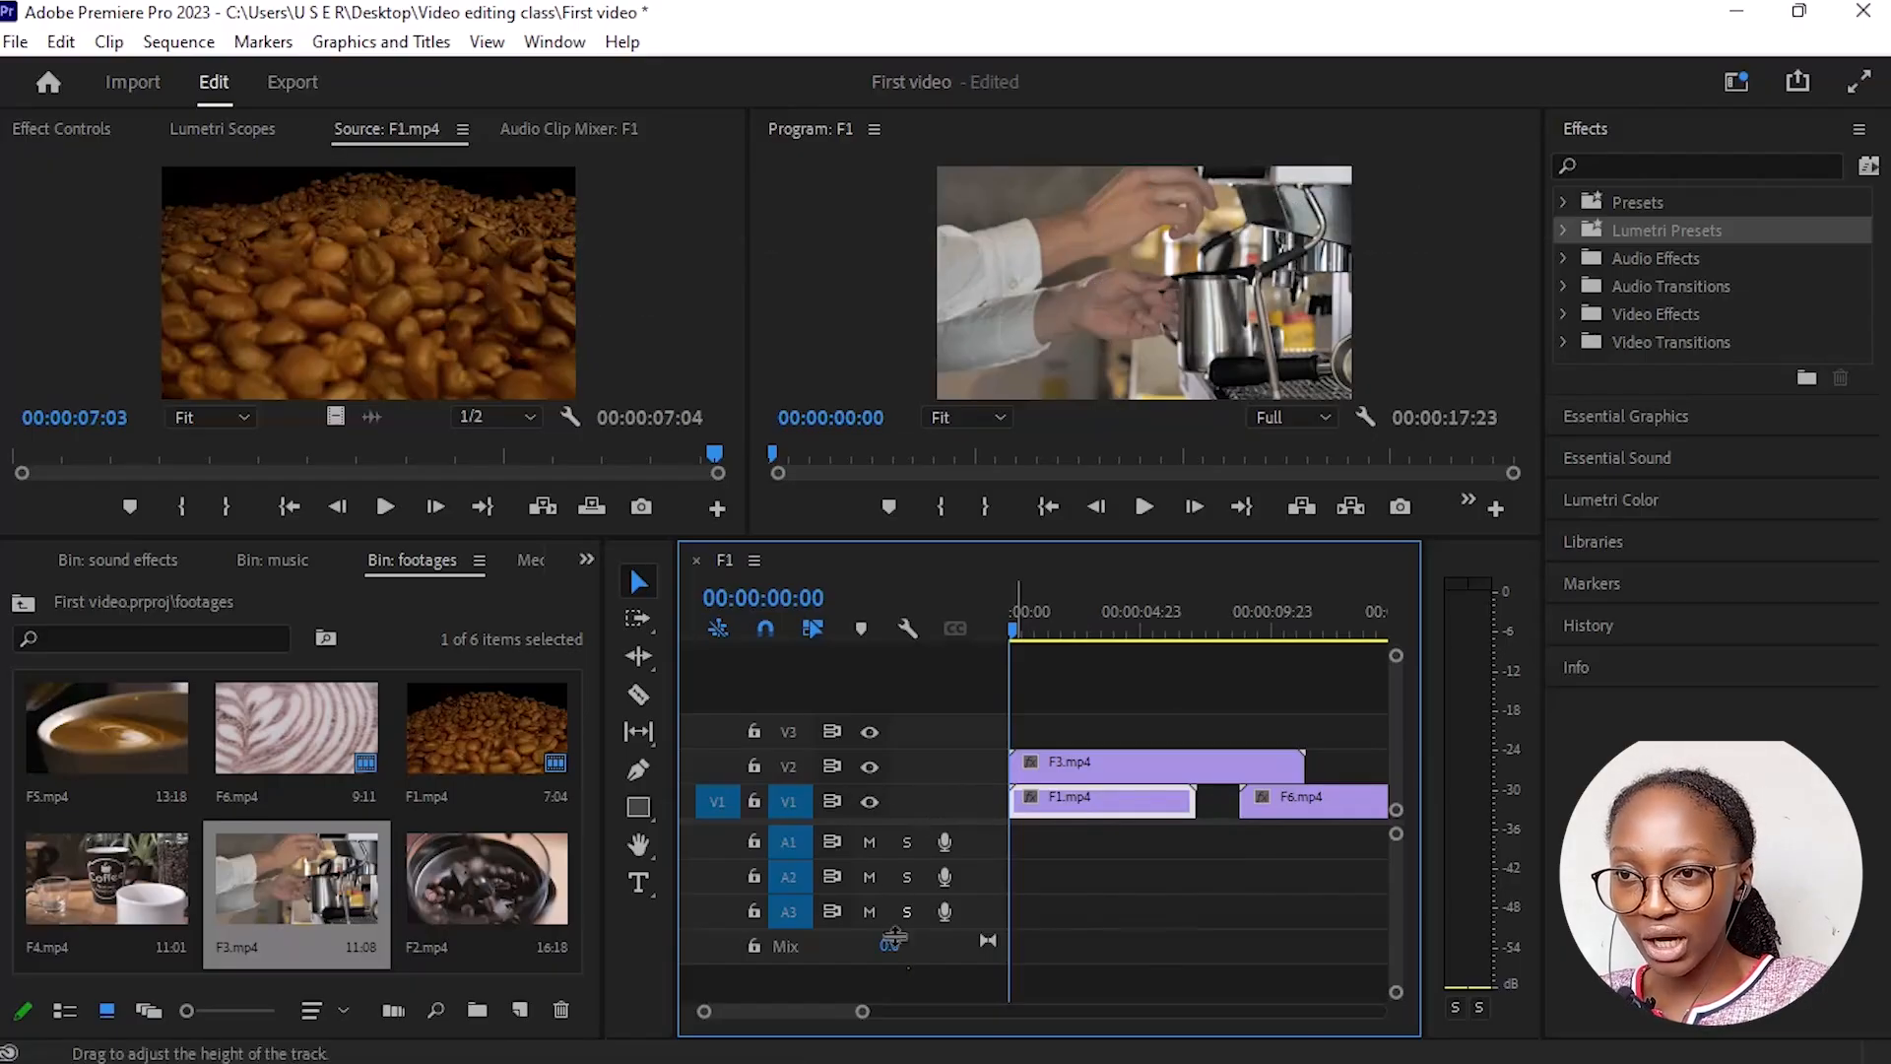
pyautogui.moveTo(864, 1012); pyautogui.dragTo(960, 1019)
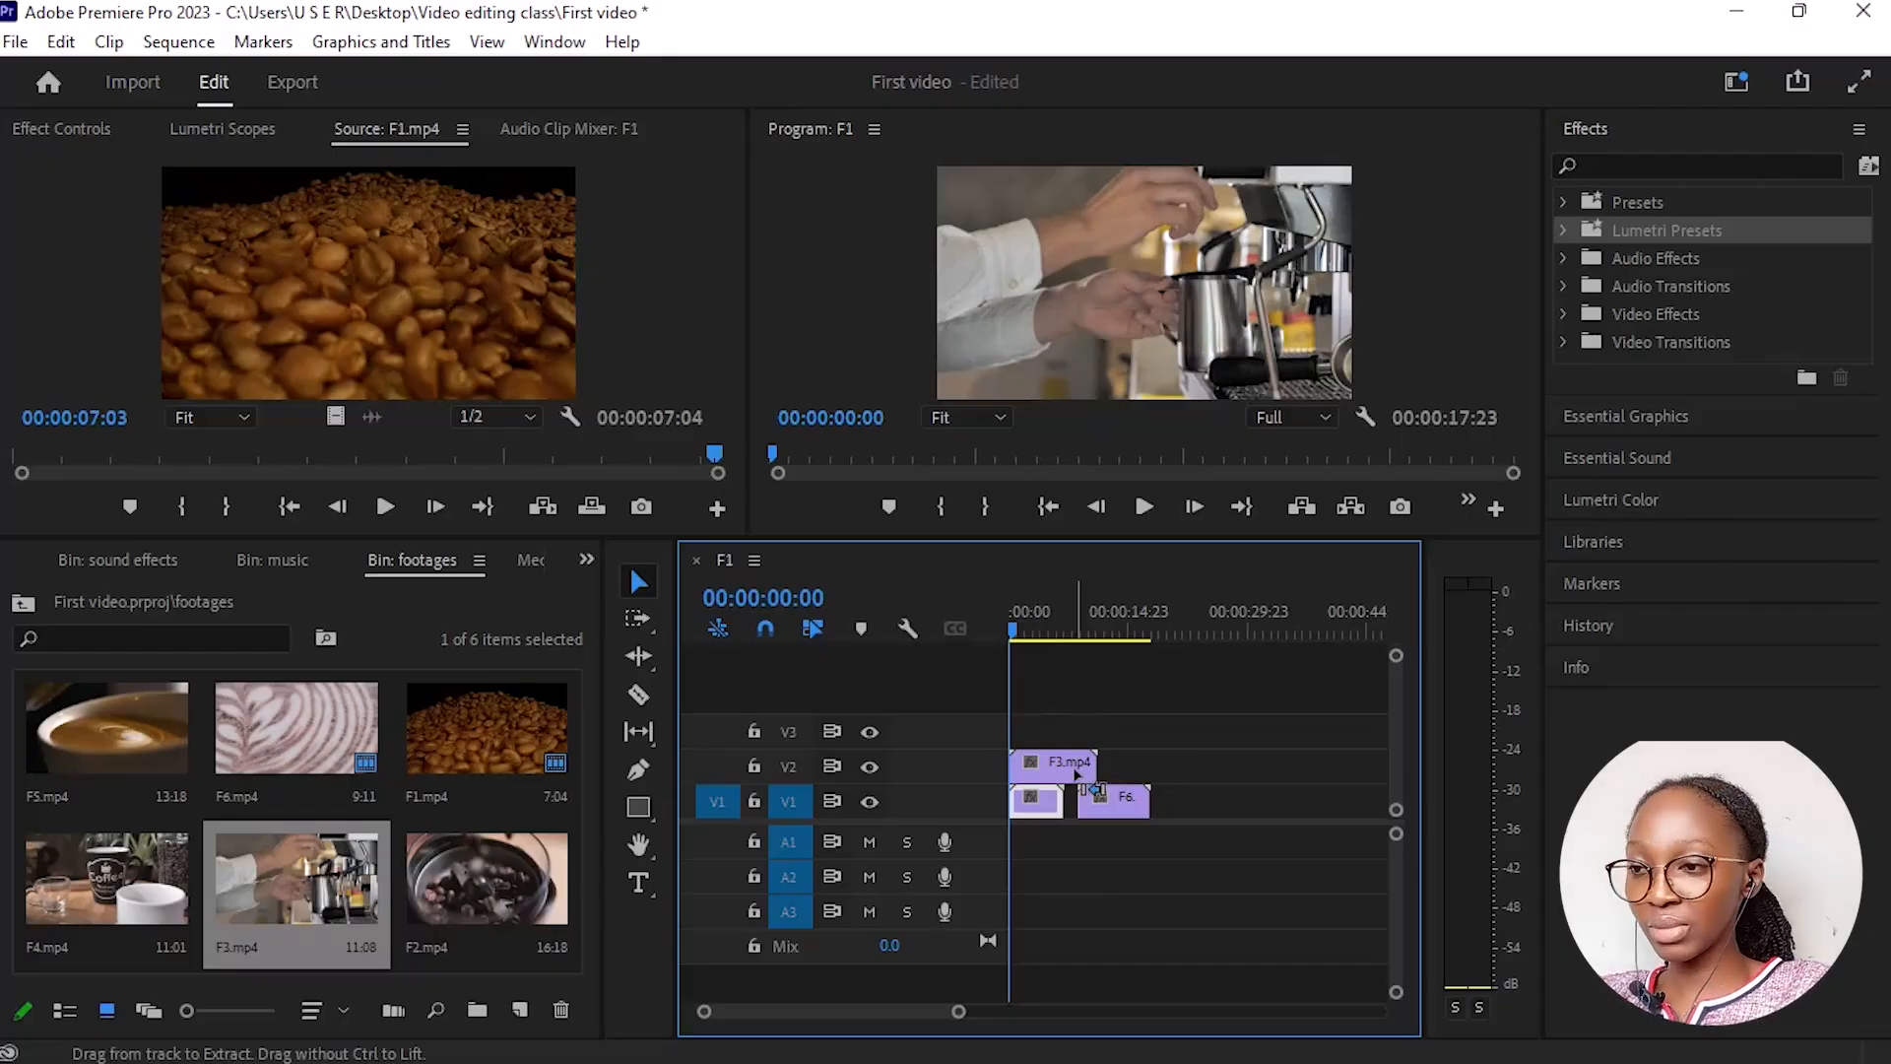
pyautogui.hotkey('ctrl', 'z')
pyautogui.hotkey('ctrl', 'z')
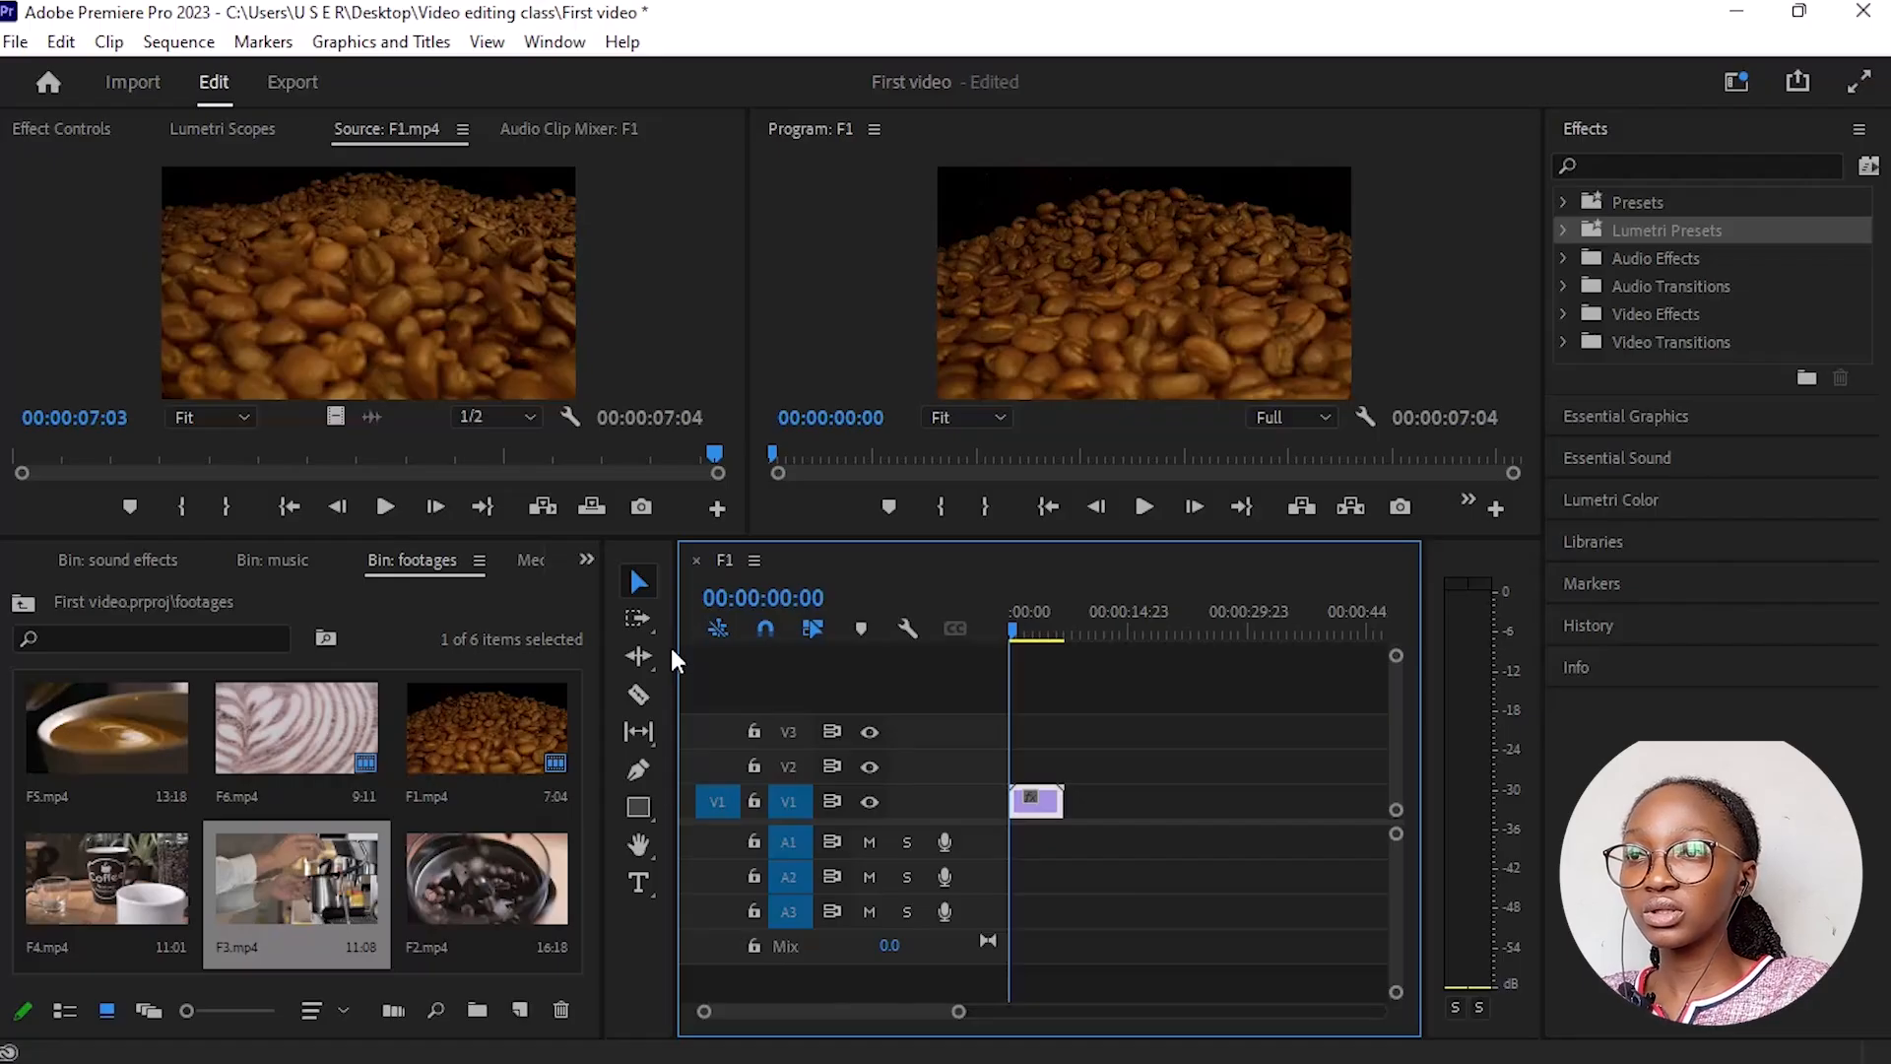
# Step: Add F4.mp4 directly after F1.mp4 on V1 and play part of each clip in the sequence
pyautogui.moveTo(673, 667); pyautogui.dragTo(611, 722)
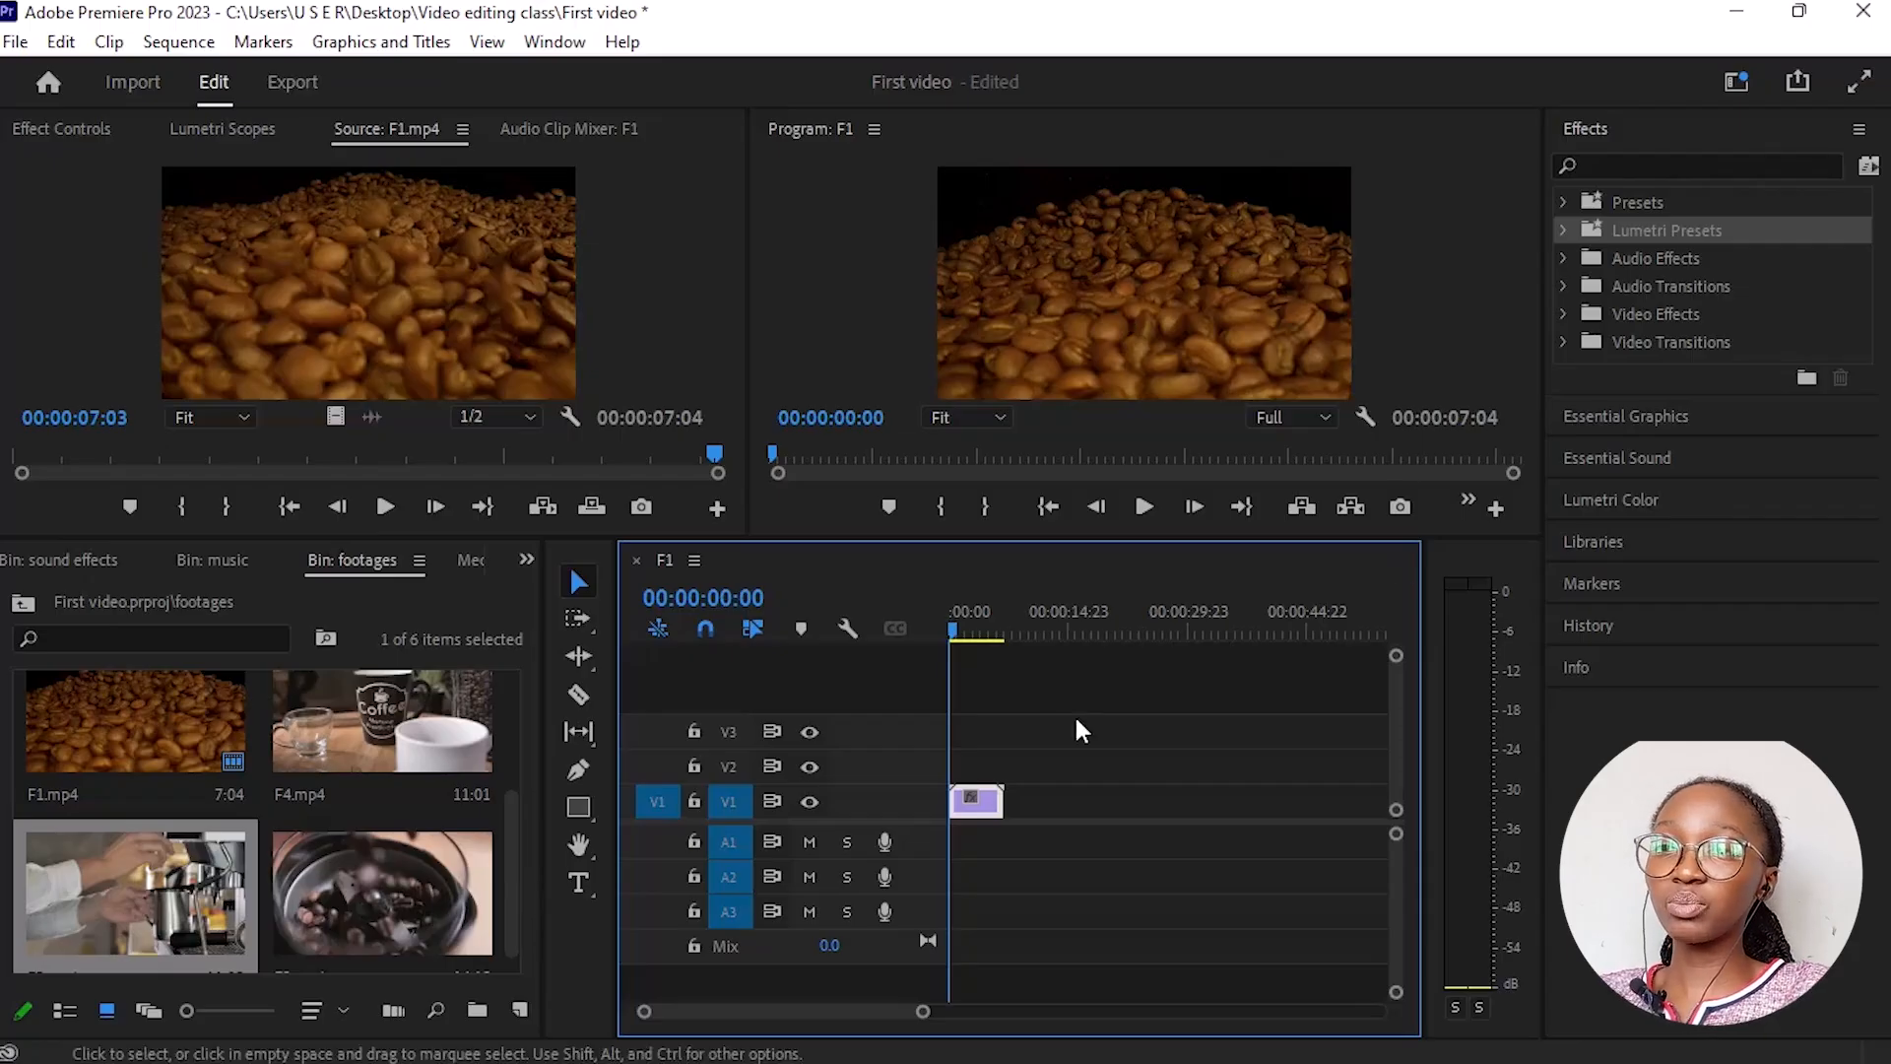
pyautogui.press('space')
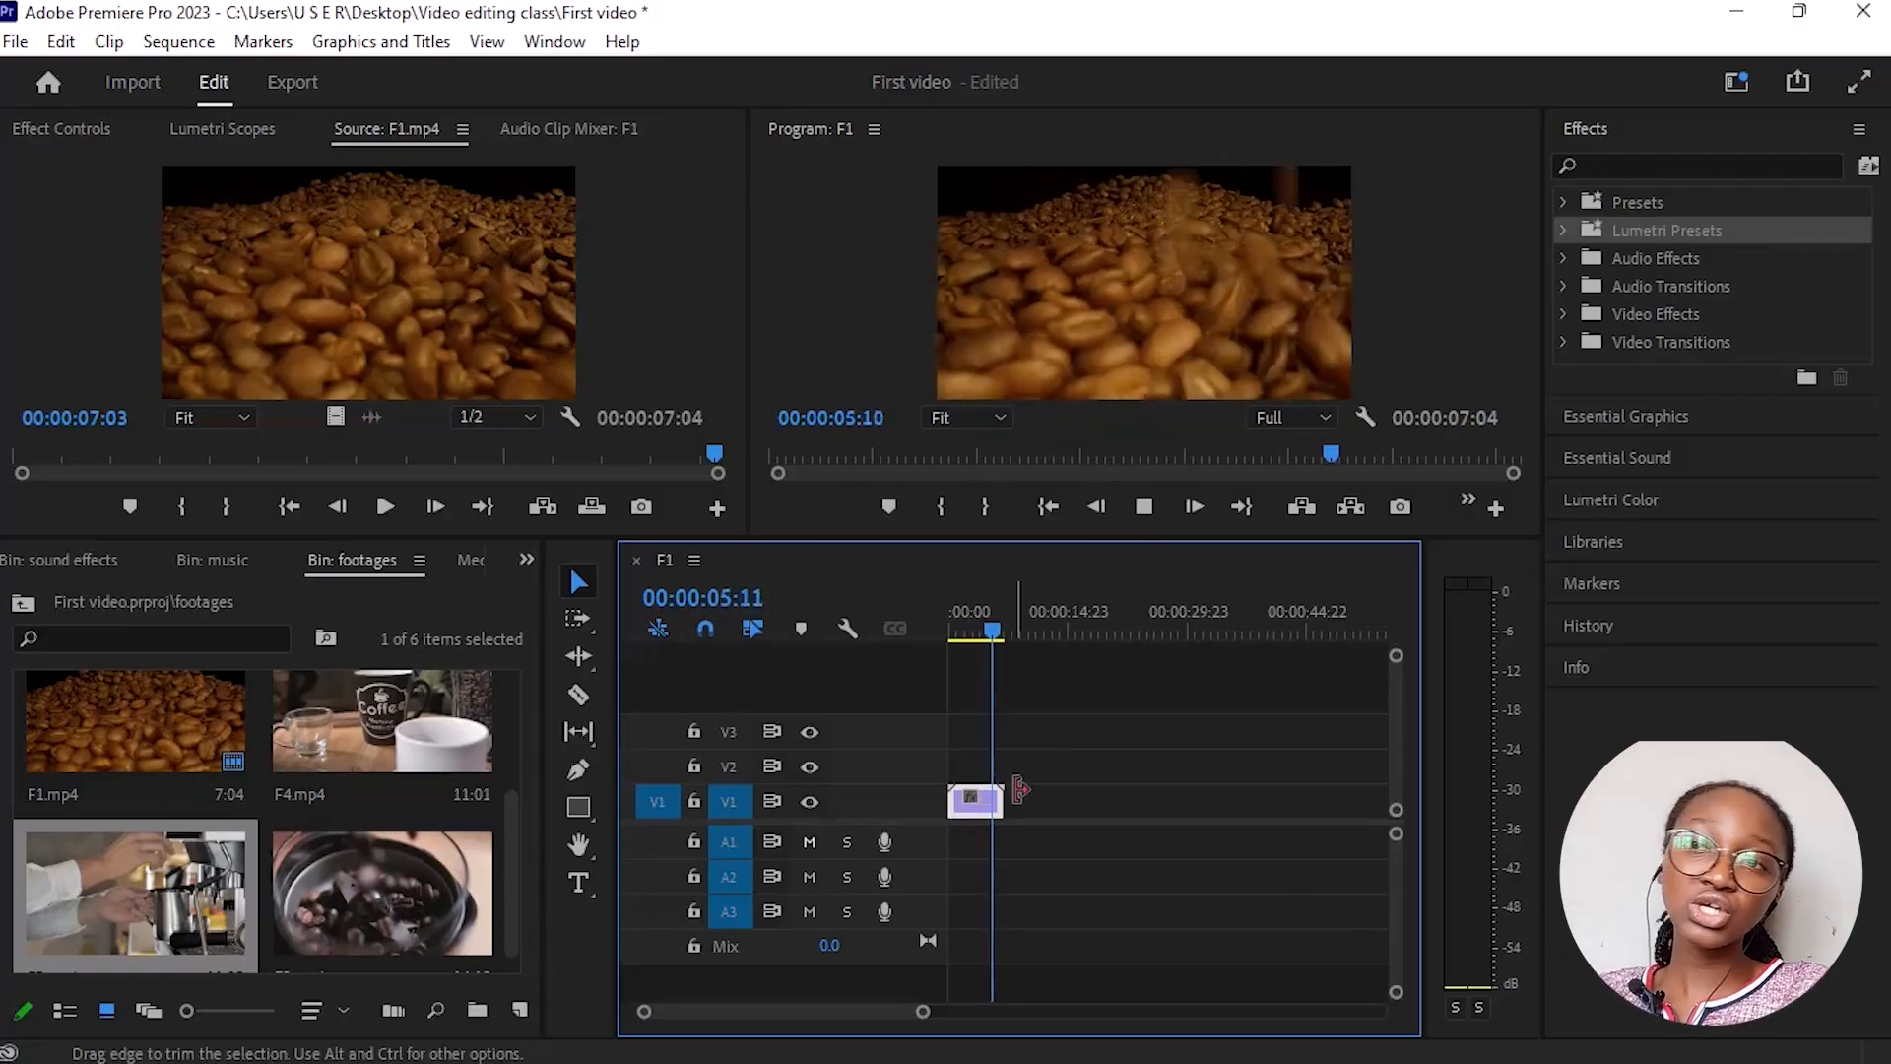
pyautogui.moveTo(382, 721); pyautogui.dragTo(1006, 794)
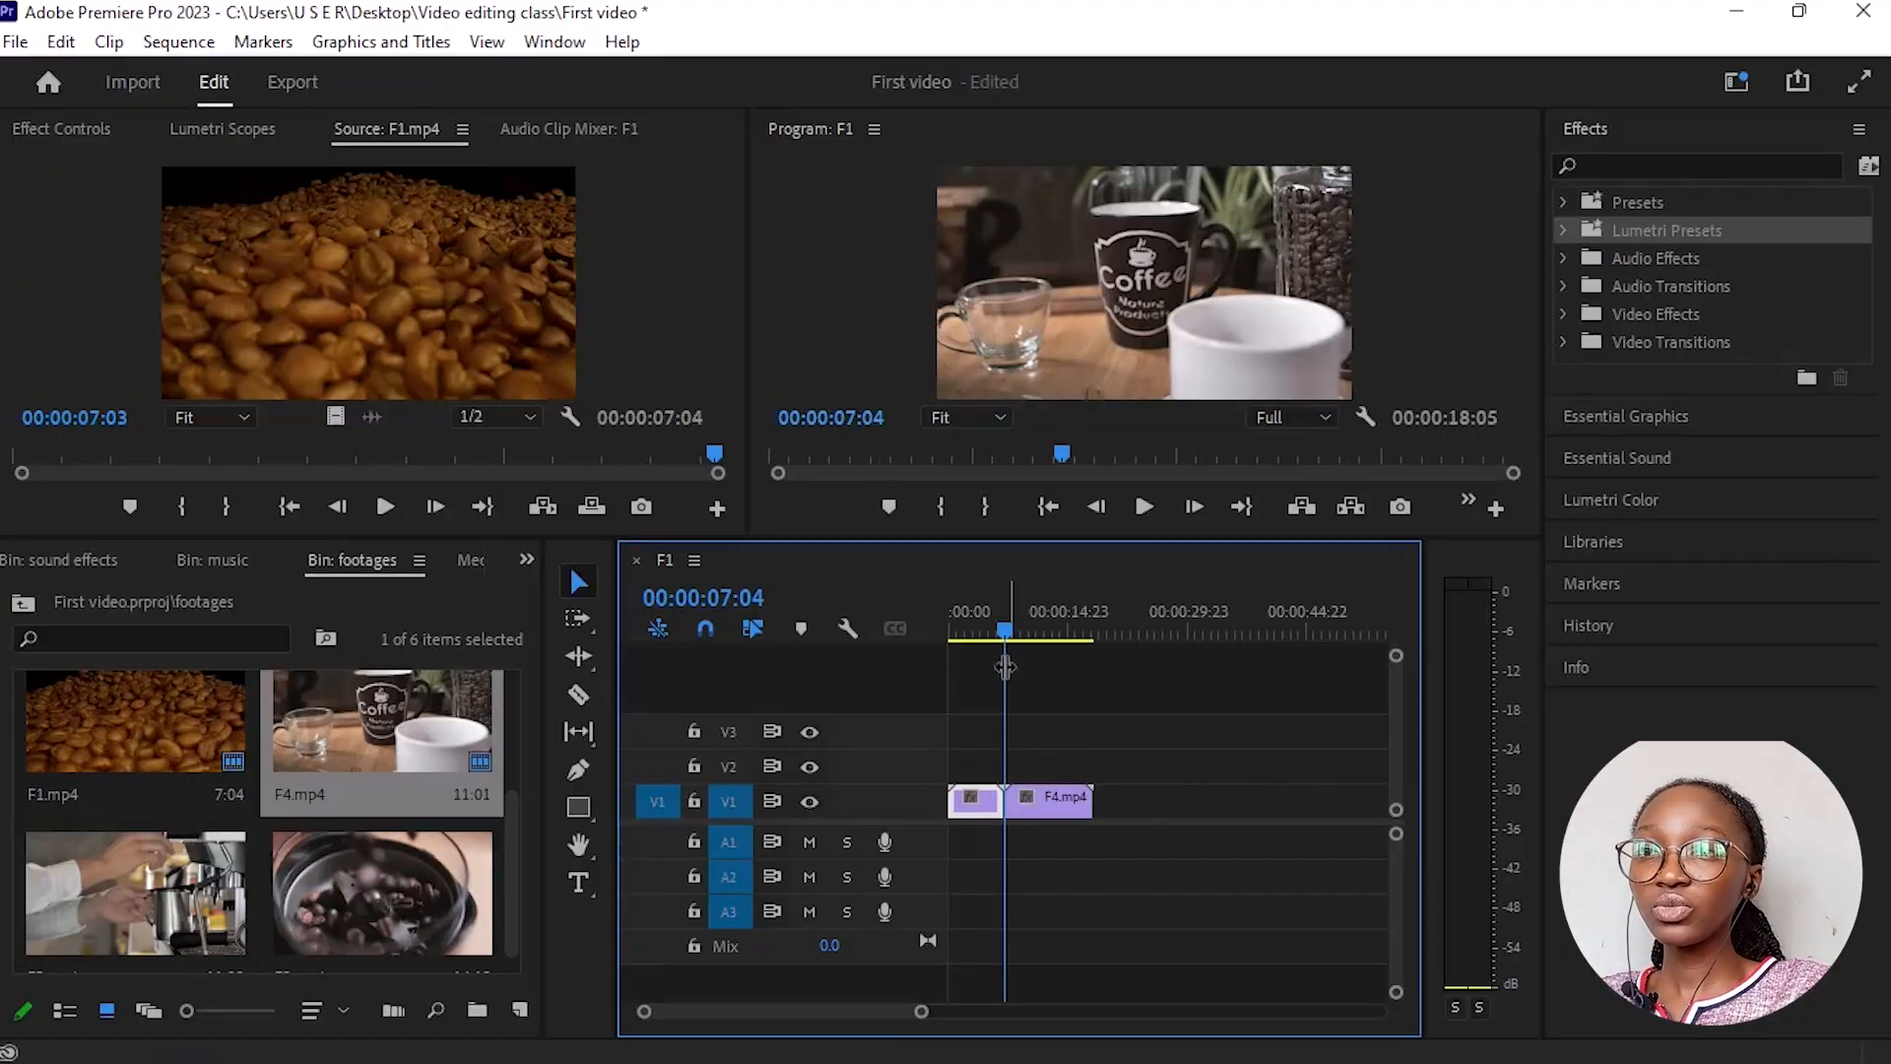
pyautogui.press('space')
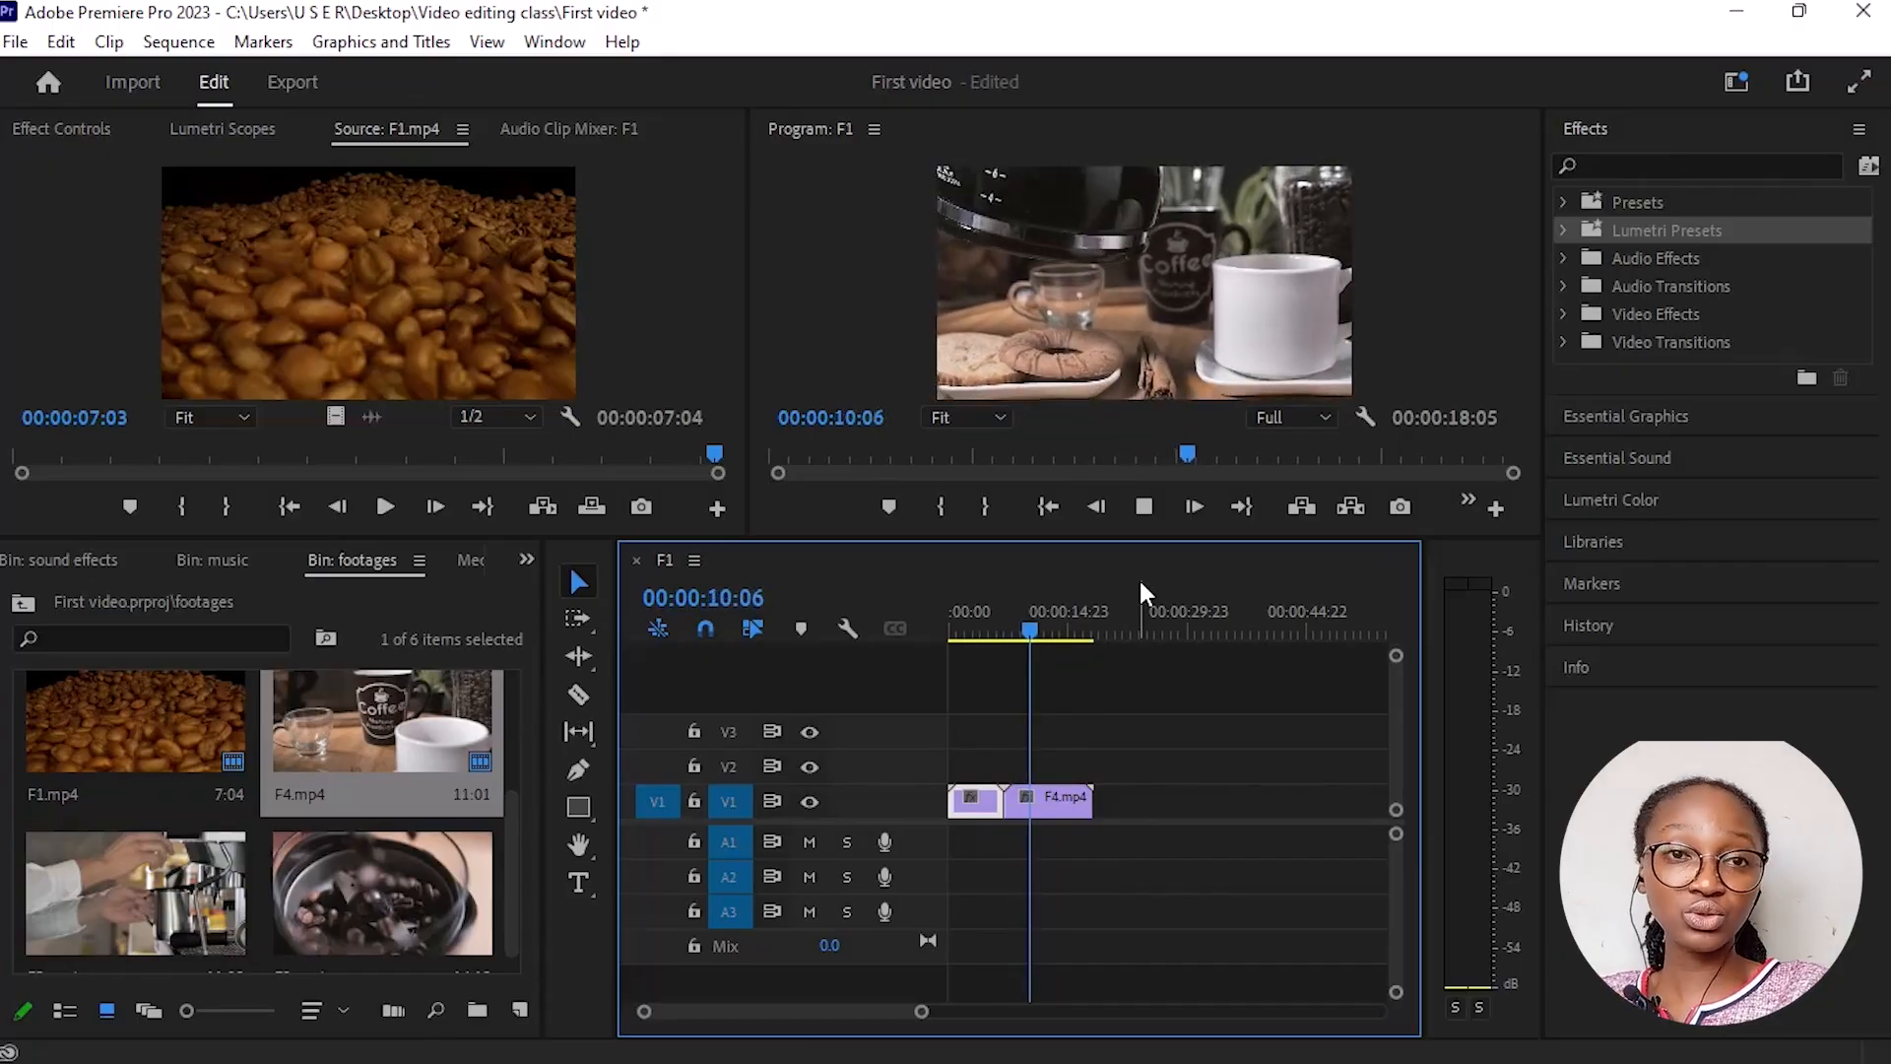
pyautogui.press('space')
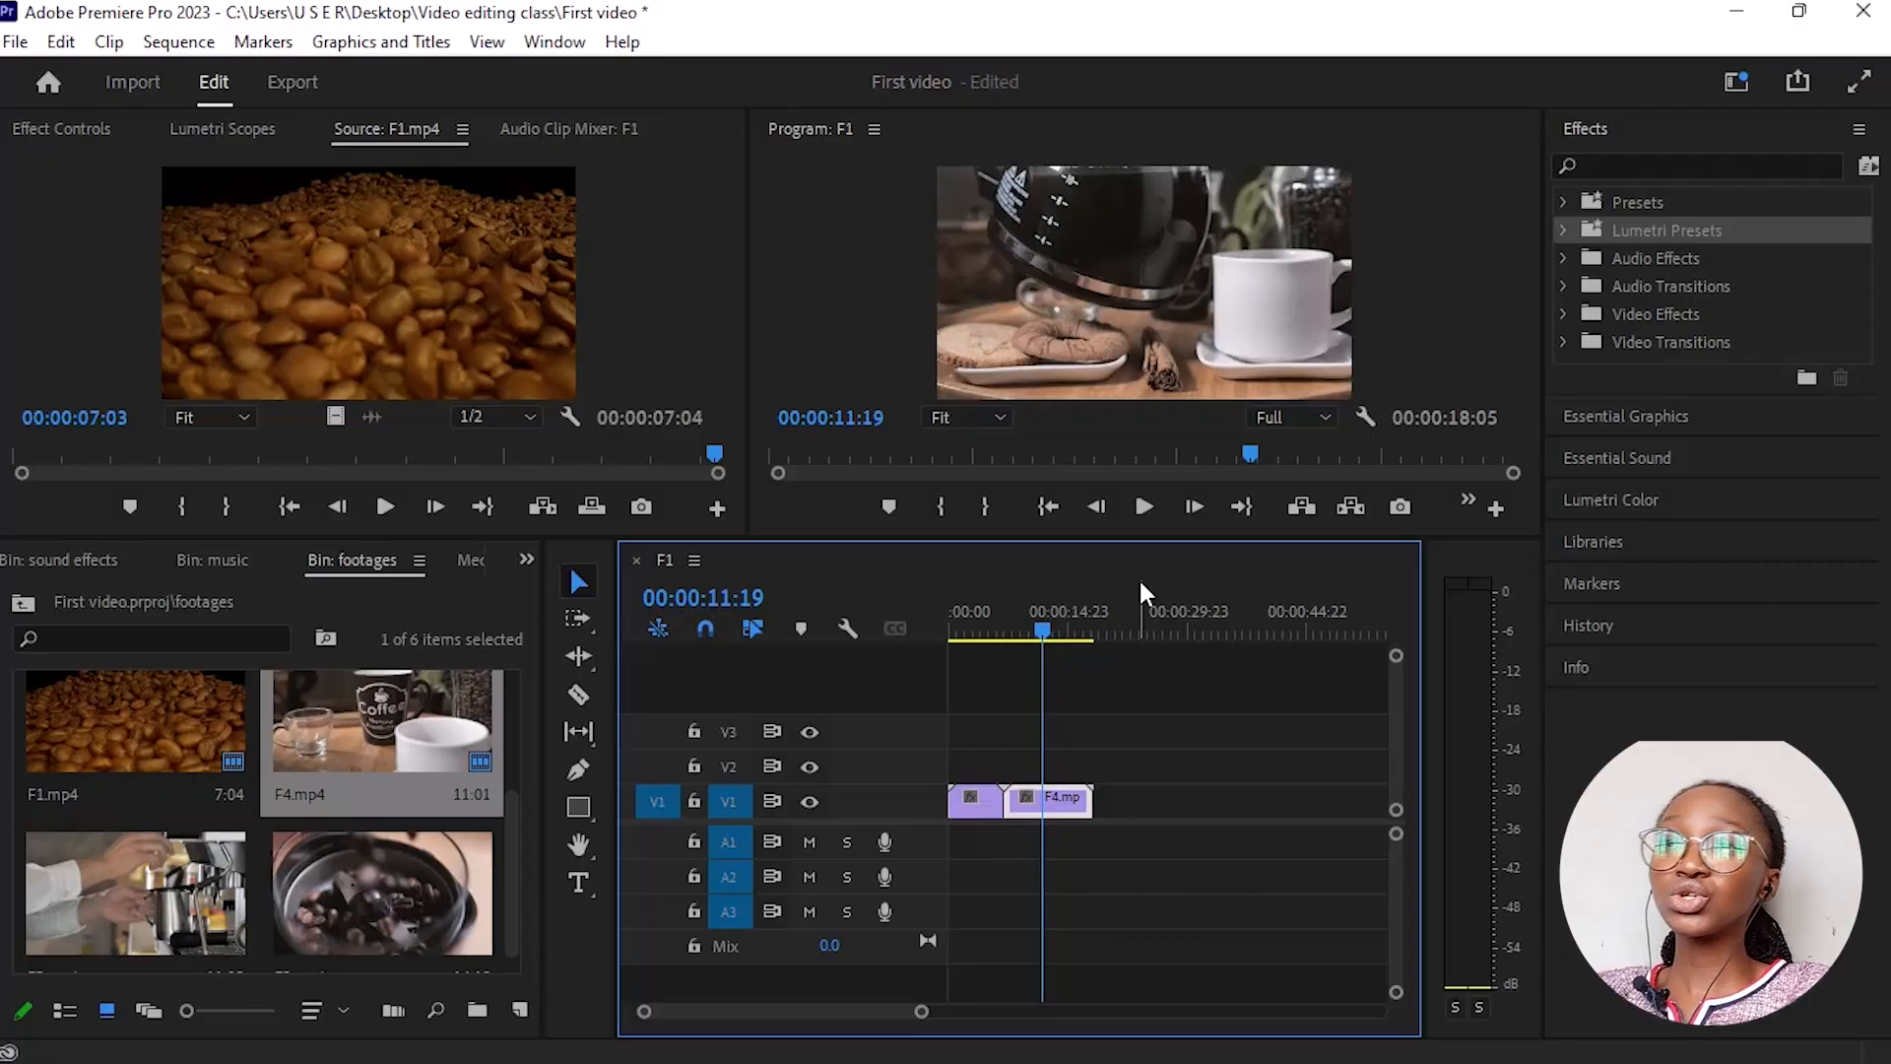
# Step: Delete F4.mp4 from the timeline and return the playhead to the start of the sequence
pyautogui.press('Delete')
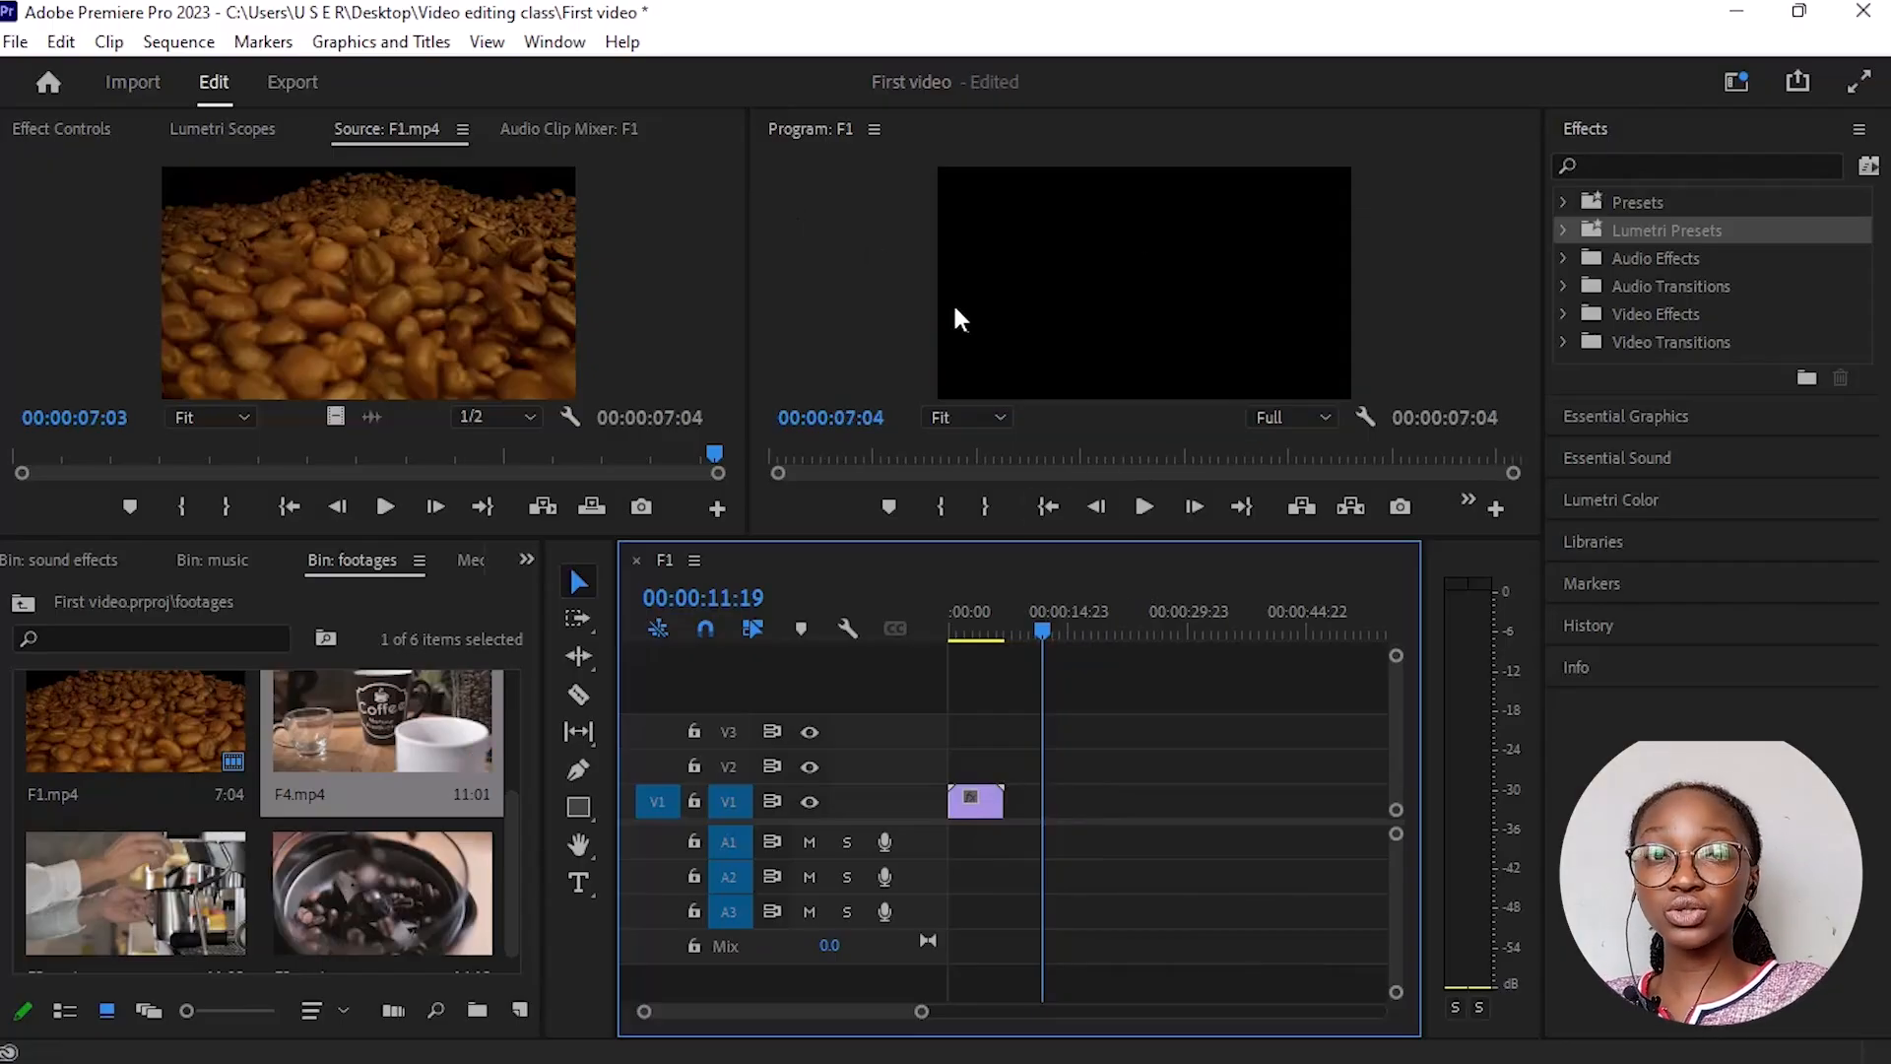
pyautogui.moveTo(1042, 635); pyautogui.dragTo(935, 694)
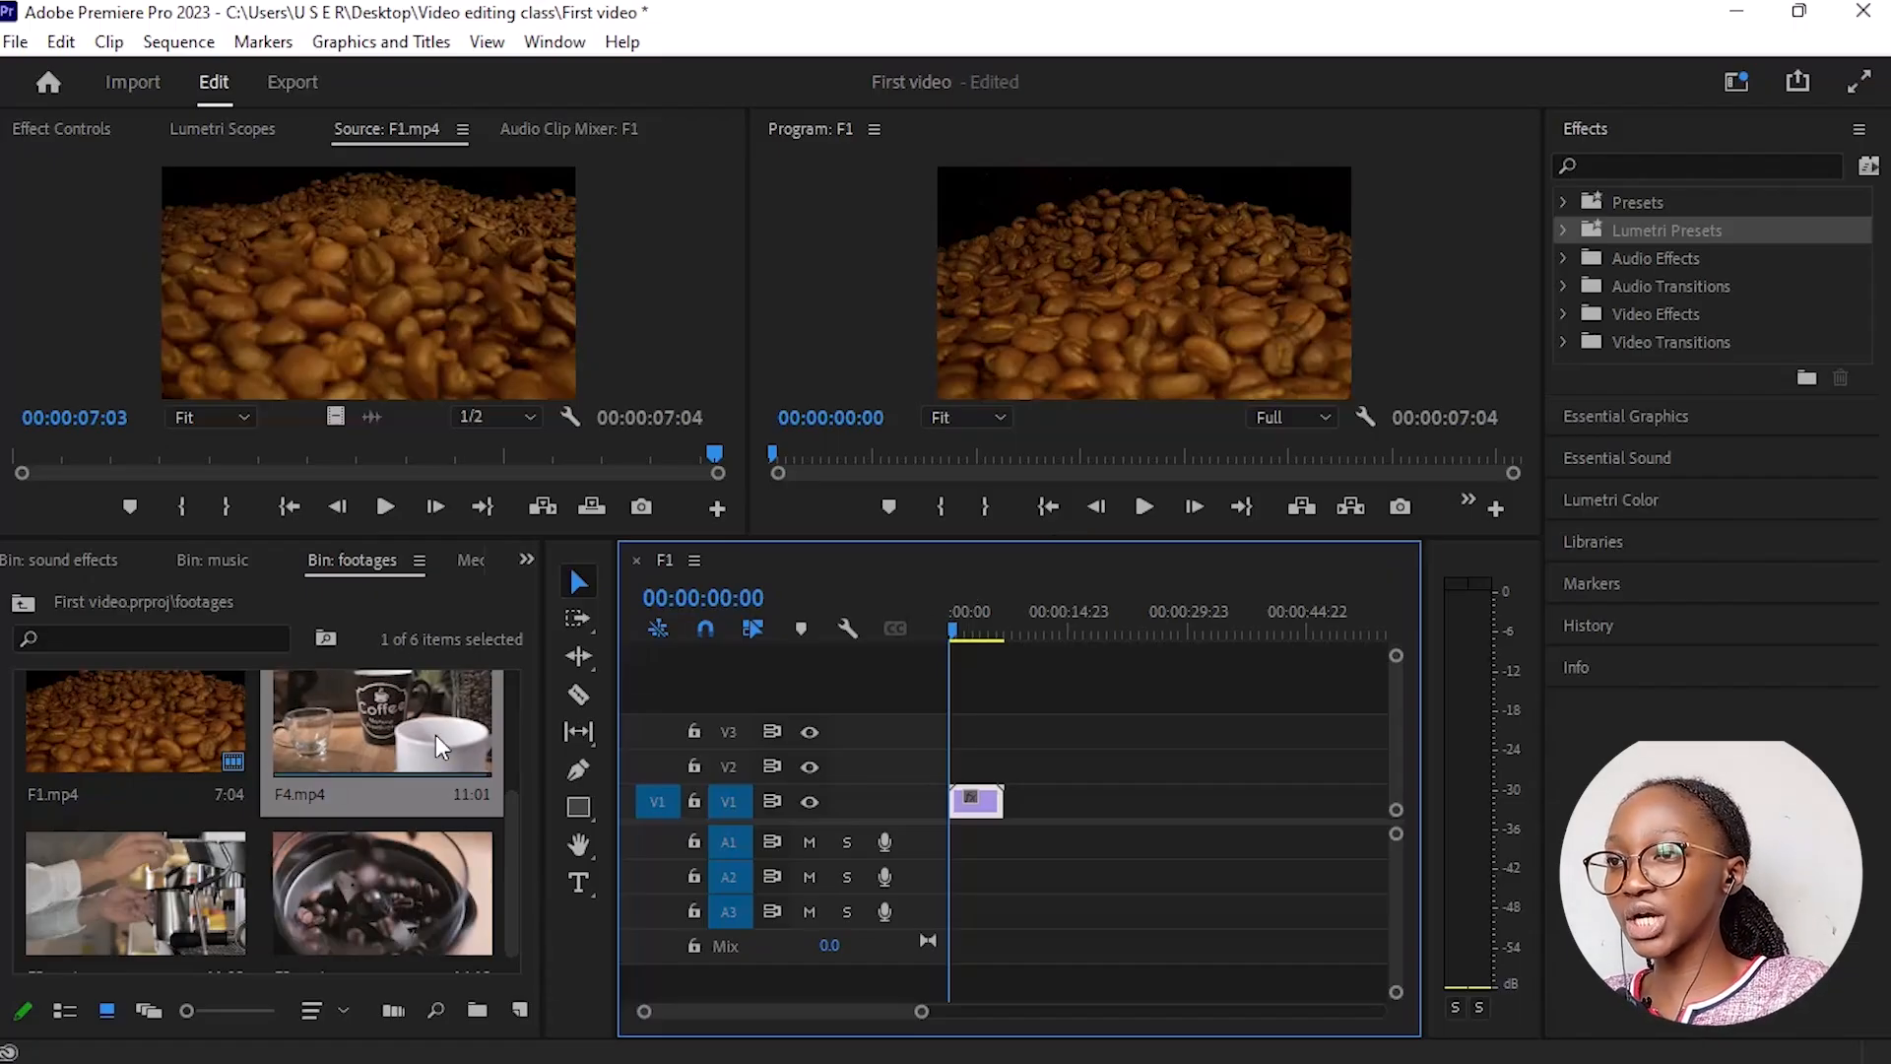
# Step: Add F2.mp4 directly after F1.mp4 on V1, and scrub and play through the sequence
pyautogui.scroll(-1, 182, 849)
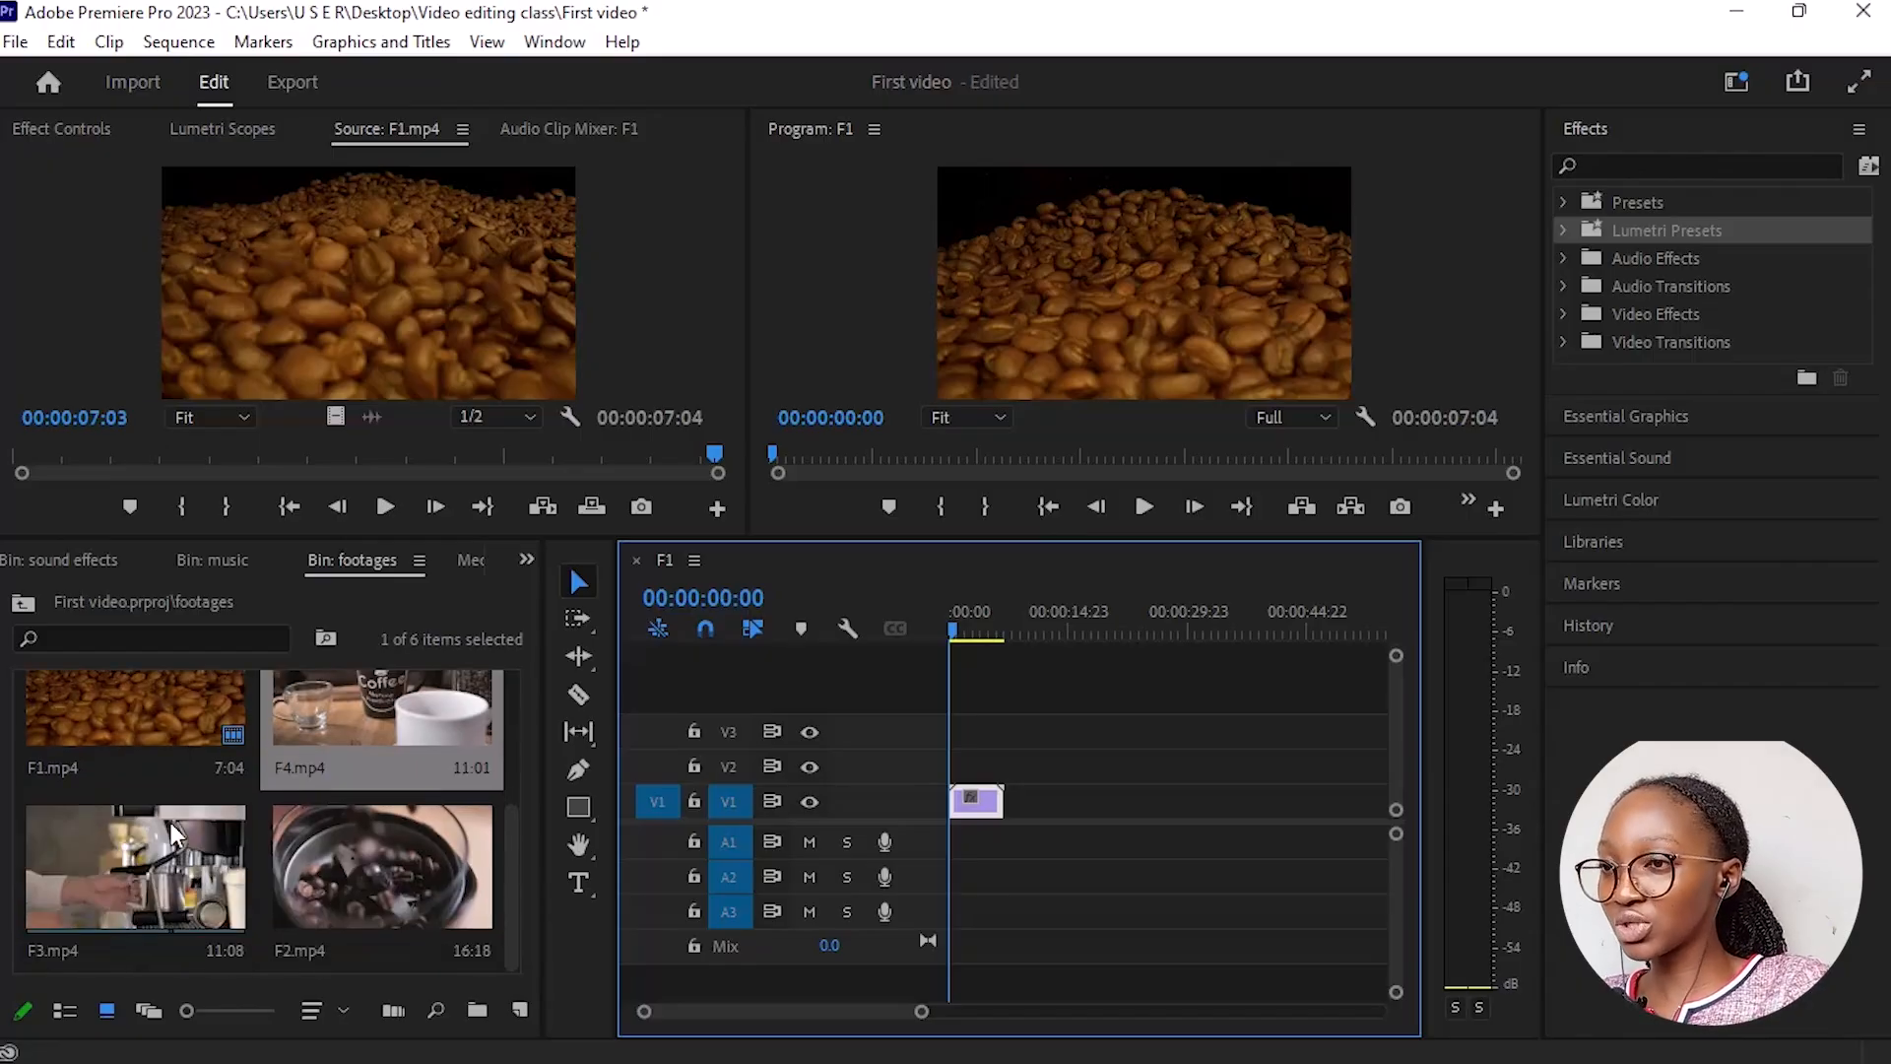
pyautogui.click(340, 898)
pyautogui.moveTo(340, 898); pyautogui.dragTo(1009, 820)
pyautogui.moveTo(954, 629); pyautogui.dragTo(1036, 636)
pyautogui.press('space')
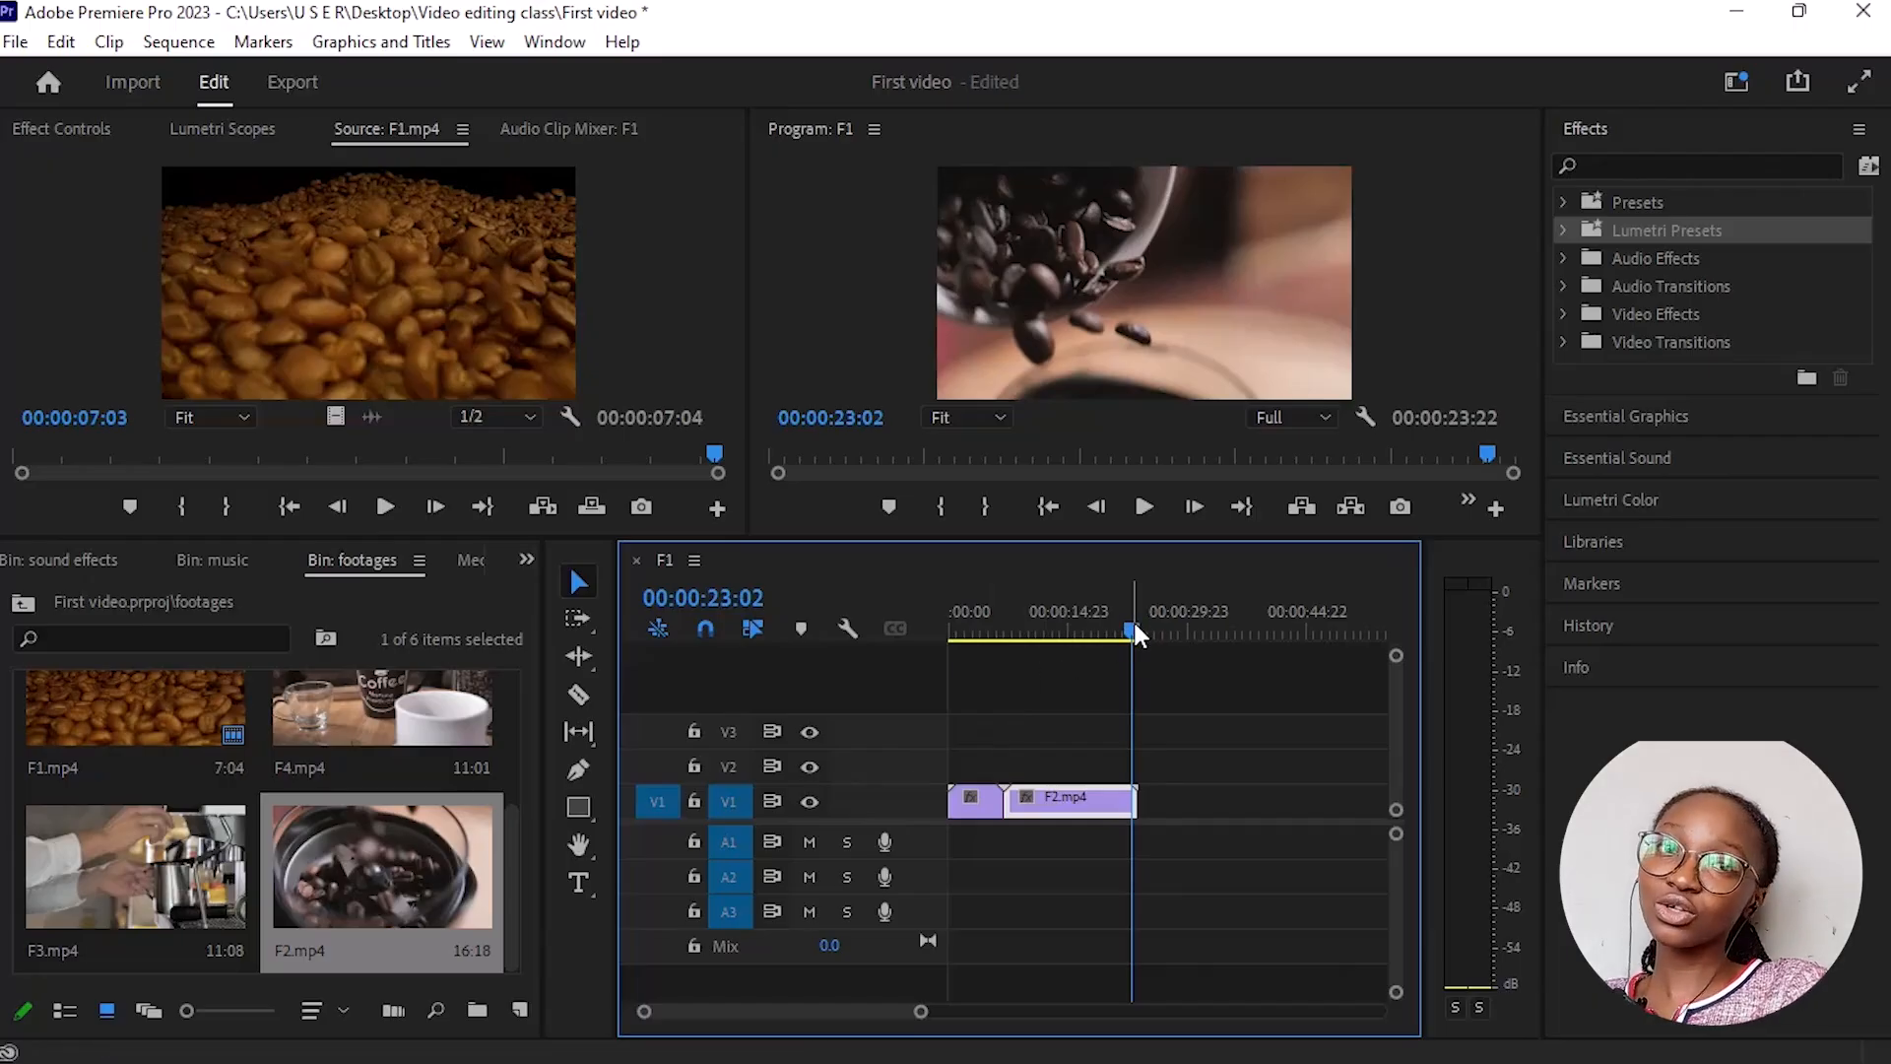
pyautogui.moveTo(1133, 625); pyautogui.dragTo(1081, 632)
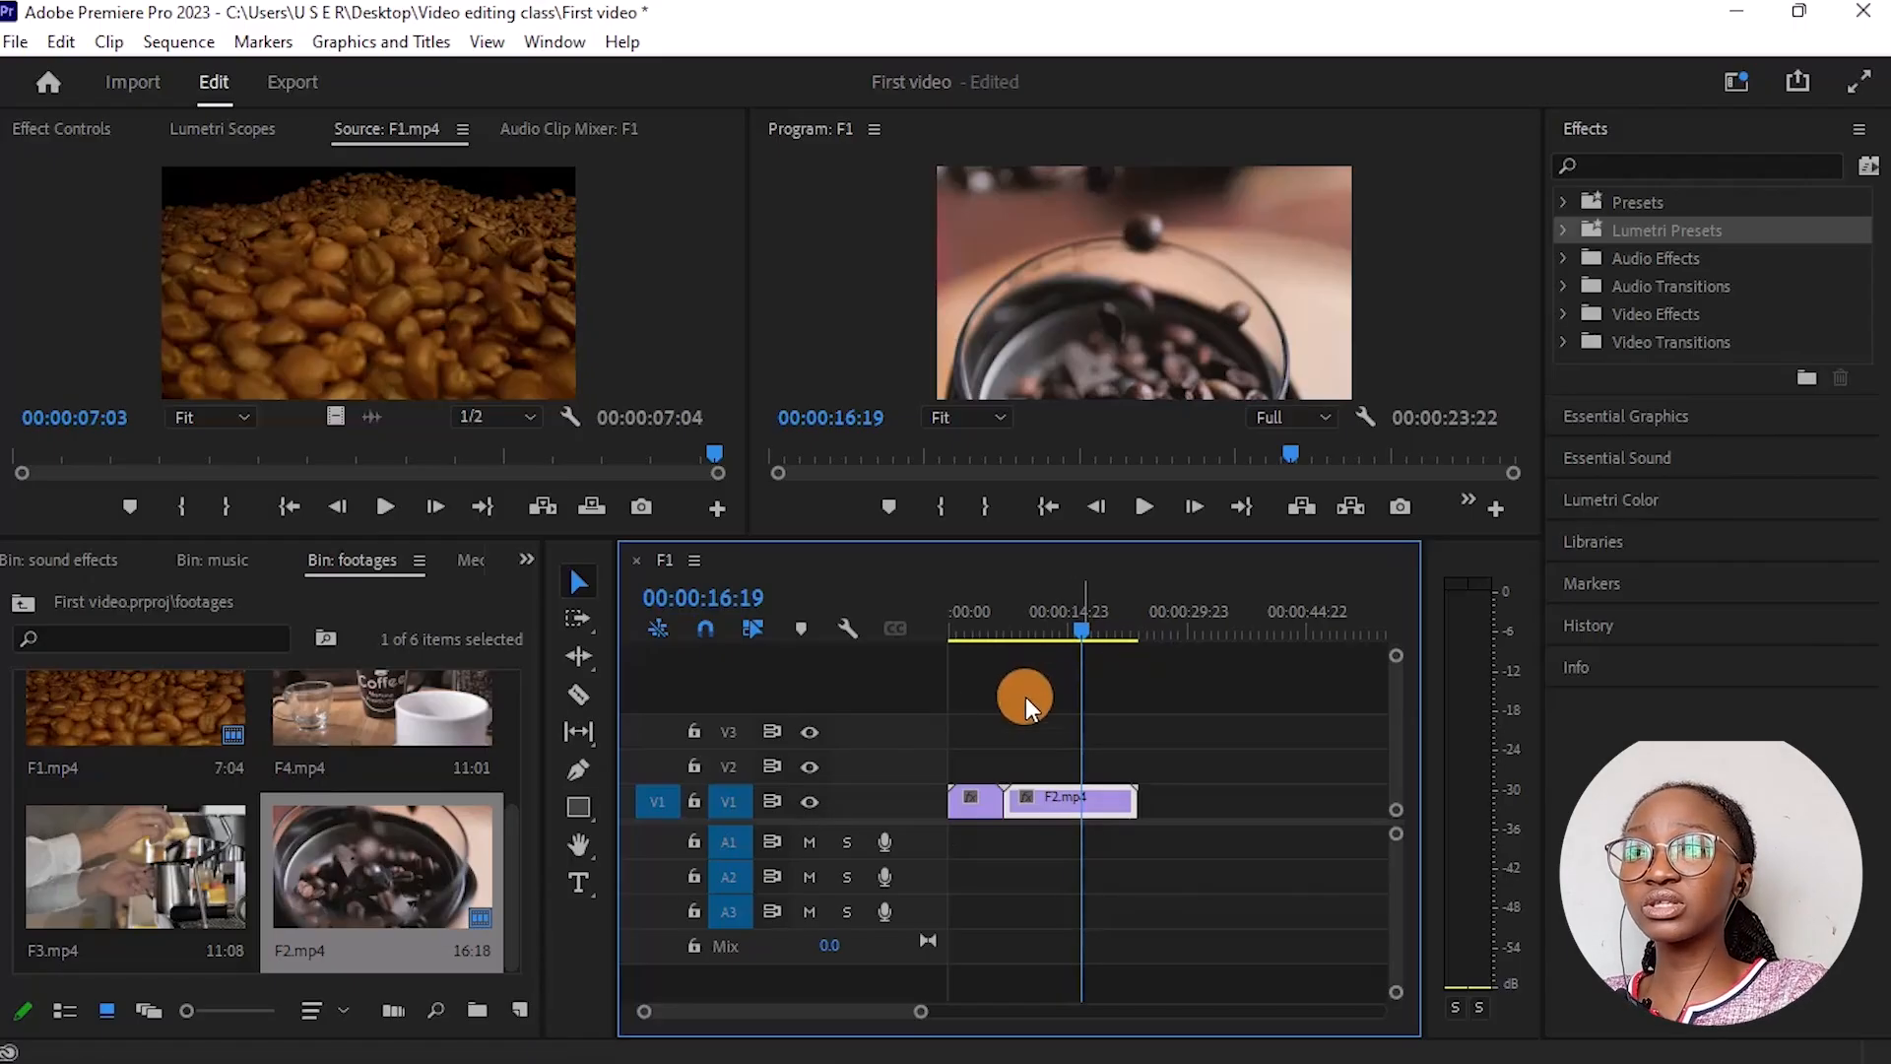
pyautogui.click(993, 606)
pyautogui.press('space')
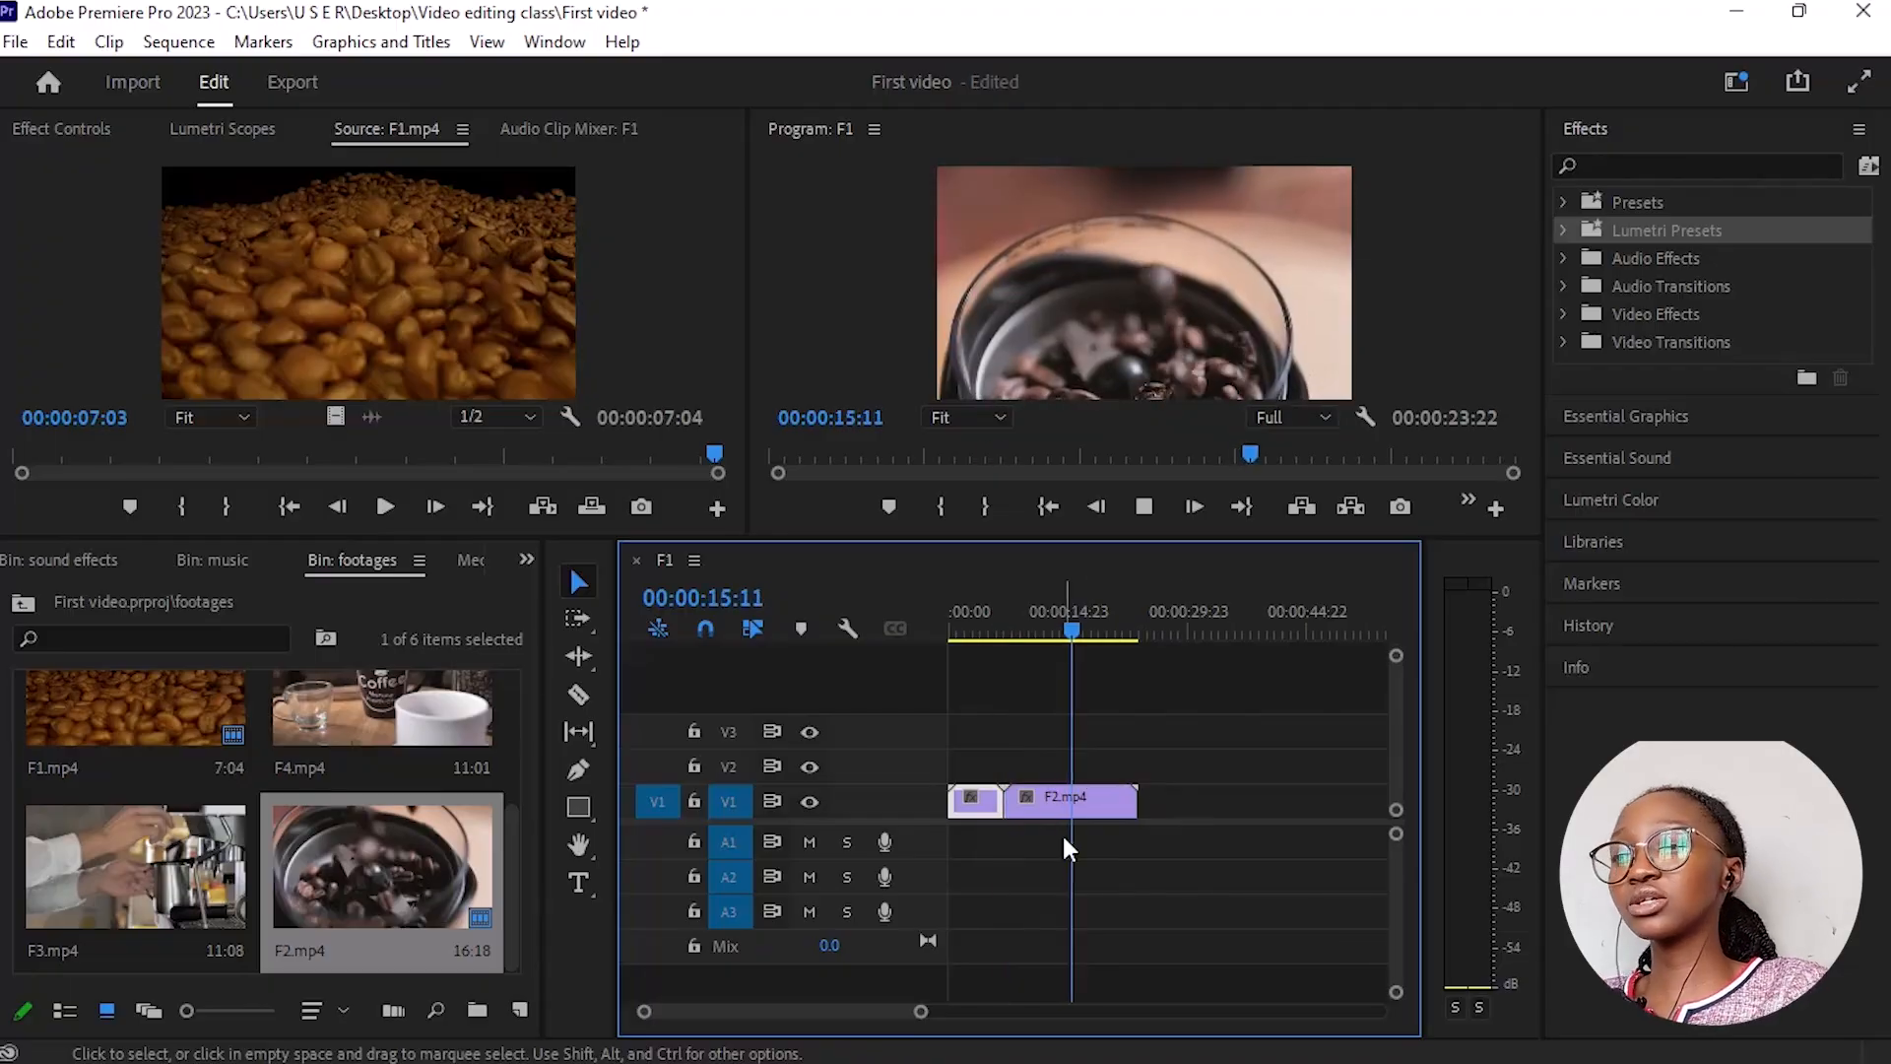
# Step: Delete F2.mp4 from the timeline and move the playhead back over F1.mp4
pyautogui.click(1078, 809)
pyautogui.press('Delete')
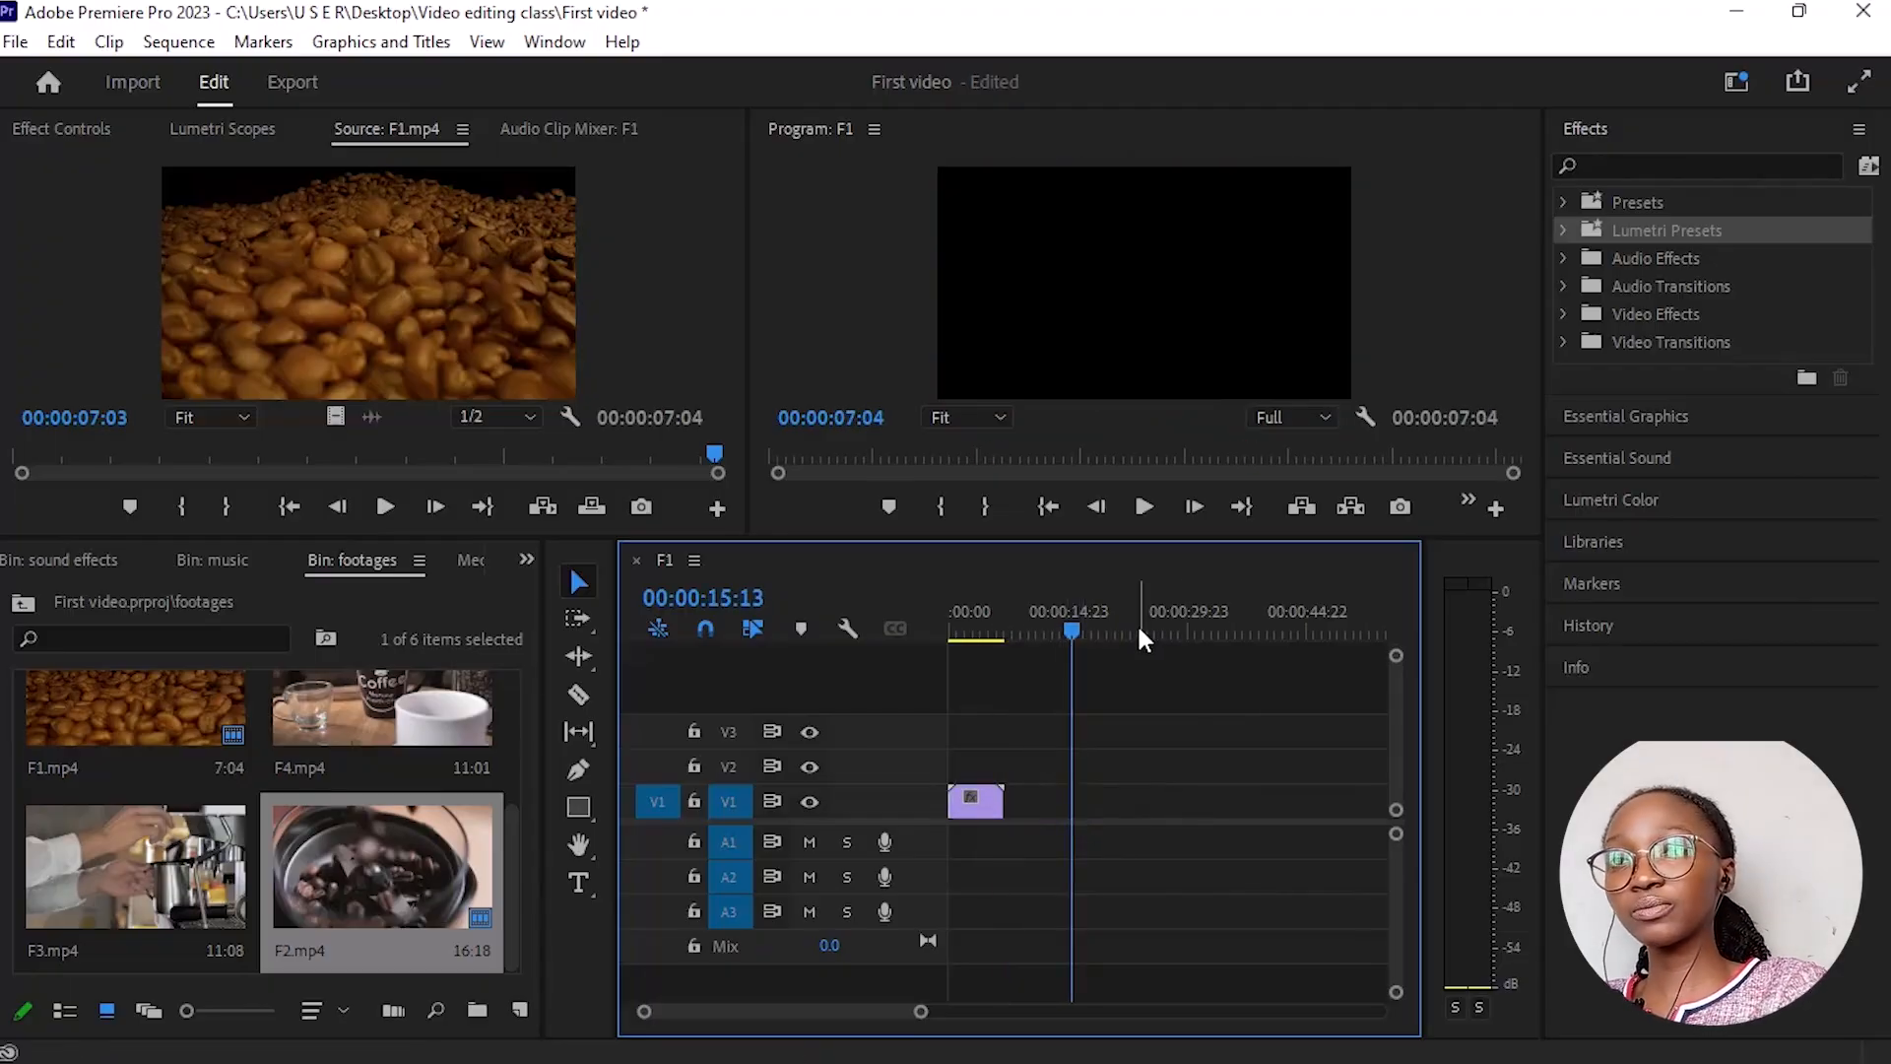
pyautogui.moveTo(1079, 630); pyautogui.dragTo(977, 743)
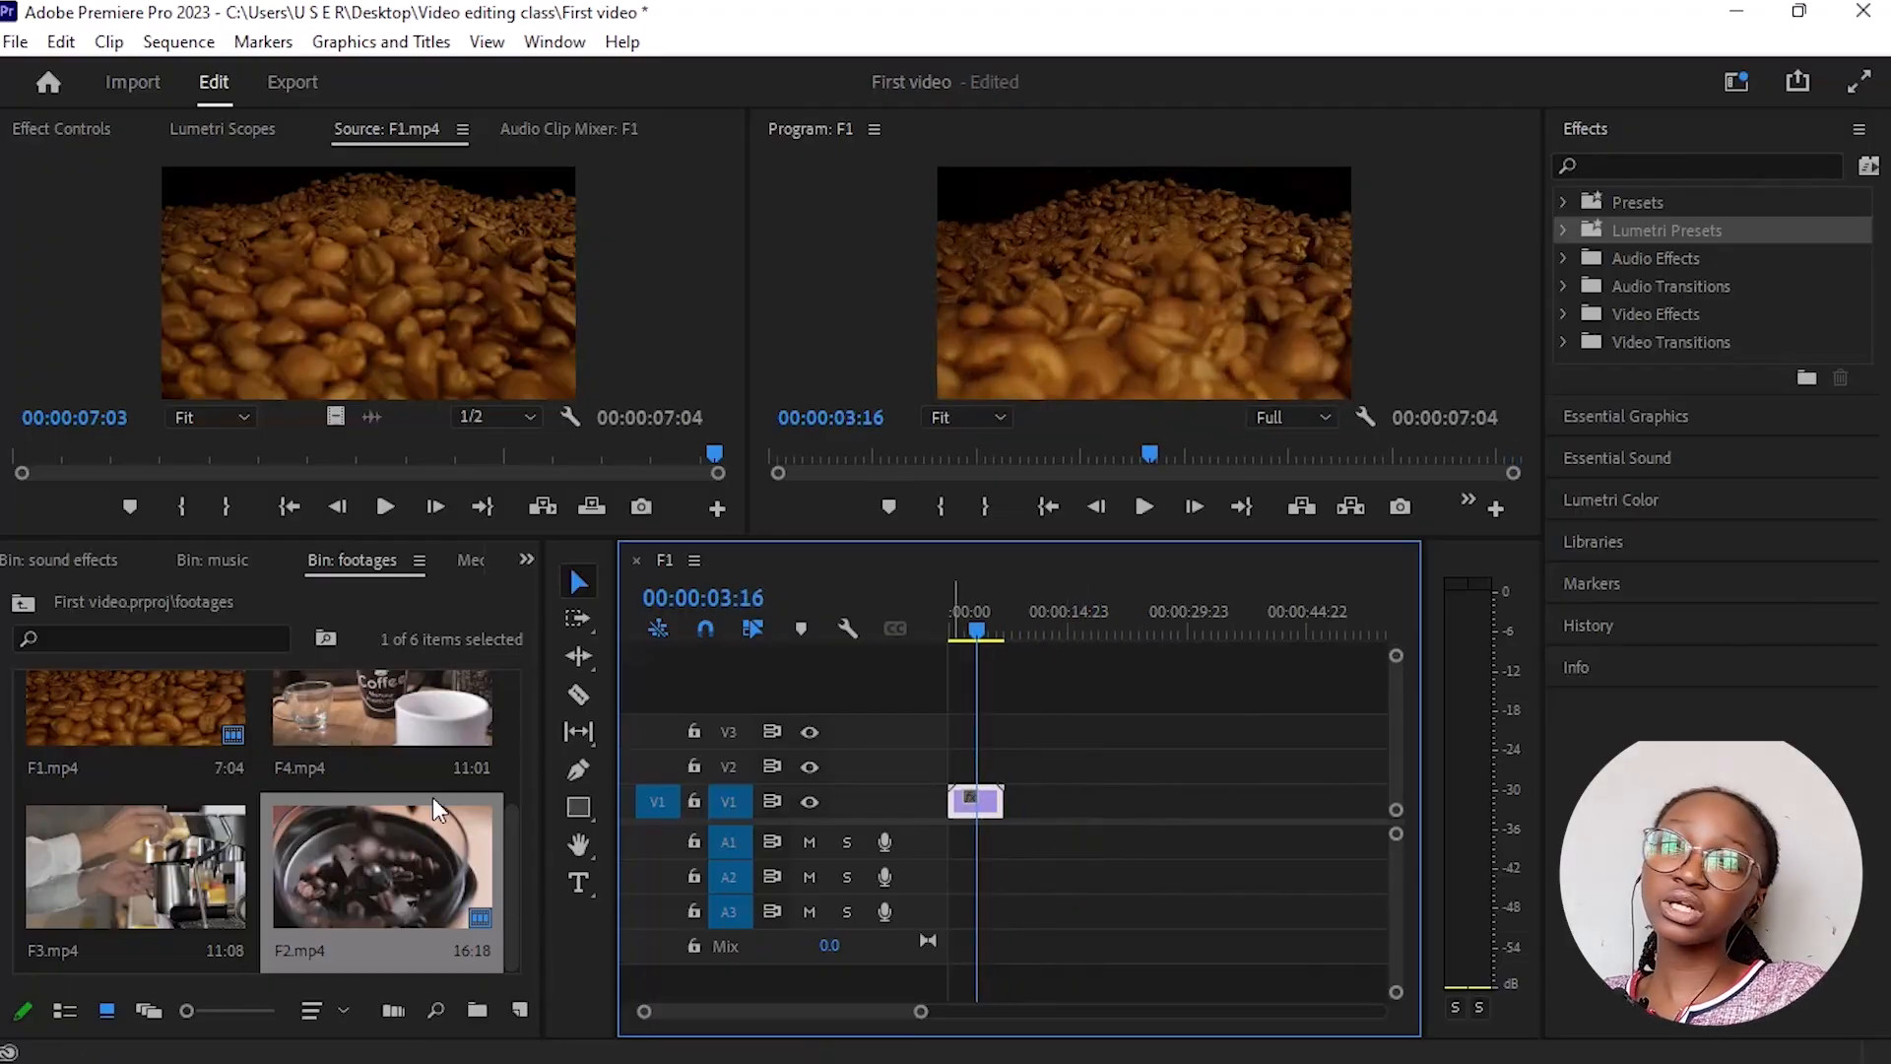
# Step: Open F2.mp4 from the footages bin in the Source monitor
pyautogui.click(404, 889)
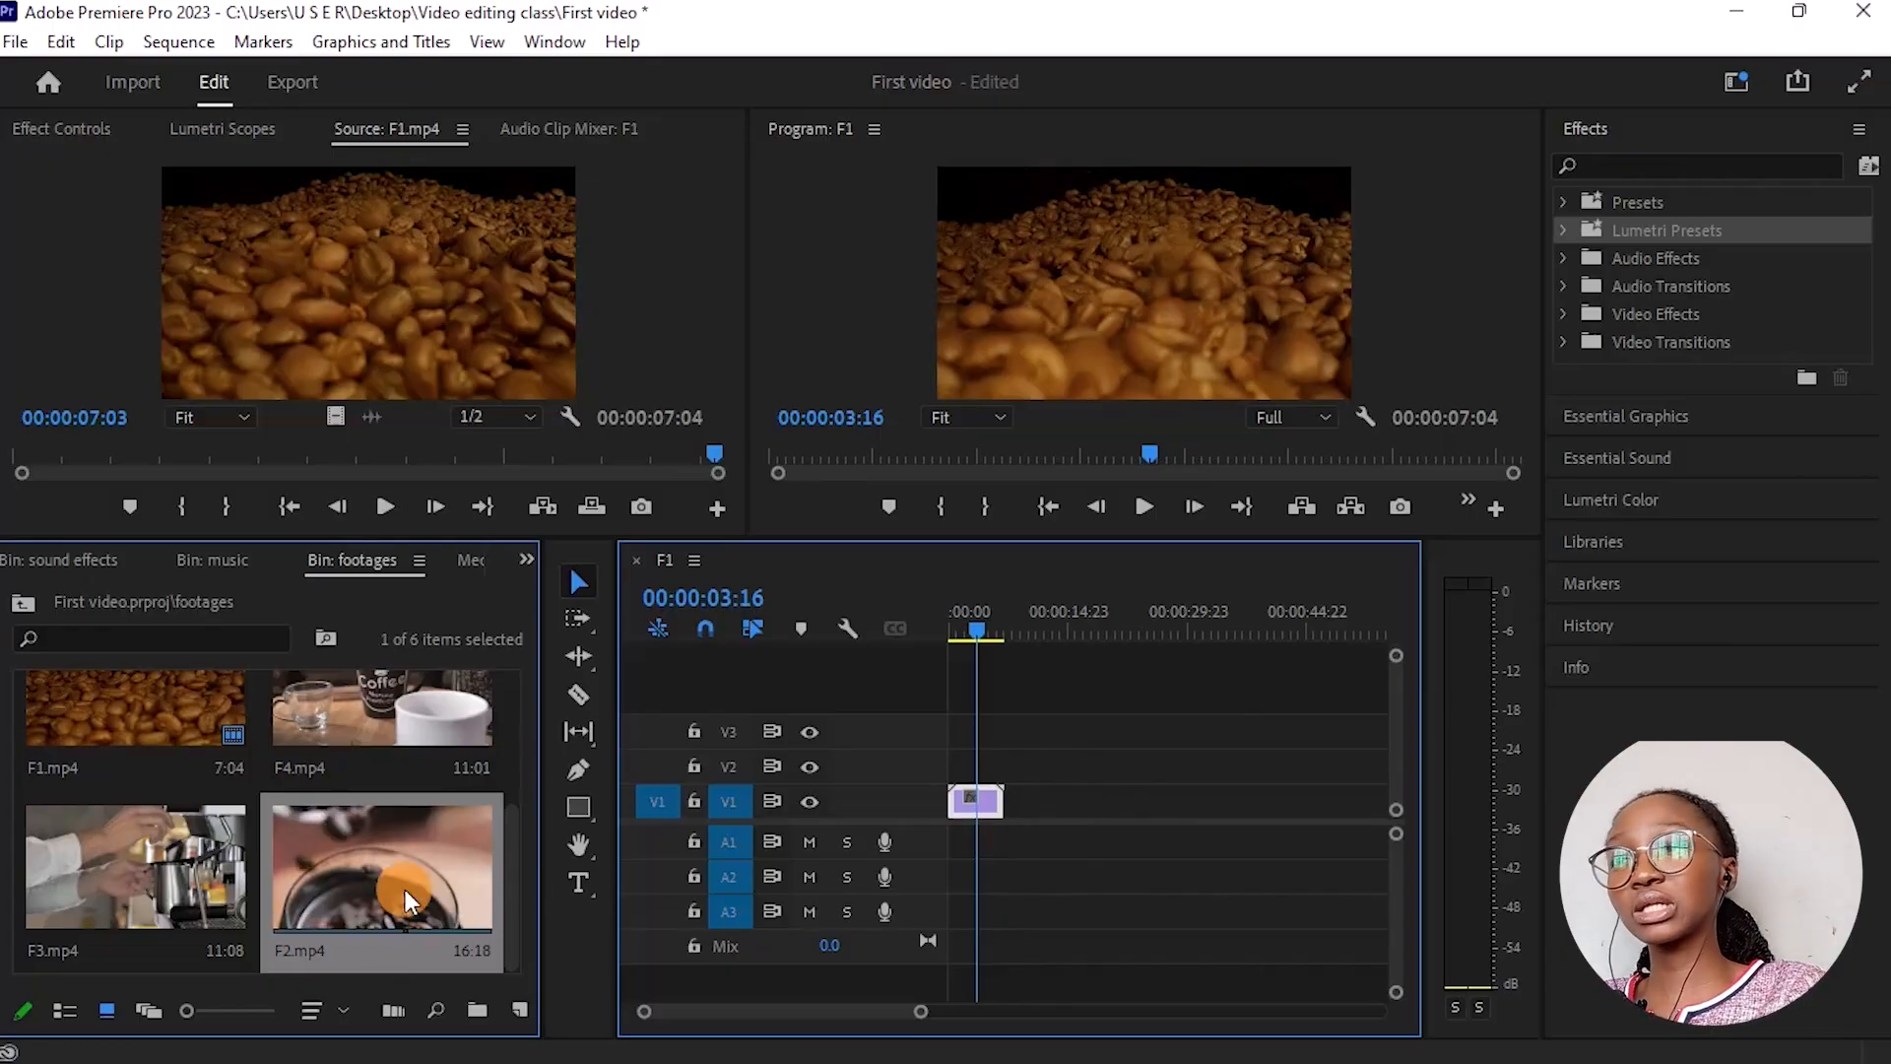
pyautogui.doubleClick(404, 884)
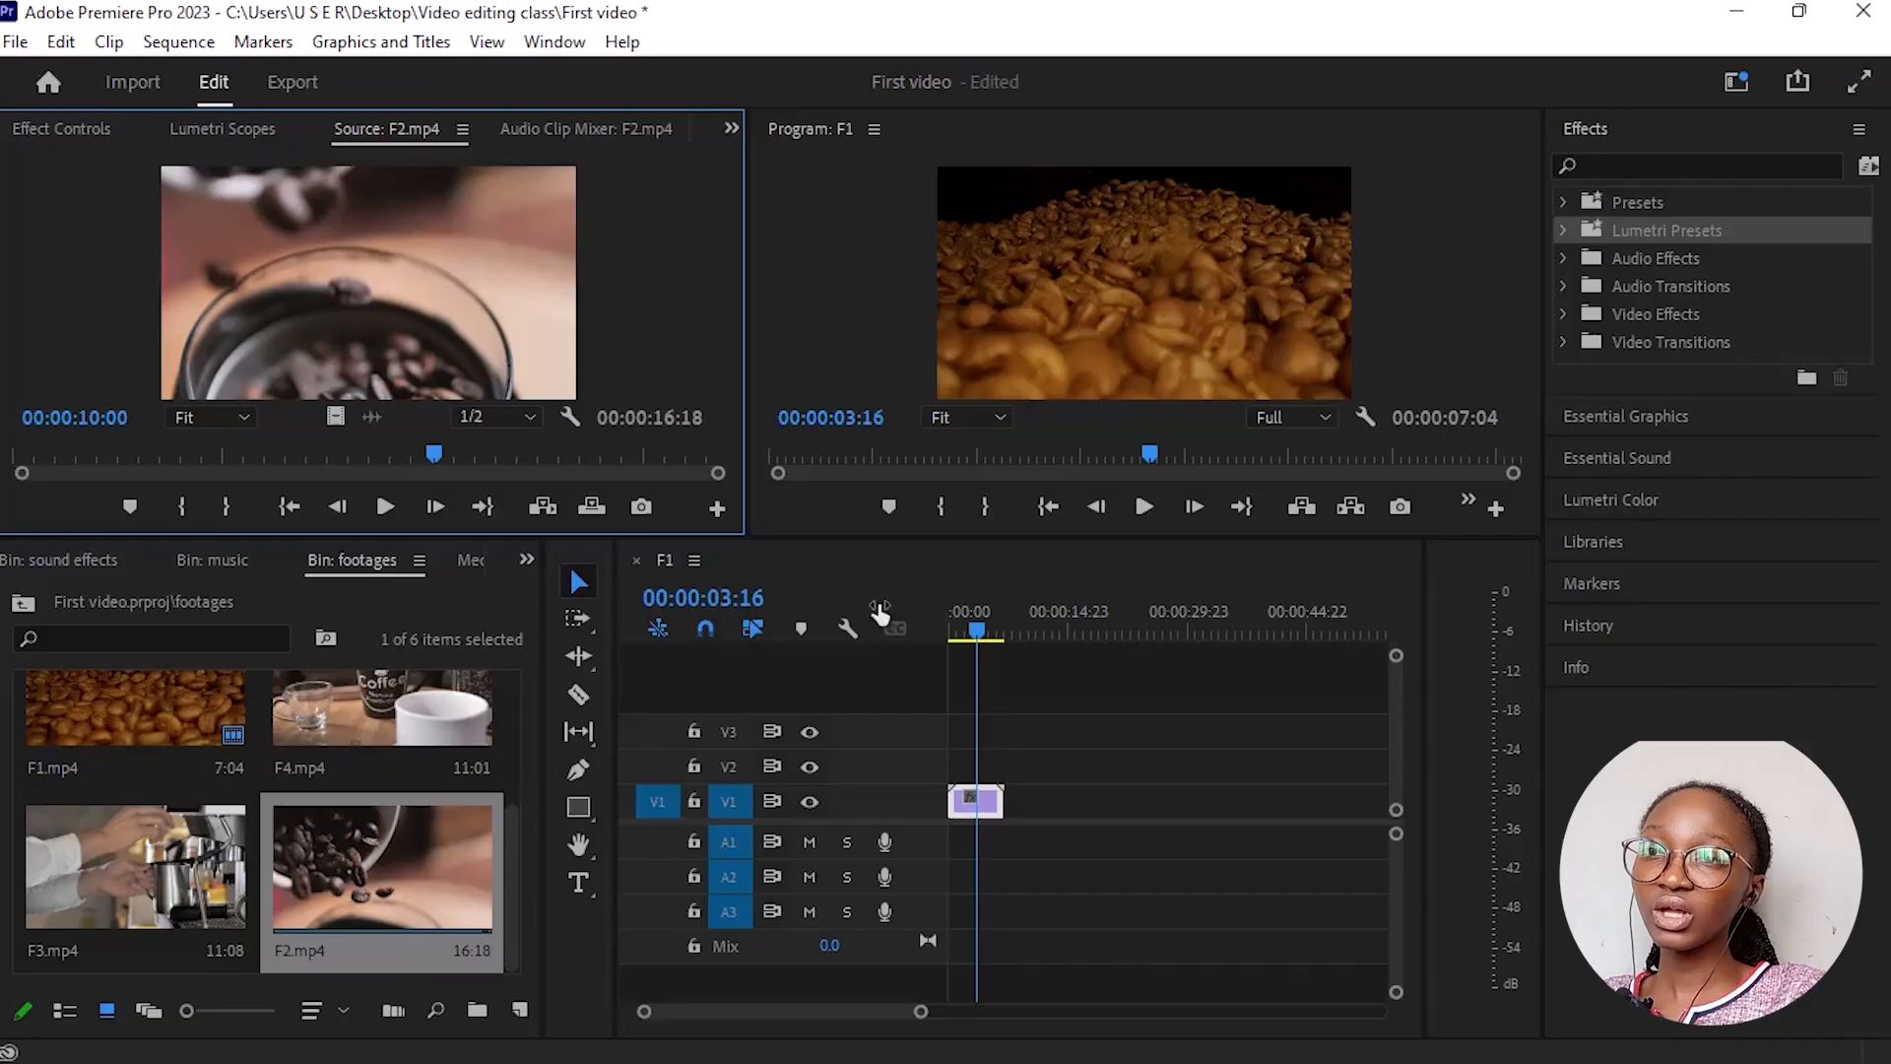
# Step: Move the playhead near the end of F1.mp4 and try entering 0000 as the sequence timecode
pyautogui.moveTo(977, 630); pyautogui.dragTo(1005, 619)
pyautogui.write('0000')
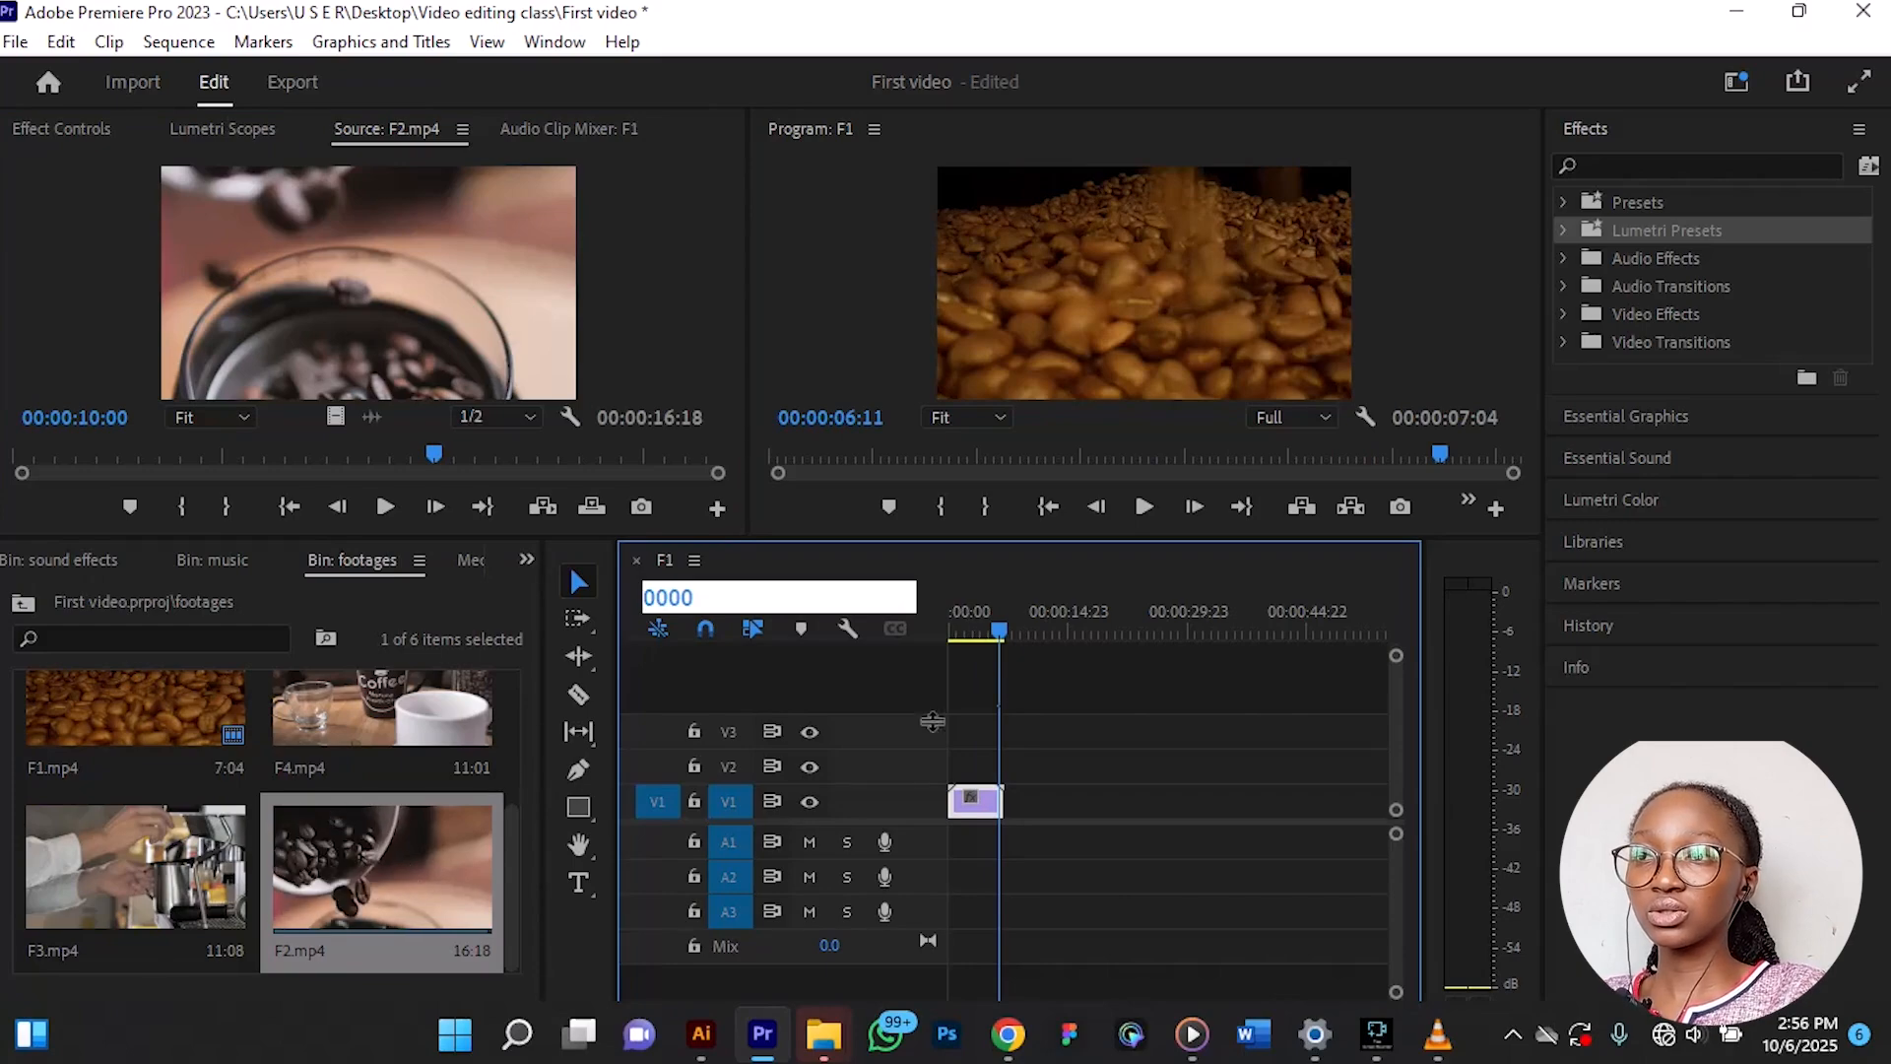
pyautogui.click(1096, 753)
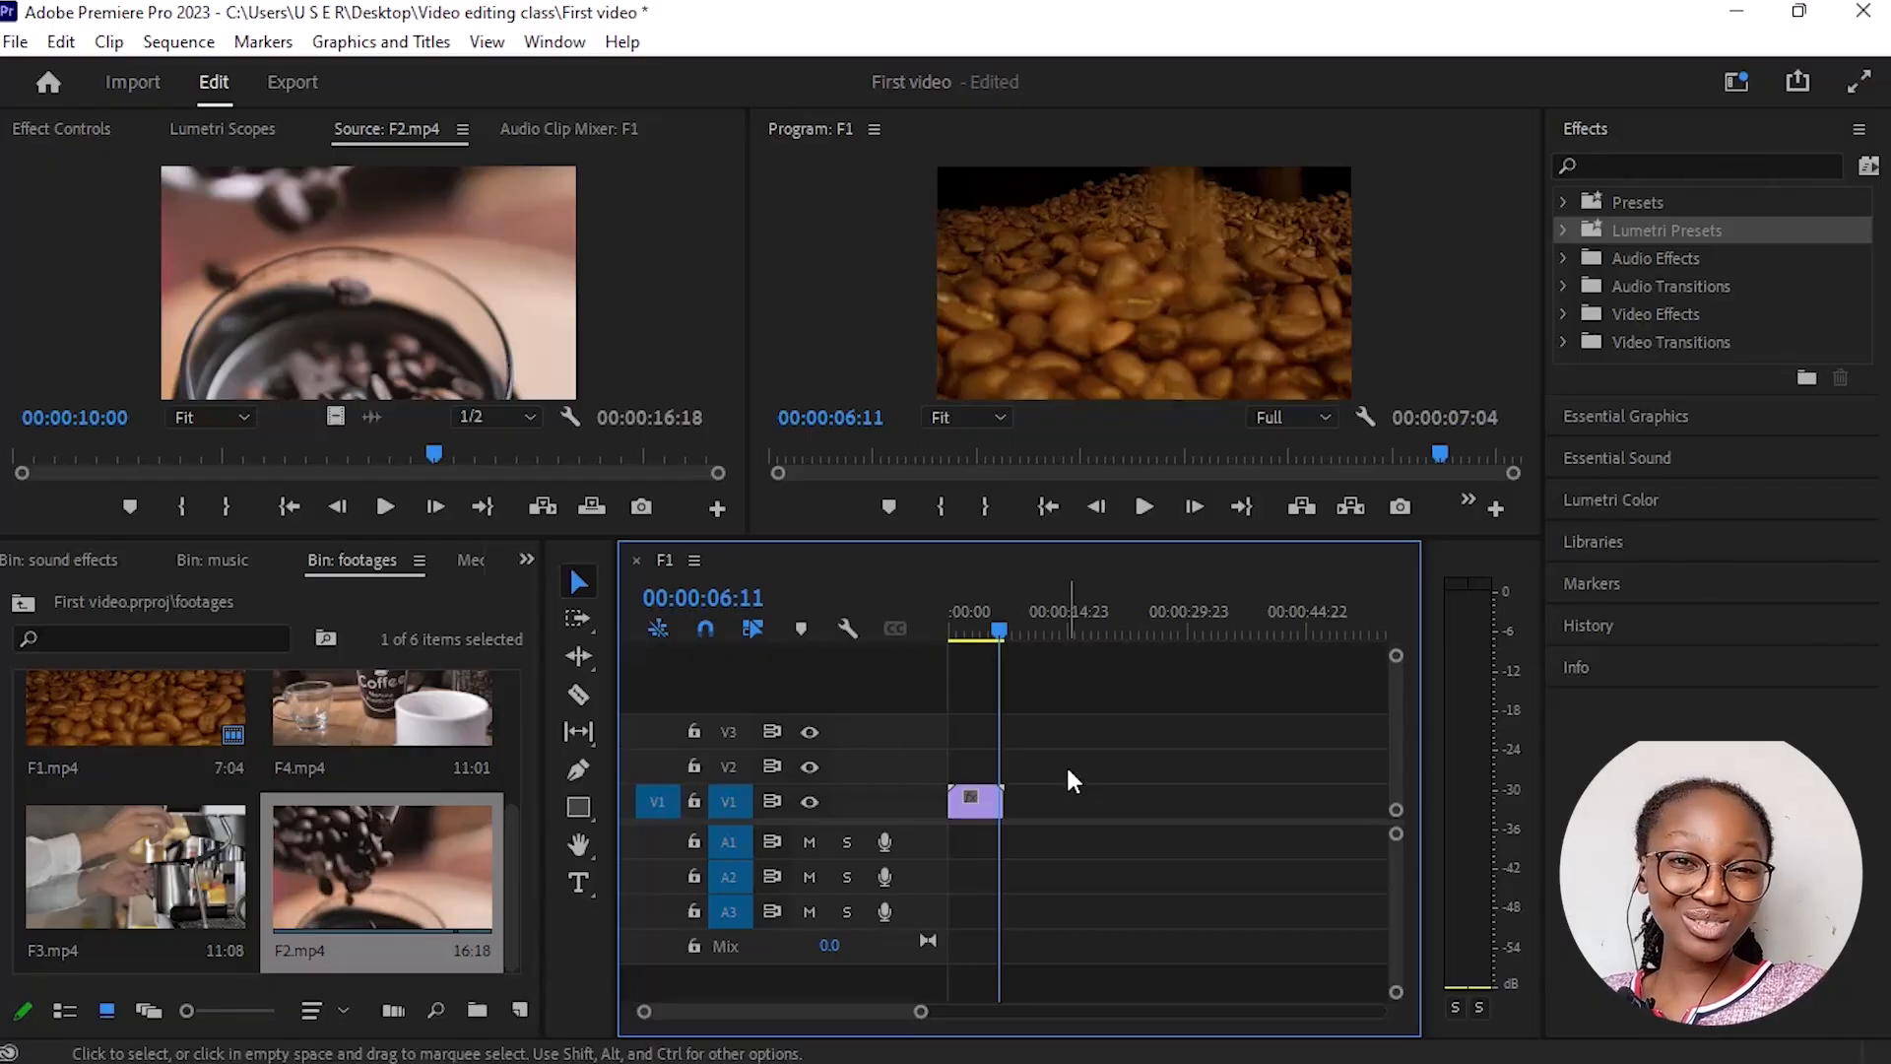
# Step: Examine the timeline ruler's time markings by moving the playhead out to about 46 seconds and back over F1.mp4
pyautogui.moveTo(1001, 618); pyautogui.dragTo(1127, 738)
pyautogui.moveTo(1131, 627); pyautogui.dragTo(1031, 707)
pyautogui.click(981, 617)
pyautogui.click(1061, 612)
pyautogui.moveTo(1061, 613); pyautogui.dragTo(1267, 617)
pyautogui.click(1069, 627)
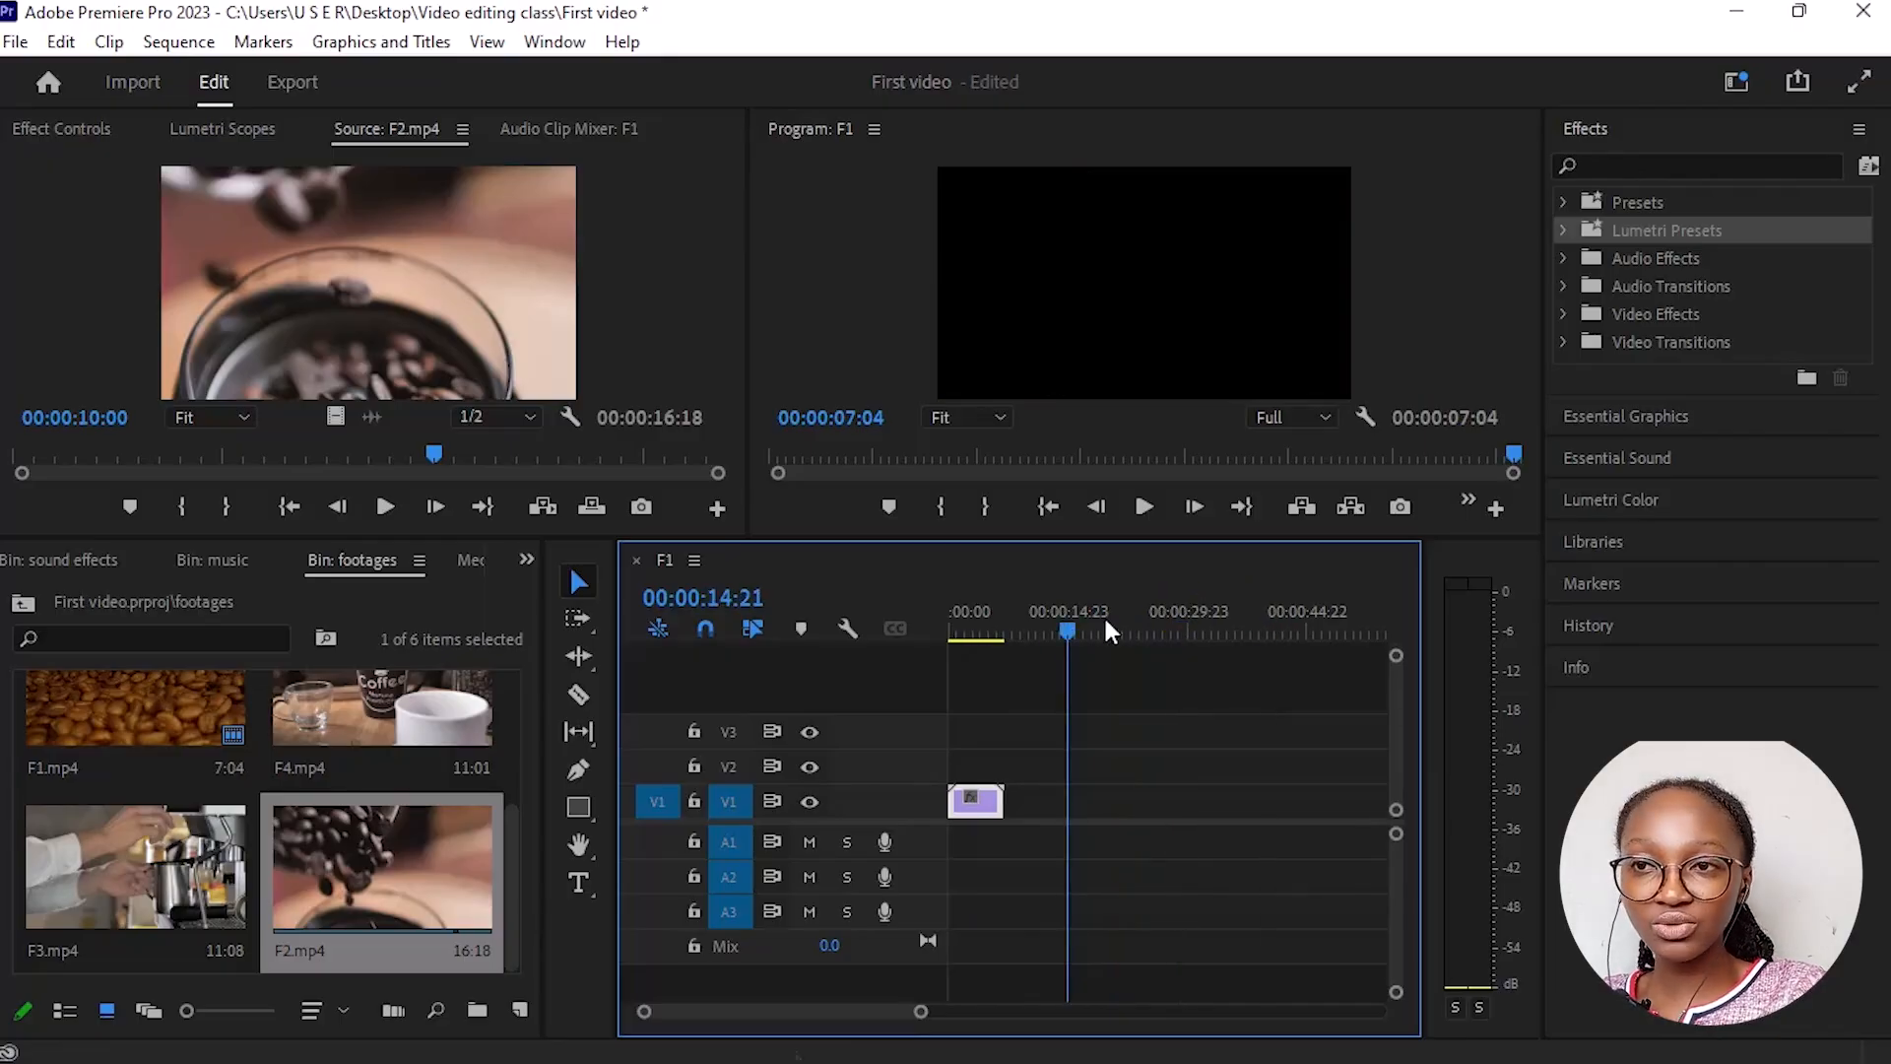
pyautogui.click(960, 624)
pyautogui.click(1022, 614)
pyautogui.click(1082, 613)
pyautogui.moveTo(1169, 614); pyautogui.dragTo(1286, 615)
pyautogui.click(1320, 609)
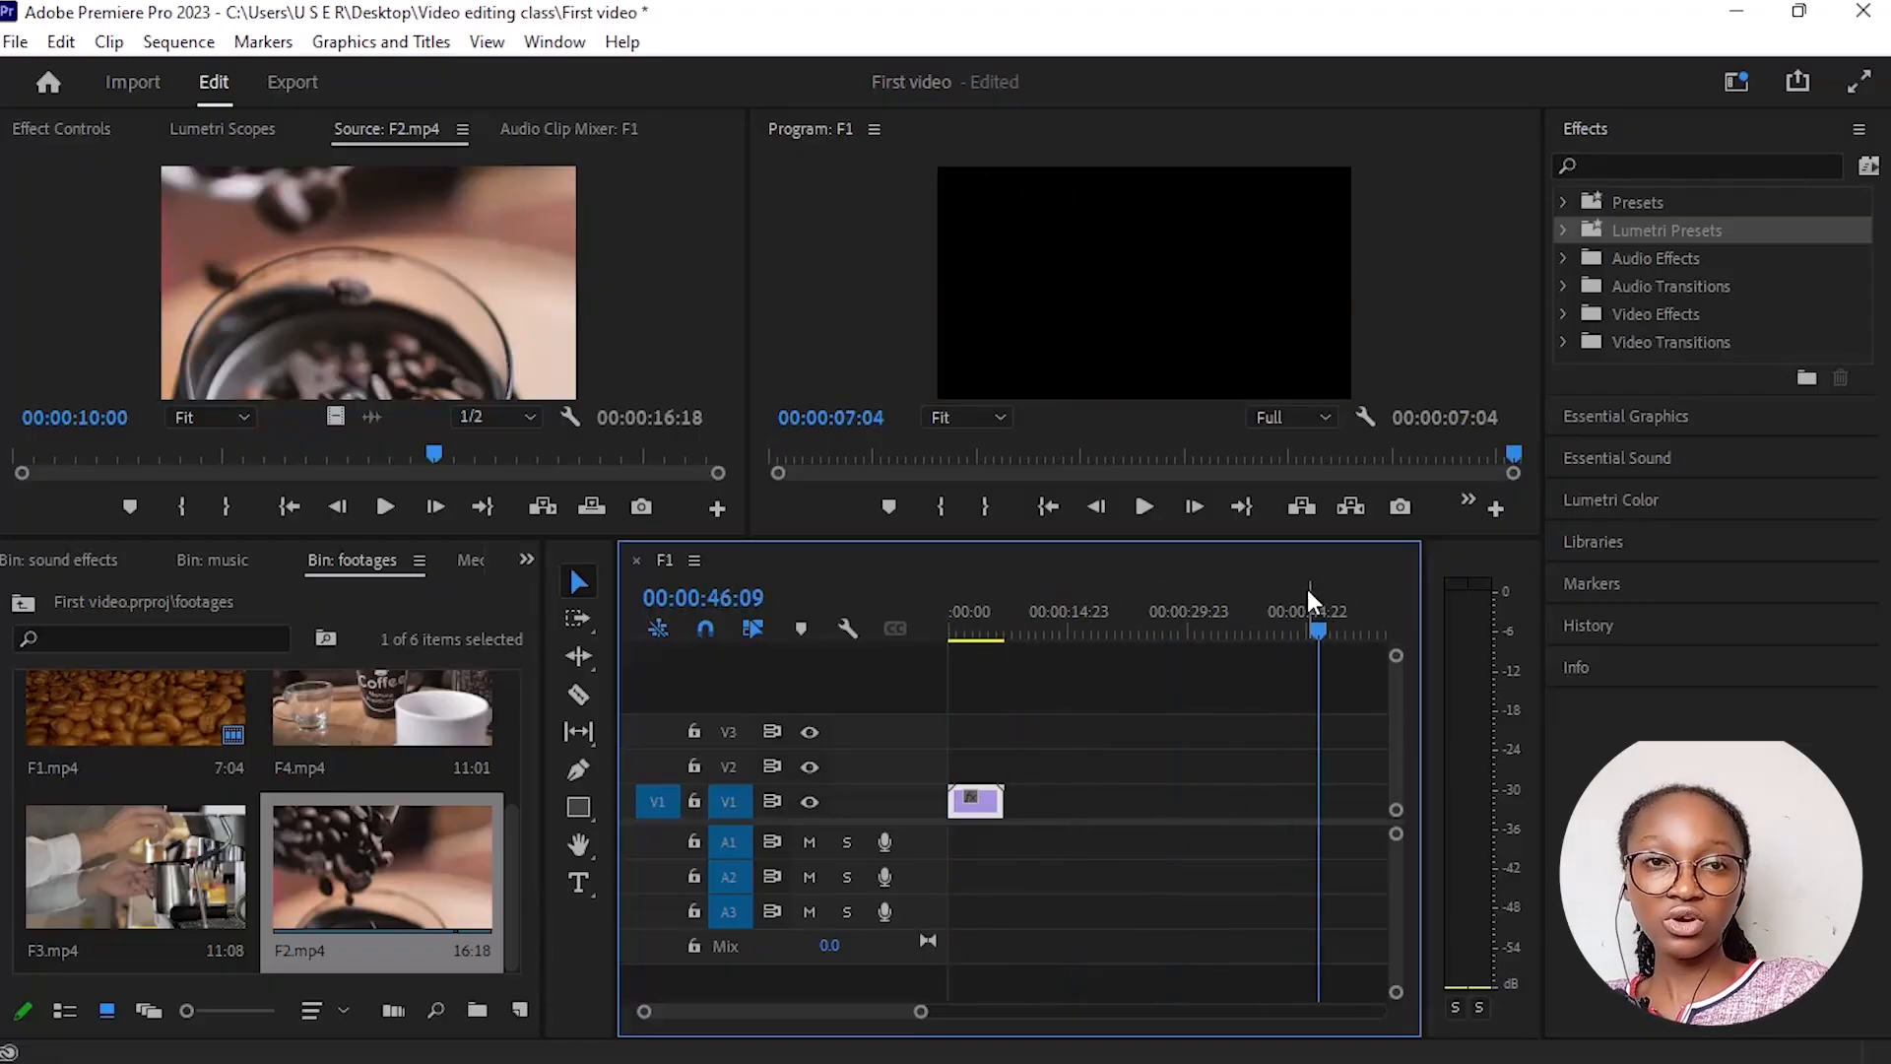
pyautogui.moveTo(1249, 603); pyautogui.dragTo(930, 867)
pyautogui.moveTo(955, 621); pyautogui.dragTo(983, 616)
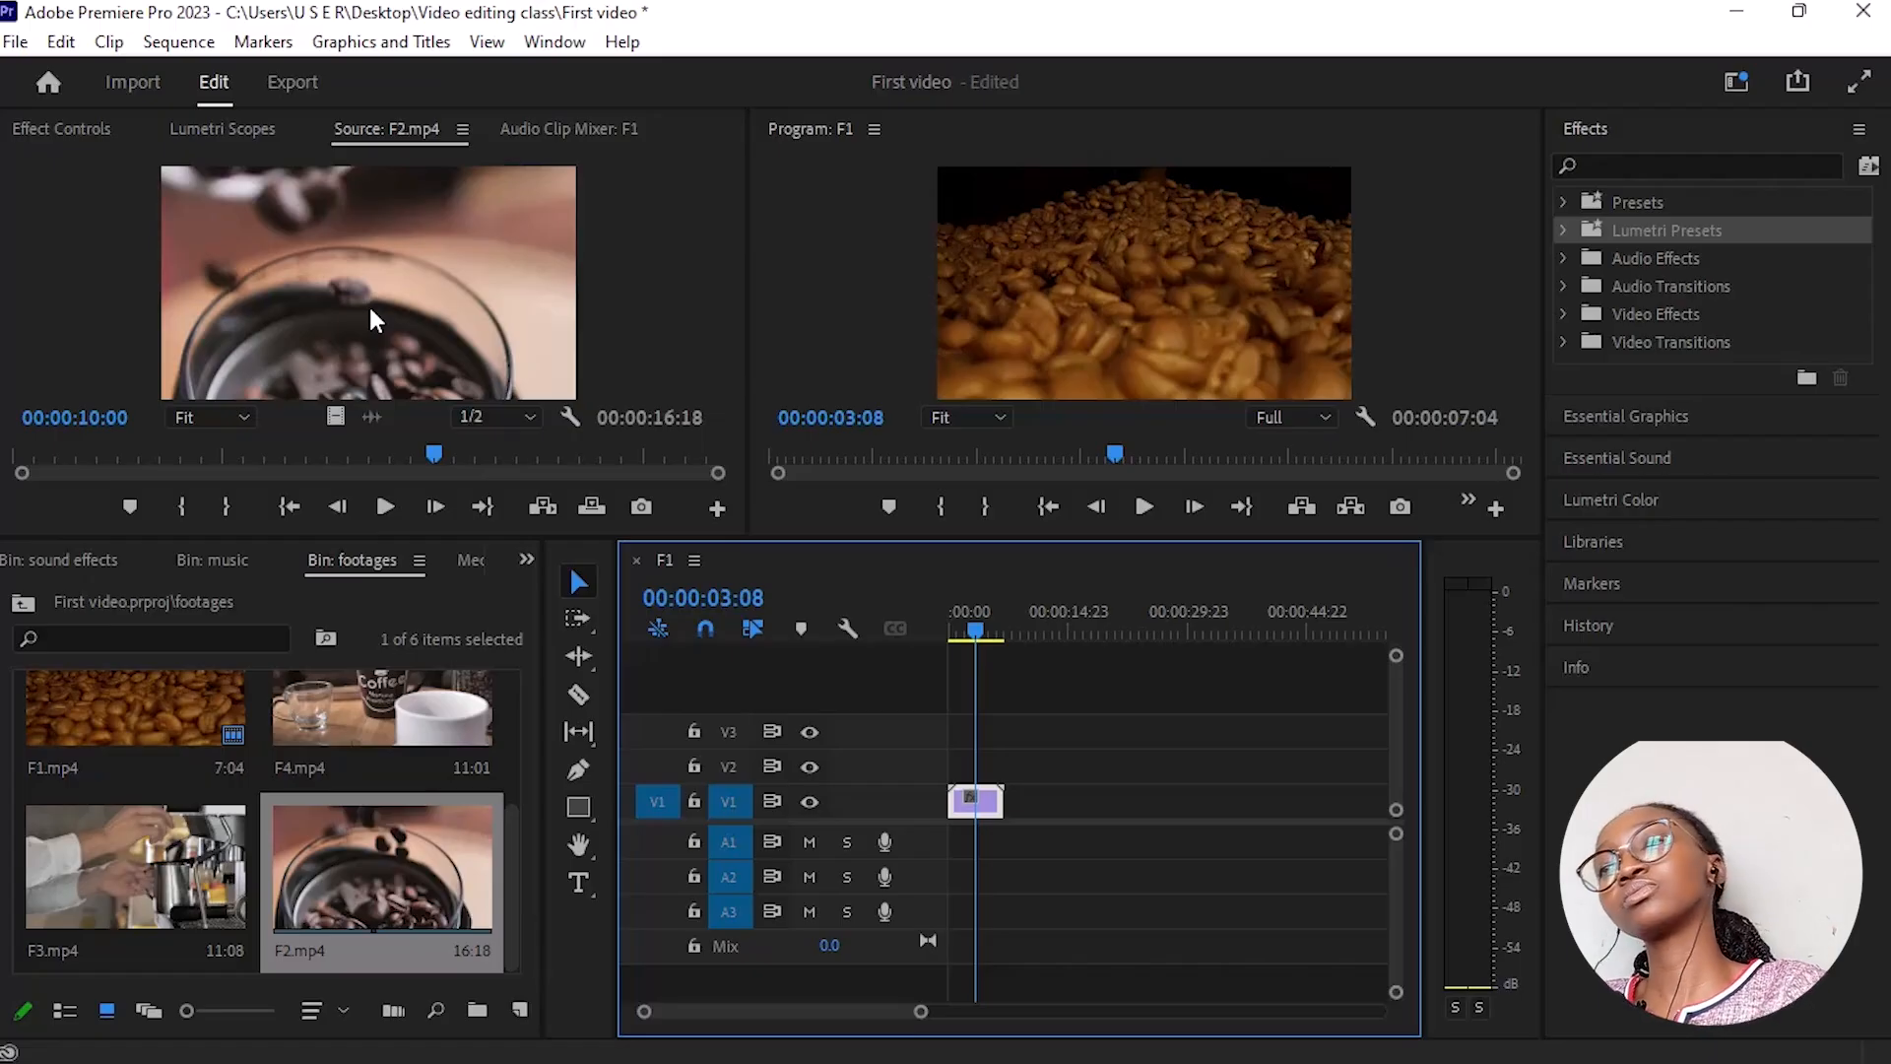
# Step: Play F2.mp4 in the Source monitor
pyautogui.click(391, 505)
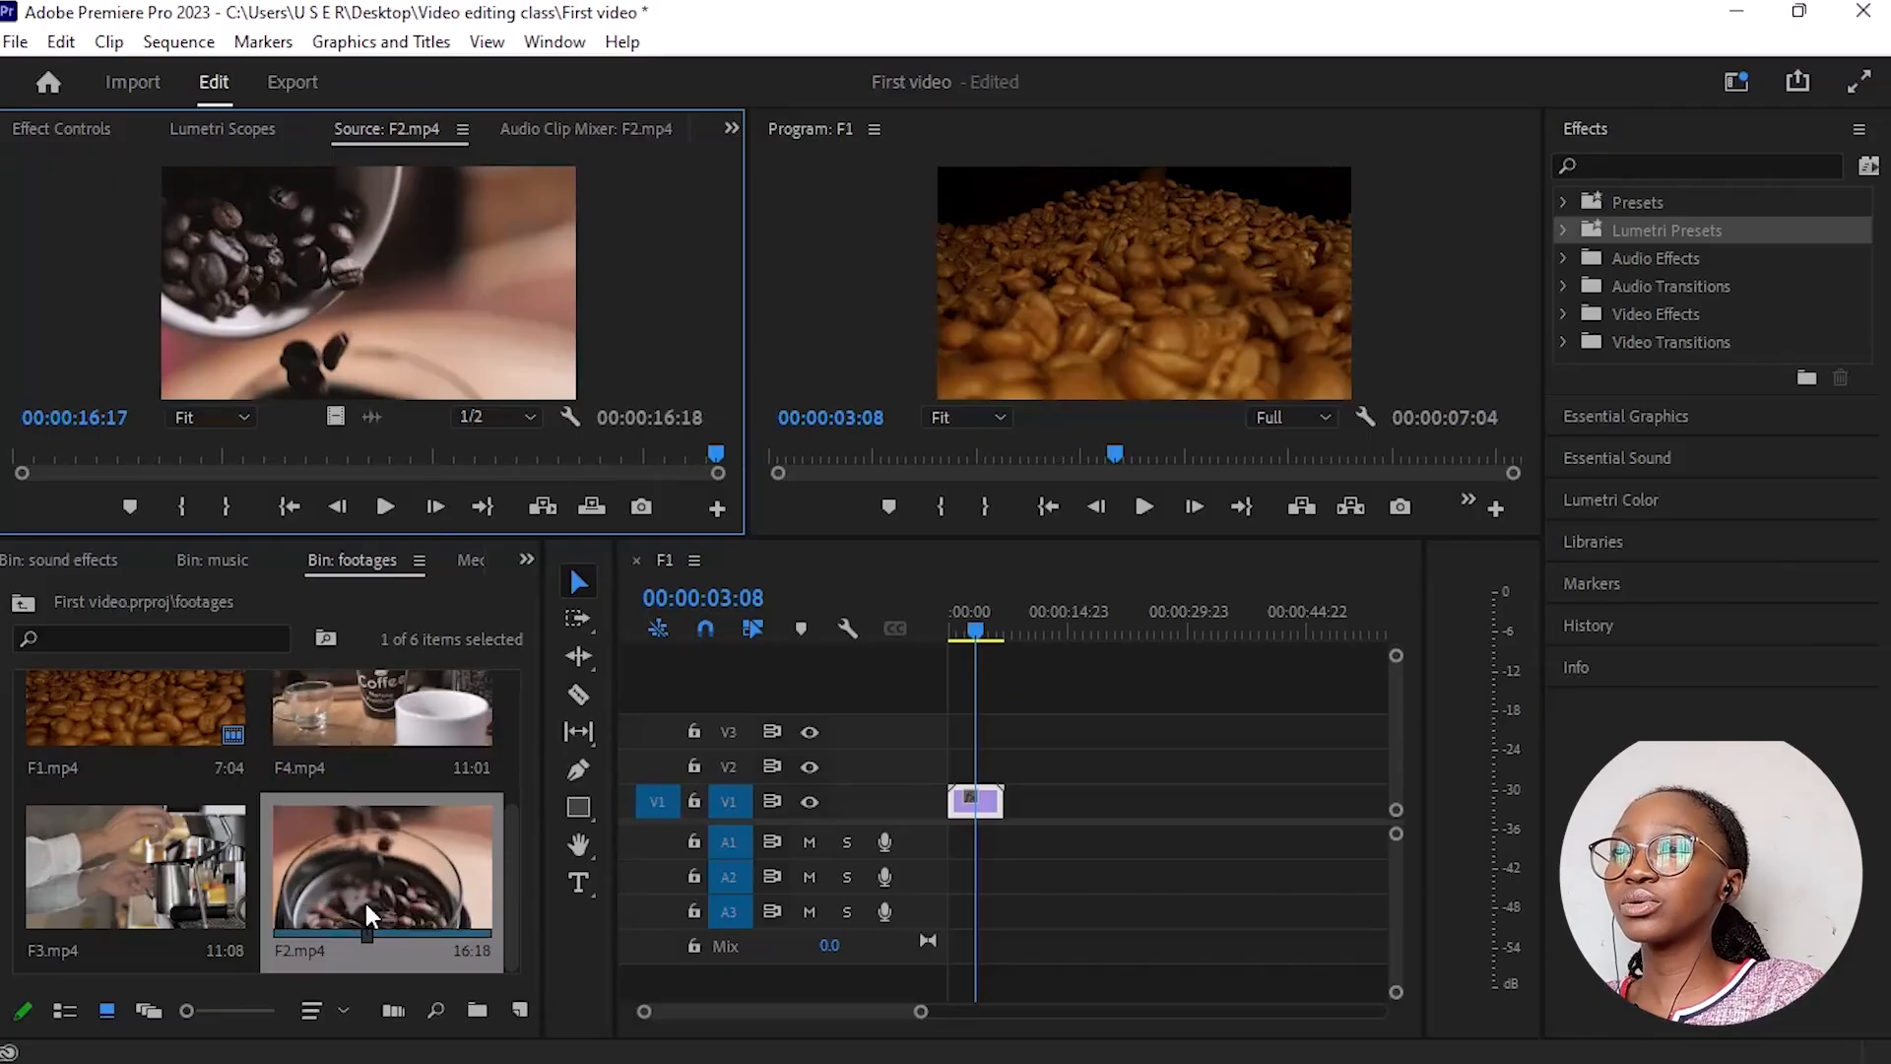
# Step: Preview F2.mp4 in the Source monitor, marking its In point at 00:00:03:07 and Out point at 00:00:13:15
pyautogui.click(375, 505)
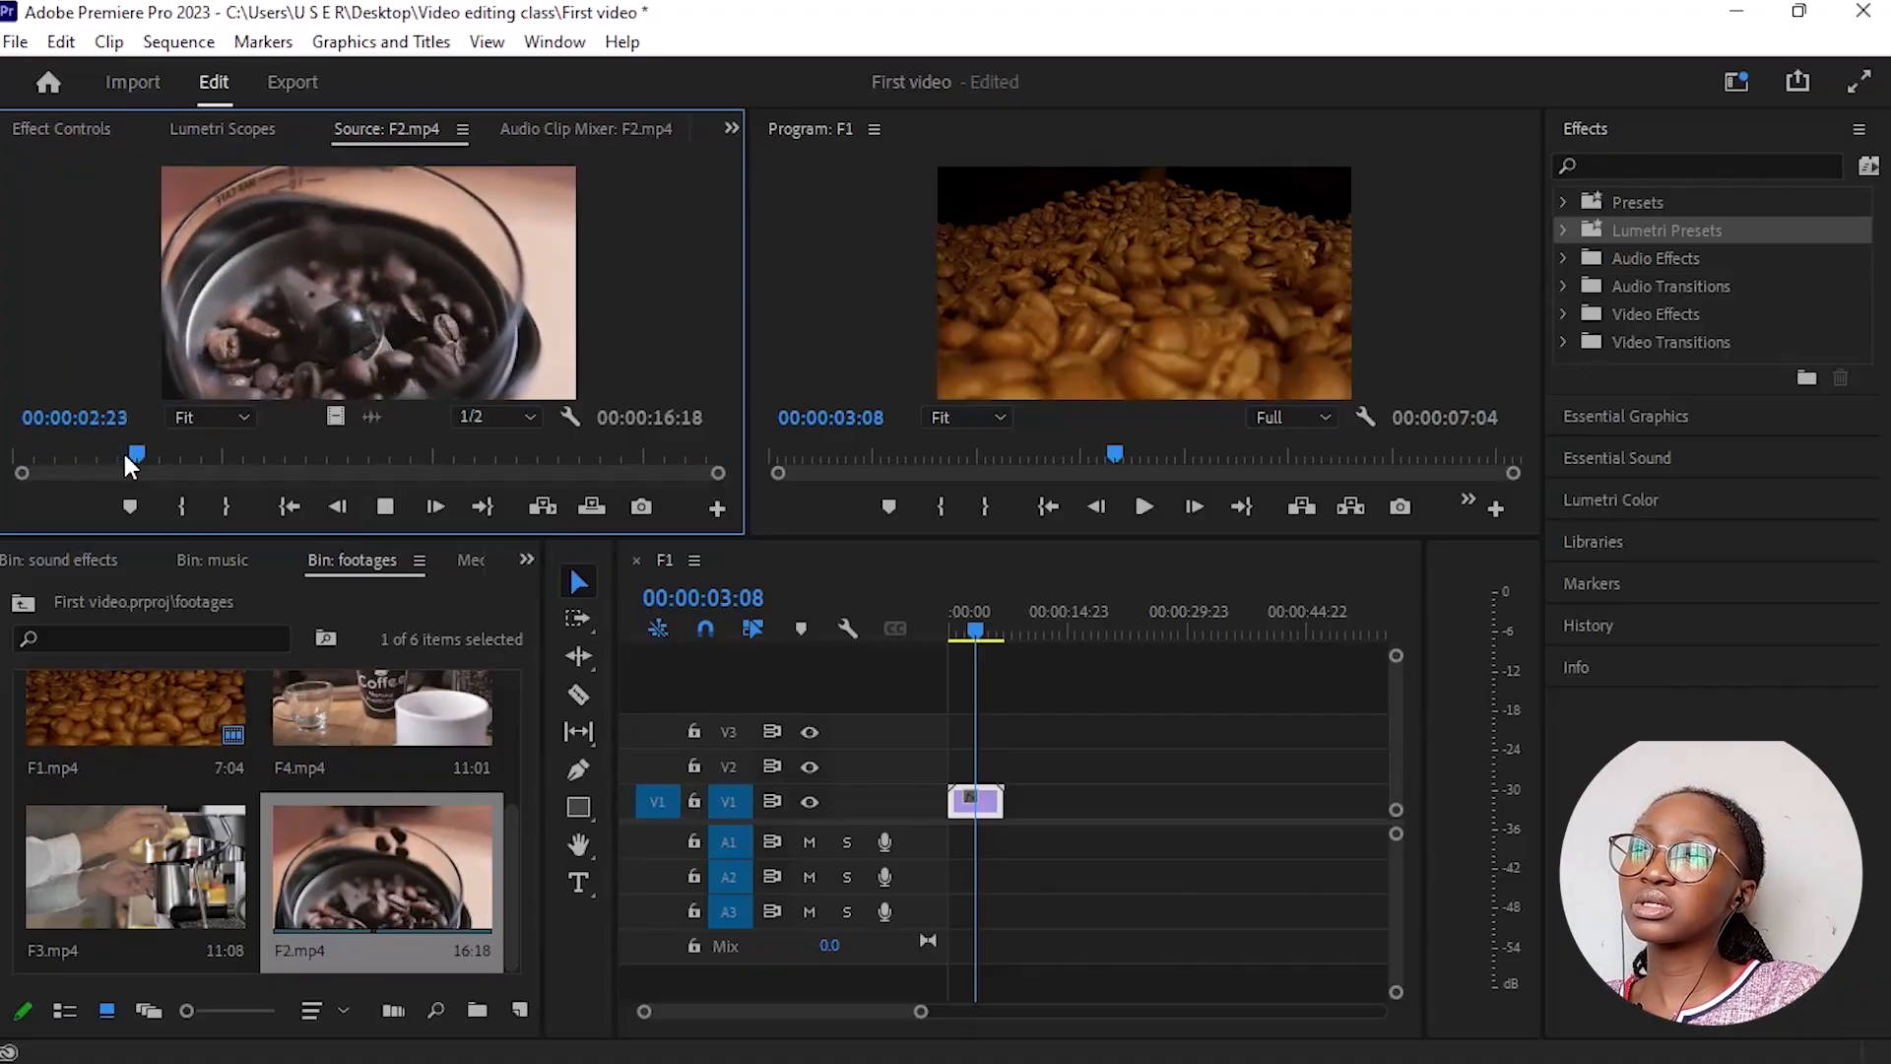
pyautogui.hotkey('alt', 'space')
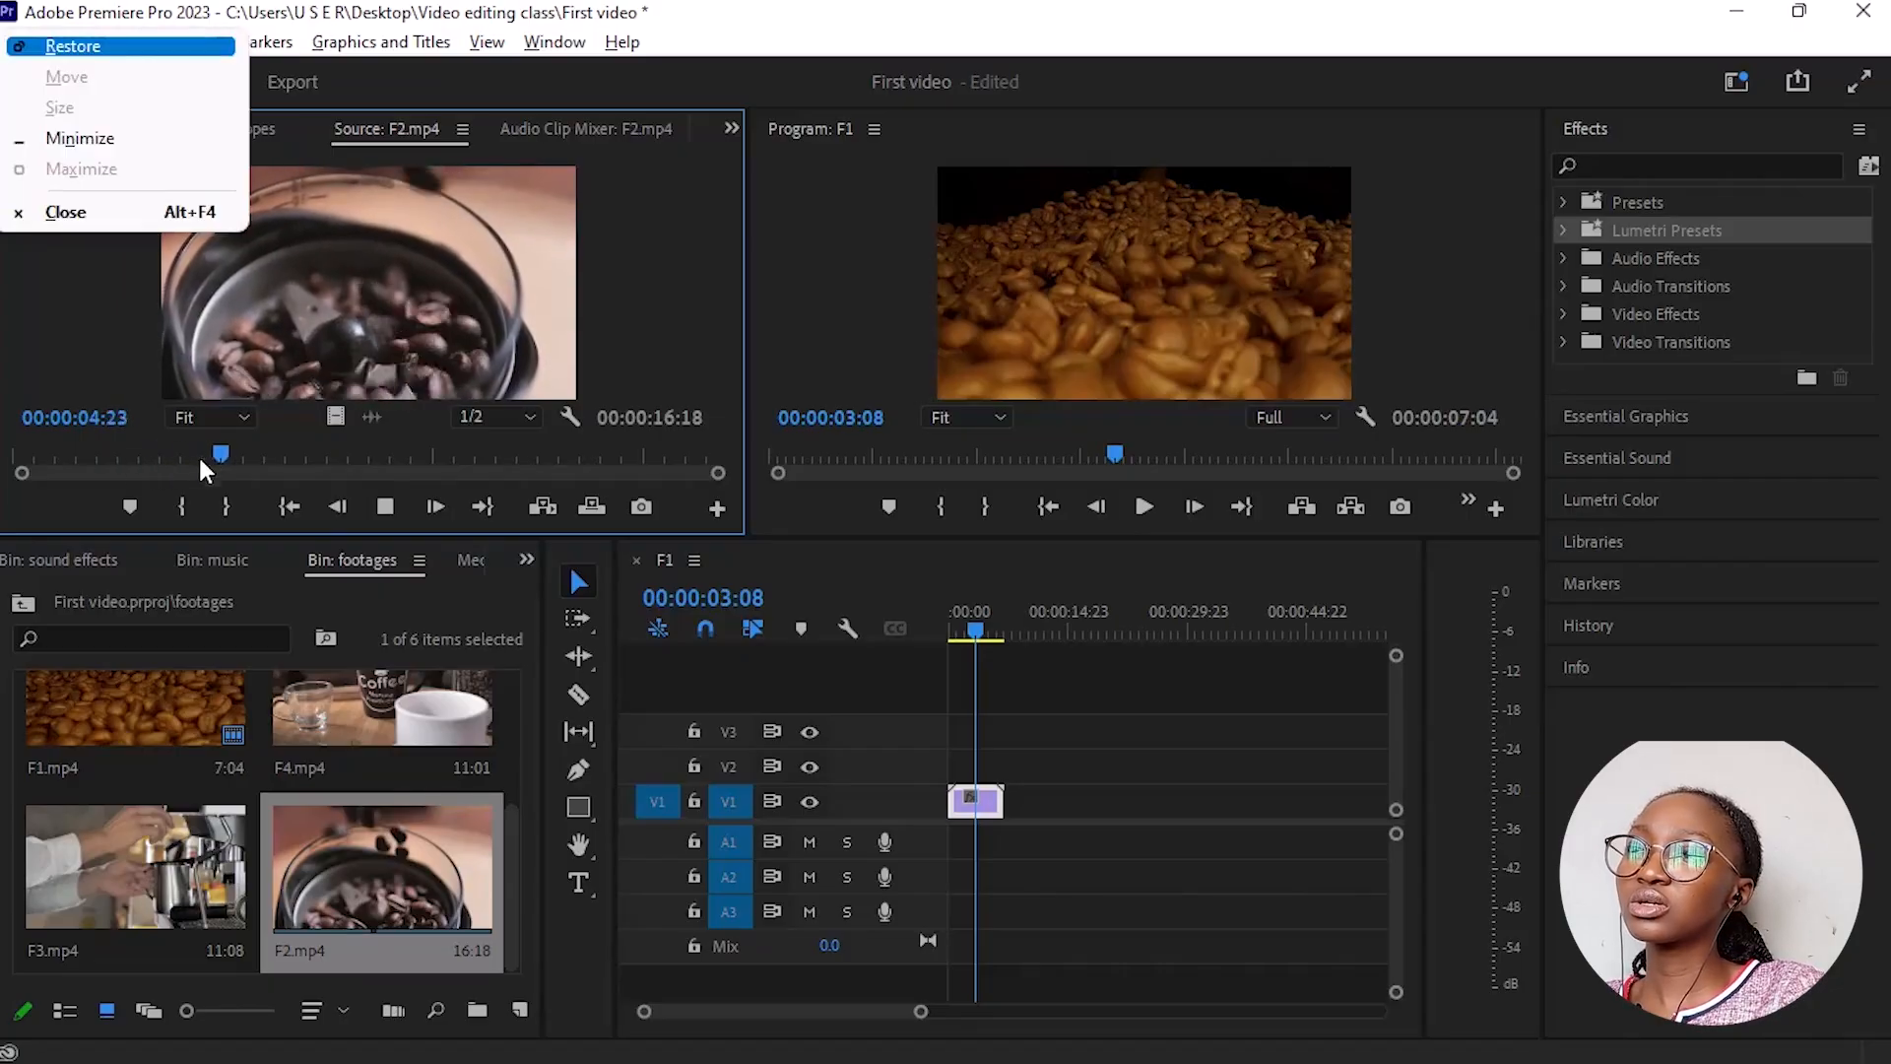
pyautogui.moveTo(217, 447); pyautogui.dragTo(300, 488)
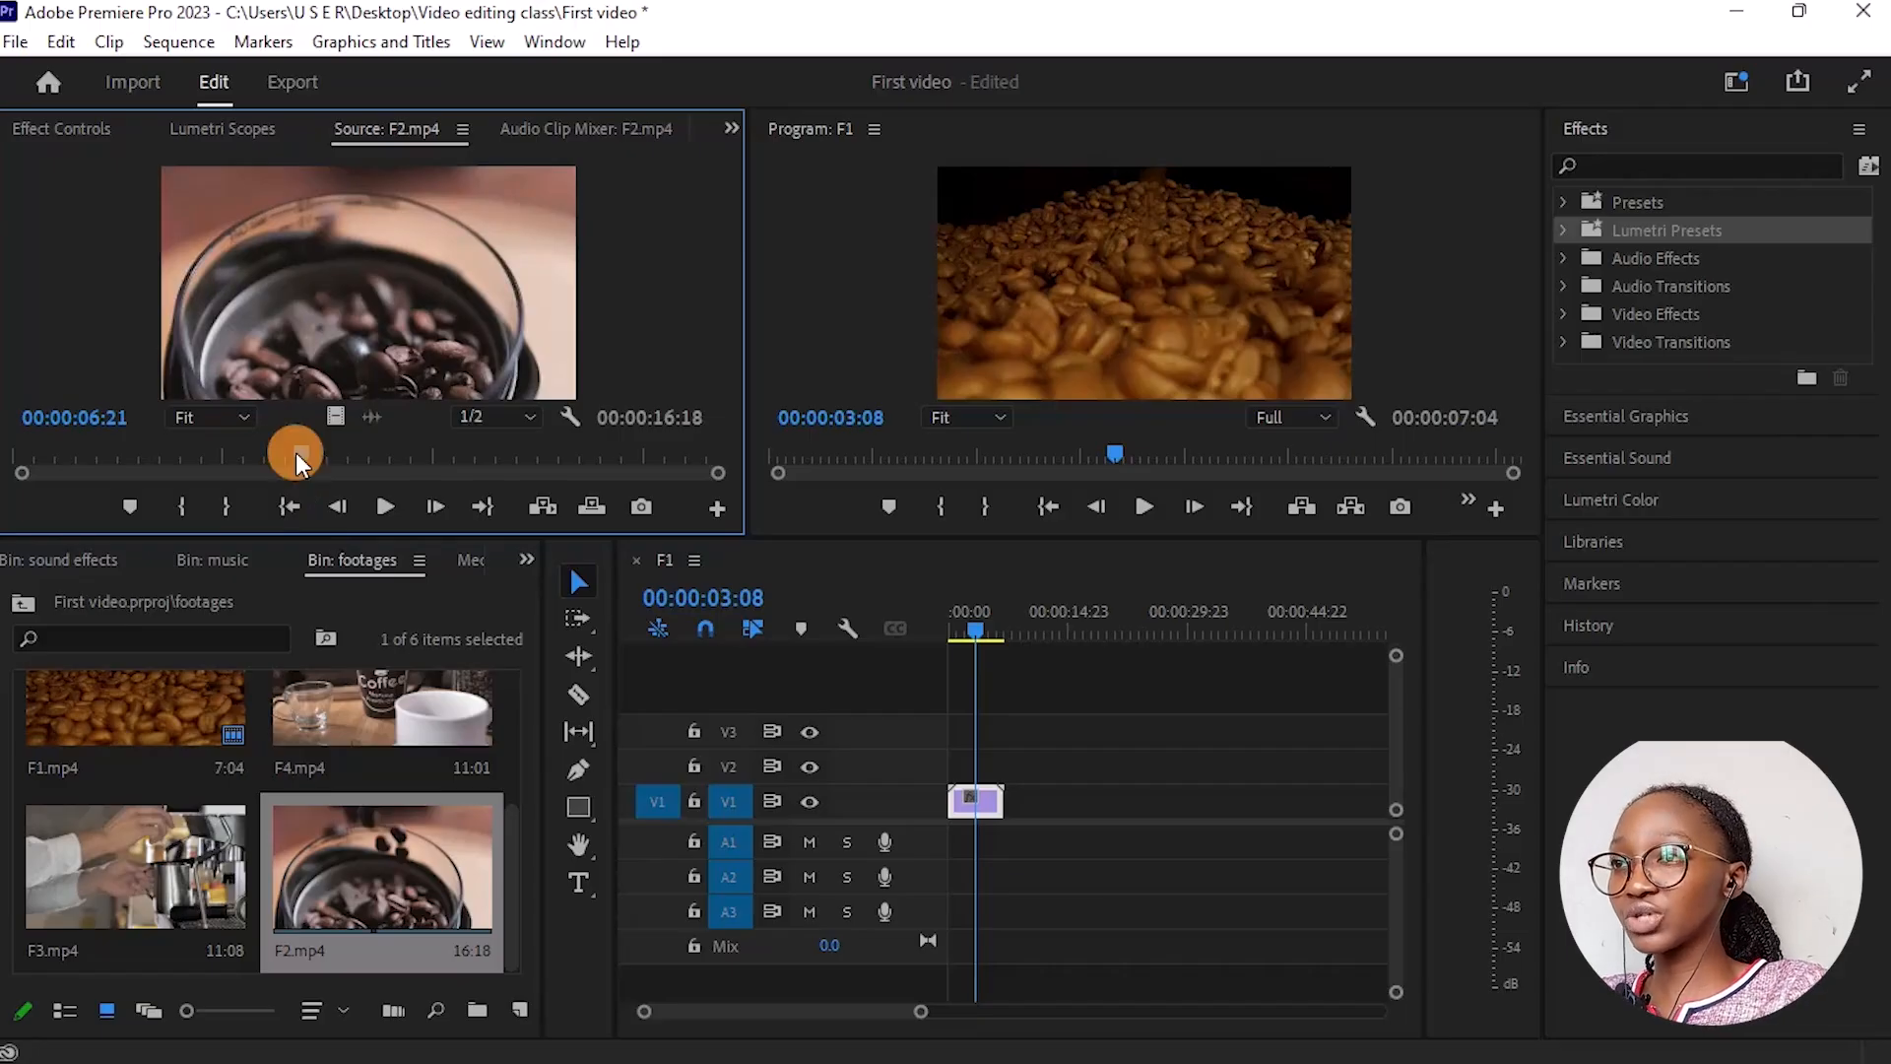
pyautogui.moveTo(287, 458); pyautogui.dragTo(154, 522)
pyautogui.moveTo(155, 452); pyautogui.dragTo(150, 461)
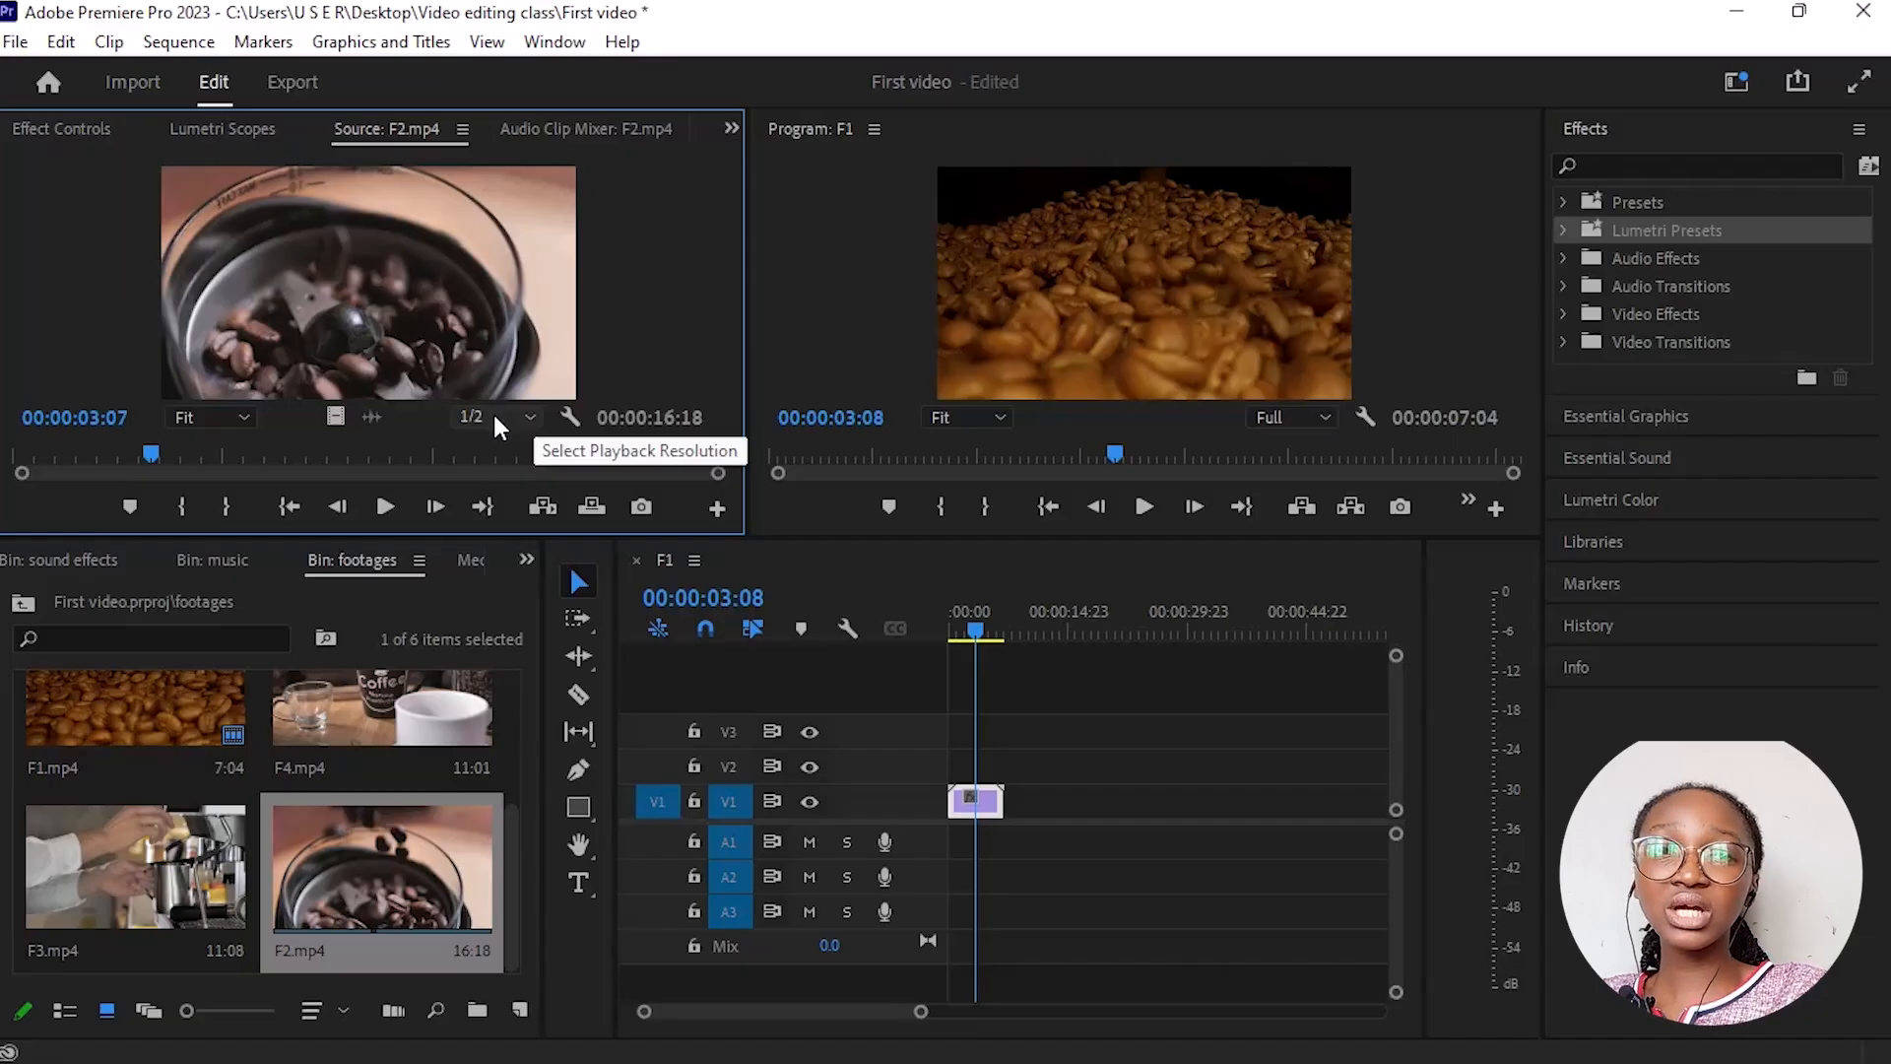
pyautogui.click(180, 505)
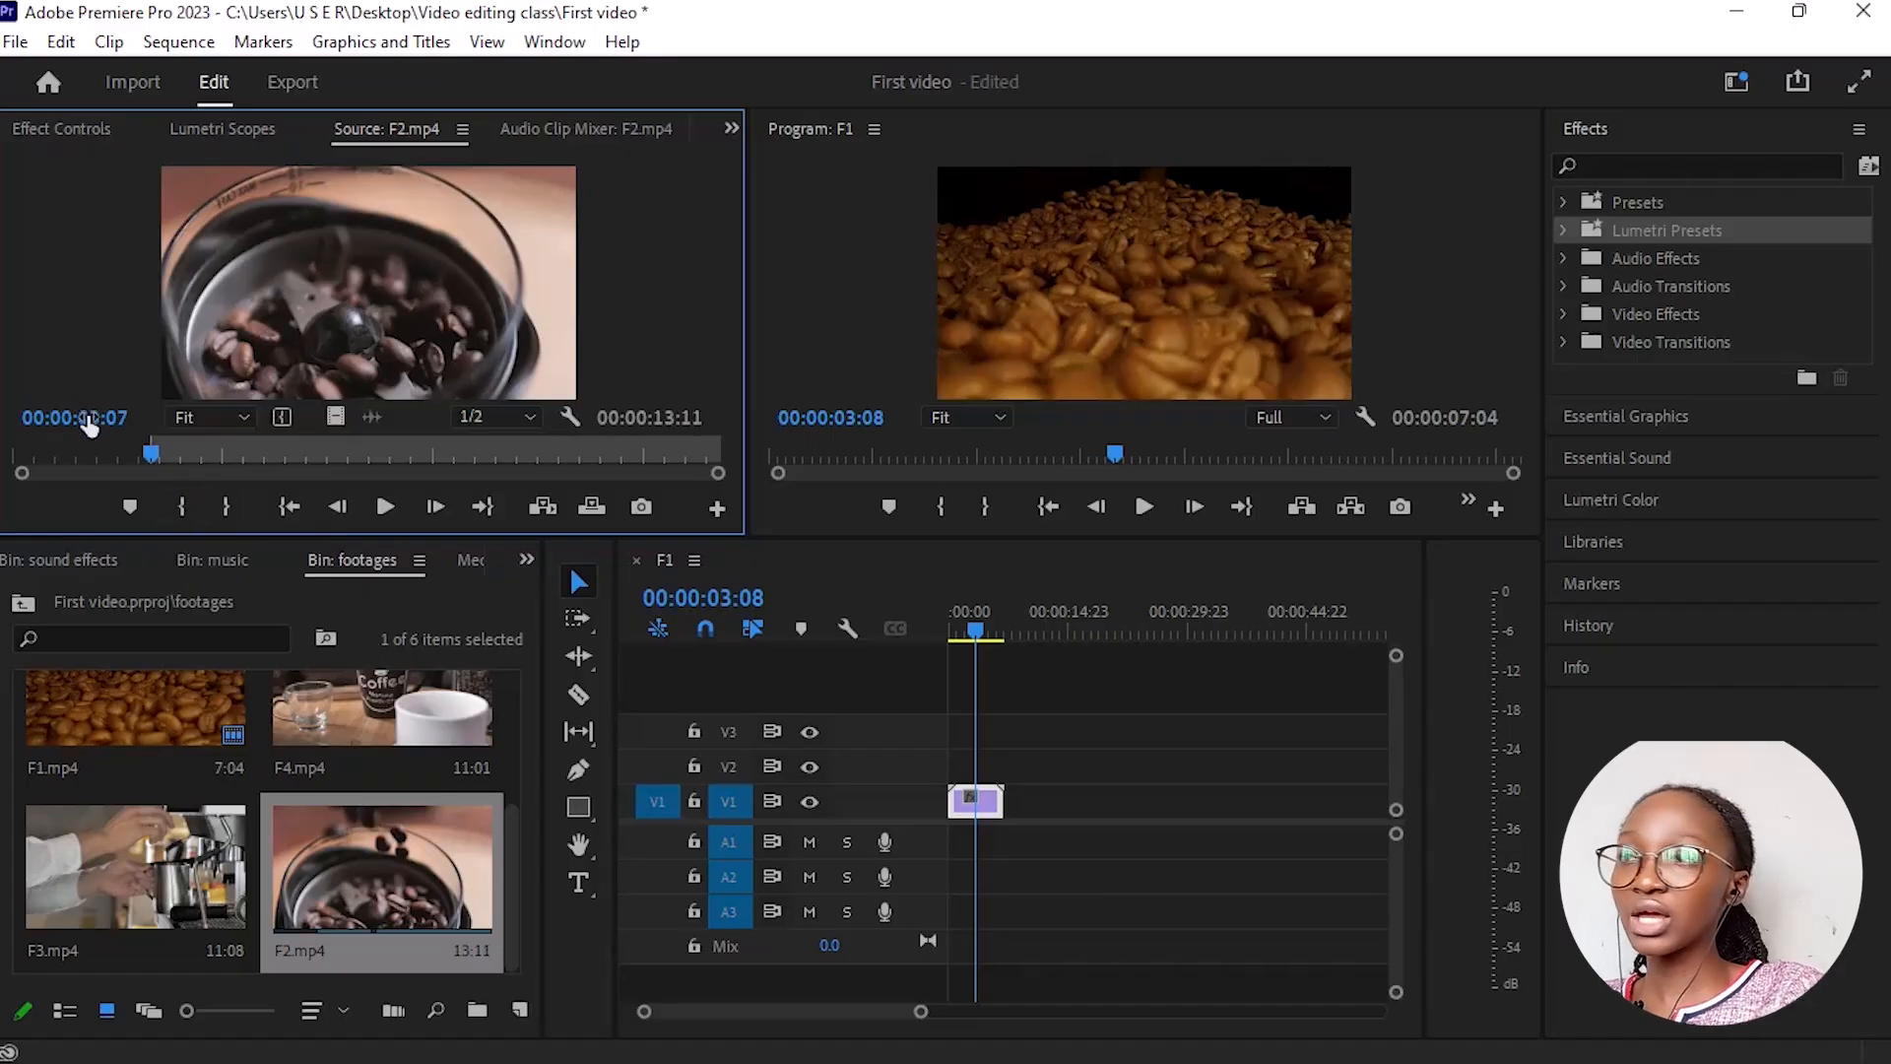
pyautogui.moveTo(156, 447); pyautogui.dragTo(586, 526)
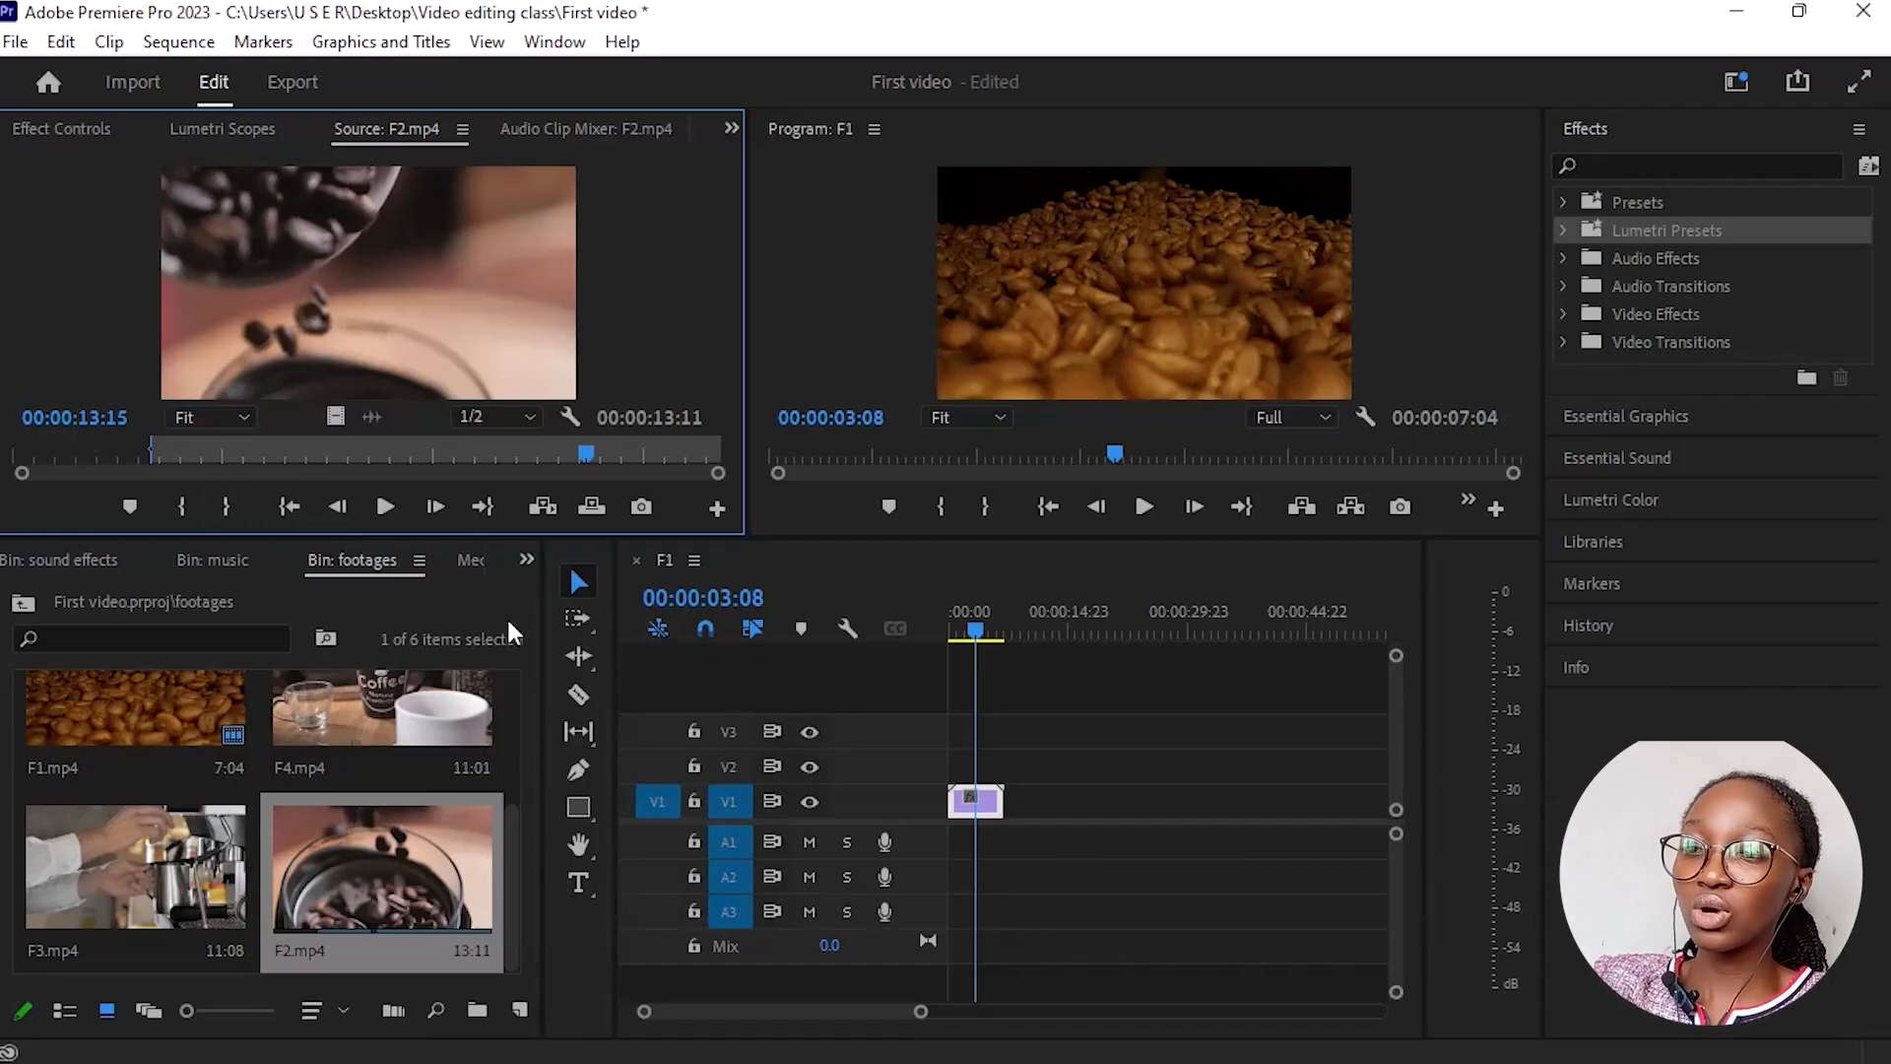
pyautogui.press('o')
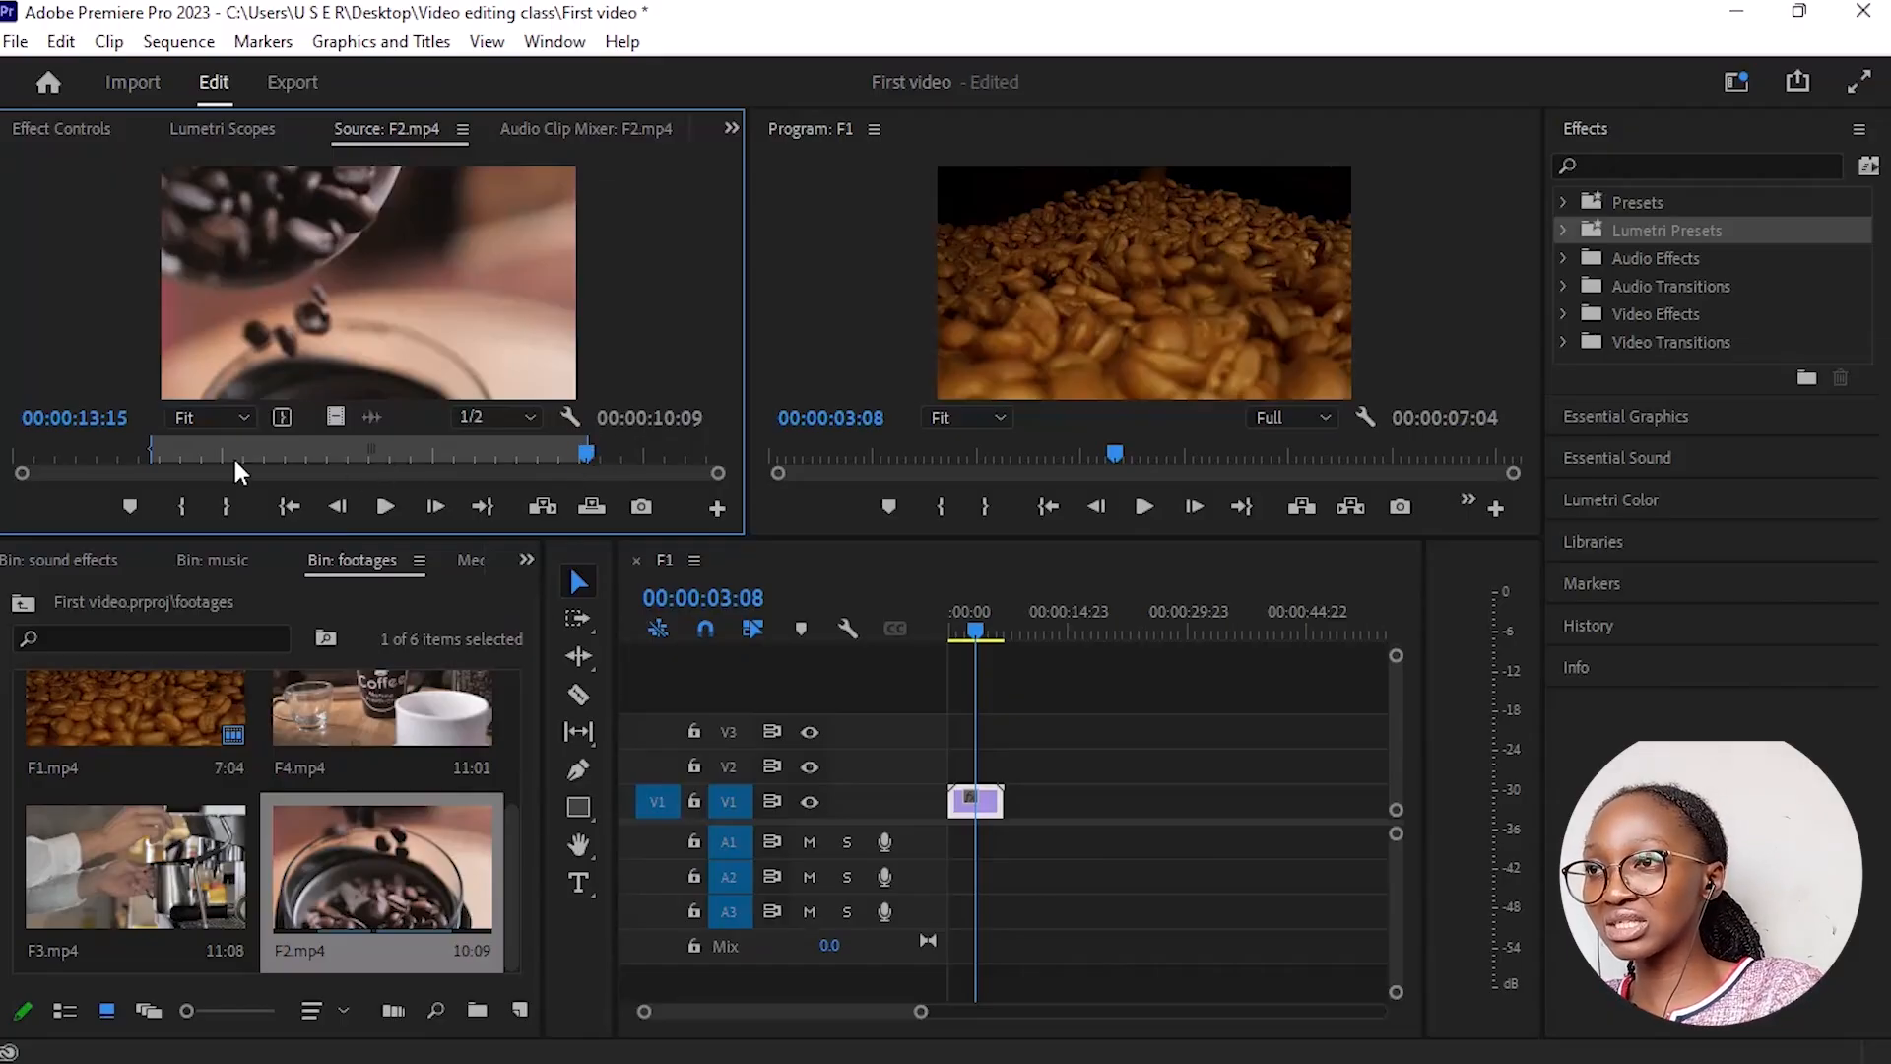
# Step: Try placing the marked F2.mp4 range from the Source monitor directly after F1.mp4 on V1, and undo the placement
pyautogui.moveTo(581, 453); pyautogui.dragTo(557, 473)
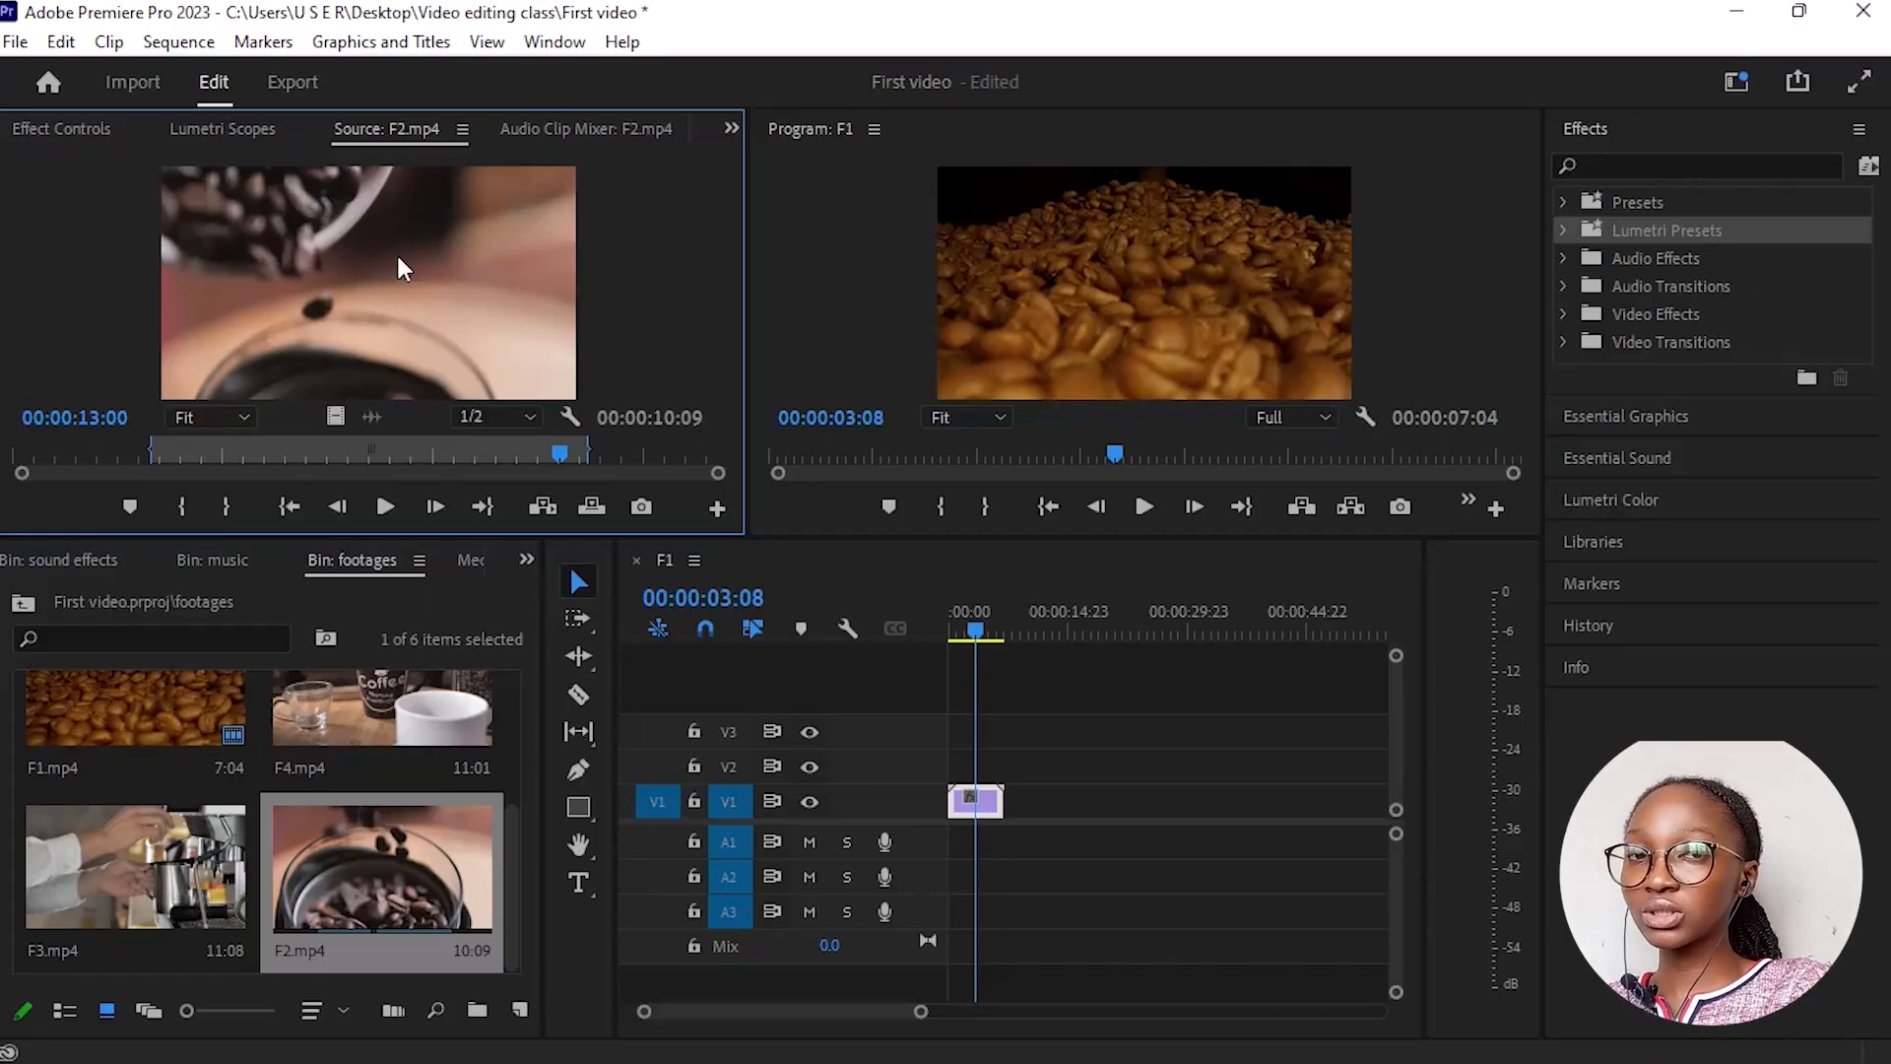
pyautogui.moveTo(304, 276); pyautogui.dragTo(1036, 783)
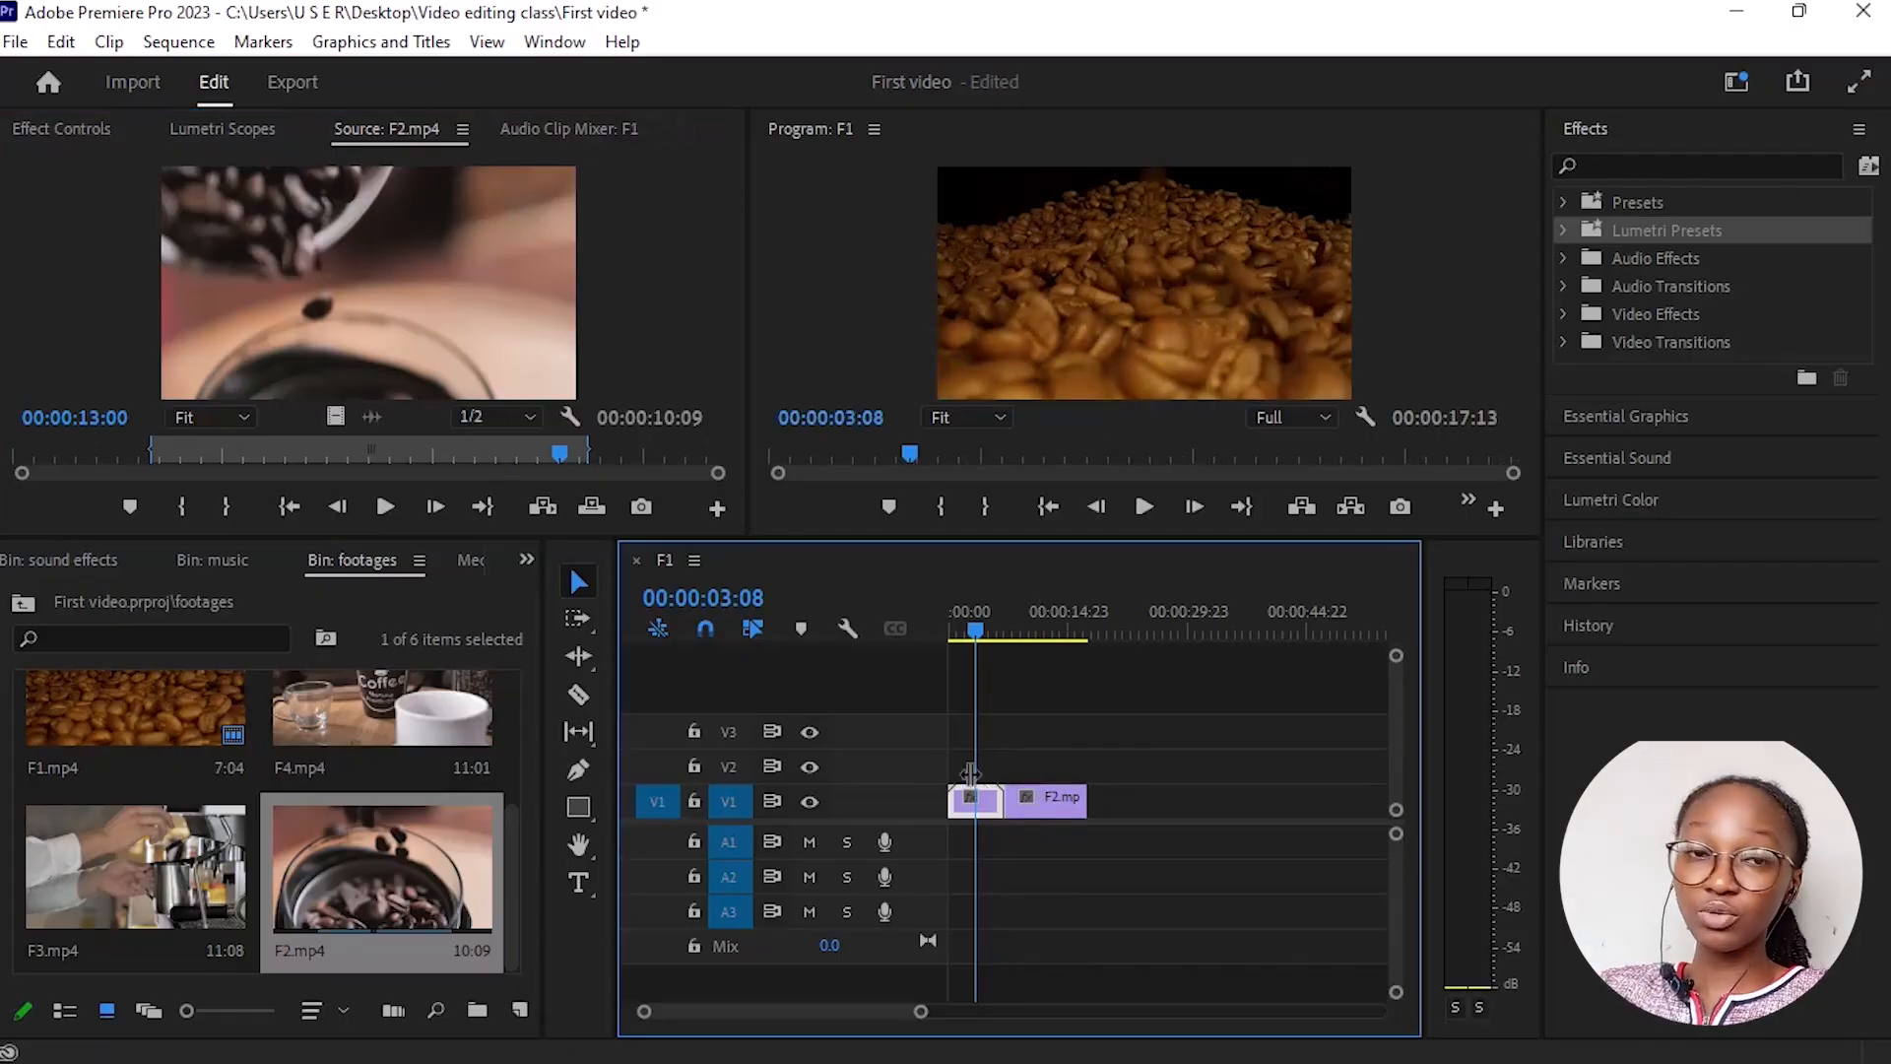
pyautogui.hotkey('ctrl', 'z')
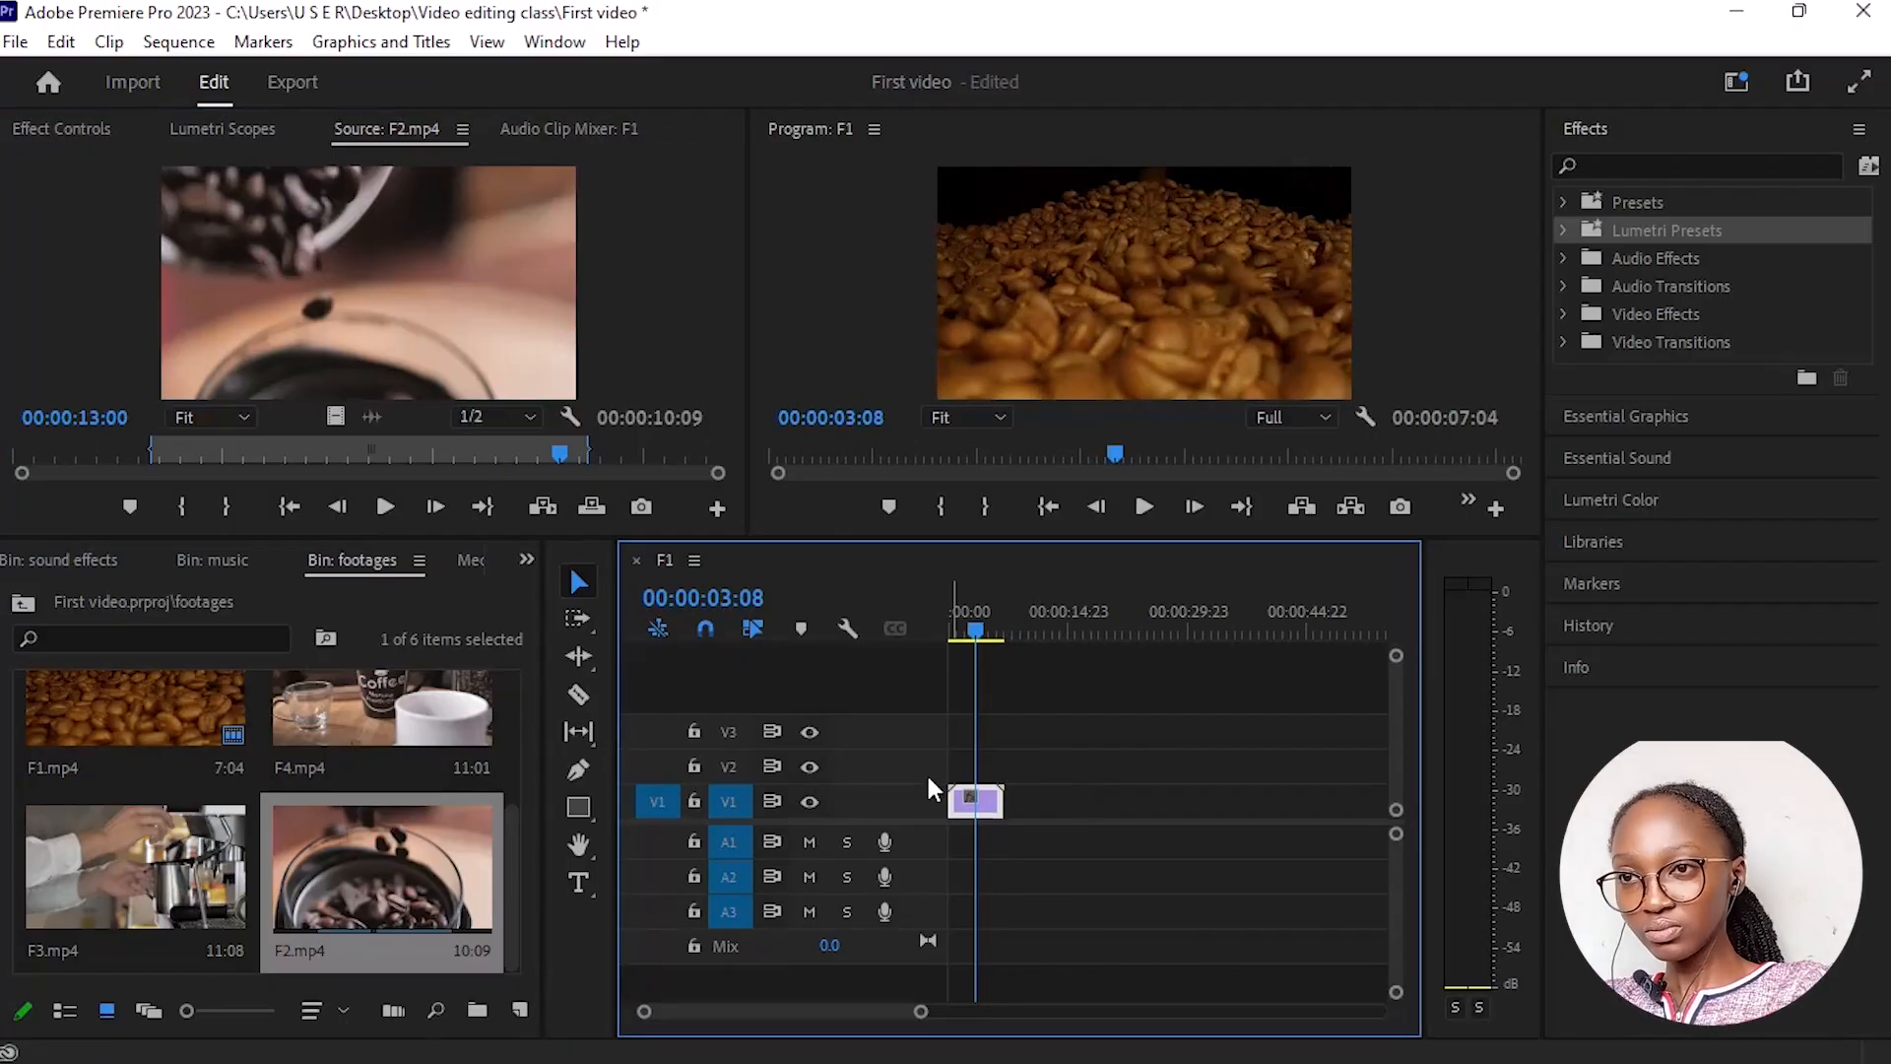
# Step: Examine the frames near the end of F1.mp4 in the sequence by stepping the playhead back and forth frame by frame
pyautogui.moveTo(979, 626)
pyautogui.mouseDown()
pyautogui.moveTo(998, 605)
pyautogui.moveTo(1020, 624)
pyautogui.moveTo(1001, 632)
pyautogui.mouseUp()
pyautogui.press('Right')
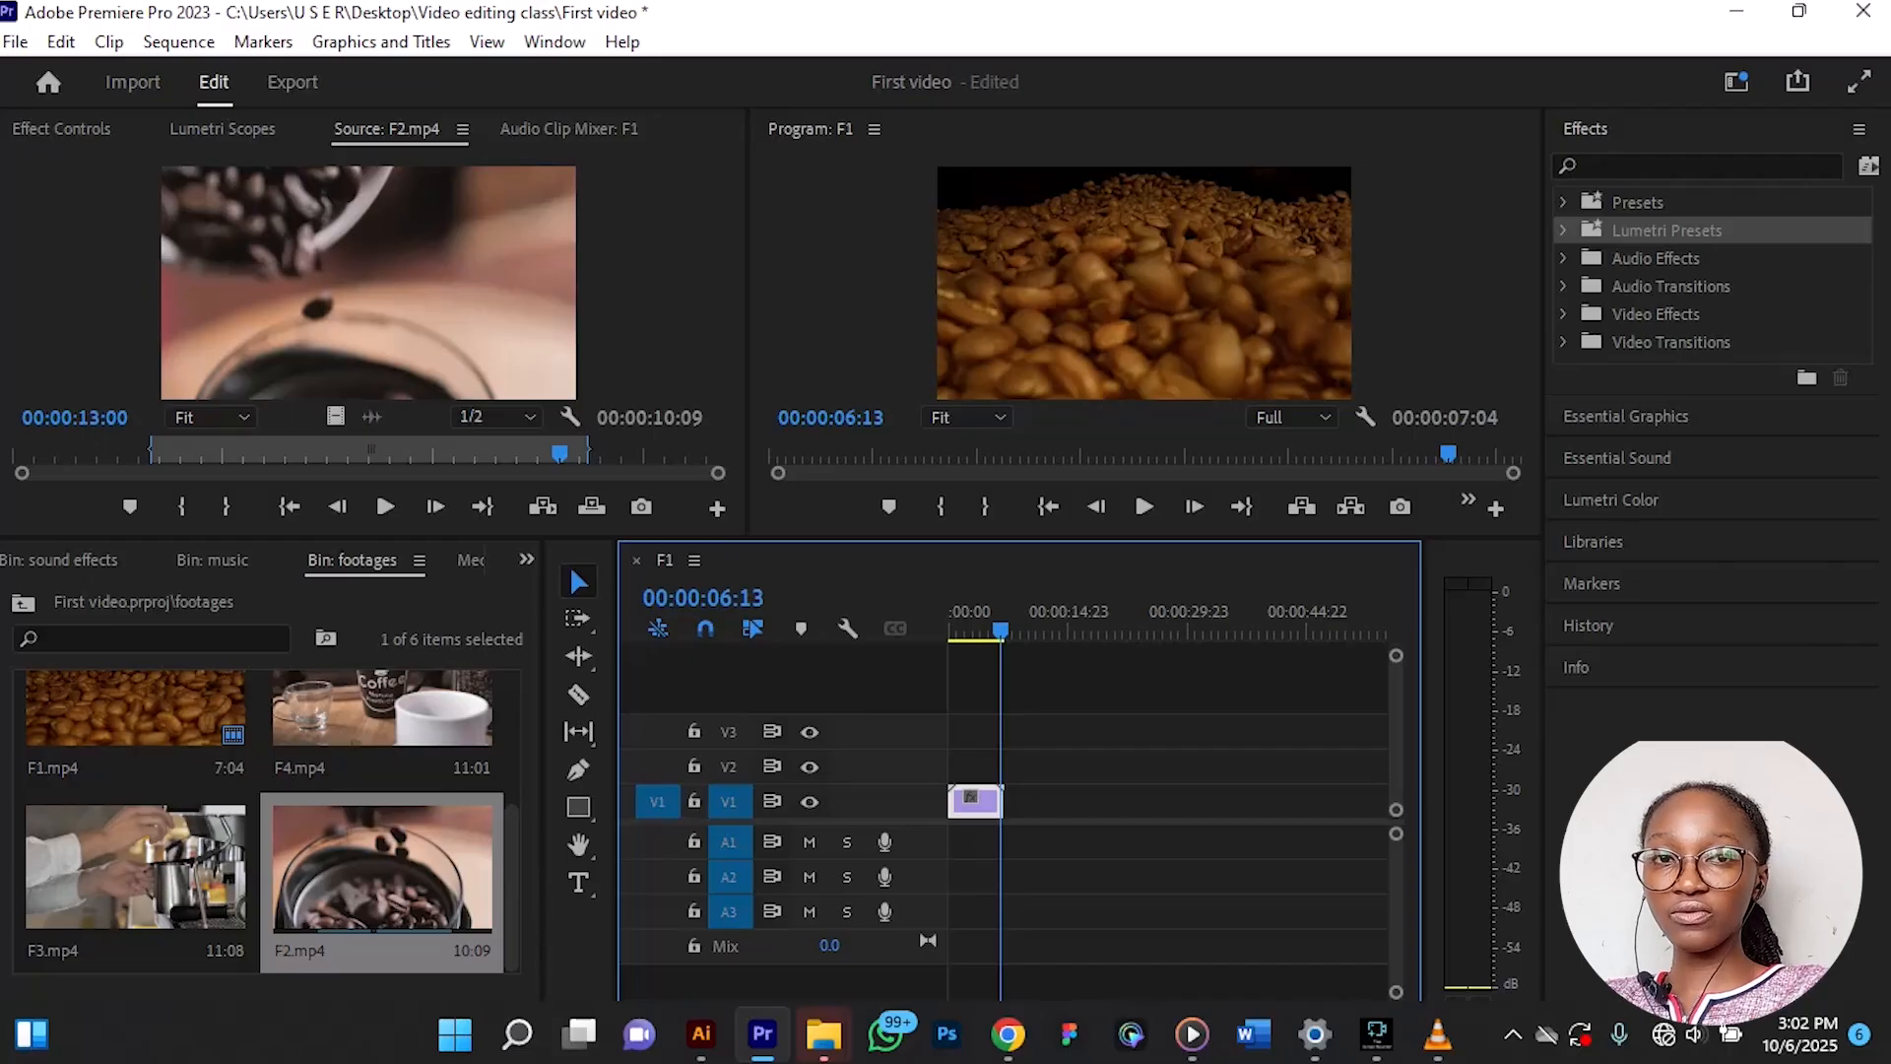
pyautogui.press('Right')
pyautogui.press('Right')
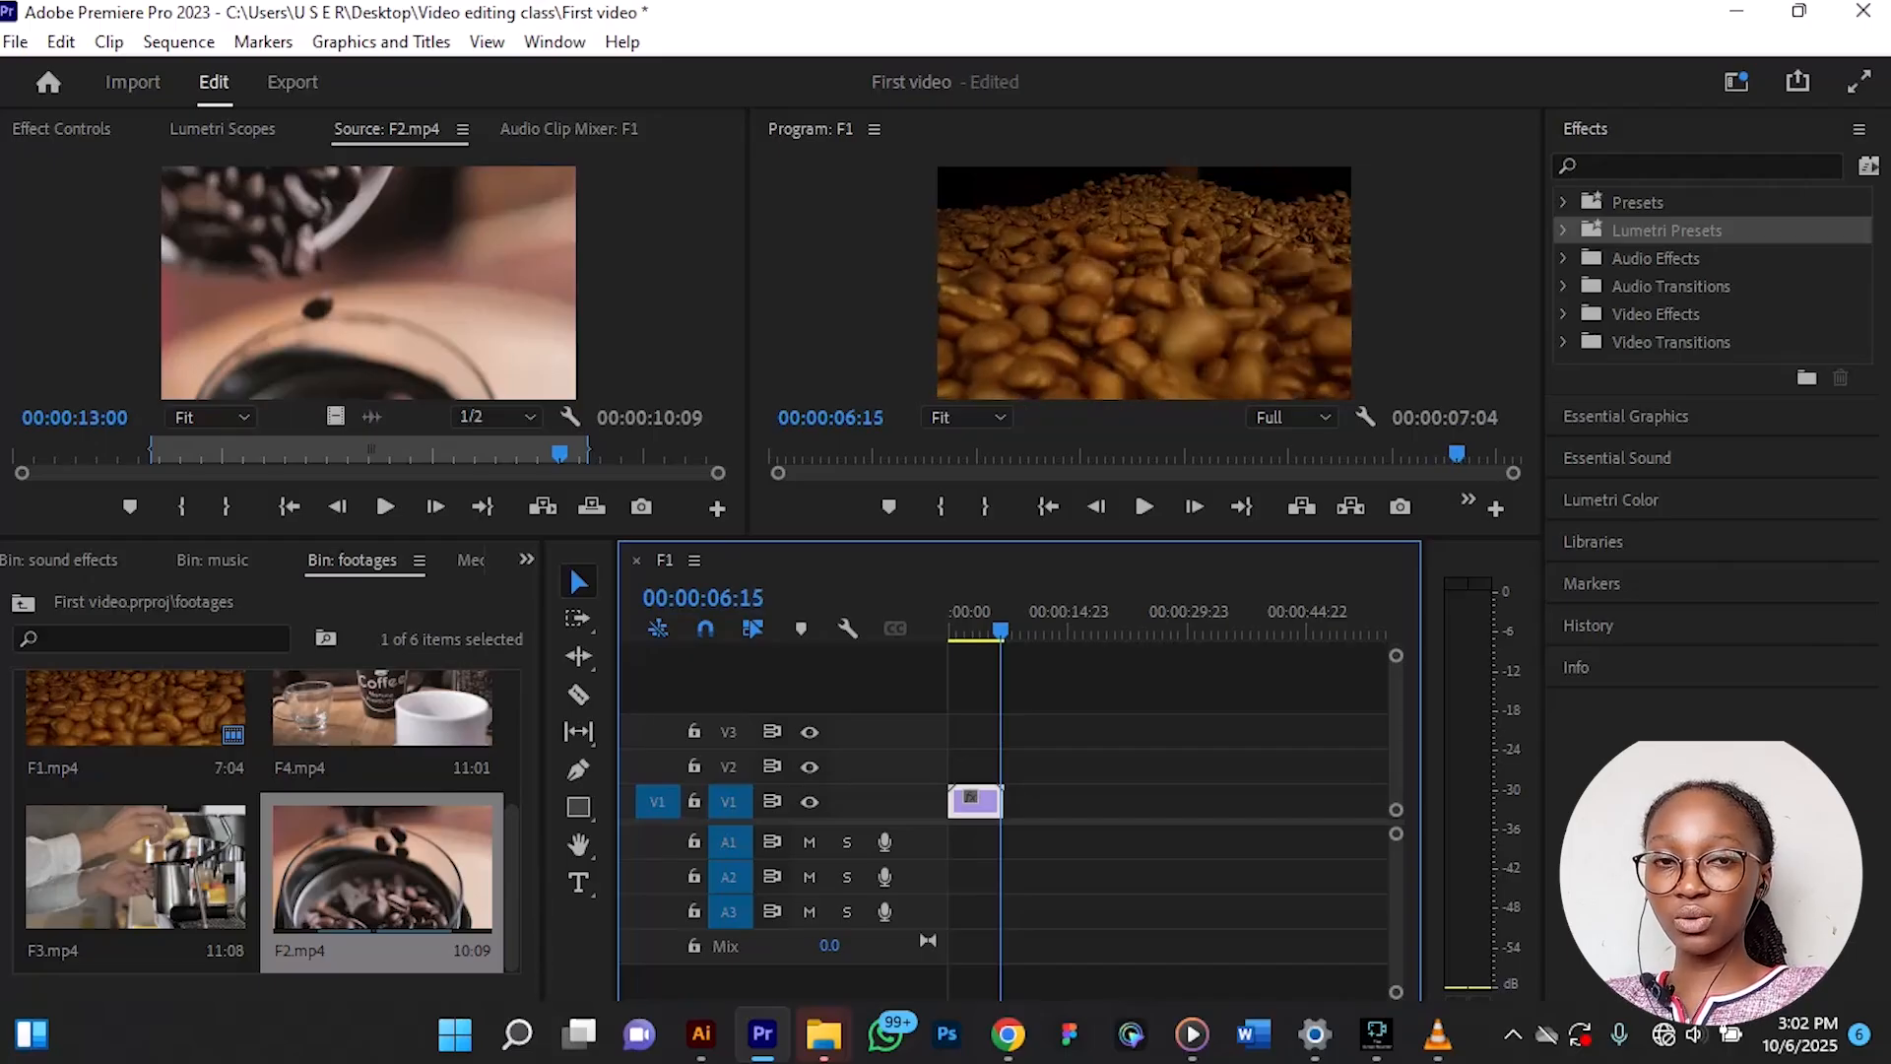
pyautogui.press('Left')
pyautogui.press('Left')
pyautogui.press('Left')
pyautogui.press('Left')
pyautogui.press('Left')
pyautogui.press('Left')
pyautogui.press('Left')
pyautogui.press('Left')
pyautogui.press('Left')
pyautogui.press('Left')
pyautogui.press('Left')
pyautogui.press('Left')
pyautogui.press('Left')
pyautogui.press('Left')
pyautogui.press('Left')
pyautogui.press('Left')
pyautogui.press('Left')
pyautogui.press('Right')
pyautogui.press('Right')
pyautogui.press('Right')
pyautogui.press('Right')
pyautogui.press('Right')
pyautogui.press('Right')
pyautogui.press('Right')
pyautogui.press('Right')
pyautogui.press('Right')
pyautogui.press('Right')
pyautogui.press('Right')
pyautogui.press('Right')
pyautogui.press('Right')
pyautogui.press('Right')
pyautogui.press('Right')
pyautogui.press('Right')
pyautogui.press('Right')
pyautogui.press('Right')
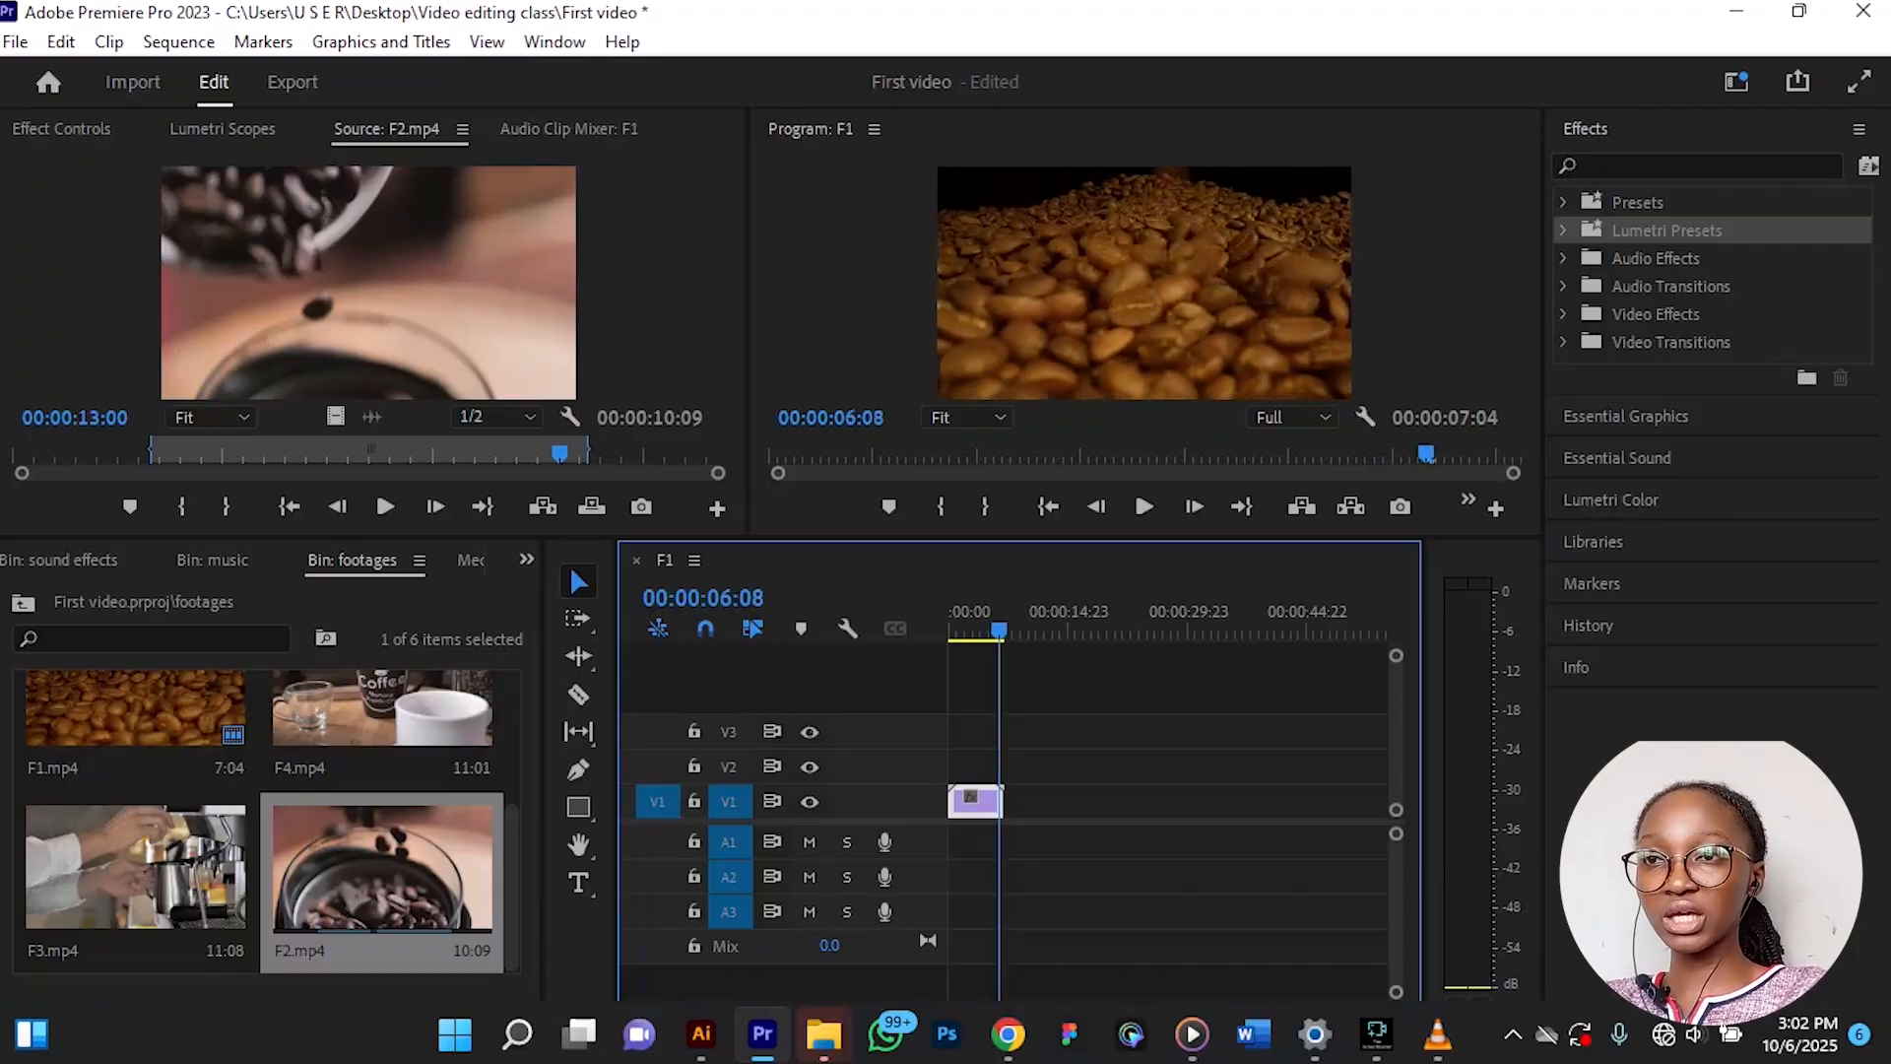
pyautogui.press('Right')
pyautogui.press('Right')
pyautogui.press('Right')
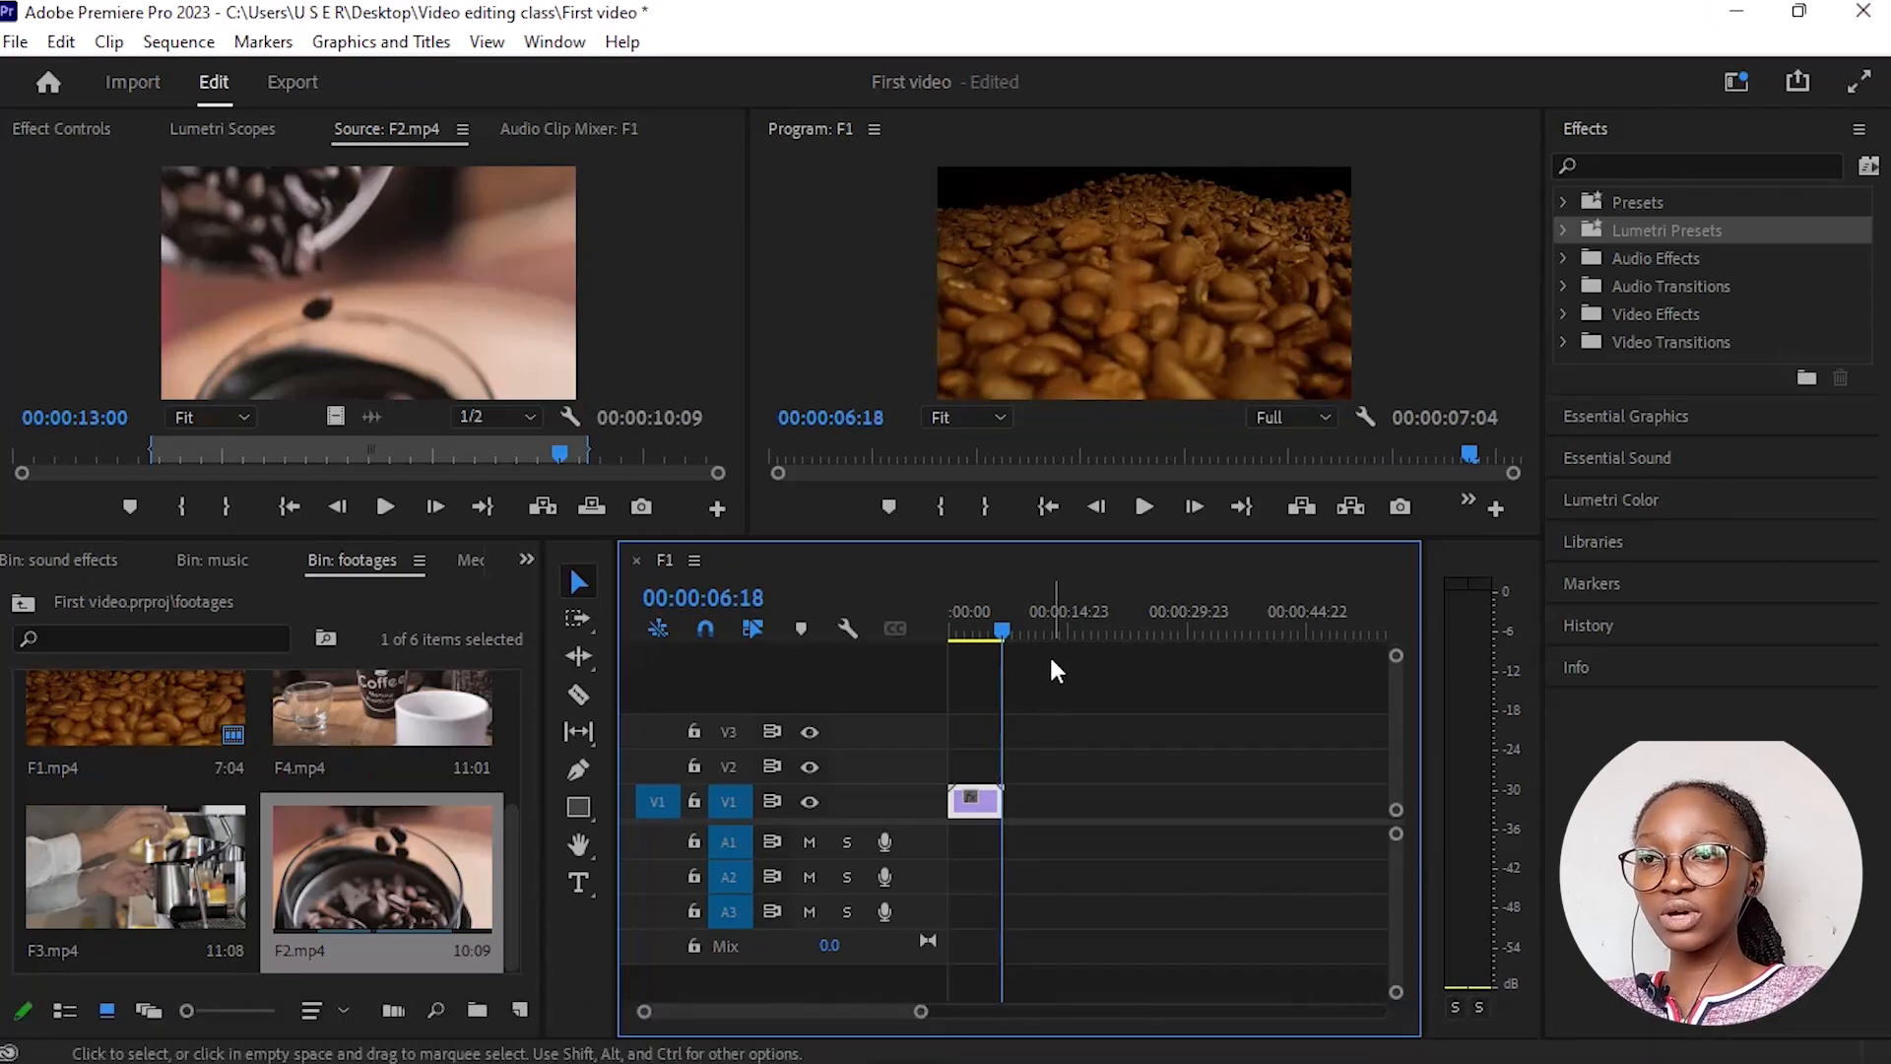
# Step: Bring the playhead to F1.mp4's last frame at 00:00:07:03, try inserting the marked F2.mp4 range there, and undo it
pyautogui.click(994, 632)
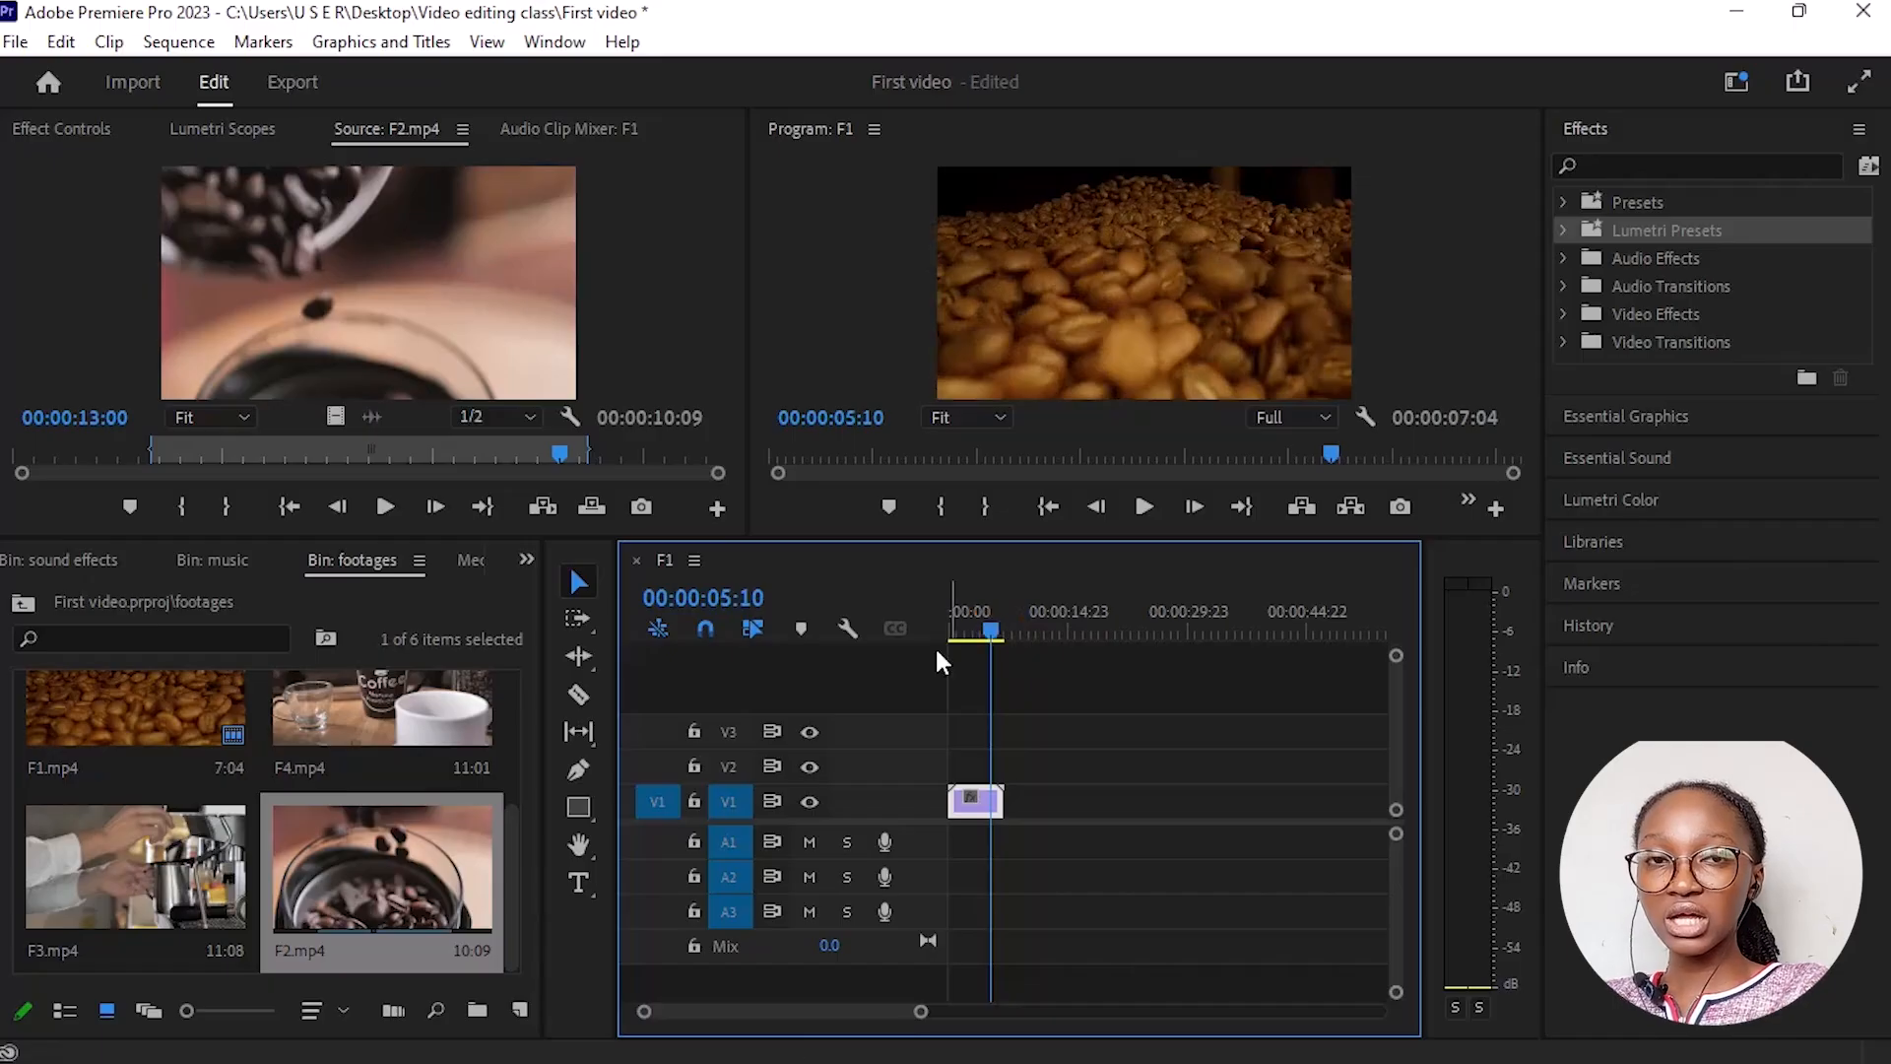
pyautogui.press('Right')
pyautogui.press('Right')
pyautogui.press('Right')
pyautogui.press('Right')
pyautogui.press('Right')
pyautogui.press('Right')
pyautogui.press('Right')
pyautogui.press('Right')
pyautogui.press('Right')
pyautogui.press('Right')
pyautogui.press('Right')
pyautogui.press('Right')
pyautogui.press('Right')
pyautogui.press('Right')
pyautogui.press('Right')
pyautogui.press('Right')
pyautogui.press('Right')
pyautogui.press('Right')
pyautogui.press('Right')
pyautogui.press('Right')
pyautogui.press('Right')
pyautogui.press('Right')
pyautogui.press('Right')
pyautogui.press('Right')
pyautogui.press('Right')
pyautogui.press('Right')
pyautogui.press('Right')
pyautogui.press('Right')
pyautogui.press('Right')
pyautogui.press('Right')
pyautogui.press('Right')
pyautogui.press('Right')
pyautogui.press('Right')
pyautogui.press('Right')
pyautogui.press('Right')
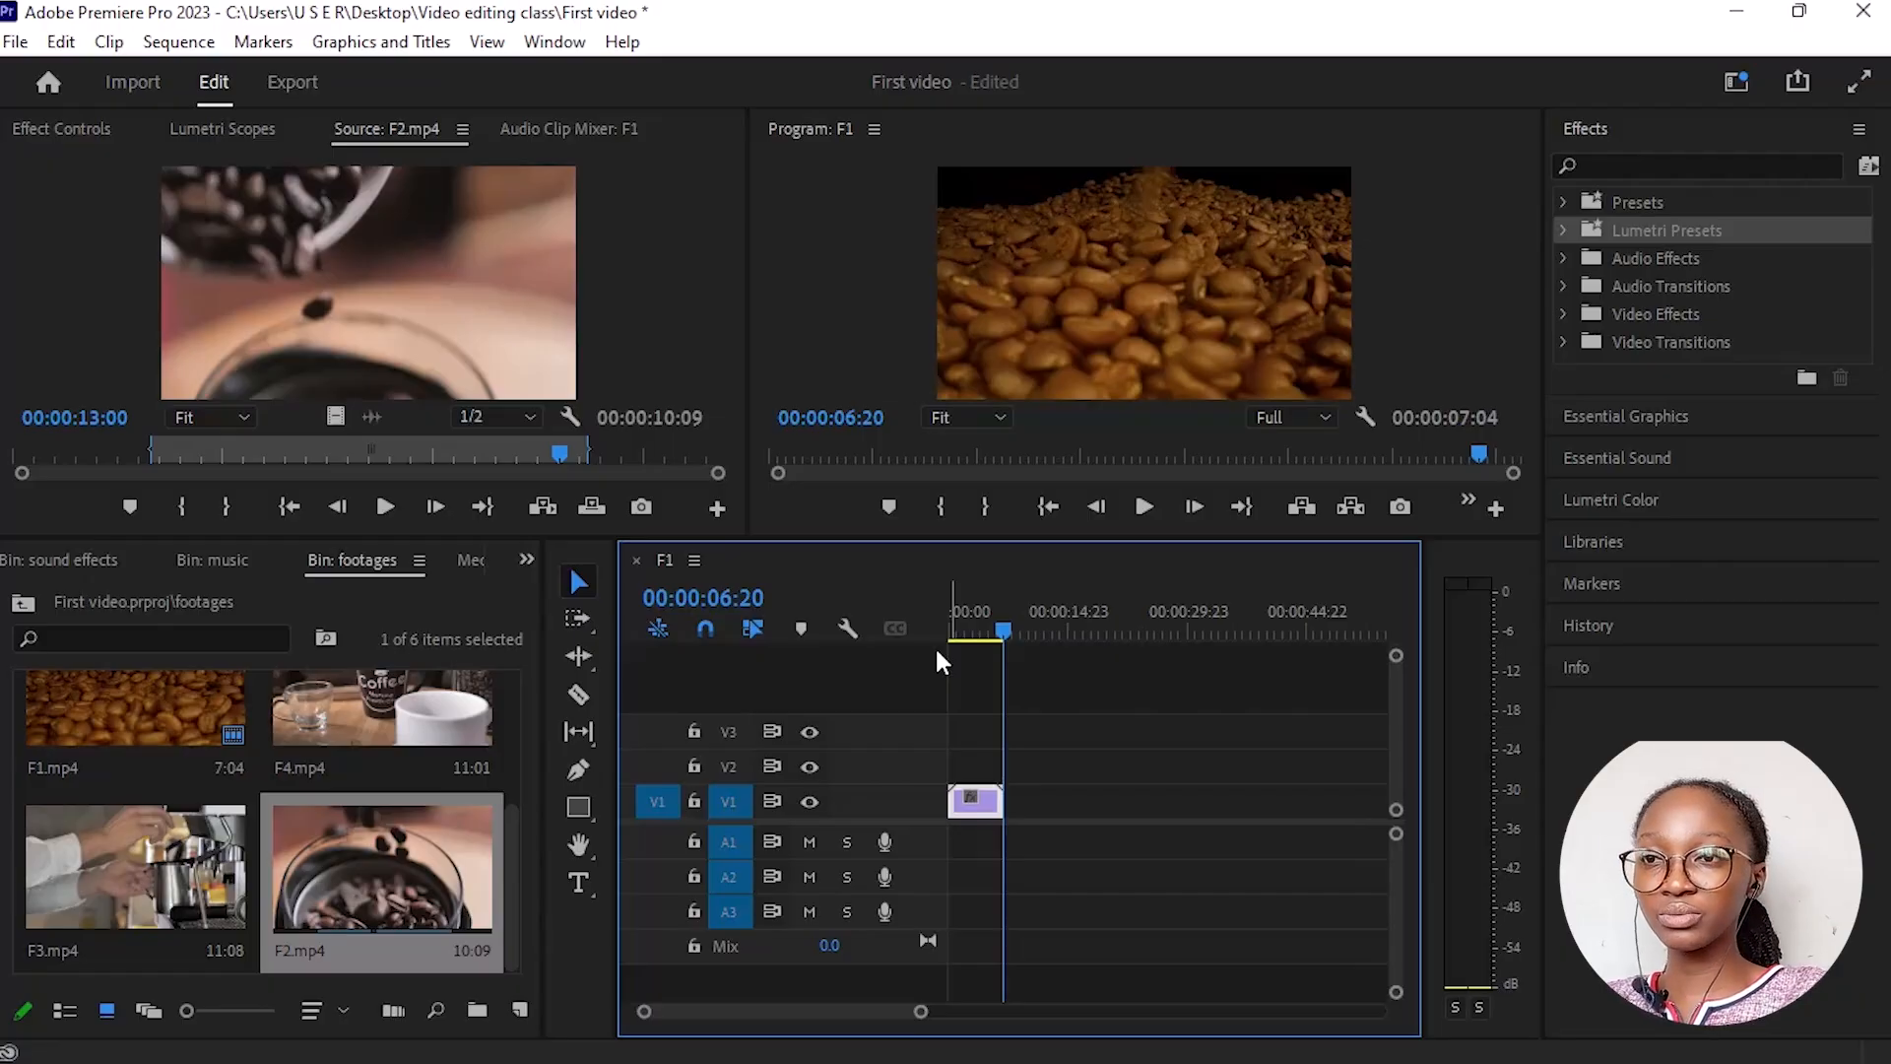
pyautogui.press('space')
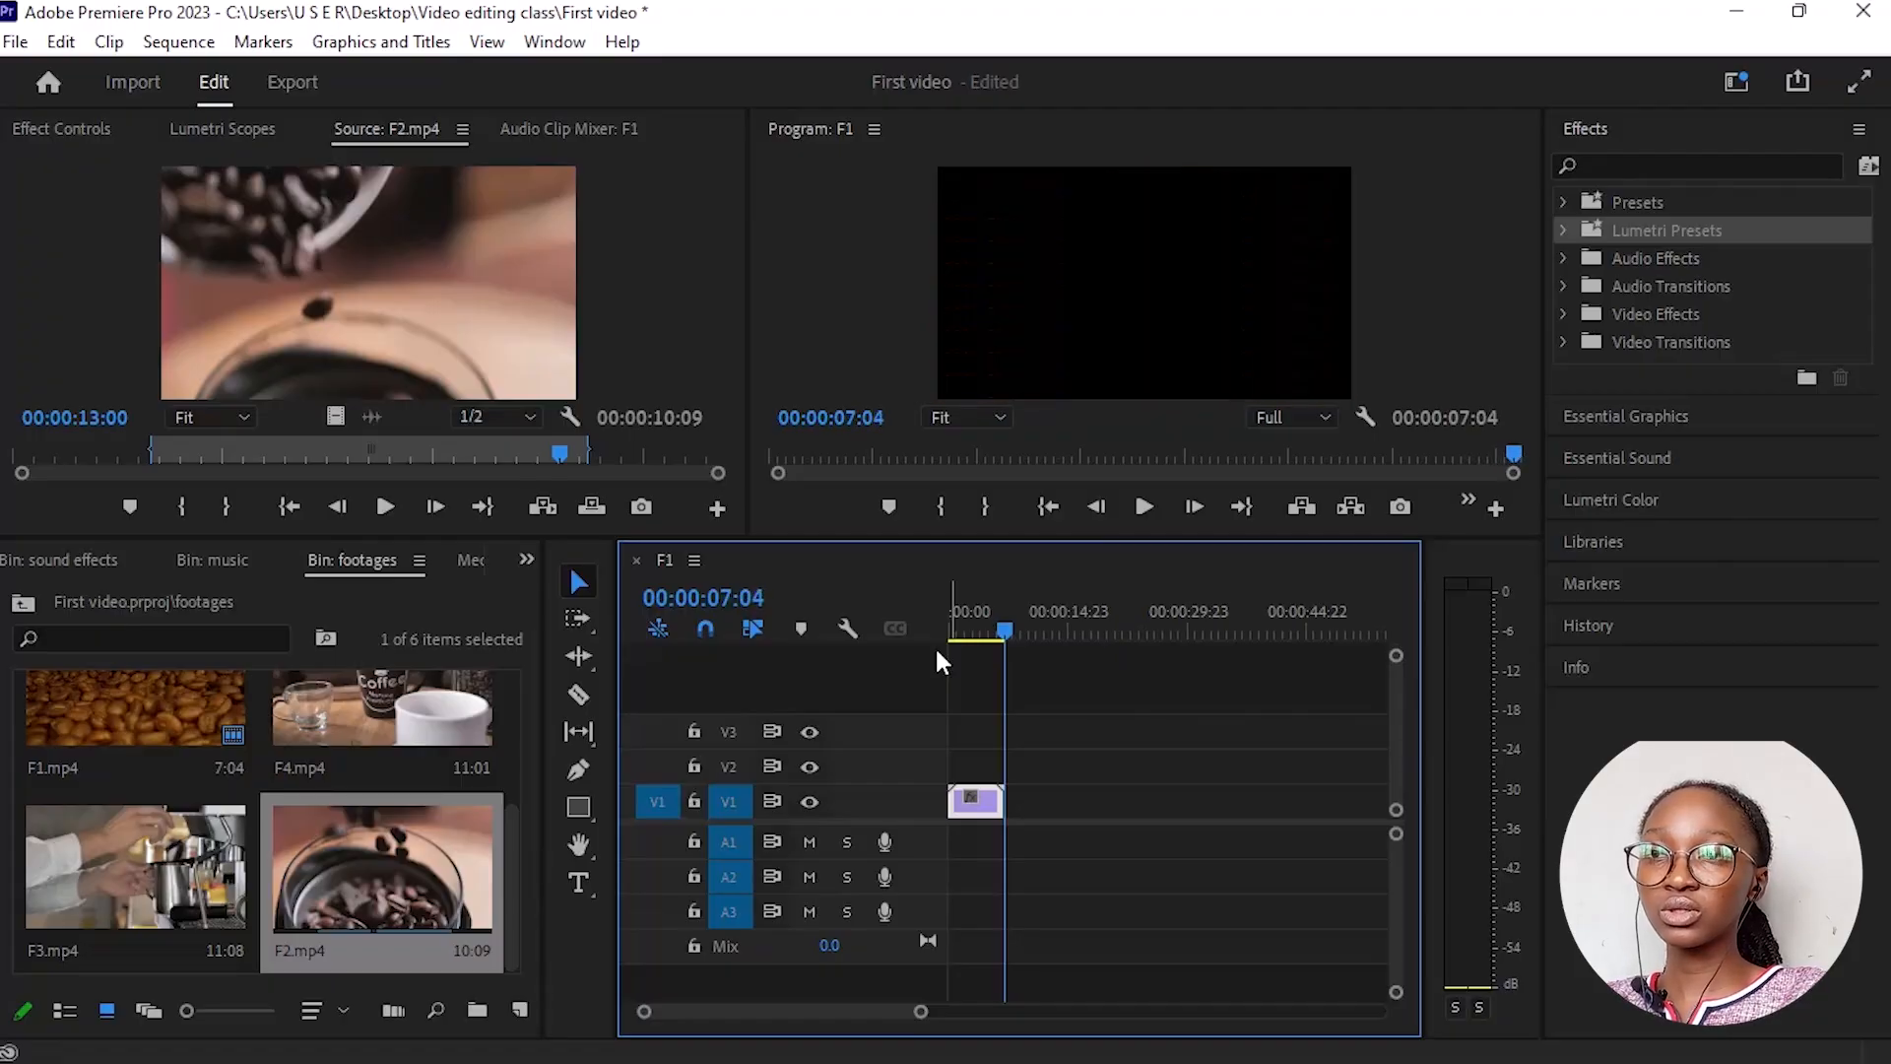
pyautogui.press('Left')
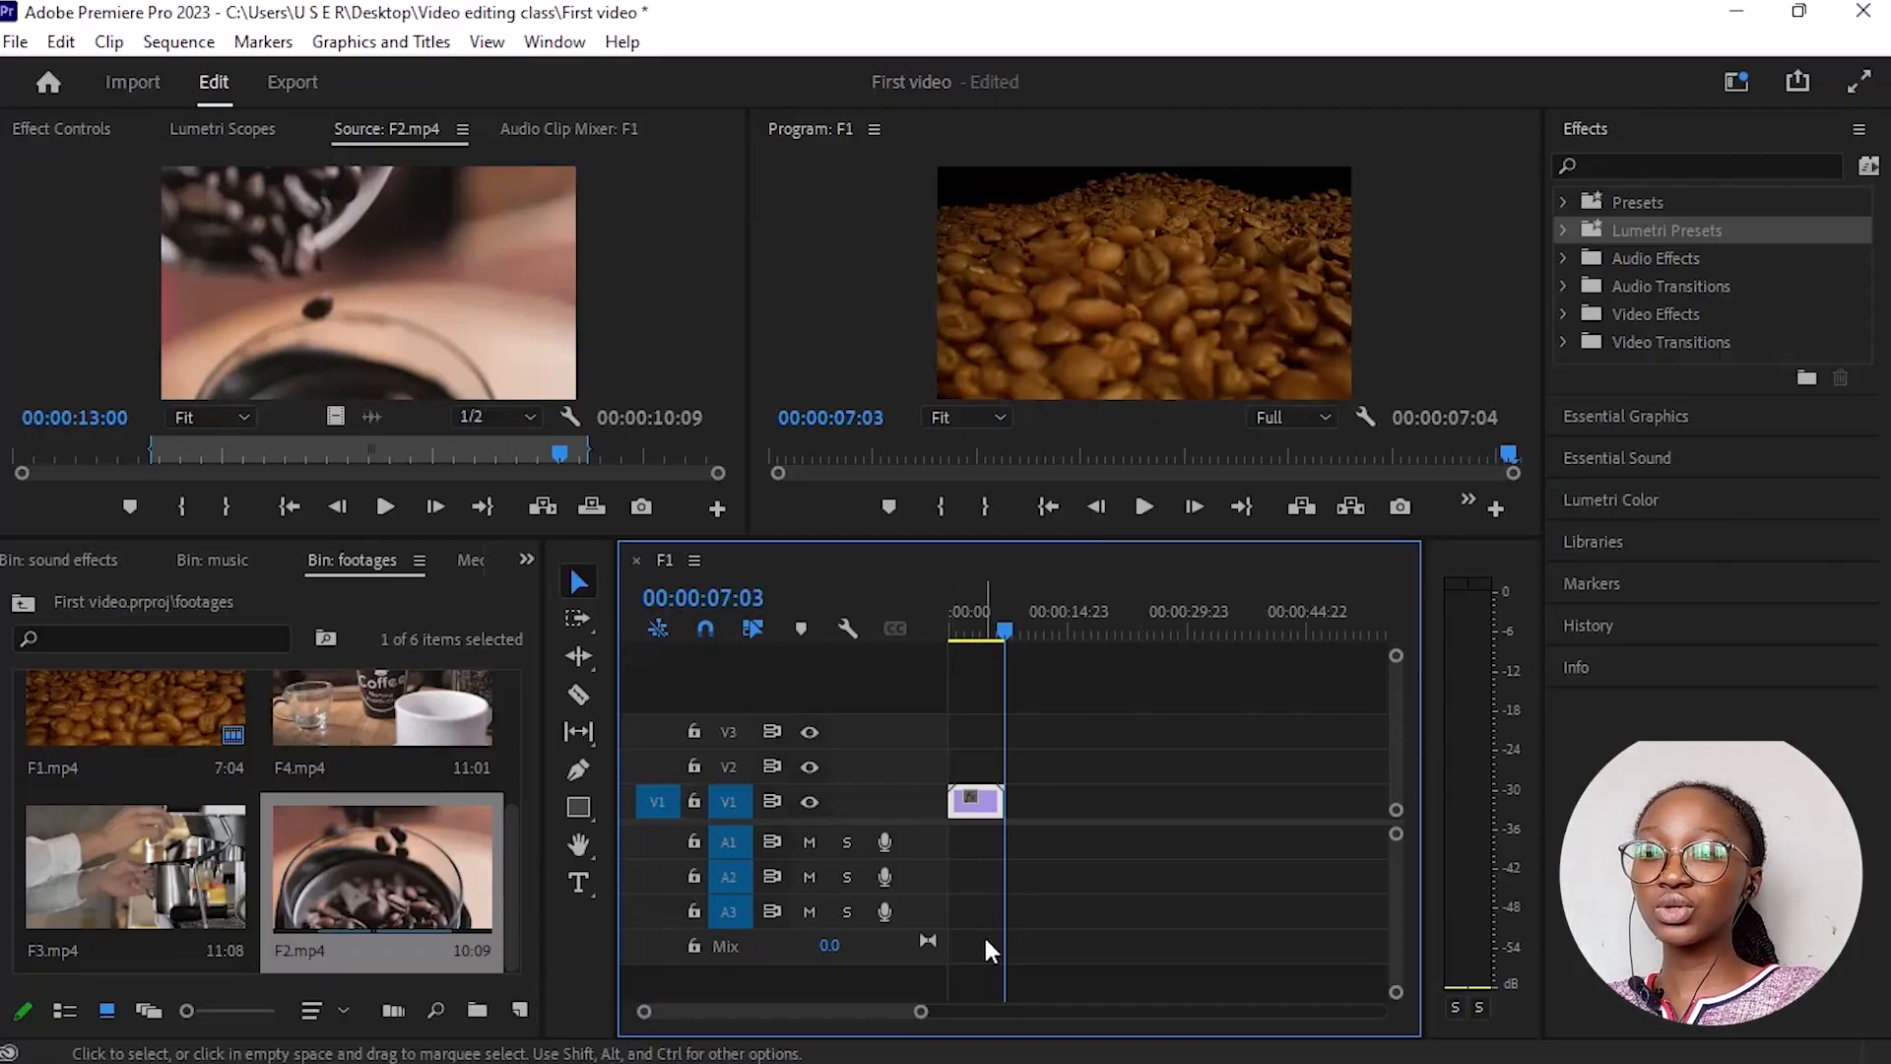
pyautogui.click(464, 461)
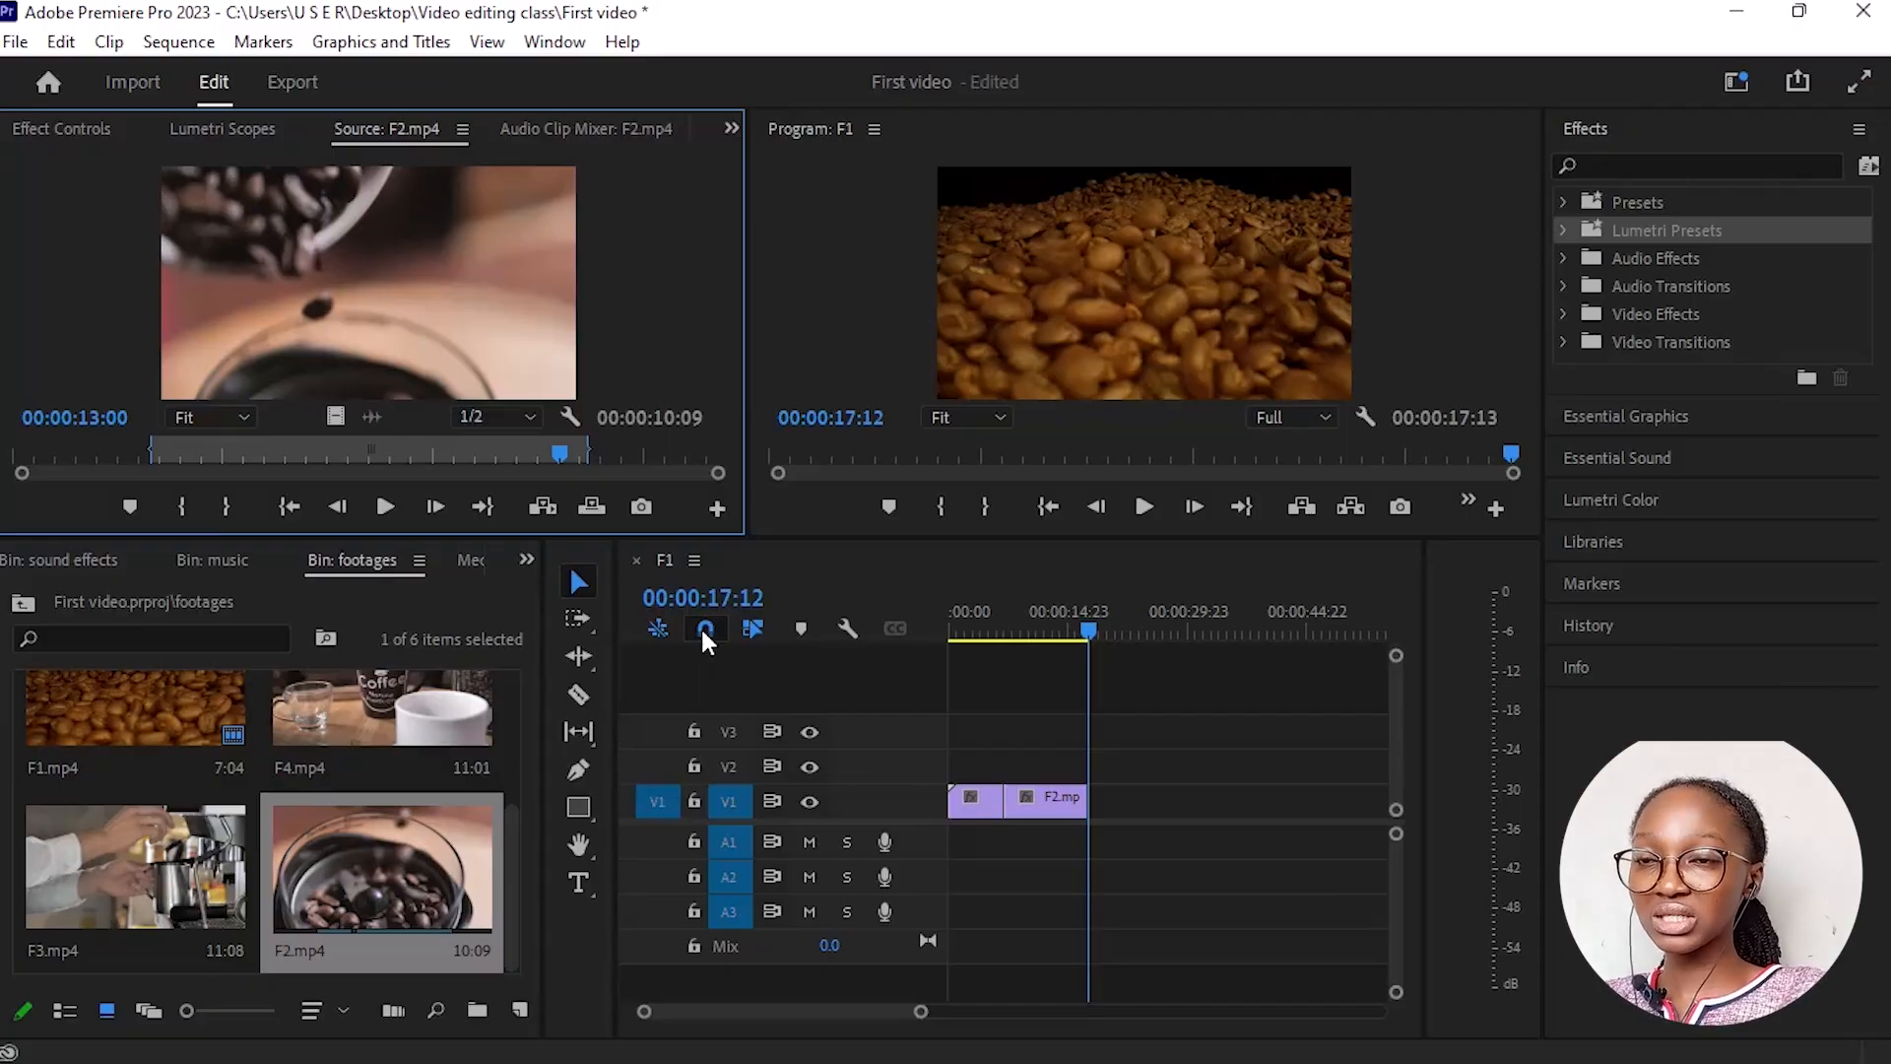
pyautogui.hotkey('ctrl', 'z')
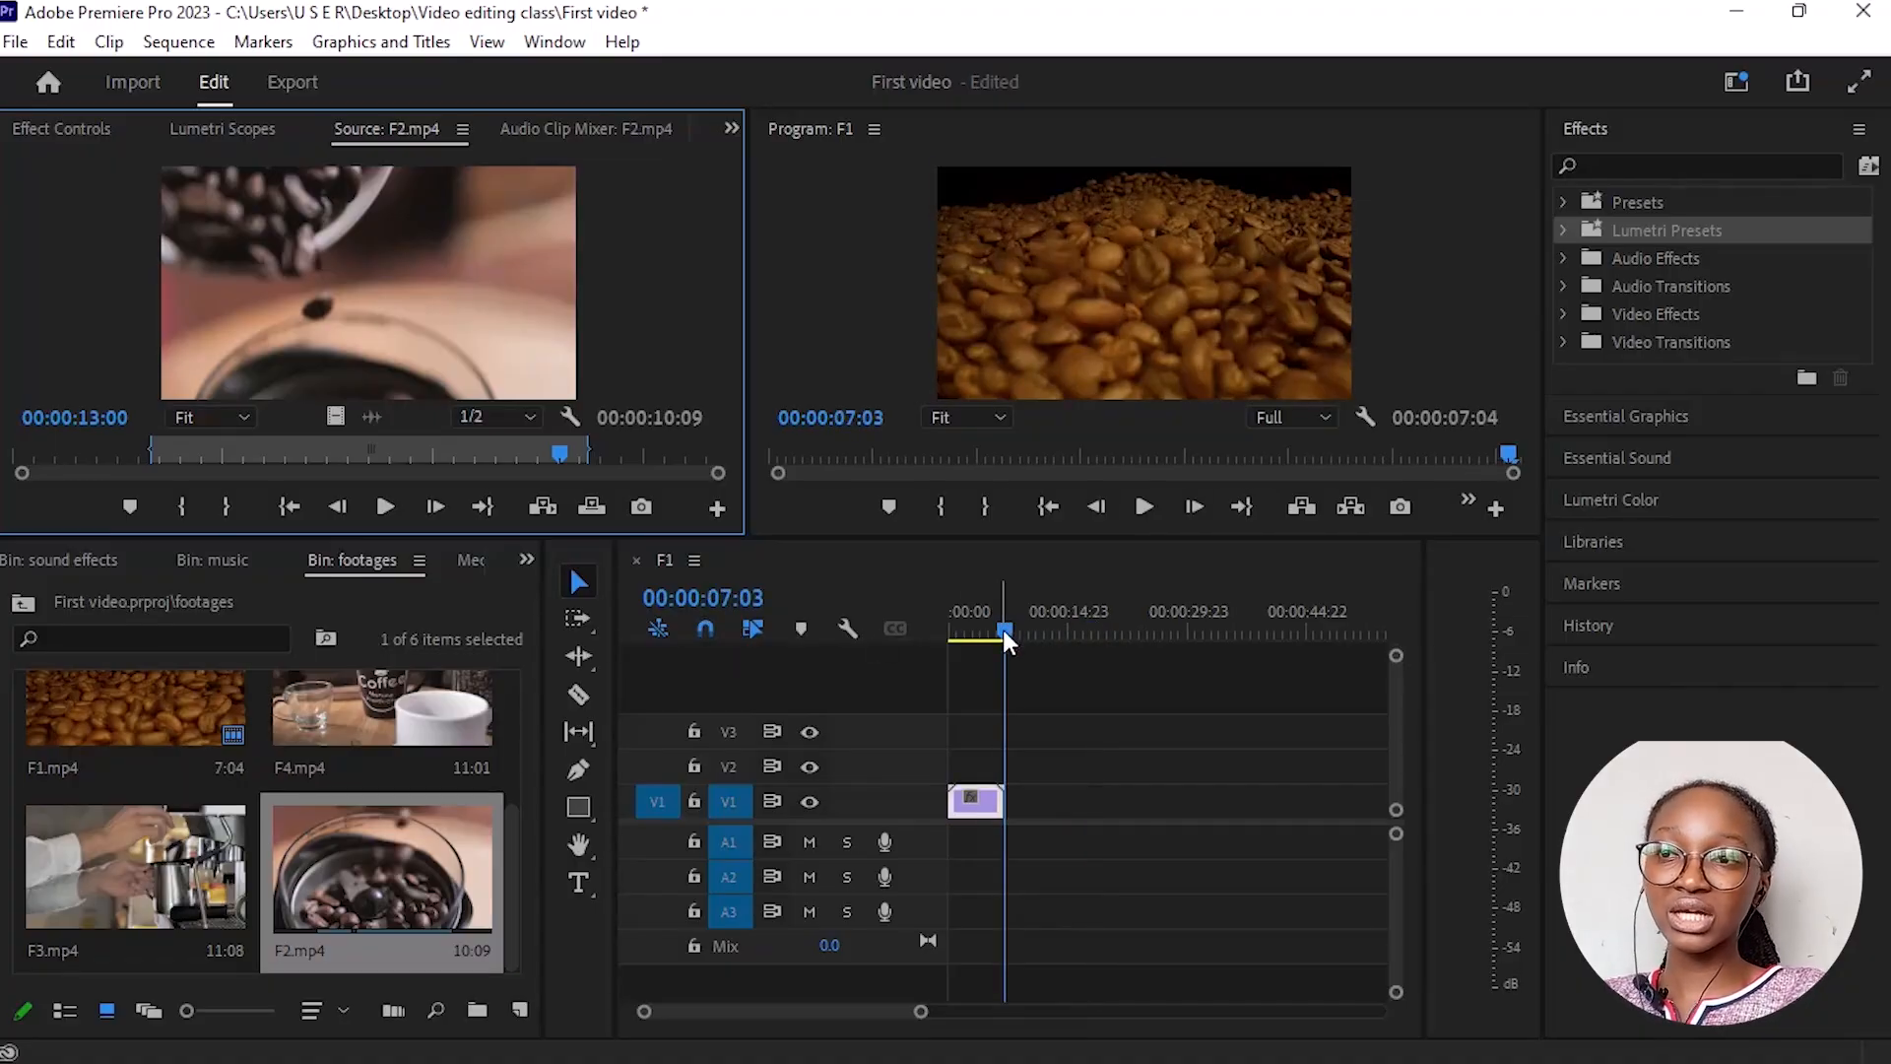
# Step: Try inserting the marked F2.mp4 range inside F1.mp4 at 00:00:04:01, review the split clips, and undo the insertion
pyautogui.moveTo(995, 632); pyautogui.dragTo(981, 633)
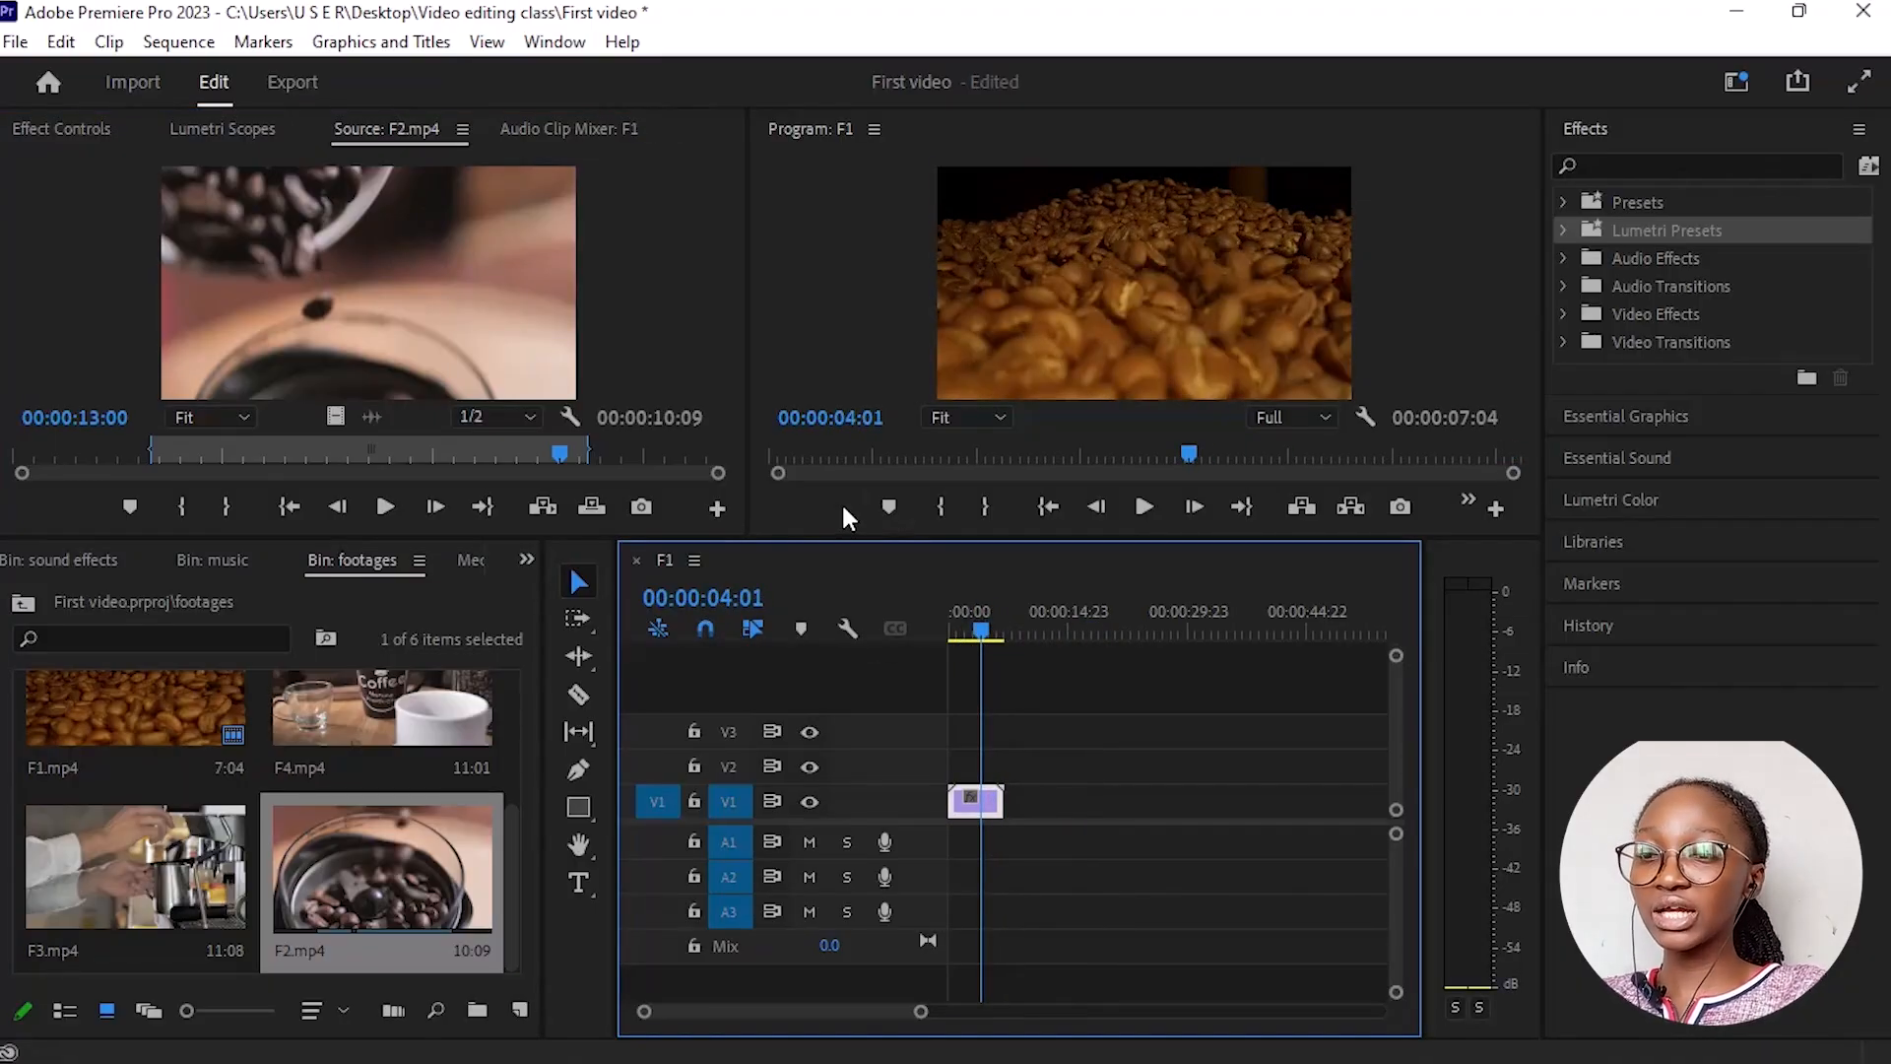
pyautogui.press(',')
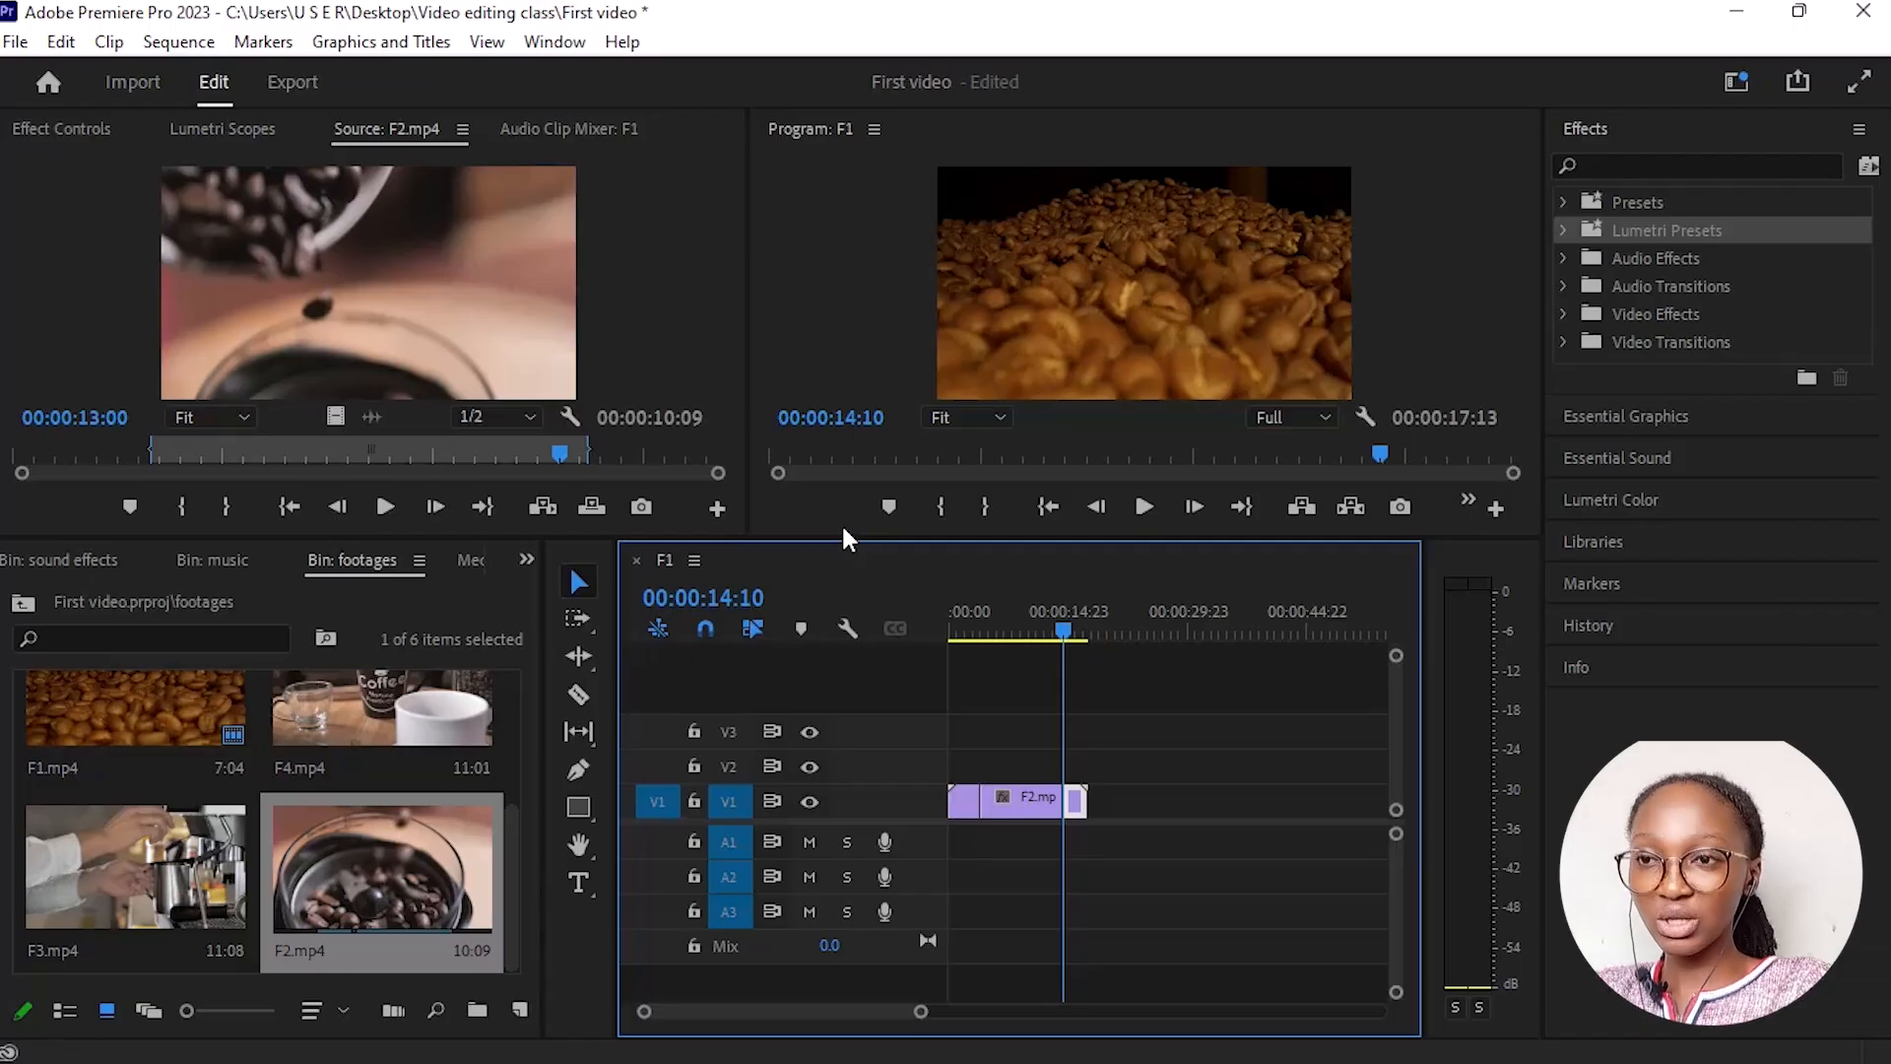
pyautogui.moveTo(1059, 624); pyautogui.dragTo(961, 654)
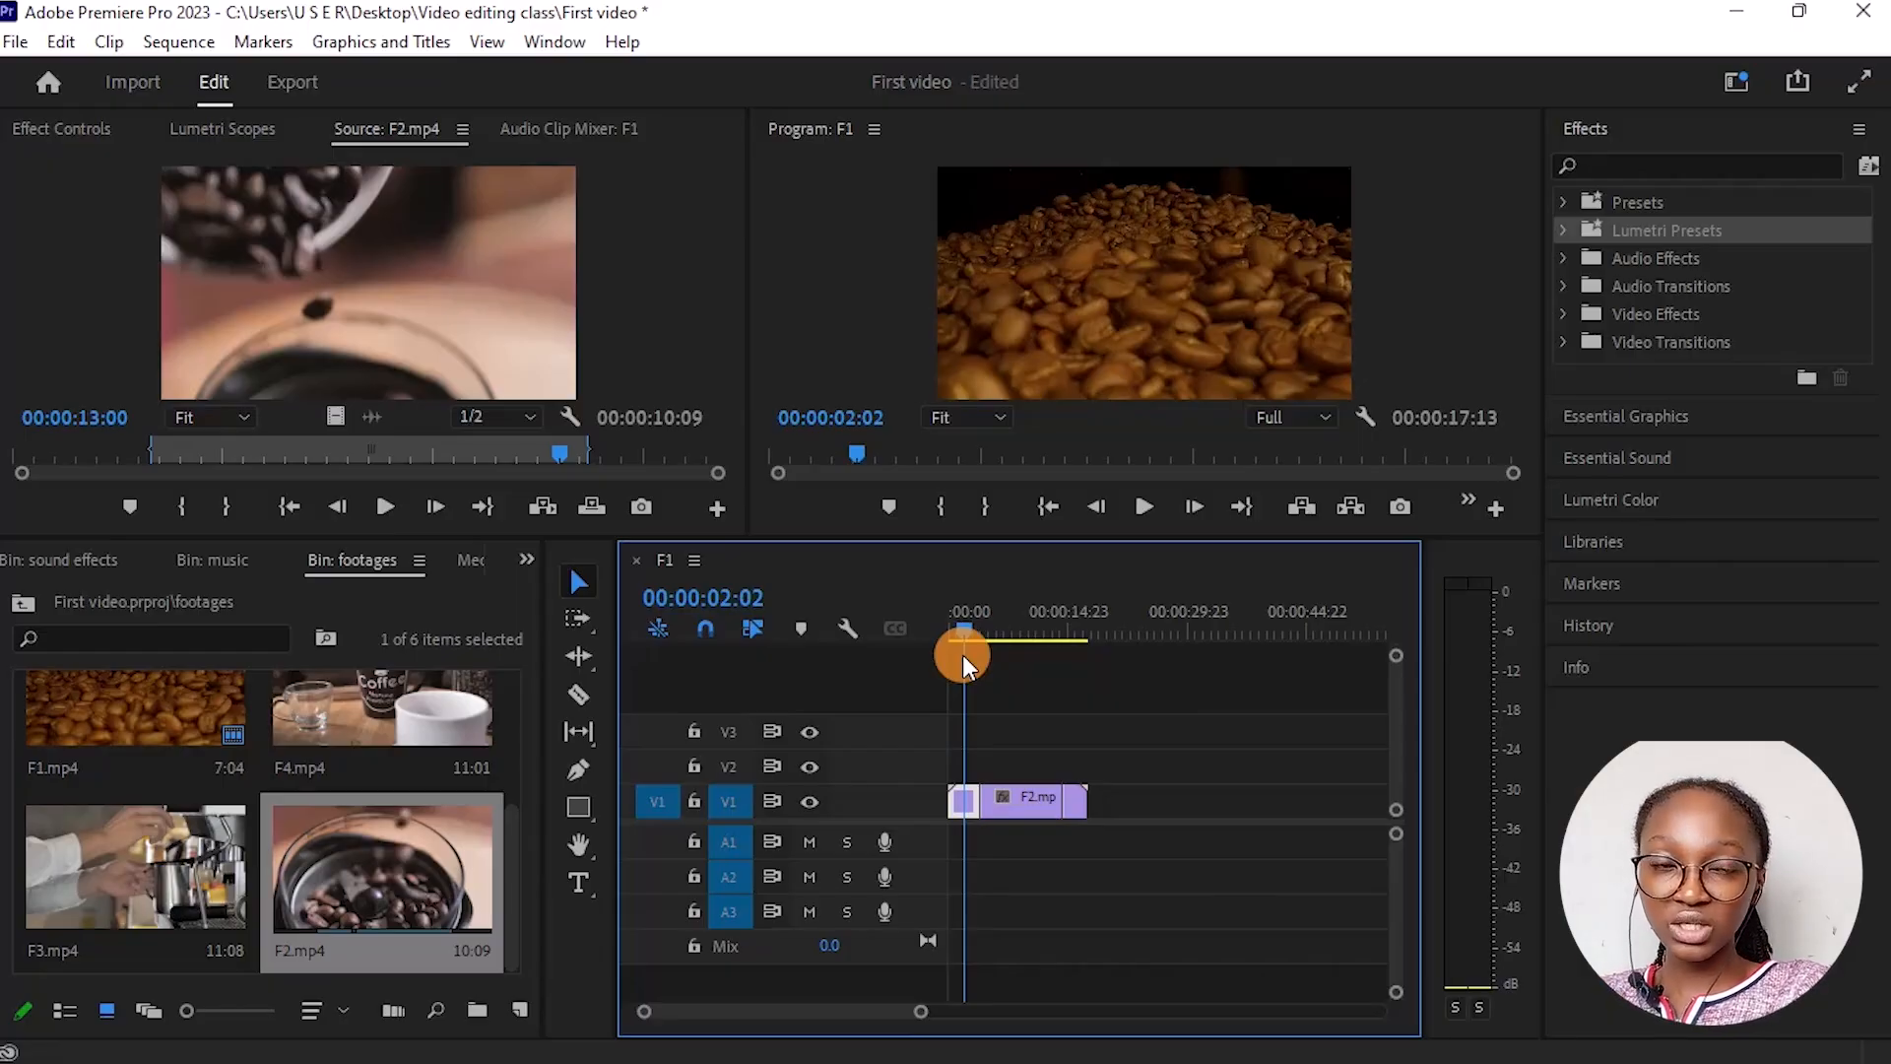
pyautogui.moveTo(964, 662); pyautogui.dragTo(1072, 601)
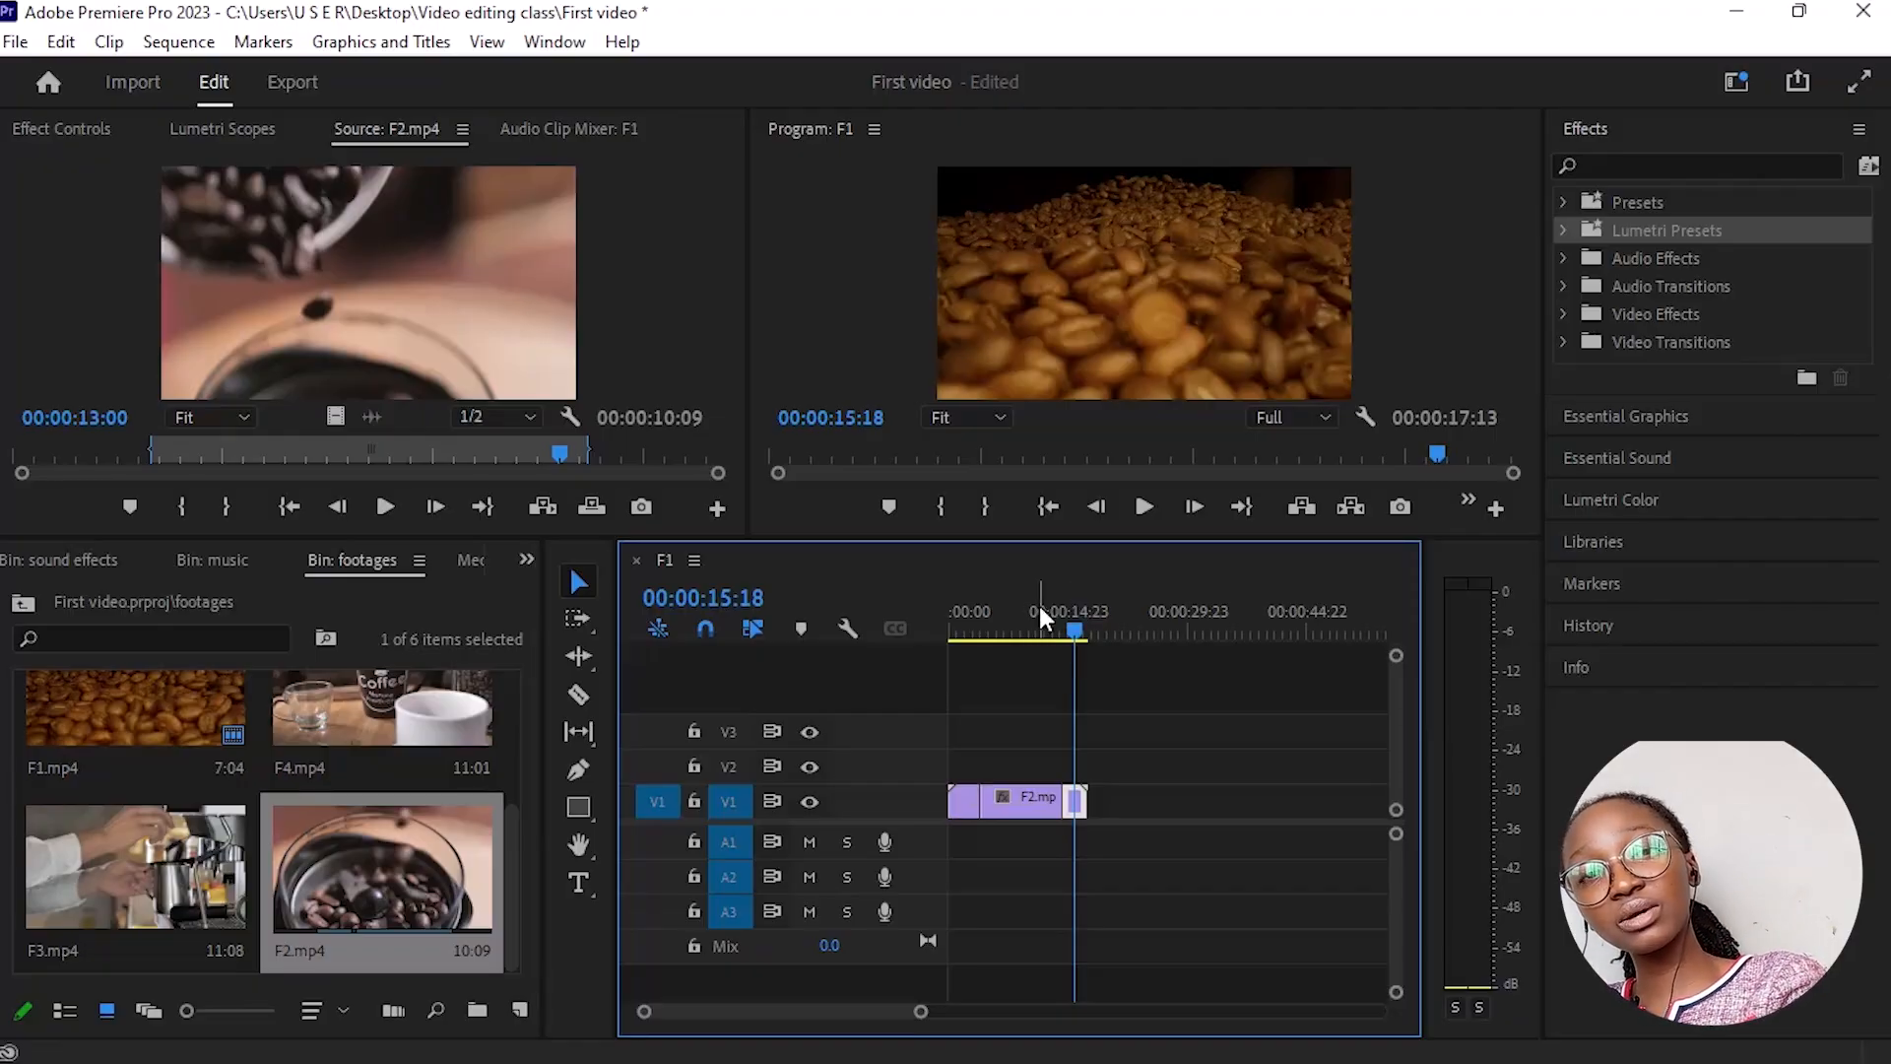
pyautogui.moveTo(1075, 623); pyautogui.dragTo(1027, 693)
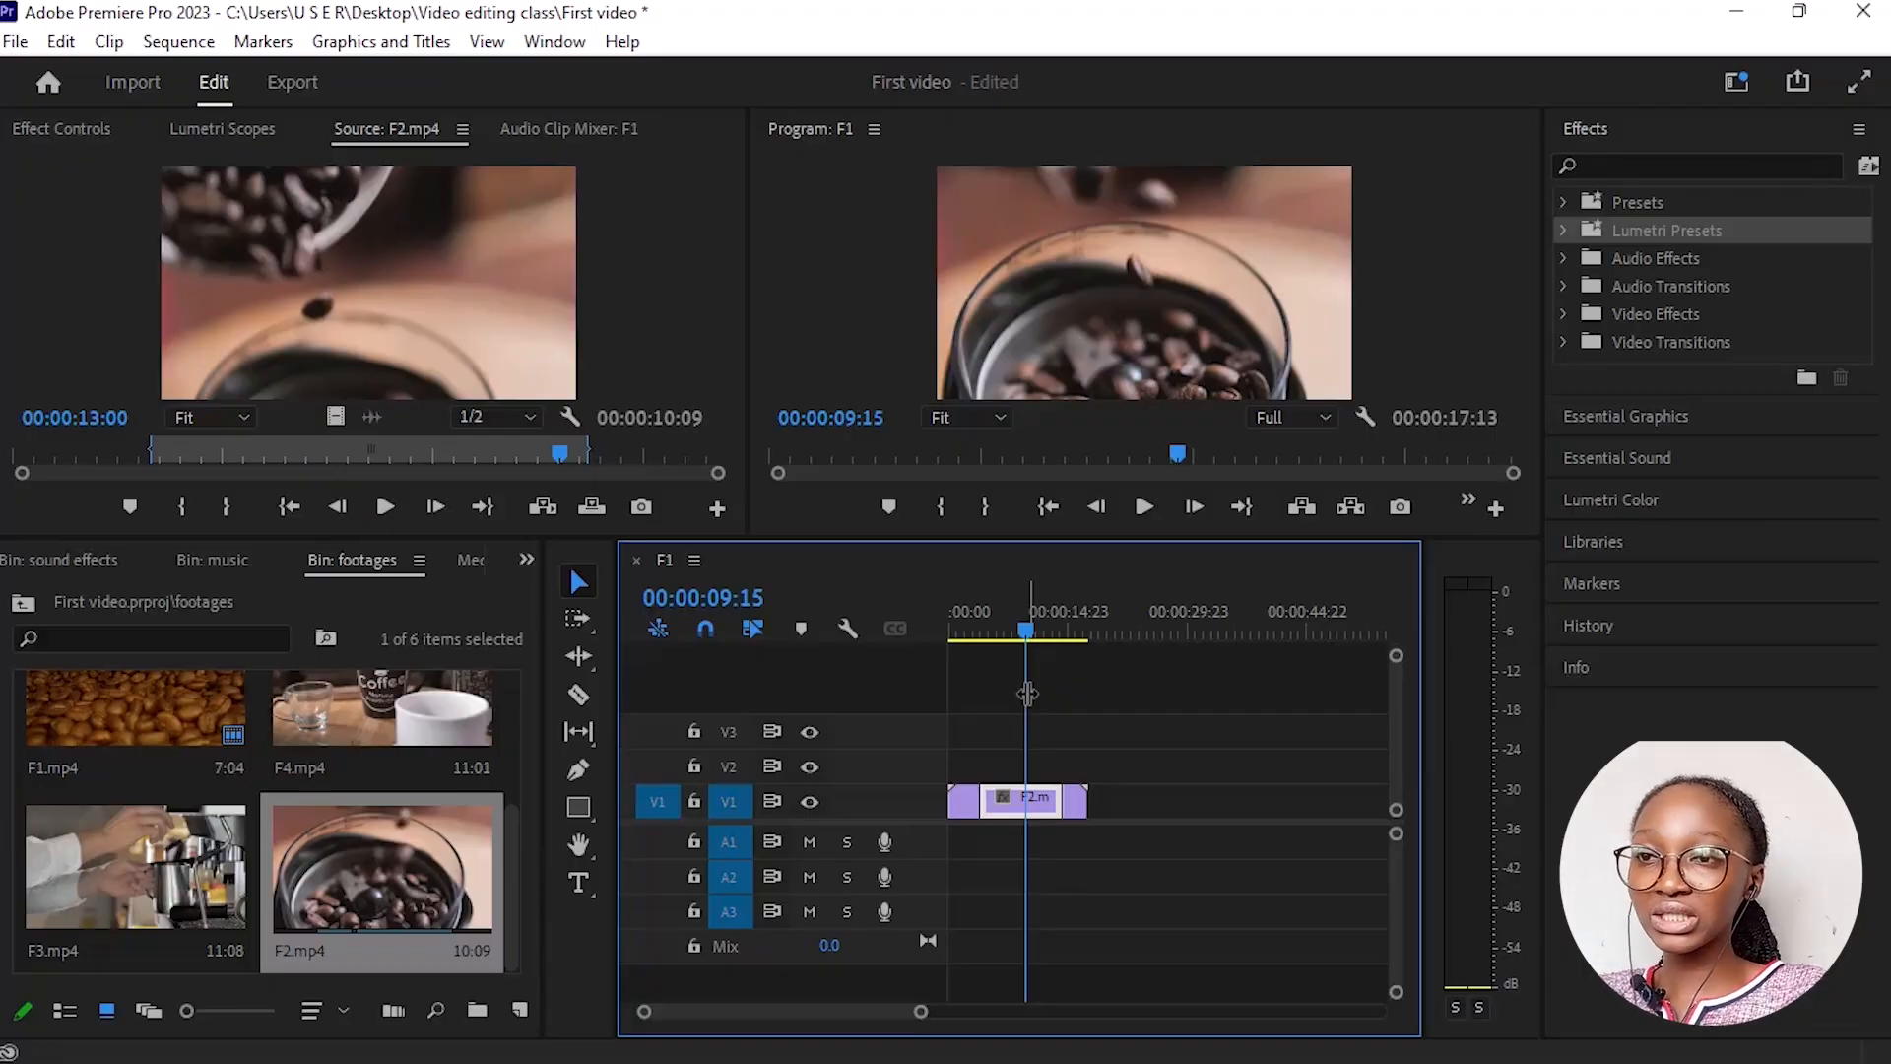
pyautogui.hotkey('ctrl', 'z')
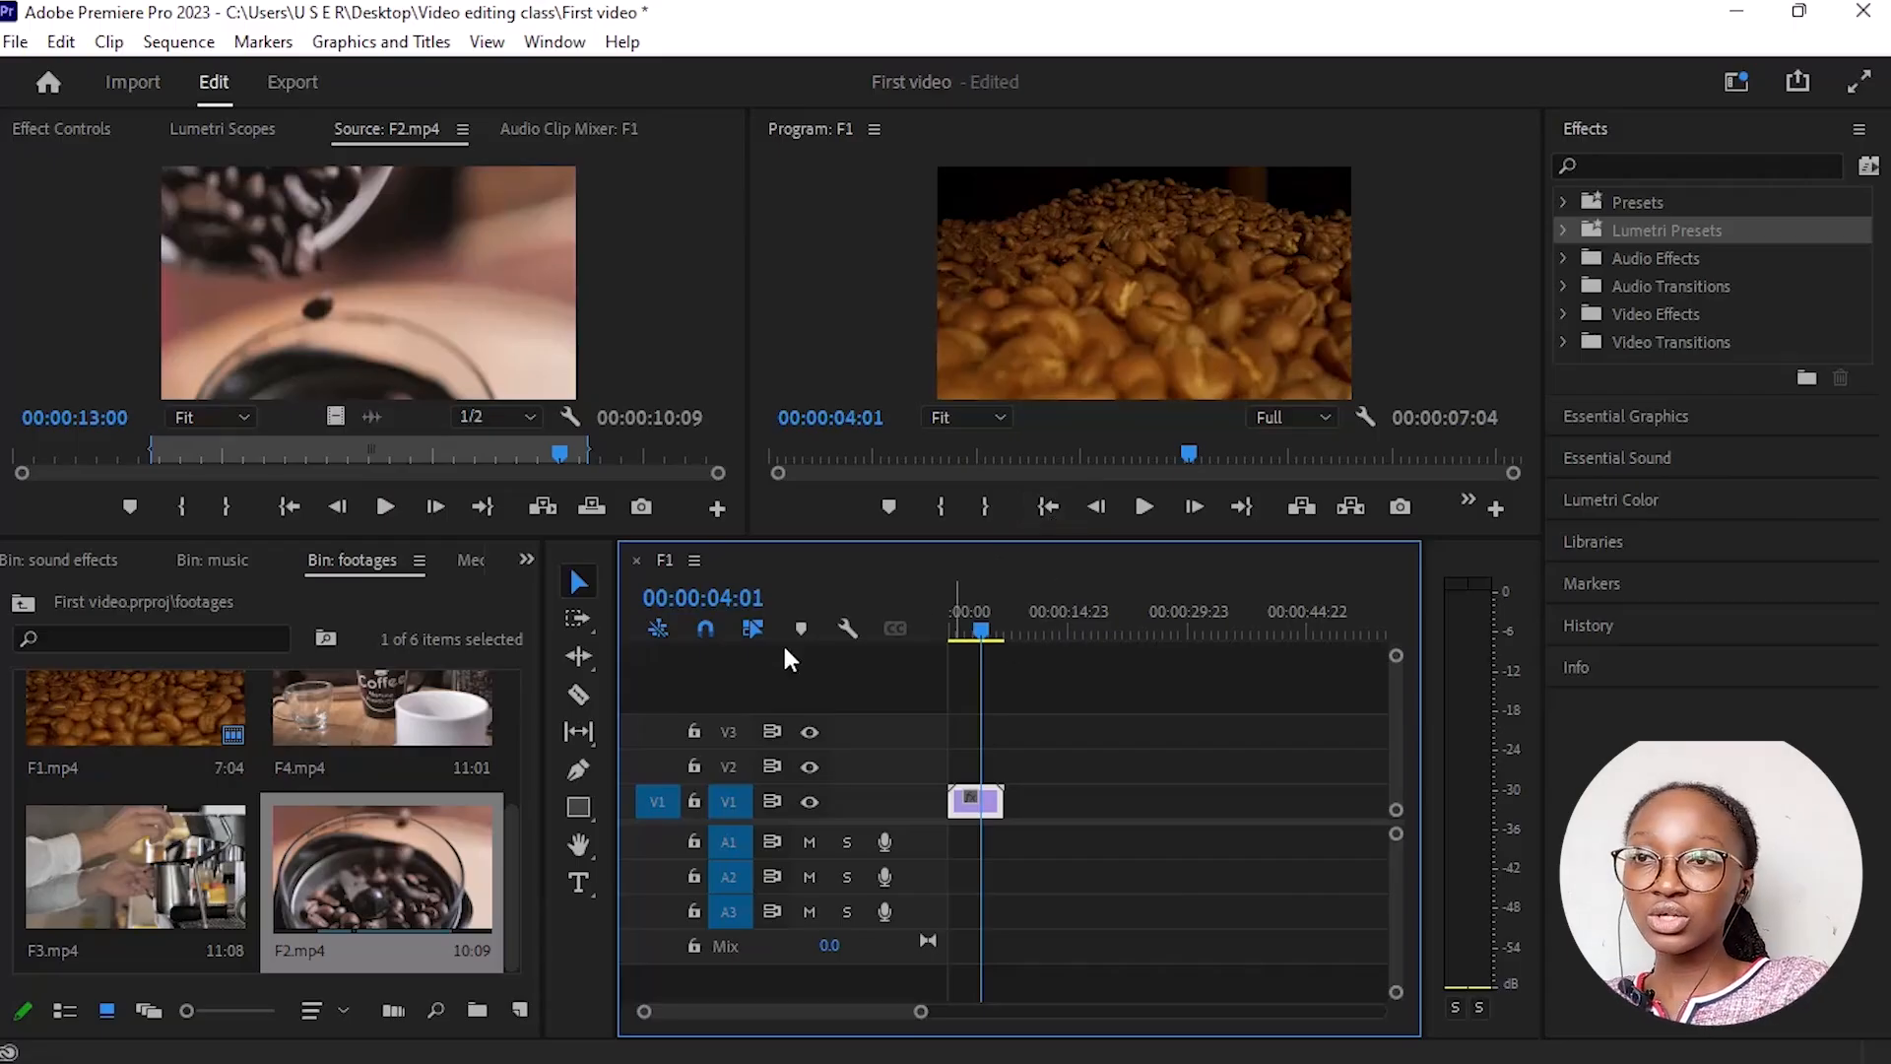
# Step: Move the playhead from mid-clip to the sequence's final frame, try inserting the marked F2.mp4 range, and undo the insertion
pyautogui.click(1193, 506)
pyautogui.click(1194, 506)
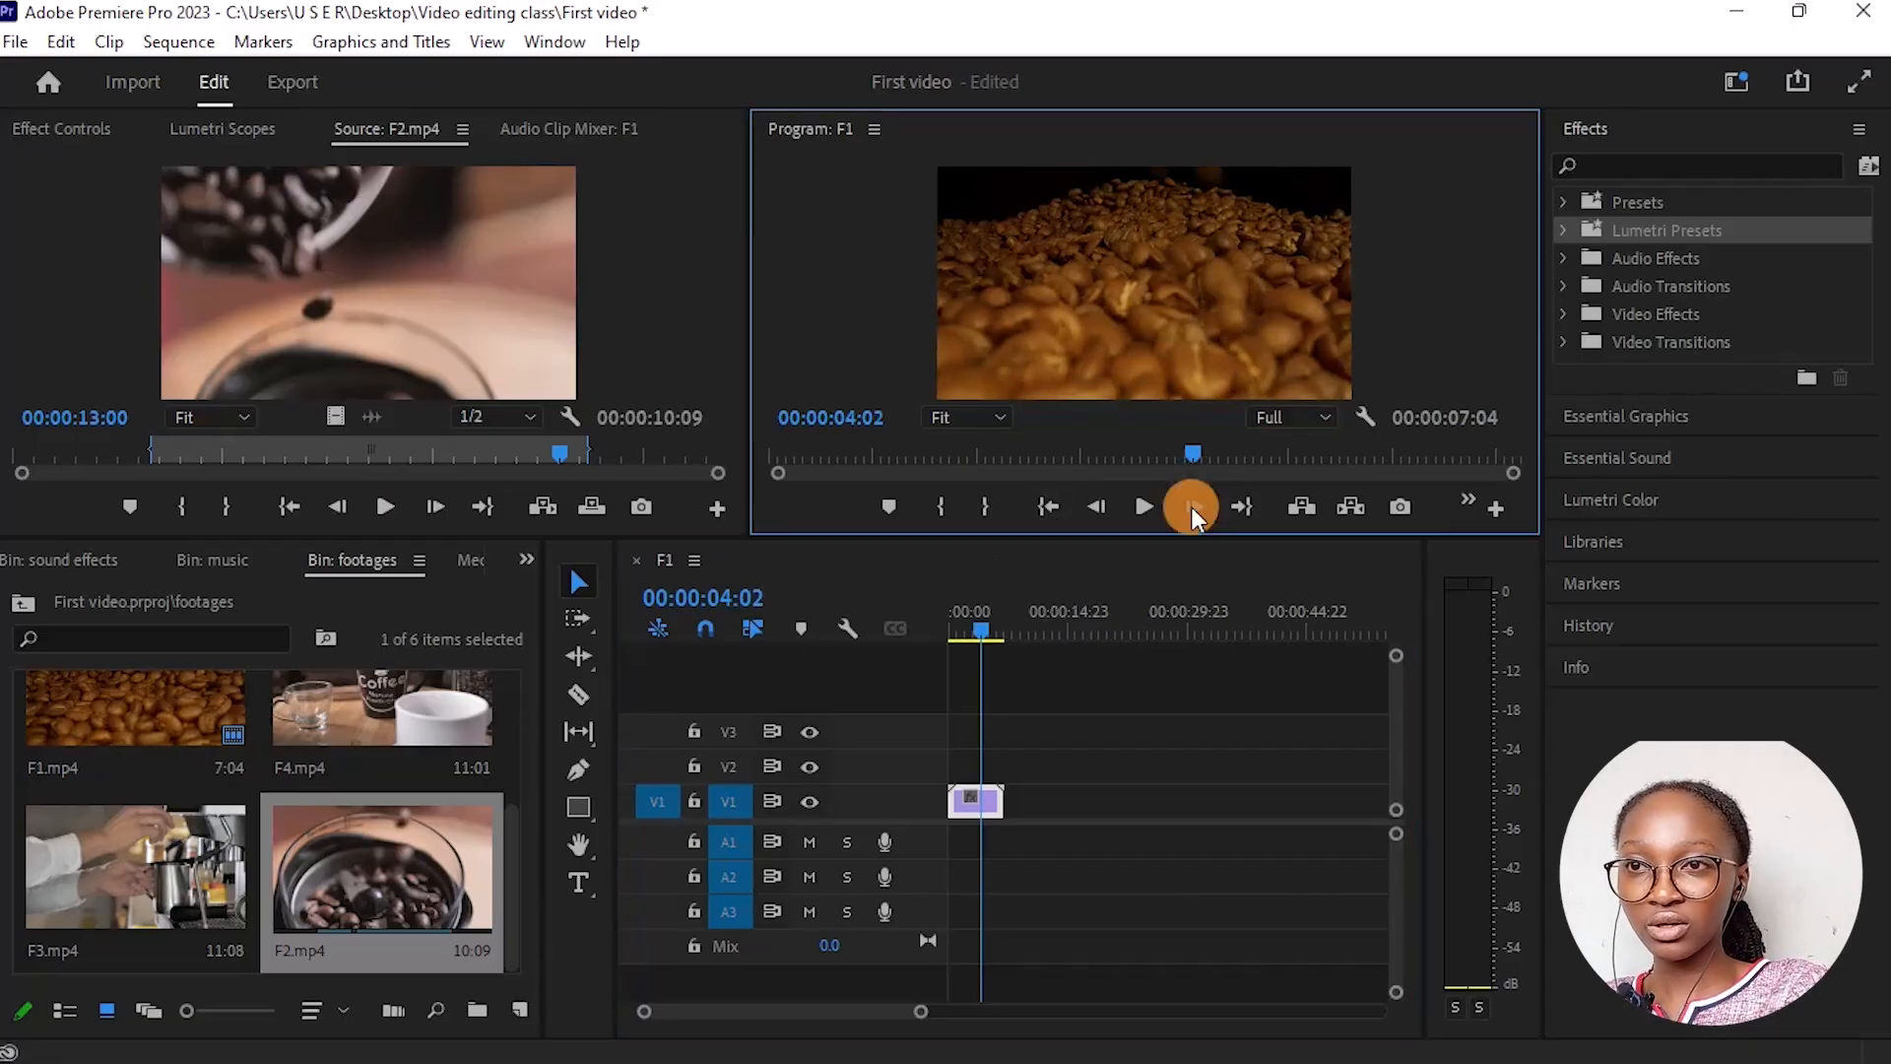
pyautogui.click(1243, 506)
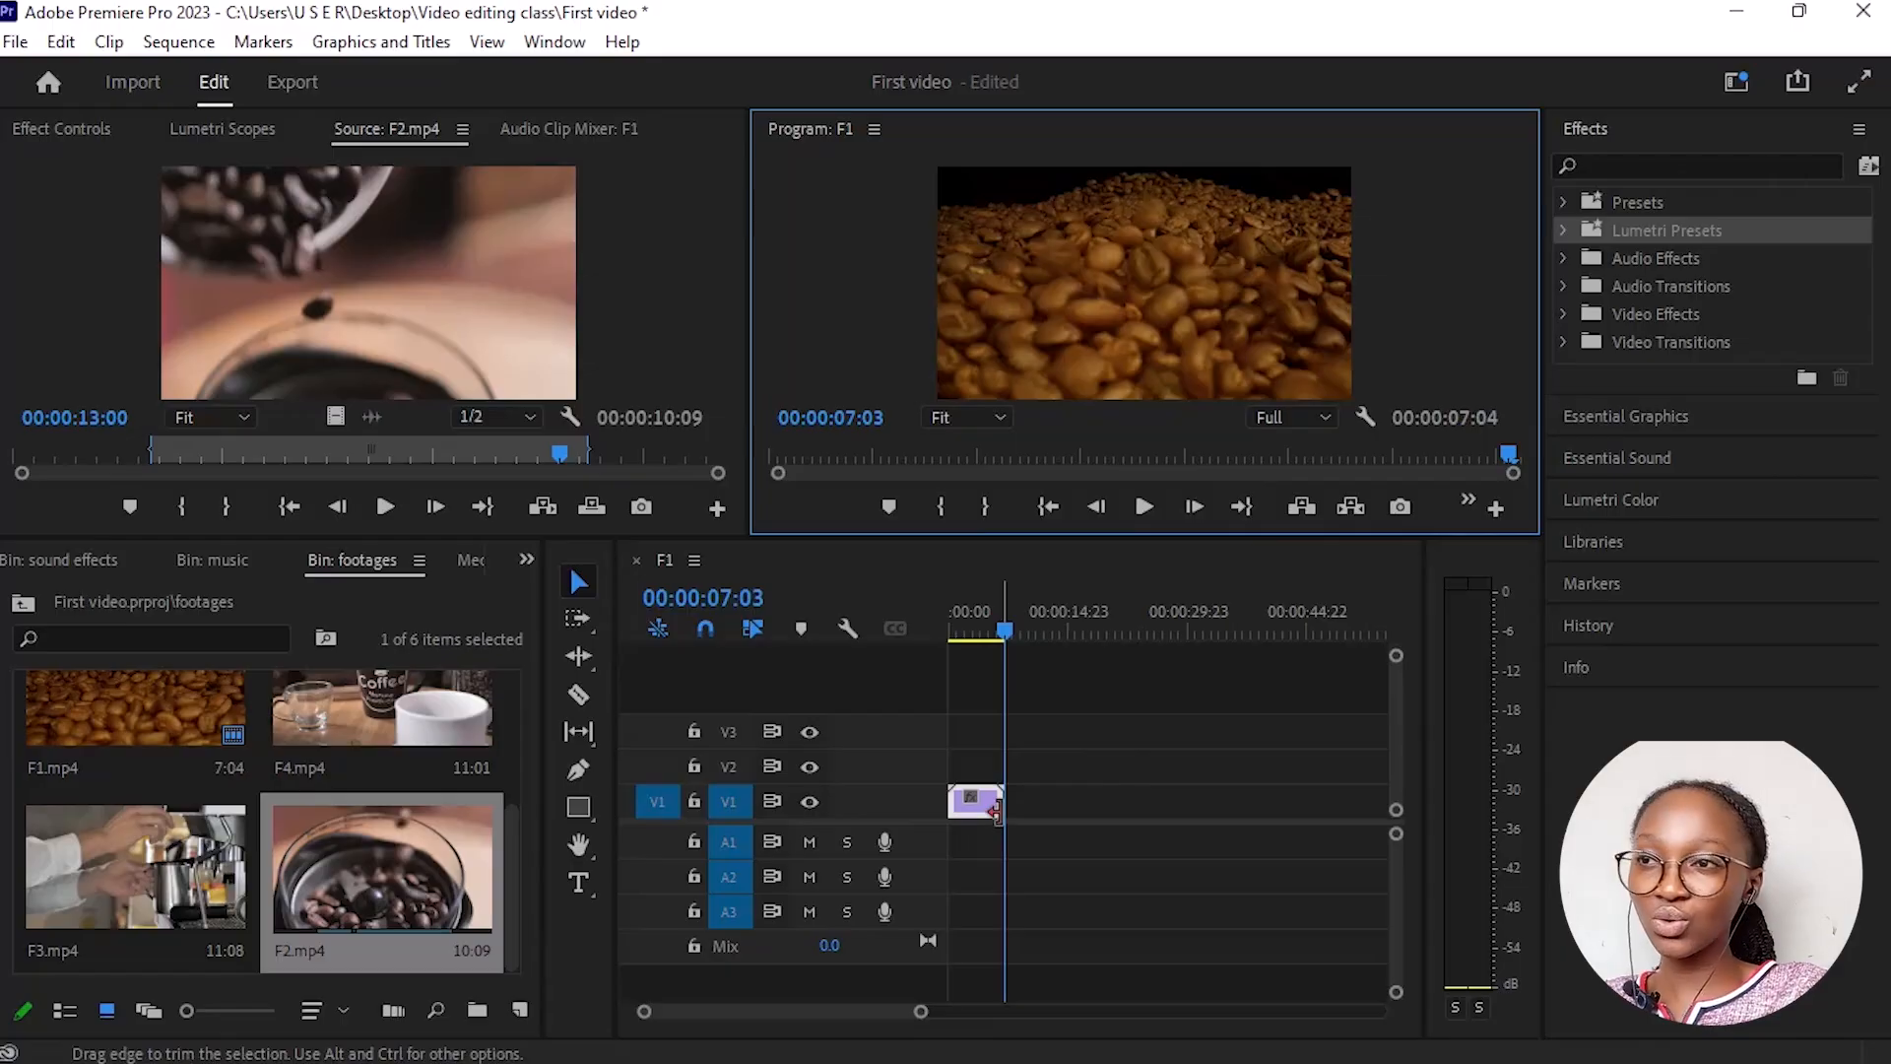
pyautogui.click(492, 452)
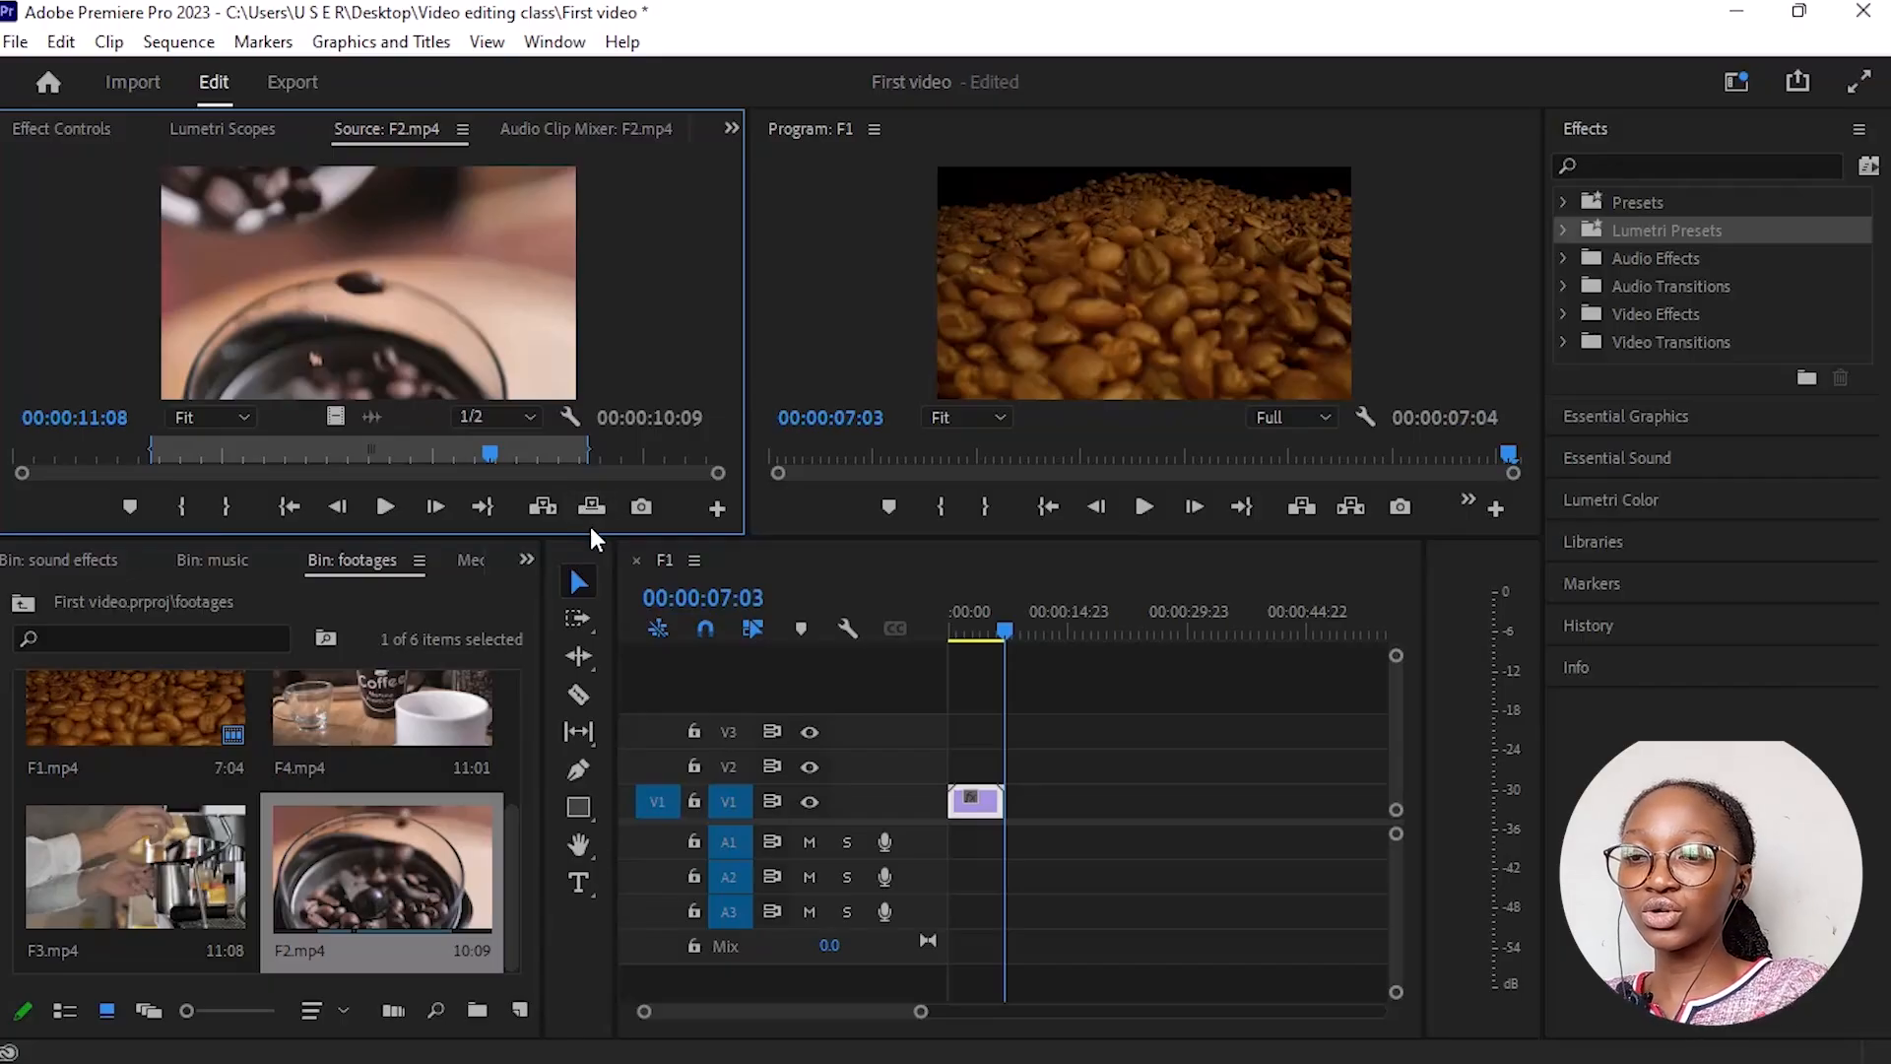
pyautogui.press('.')
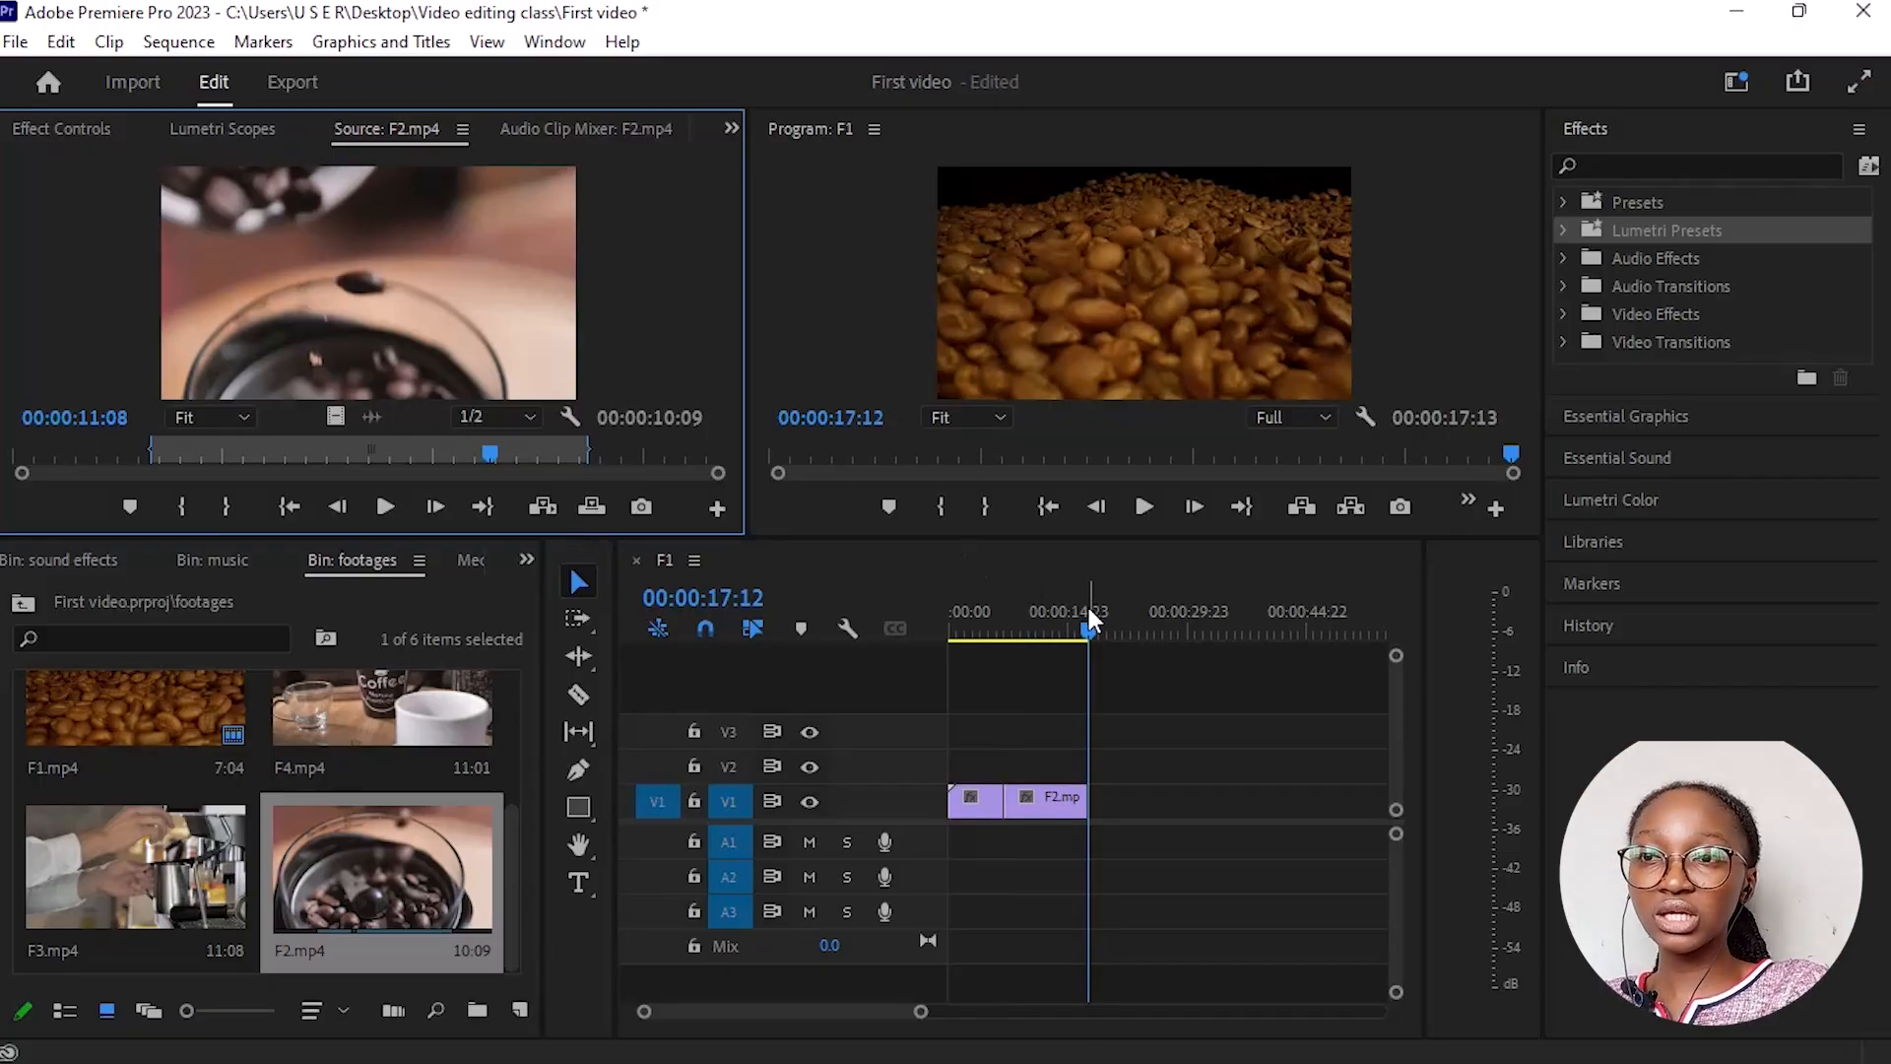
pyautogui.hotkey('ctrl', 'z')
# Step: Try overwriting F1.mp4 with the marked F2.mp4 range from 00:00:02:23 onward, and undo the overwrite
pyautogui.moveTo(1006, 627); pyautogui.dragTo(972, 650)
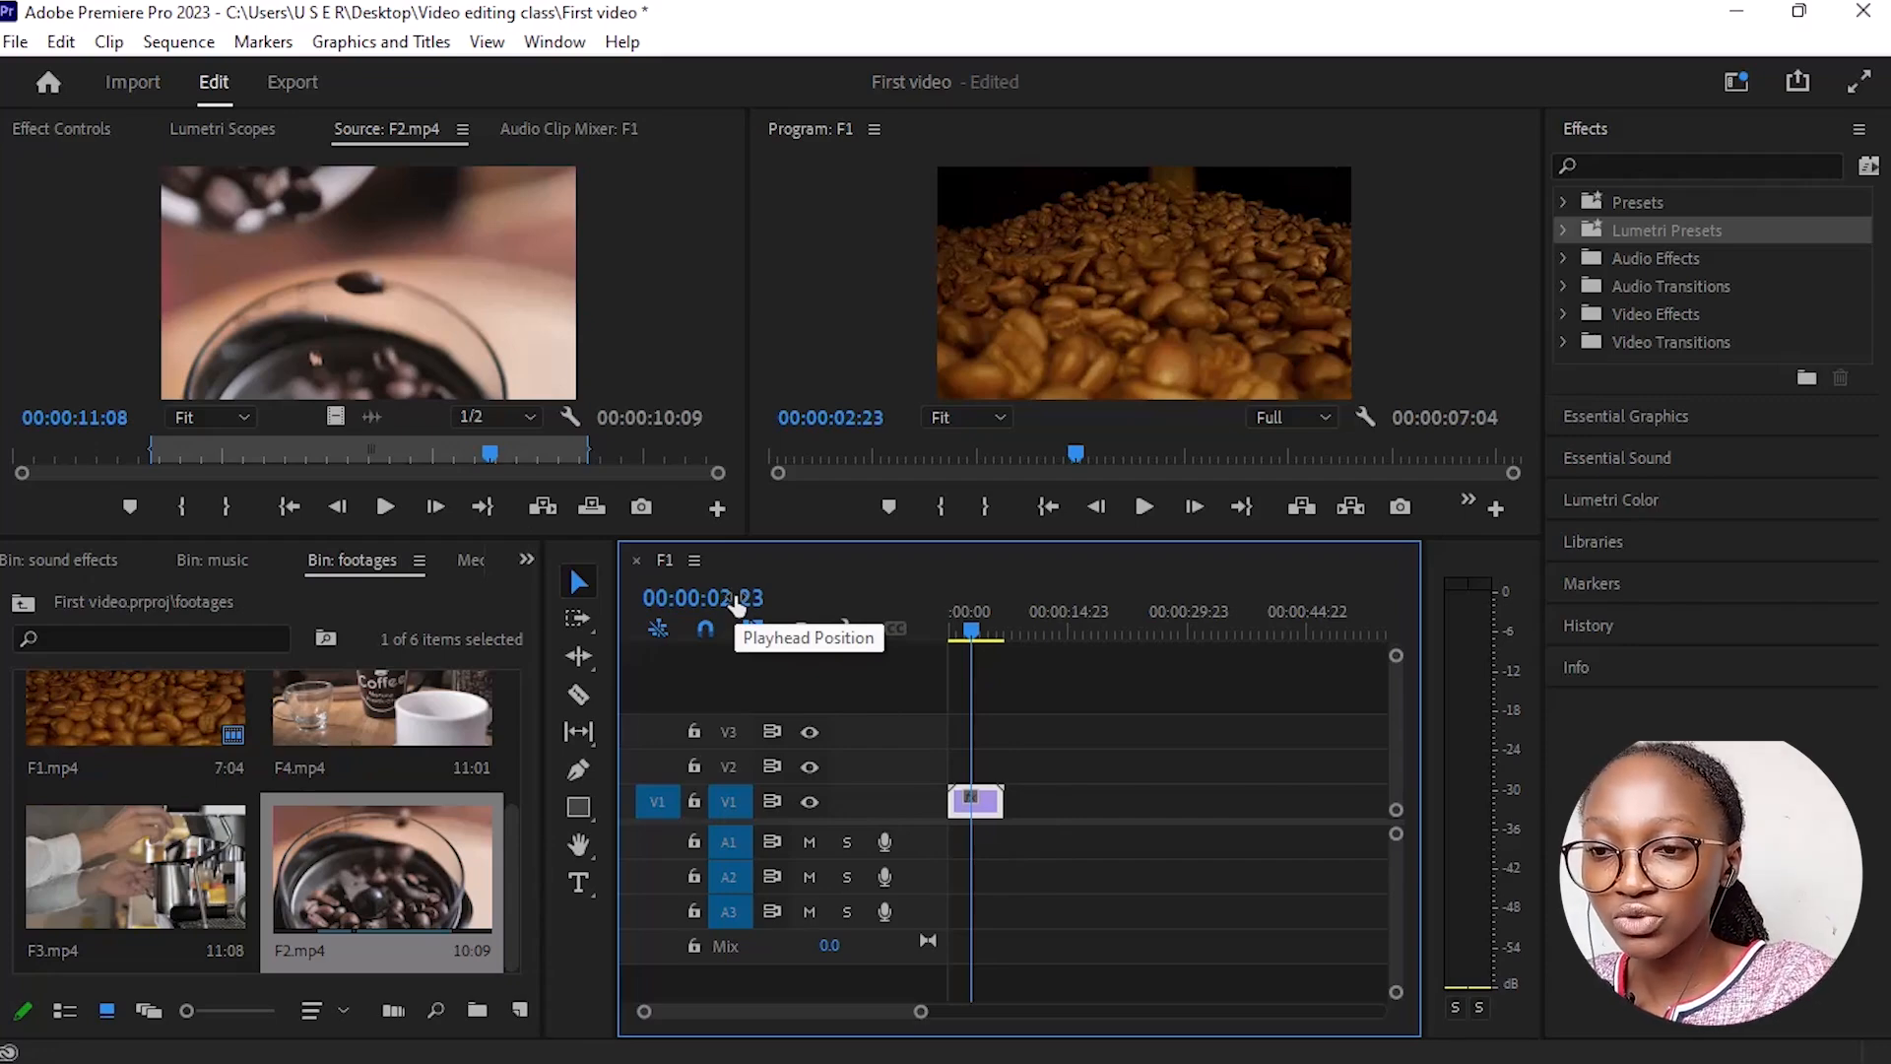
pyautogui.press('.')
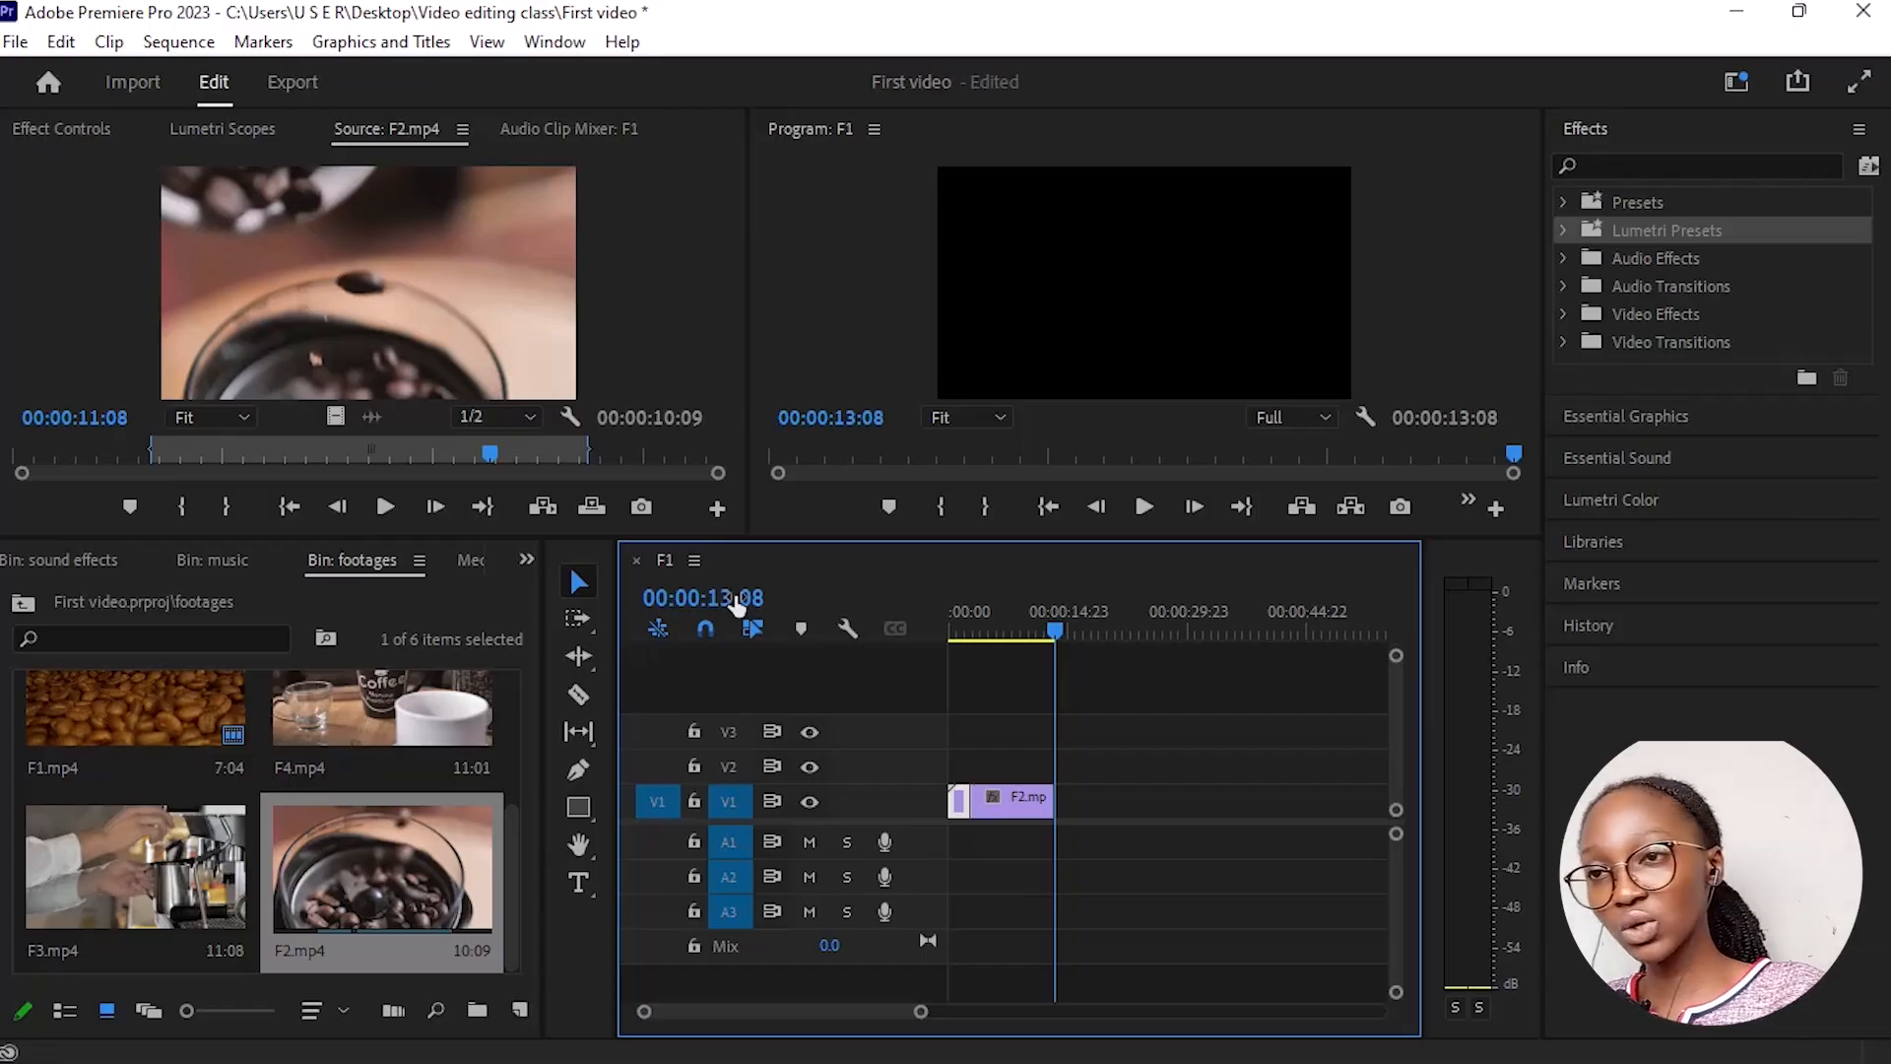
pyautogui.hotkey('ctrl', 'z')
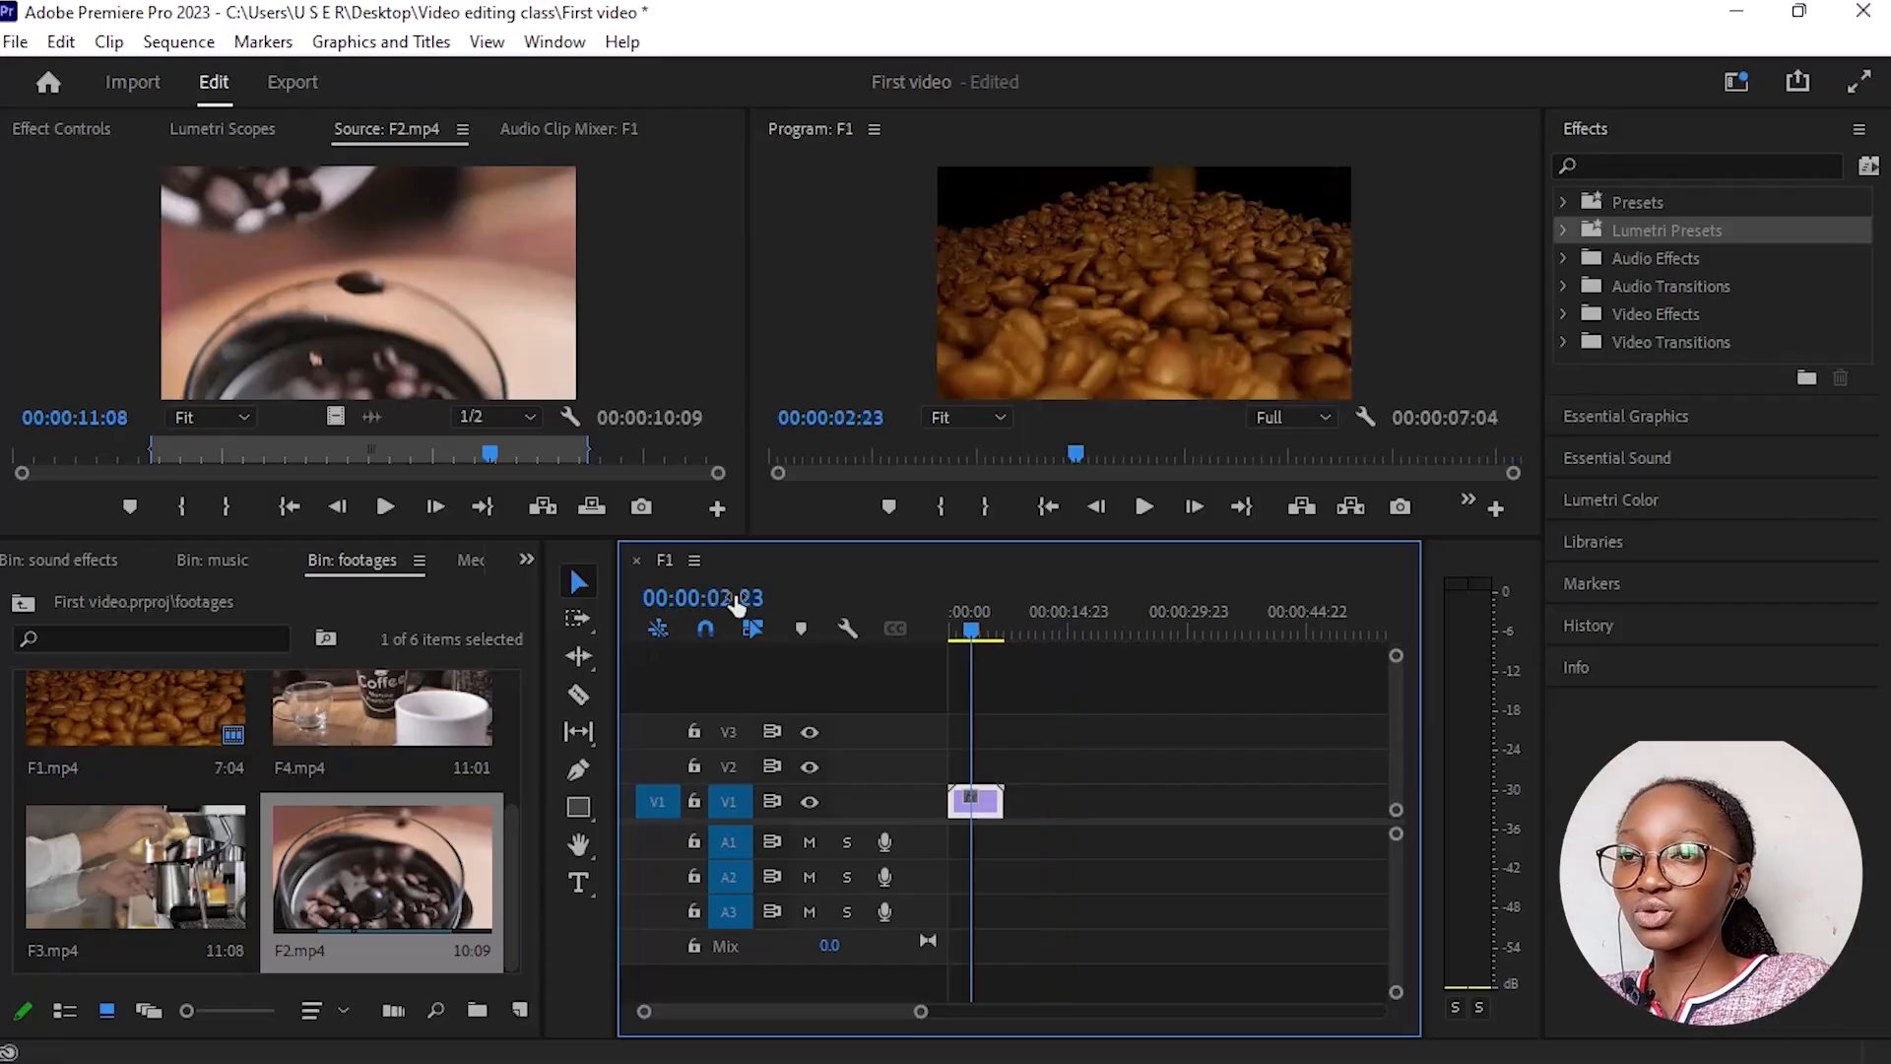
# Step: Insert the marked F2.mp4 range on V1 at the end of F1.mp4 and review it at 00:00:14:00
pyautogui.click(1242, 506)
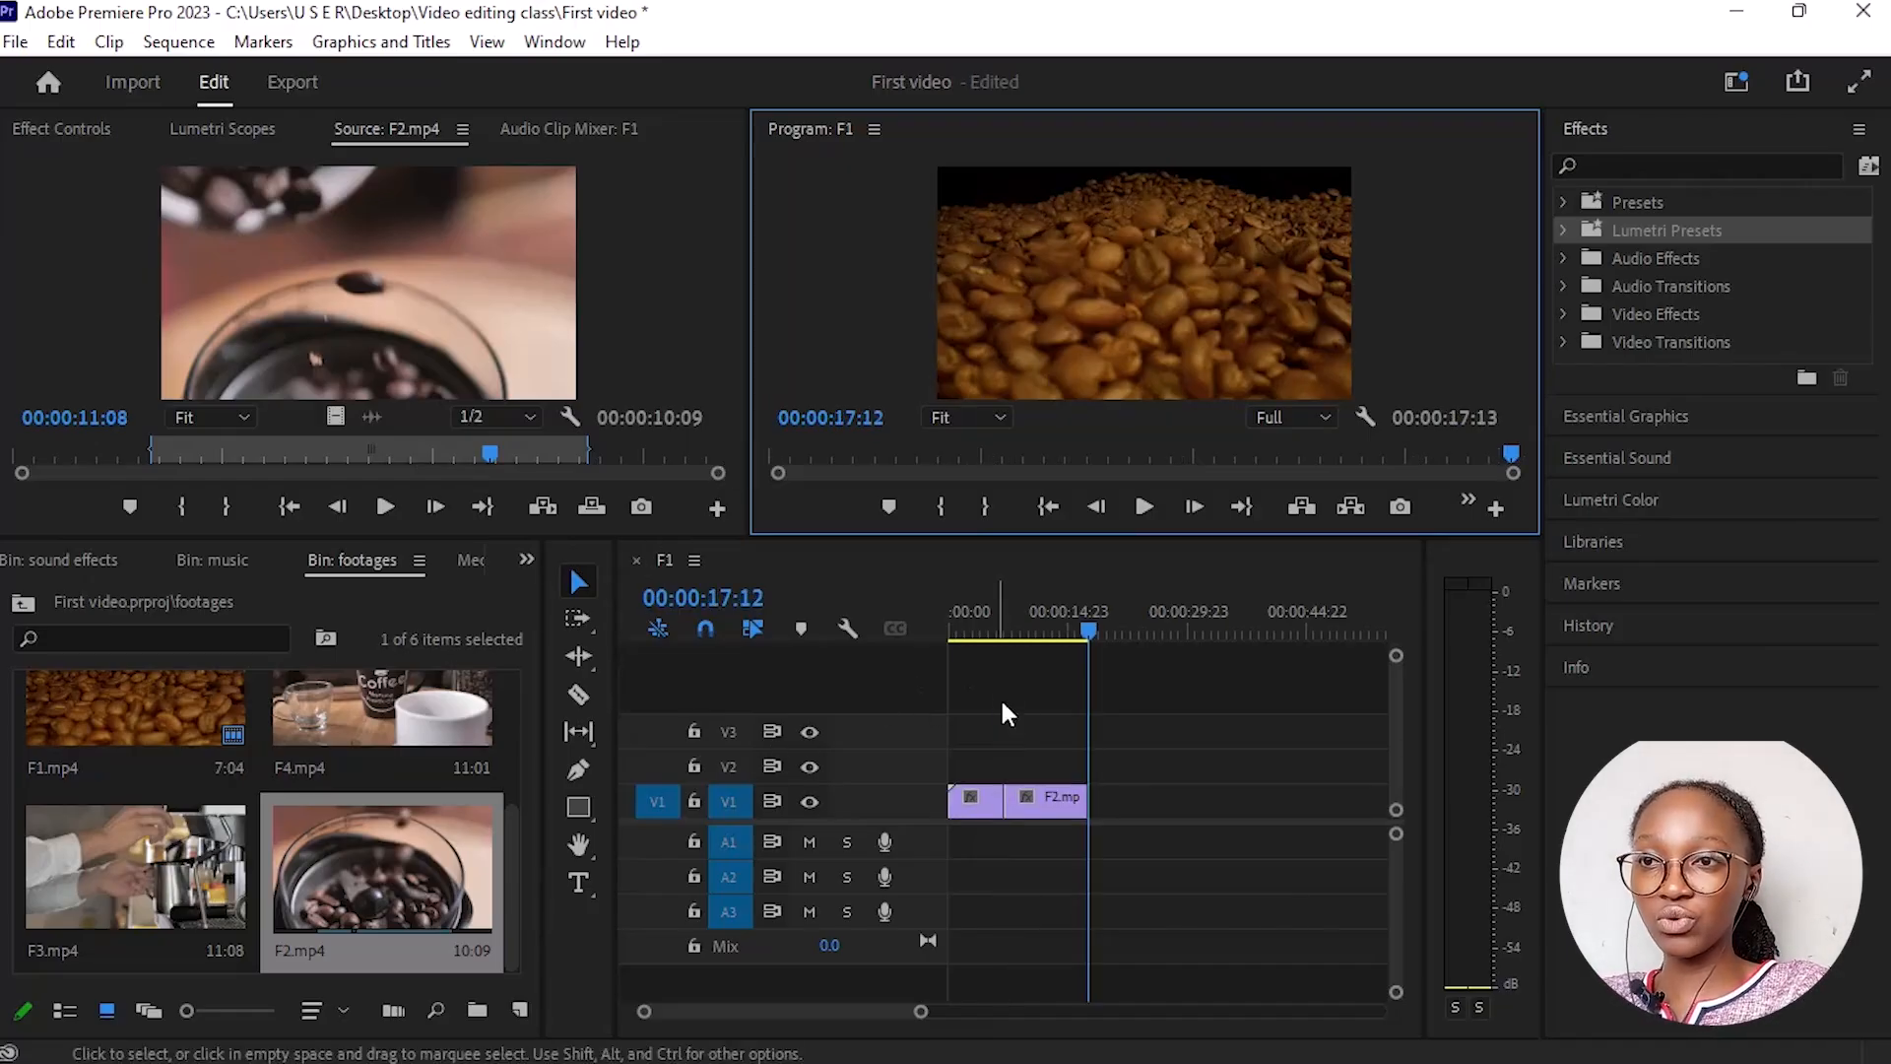
pyautogui.moveTo(1085, 632)
pyautogui.mouseDown()
pyautogui.moveTo(965, 694)
pyautogui.moveTo(1058, 618)
pyautogui.mouseUp()
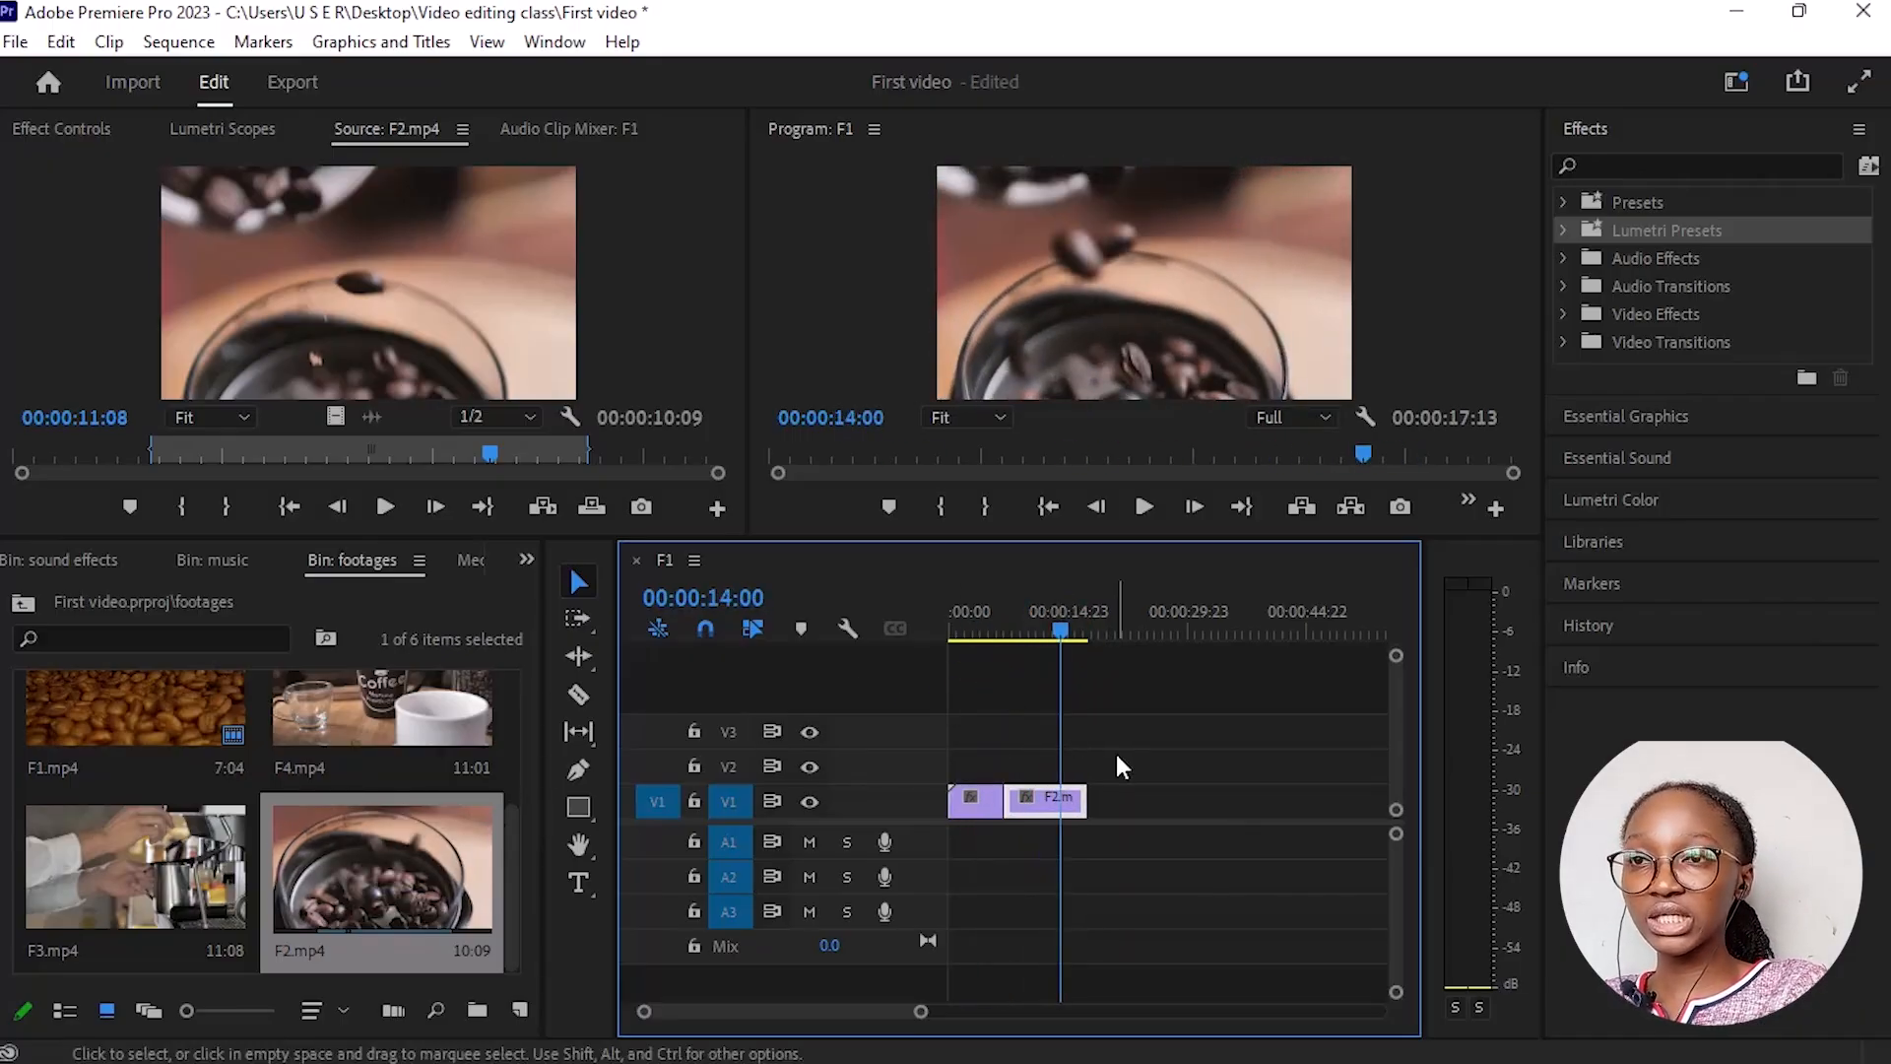
# Step: Play the sequence from its start through F1.mp4 and into F2.mp4, stopping playback inside F2.mp4
pyautogui.moveTo(1057, 619); pyautogui.dragTo(930, 823)
pyautogui.press('space')
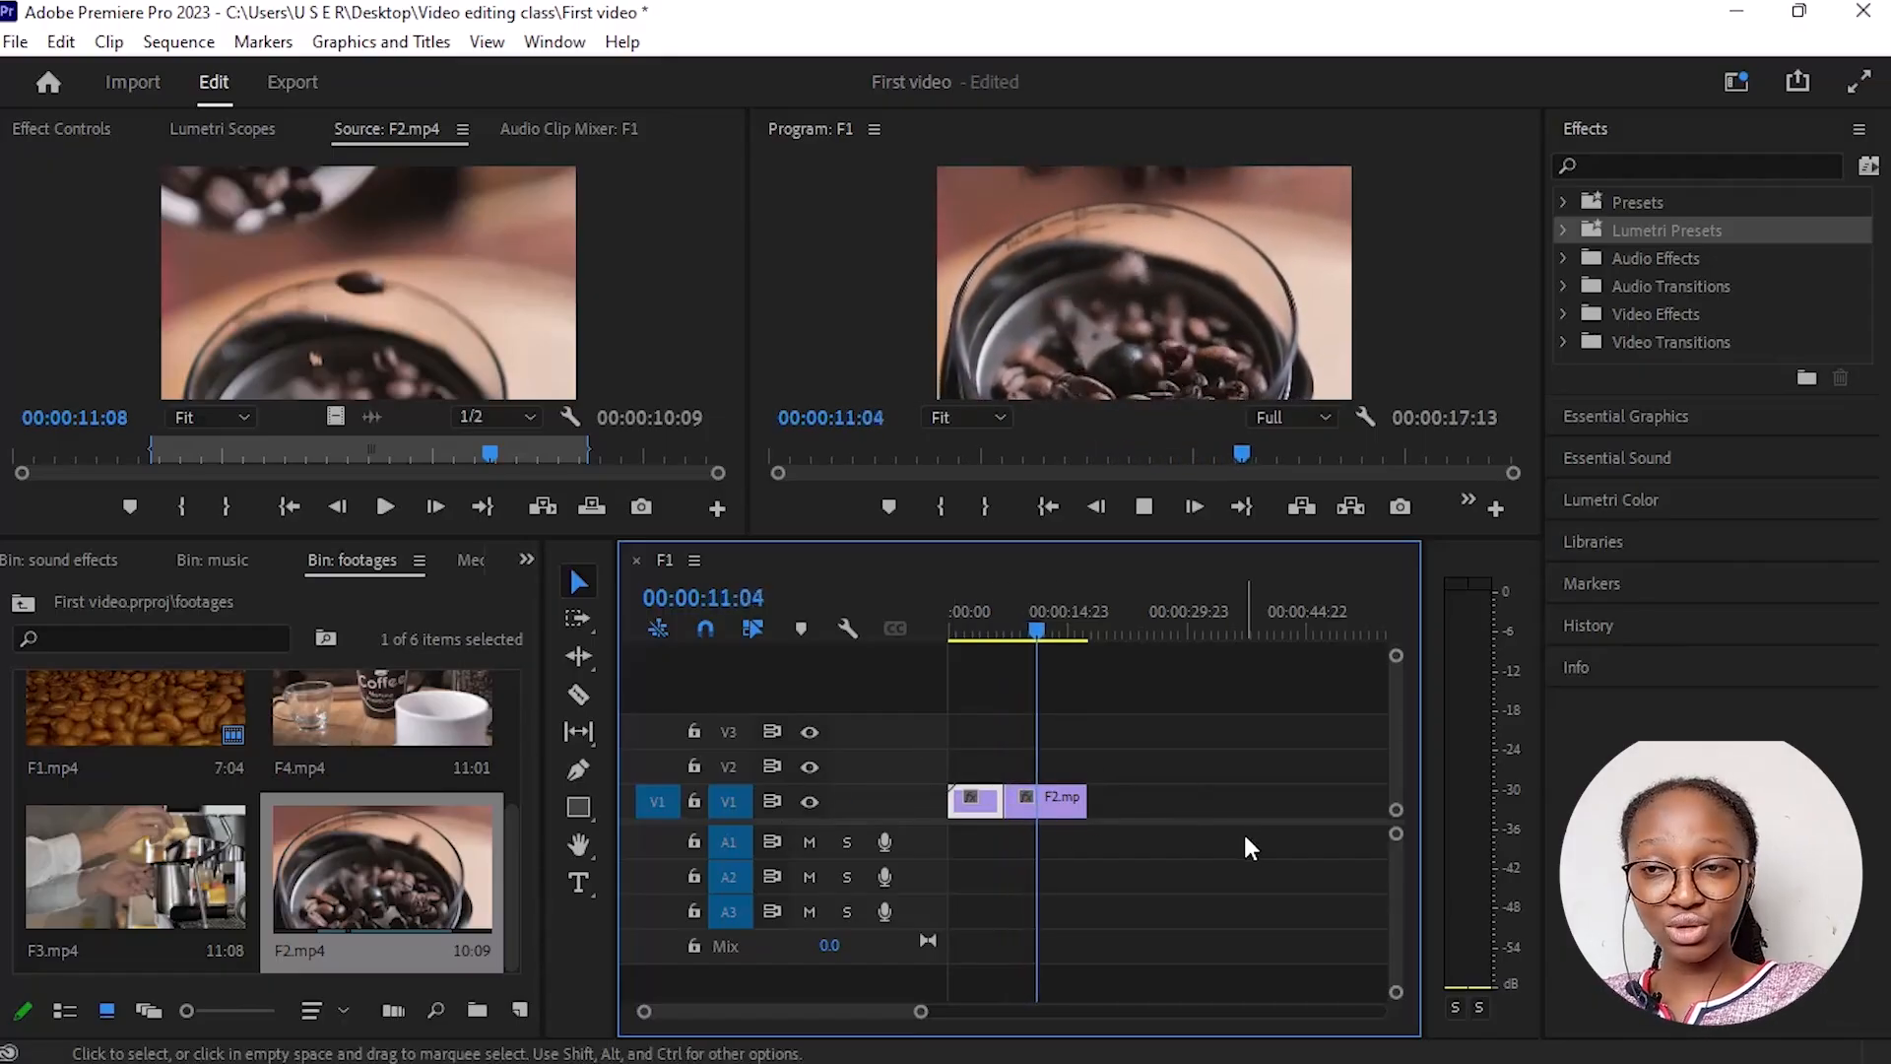
pyautogui.click(1038, 807)
pyautogui.press('space')
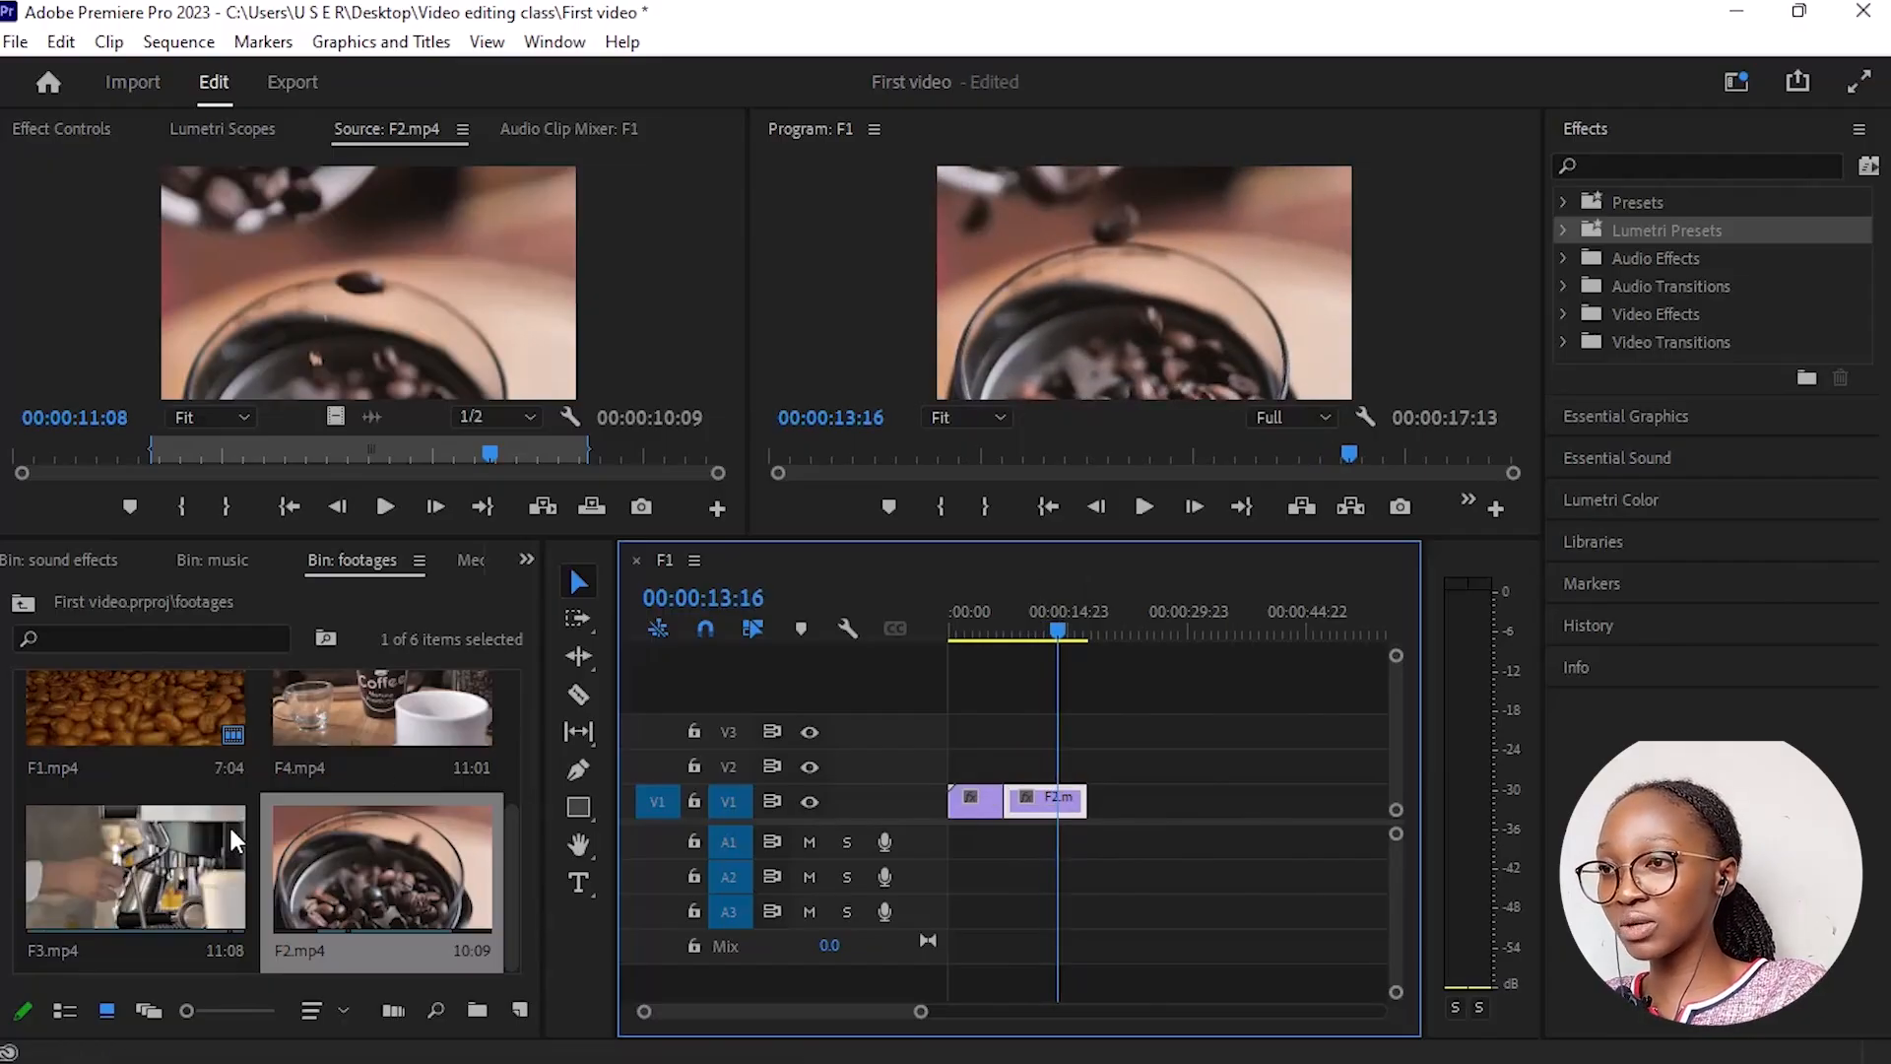
# Step: Add F3.mp4 and F4.mp4 from the footages bin to V1, back to back after F2.mp4
pyautogui.moveTo(108, 888); pyautogui.dragTo(1103, 815)
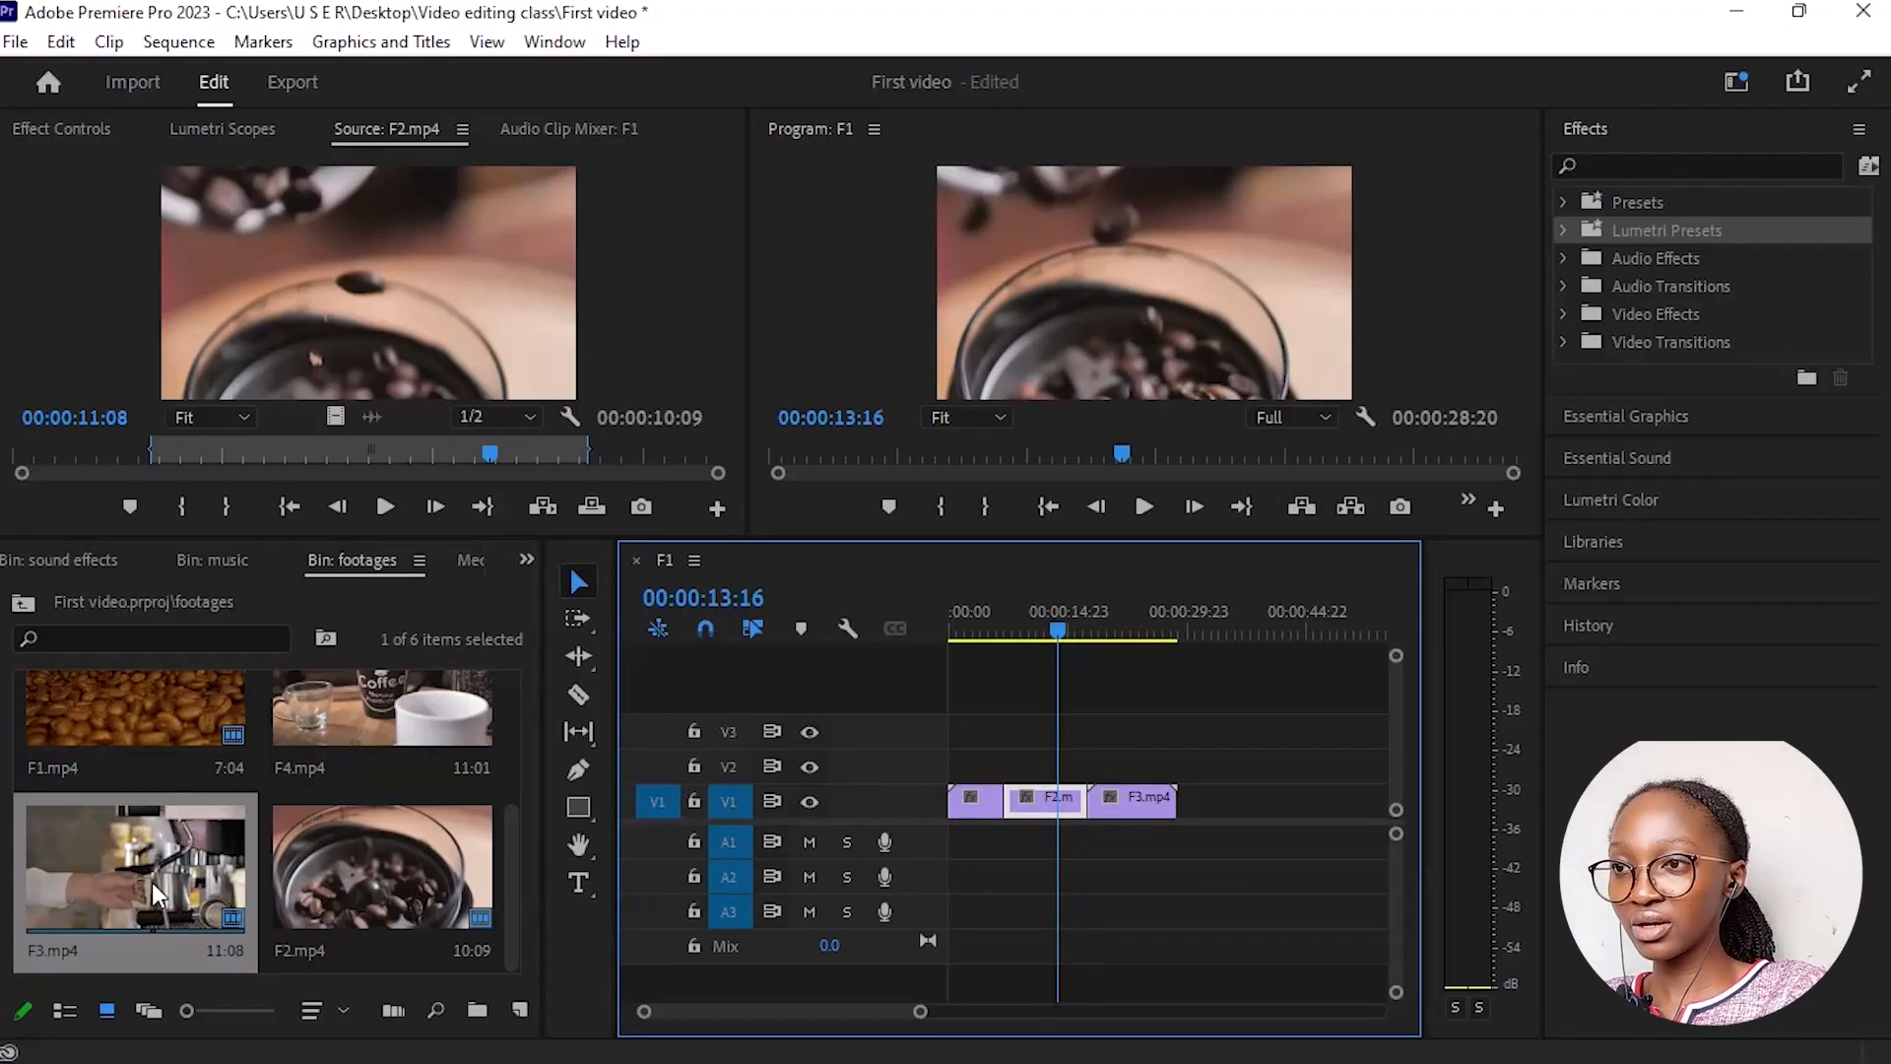
pyautogui.doubleClick(357, 752)
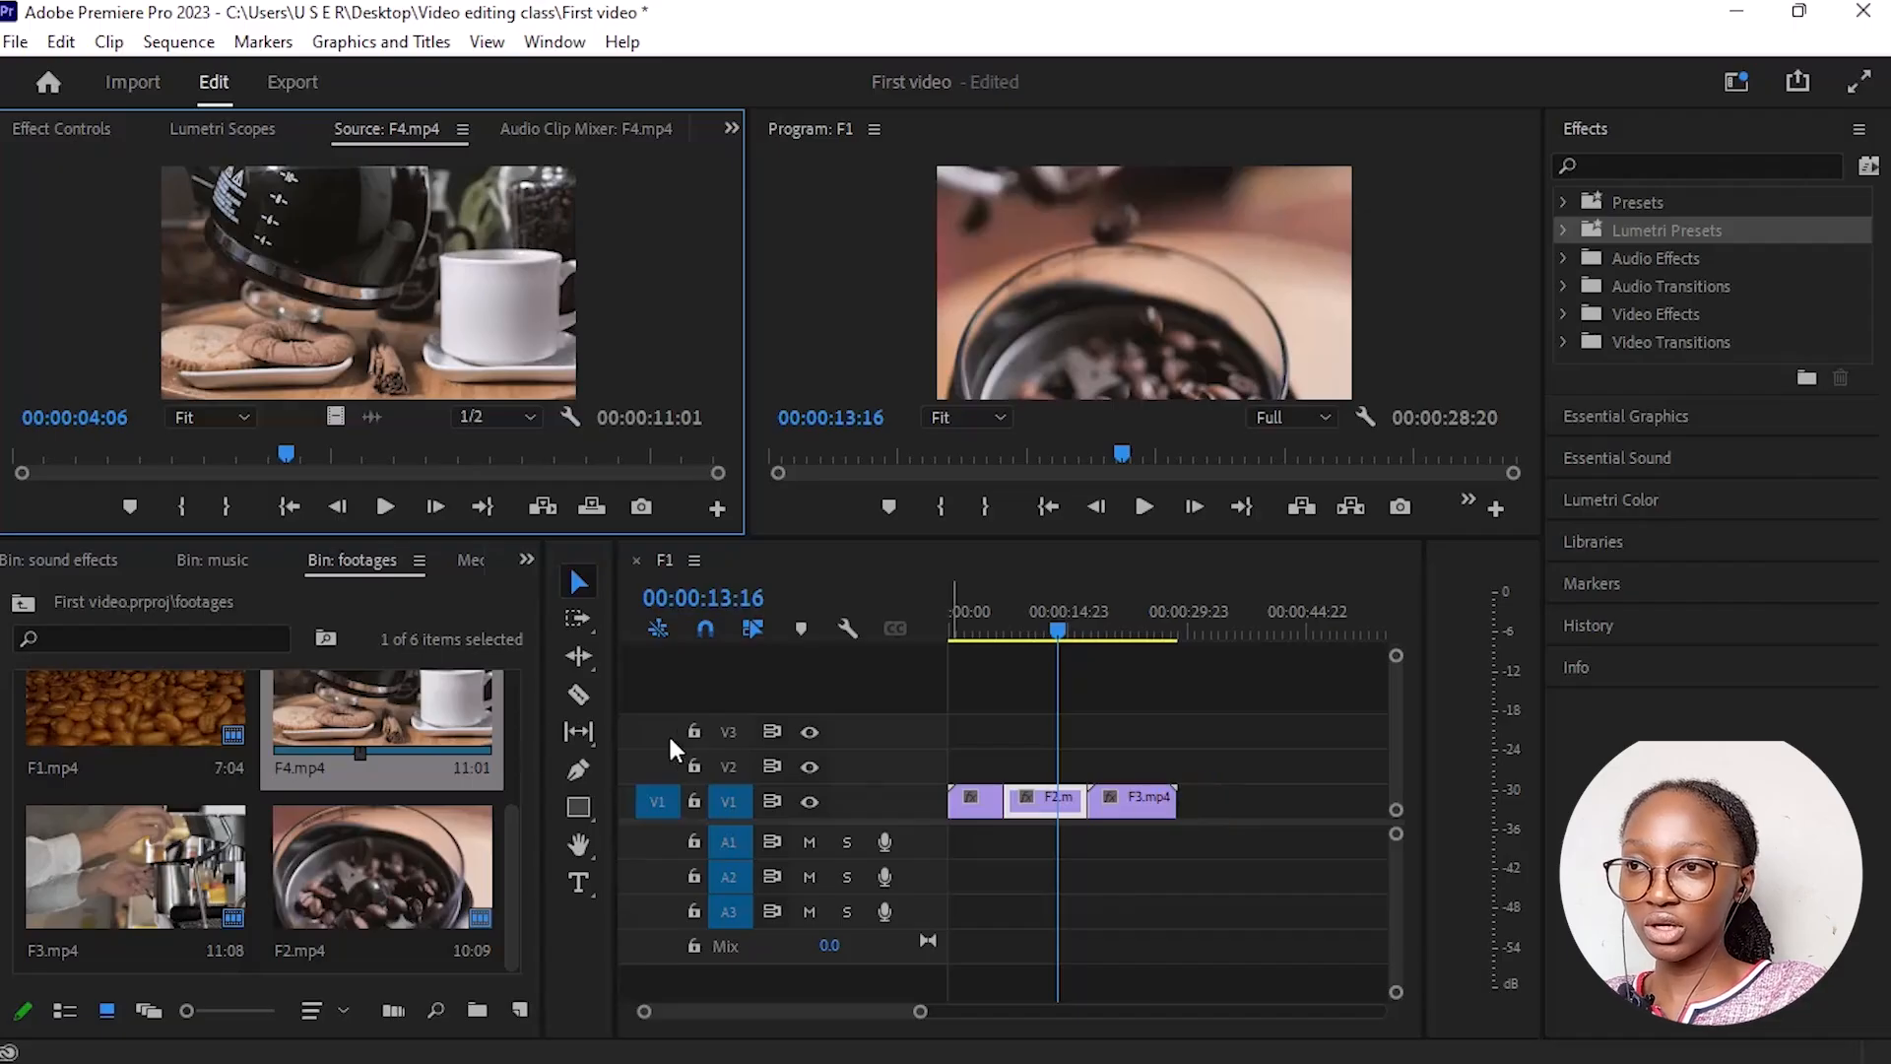
pyautogui.moveTo(404, 723); pyautogui.dragTo(1199, 822)
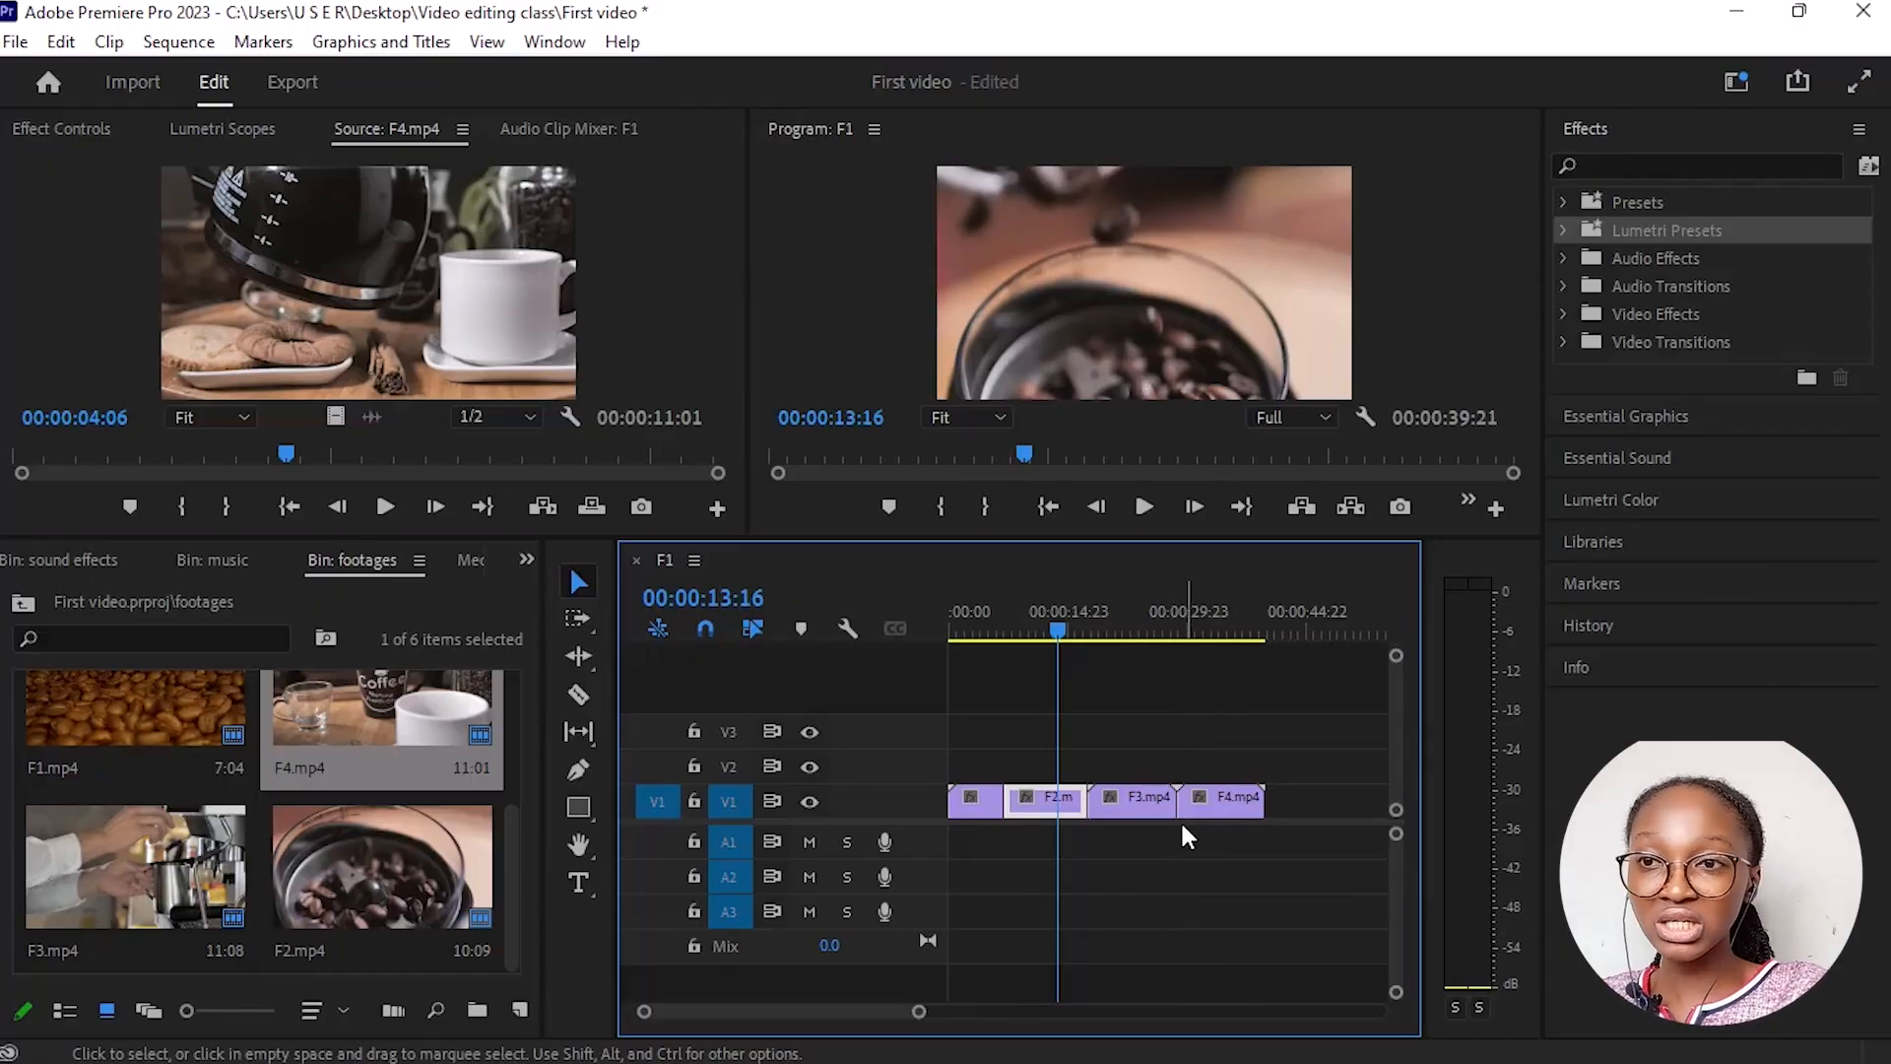
# Step: Move F4.mp4 away from F3.mp4 to open a gap on V1, and snap it back against the end of F3.mp4
pyautogui.moveTo(1222, 795); pyautogui.dragTo(1237, 788)
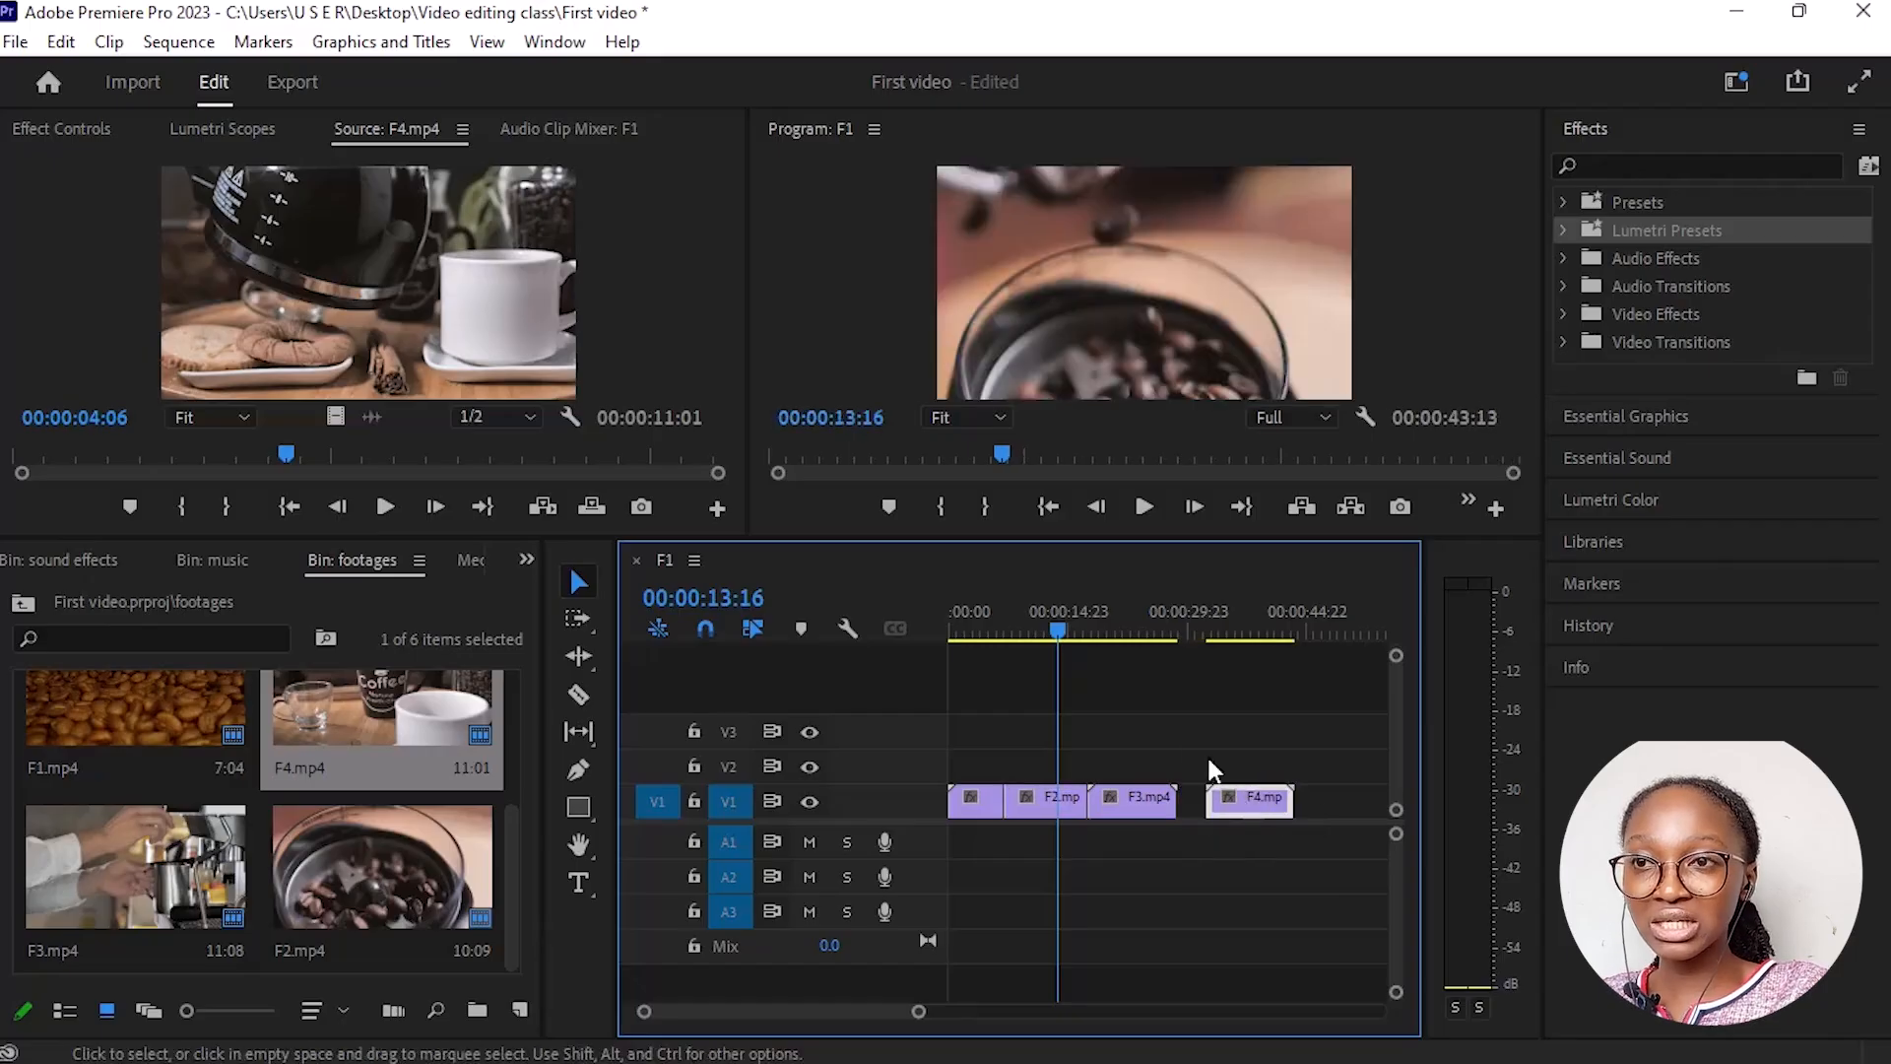
pyautogui.moveTo(1062, 623); pyautogui.dragTo(1111, 701)
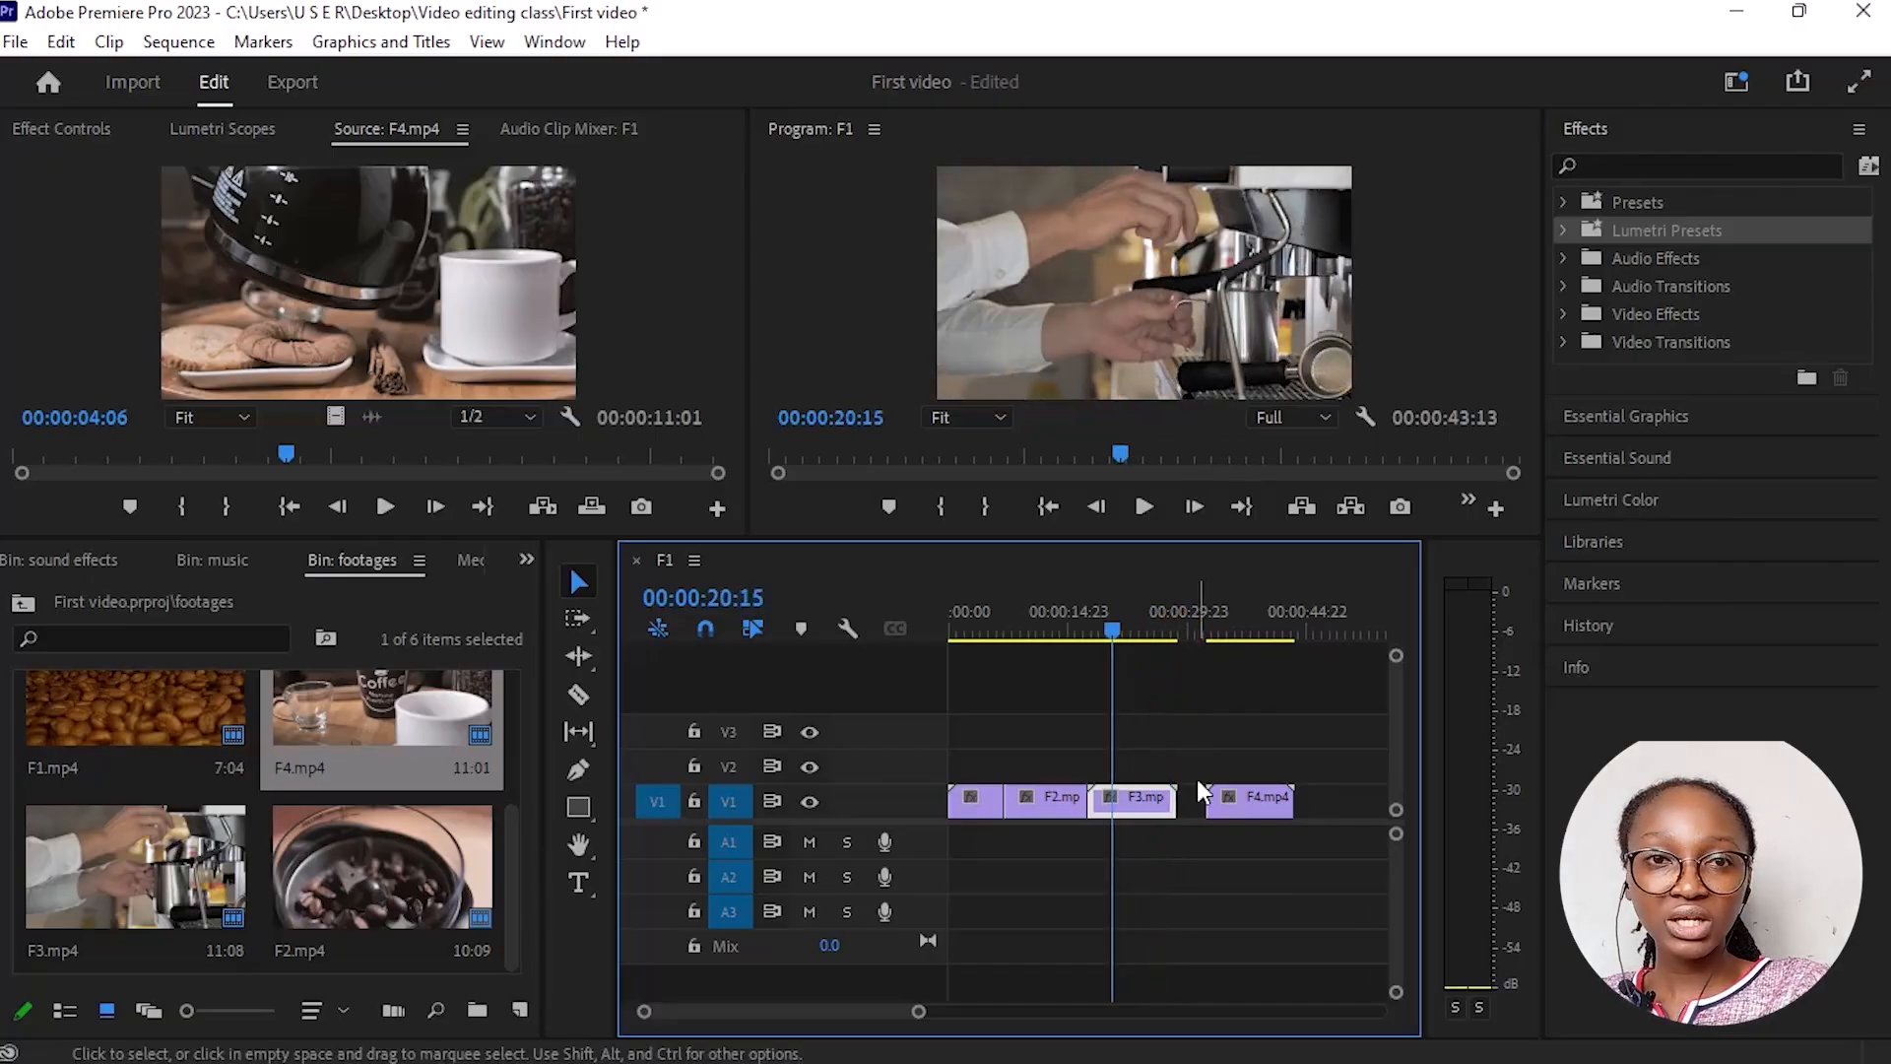
pyautogui.click(1249, 794)
pyautogui.moveTo(1248, 794); pyautogui.dragTo(1206, 796)
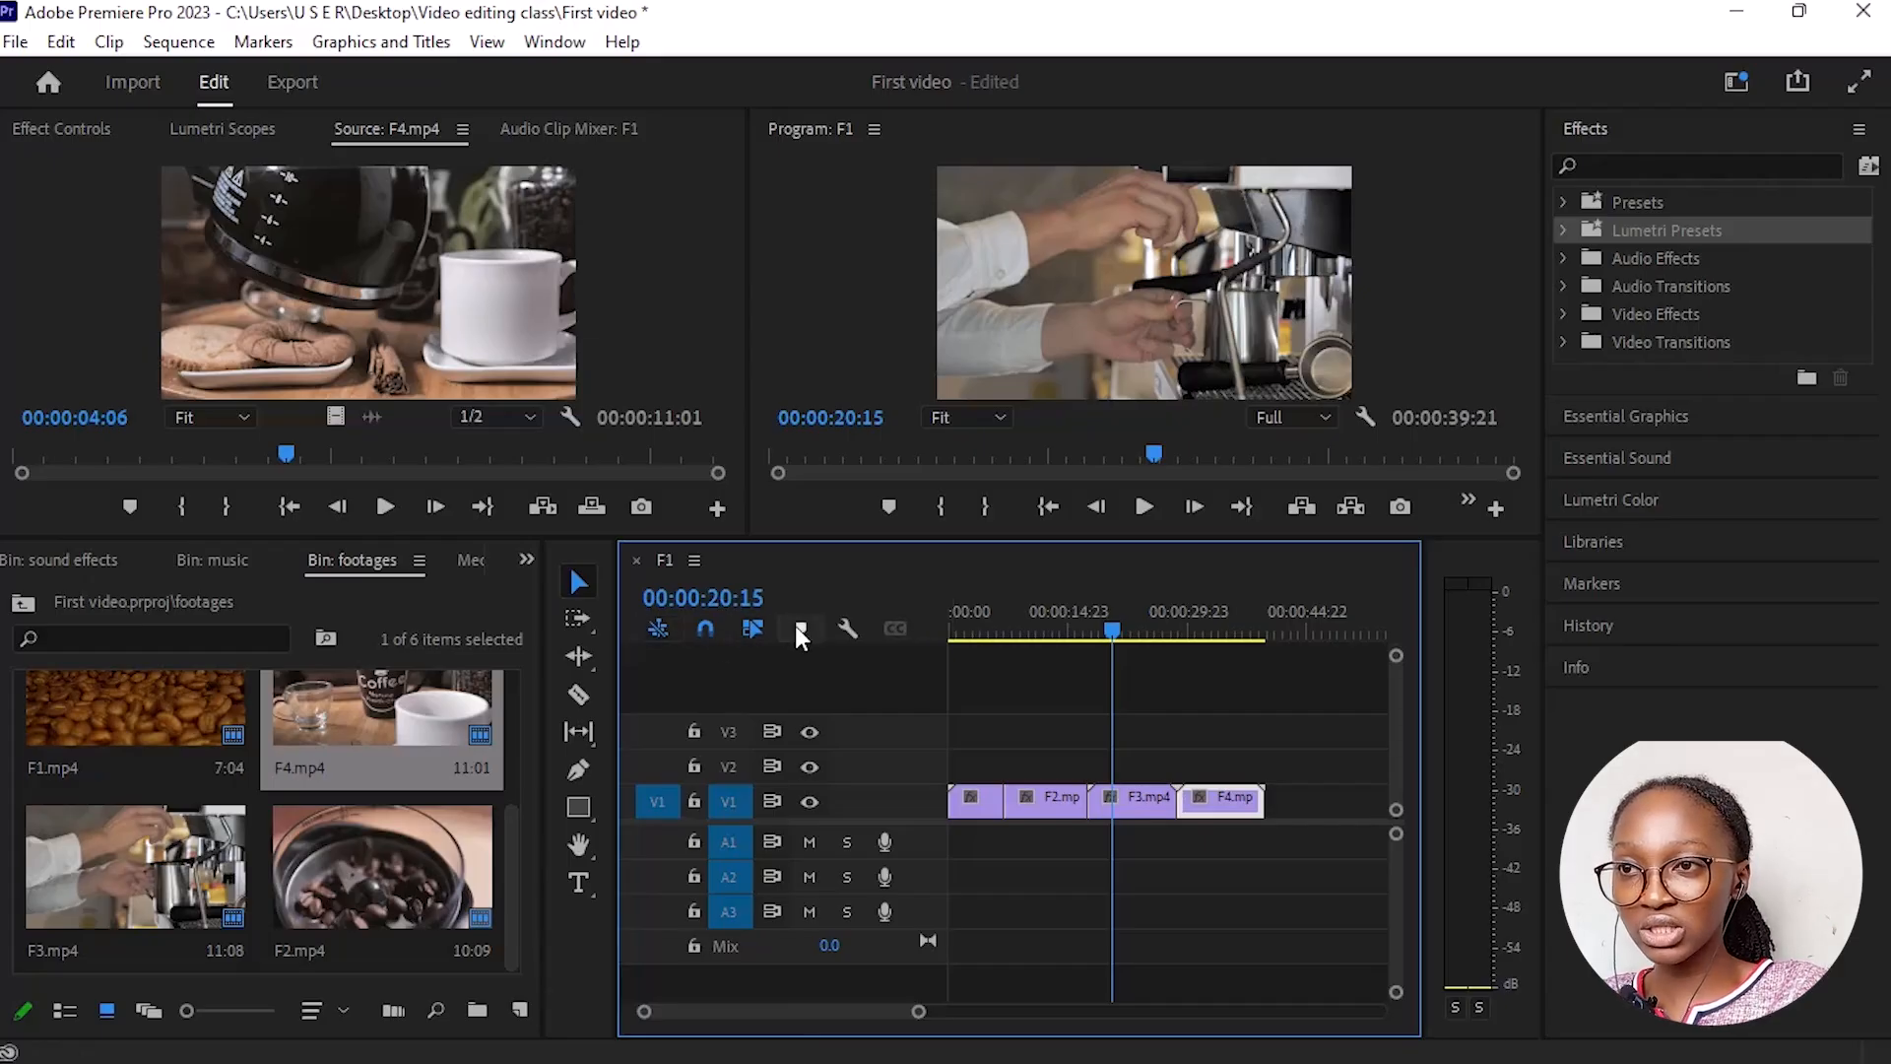
# Step: Try moving F4.mp4 to V2 with timeline snapping off, and re-enable snapping to return it to V1 directly after F3.mp4
pyautogui.click(703, 628)
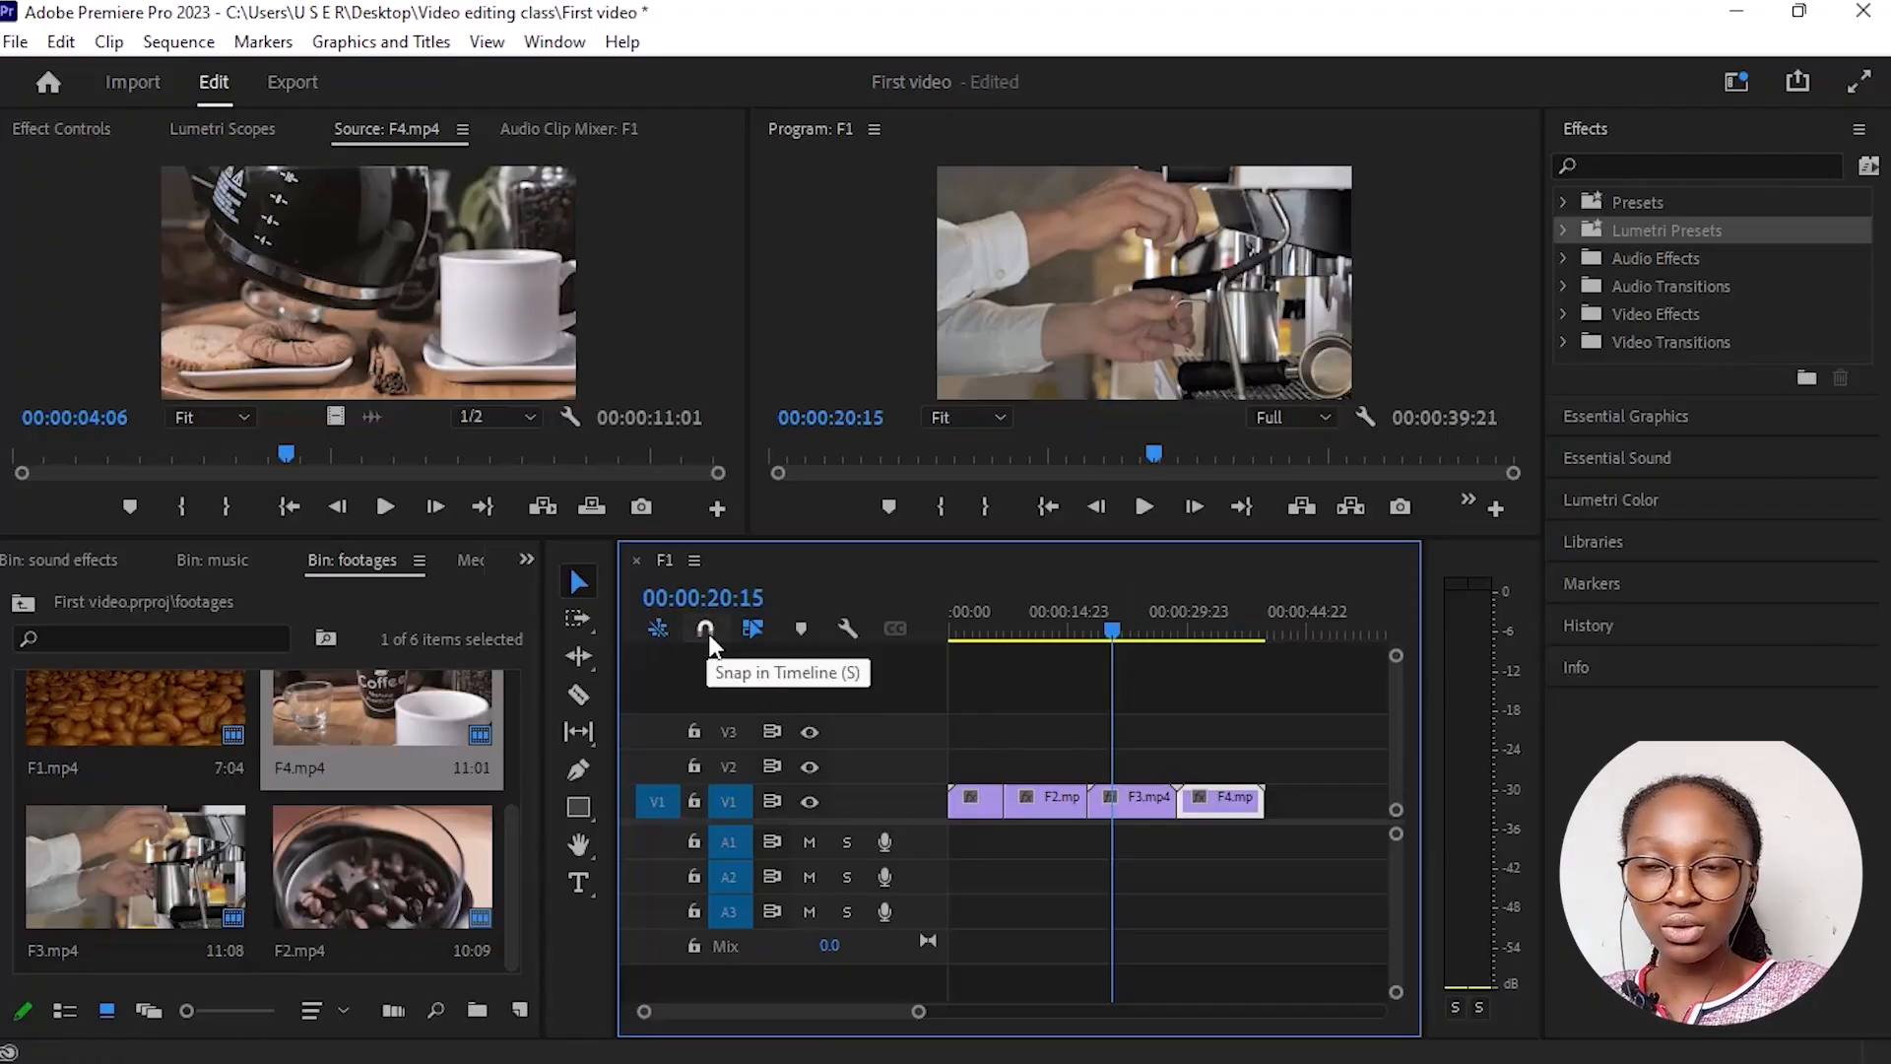
pyautogui.moveTo(1209, 801); pyautogui.dragTo(1259, 768)
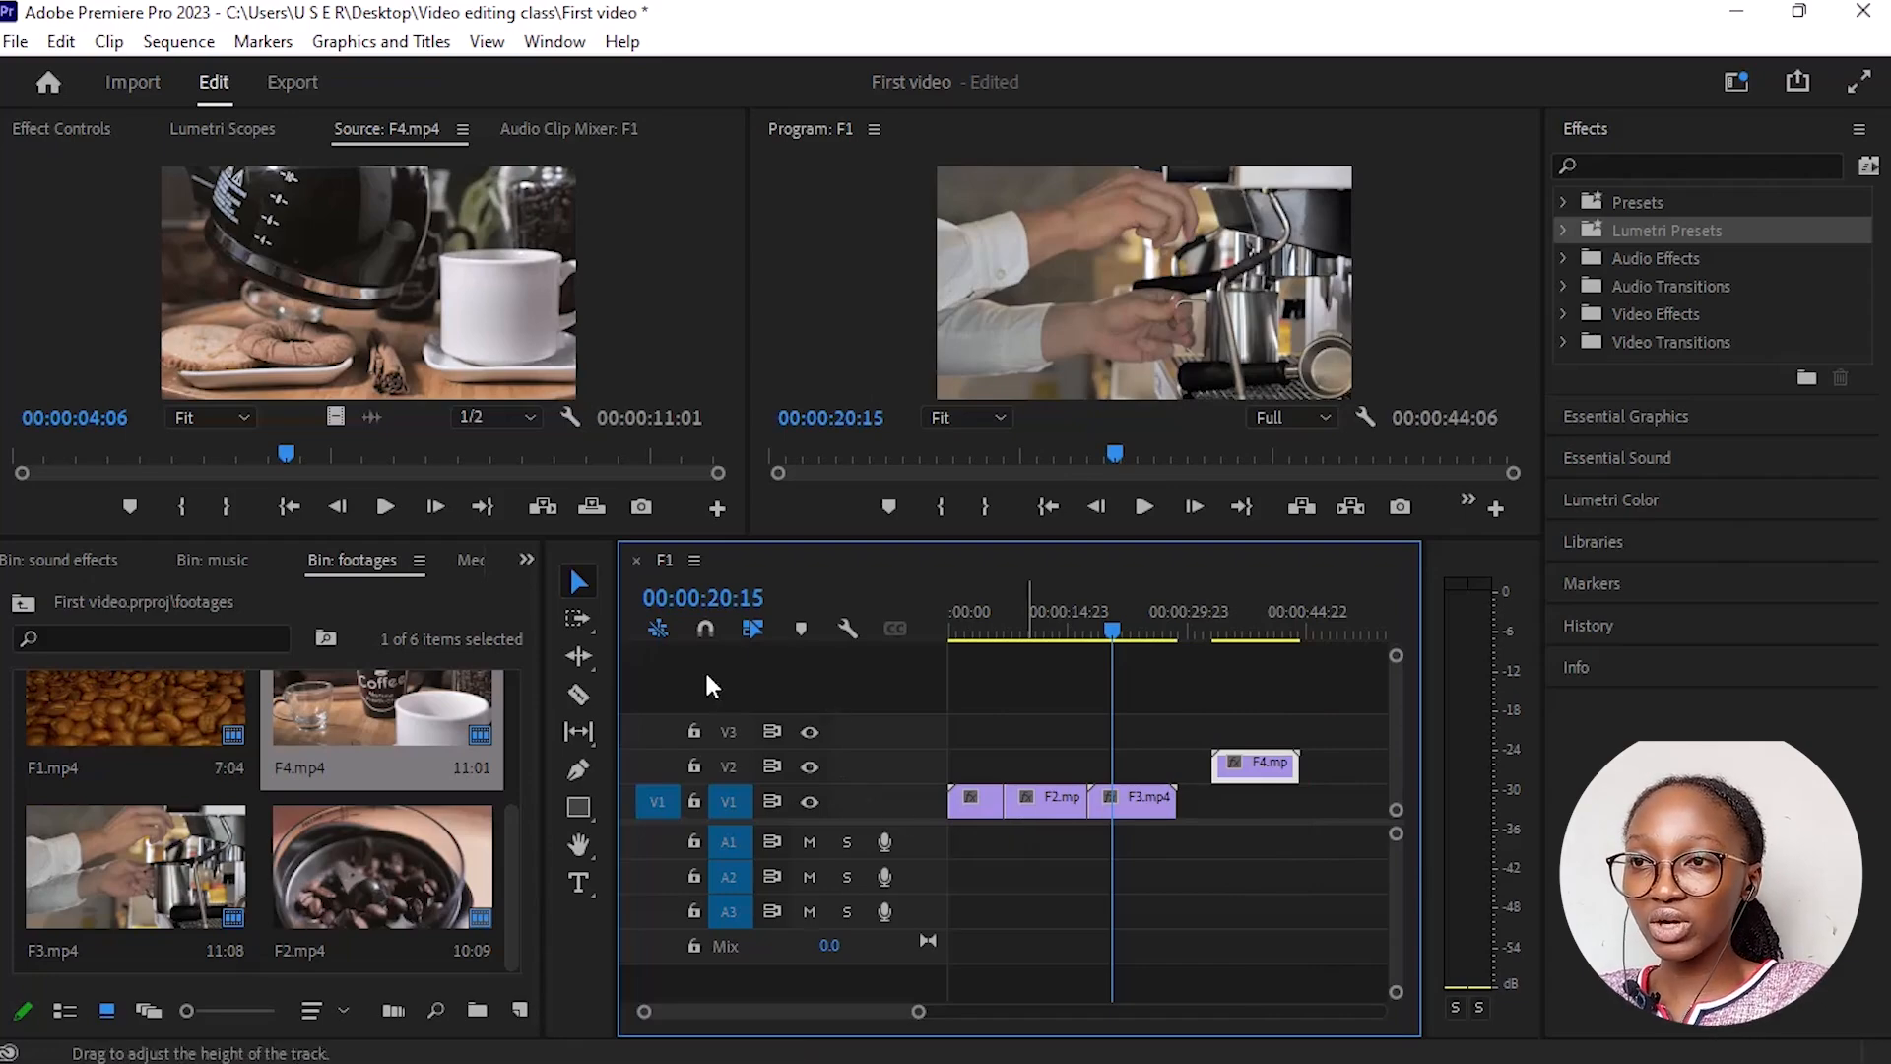
pyautogui.click(705, 631)
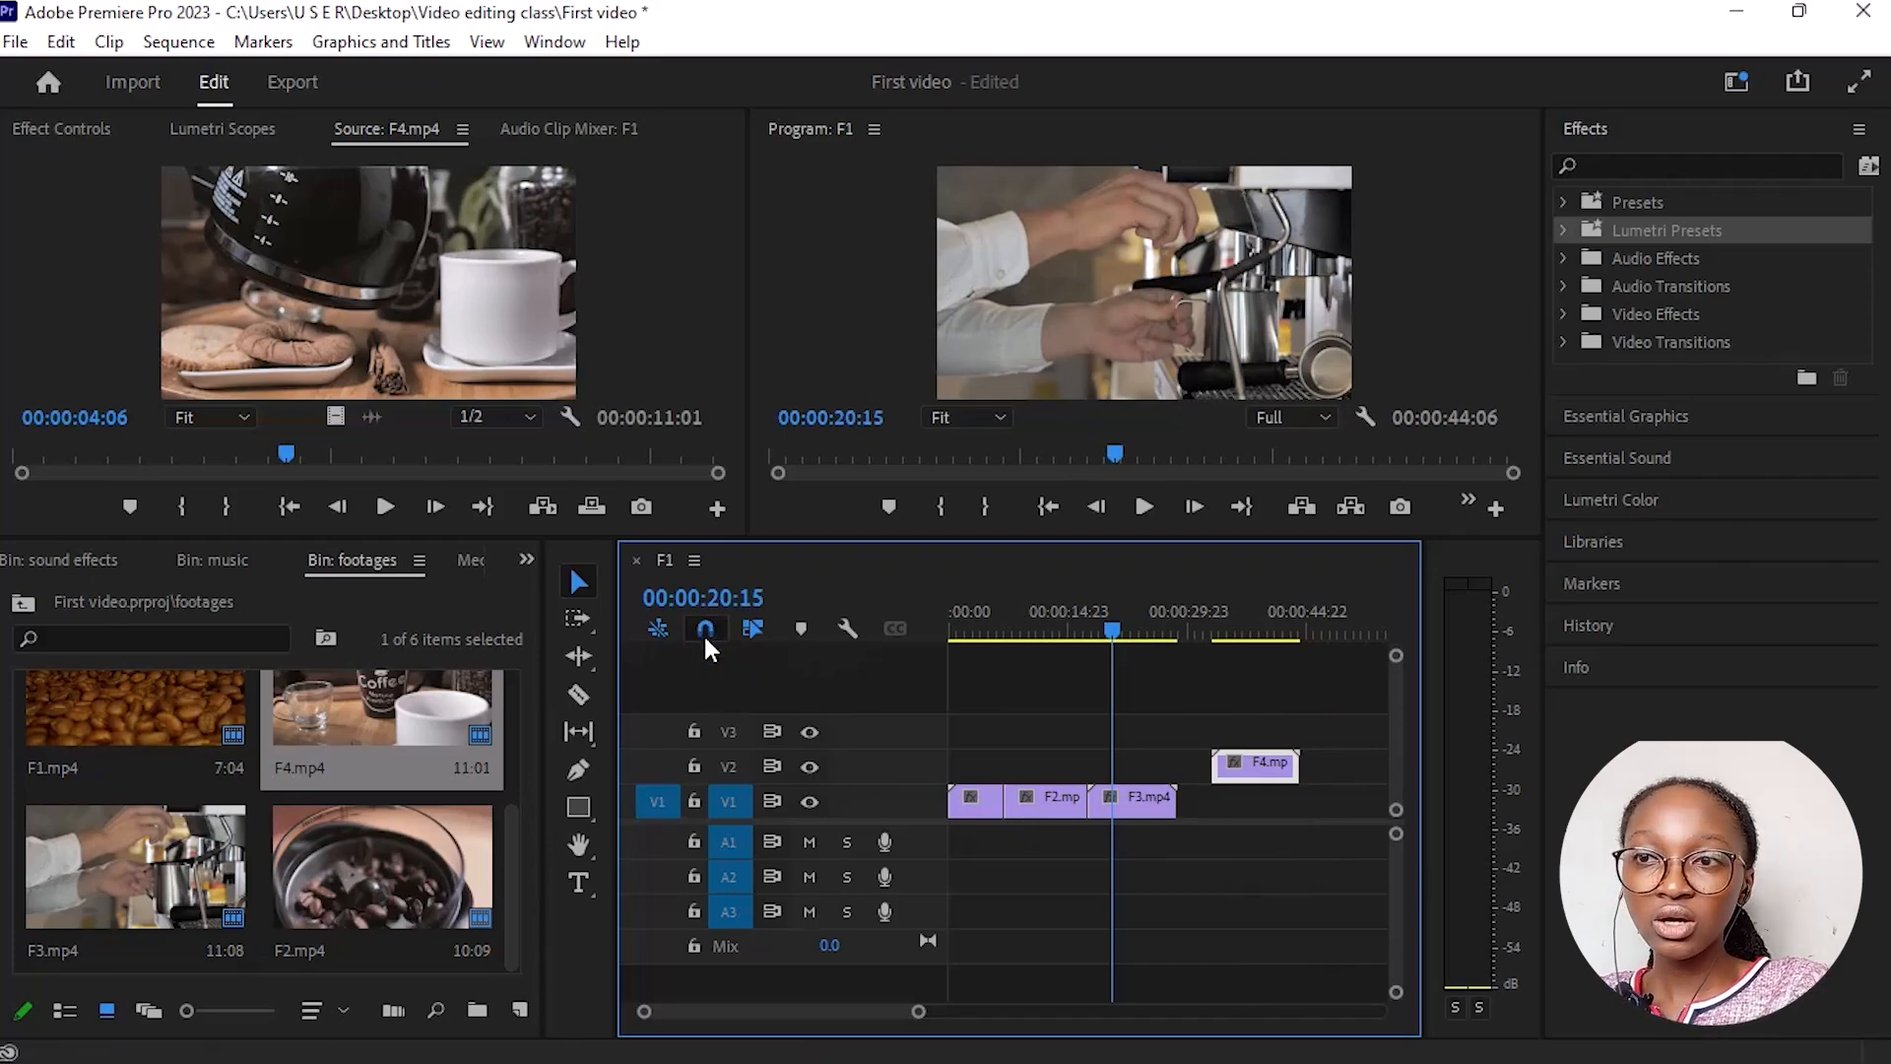
pyautogui.moveTo(1259, 759); pyautogui.dragTo(1192, 799)
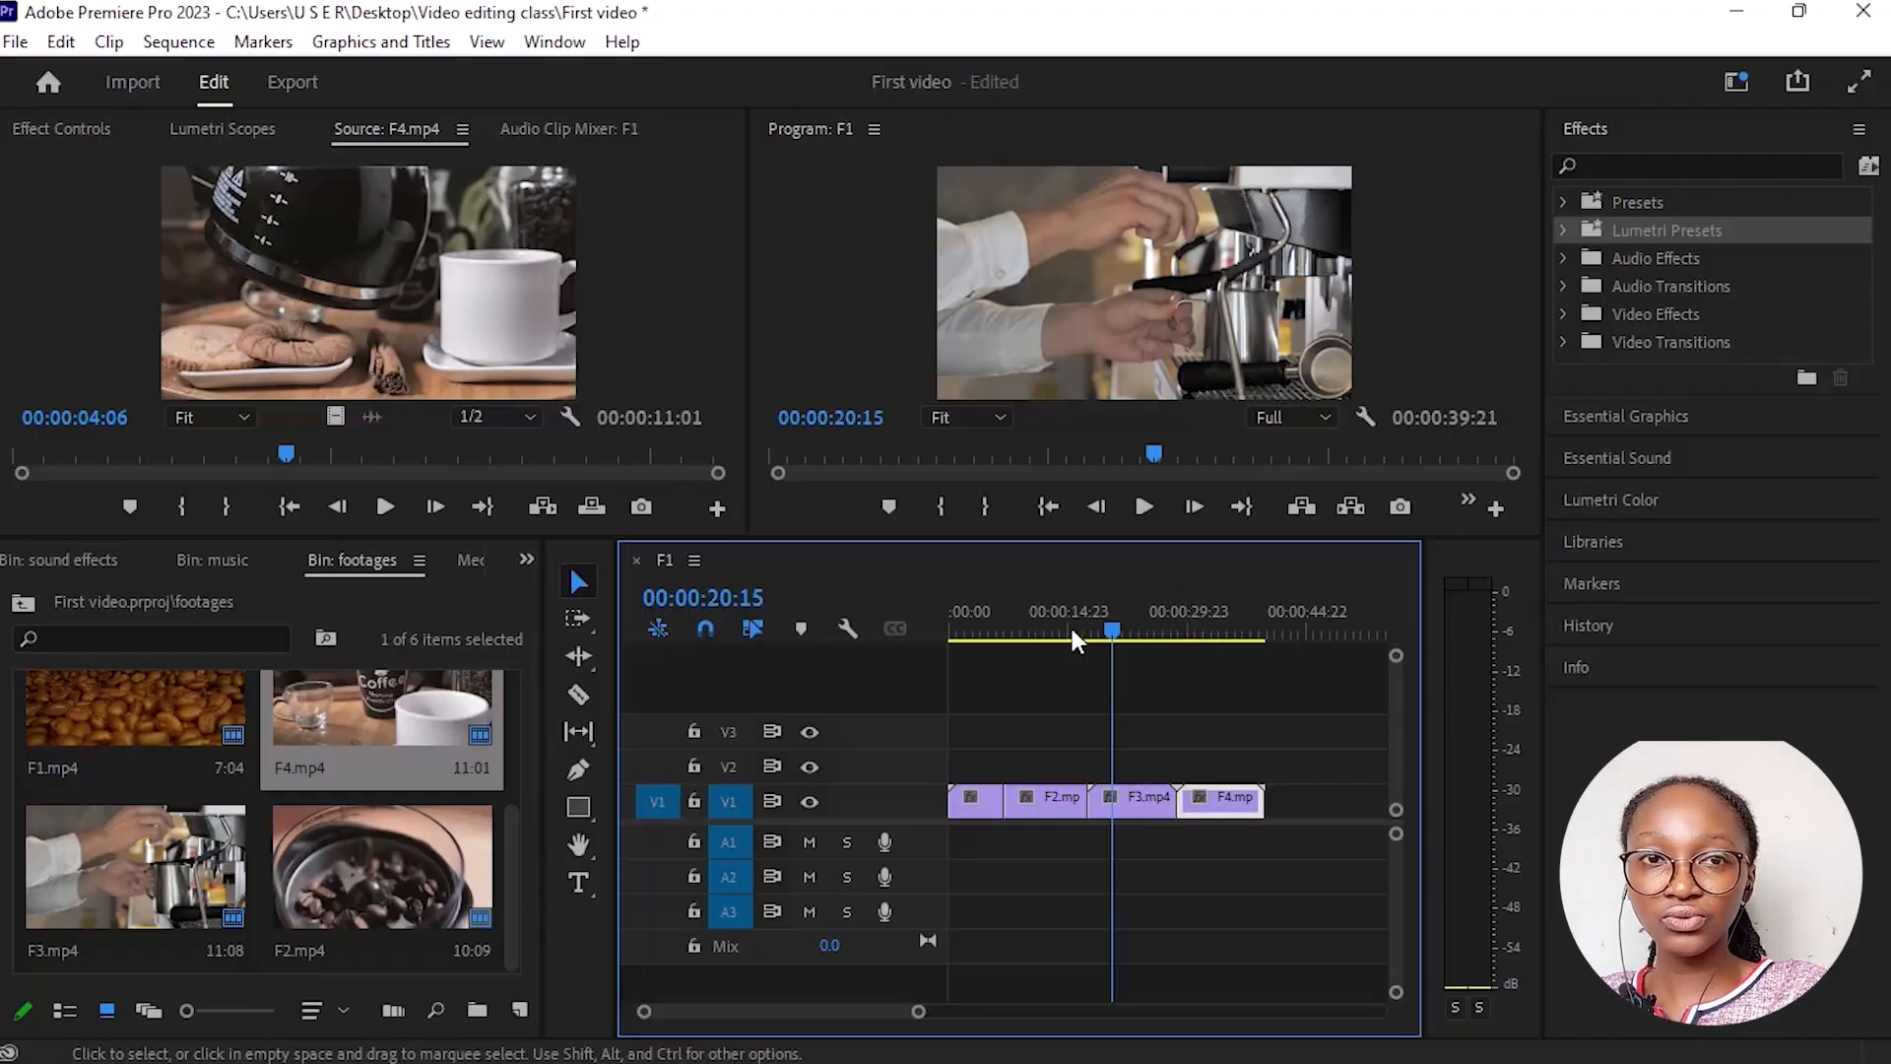
# Step: Scrub through the assembled clips to 00:00:33:14 and add F5.mp4 to V1 directly after F4.mp4
pyautogui.moveTo(1119, 619); pyautogui.dragTo(973, 766)
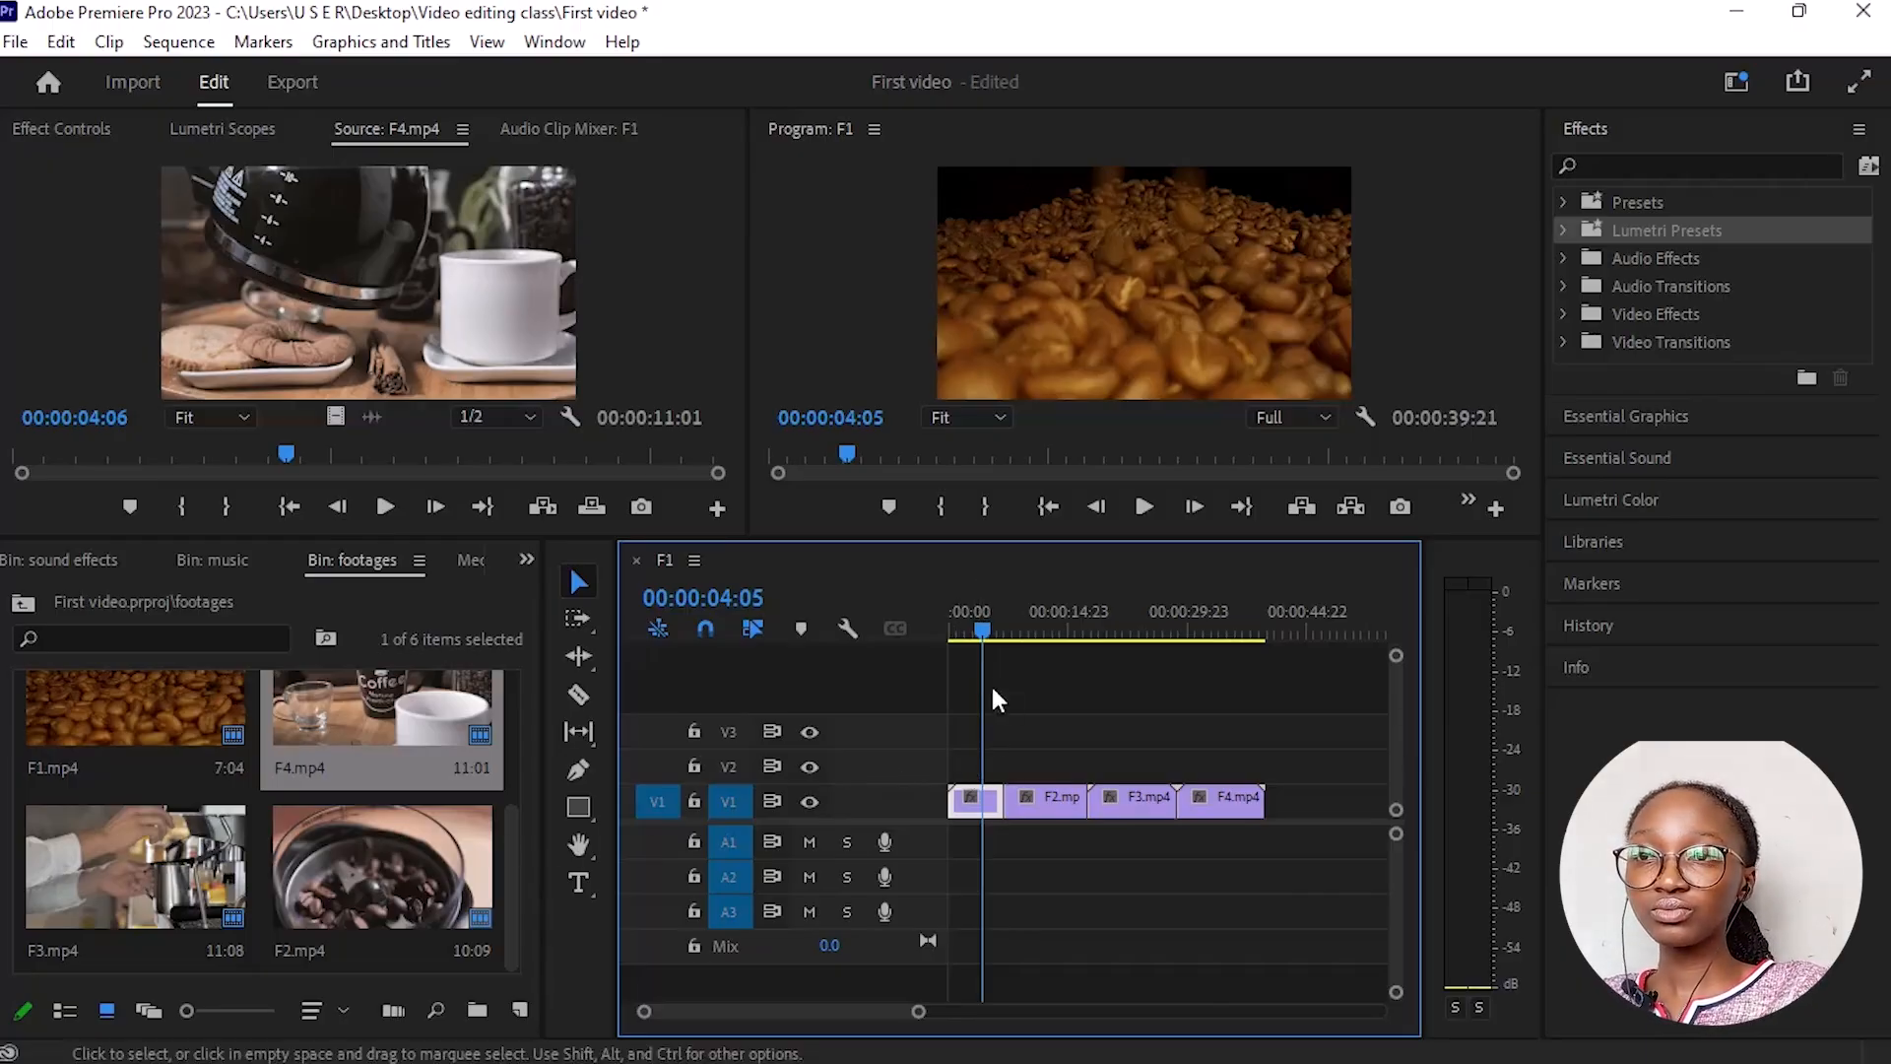
pyautogui.moveTo(981, 628); pyautogui.dragTo(1215, 538)
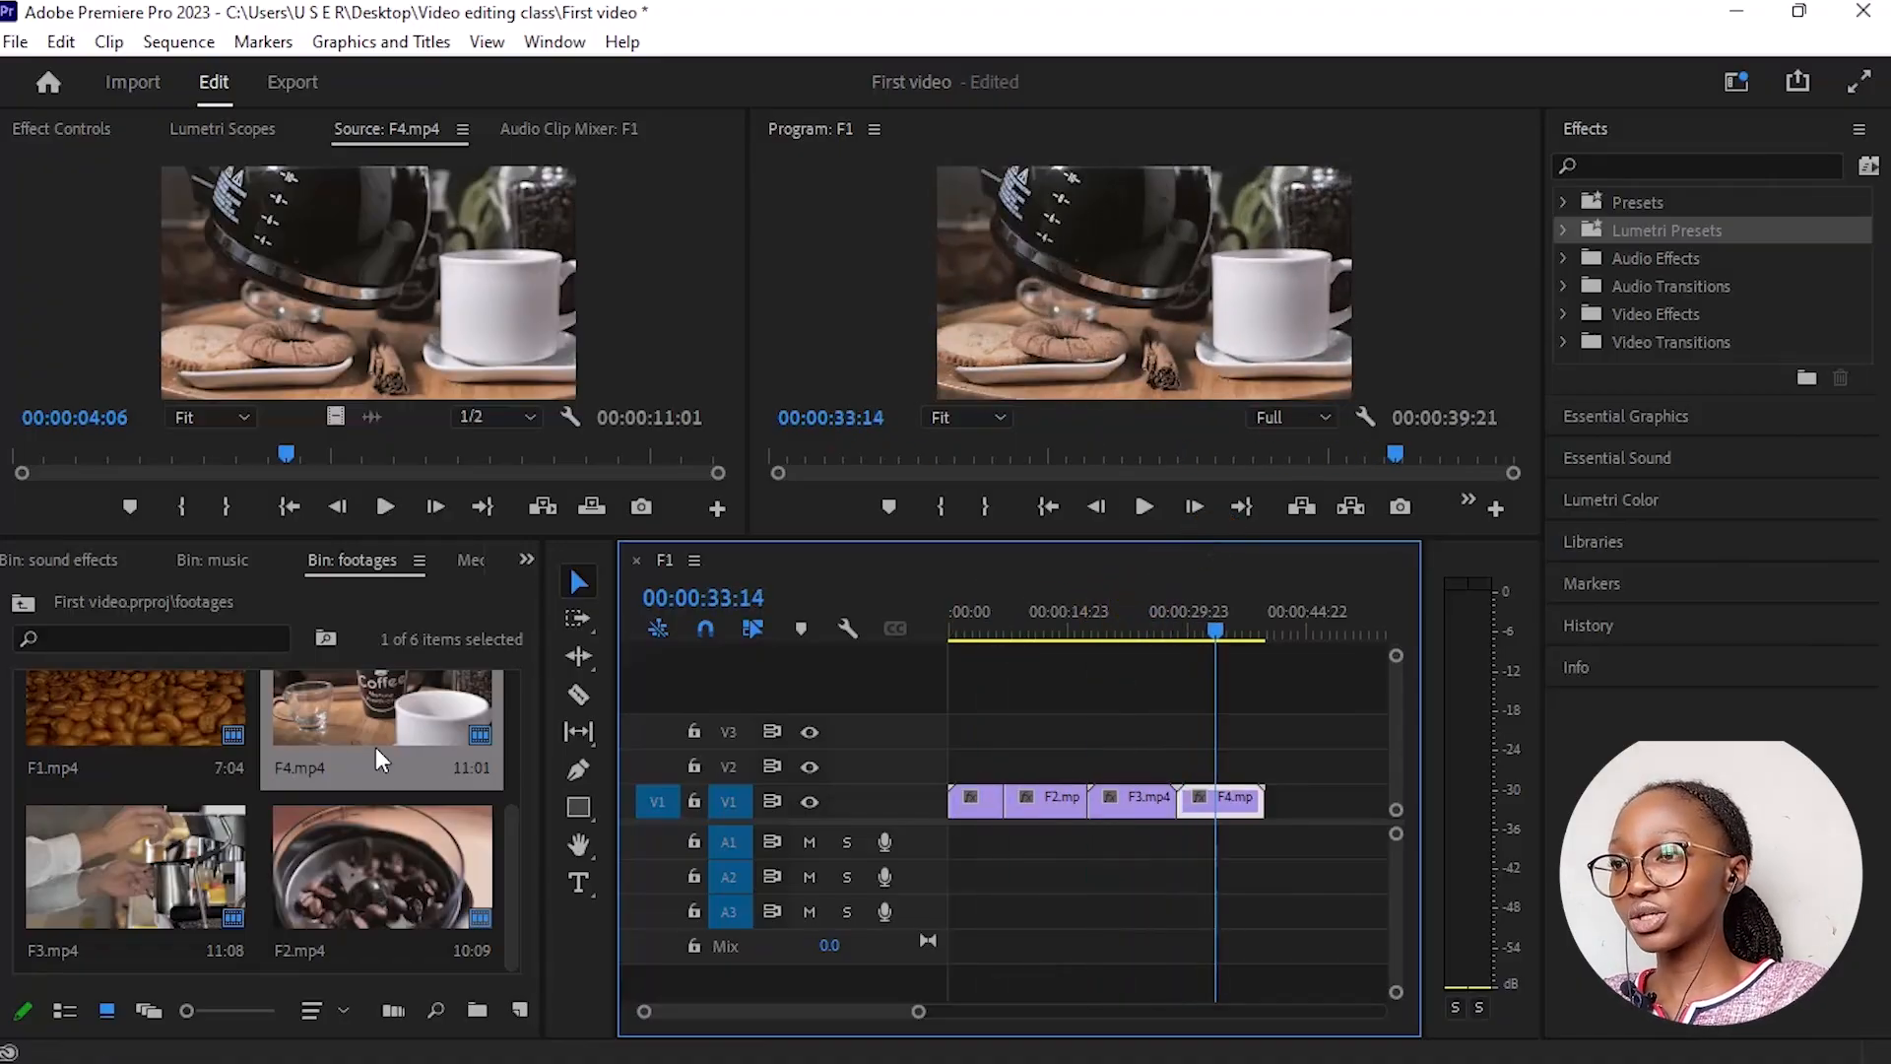
pyautogui.scroll(2, 216, 830)
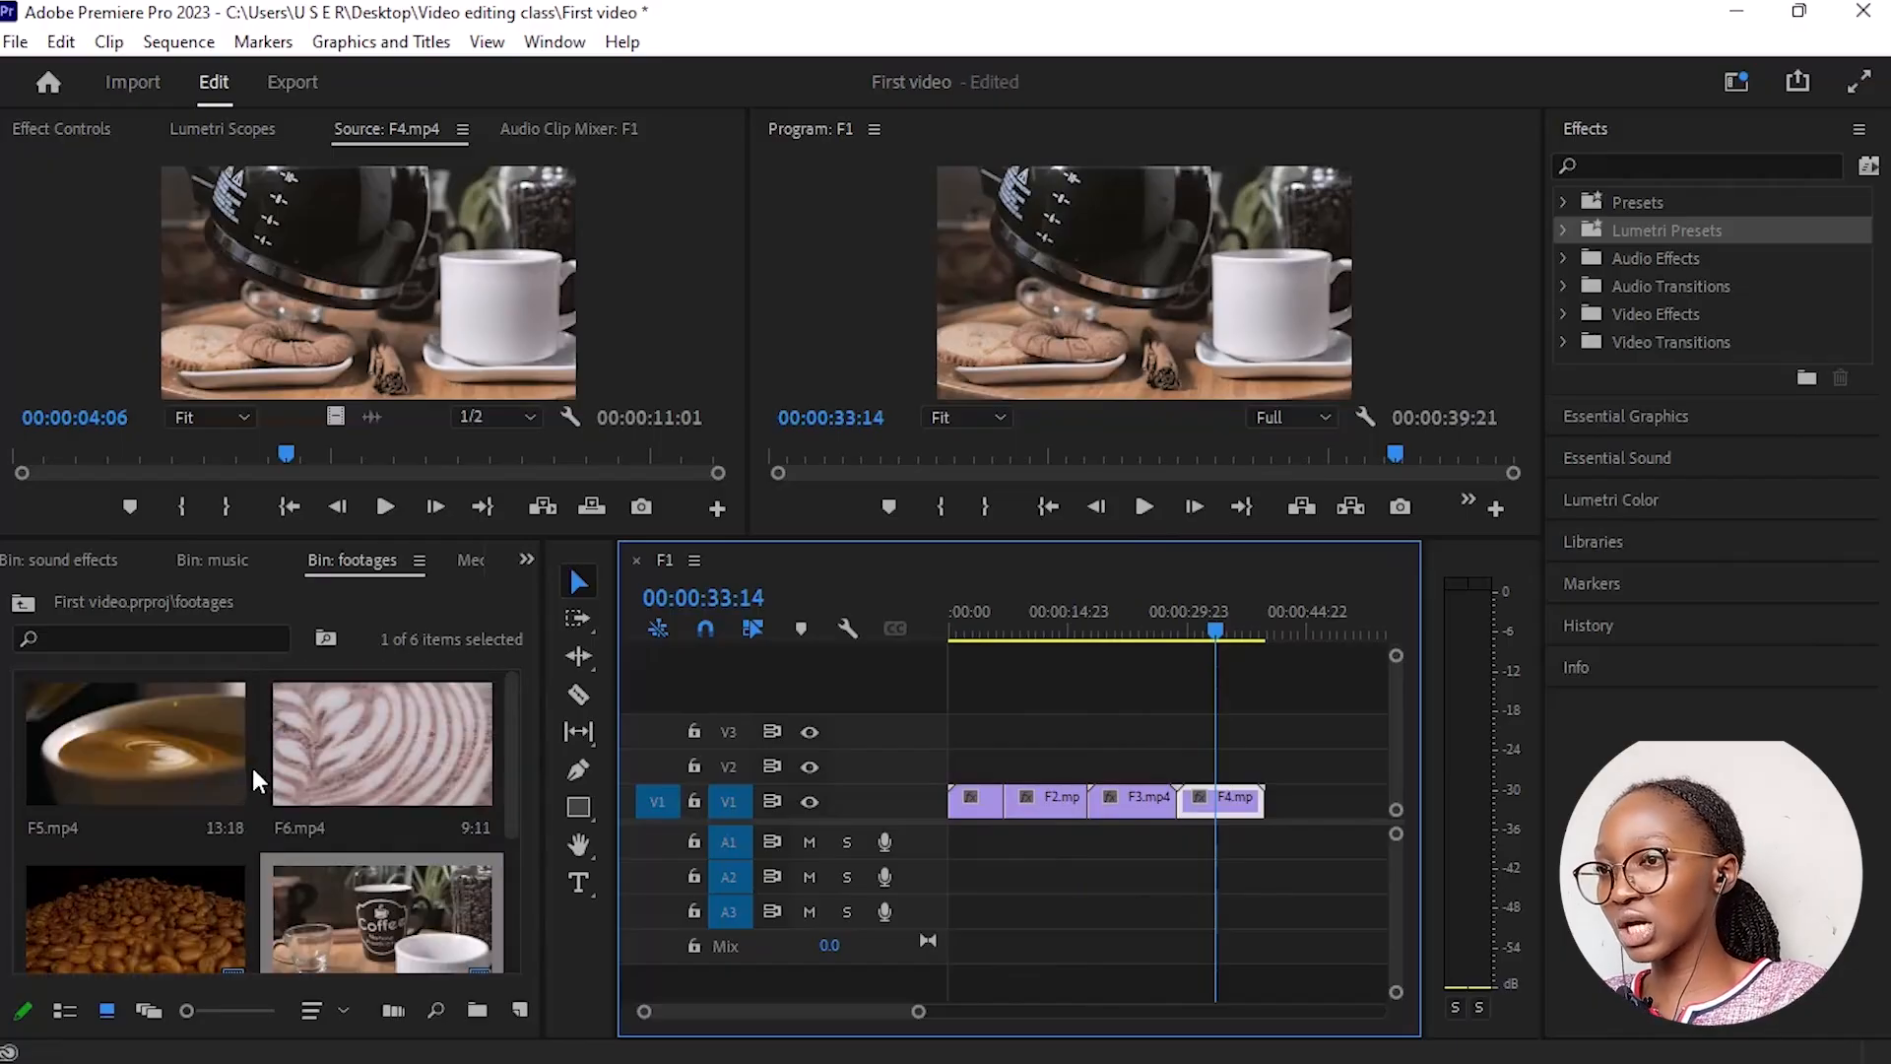
pyautogui.moveTo(98, 742); pyautogui.dragTo(1272, 794)
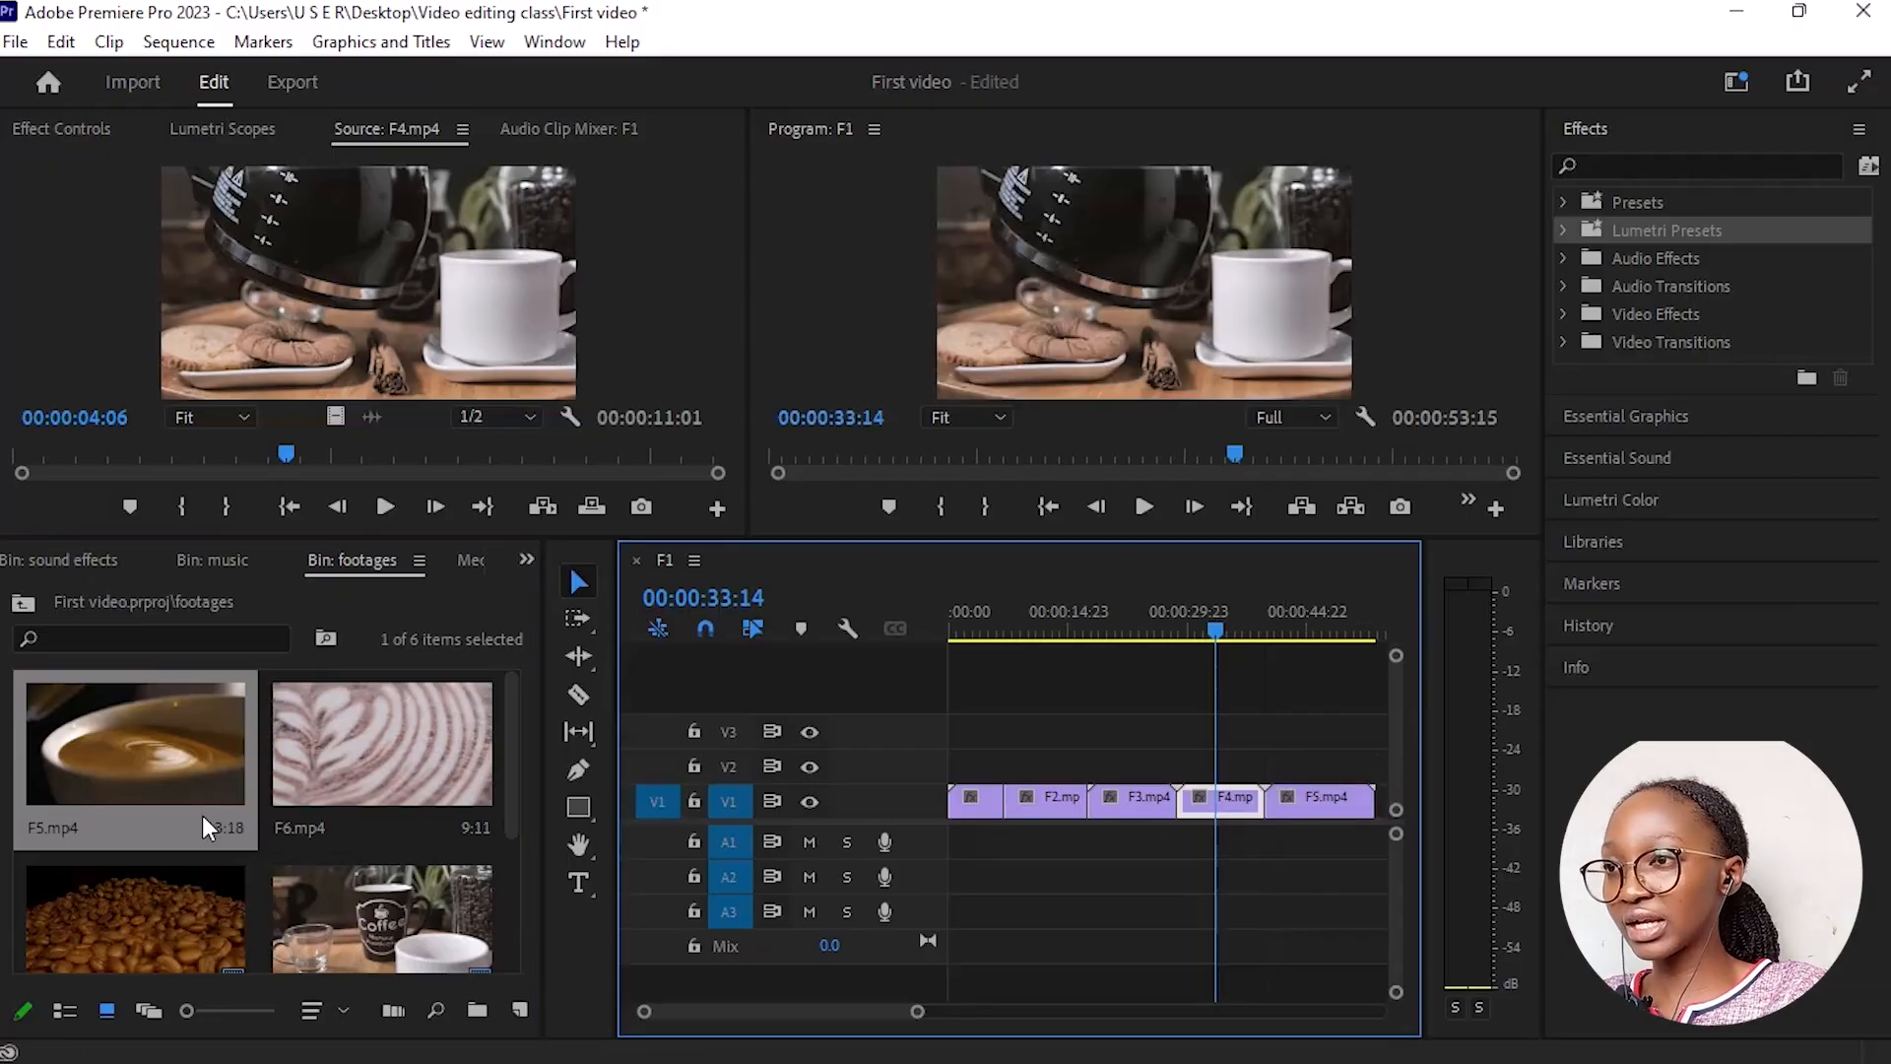
# Step: Add F6.mp4 from the footages bin to V1 directly after F5.mp4
pyautogui.scroll(-3, 202, 812)
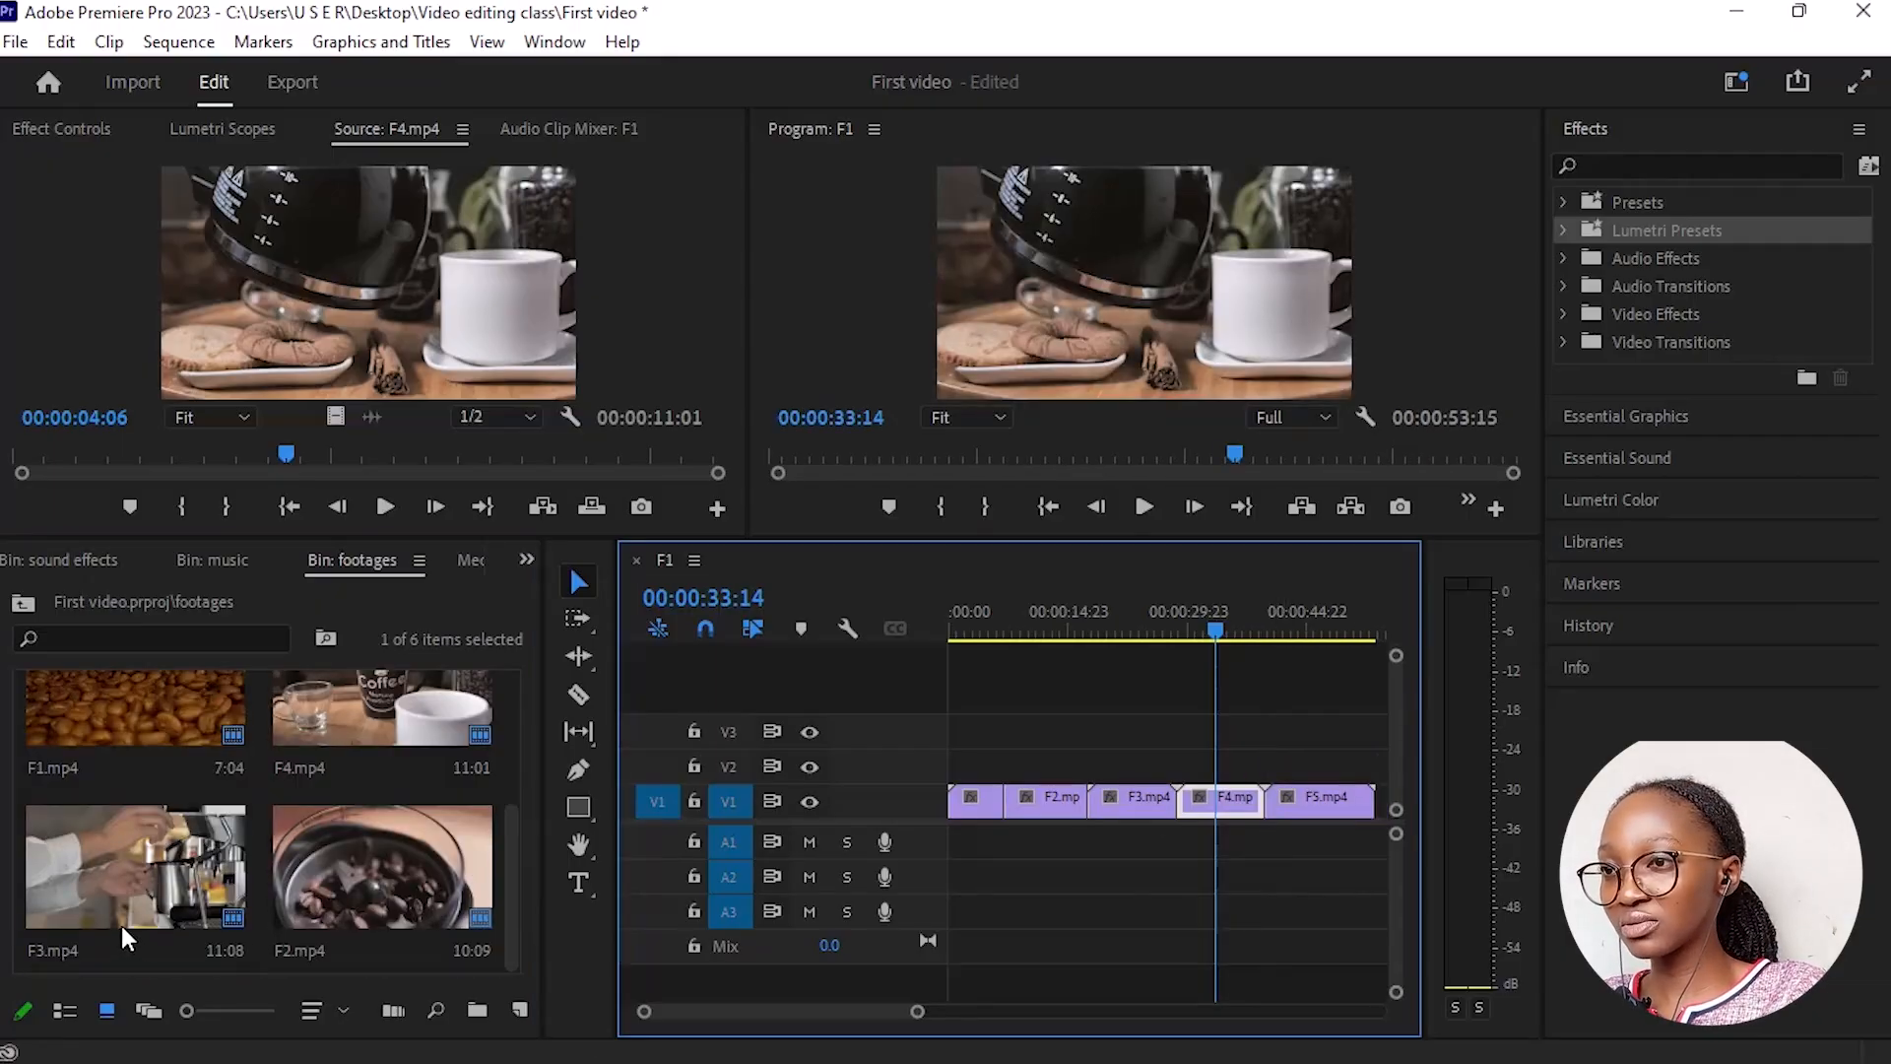
pyautogui.scroll(3, 182, 921)
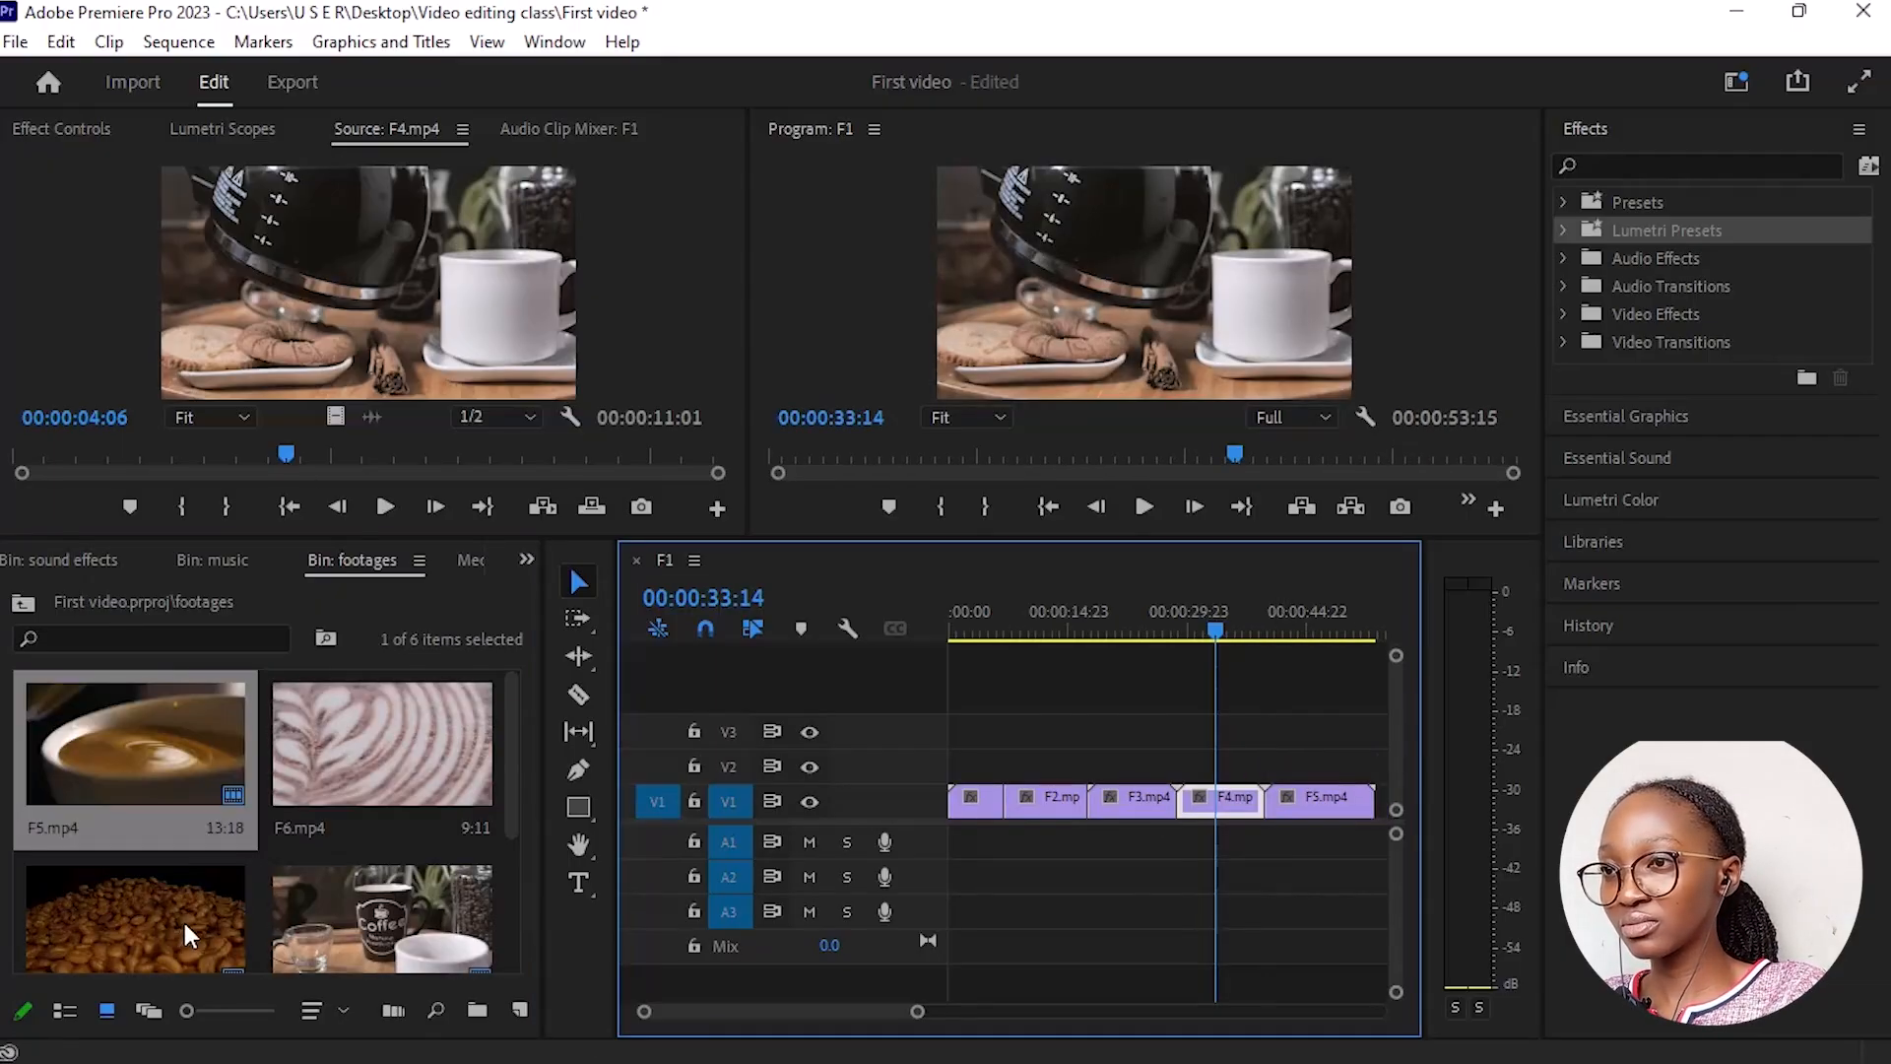
pyautogui.click(390, 812)
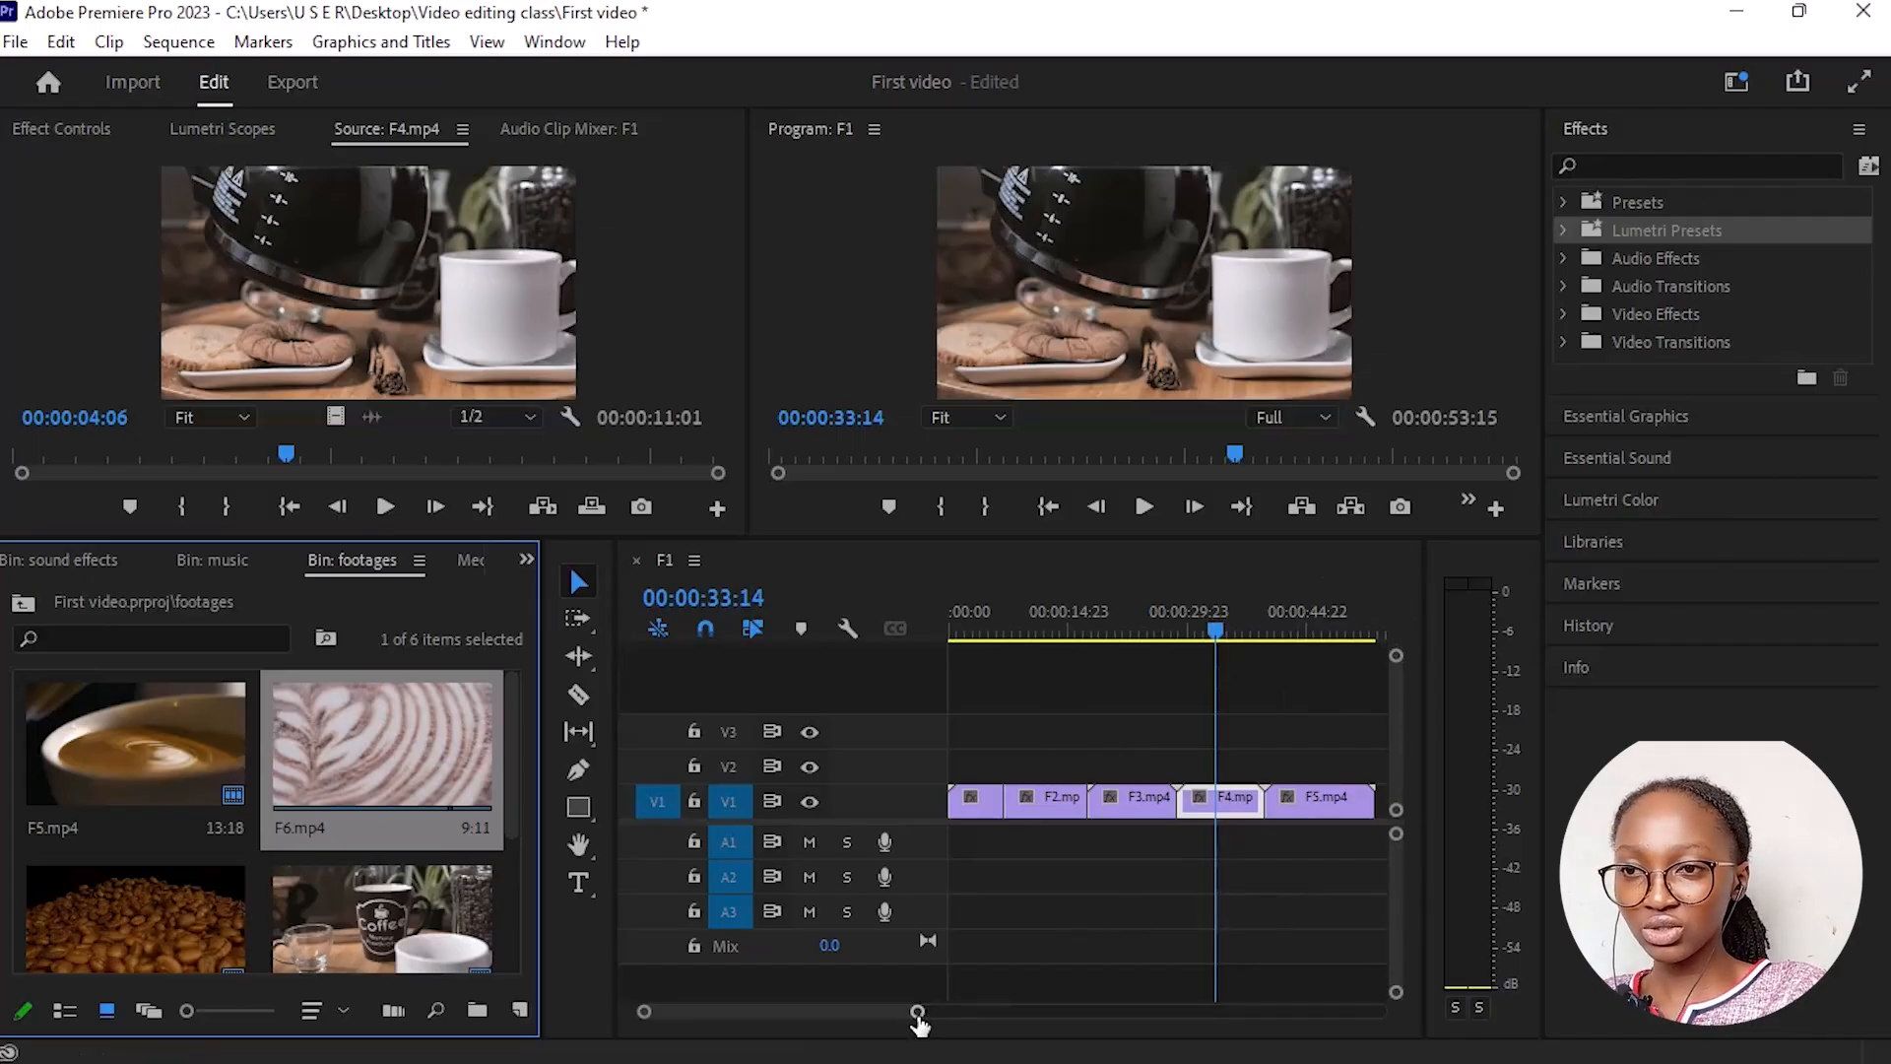
pyautogui.moveTo(916, 1012); pyautogui.dragTo(1073, 1013)
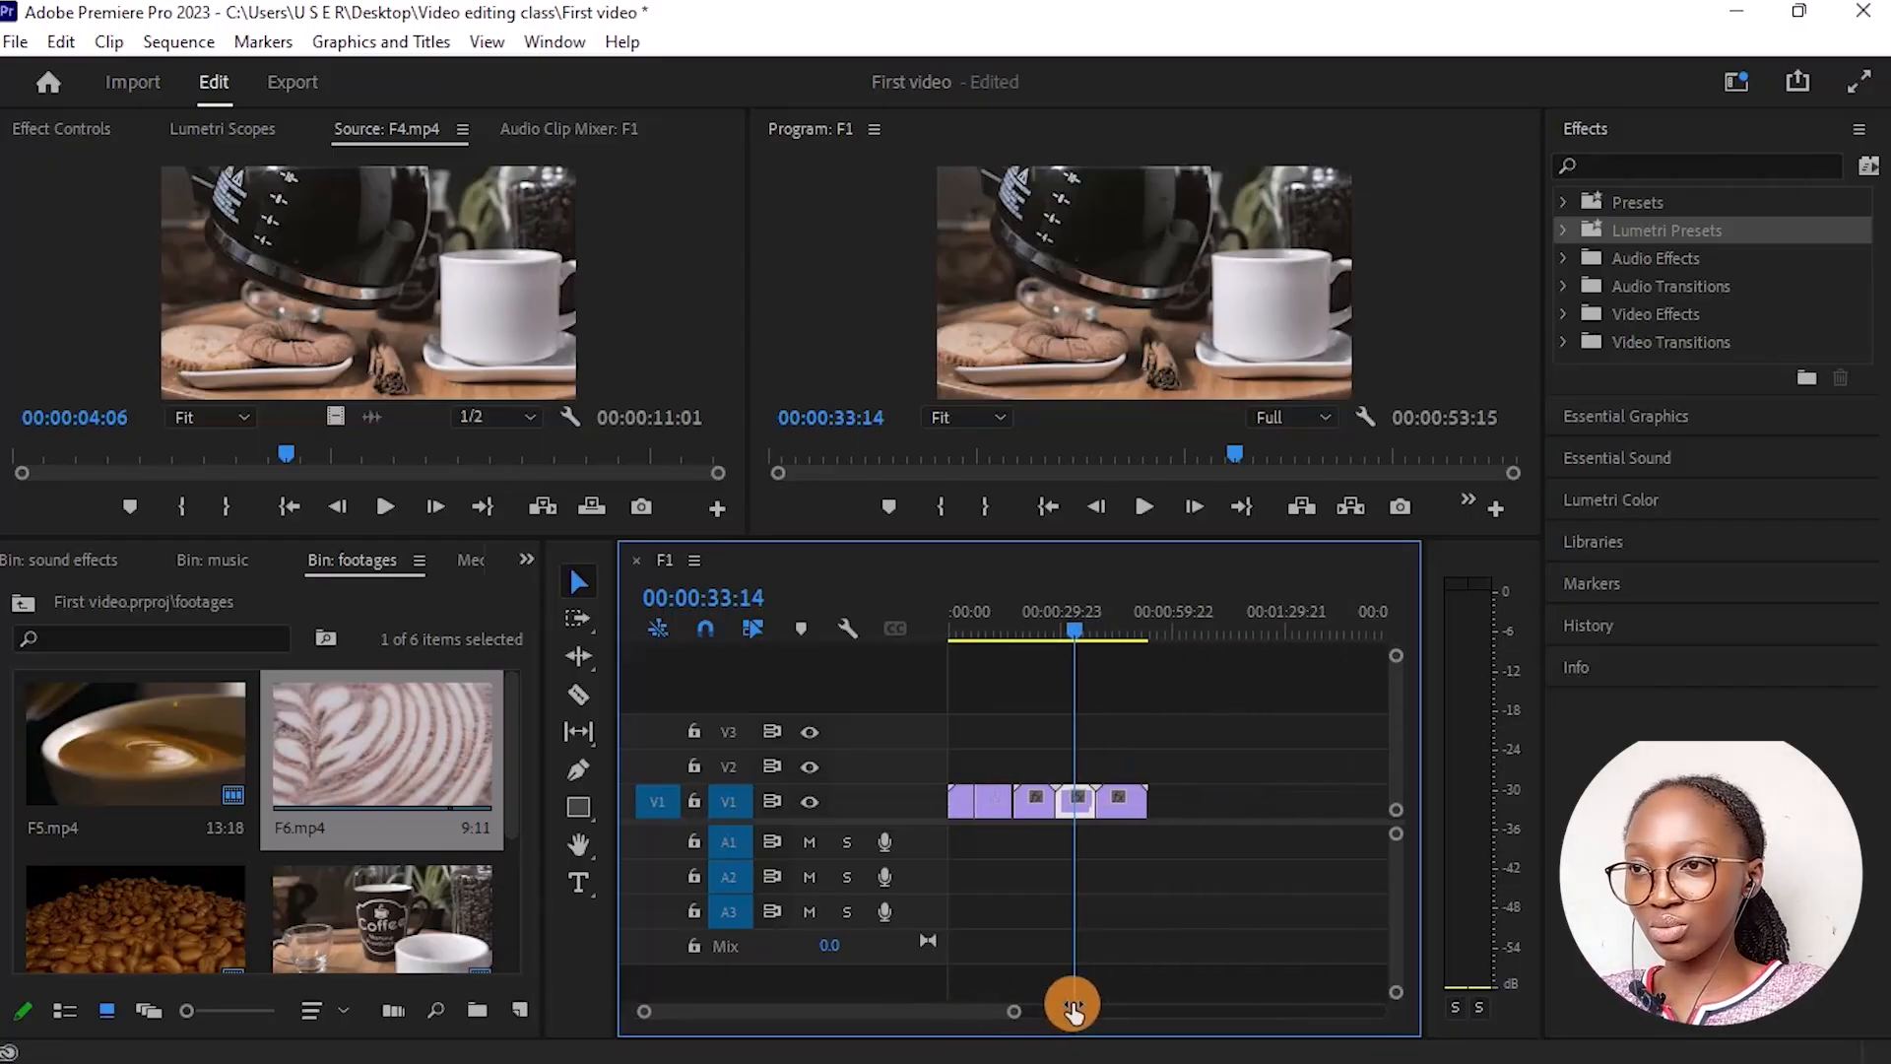
pyautogui.moveTo(359, 770); pyautogui.dragTo(1146, 829)
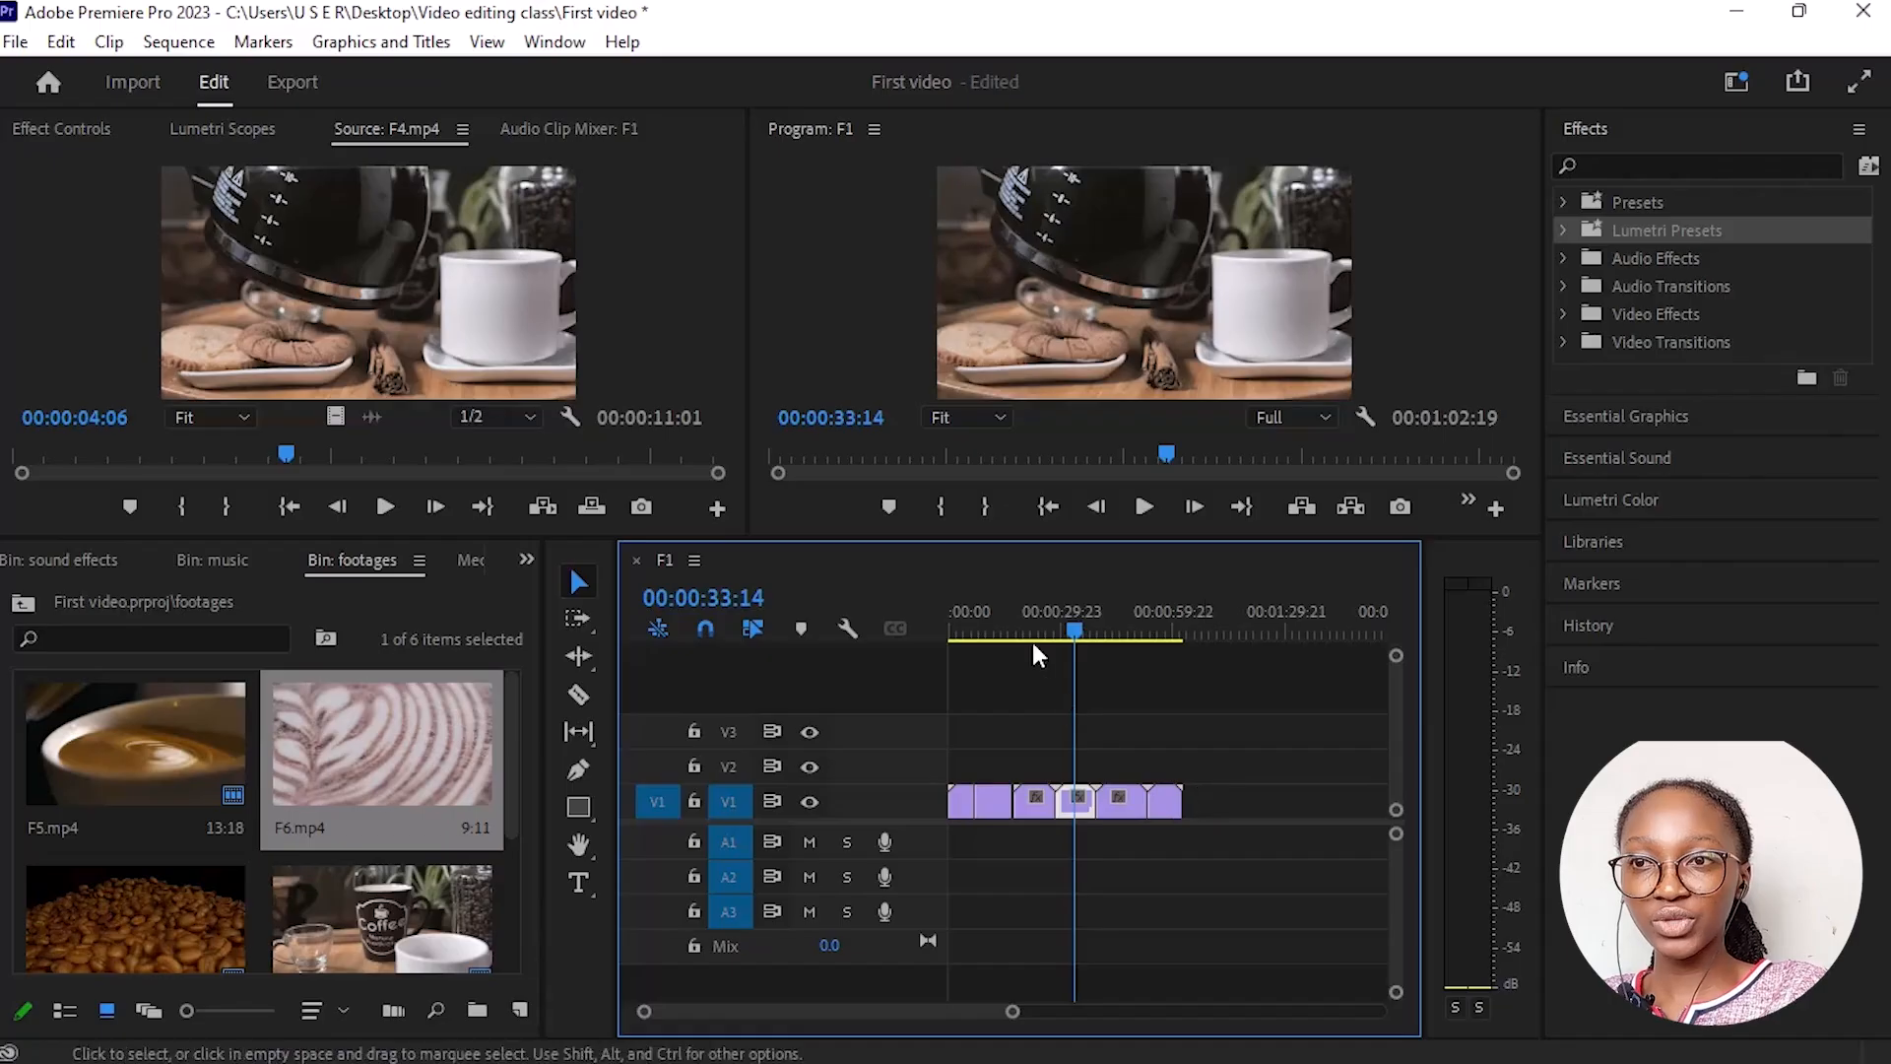
# Step: Play the assembled sequence from its start and stop at 00:00:40:10, in the coffee cup shot of F5.mp4
pyautogui.moveTo(1083, 623); pyautogui.dragTo(944, 823)
pyautogui.press('space')
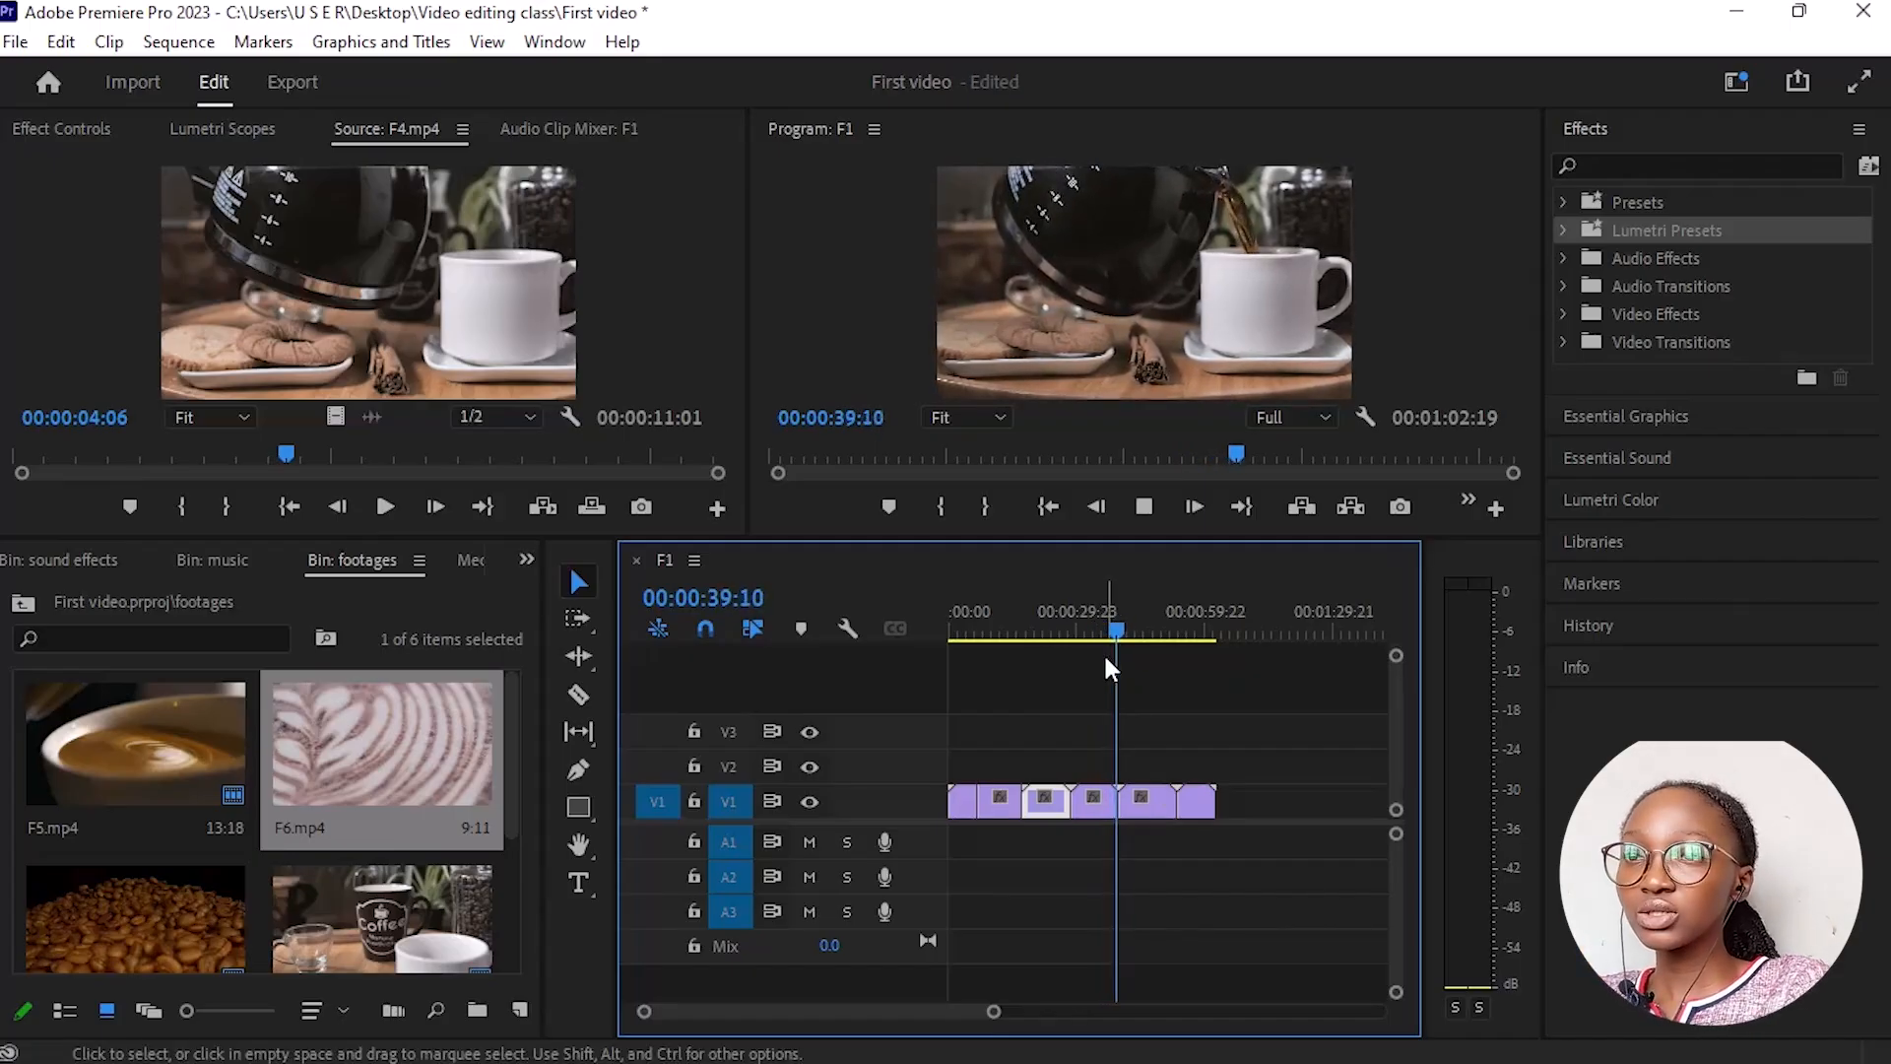
pyautogui.press('space')
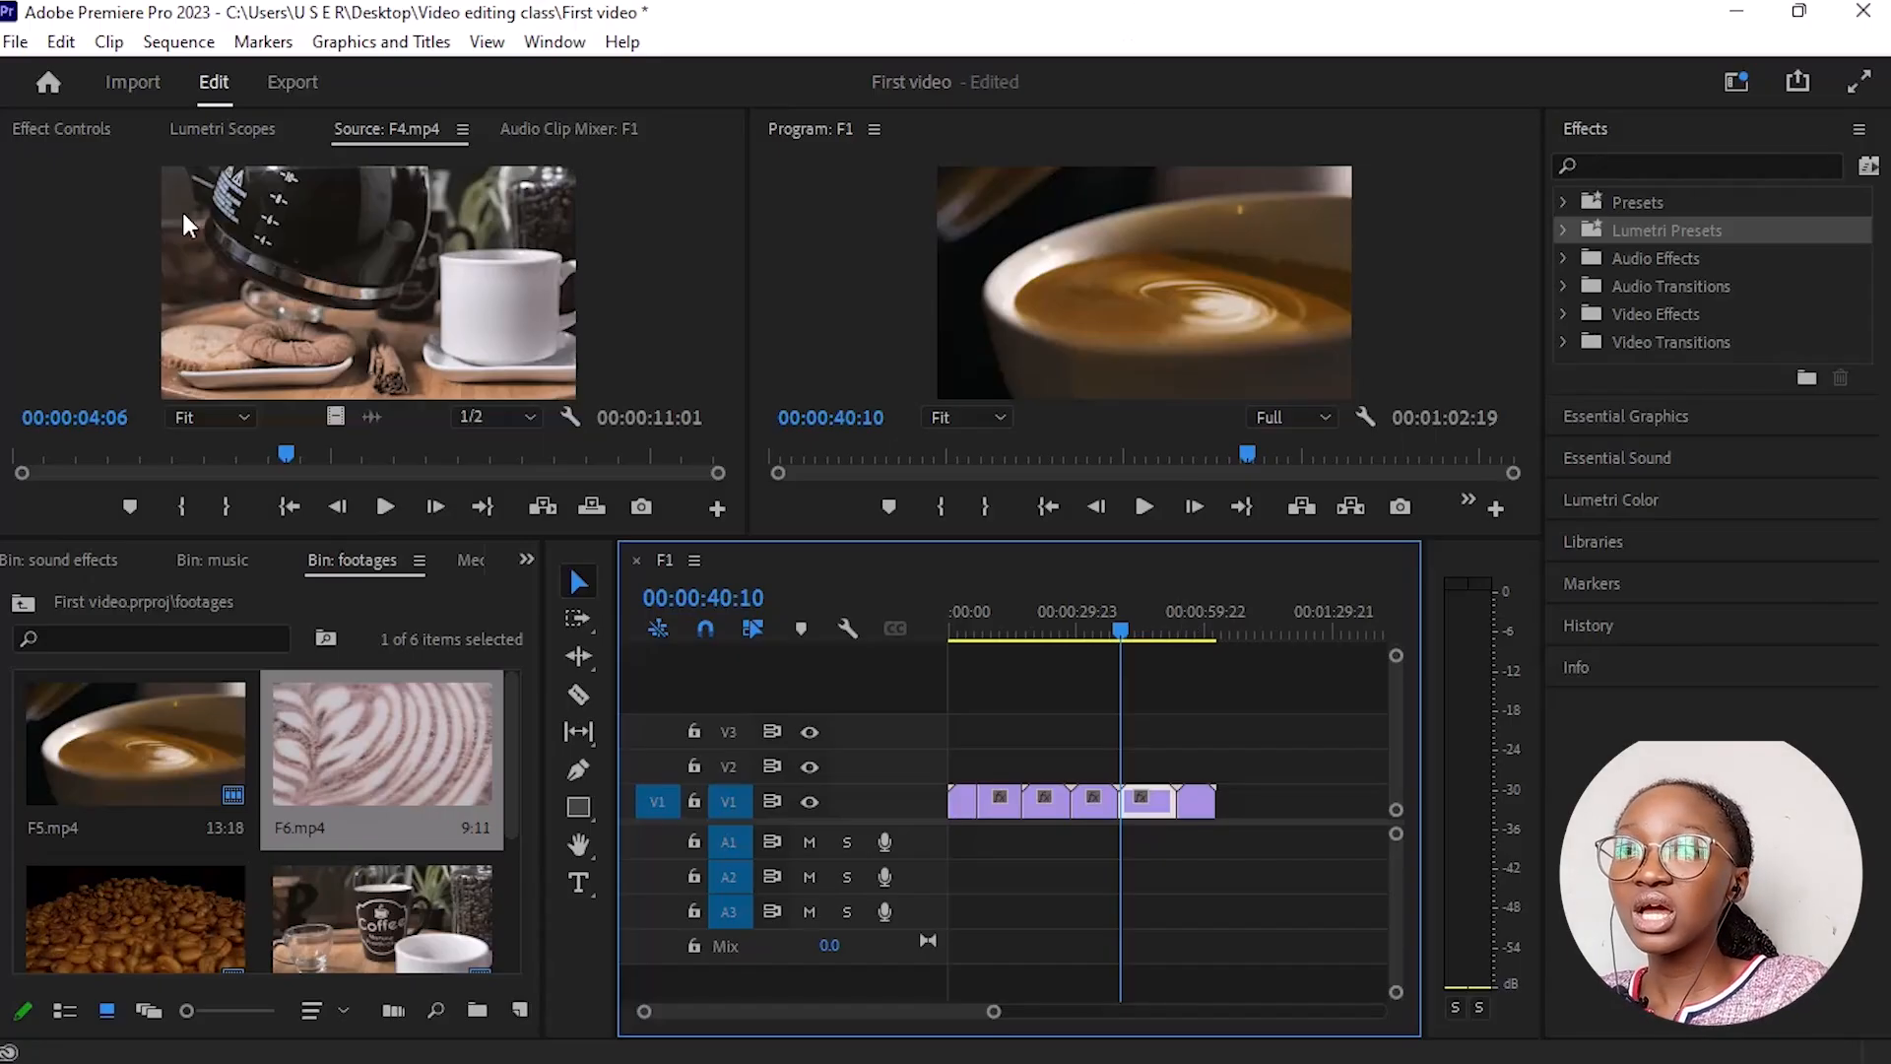
# Step: Open the sequence settings for F1 and set the timebase to 24.00 frames/second
pyautogui.click(984, 730)
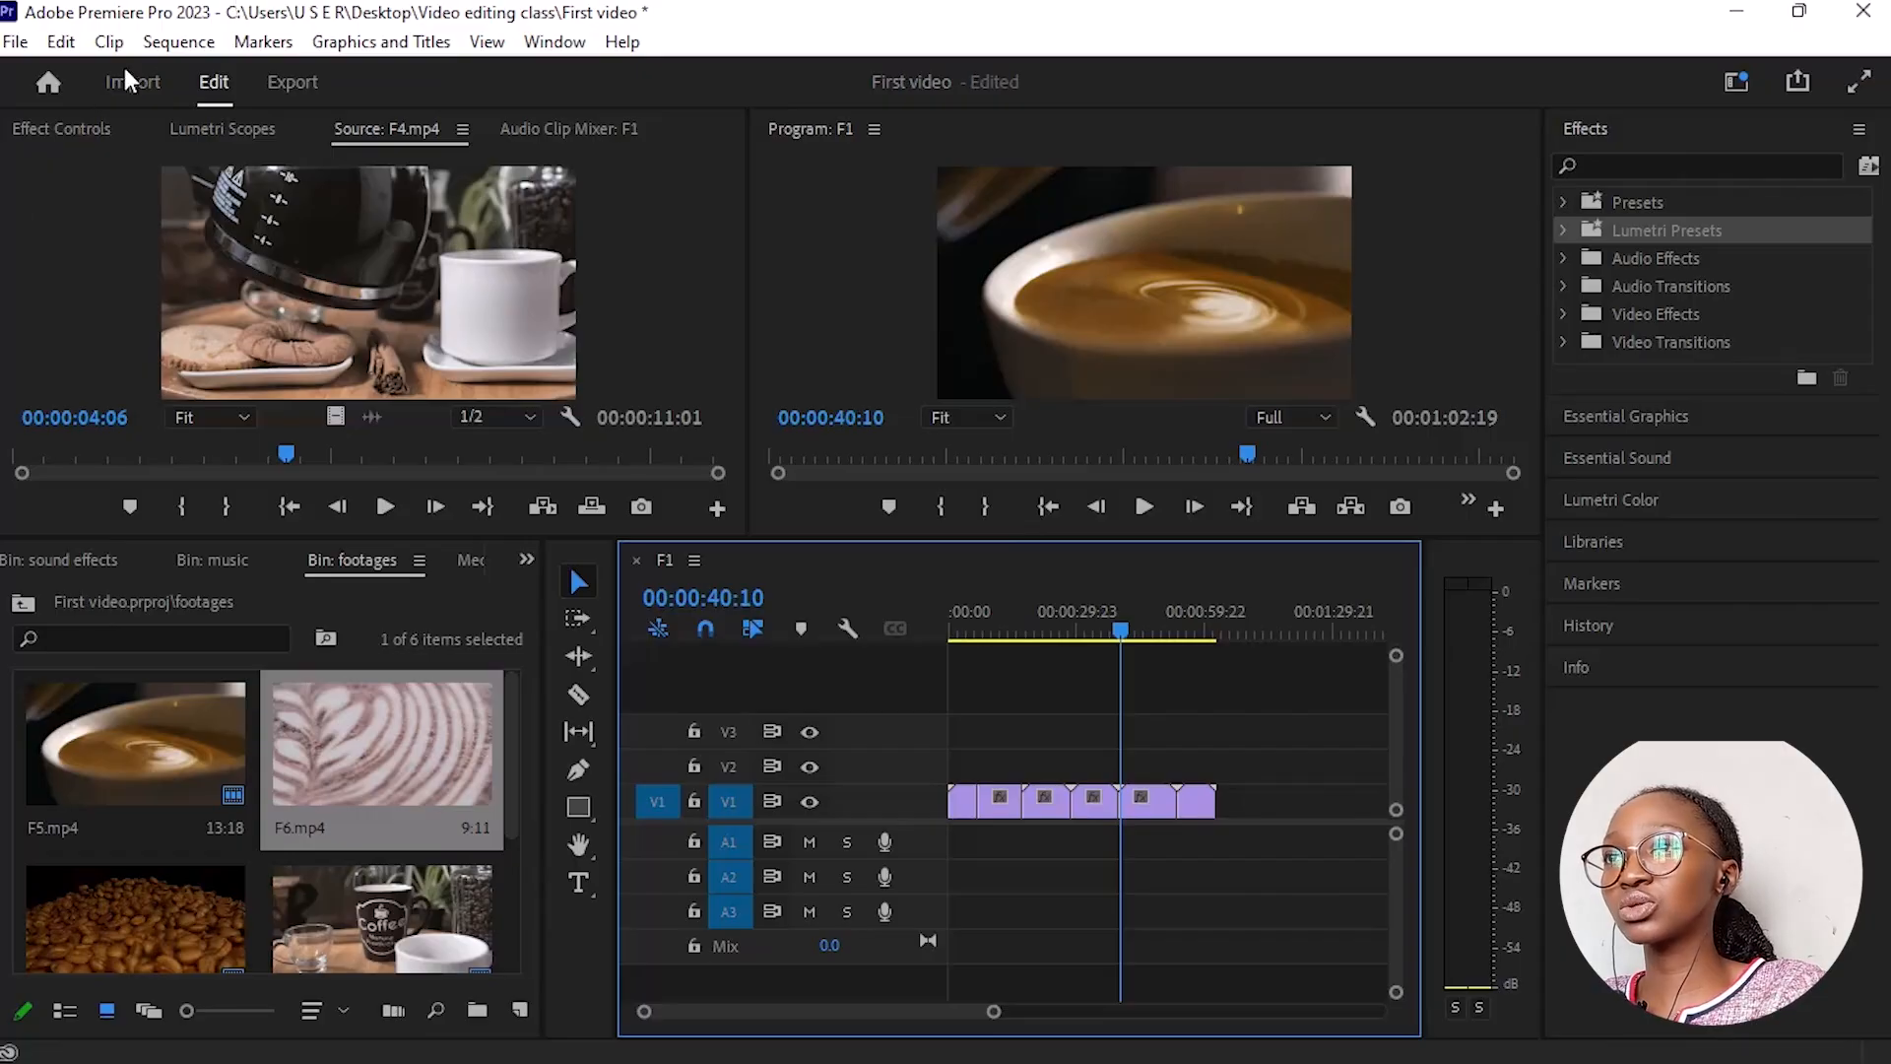
pyautogui.click(182, 45)
pyautogui.click(321, 57)
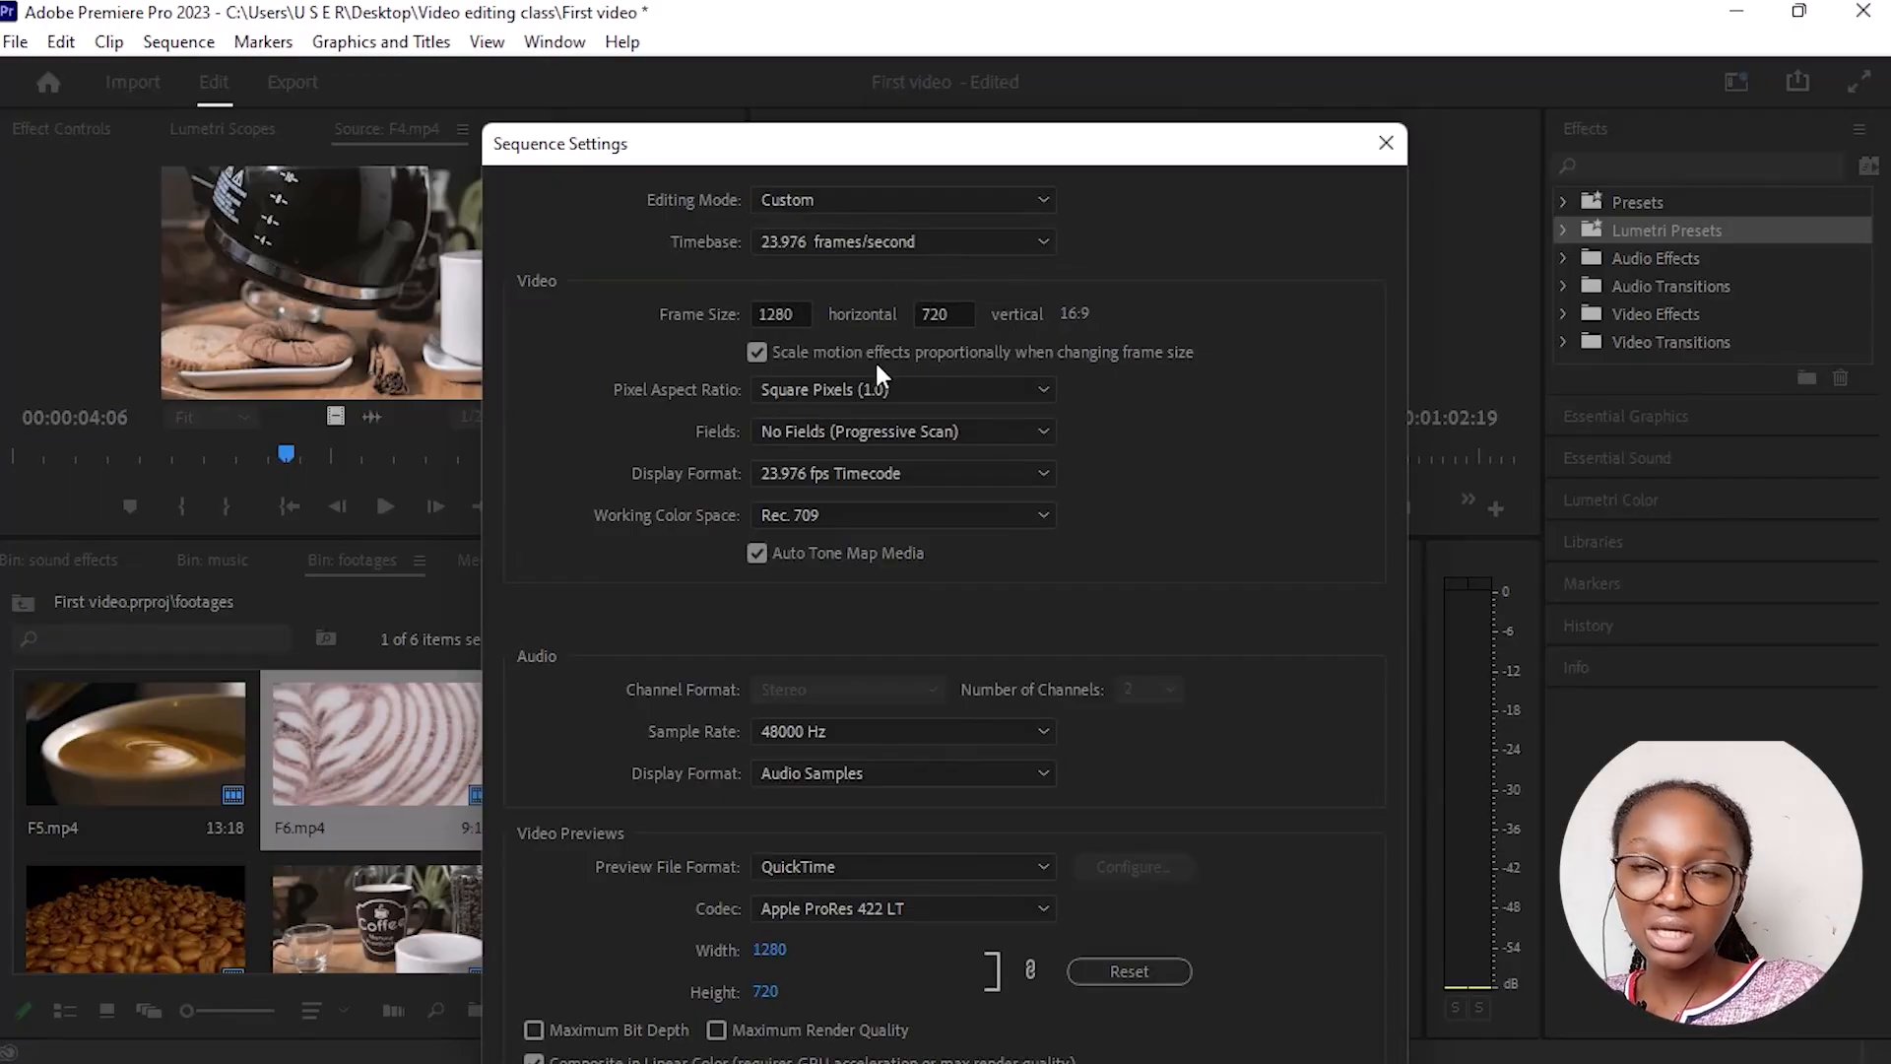
pyautogui.click(1039, 245)
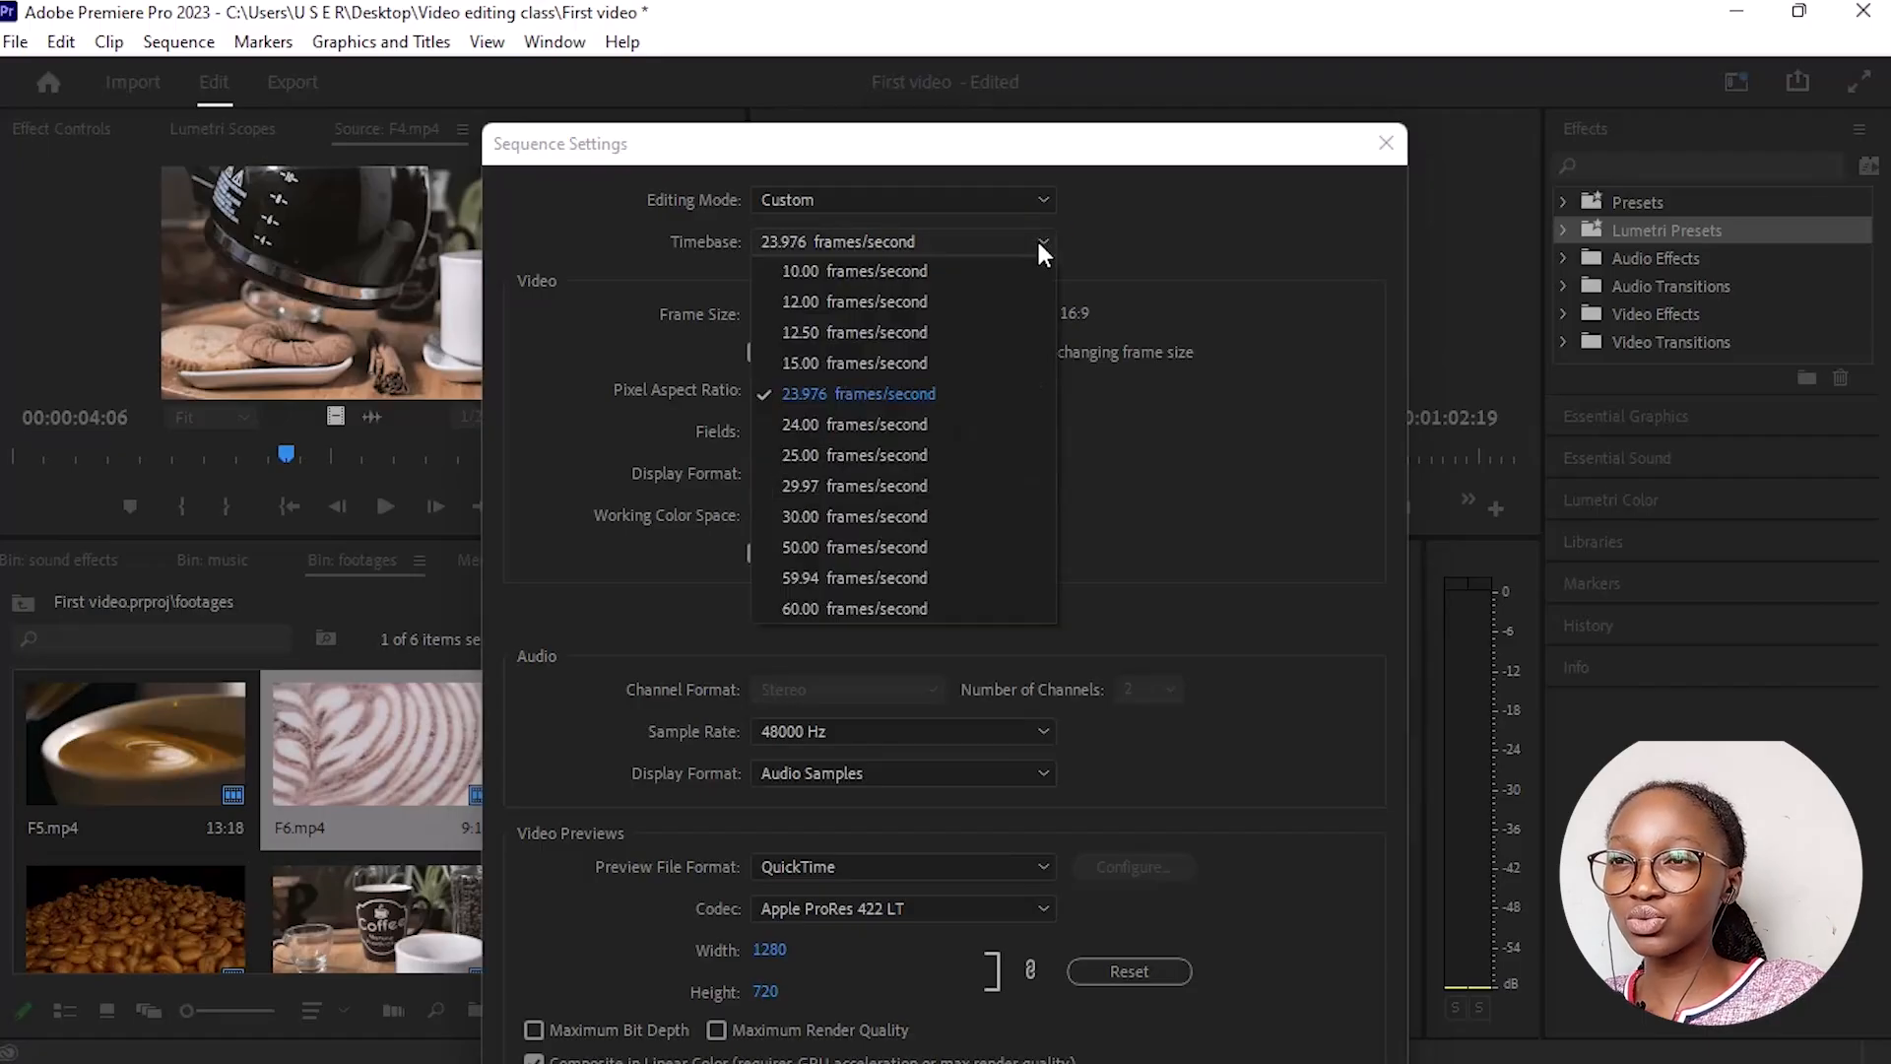
pyautogui.click(893, 423)
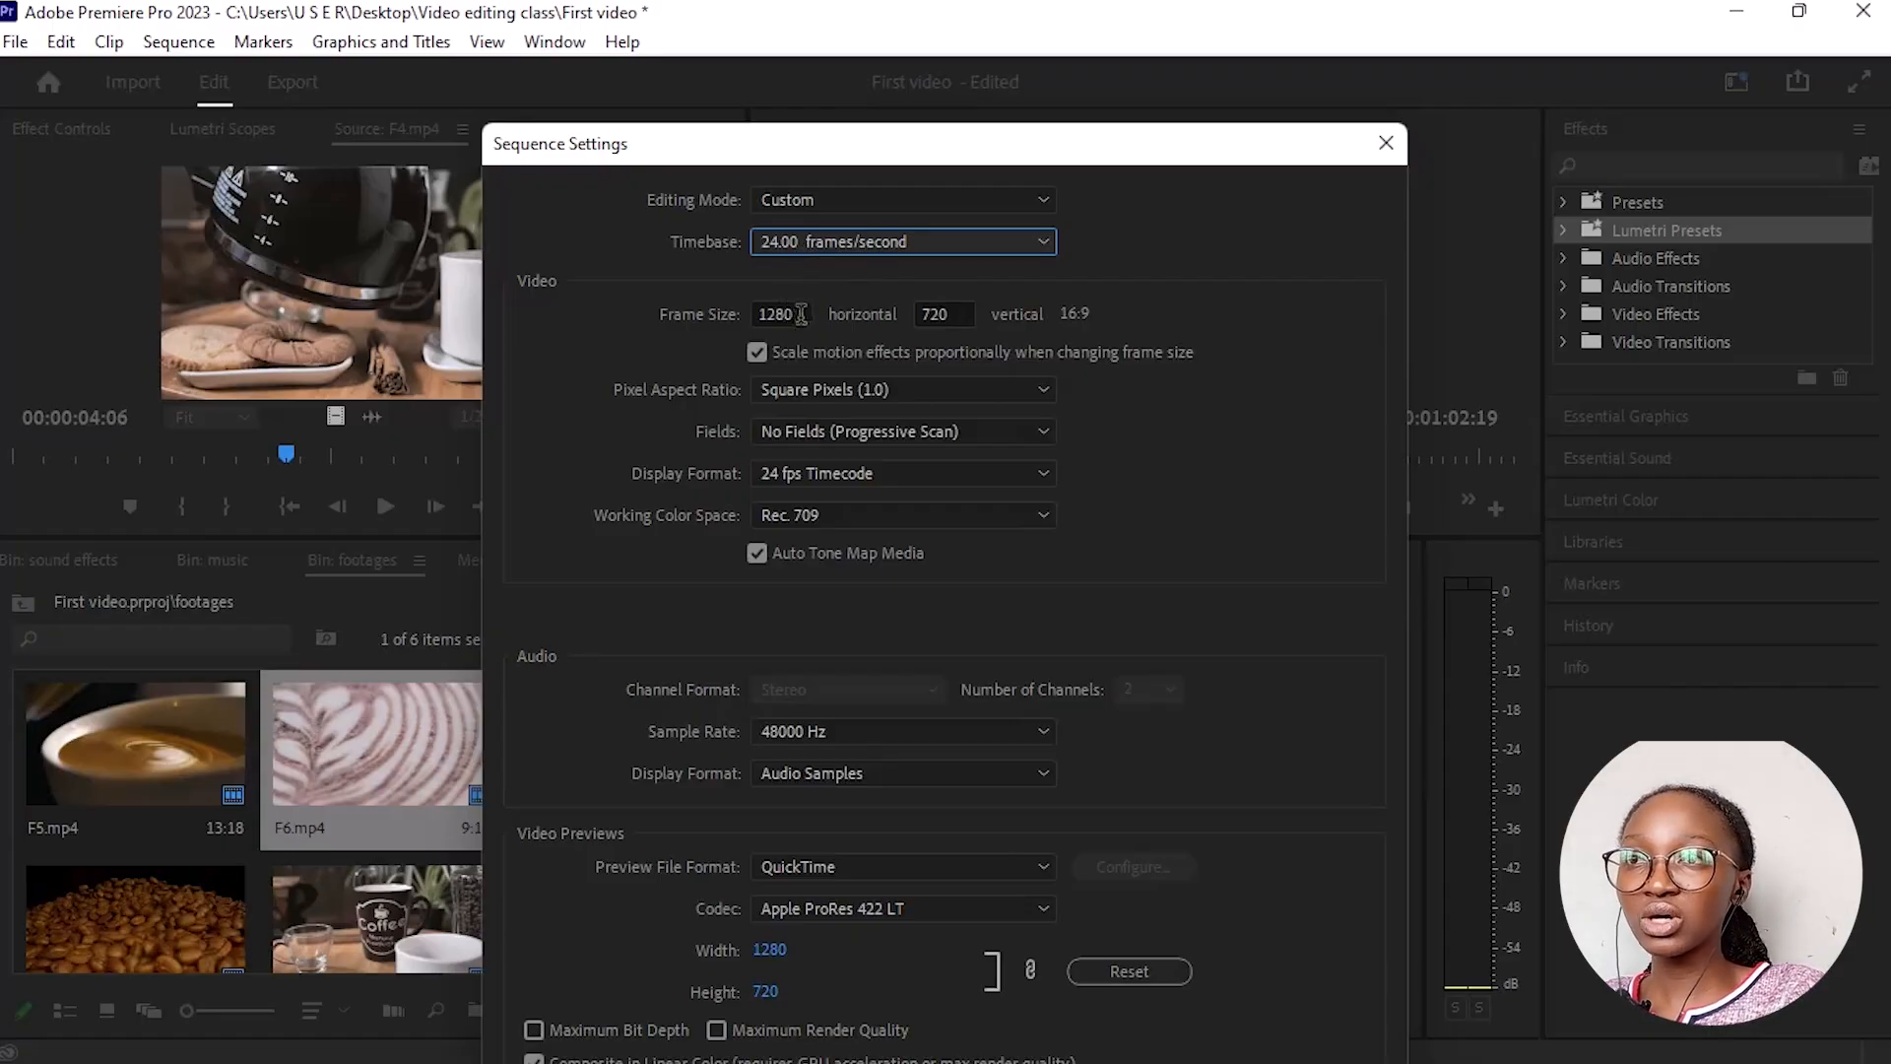
# Step: Set the sequence frame size to 1920 horizontal by 1080 vertical and apply the settings, accepting deletion of its preview files
pyautogui.click(771, 315)
pyautogui.write('1920')
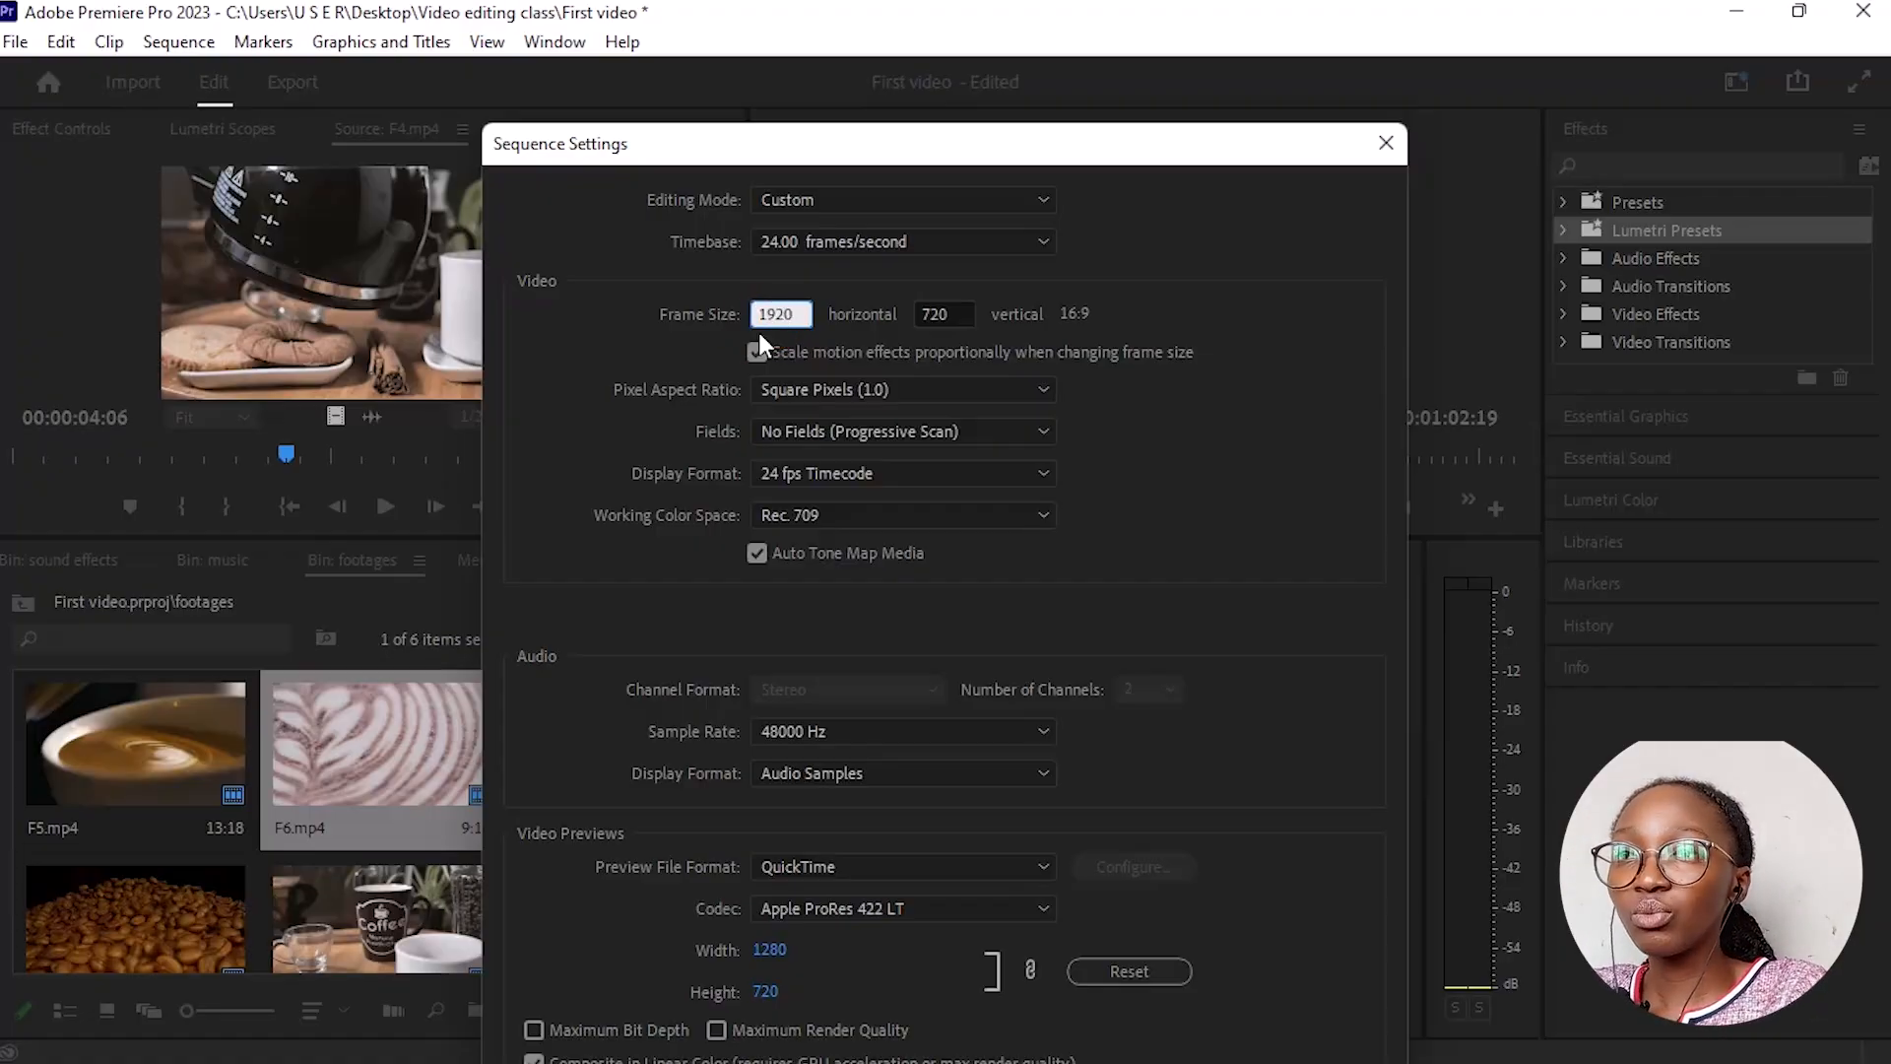
pyautogui.click(941, 313)
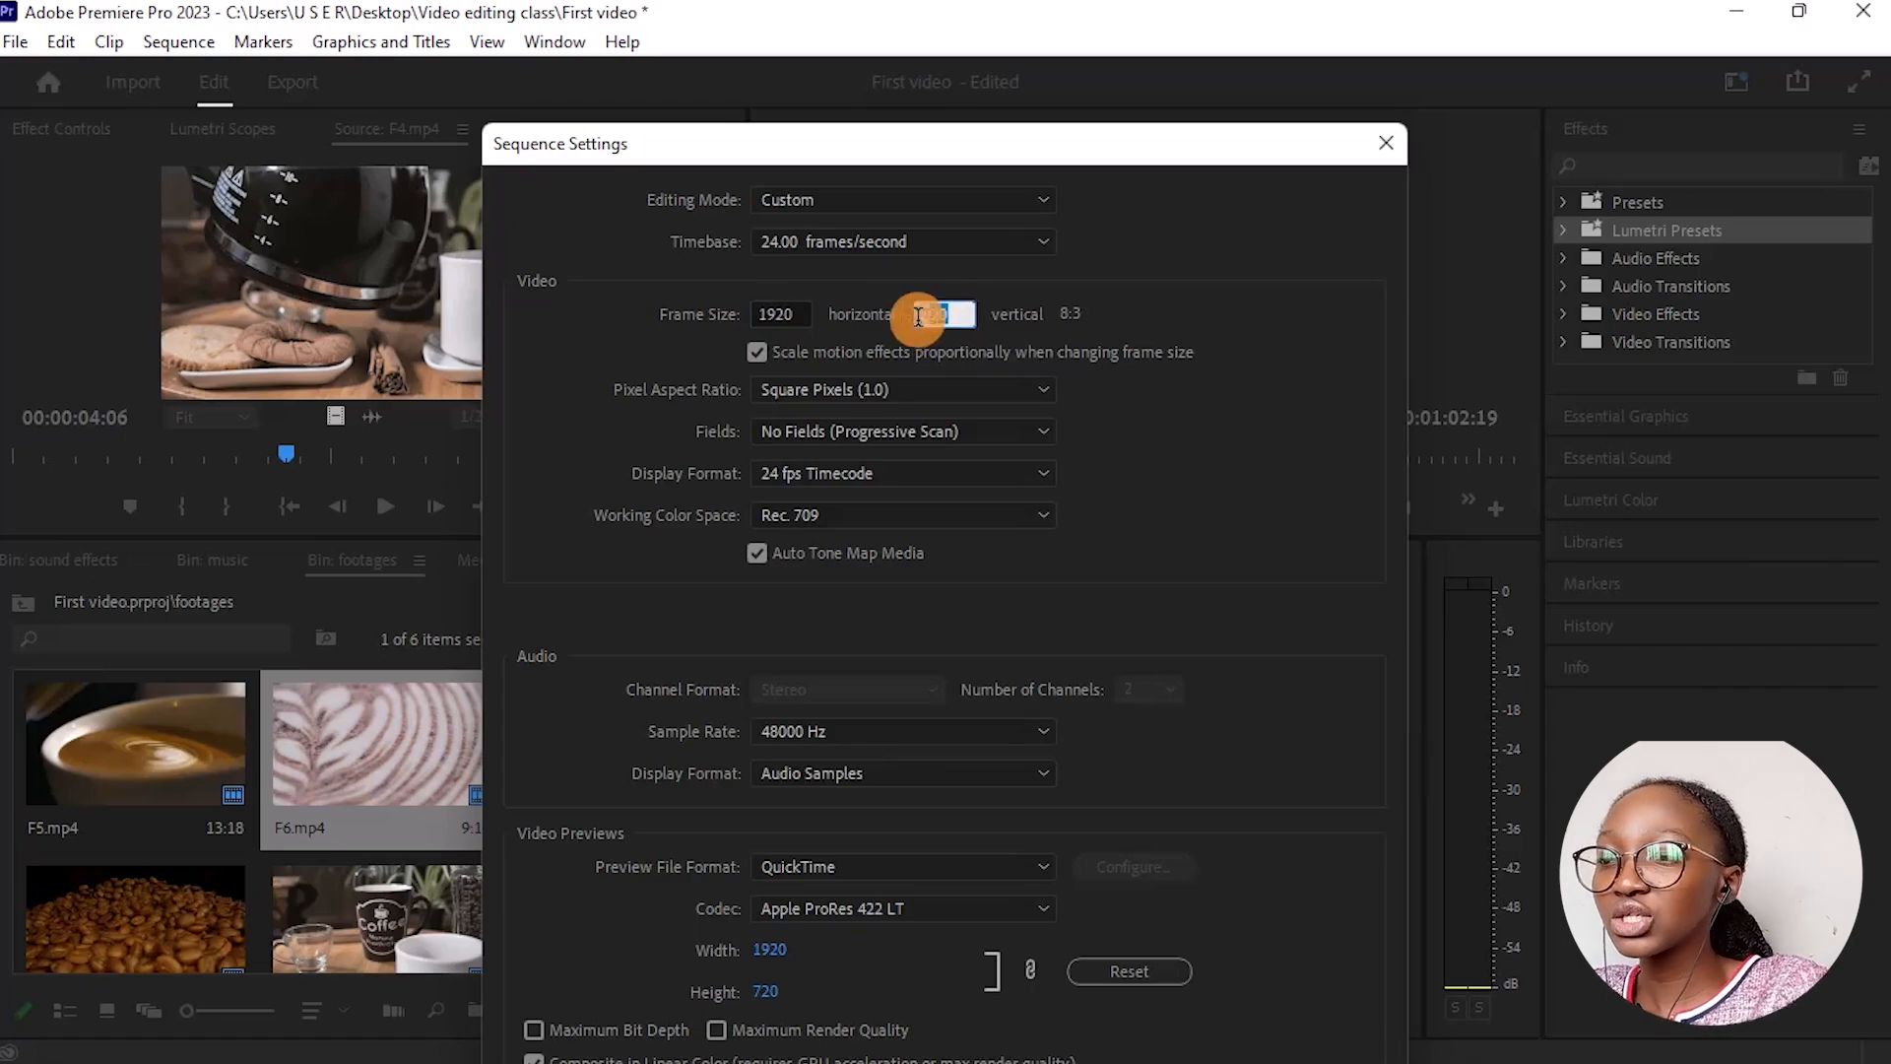
pyautogui.write('1080')
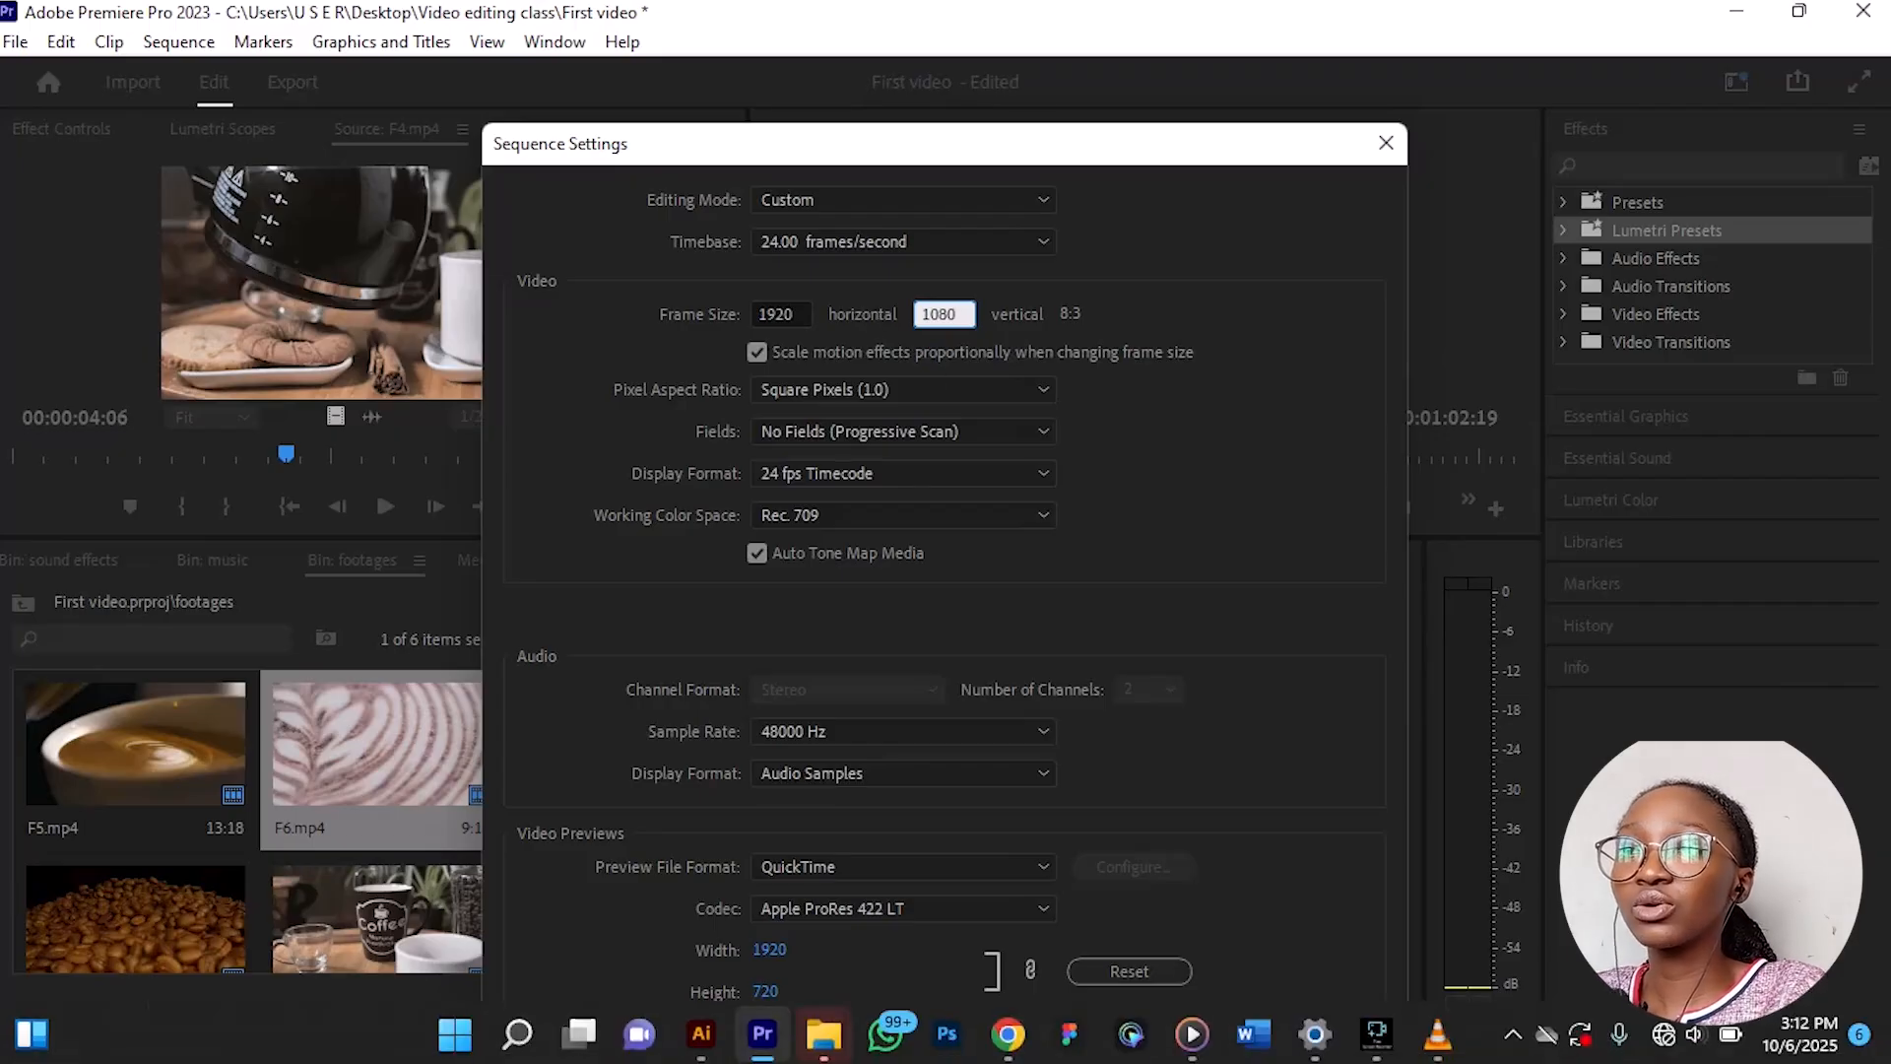
pyautogui.press('Return')
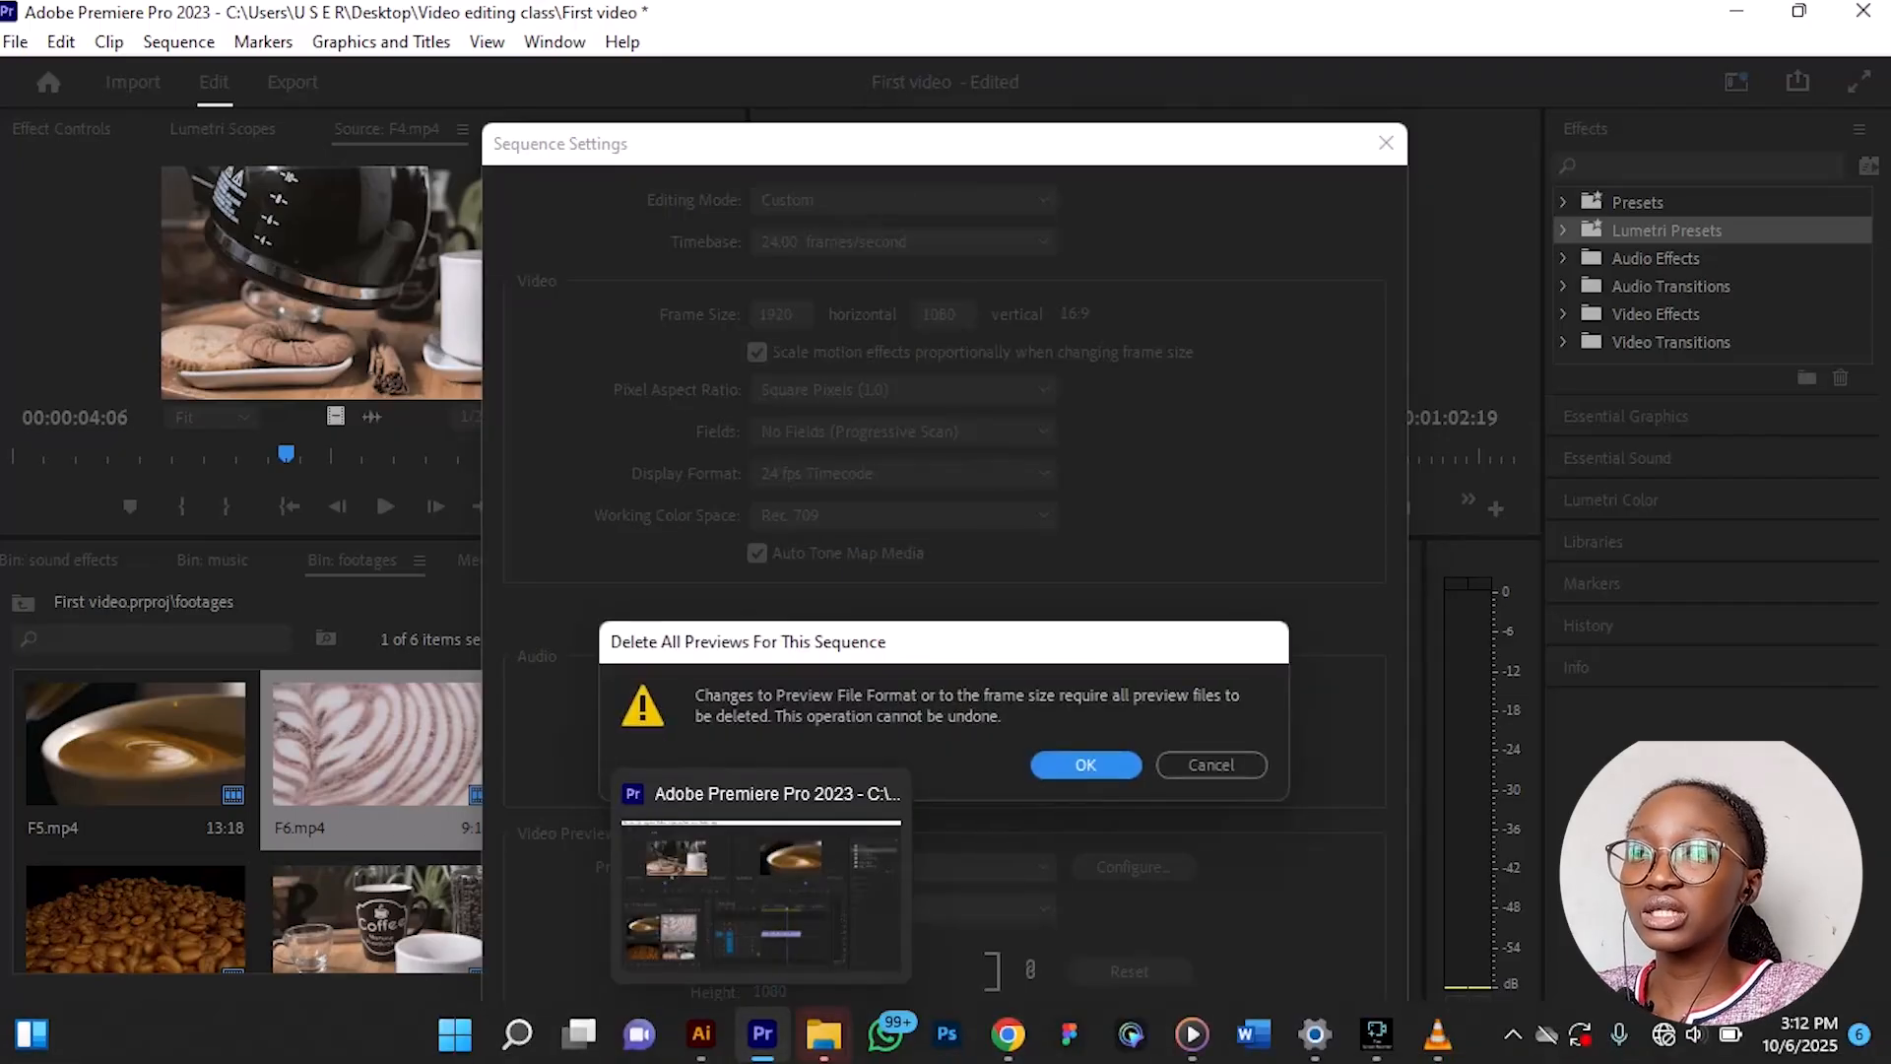
pyautogui.click(1096, 767)
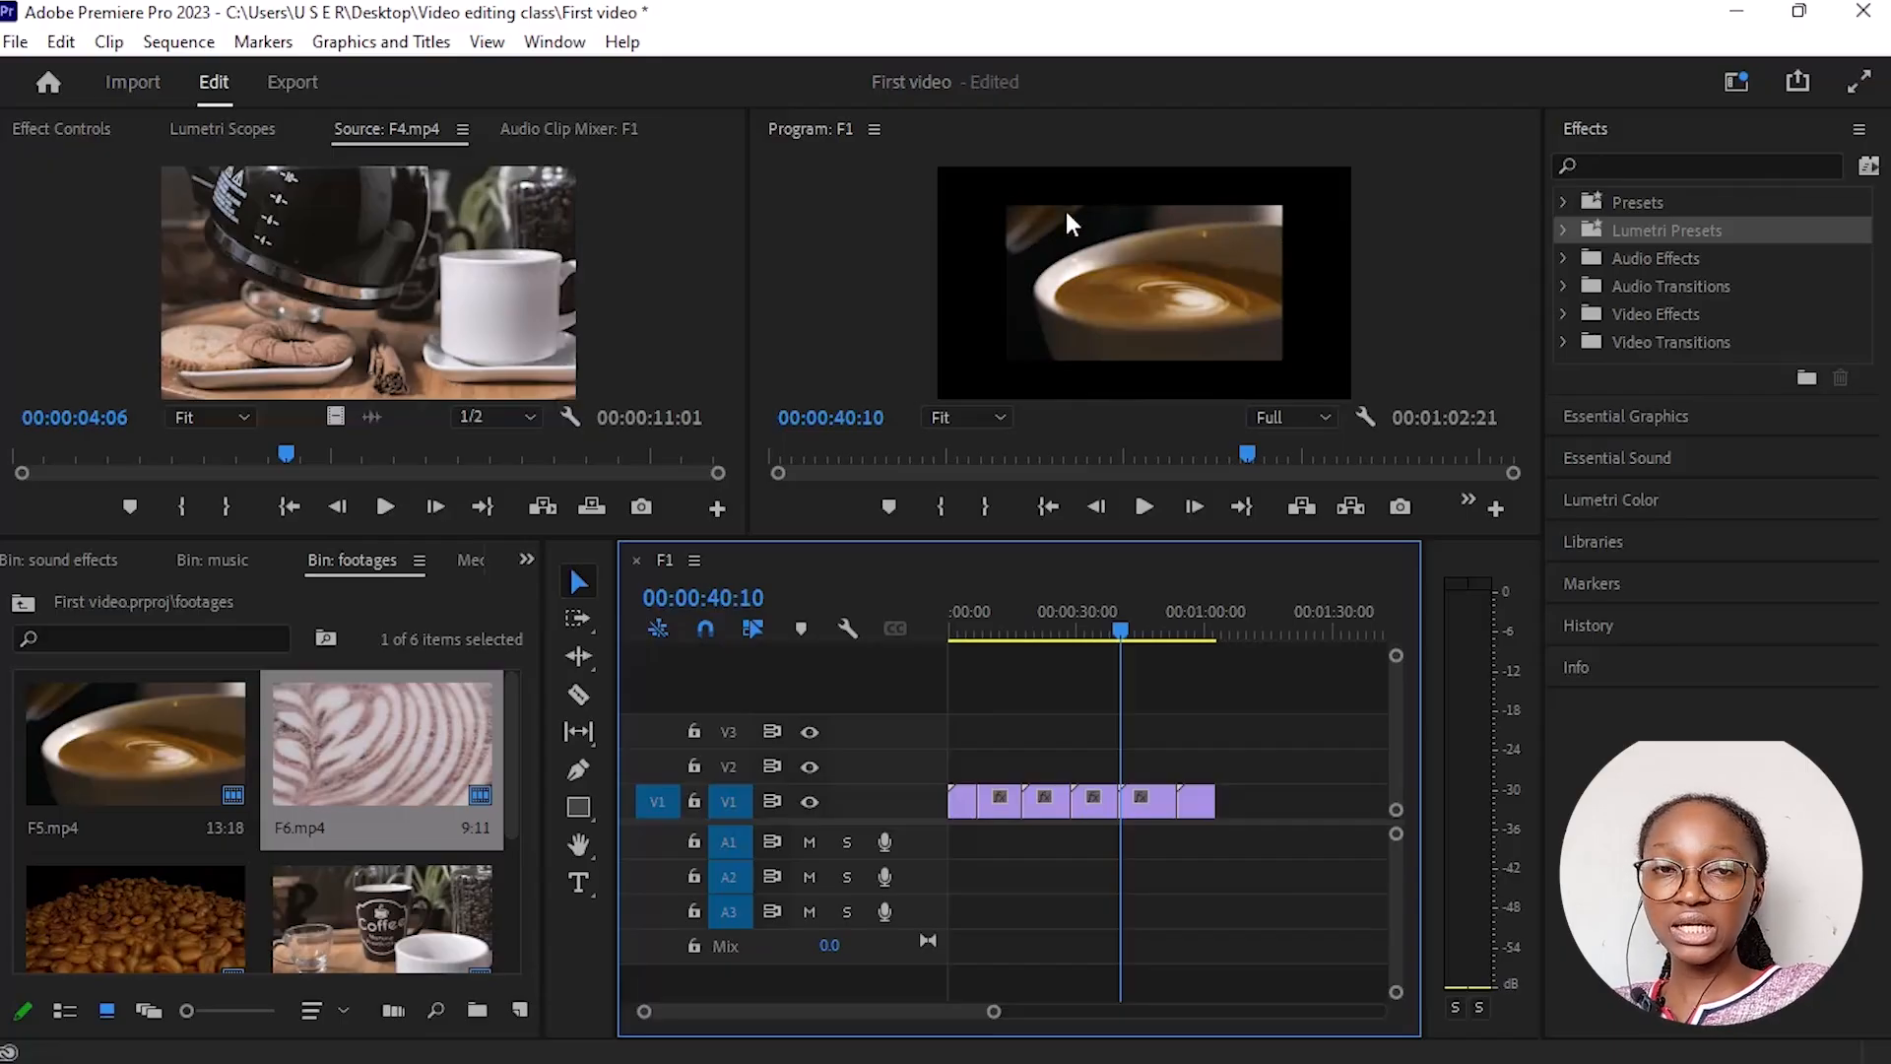
pyautogui.hotkey('ctrl', 's')
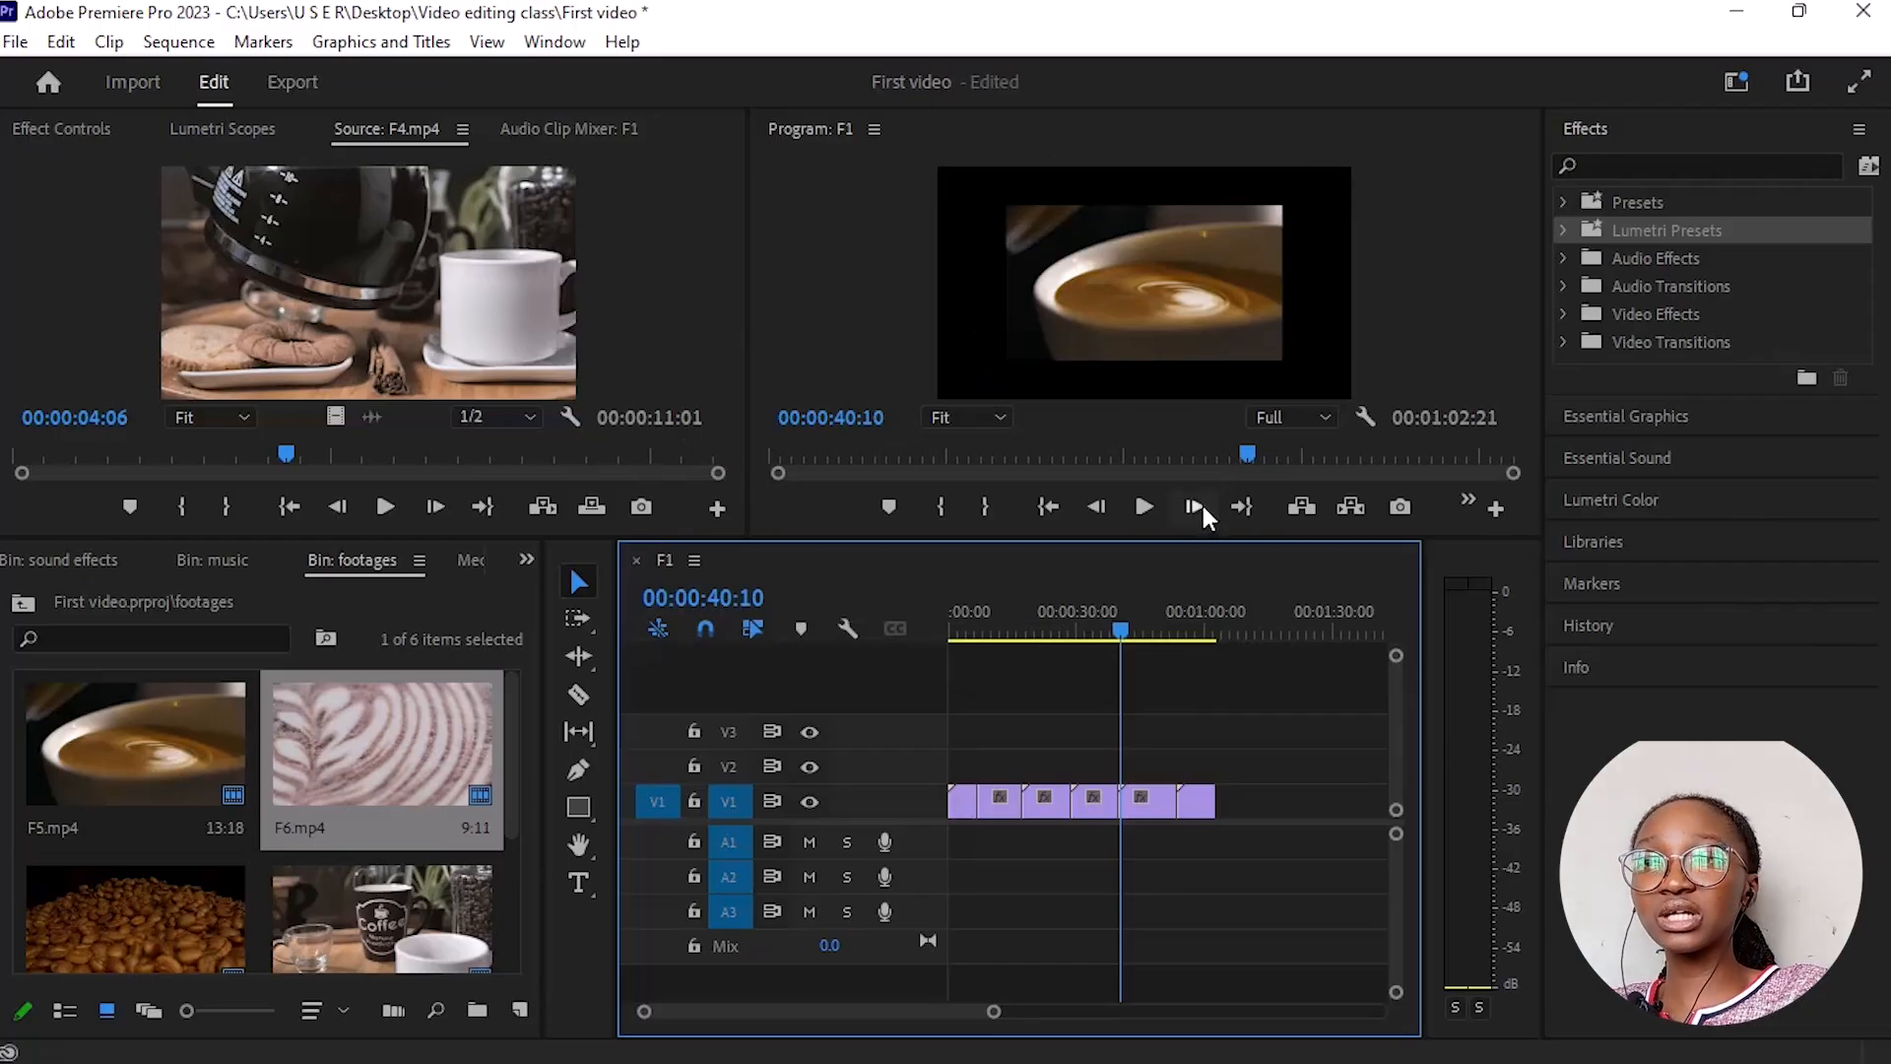
# Step: Enlarge the Source and Program monitors and play the resized sequence from 00:00:40:10 to check the picture's fit in the frame
pyautogui.moveTo(1198, 537); pyautogui.dragTo(1180, 769)
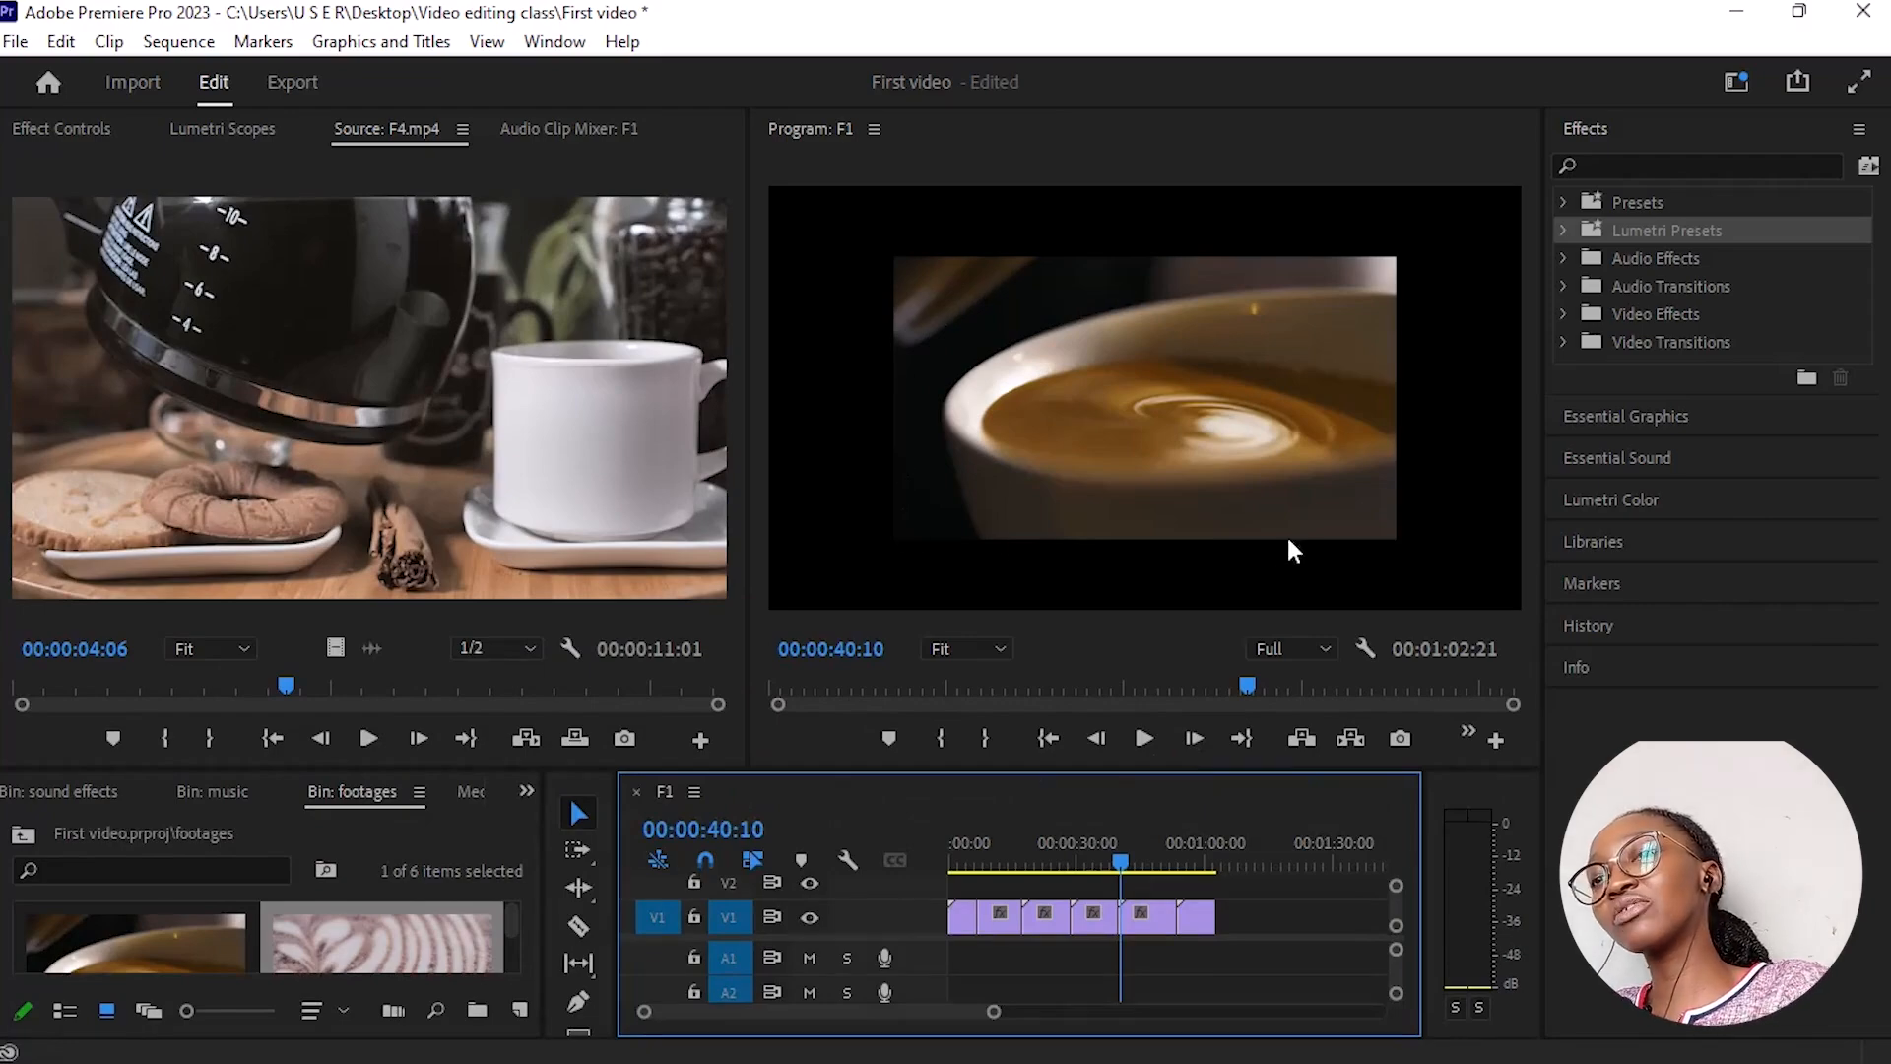
pyautogui.press('space')
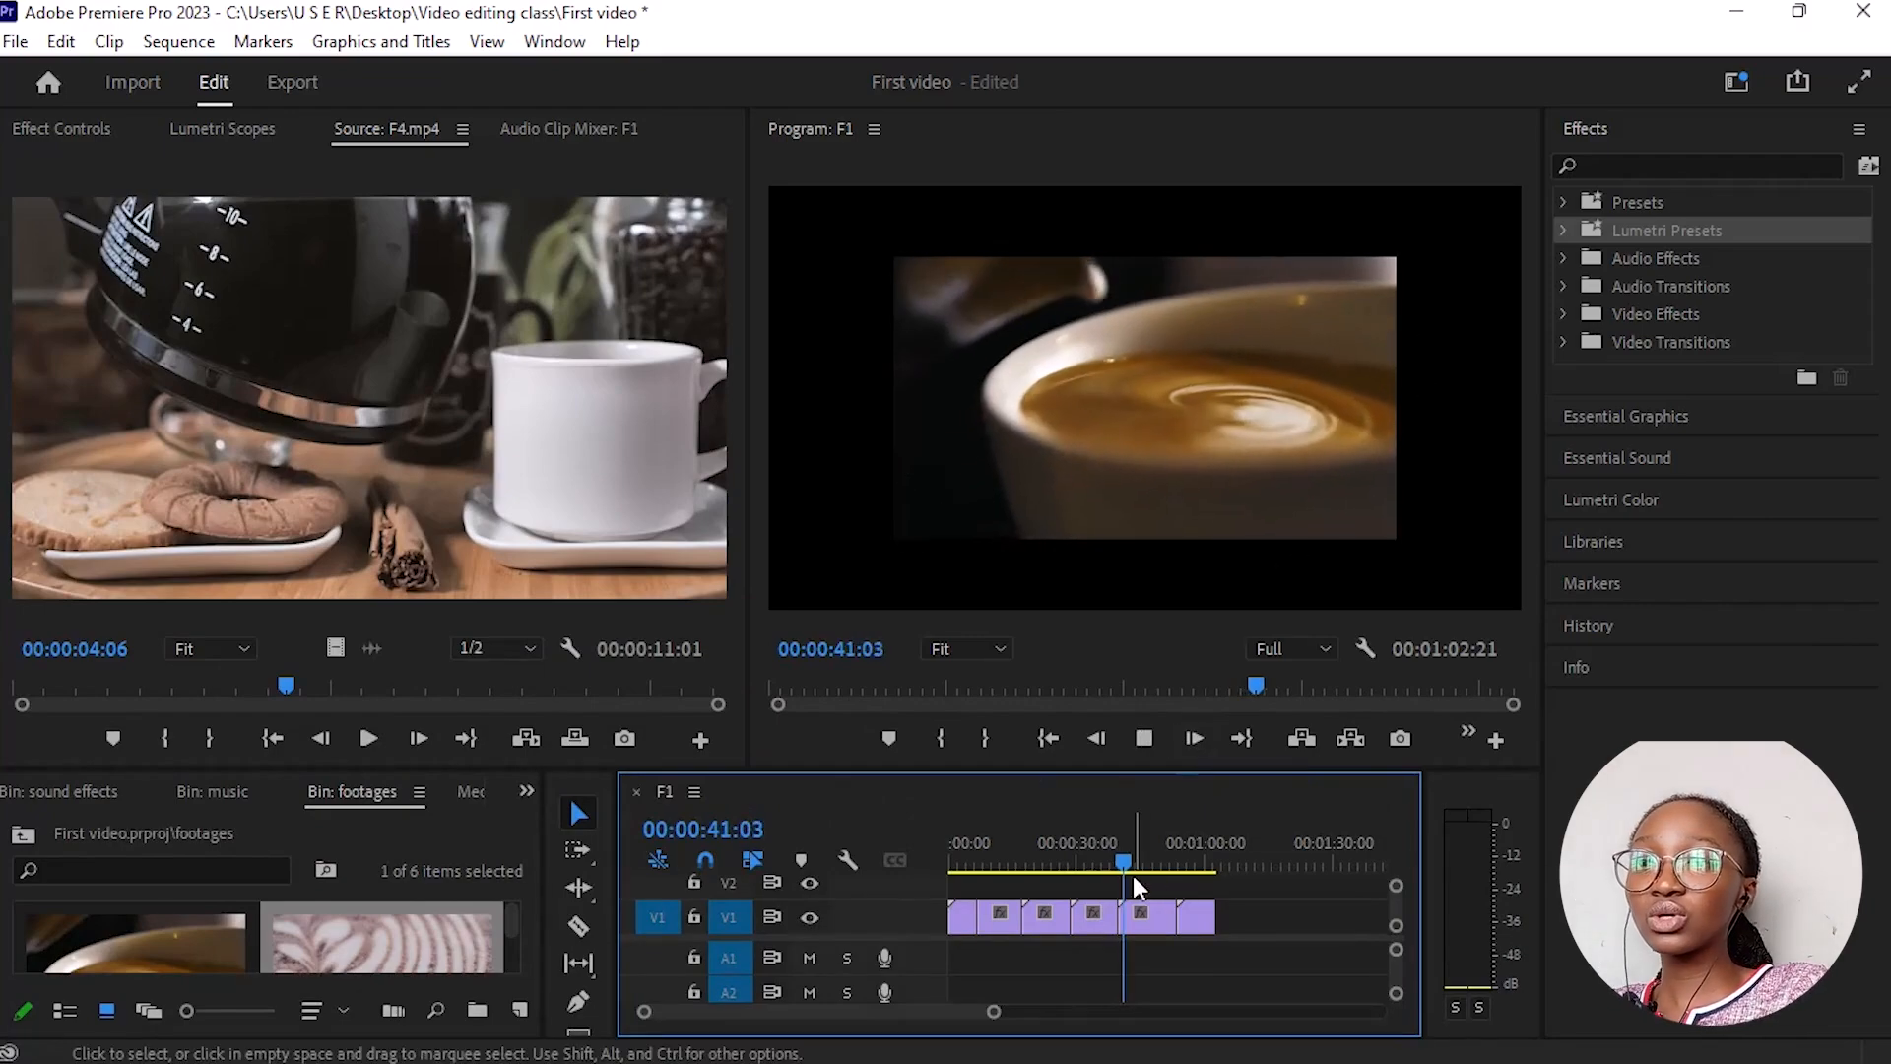
# Step: Review F1's sequence settings, then play the opening coffee beans shot from the sequence start to 00:00:03:16
pyautogui.moveTo(1127, 870); pyautogui.dragTo(1190, 914)
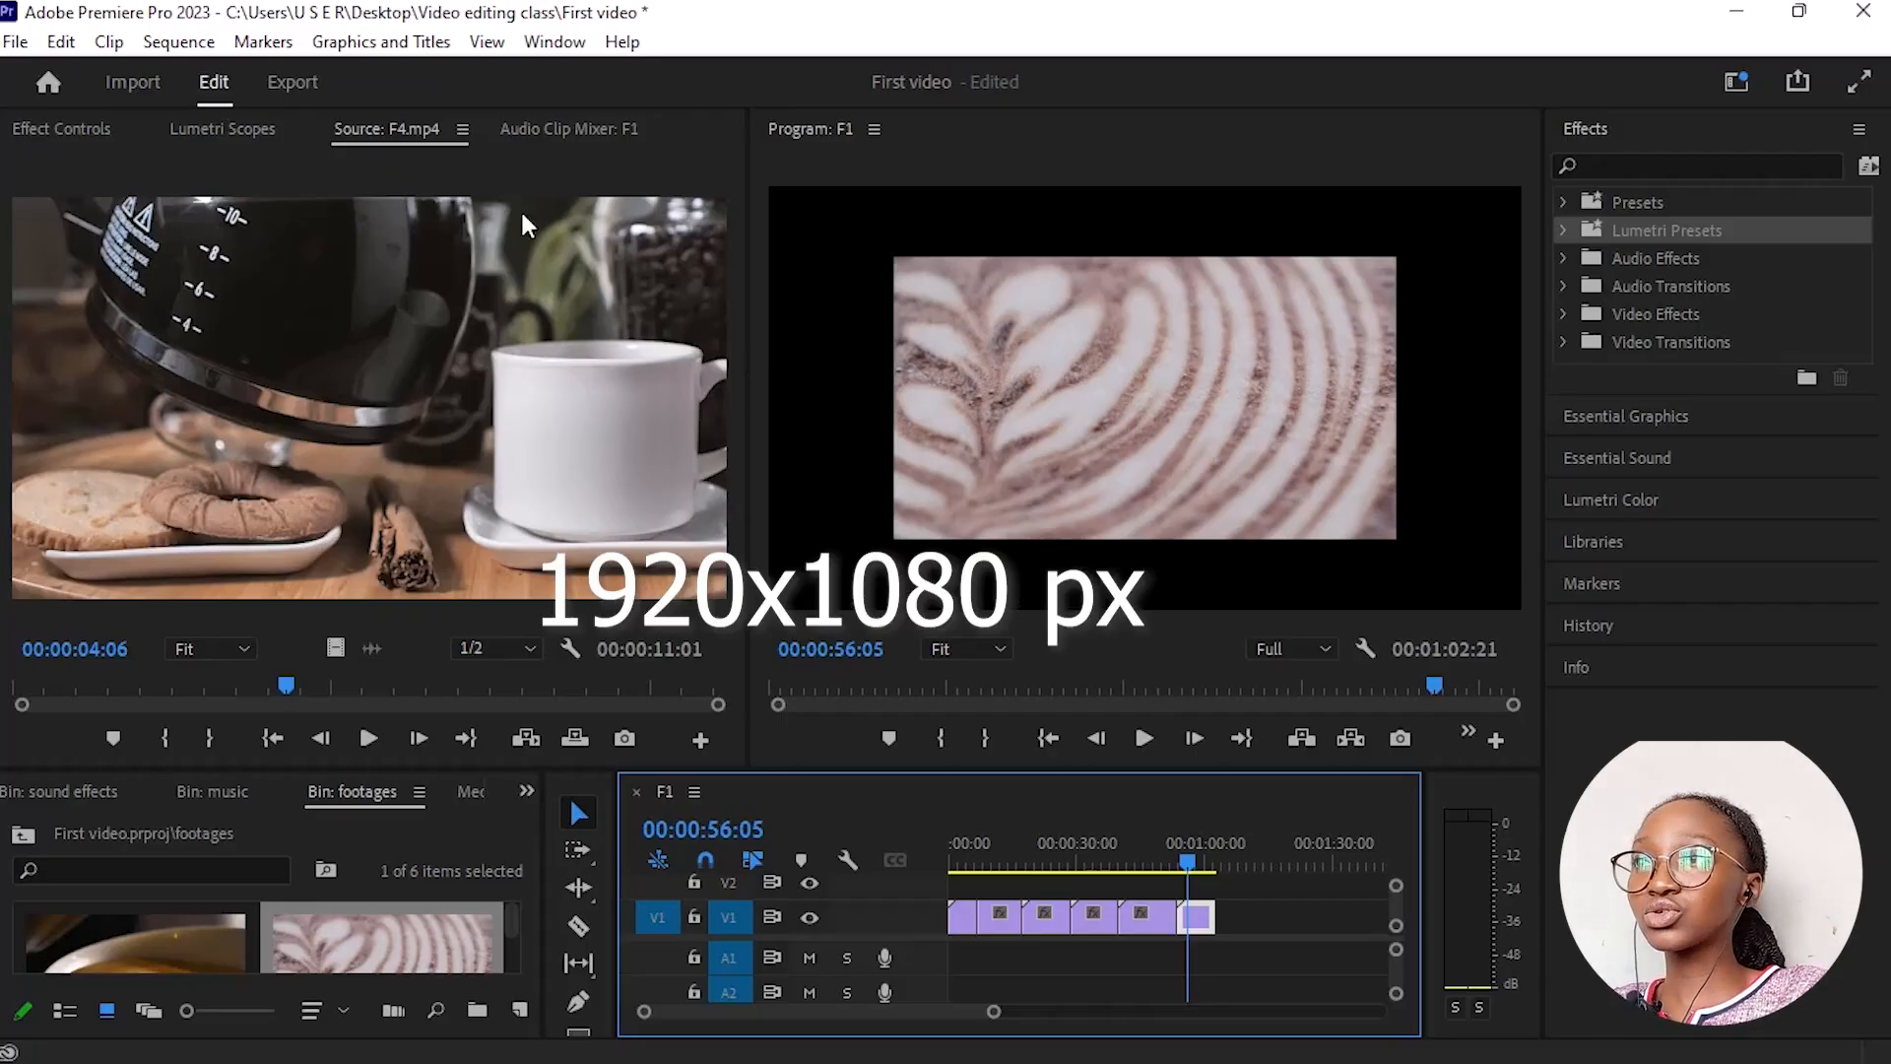
pyautogui.click(178, 41)
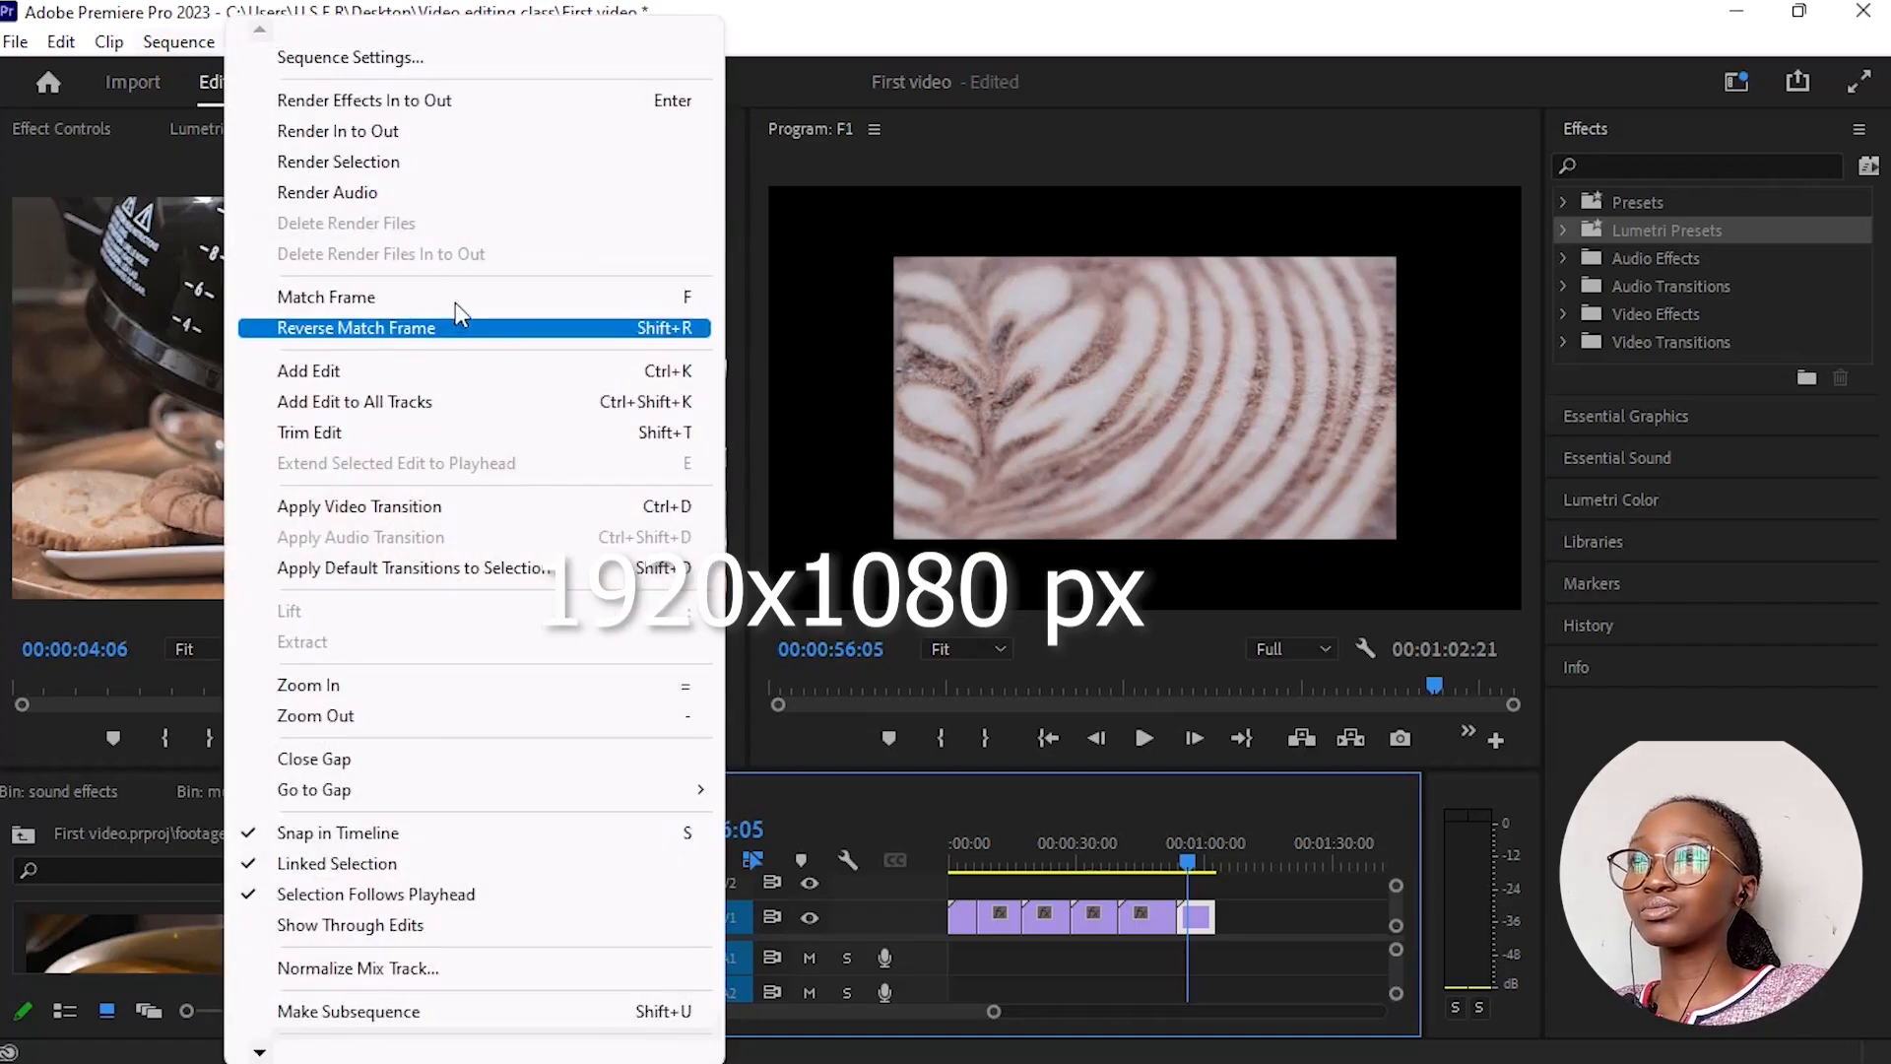
pyautogui.click(453, 58)
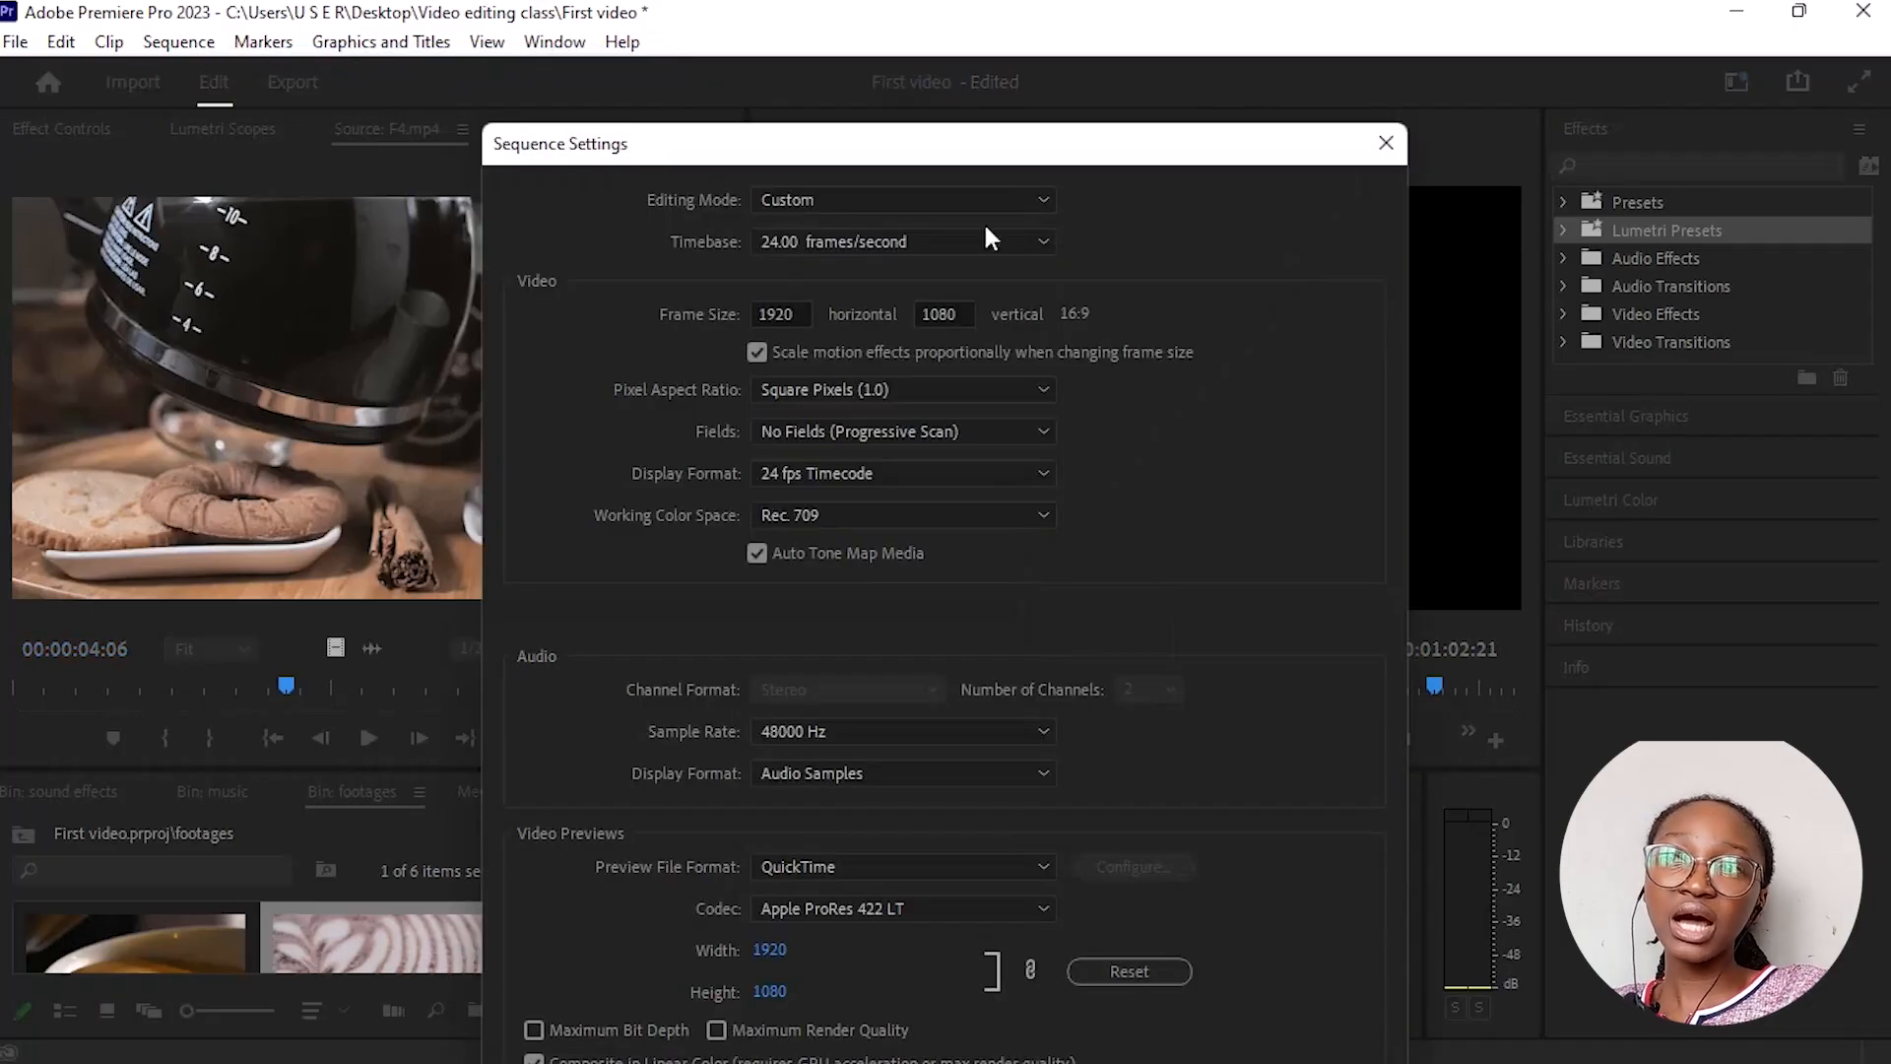
pyautogui.click(1386, 144)
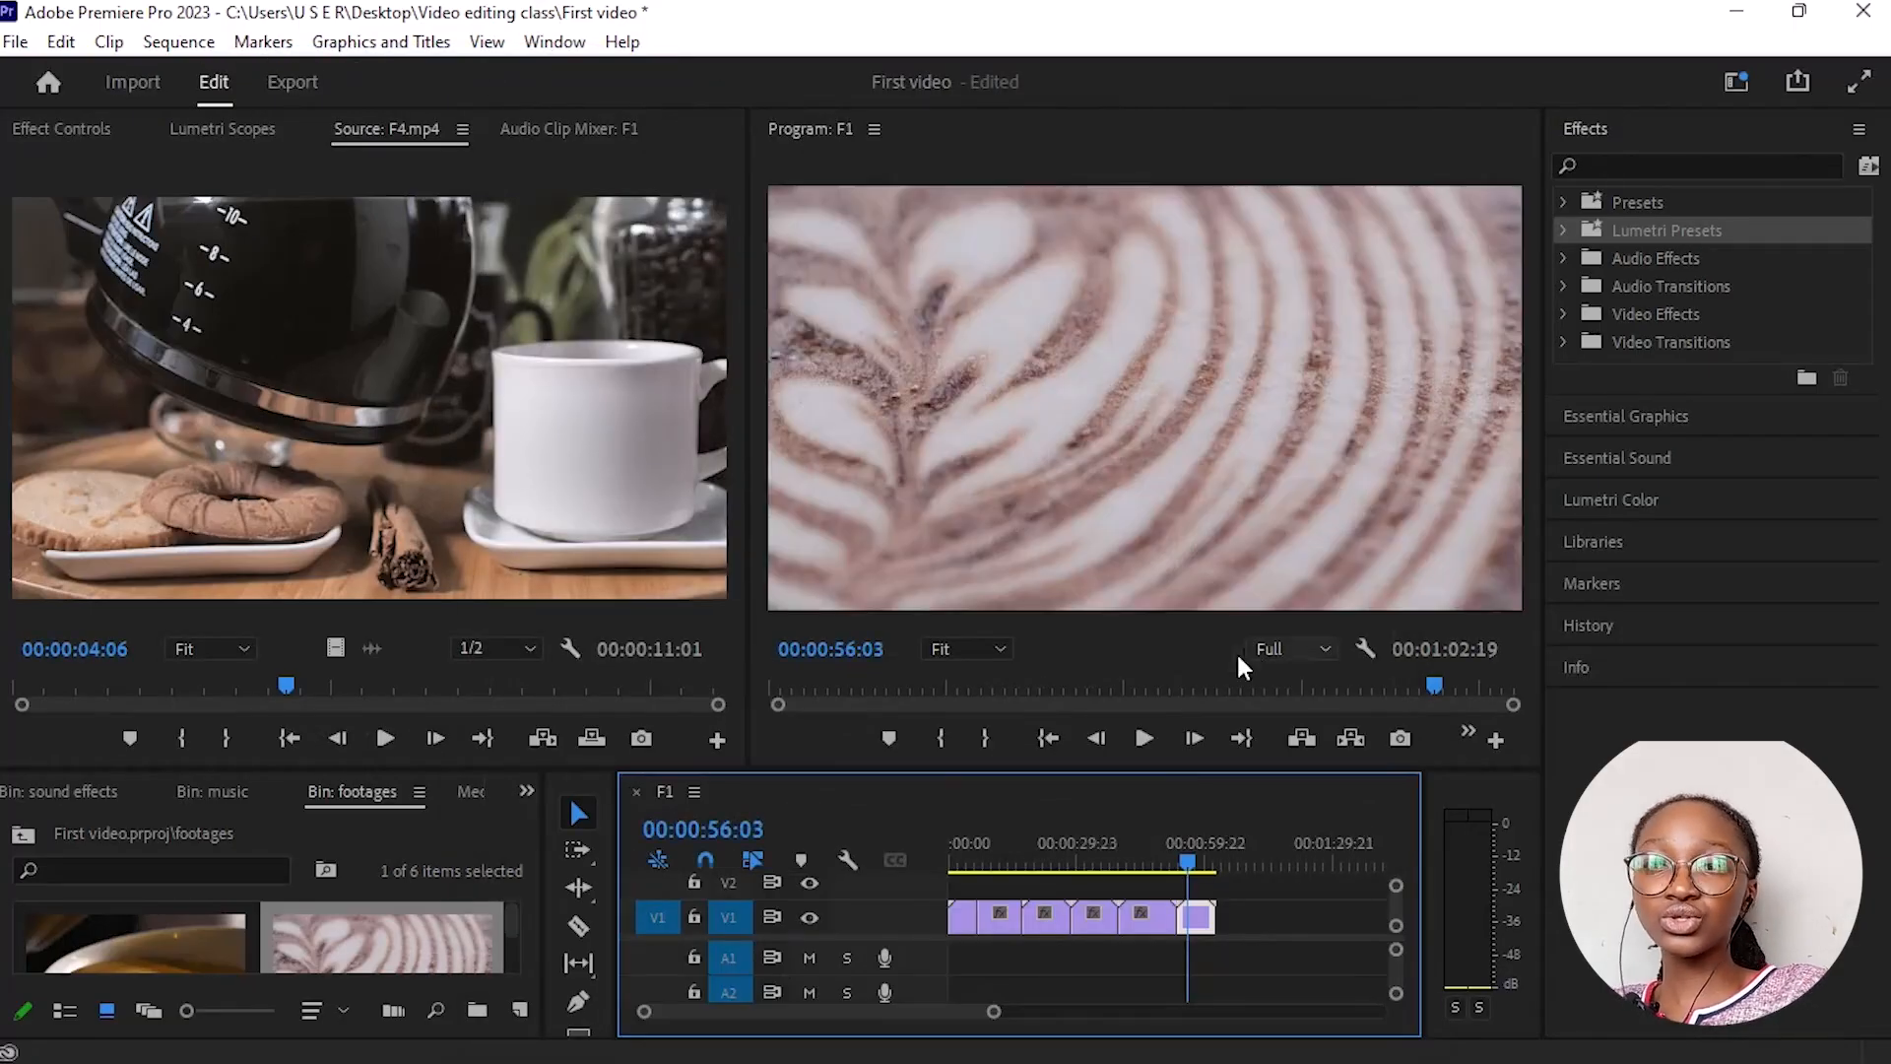
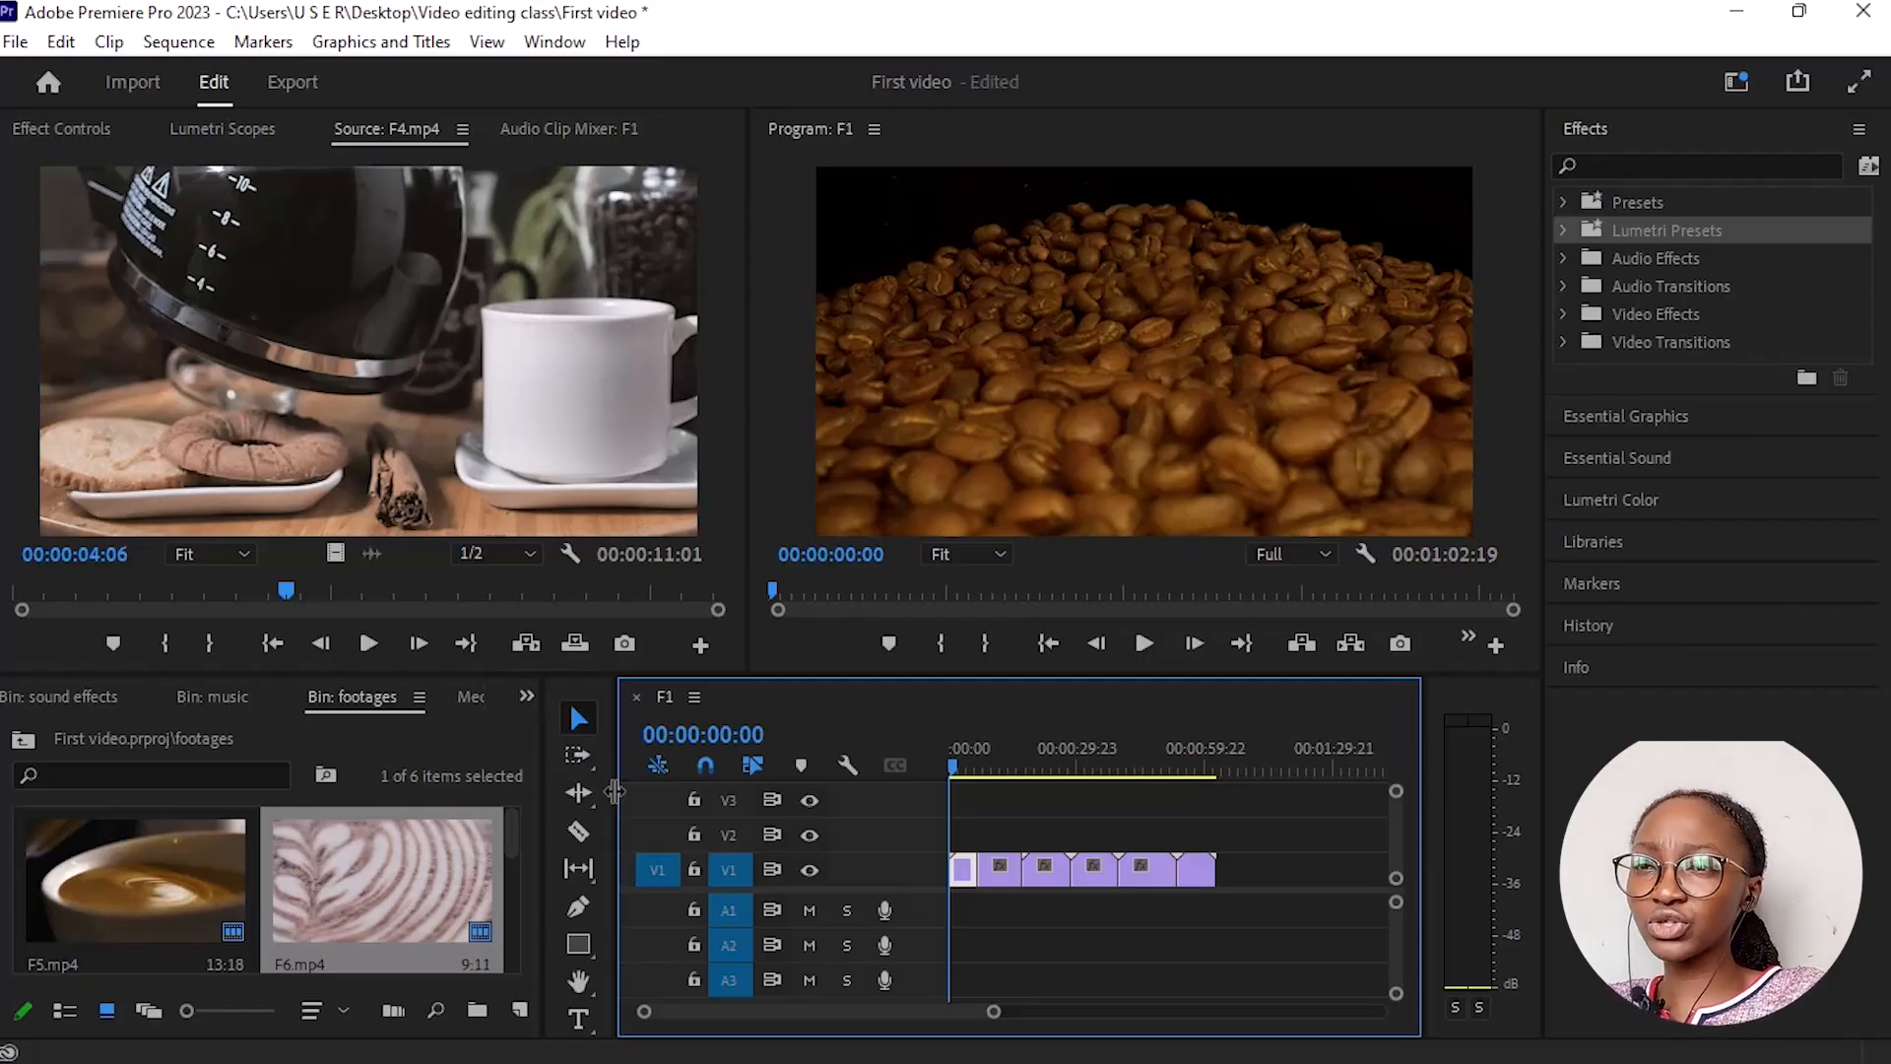
pyautogui.press('space')
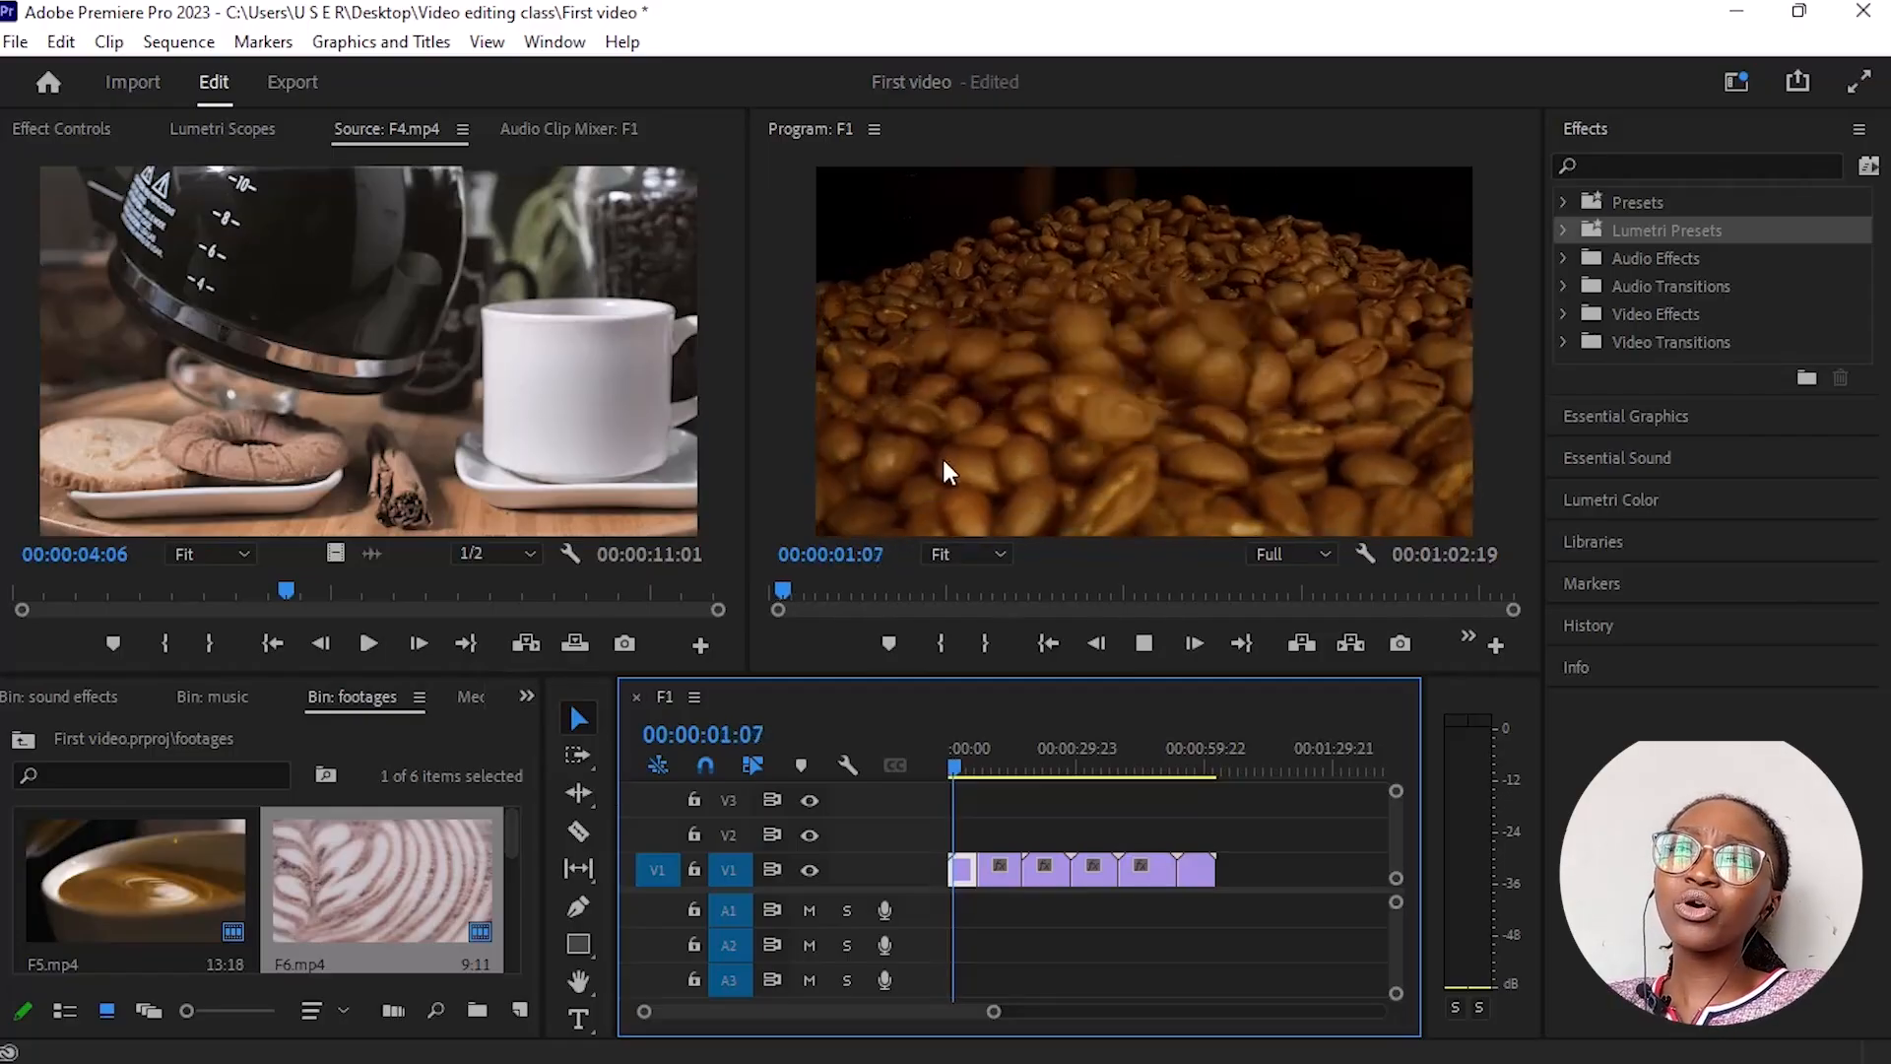
pyautogui.press('space')
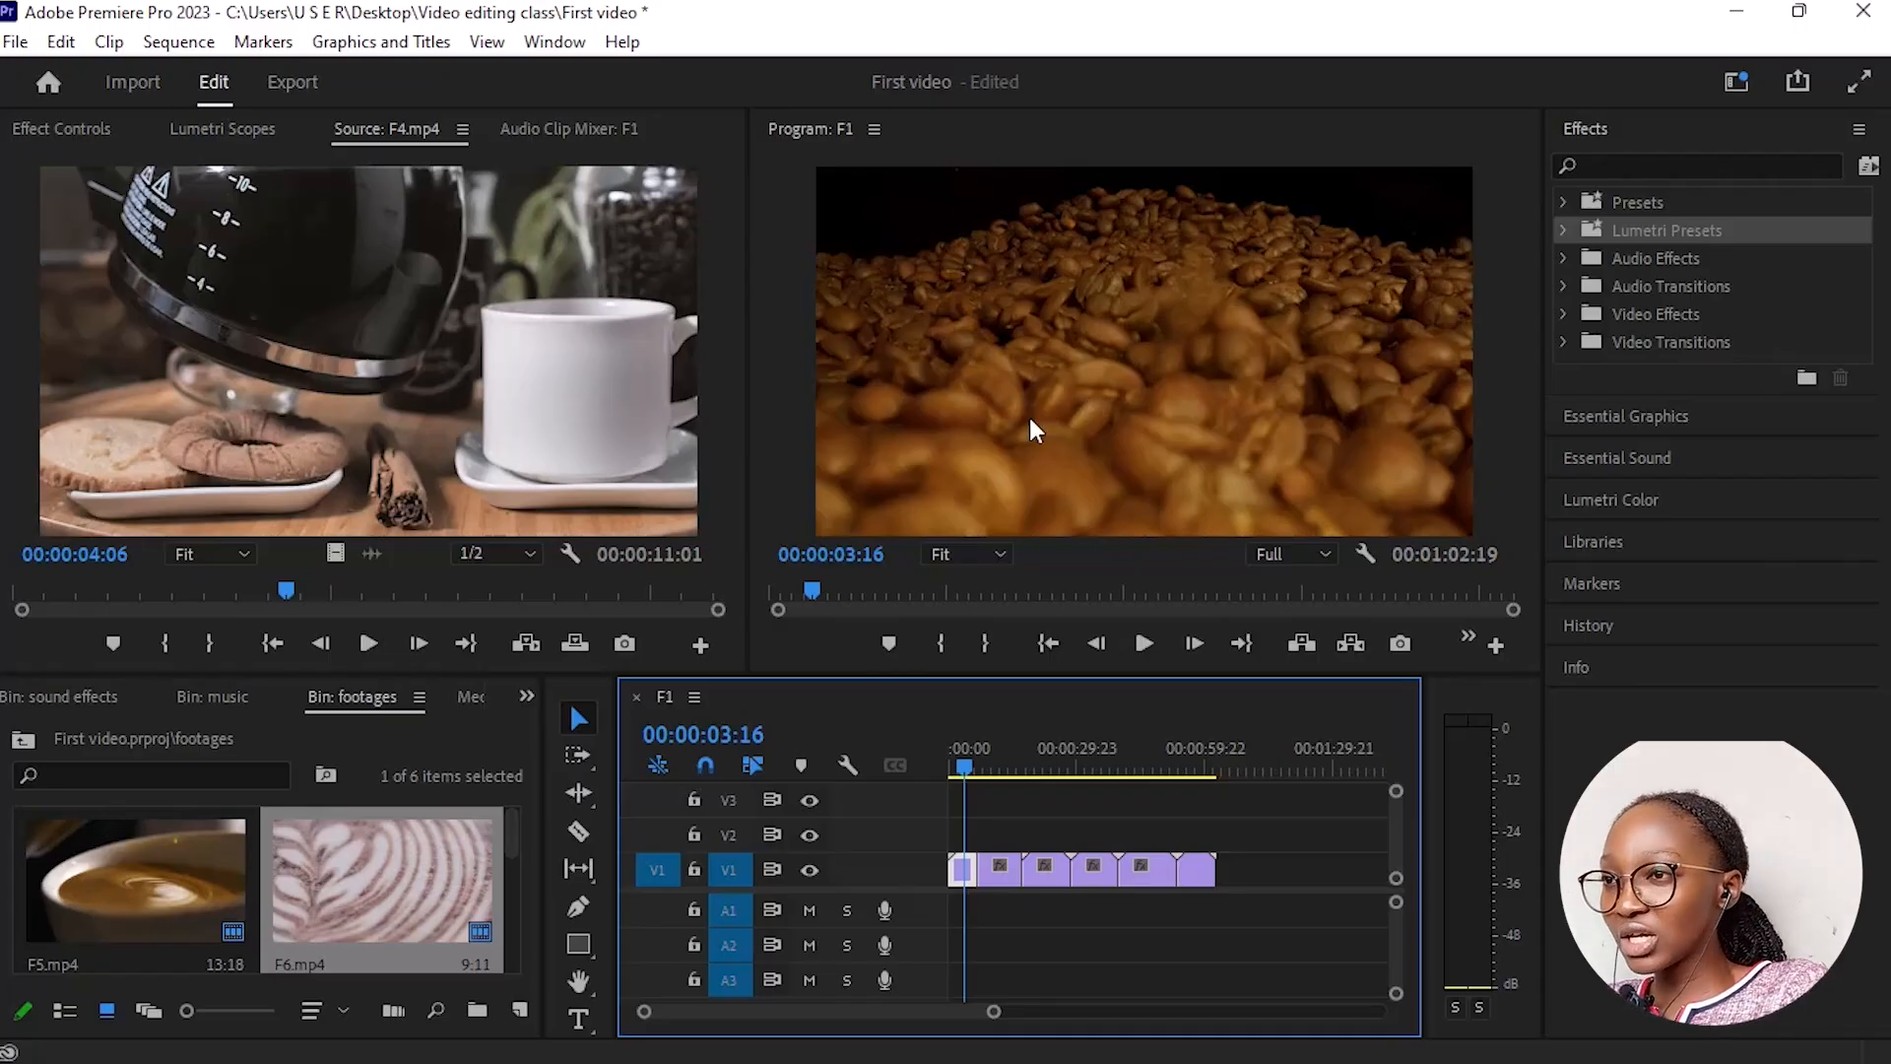
# Step: Open the sound effects bin and place the Coffee Beans 04 sound at the start of track A1, under F1.mp4
pyautogui.click(23, 741)
pyautogui.scroll(1, 328, 876)
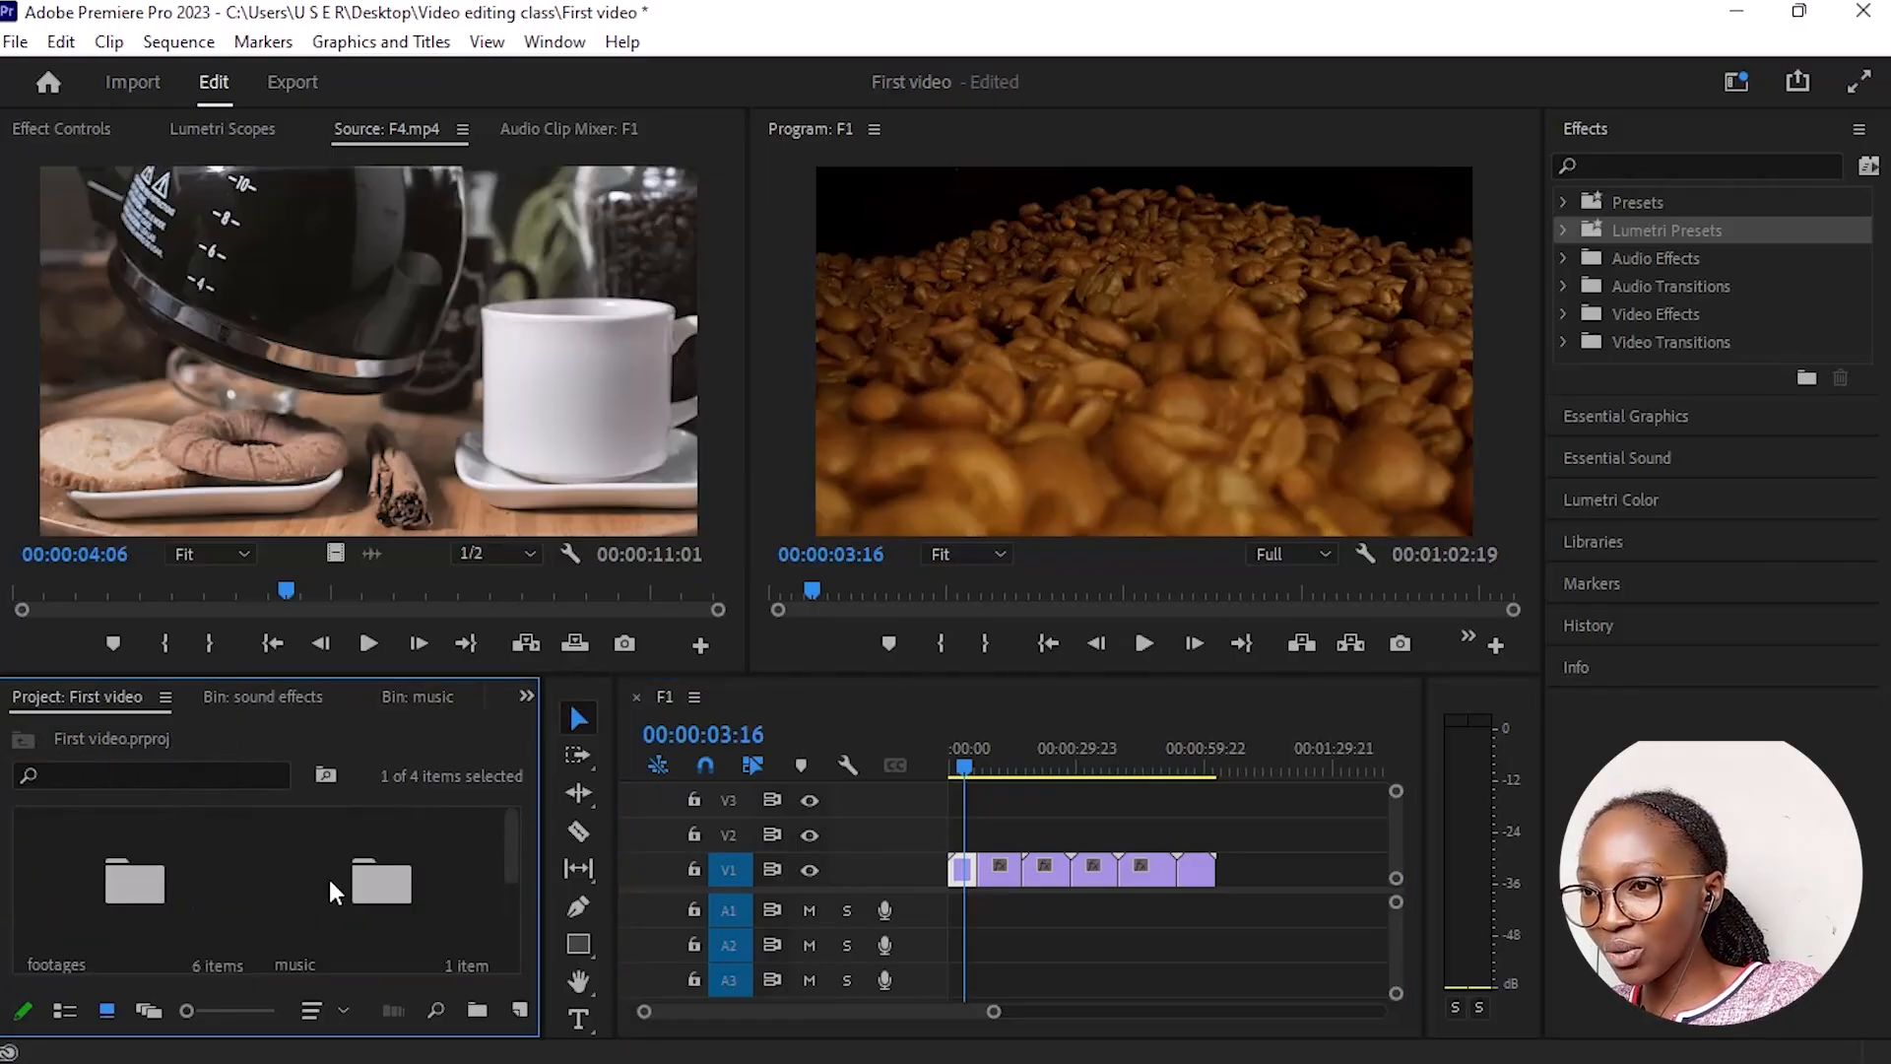
pyautogui.scroll(-3, 192, 912)
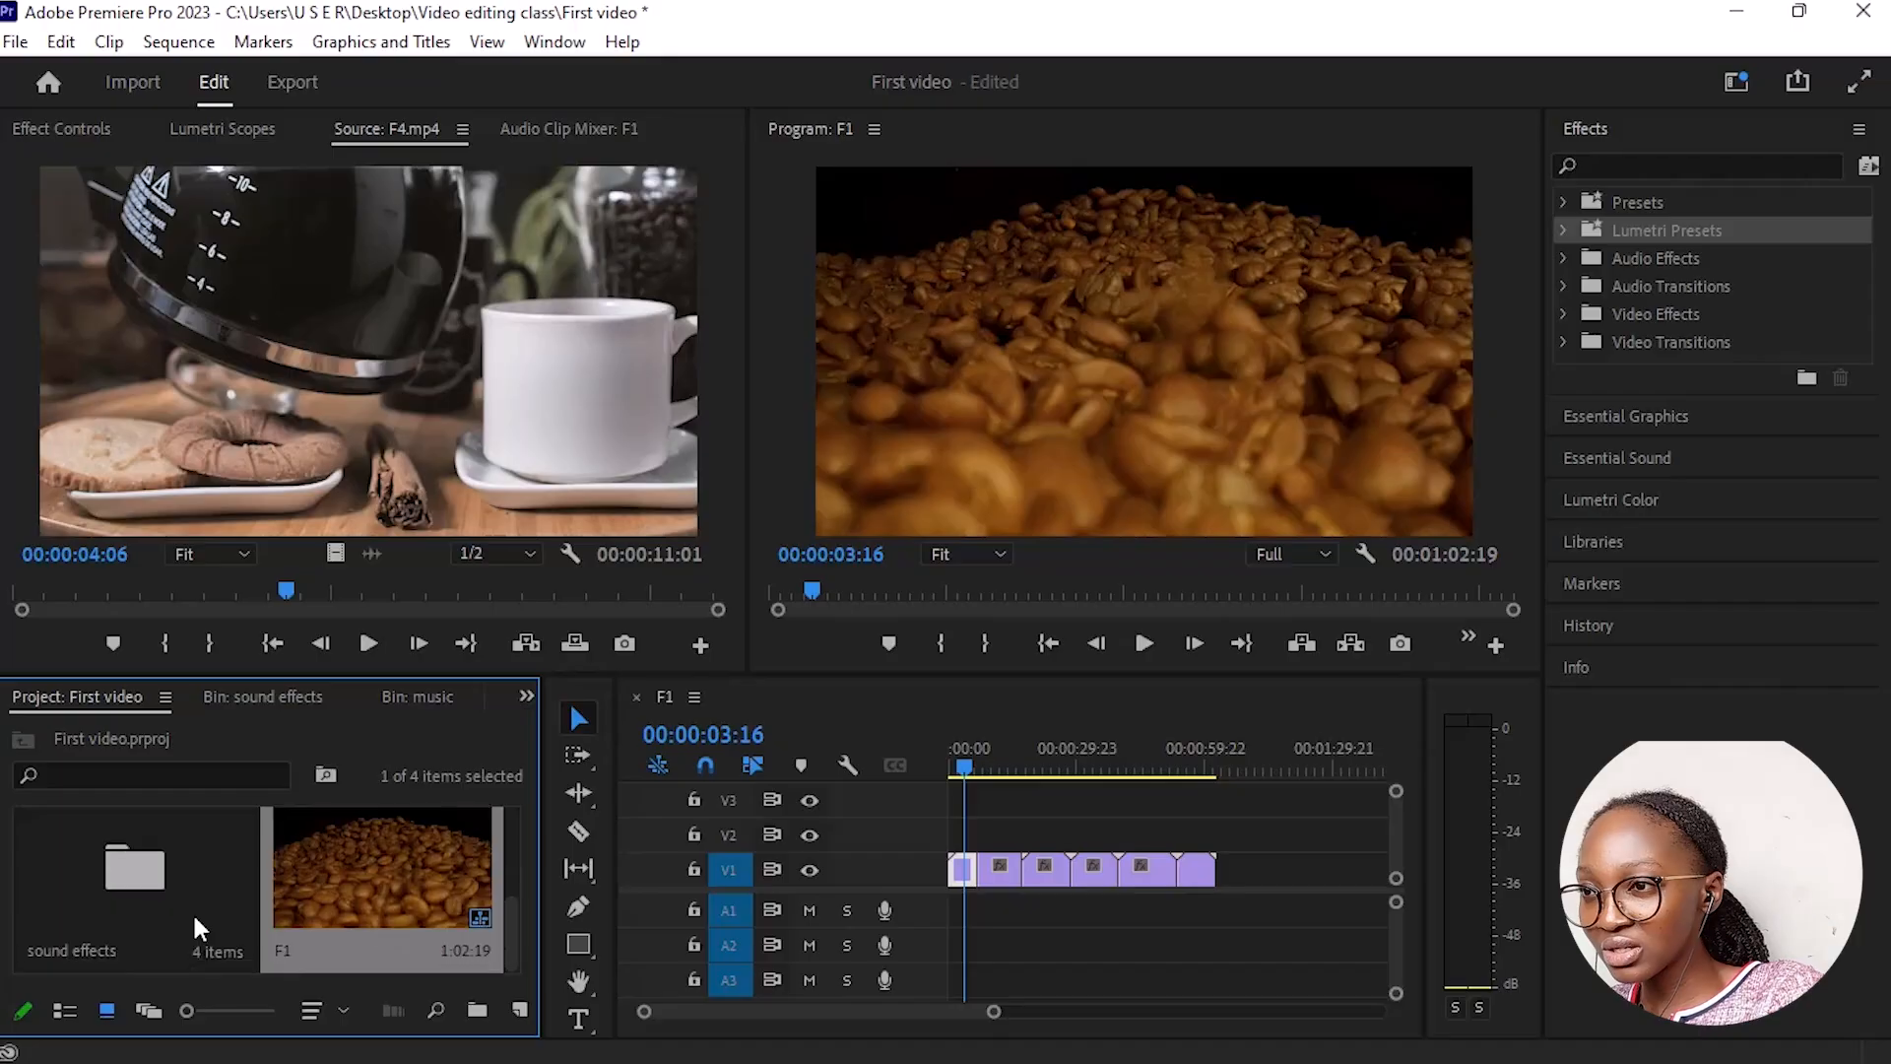
pyautogui.doubleClick(138, 913)
pyautogui.scroll(-2, 214, 932)
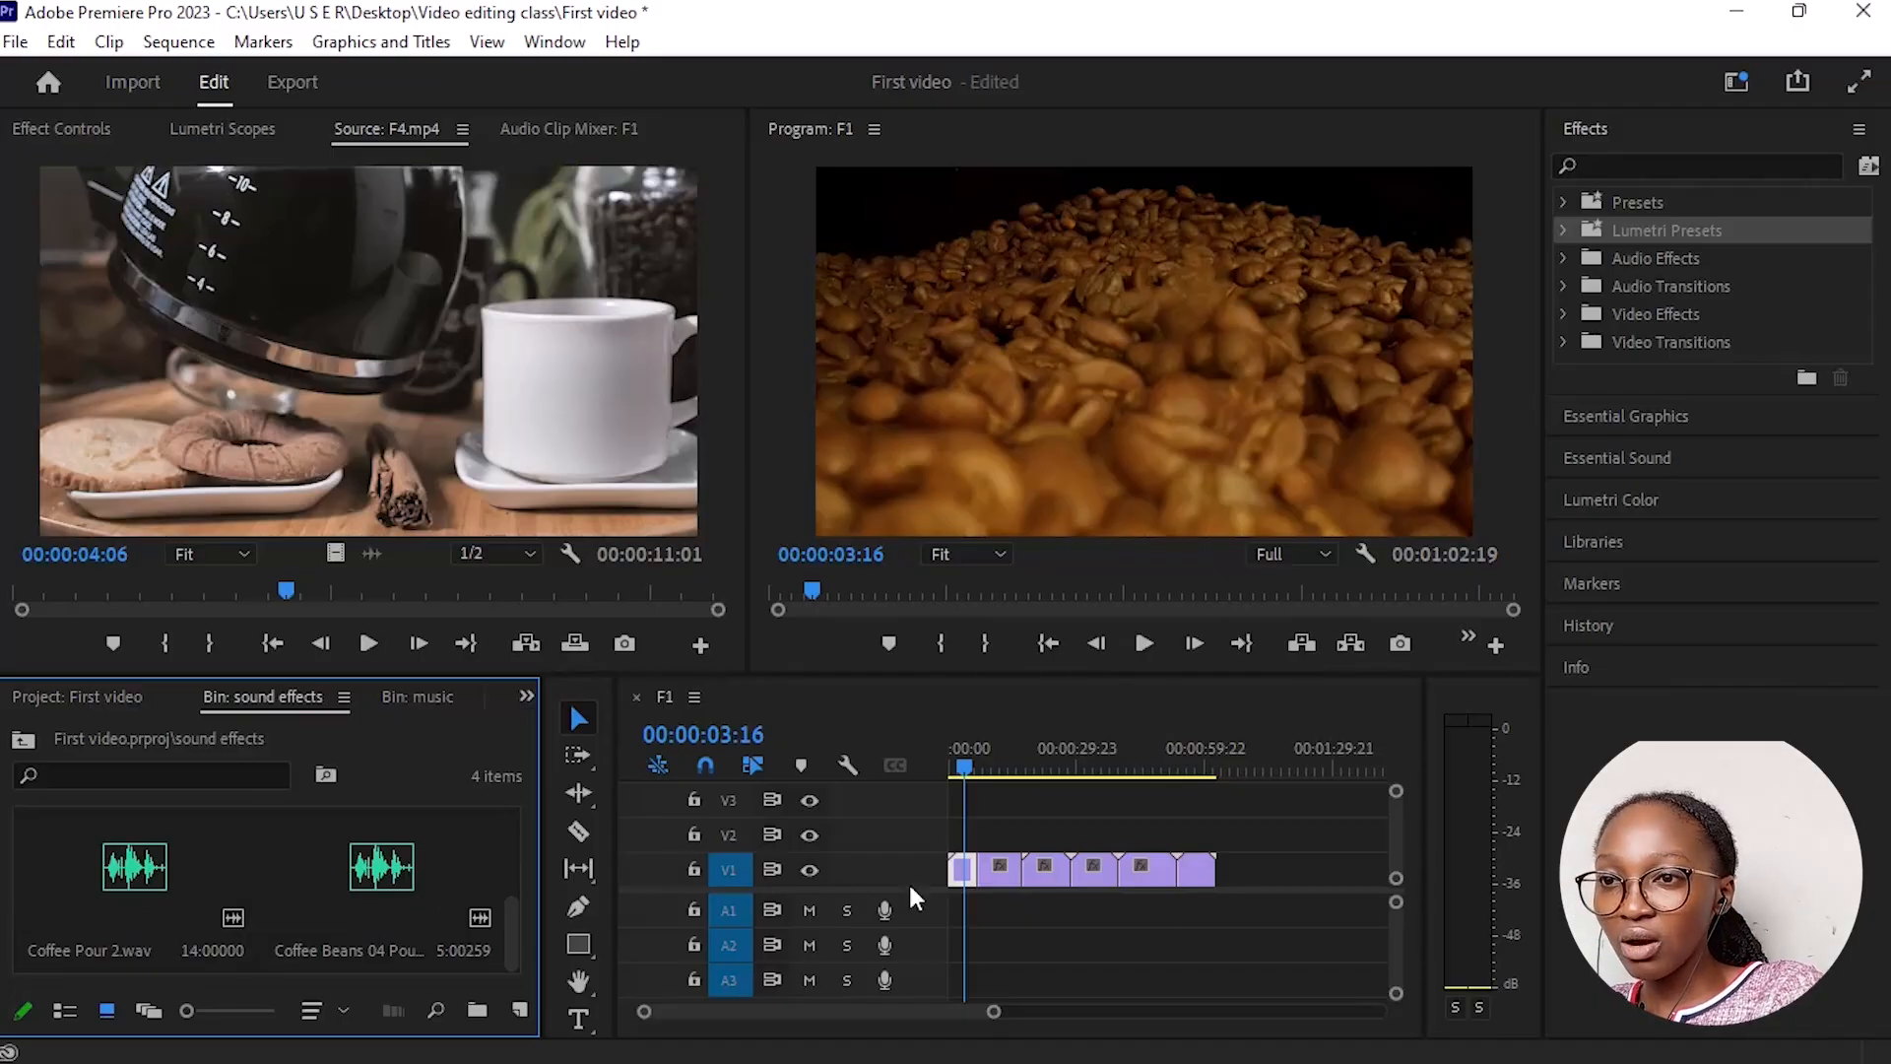
pyautogui.moveTo(993, 1011); pyautogui.dragTo(862, 1012)
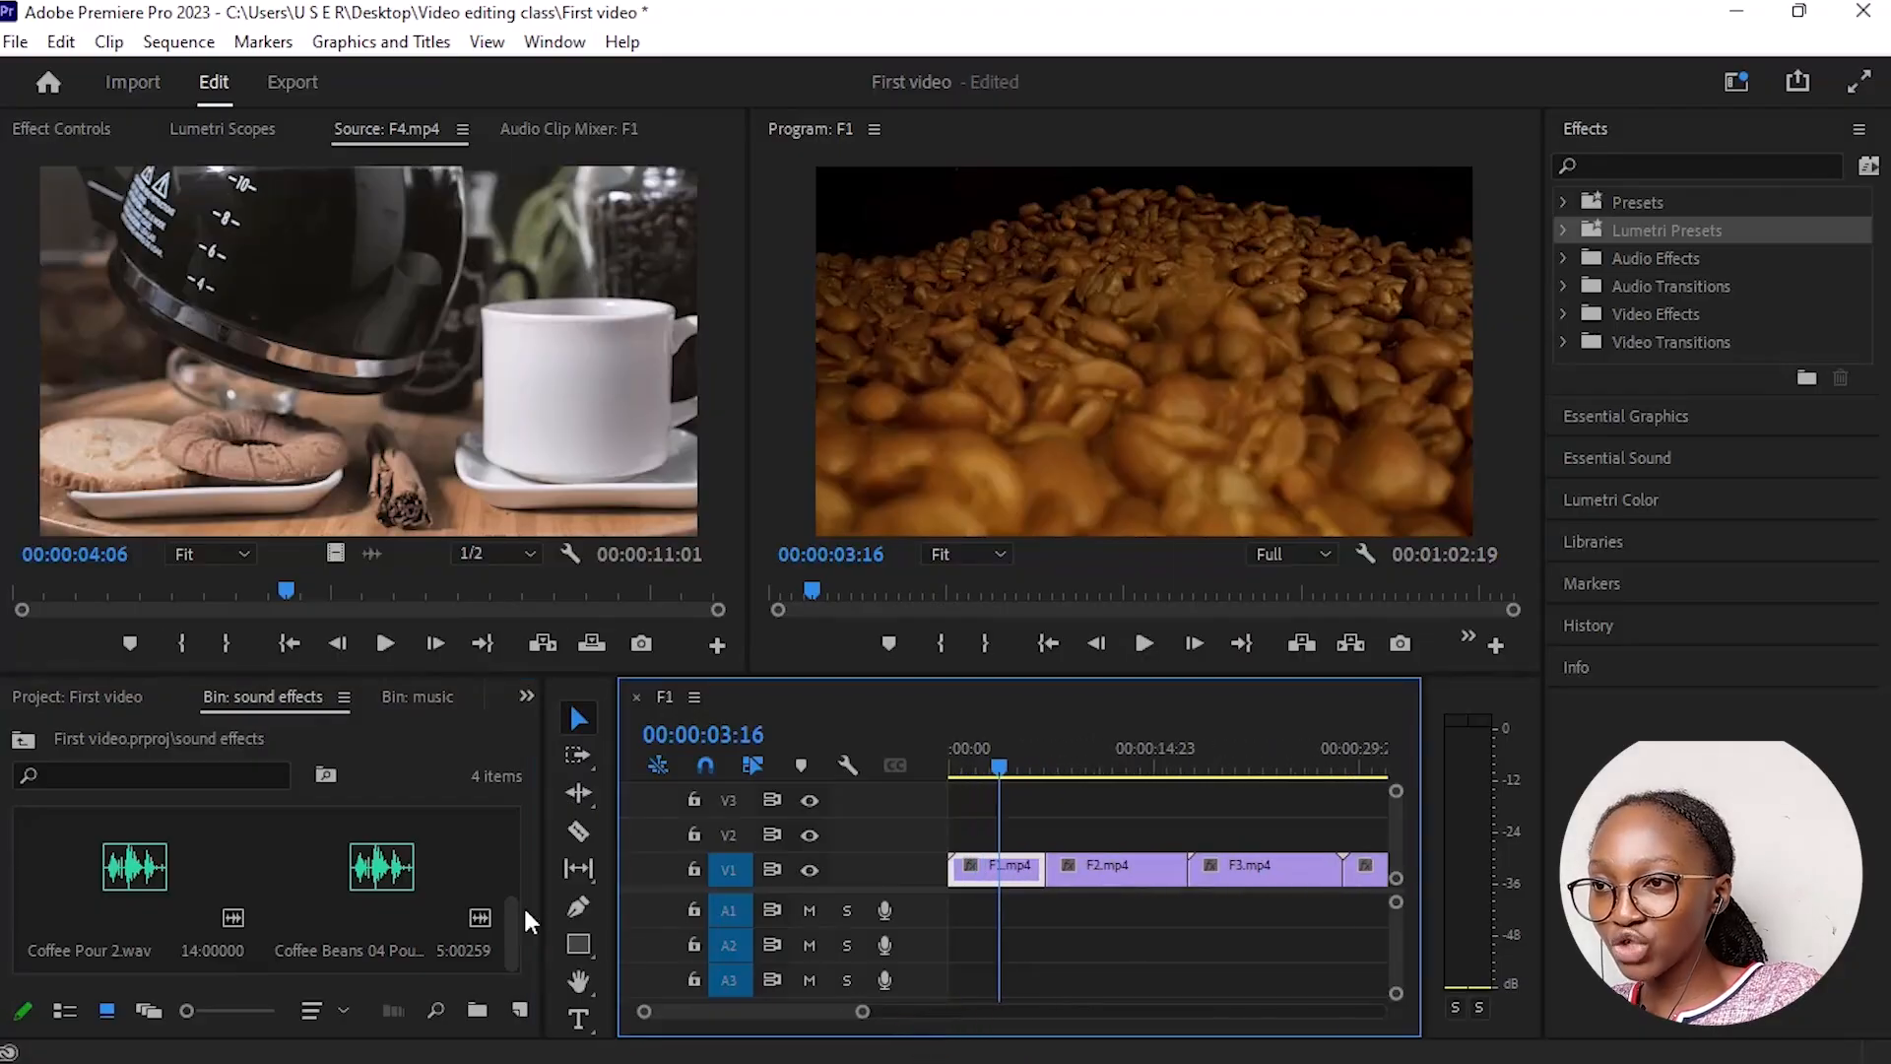
pyautogui.click(370, 871)
pyautogui.moveTo(386, 872); pyautogui.dragTo(956, 901)
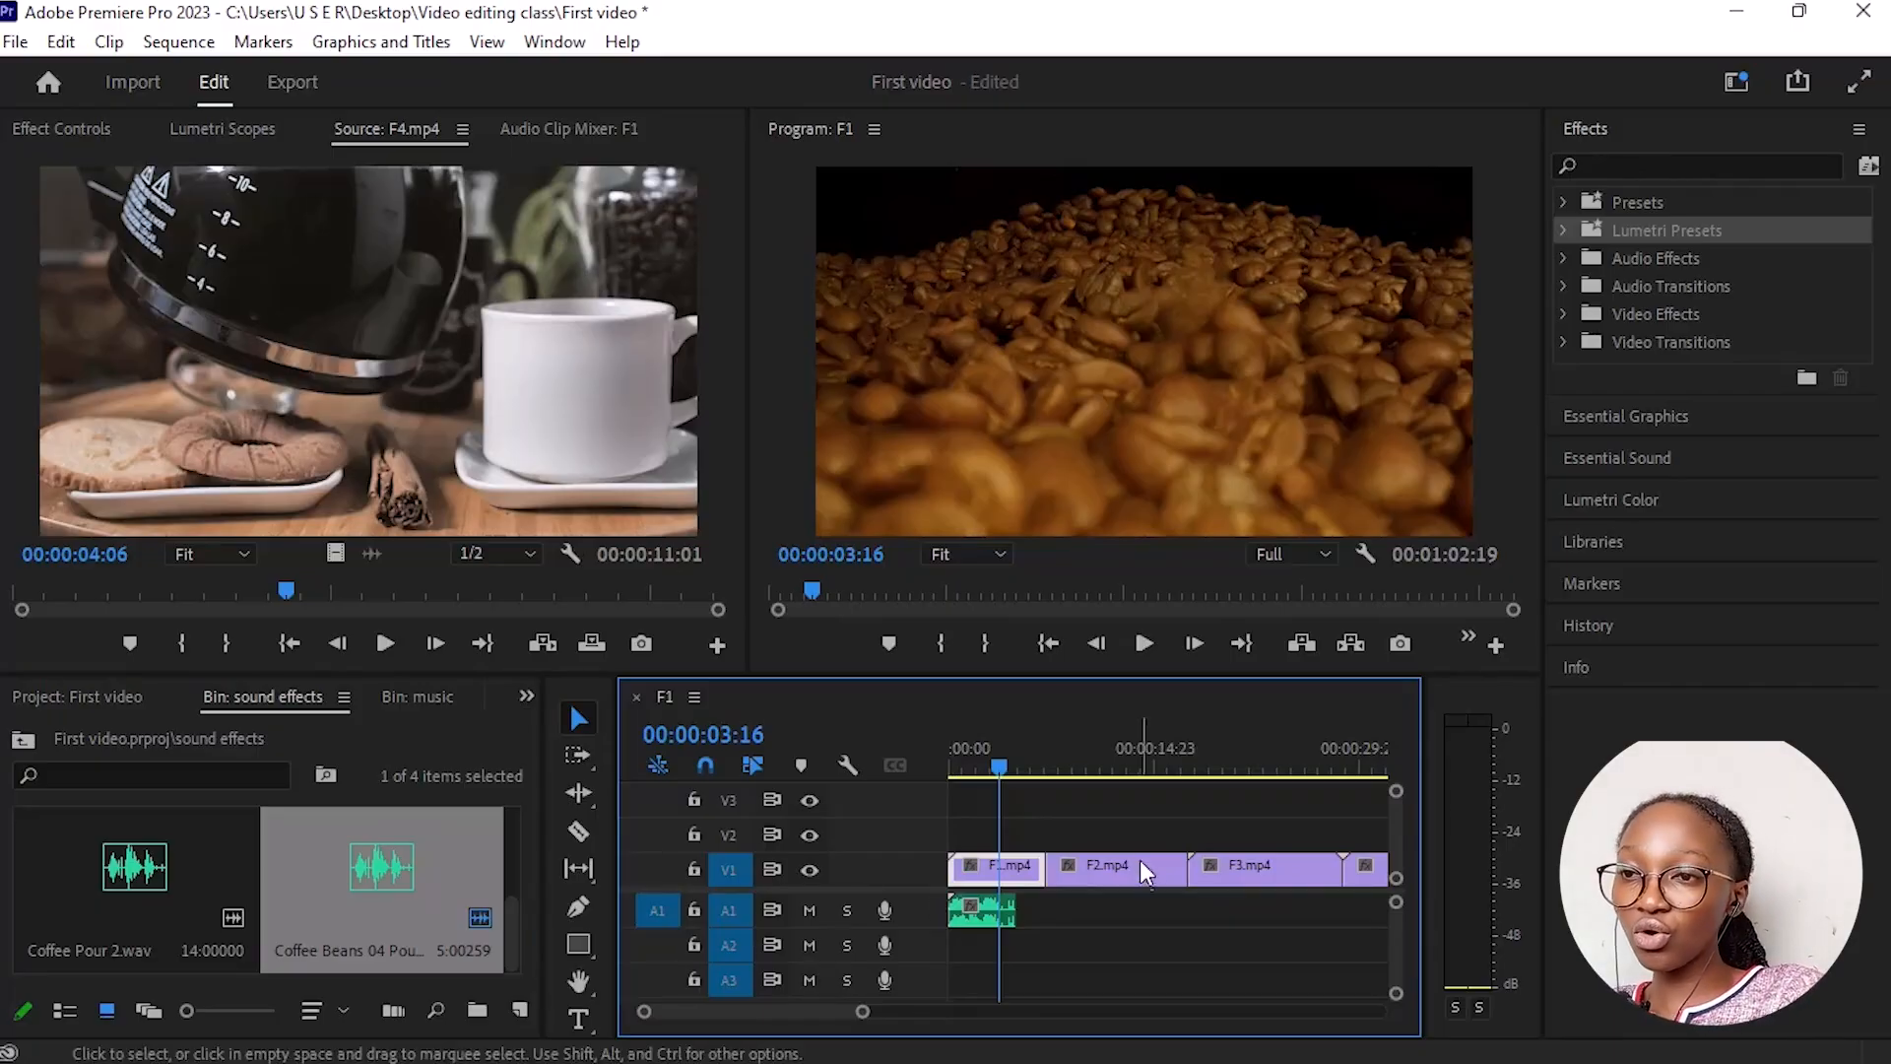
# Step: Play the sequence from near its start into F2.mp4 to check the coffee beans sound, then return to 00:00:03:04
pyautogui.moveTo(863, 1019)
pyautogui.mouseDown()
pyautogui.moveTo(831, 1017)
pyautogui.moveTo(847, 1018)
pyautogui.mouseUp()
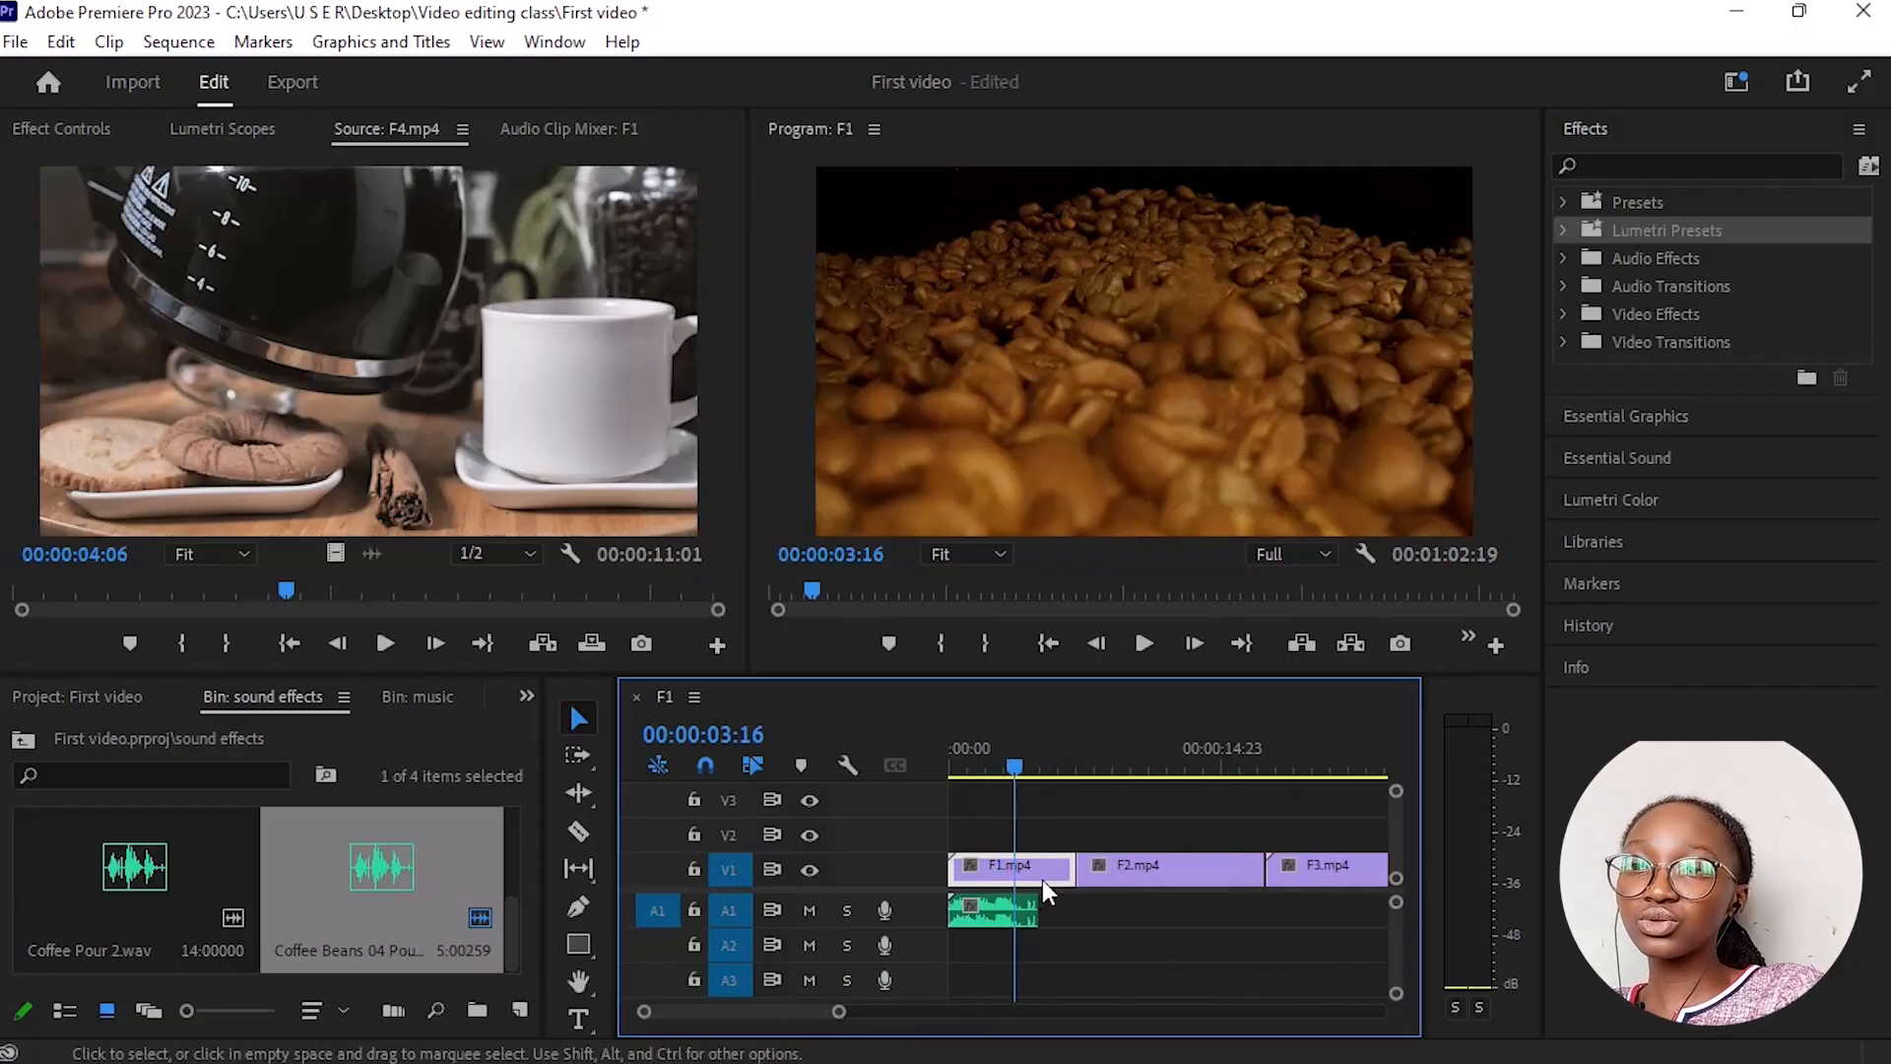
pyautogui.moveTo(1003, 777); pyautogui.dragTo(953, 788)
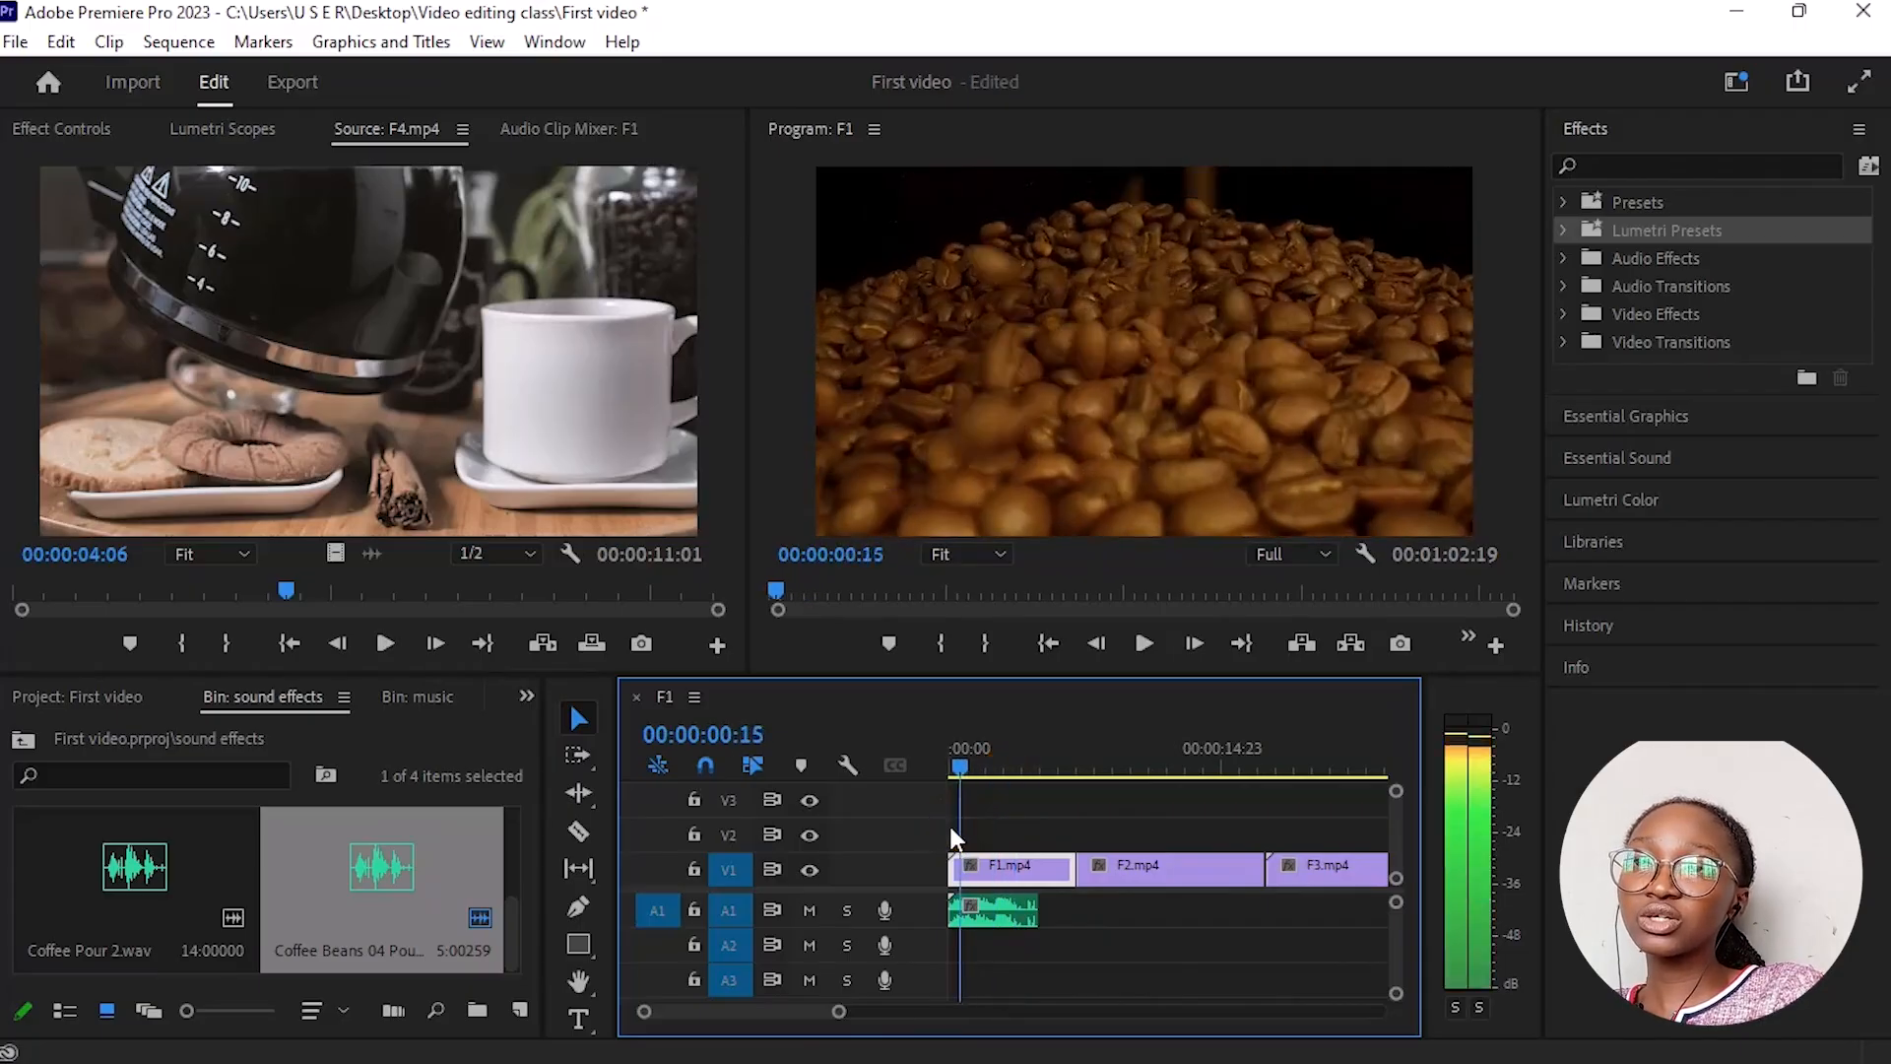
pyautogui.press('space')
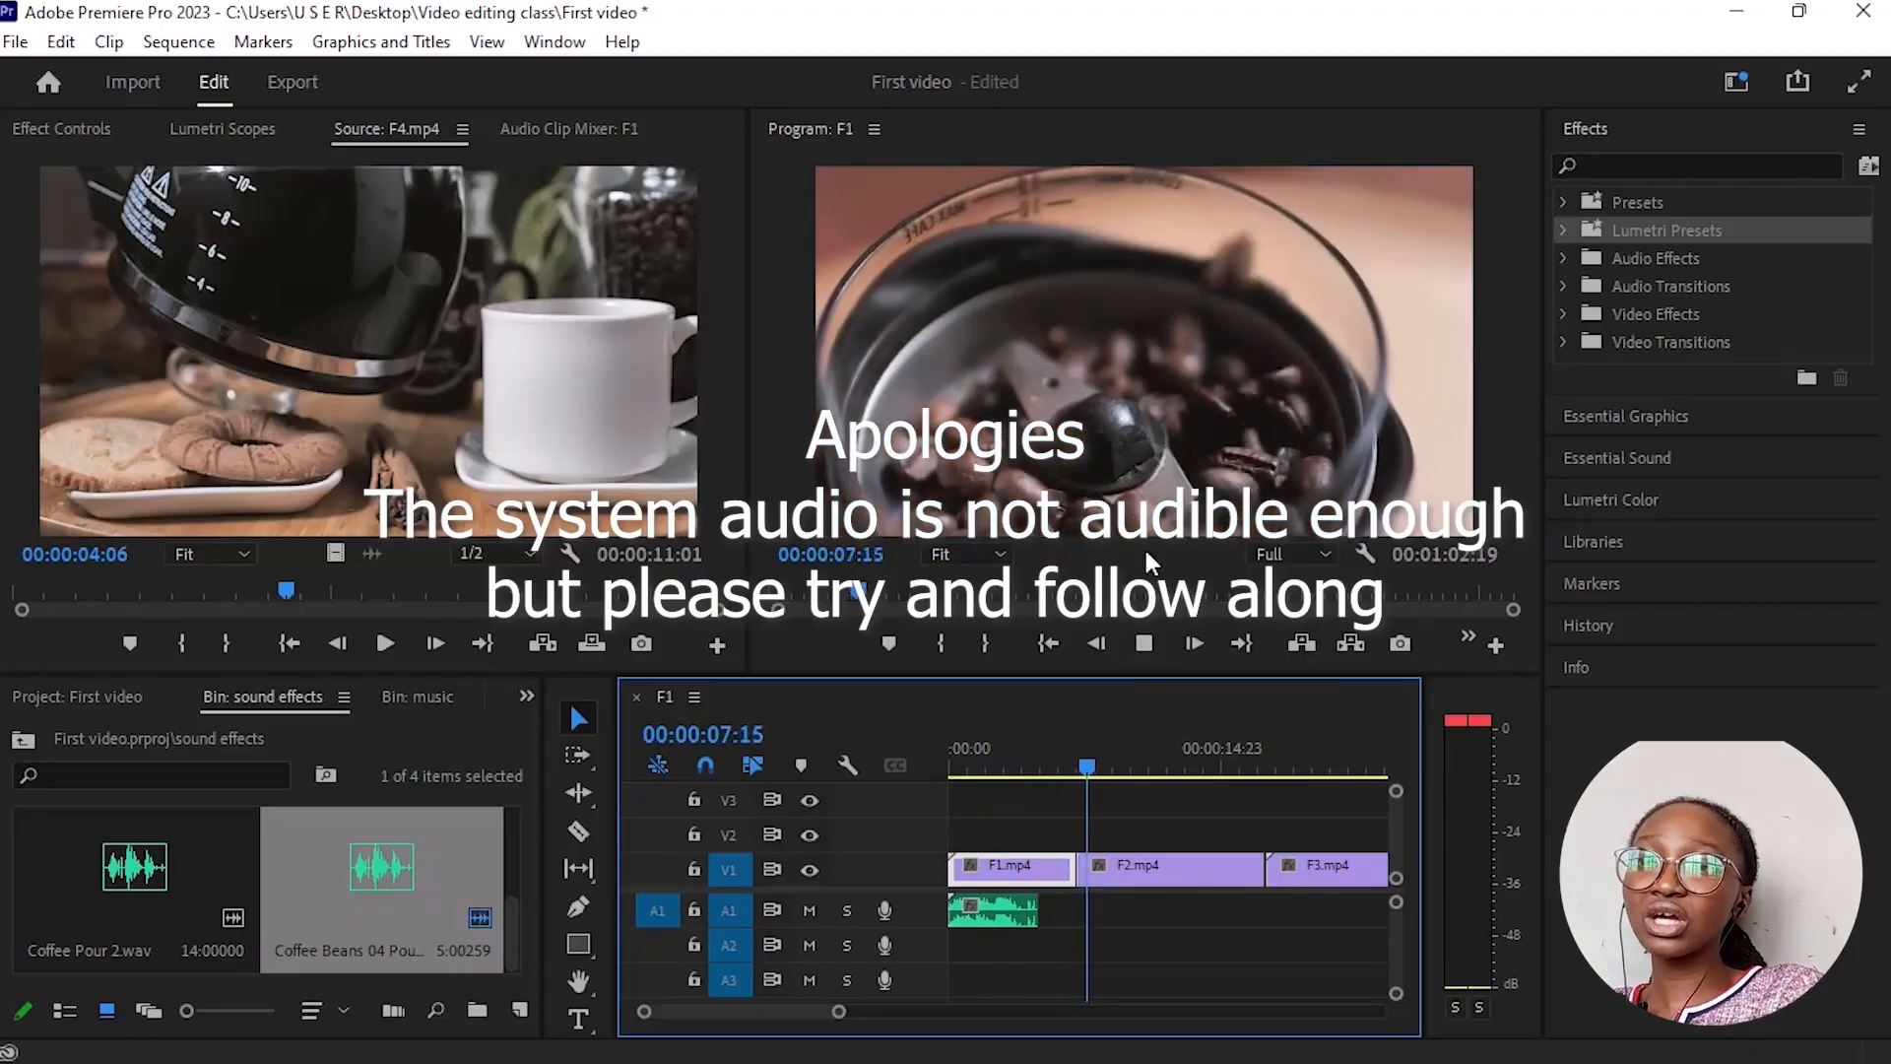
pyautogui.click(1067, 777)
pyautogui.moveTo(1067, 777); pyautogui.dragTo(1011, 857)
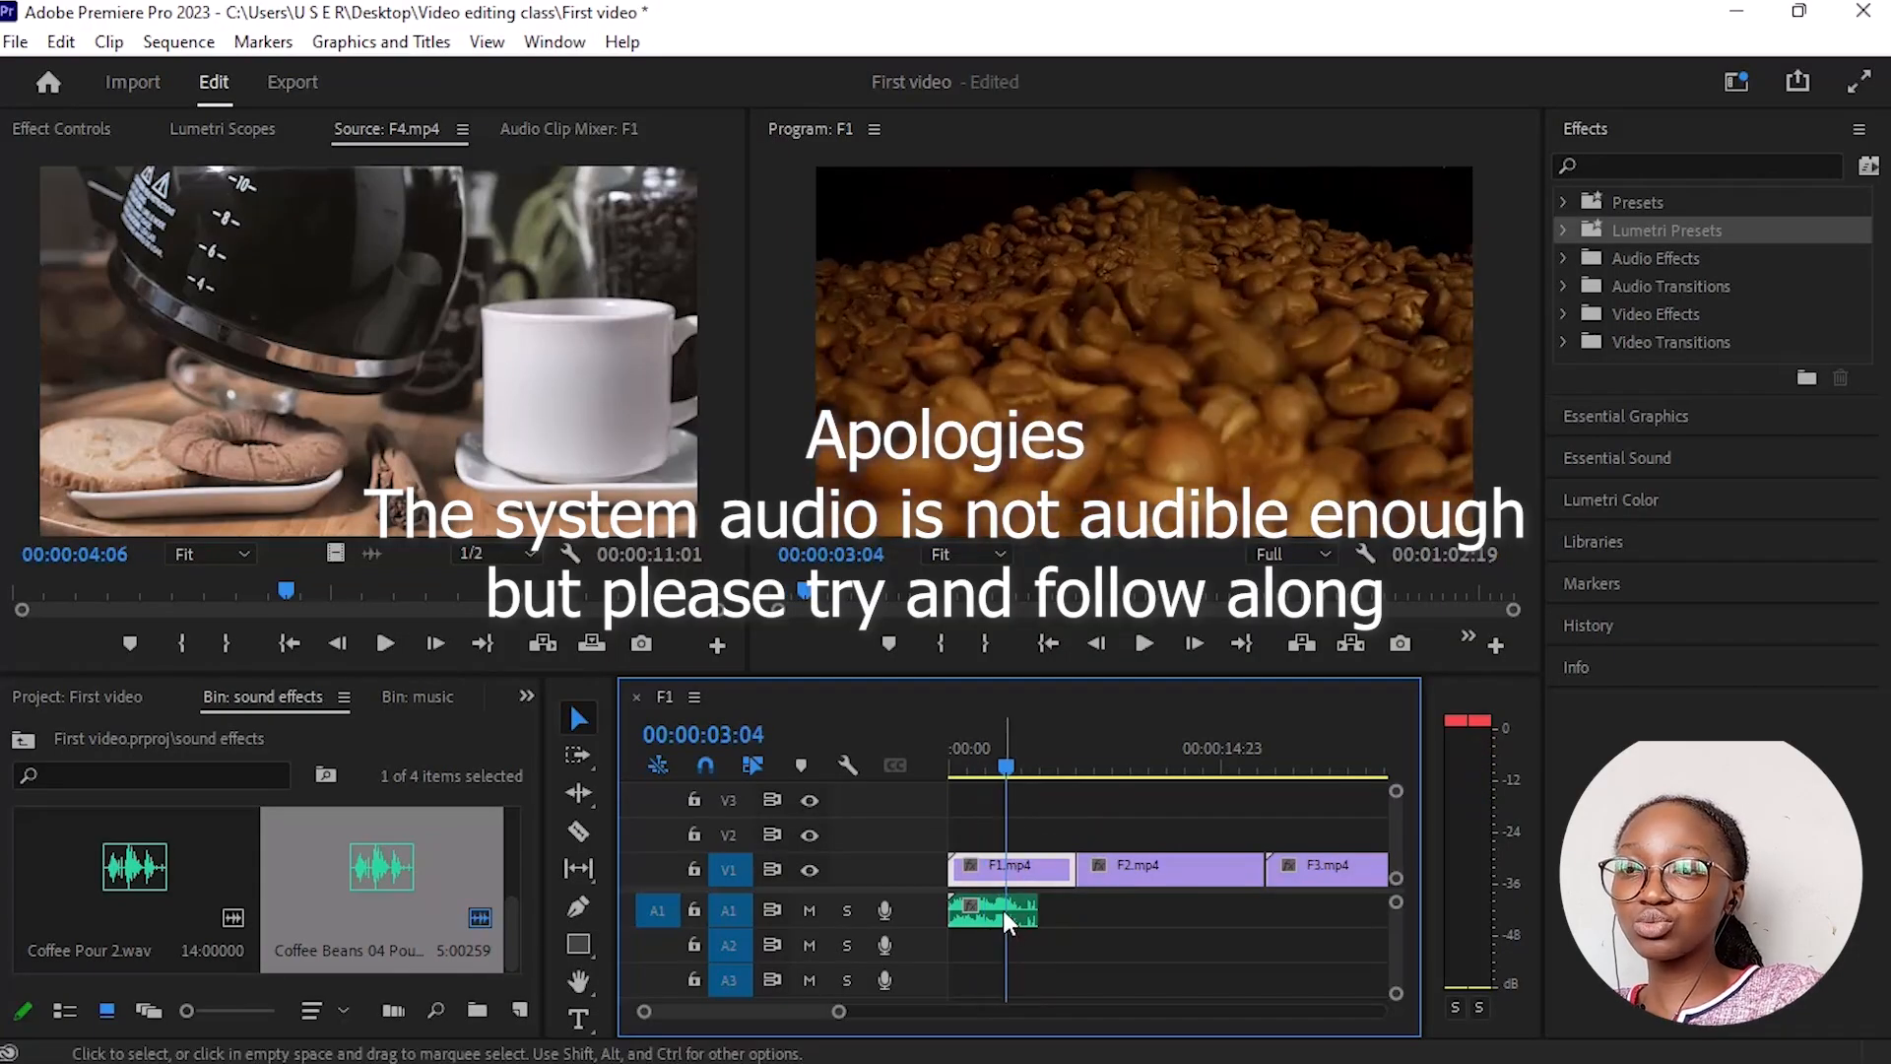
# Step: Place a second copy of the Coffee Beans 04 sound directly after the first on A1 and play across the join
pyautogui.click(1002, 908)
pyautogui.moveTo(372, 875); pyautogui.dragTo(1055, 902)
pyautogui.press('space')
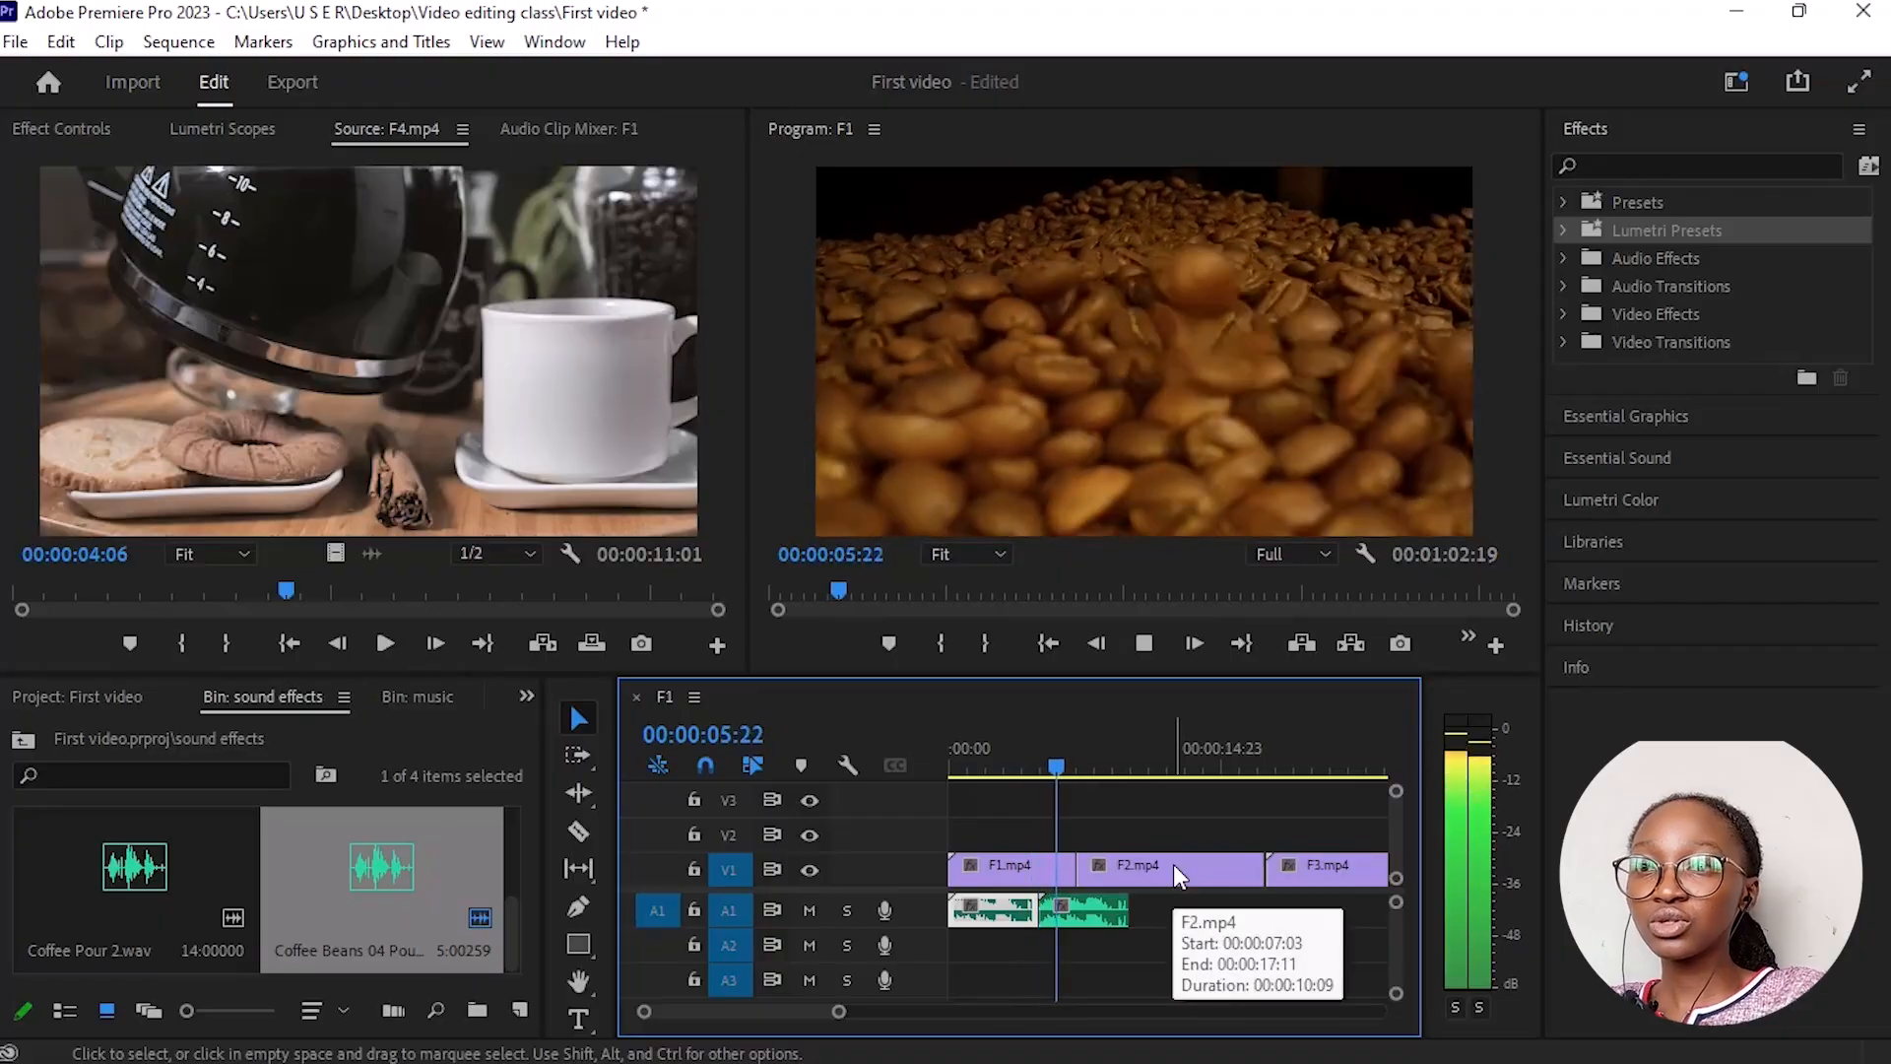
pyautogui.press('space')
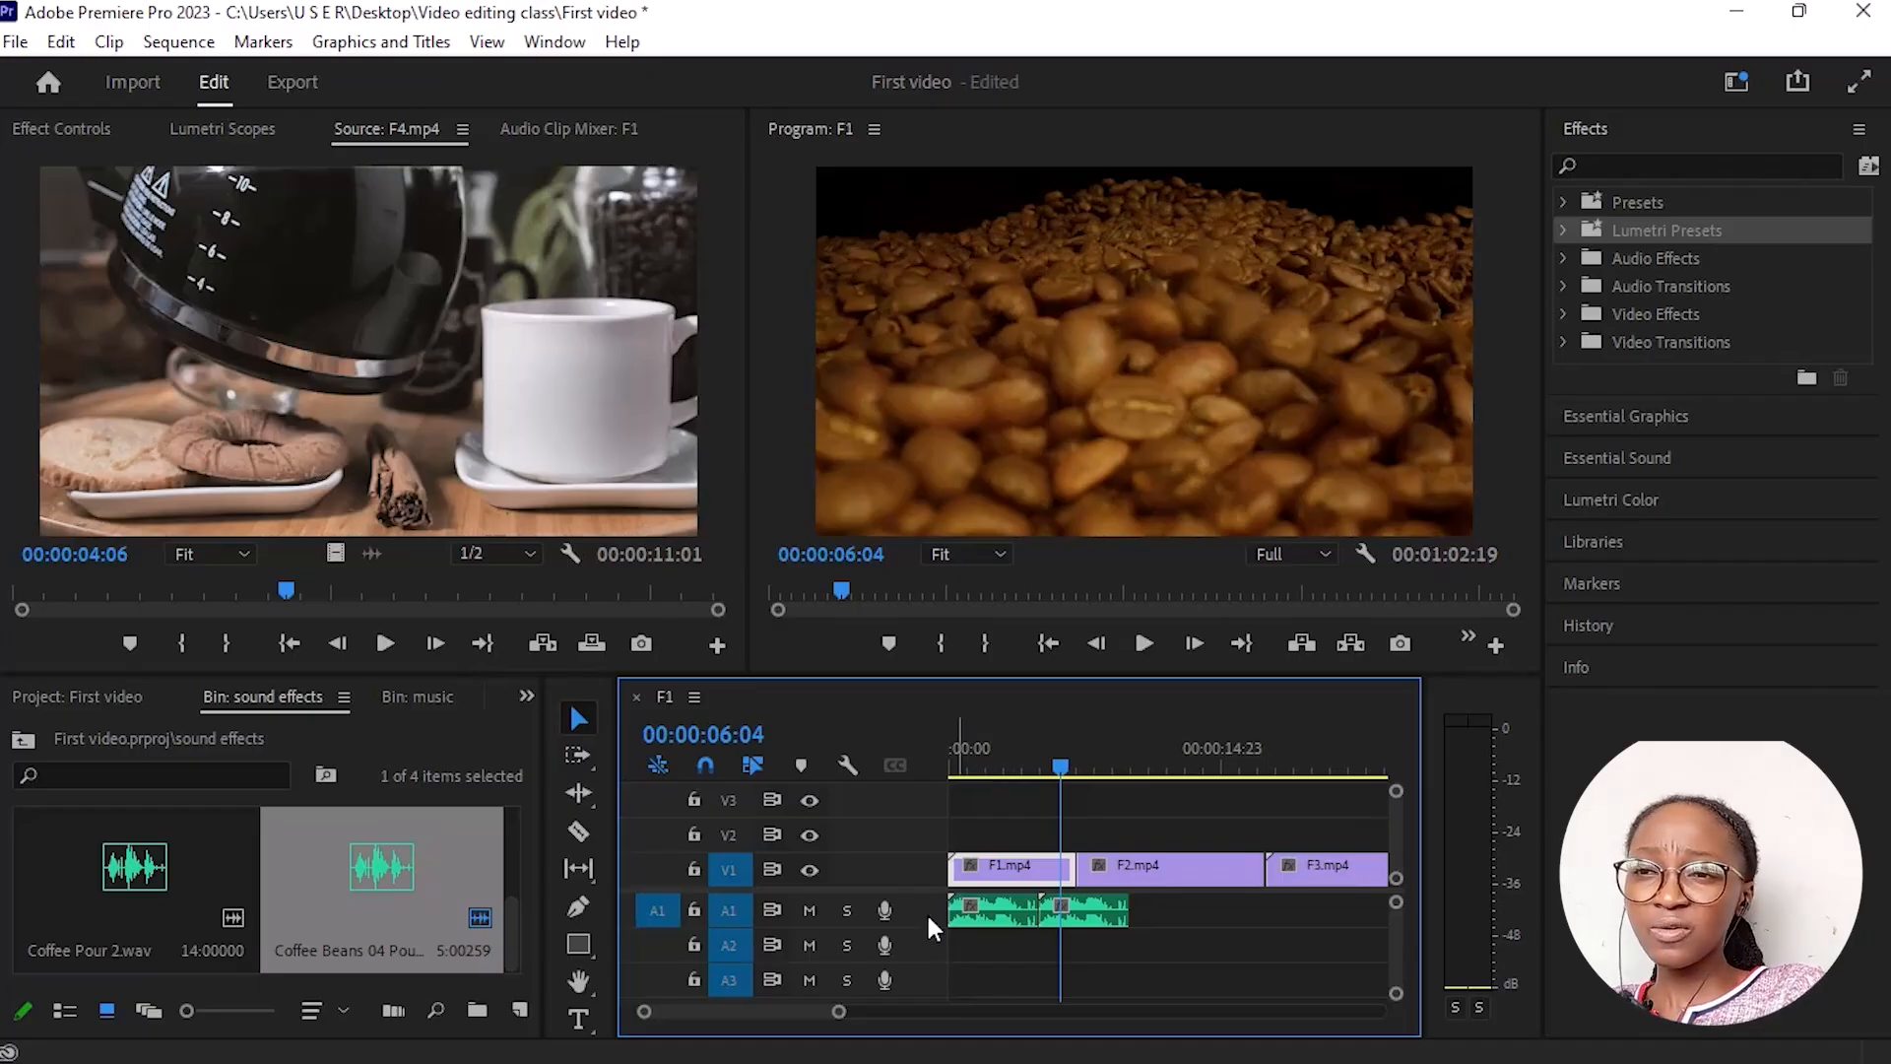
# Step: Replay the join between the two Coffee Beans 04 clips to find where the first one fades out
pyautogui.moveTo(837, 1020); pyautogui.dragTo(789, 1020)
pyautogui.moveTo(1161, 764); pyautogui.dragTo(1067, 830)
pyautogui.press('space')
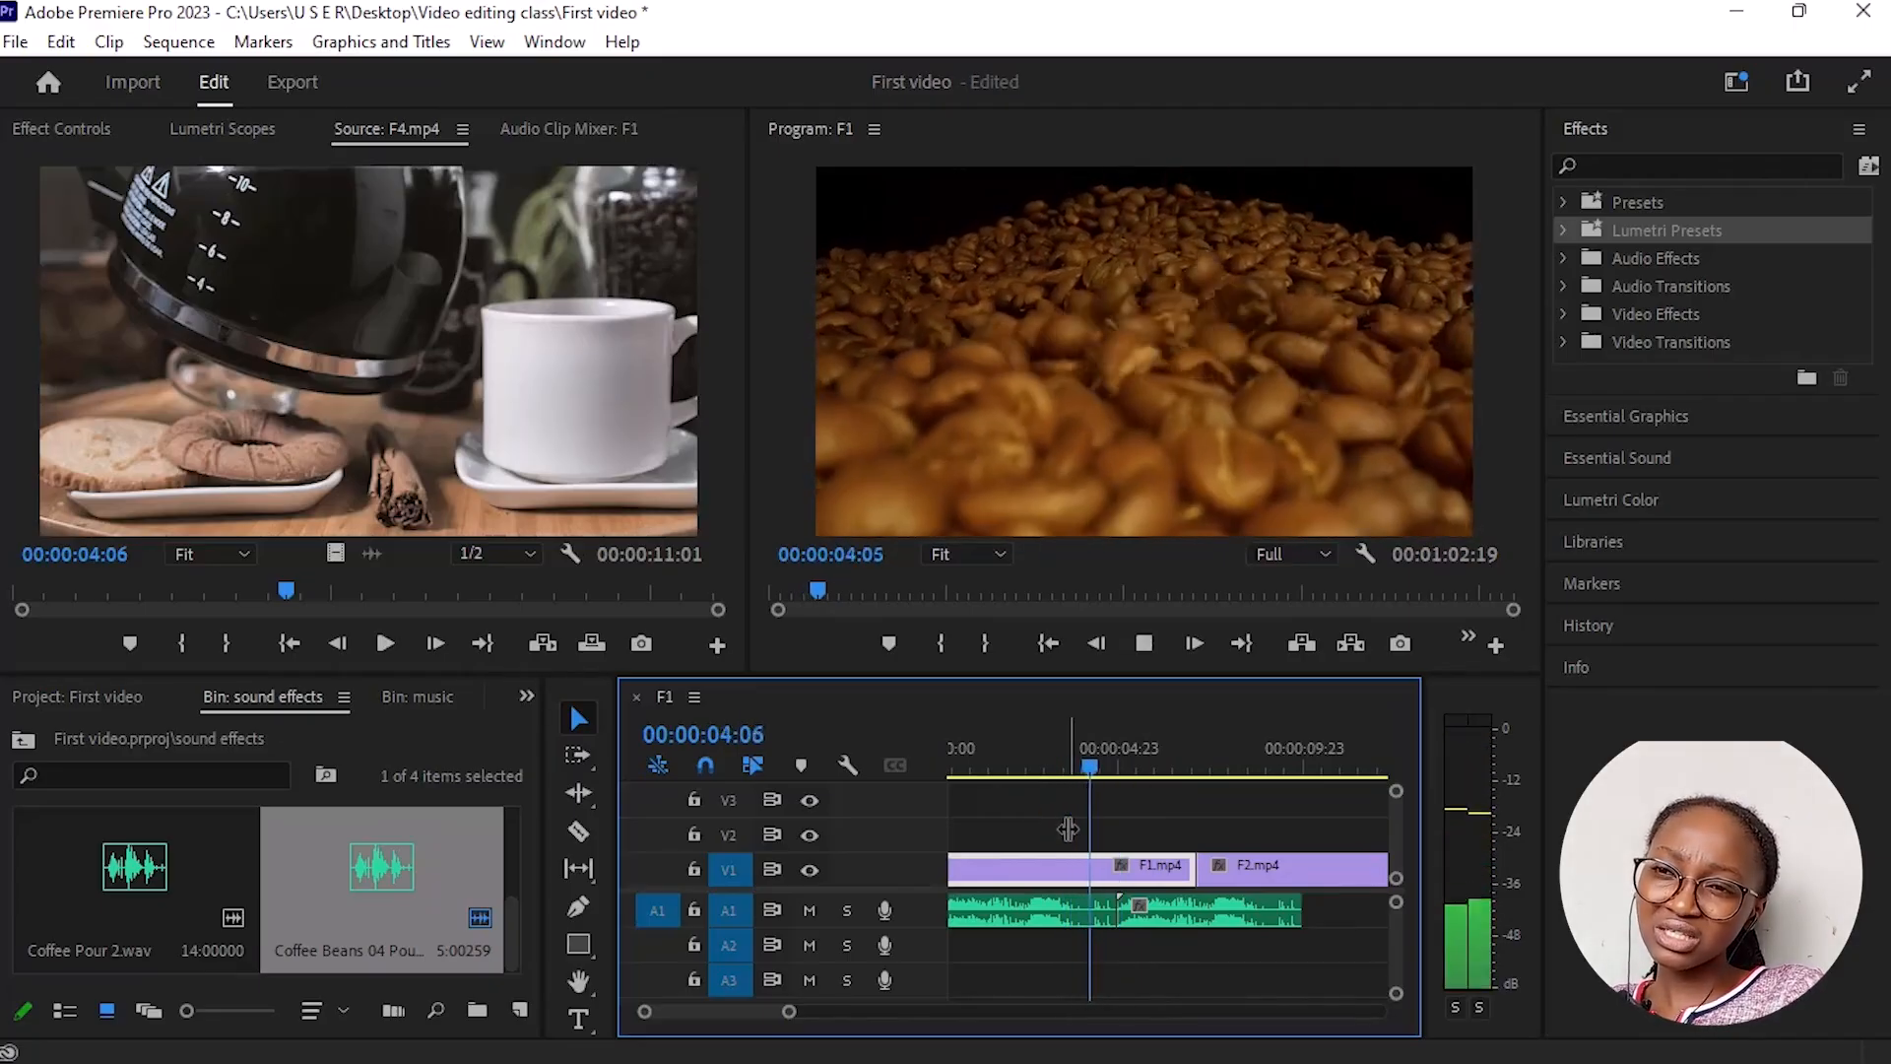
pyautogui.press('space')
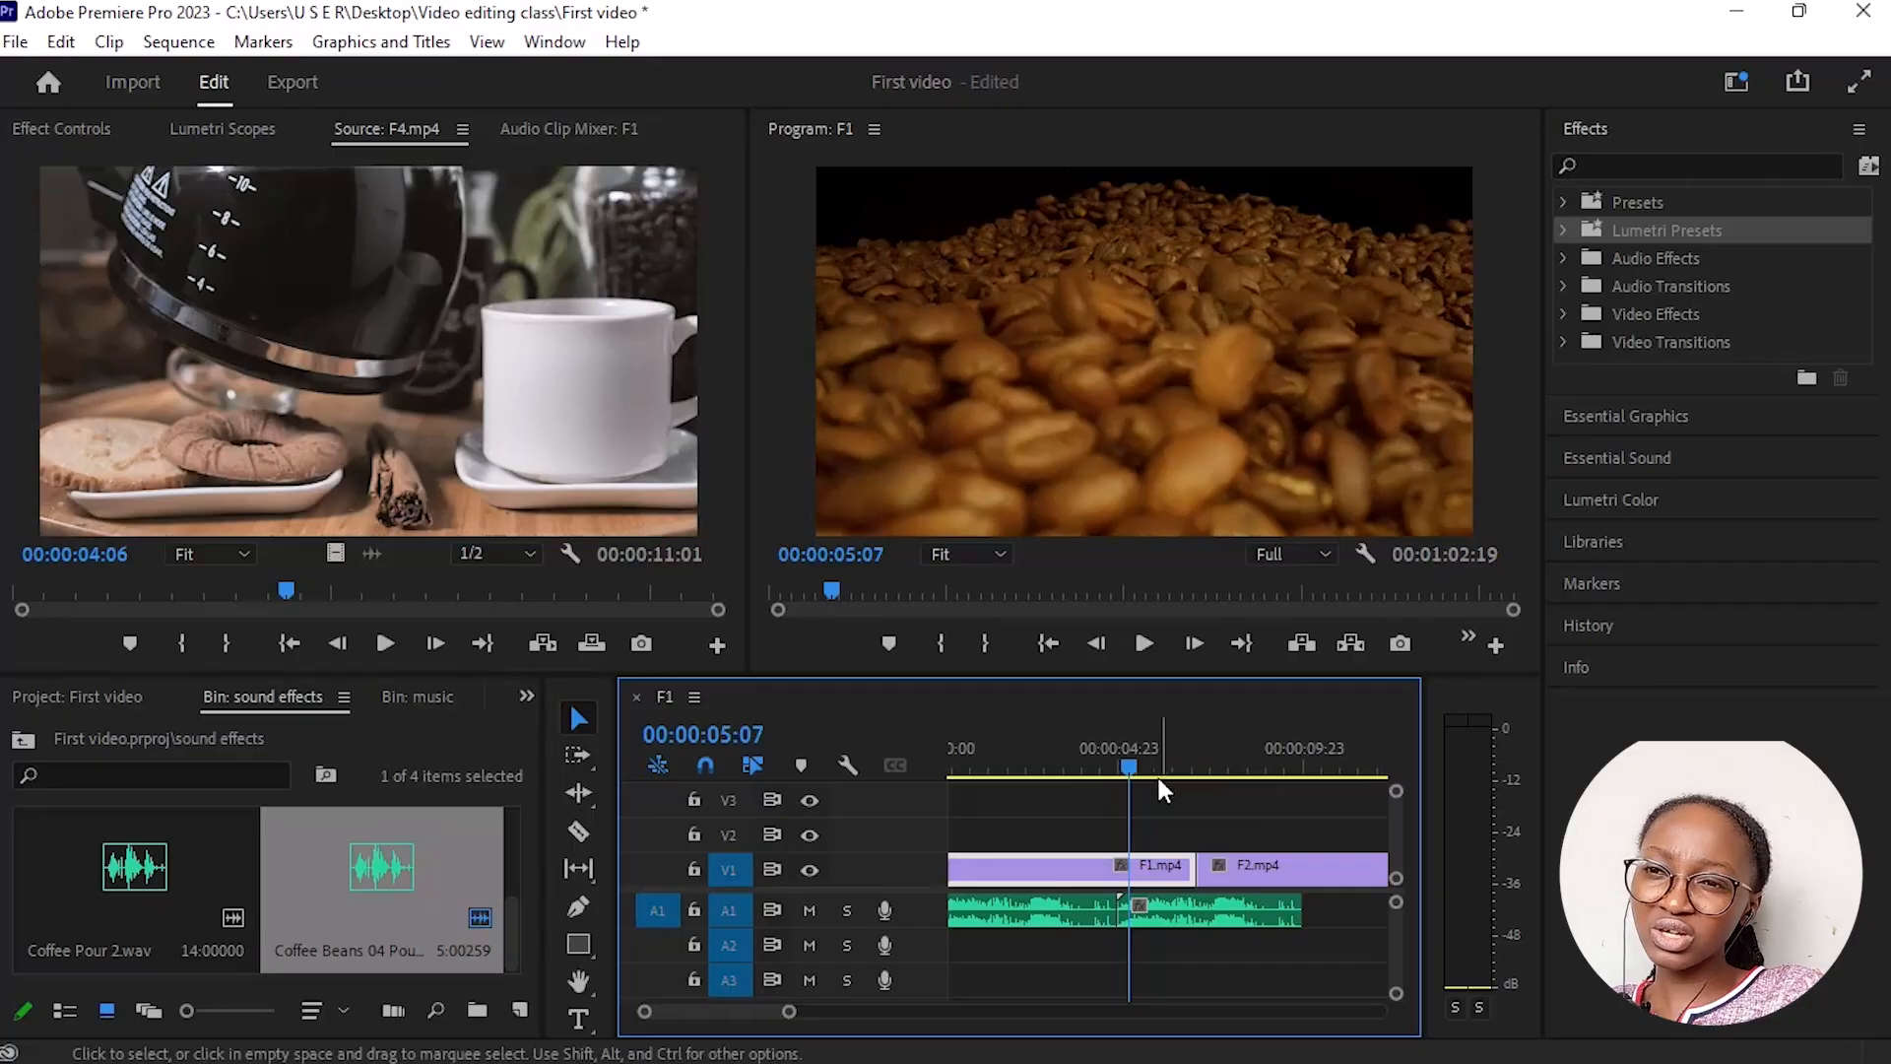
pyautogui.moveTo(1131, 767); pyautogui.dragTo(1062, 860)
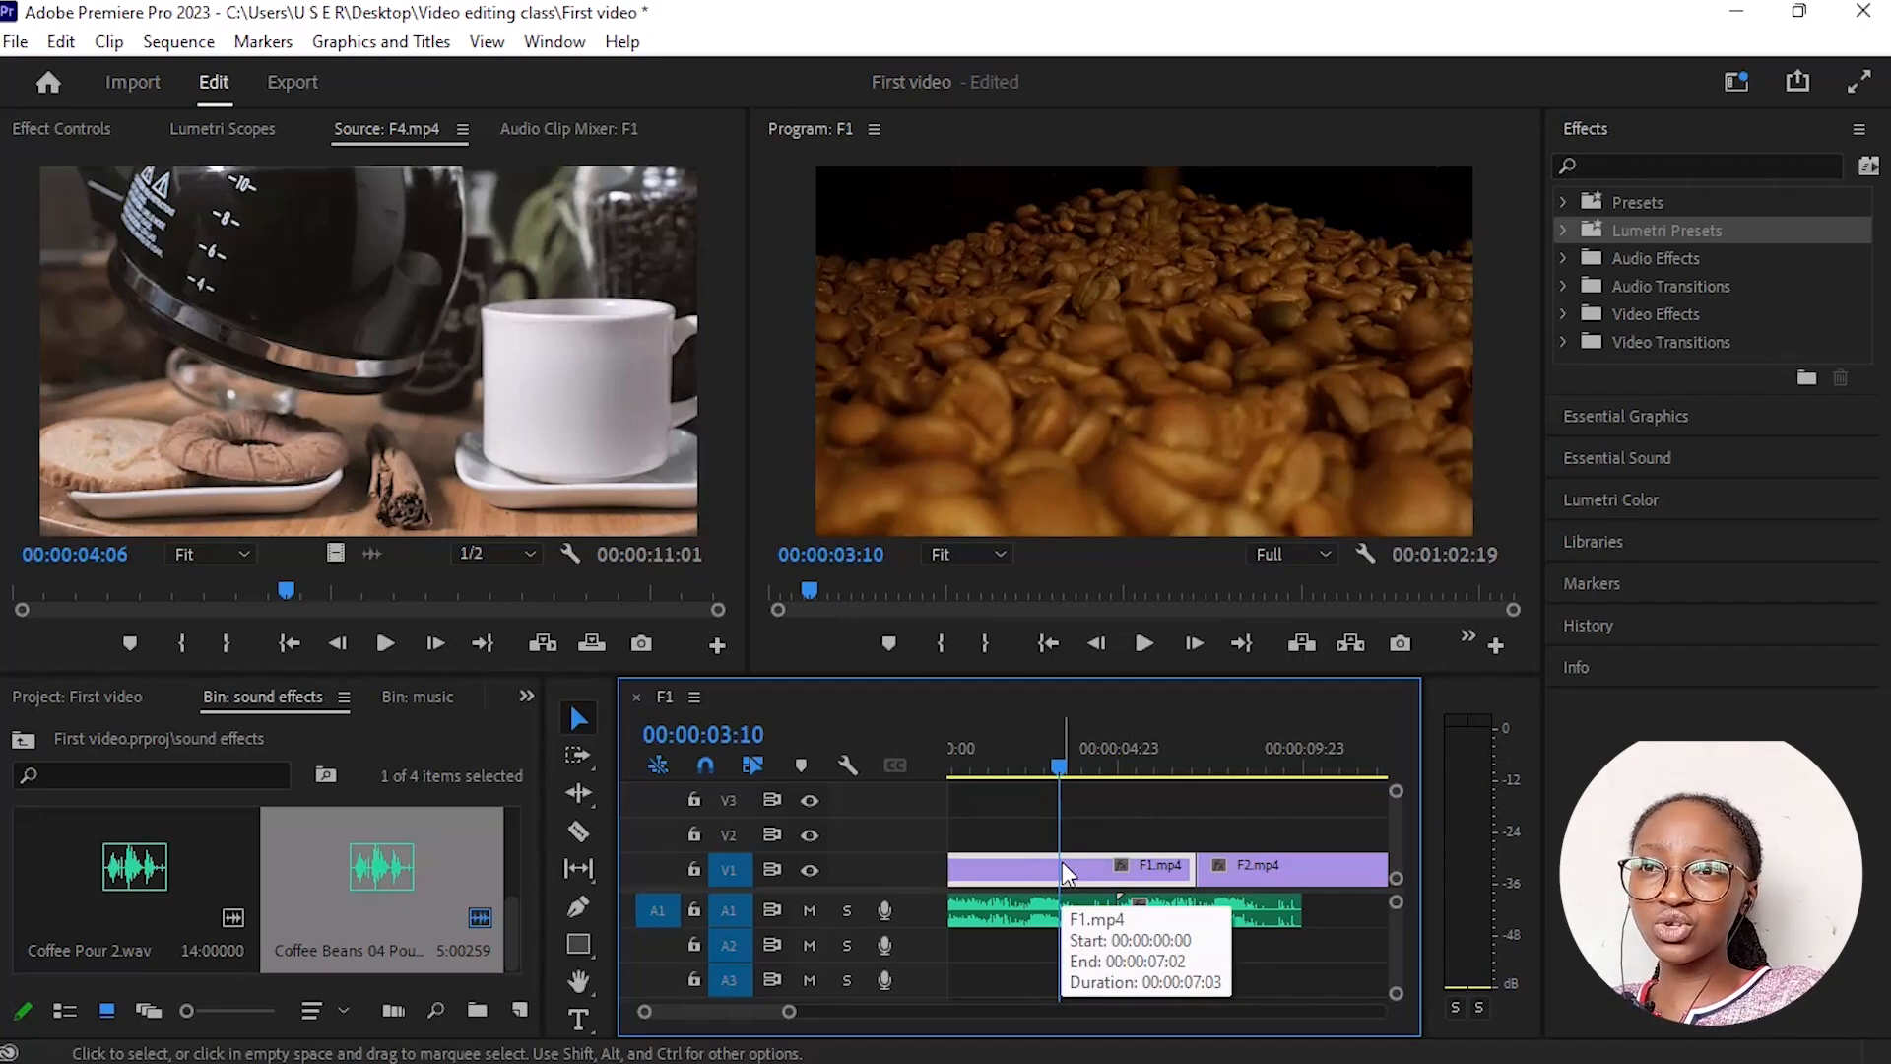
pyautogui.press('space')
pyautogui.press('space')
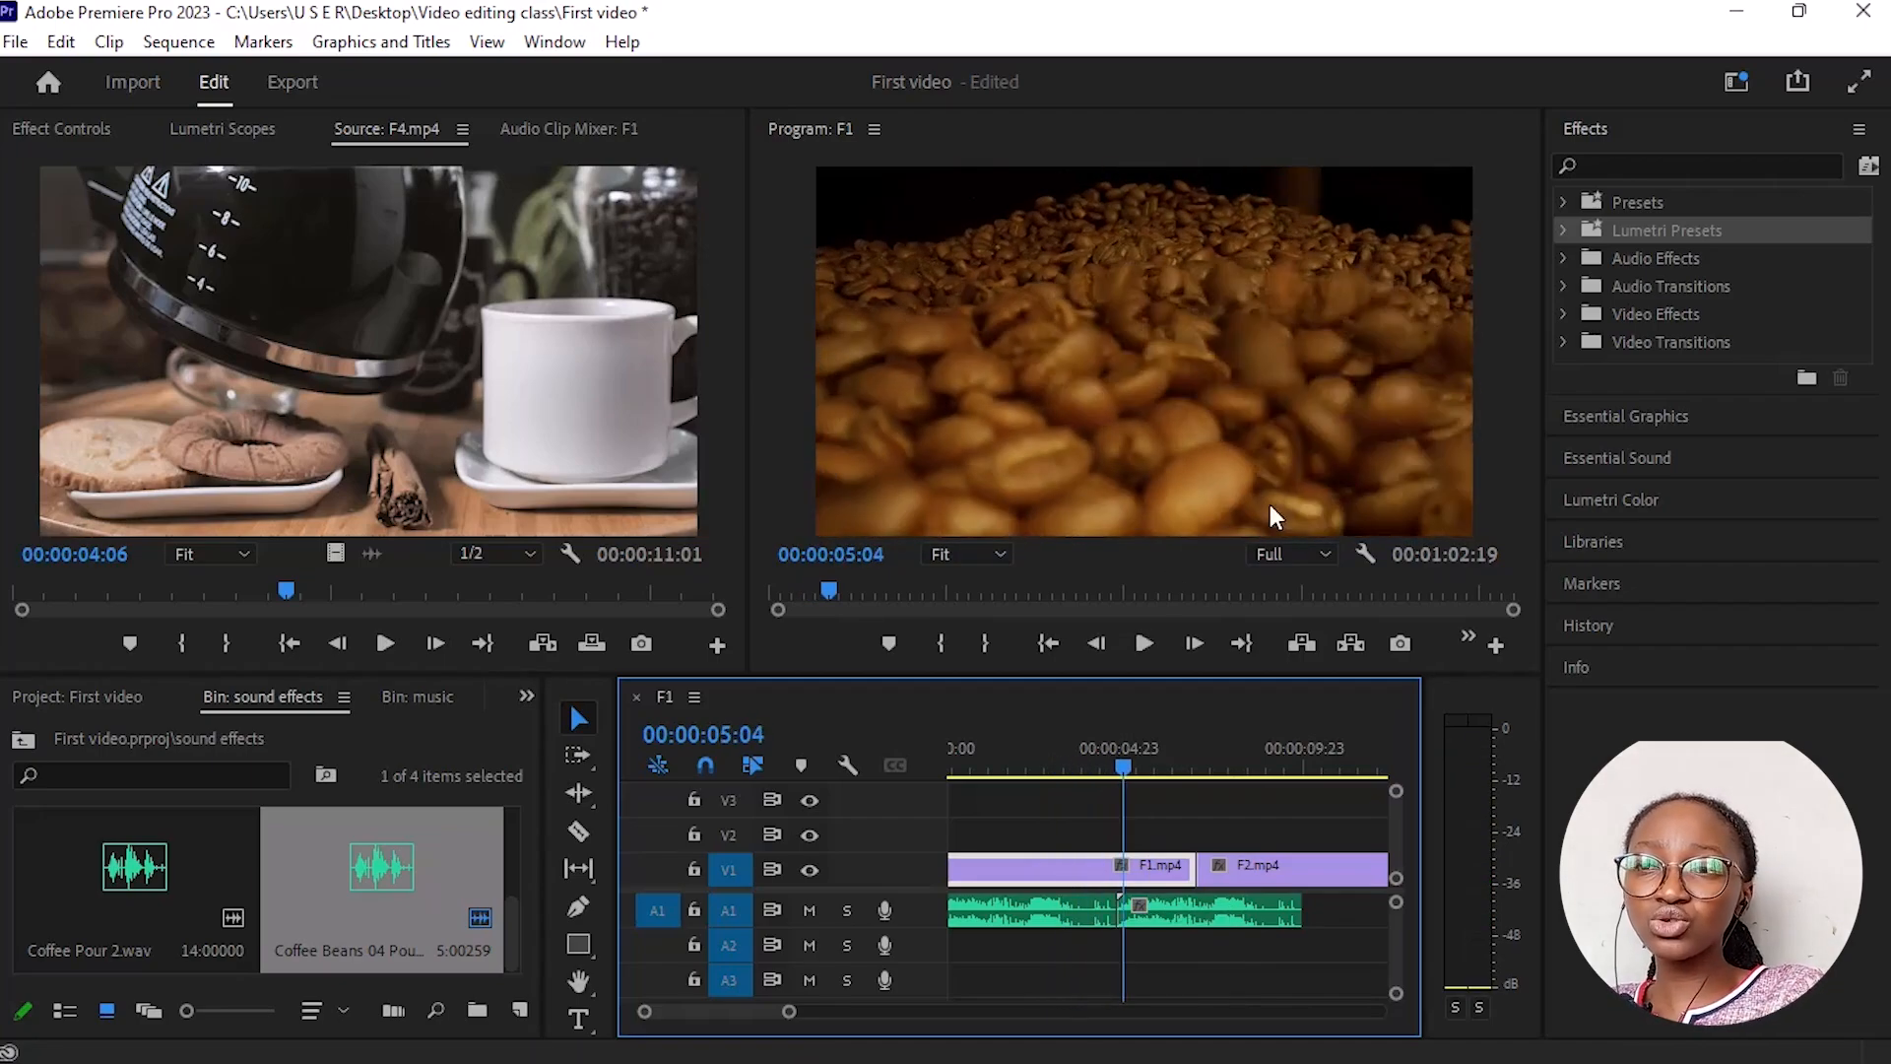
# Step: Split the first Coffee Beans 04 clip on A1 at 00:00:03:15 and delete the piece after the cut
pyautogui.moveTo(1121, 765); pyautogui.dragTo(1073, 849)
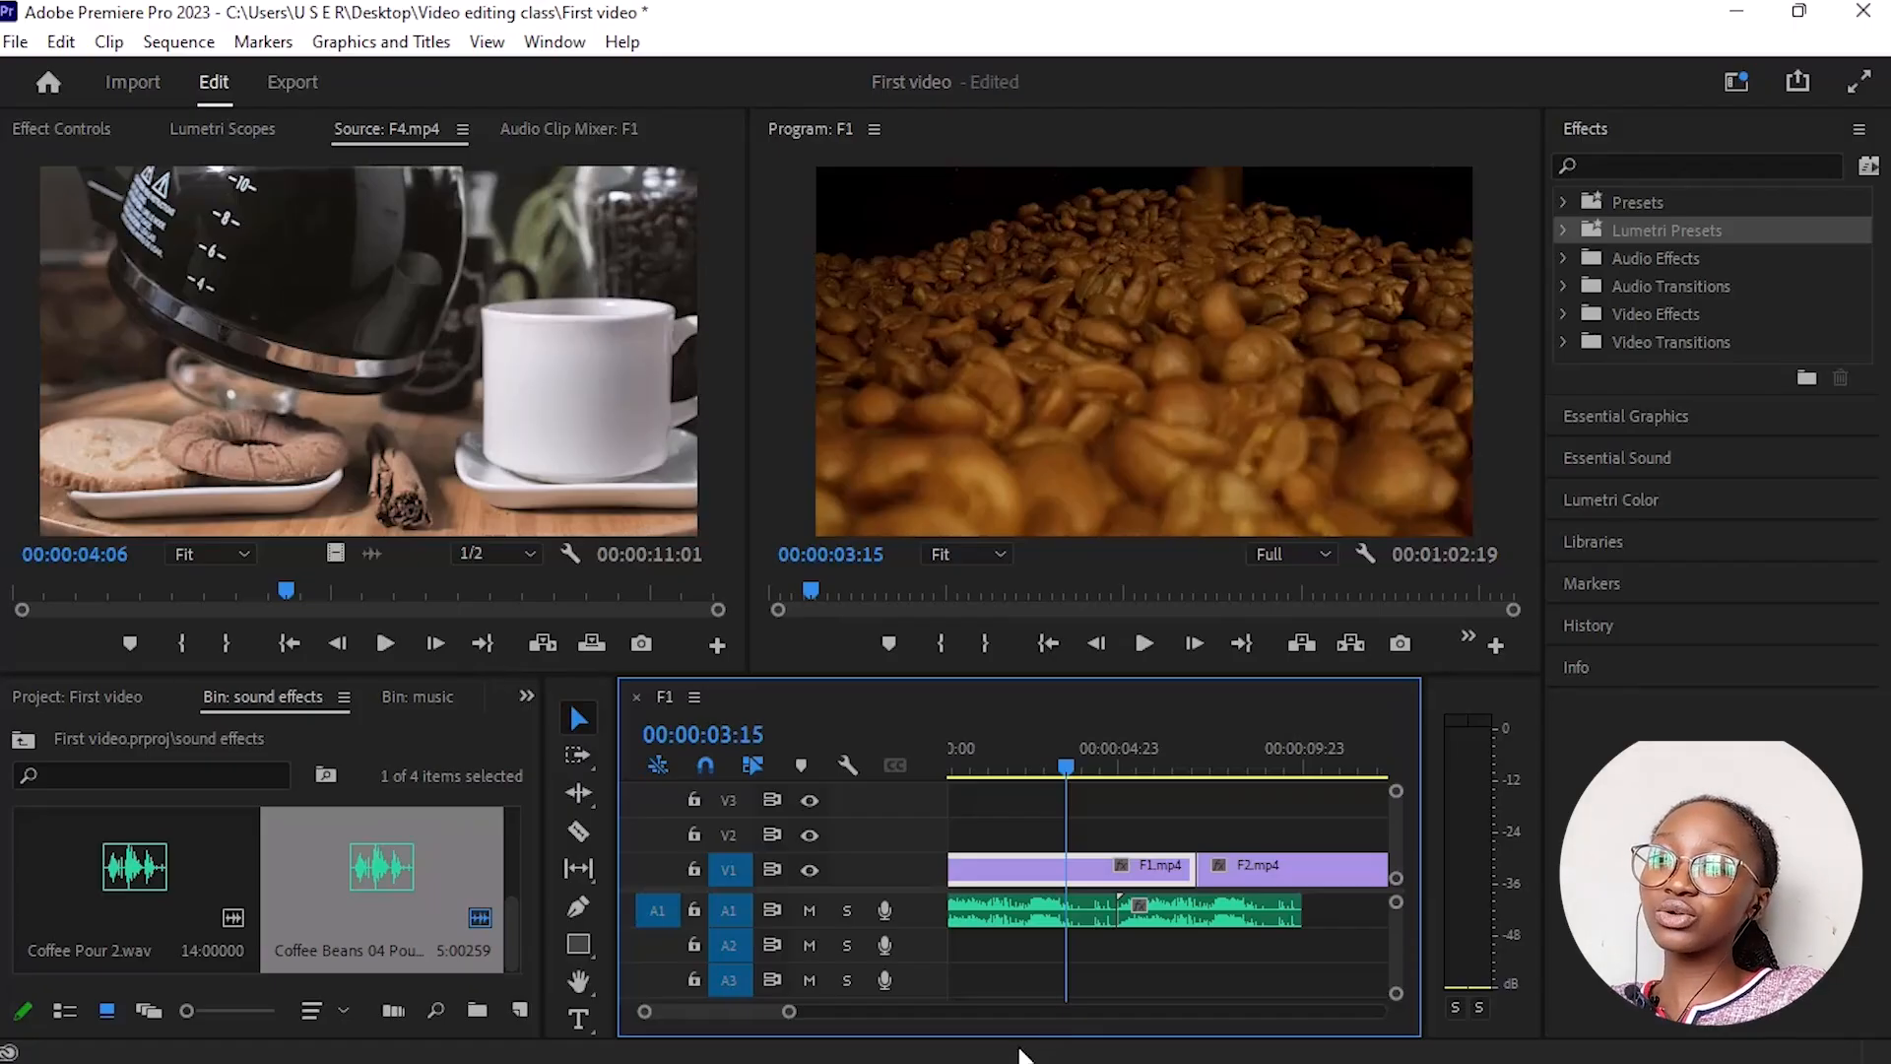
pyautogui.moveTo(1026, 1051)
pyautogui.press('c')
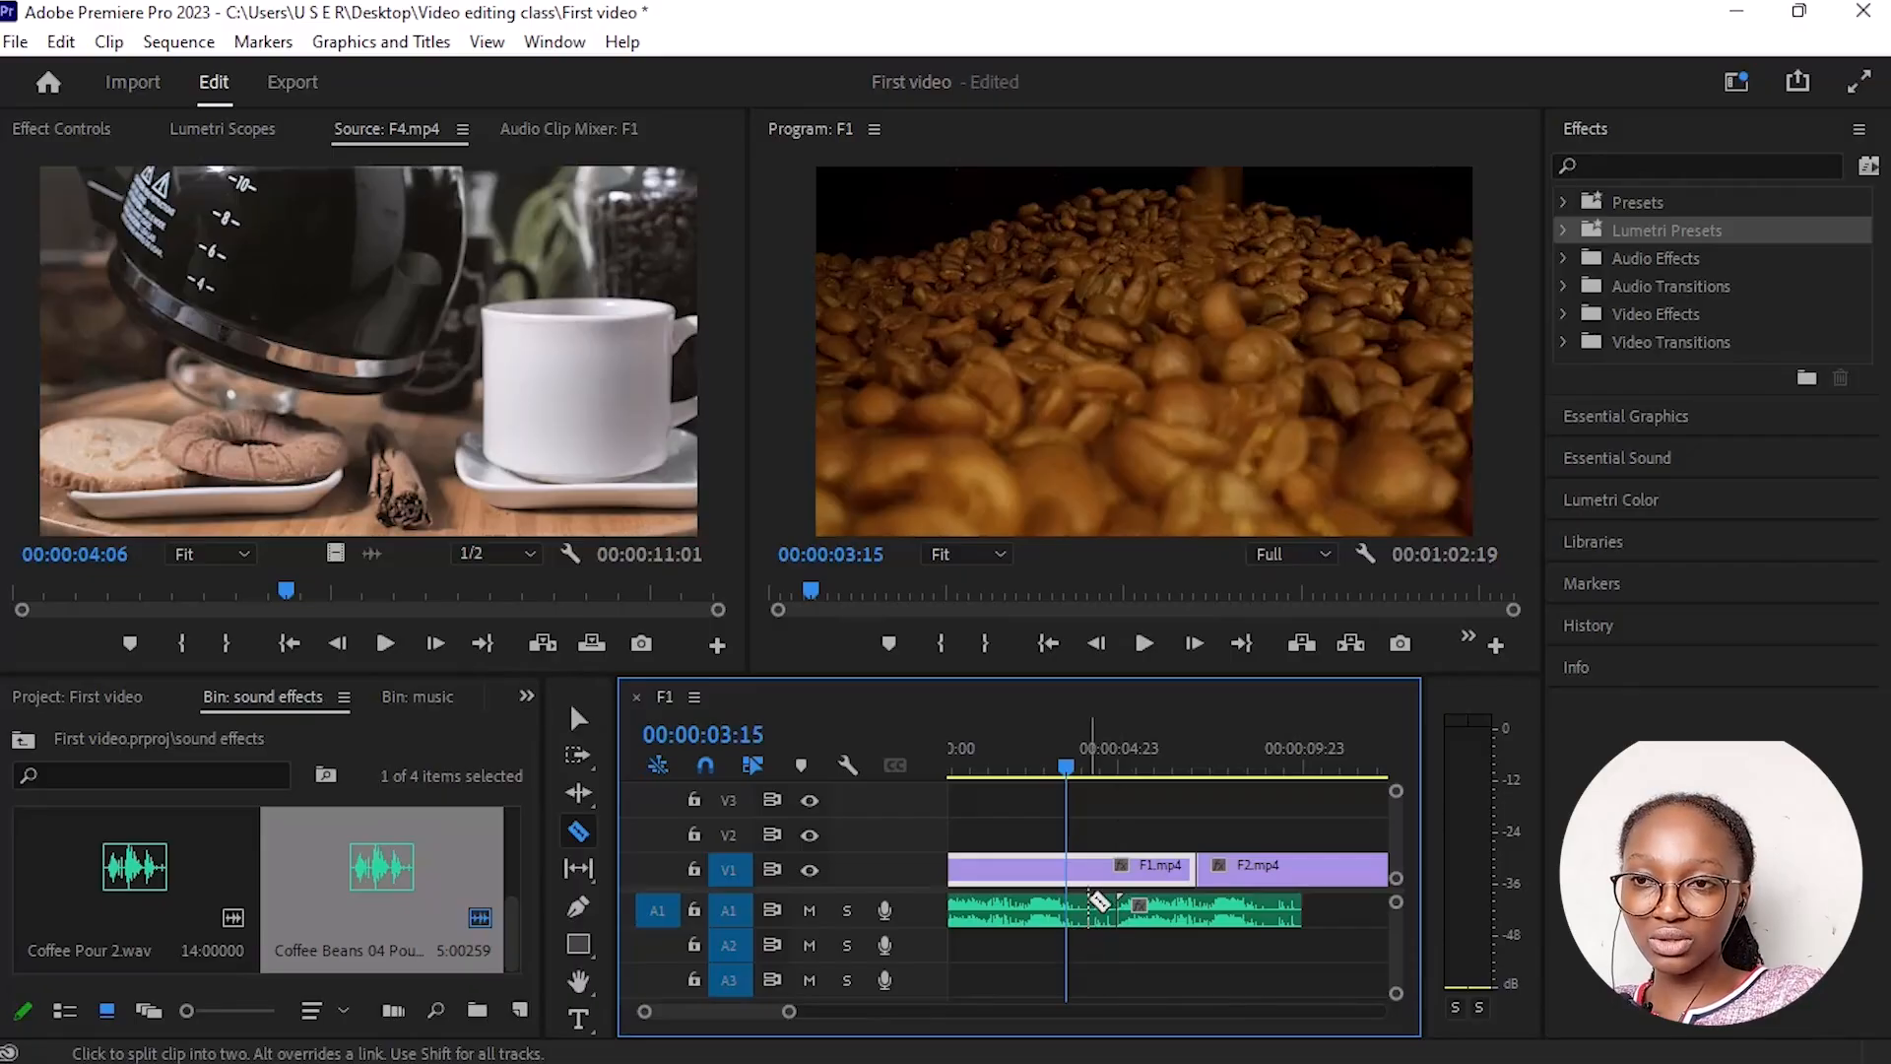
pyautogui.click(1073, 914)
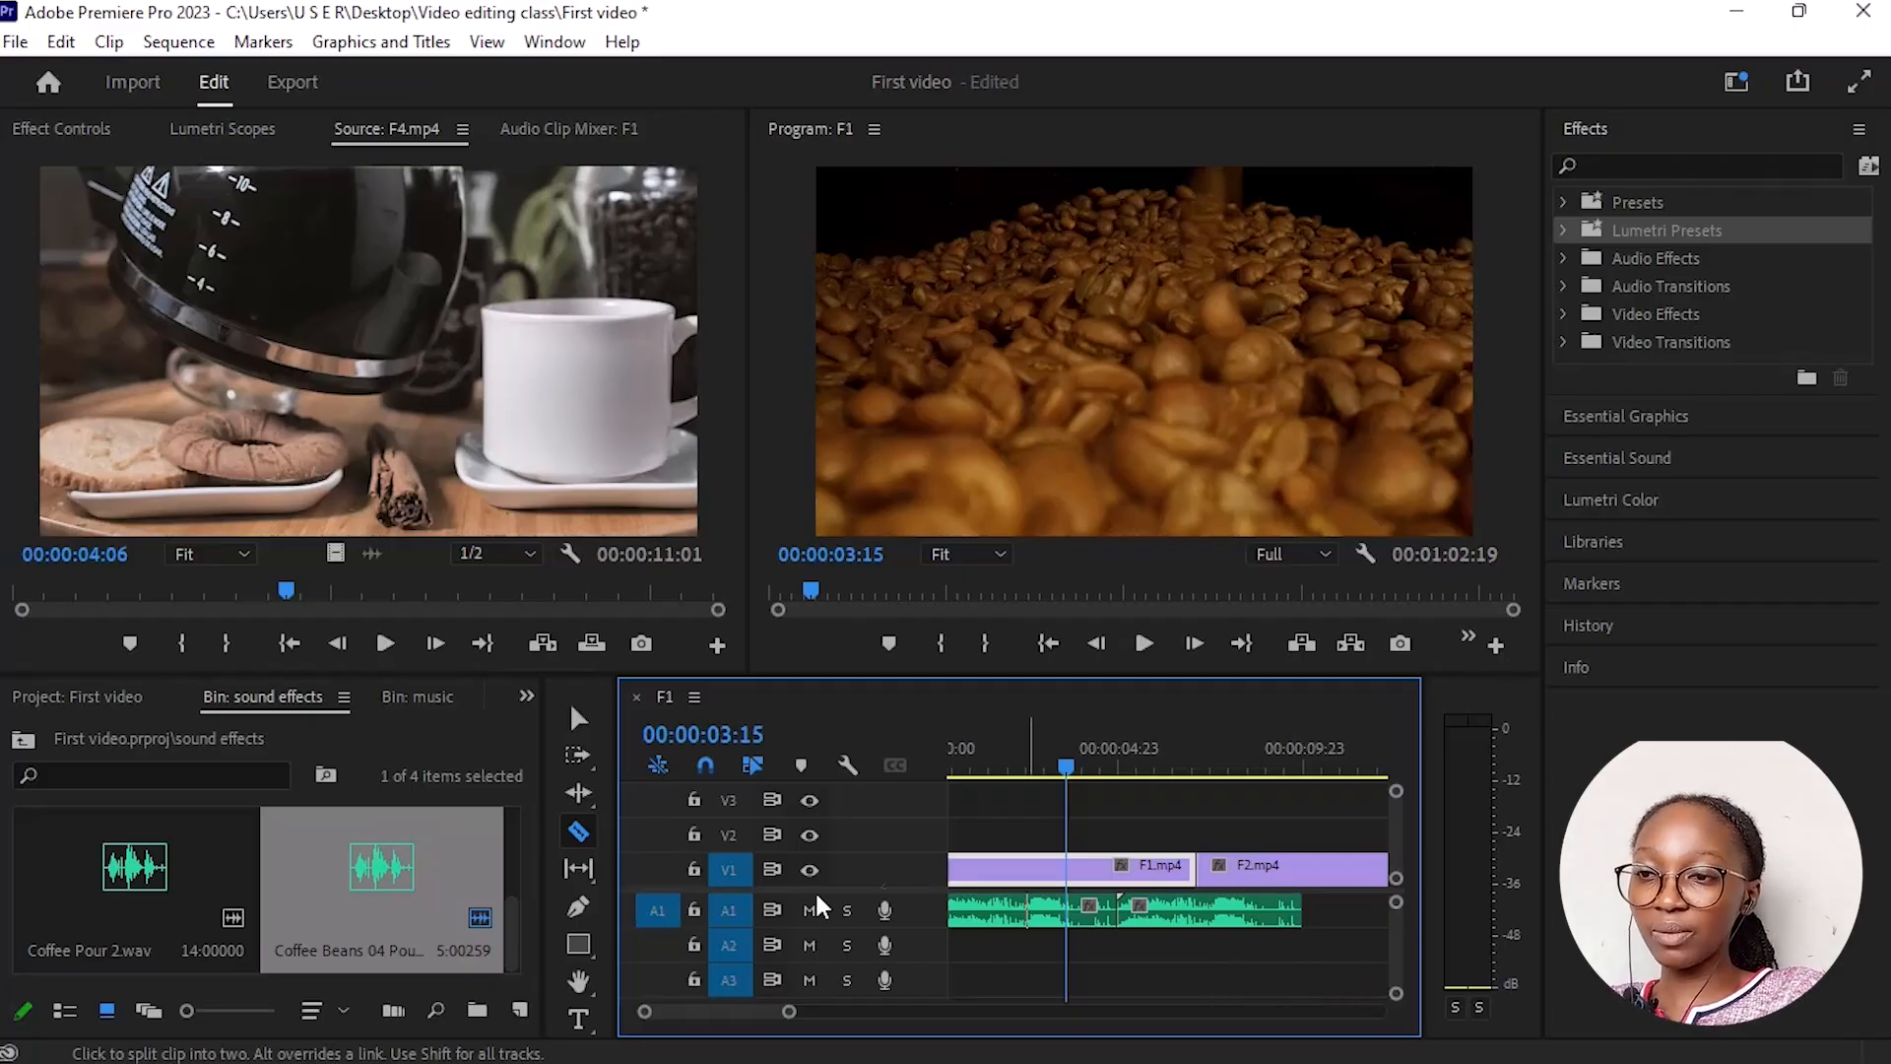
pyautogui.press('v')
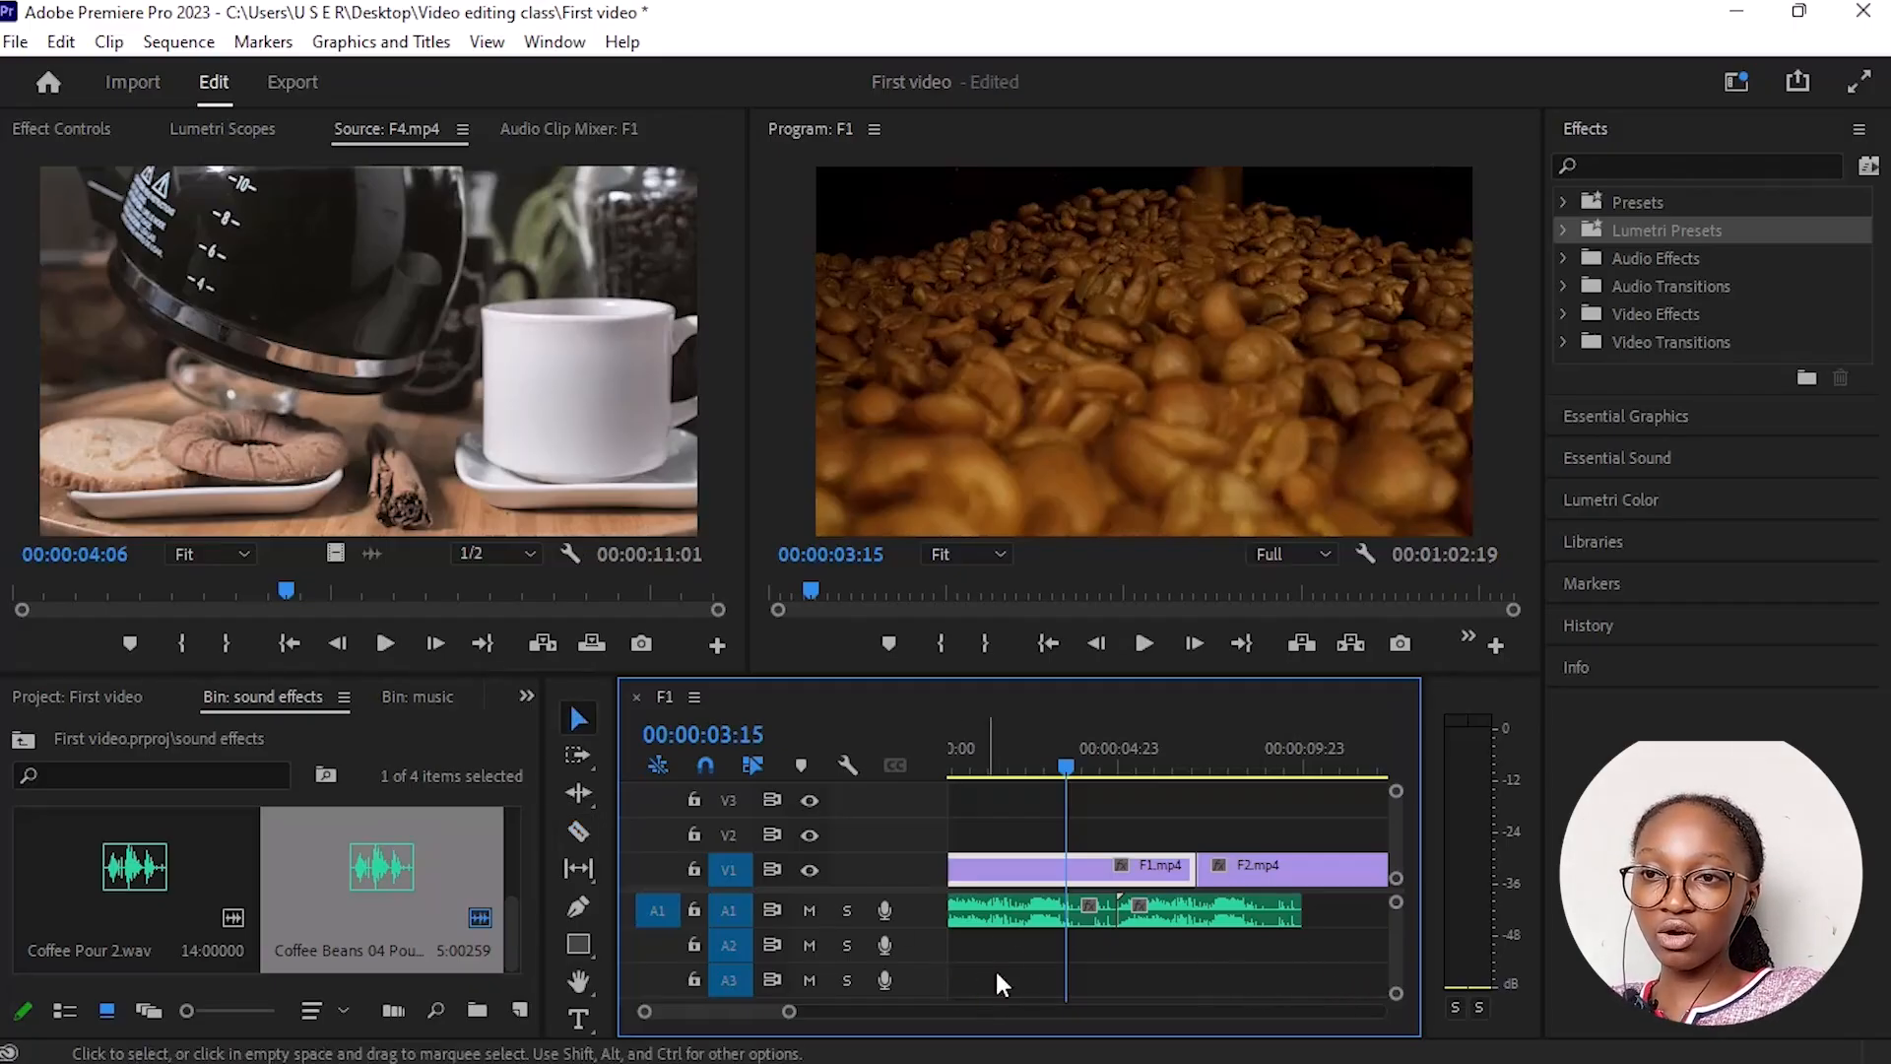
pyautogui.click(1102, 910)
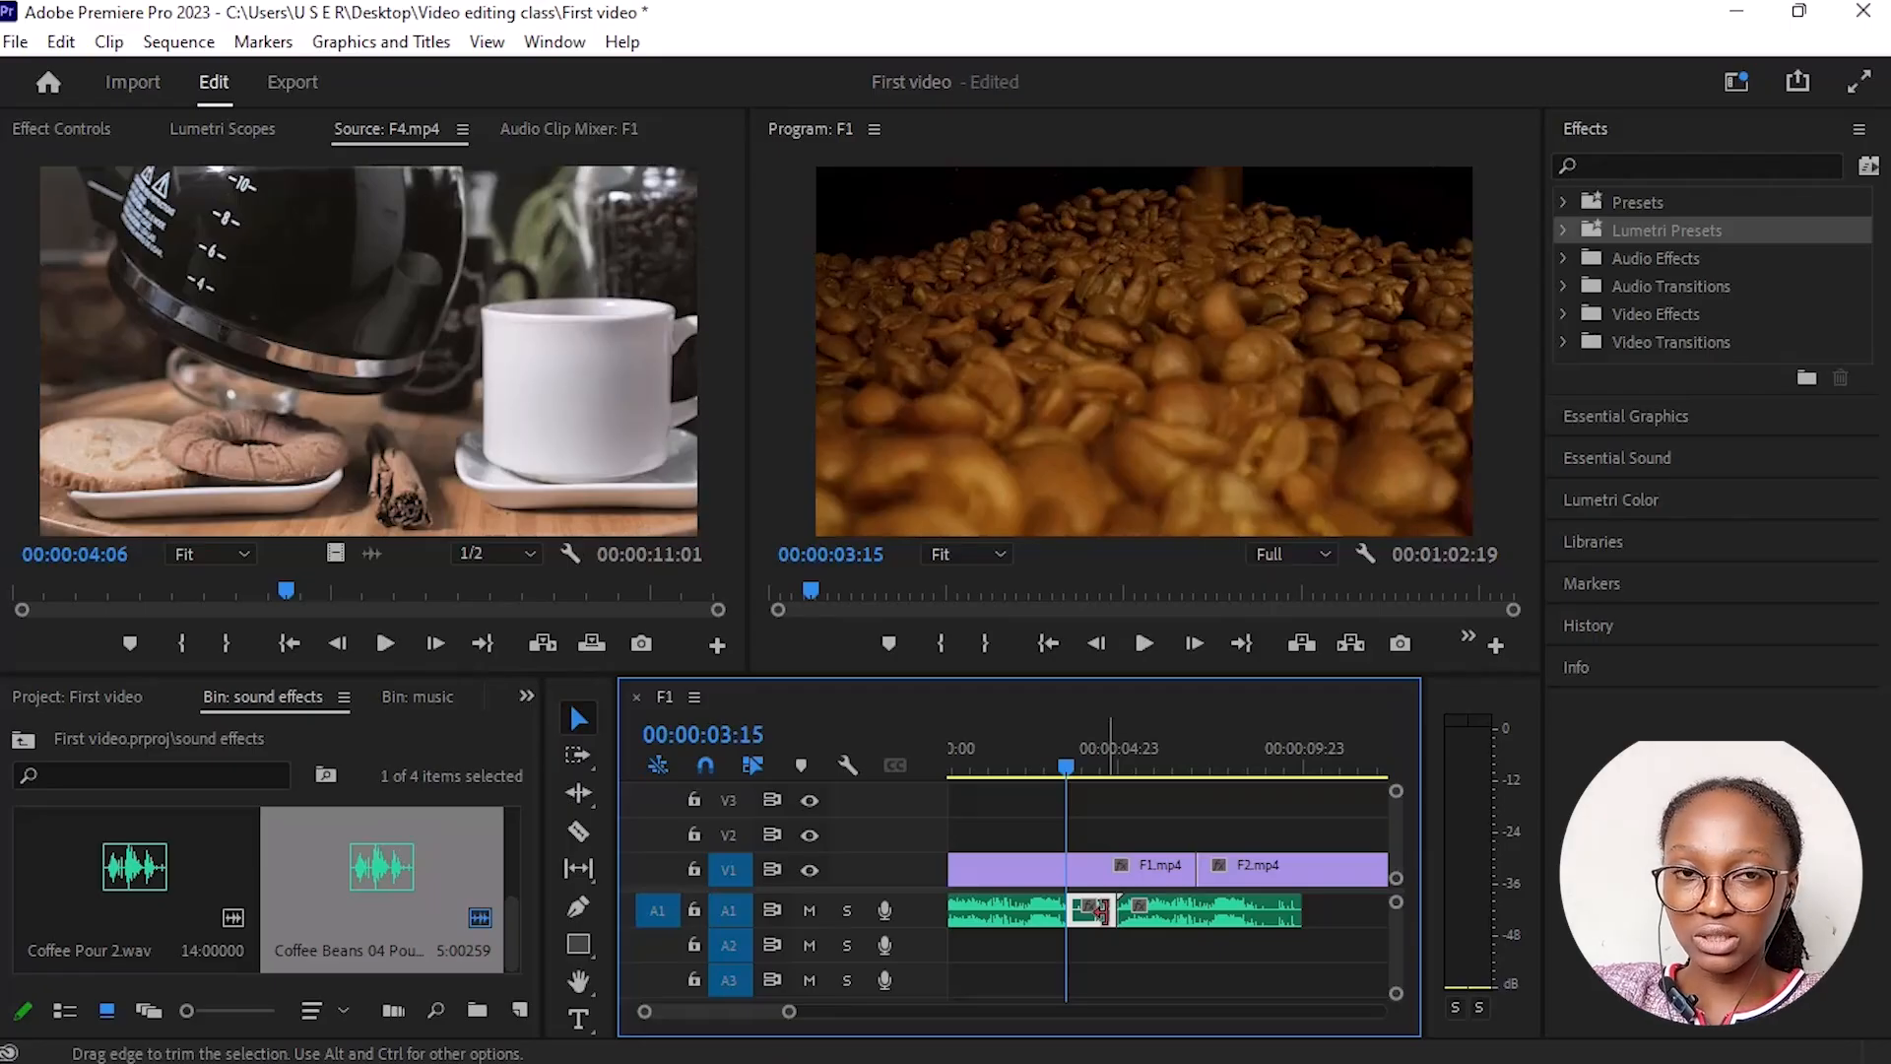
pyautogui.press('Delete')
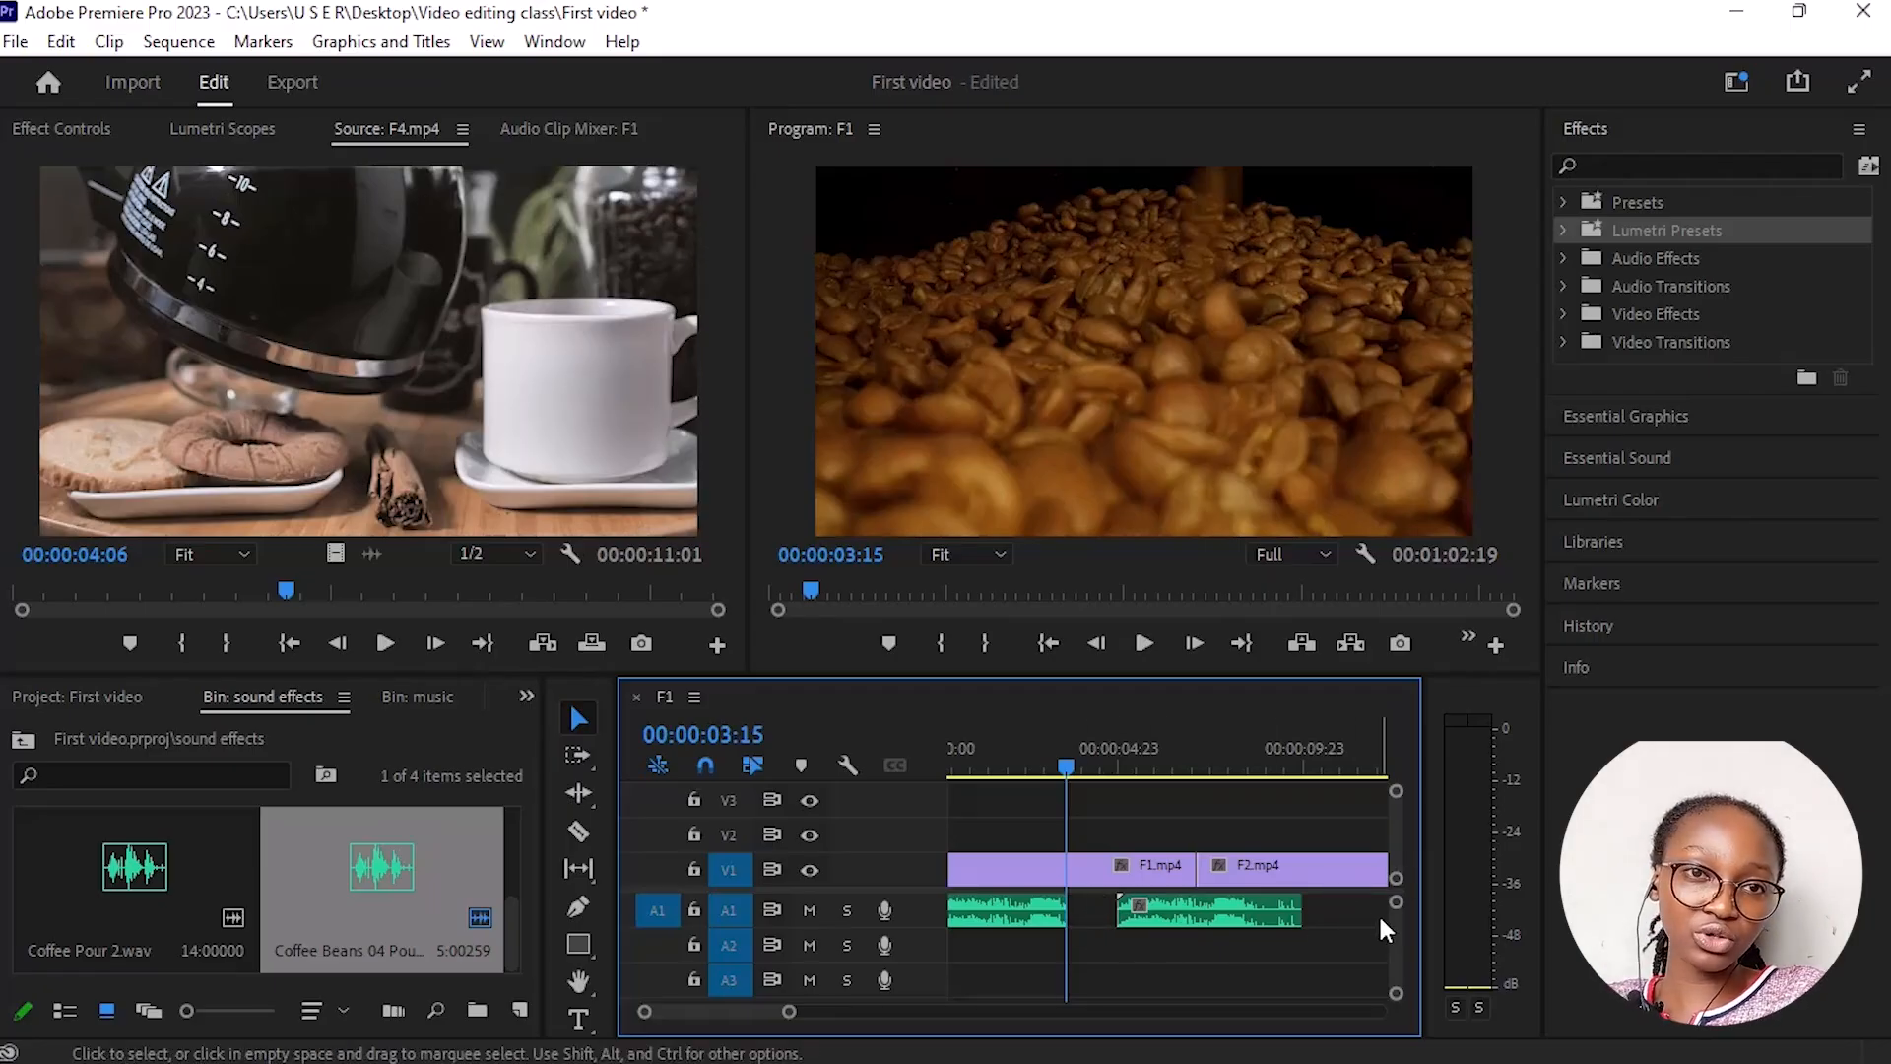
# Step: Move the second Coffee Beans 04 clip earlier on A1 so it meets the trimmed first clip at 00:00:03:15
pyautogui.click(1266, 910)
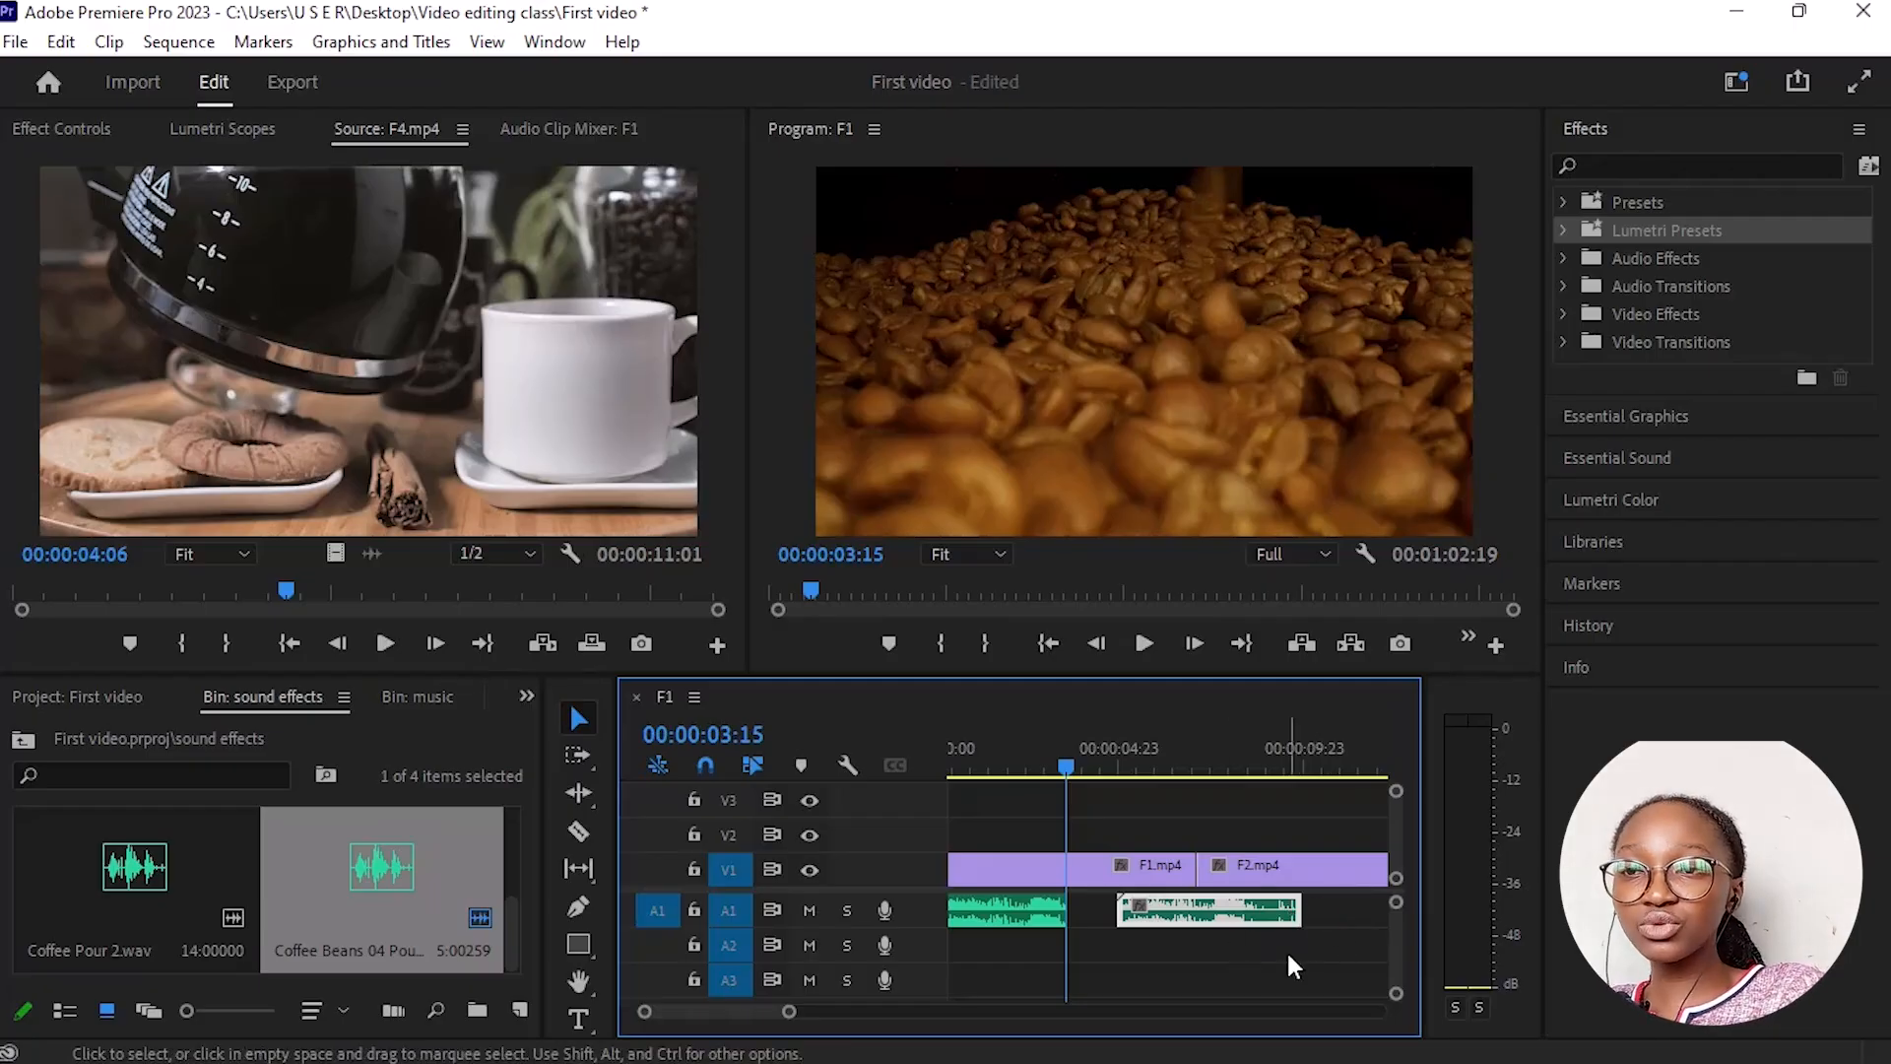
pyautogui.click(1199, 912)
pyautogui.moveTo(1198, 908); pyautogui.dragTo(1176, 908)
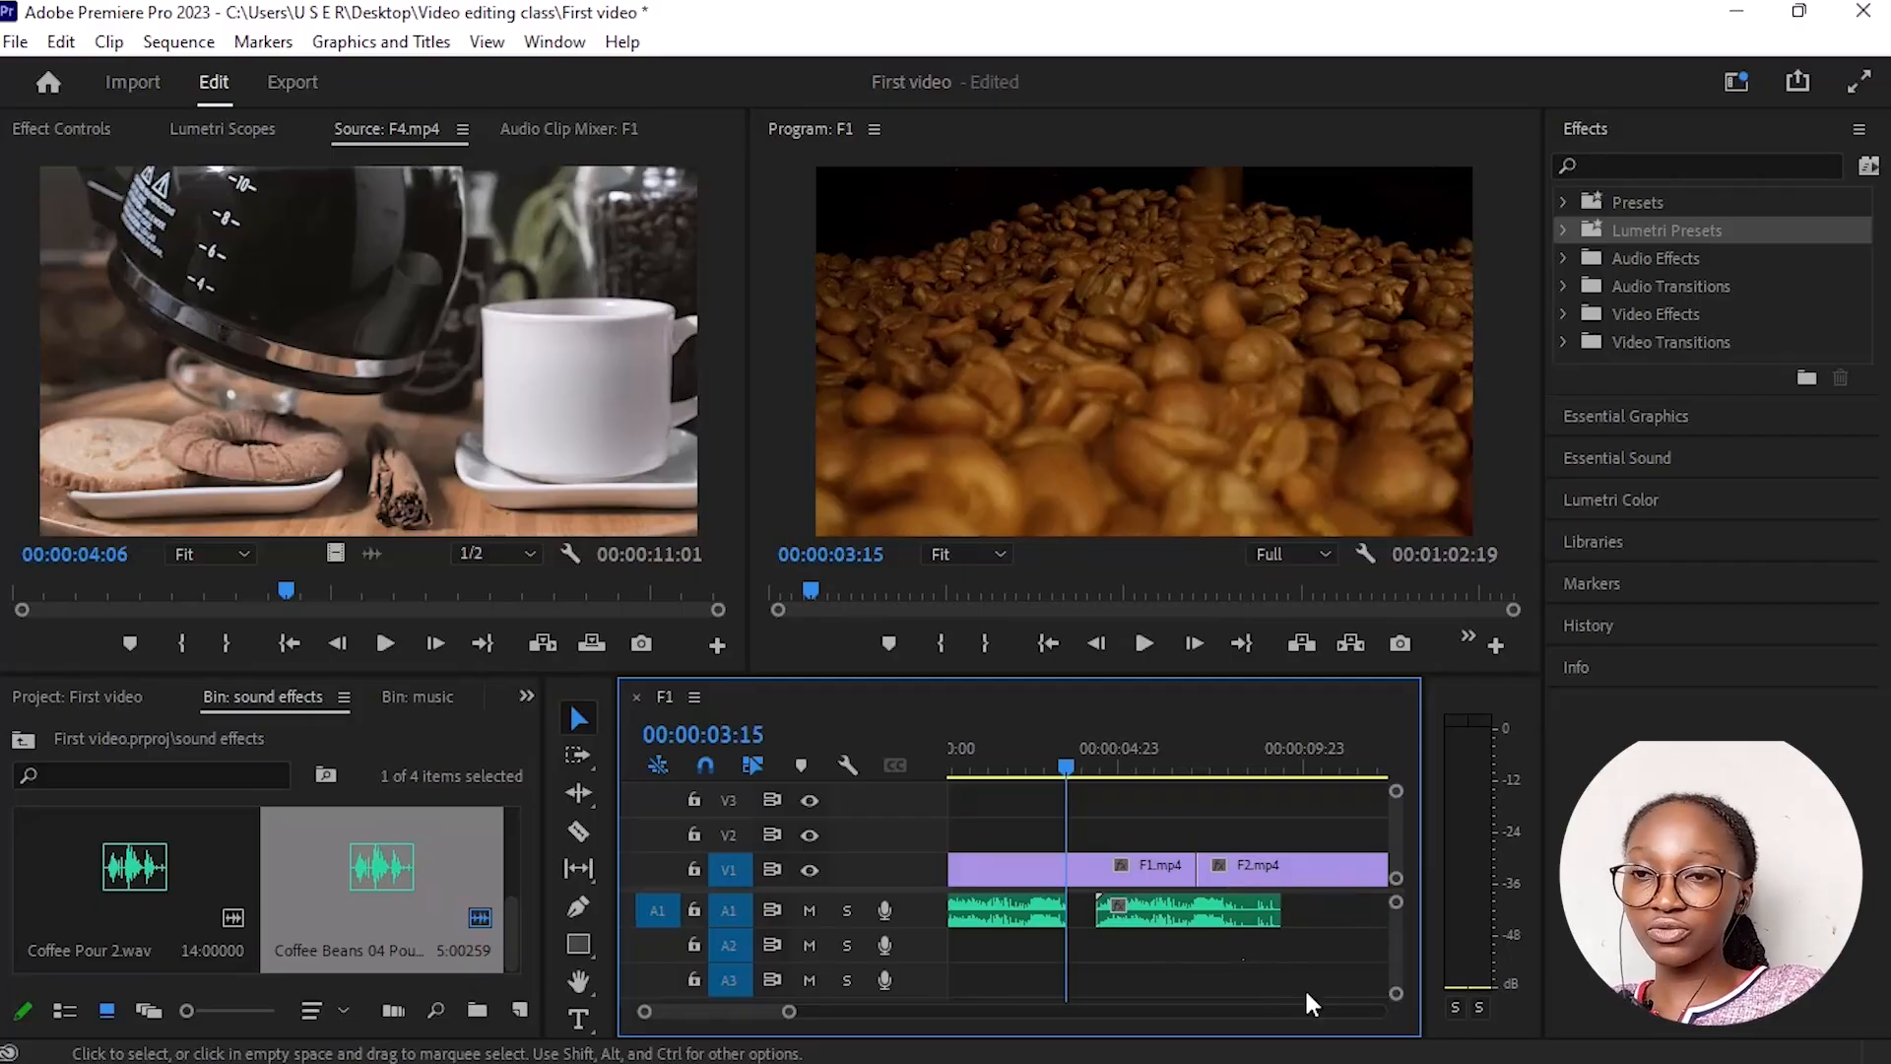
pyautogui.rightClick(1078, 918)
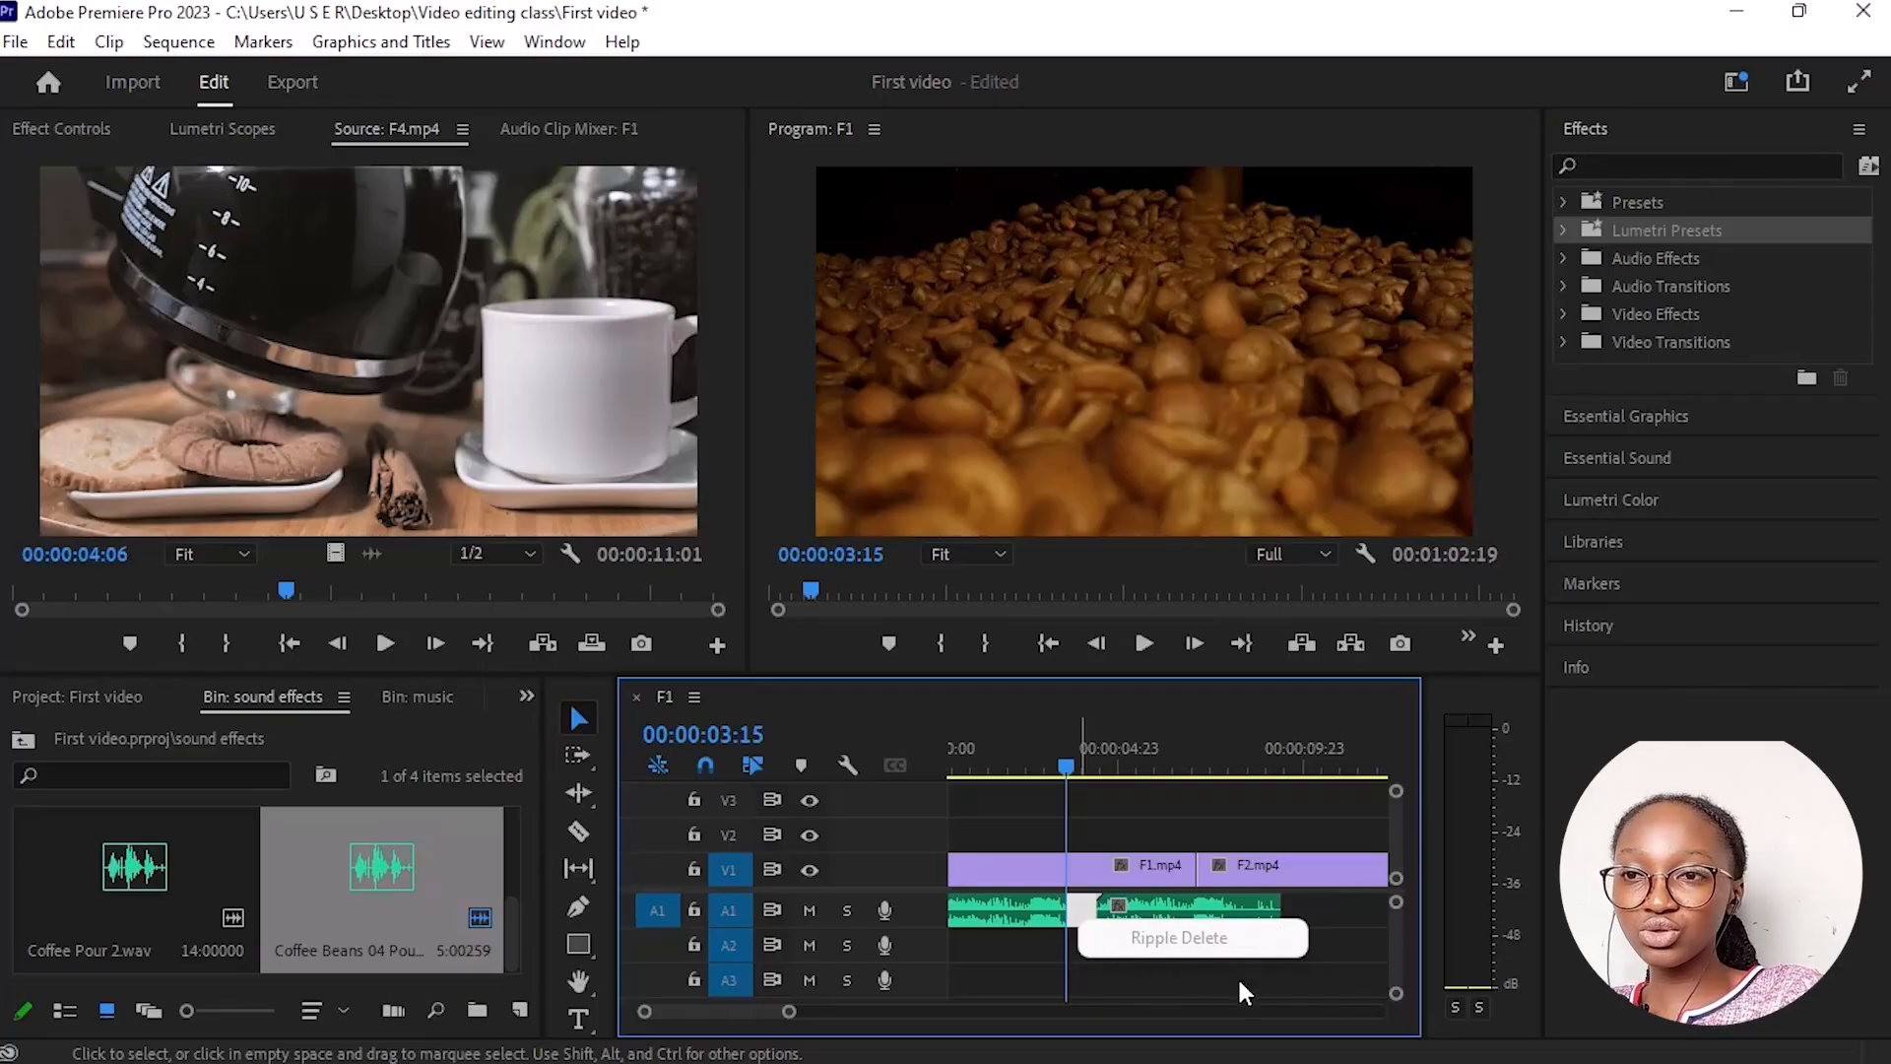
pyautogui.click(1190, 918)
pyautogui.moveTo(1189, 919); pyautogui.dragTo(1172, 921)
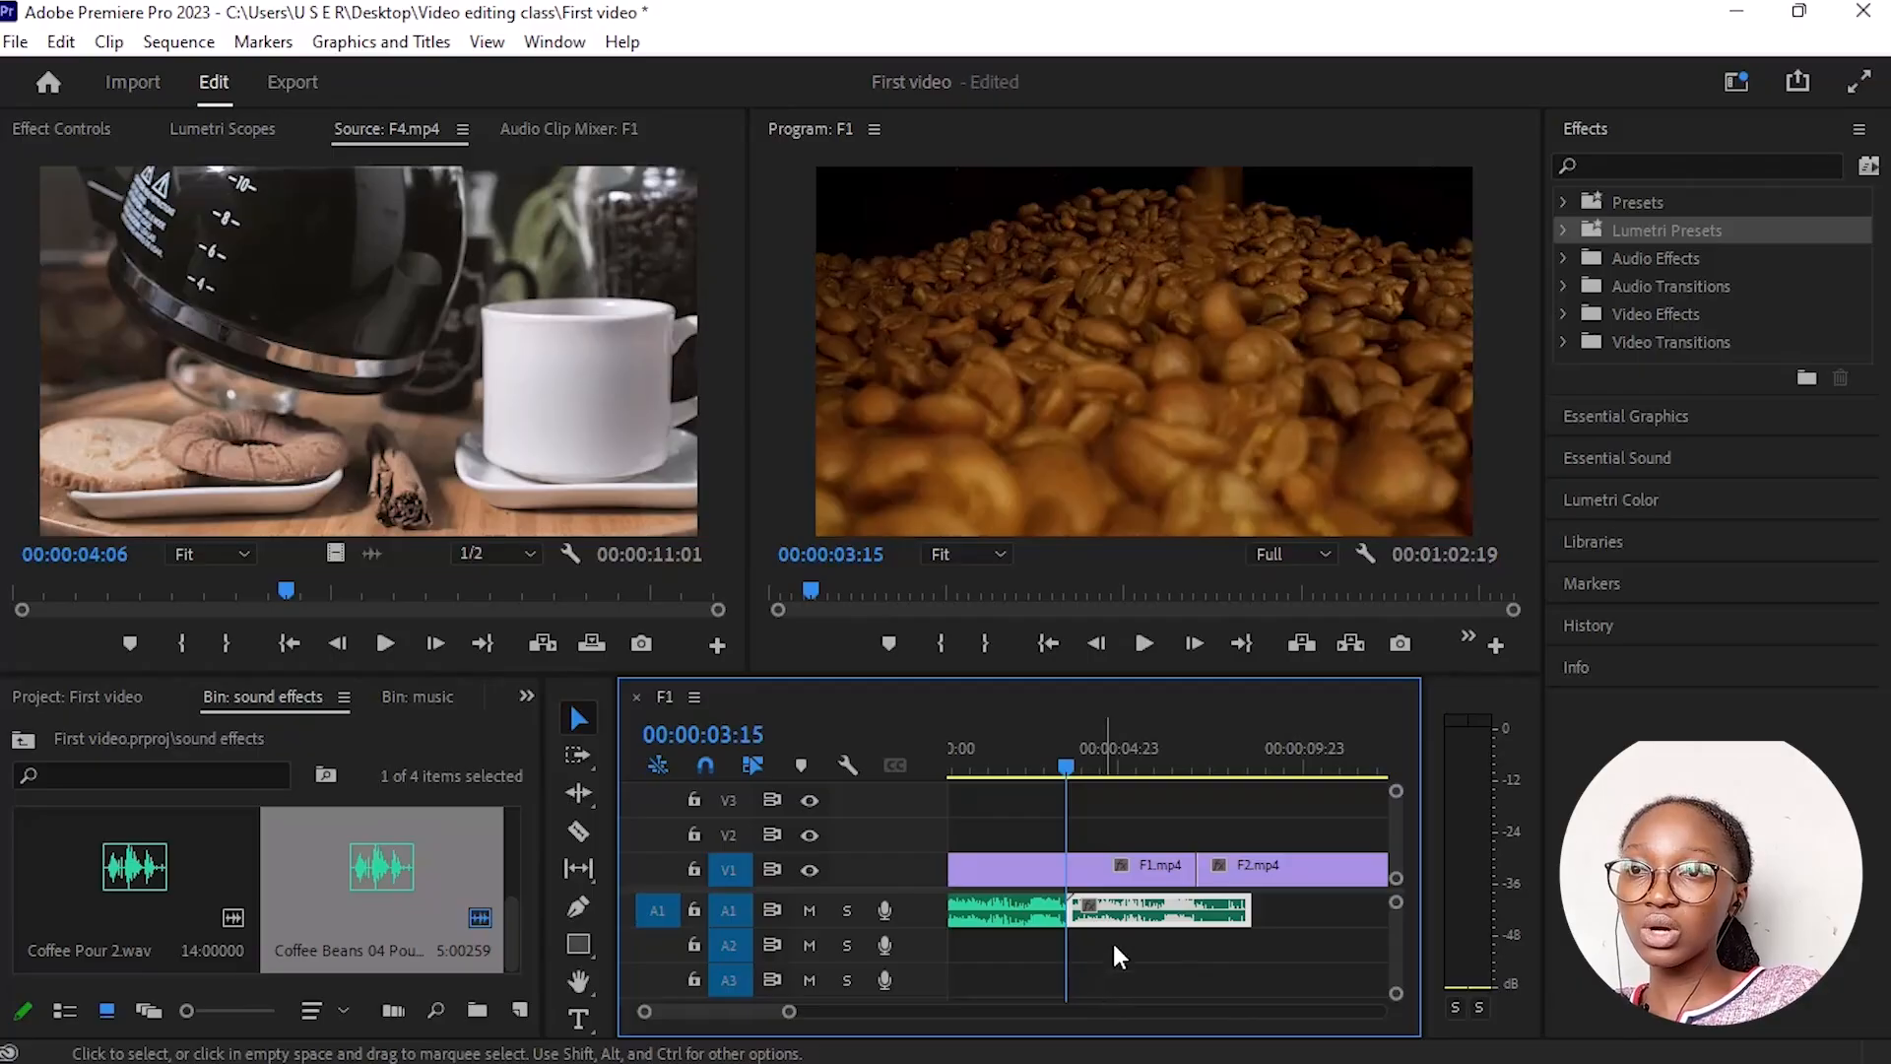
# Step: Play the sequence across the closed gap on A1 to check the transition between the two coffee beans sounds
pyautogui.moveTo(1071, 765); pyautogui.dragTo(1020, 812)
pyautogui.press('space')
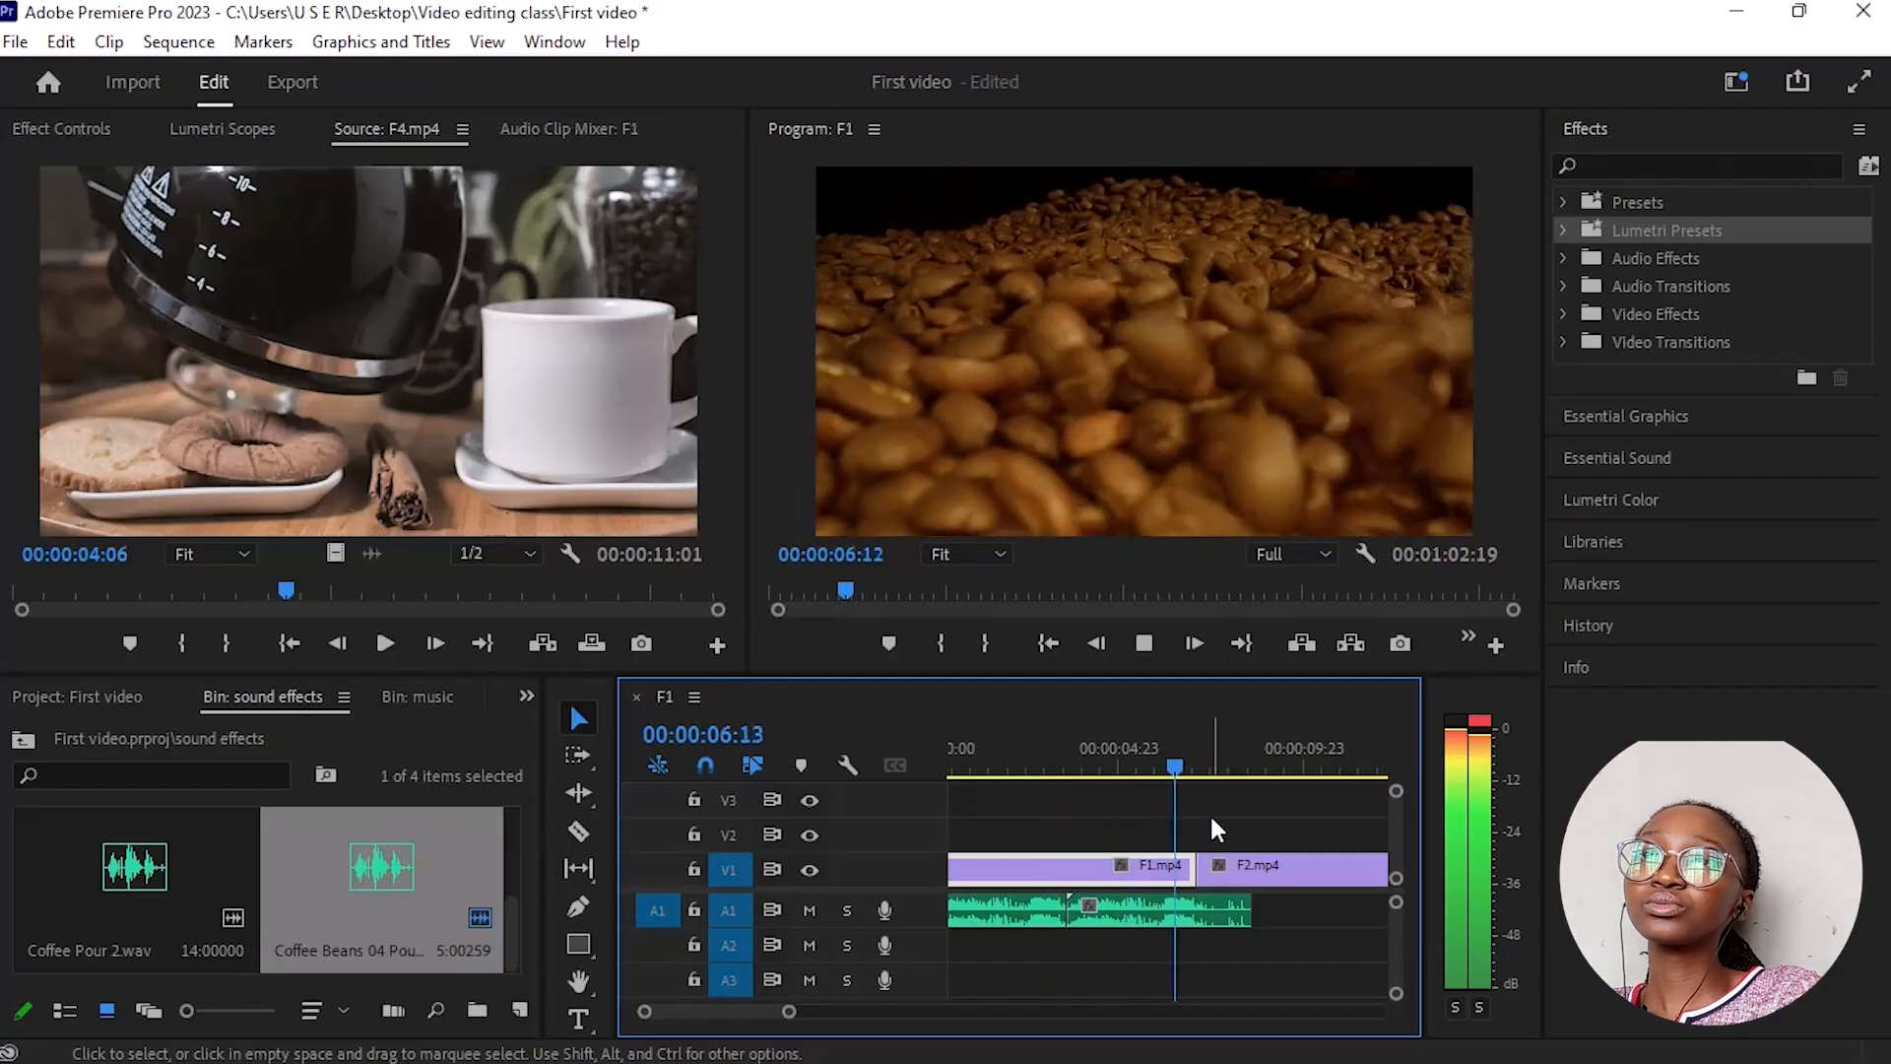
pyautogui.press('space')
# Step: Split the second Coffee Beans 04 clip on A1 at 00:00:07:02, where F1.mp4 ends, and delete the piece after the cut
pyautogui.moveTo(1222, 766); pyautogui.dragTo(1192, 803)
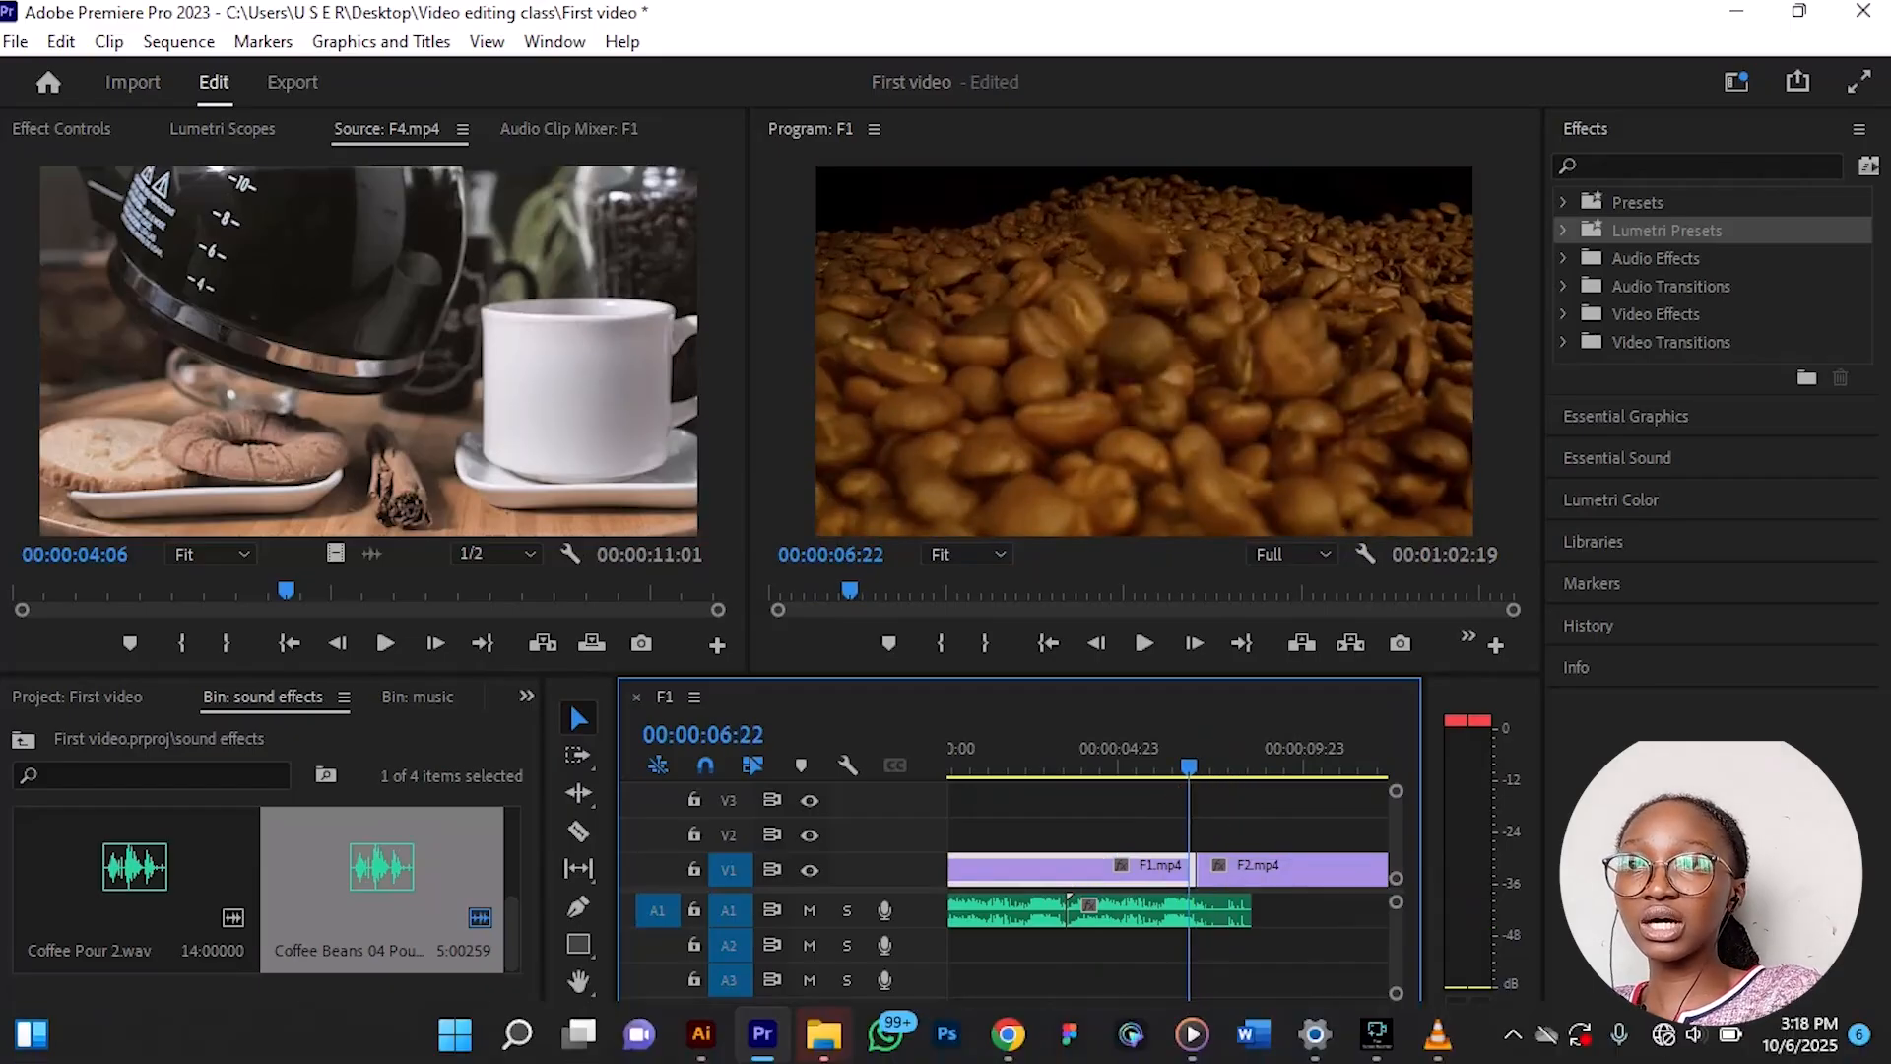
pyautogui.press('Right')
pyautogui.press('Right')
pyautogui.press('Right')
pyautogui.press('Right')
pyautogui.press('Left')
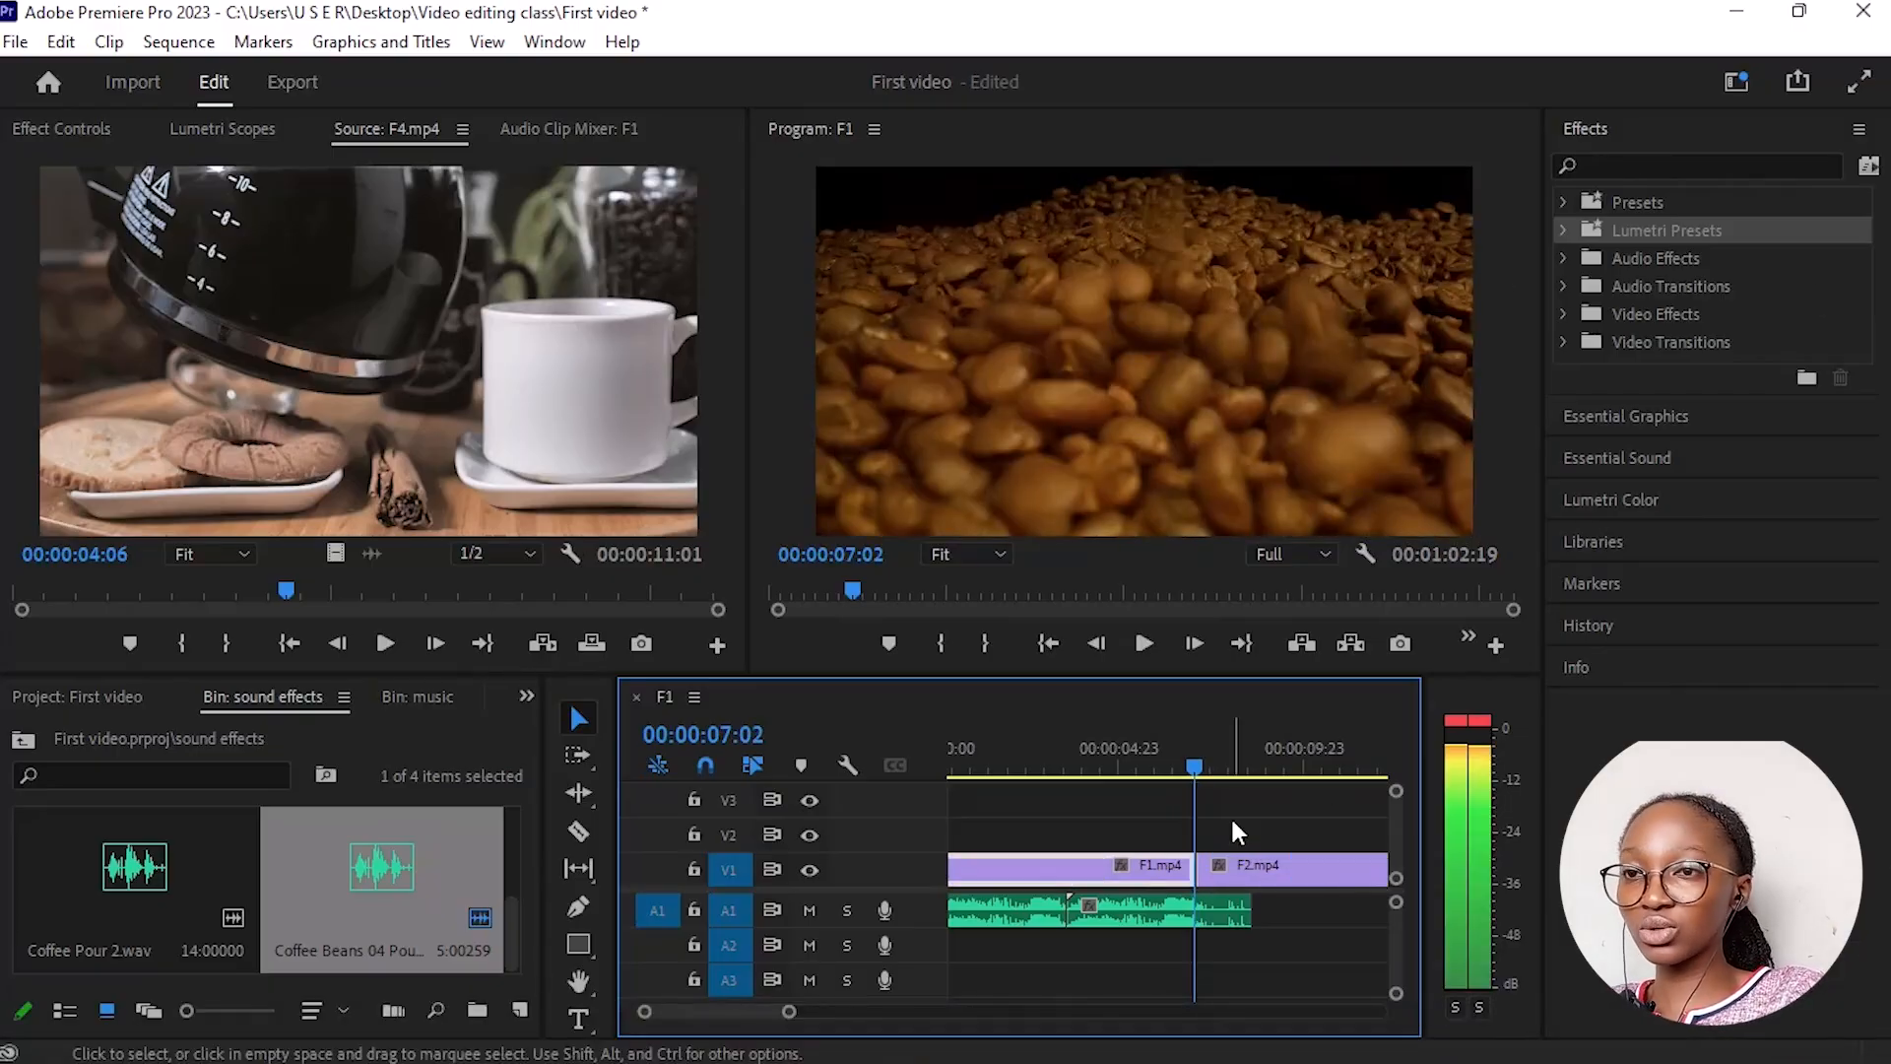
pyautogui.press('c')
pyautogui.click(1195, 911)
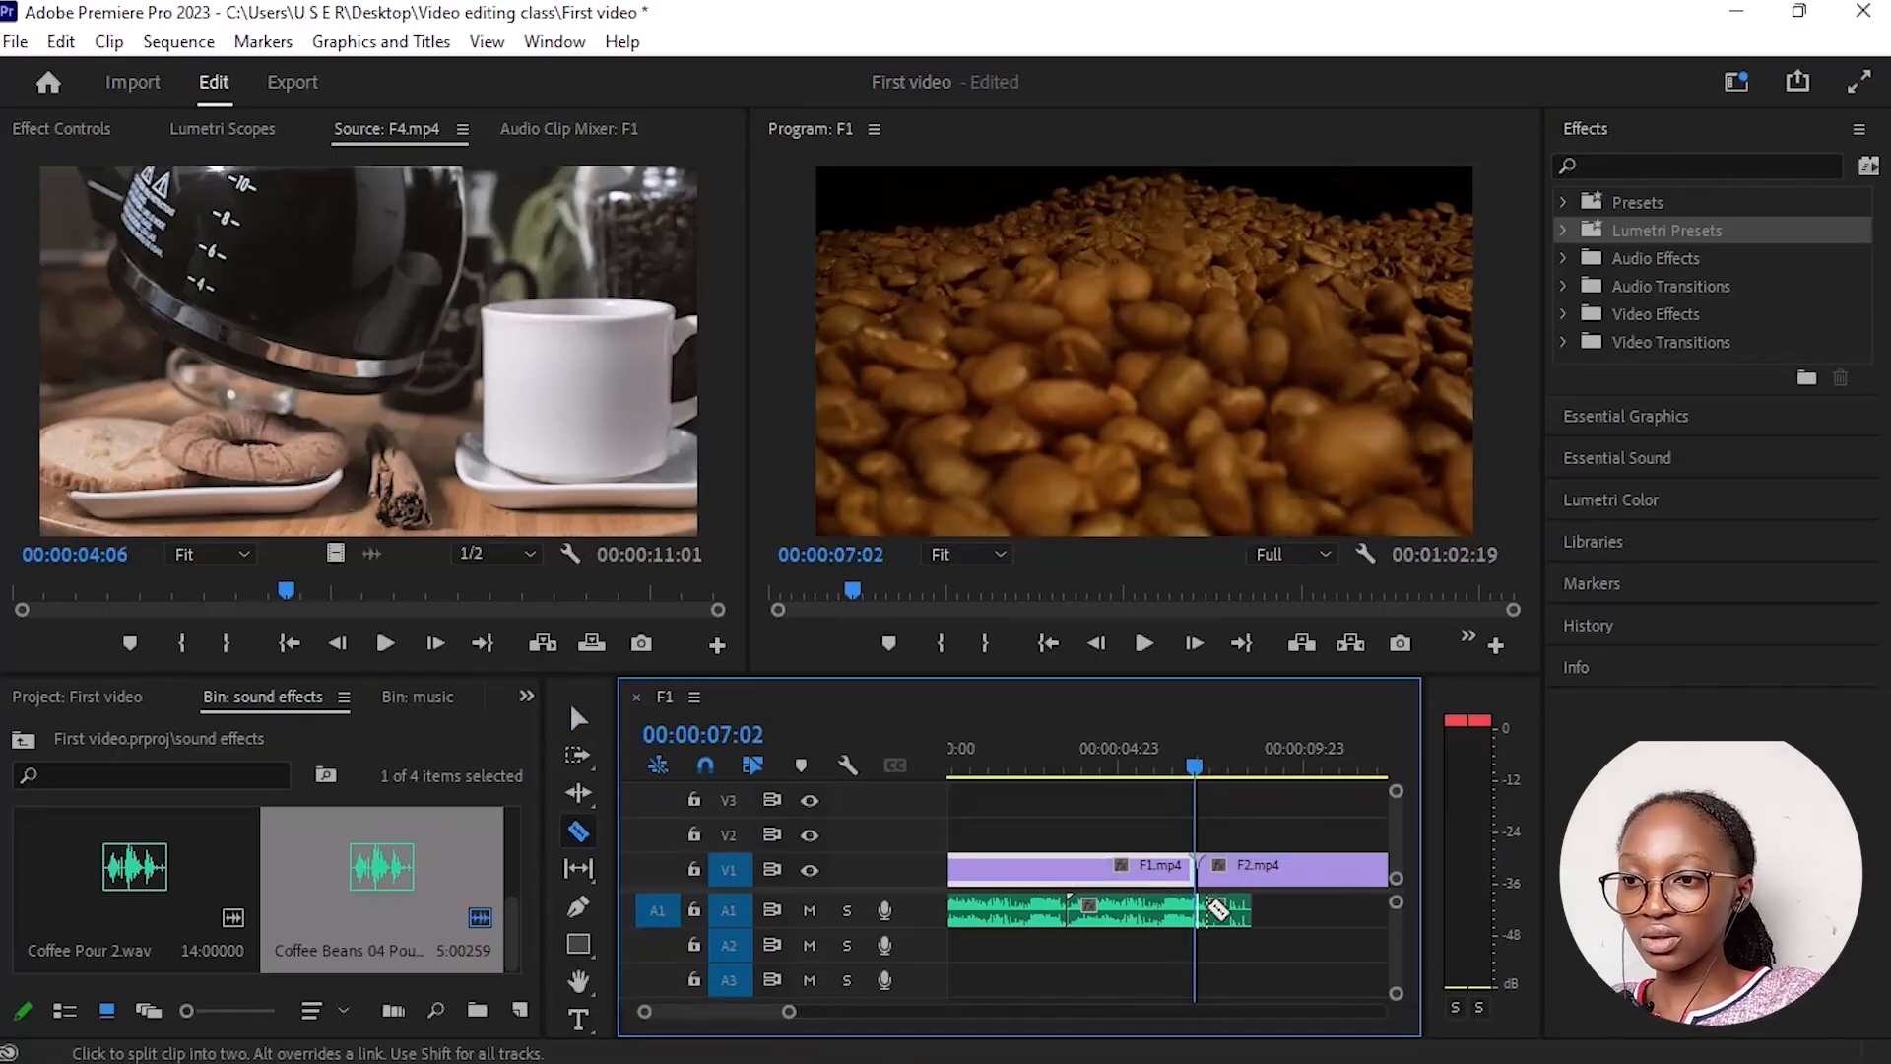
pyautogui.press('v')
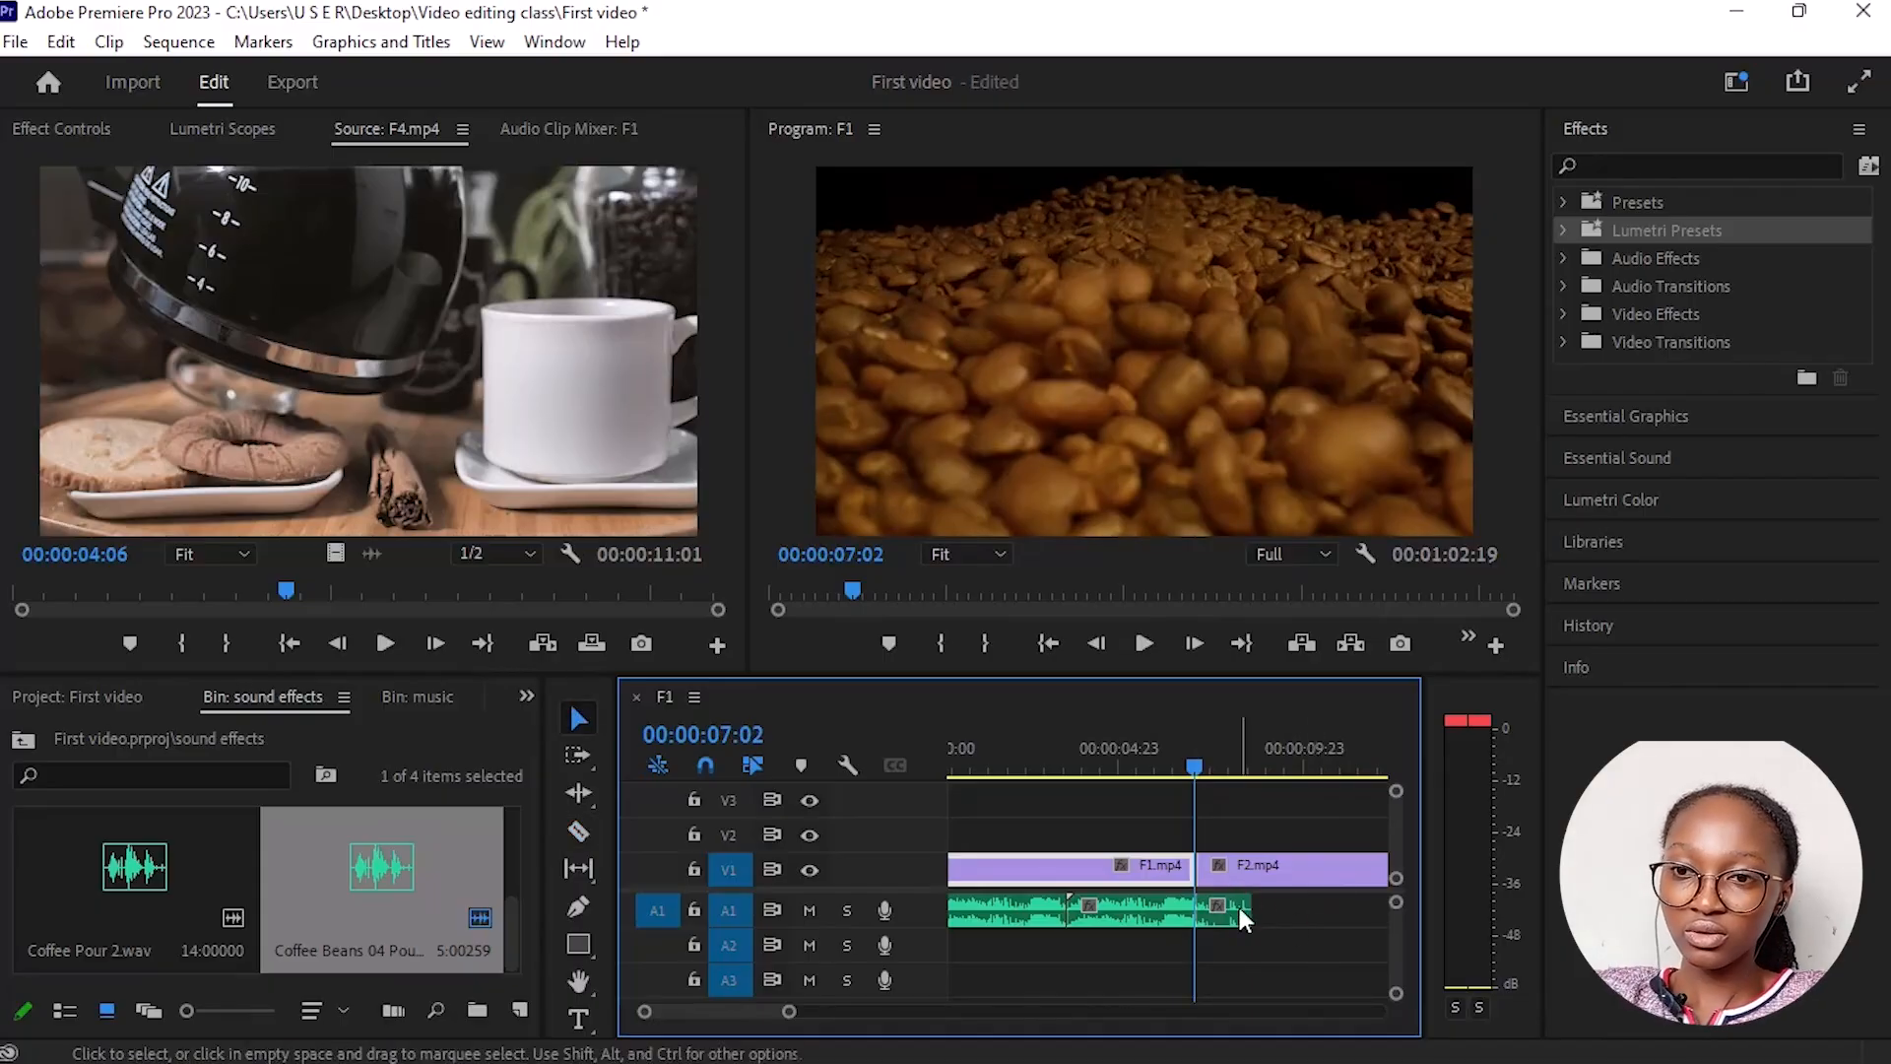
pyautogui.click(1232, 912)
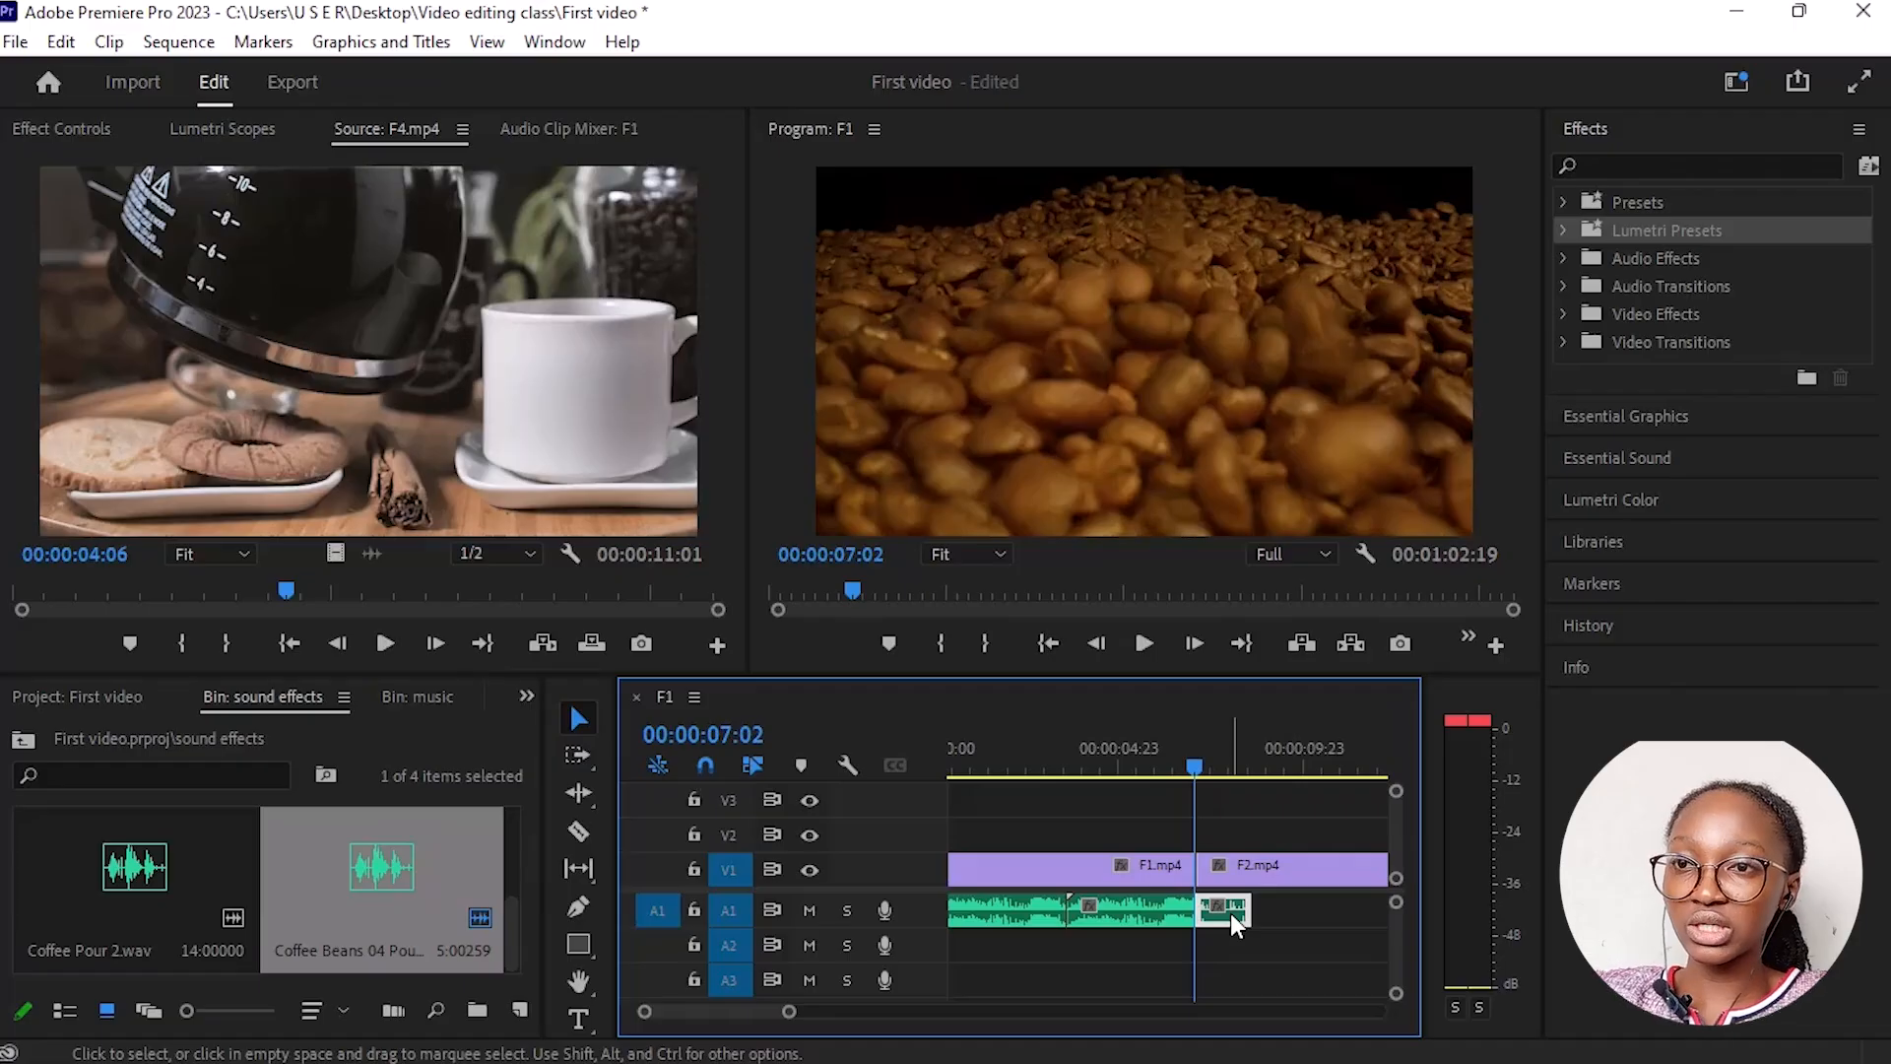
pyautogui.press('Delete')
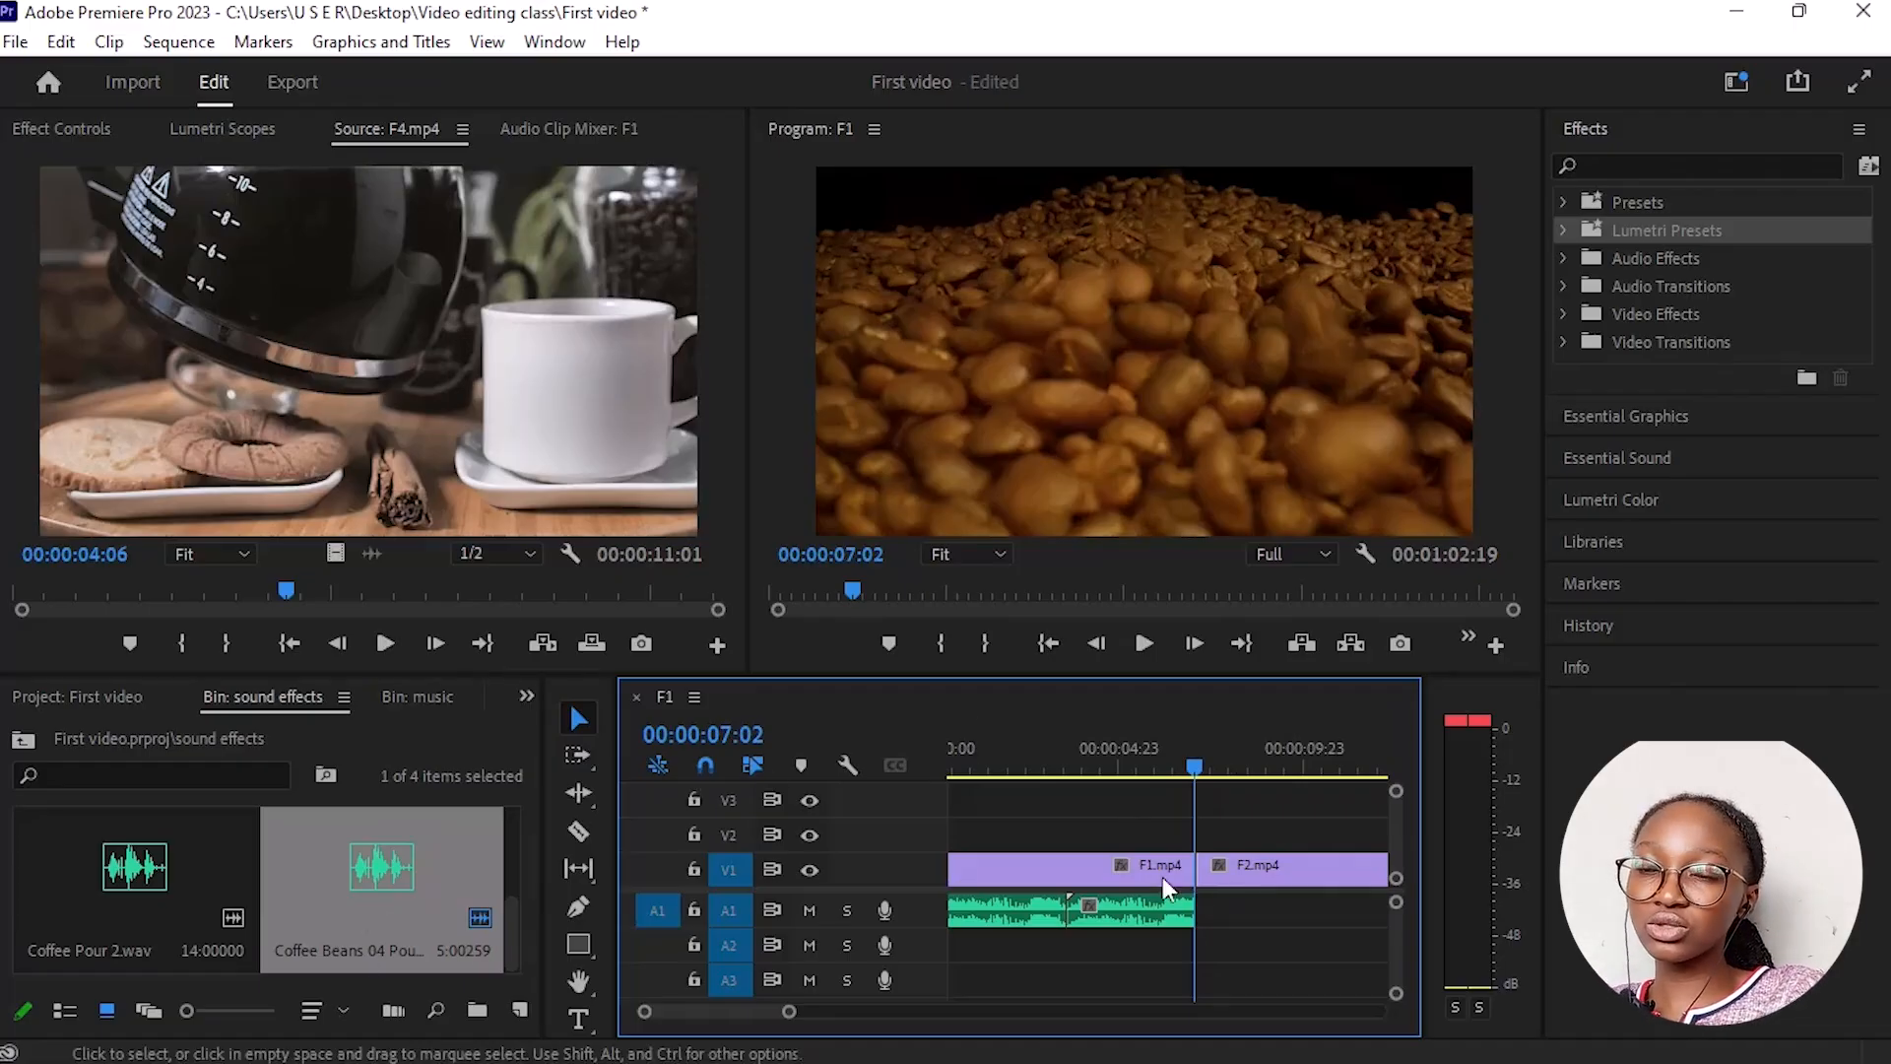
# Step: Play the sequence on into F2.mp4 to see which sound the shot needs
pyautogui.press('space')
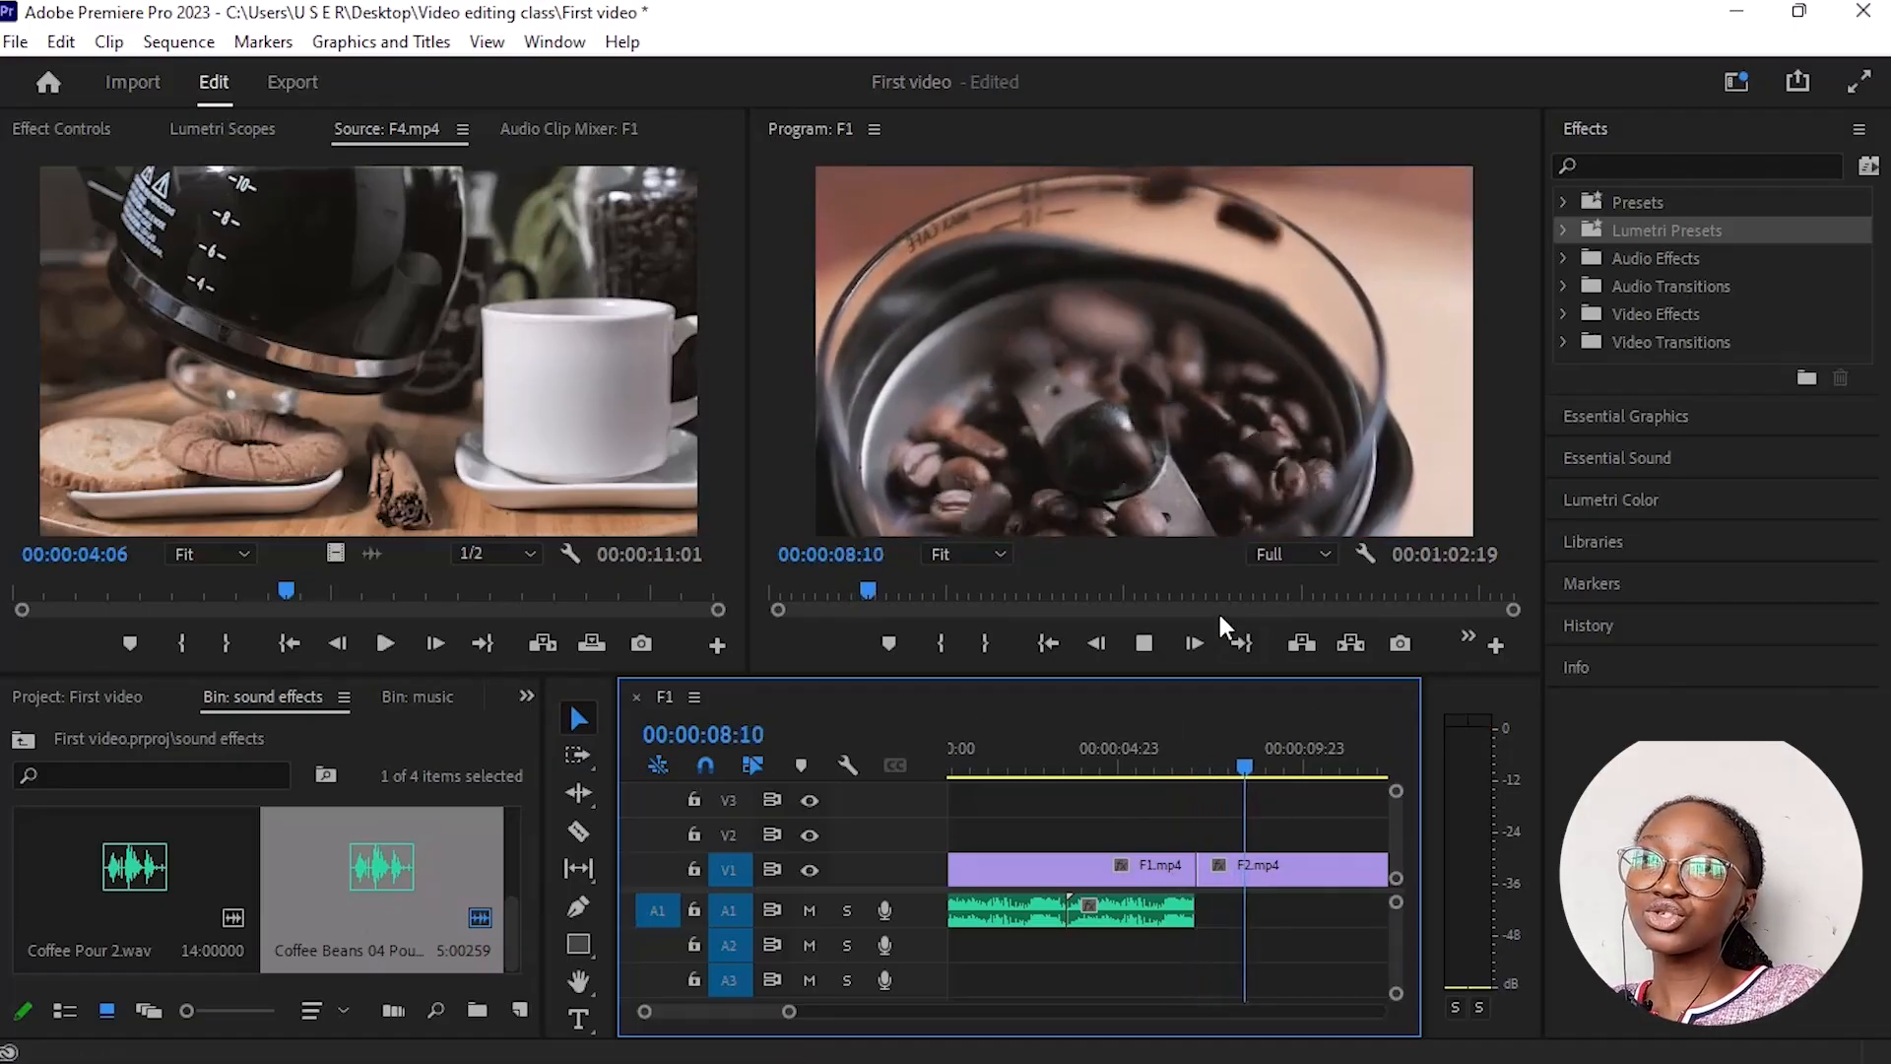
pyautogui.press('space')
pyautogui.click(1270, 869)
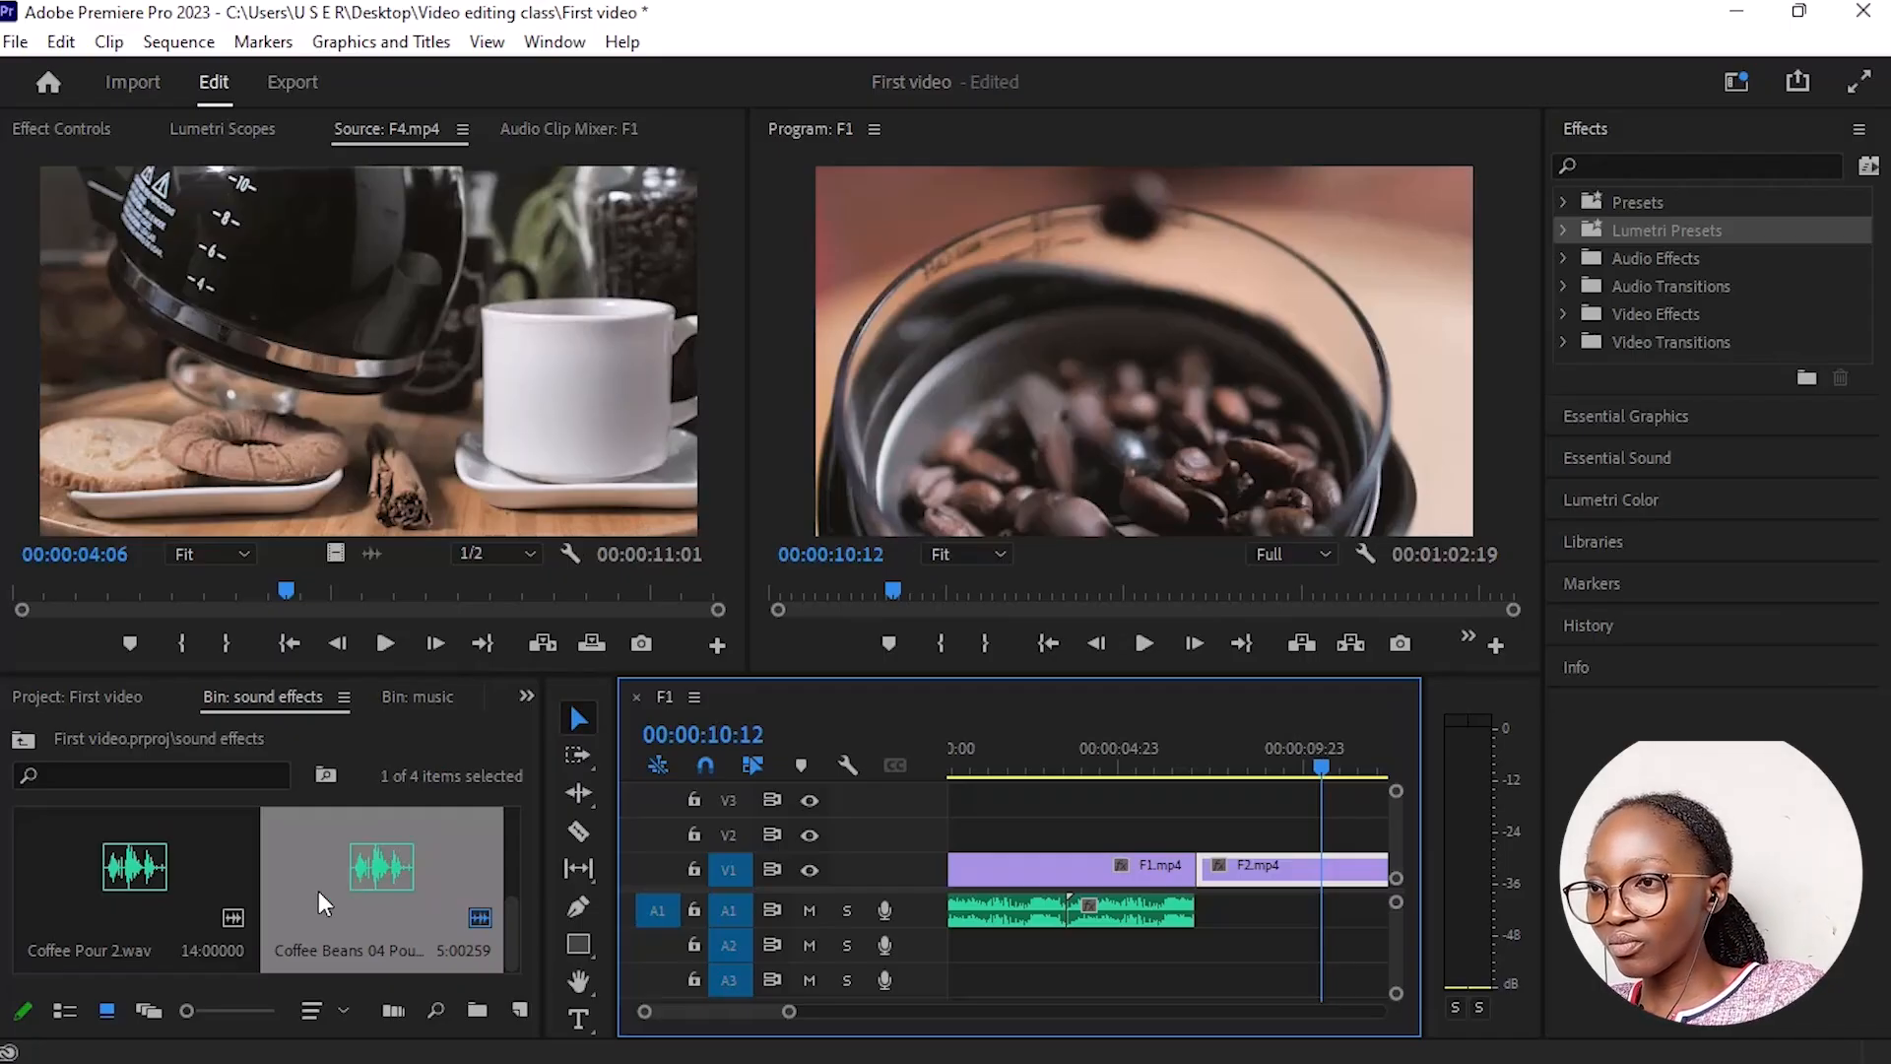
# Step: Place the Coffee Beans 05 sound on A1 at the start of F2.mp4 and play it against the shot
pyautogui.scroll(-2, 318, 890)
pyautogui.moveTo(417, 879); pyautogui.dragTo(1194, 911)
pyautogui.click(1314, 768)
pyautogui.moveTo(1296, 784); pyautogui.dragTo(1190, 901)
pyautogui.press('space')
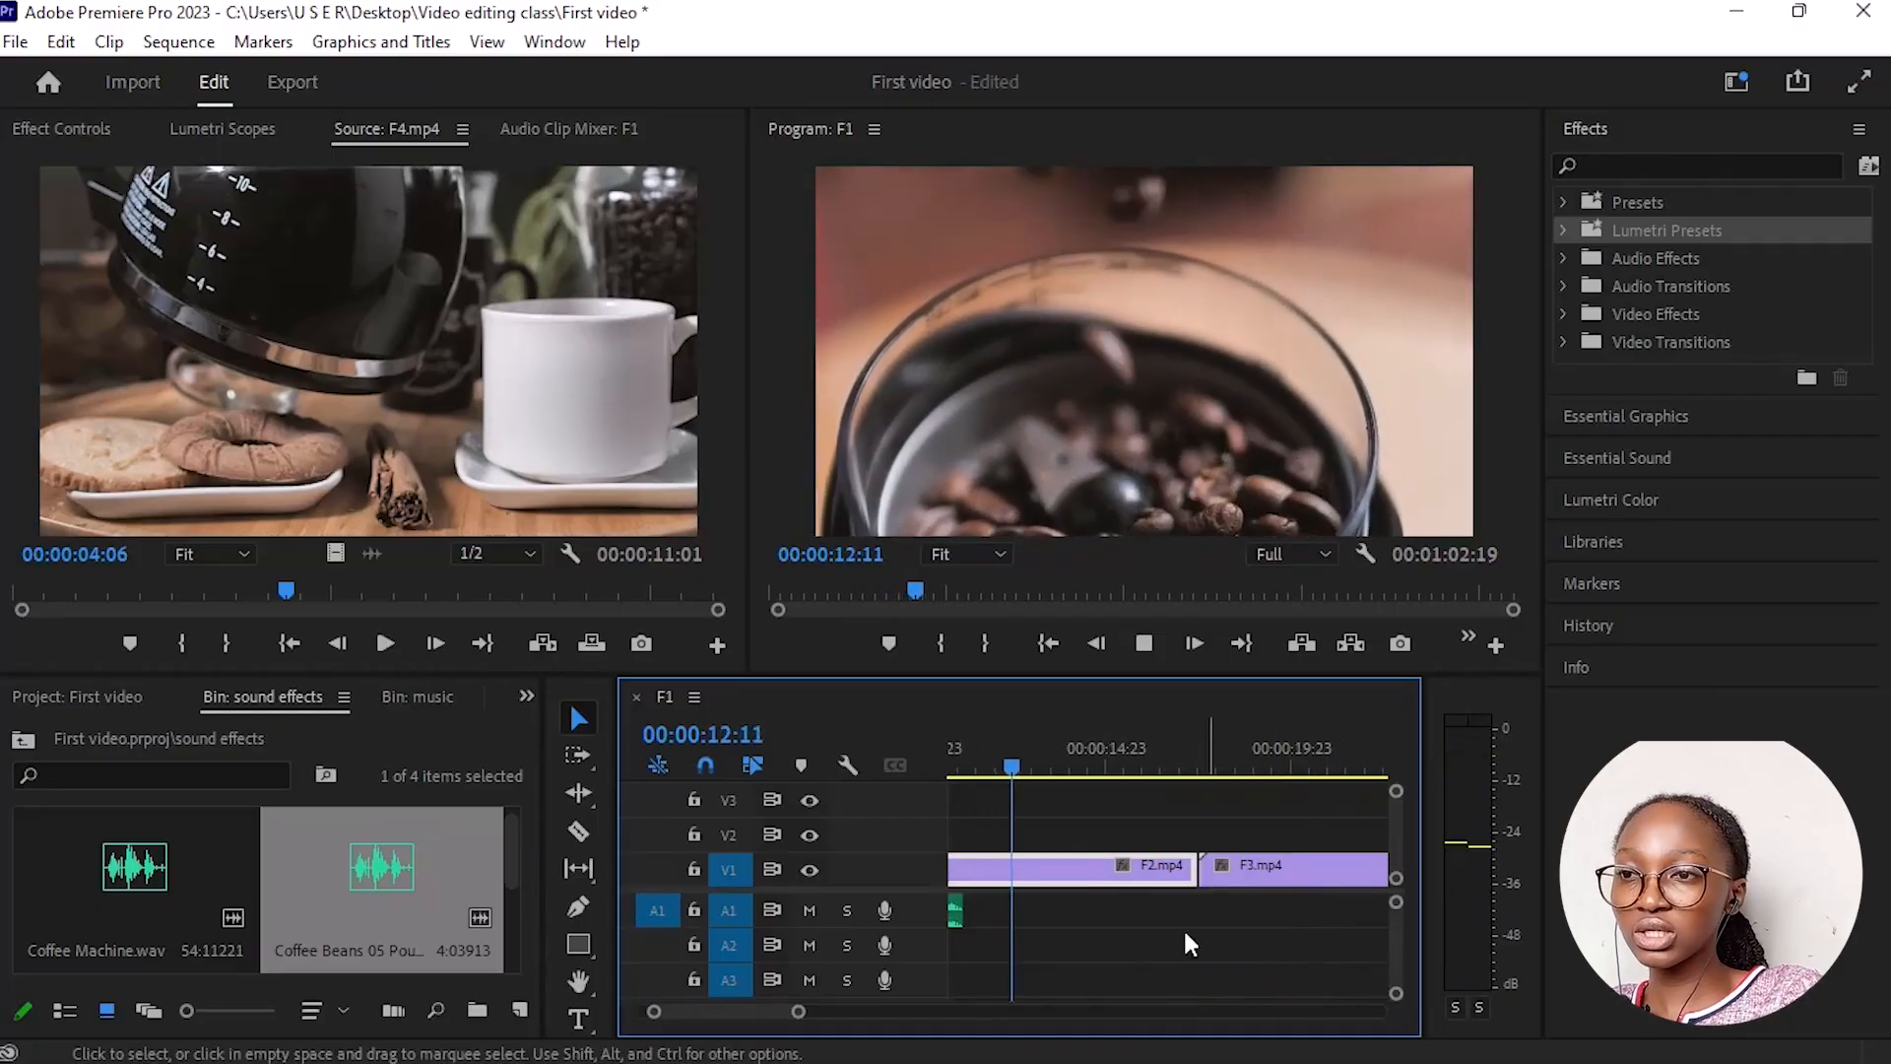
pyautogui.press('space')
# Step: Add a second Coffee Beans 05 clip on A1 directly after the first and play through to the start of F3.mp4
pyautogui.moveTo(798, 1015); pyautogui.dragTo(854, 1013)
pyautogui.click(1073, 906)
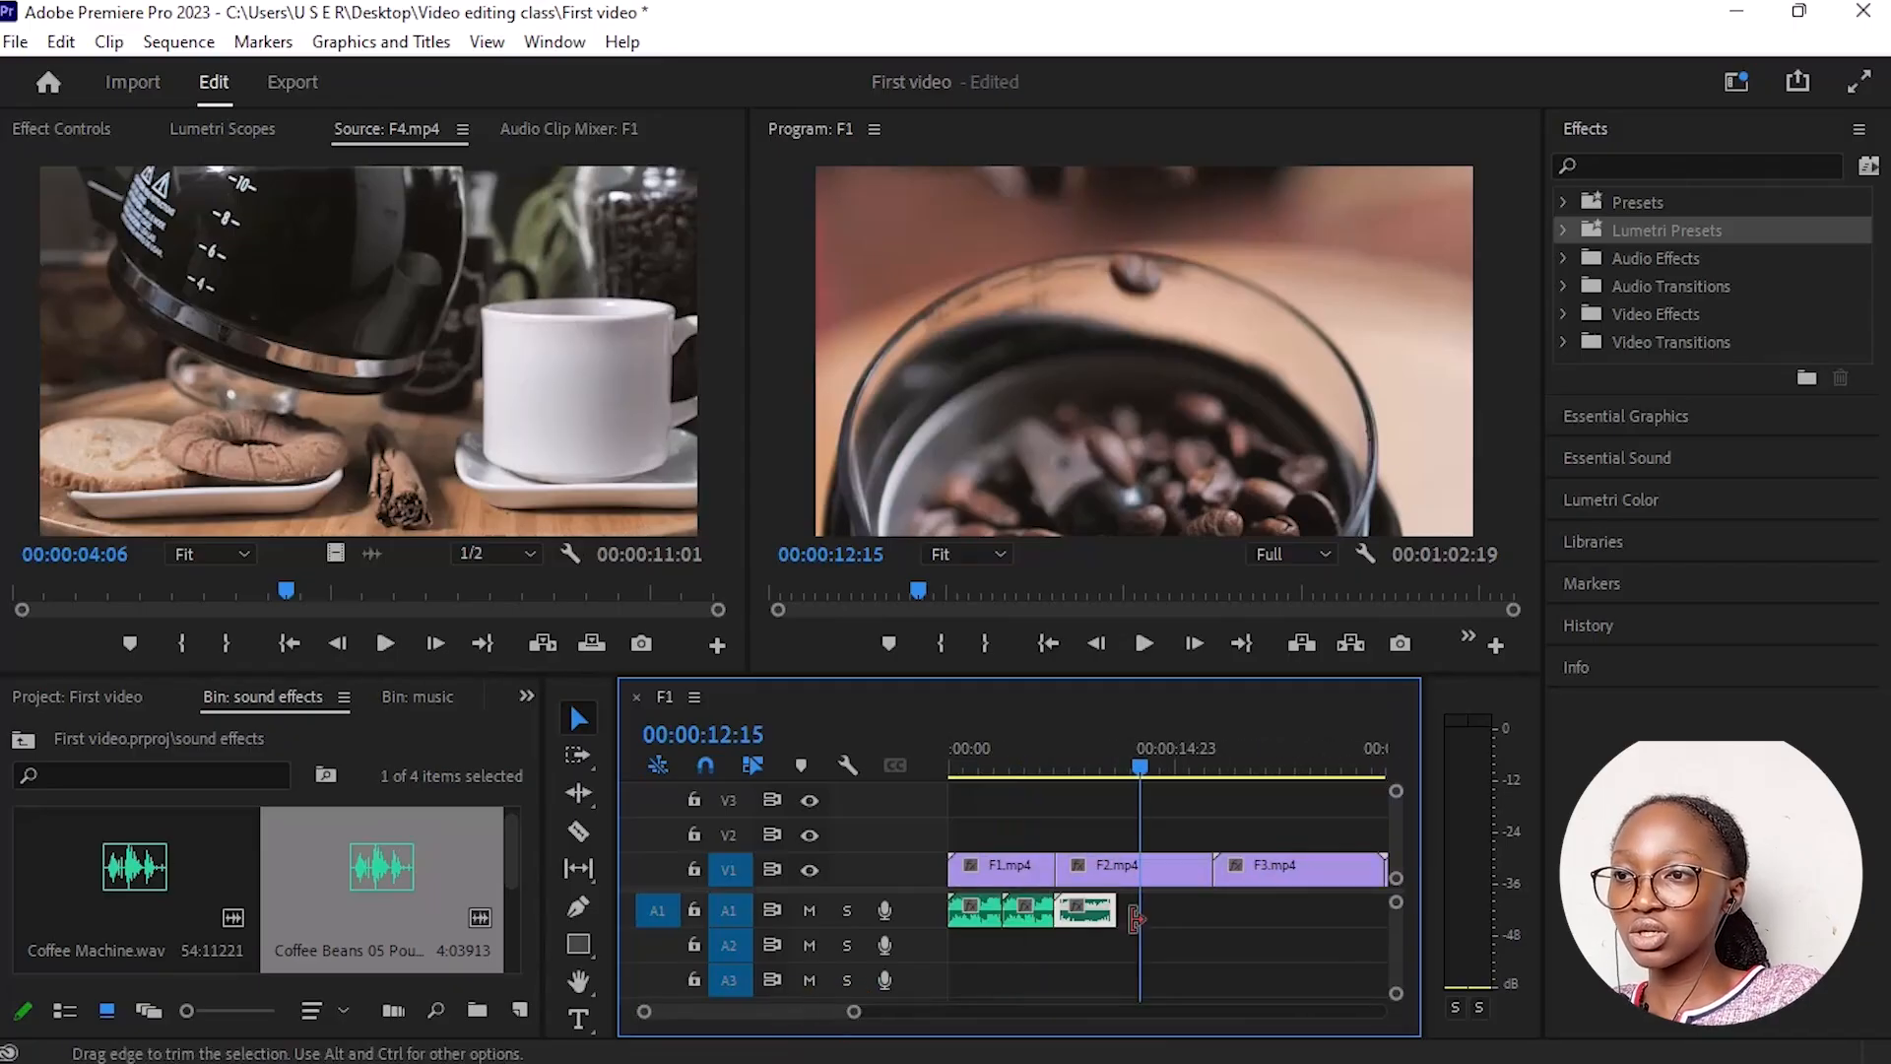
pyautogui.moveTo(431, 900); pyautogui.dragTo(1127, 906)
pyautogui.press('space')
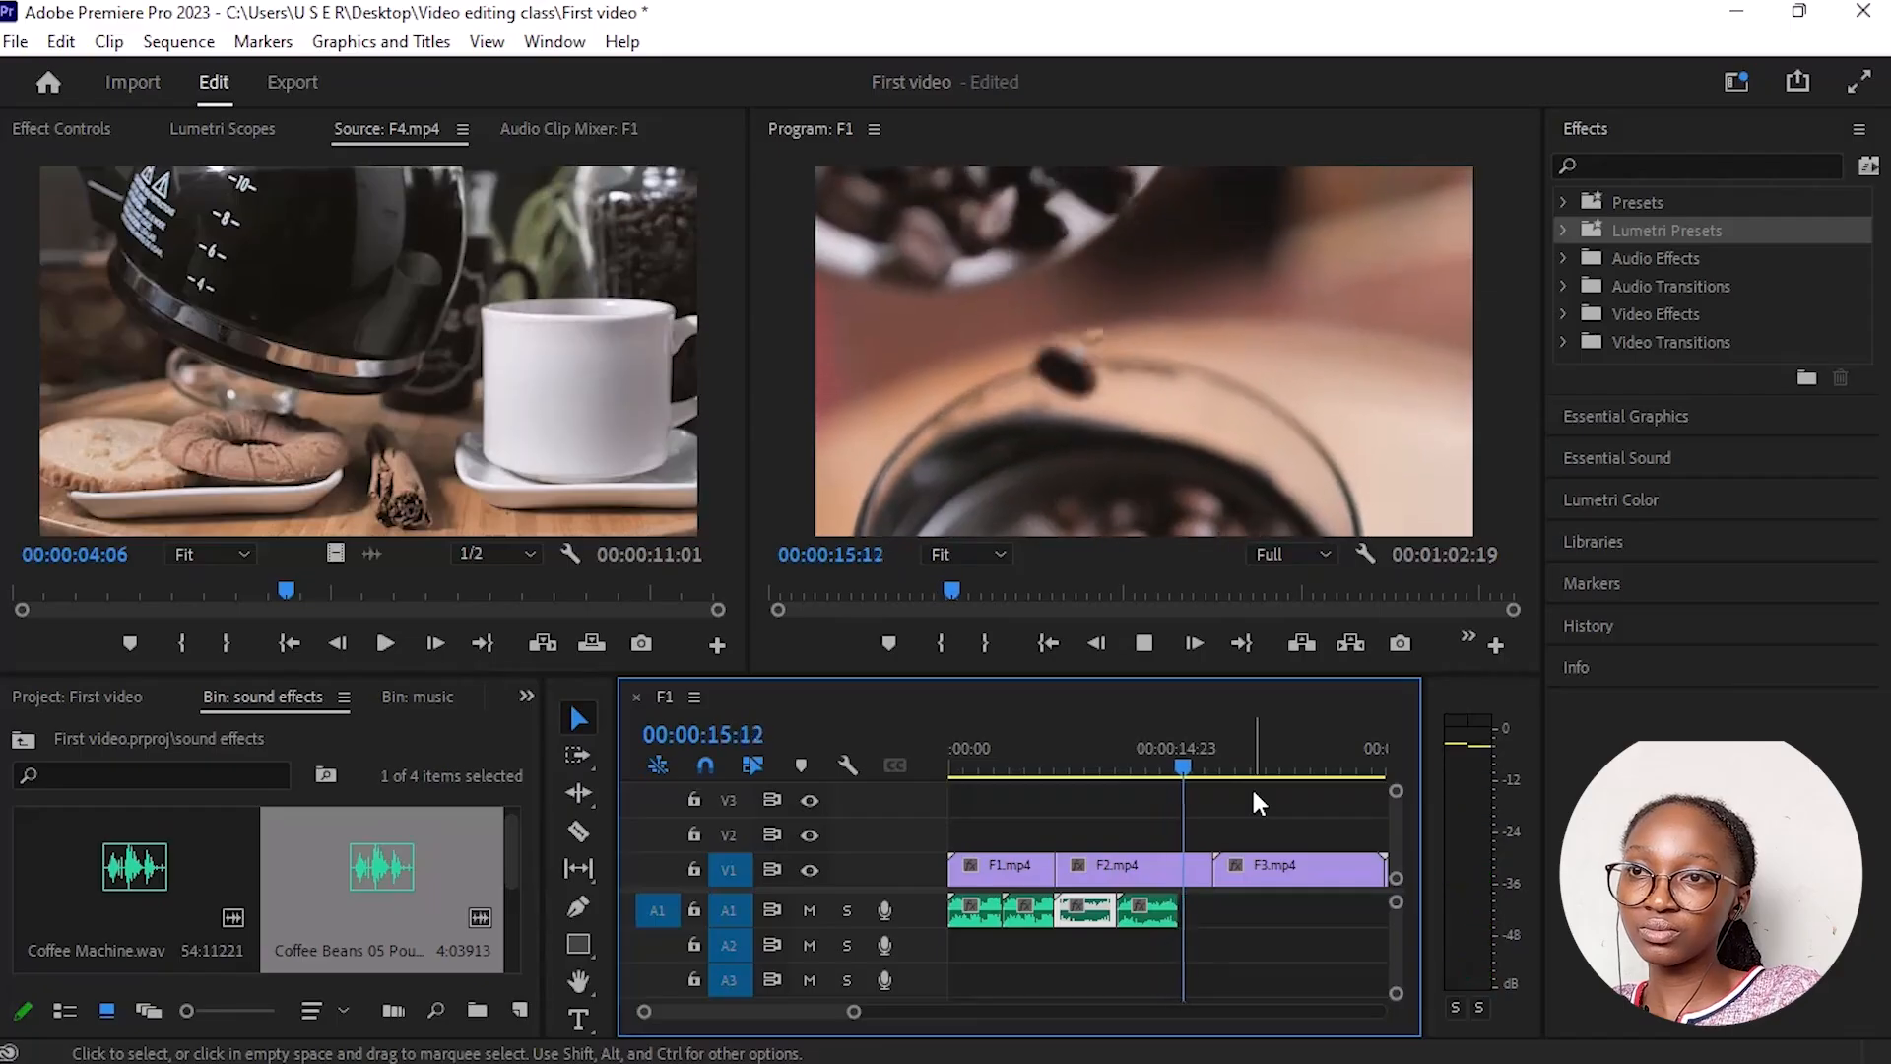
pyautogui.press('space')
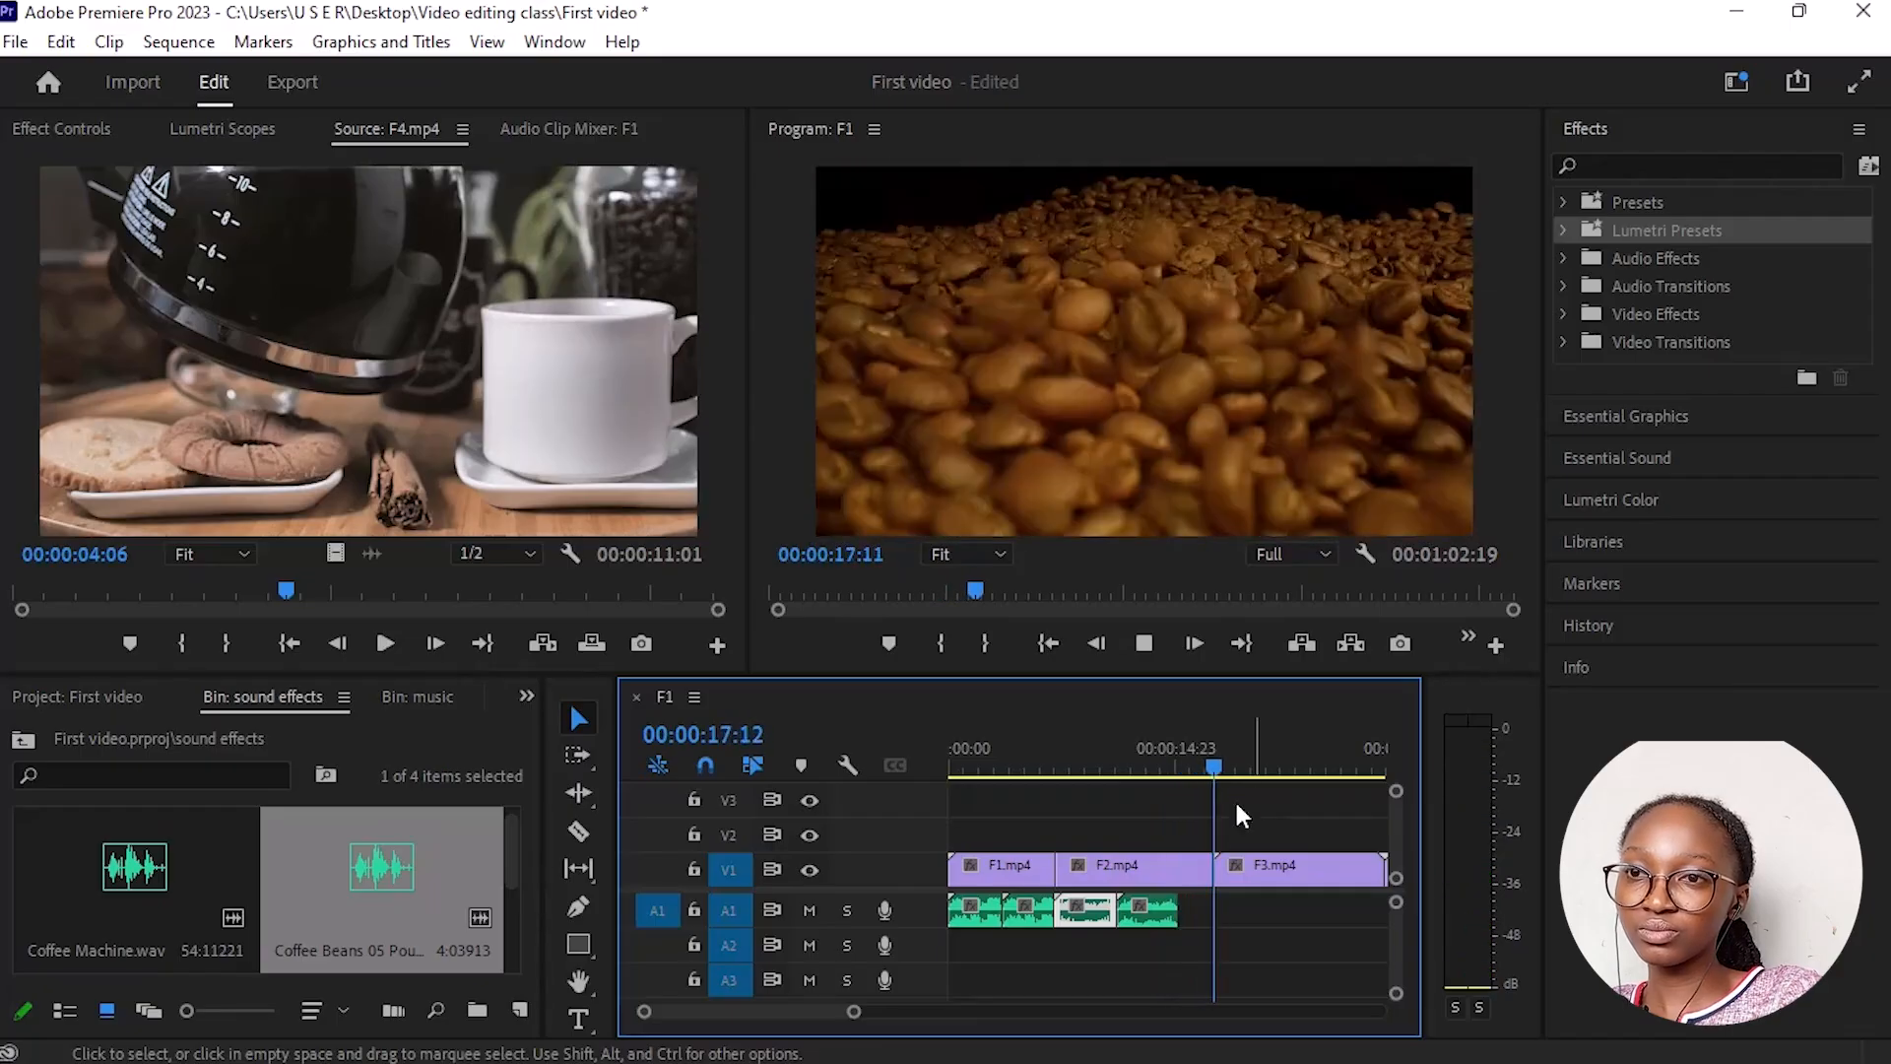
# Step: Split F2.mp4 where the second Coffee Beans 05 clip ends, delete the remainder, and ripple delete the gap before F3.mp4
pyautogui.moveTo(1220, 766); pyautogui.dragTo(1114, 931)
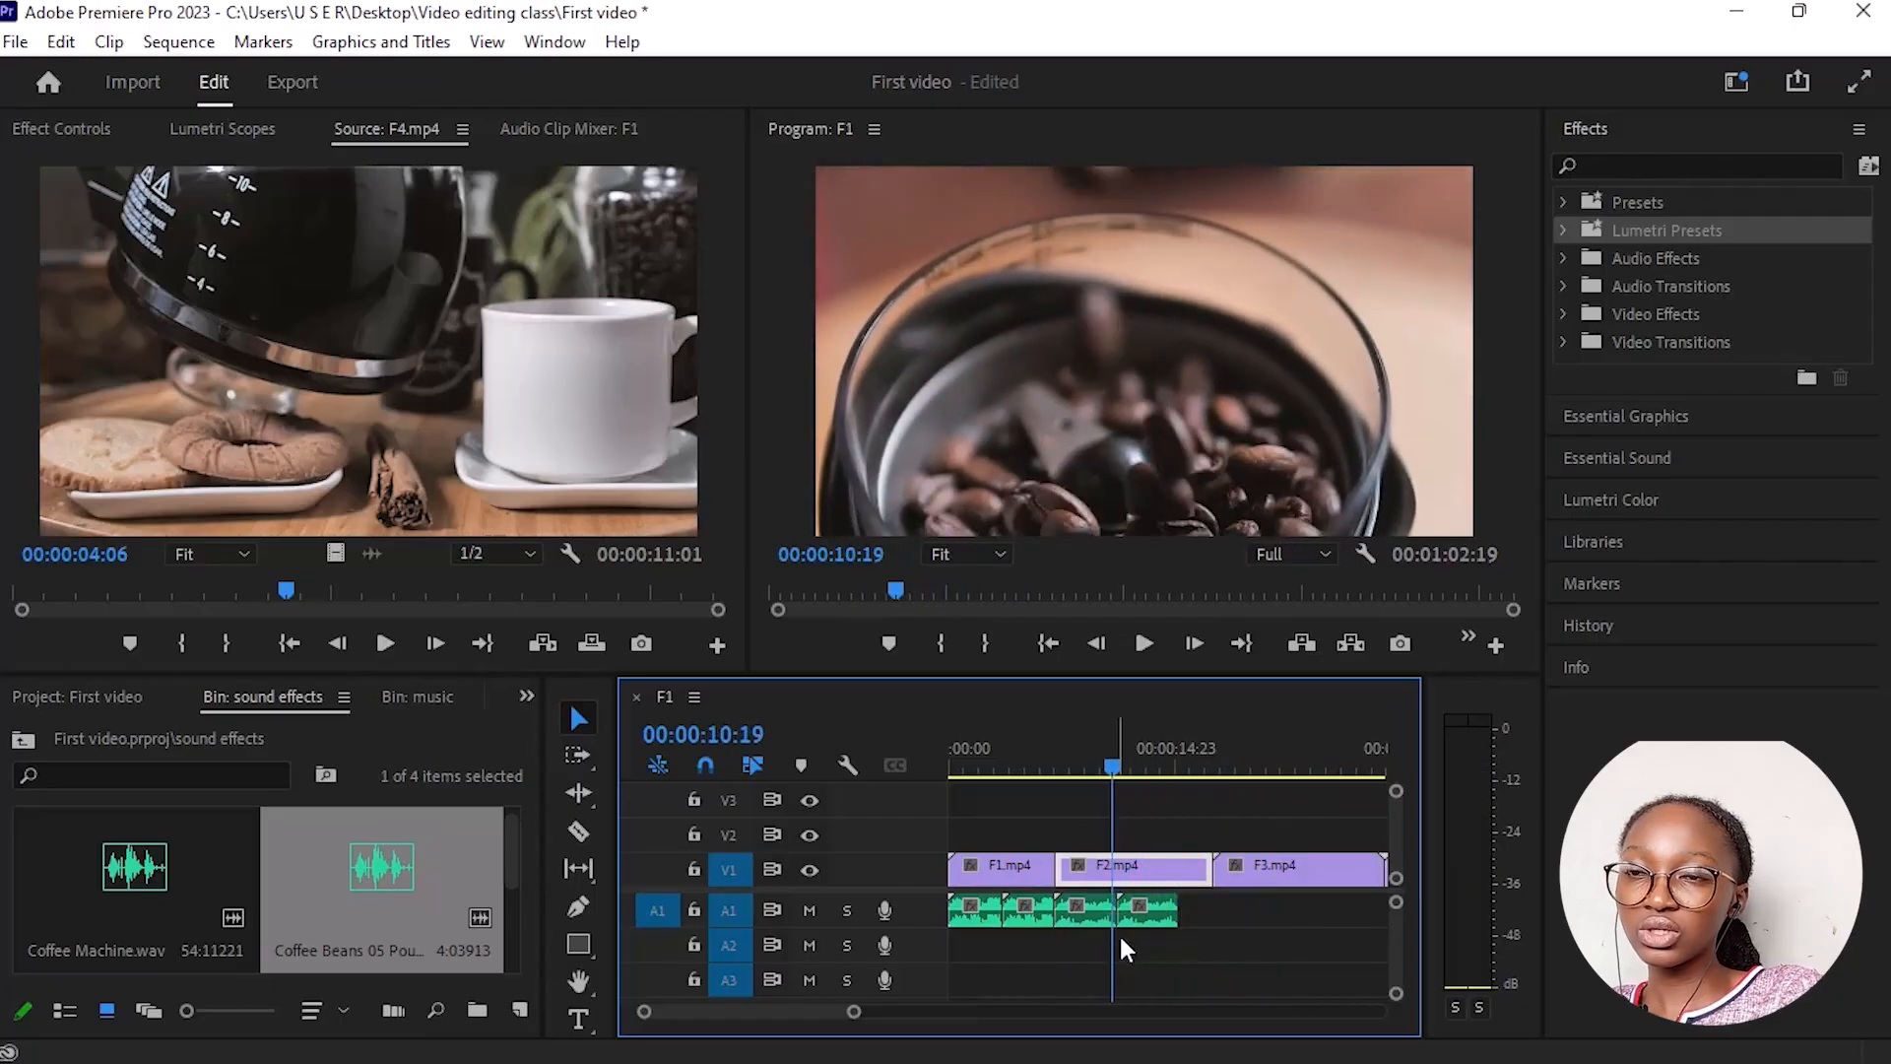
pyautogui.press('c')
pyautogui.click(1174, 867)
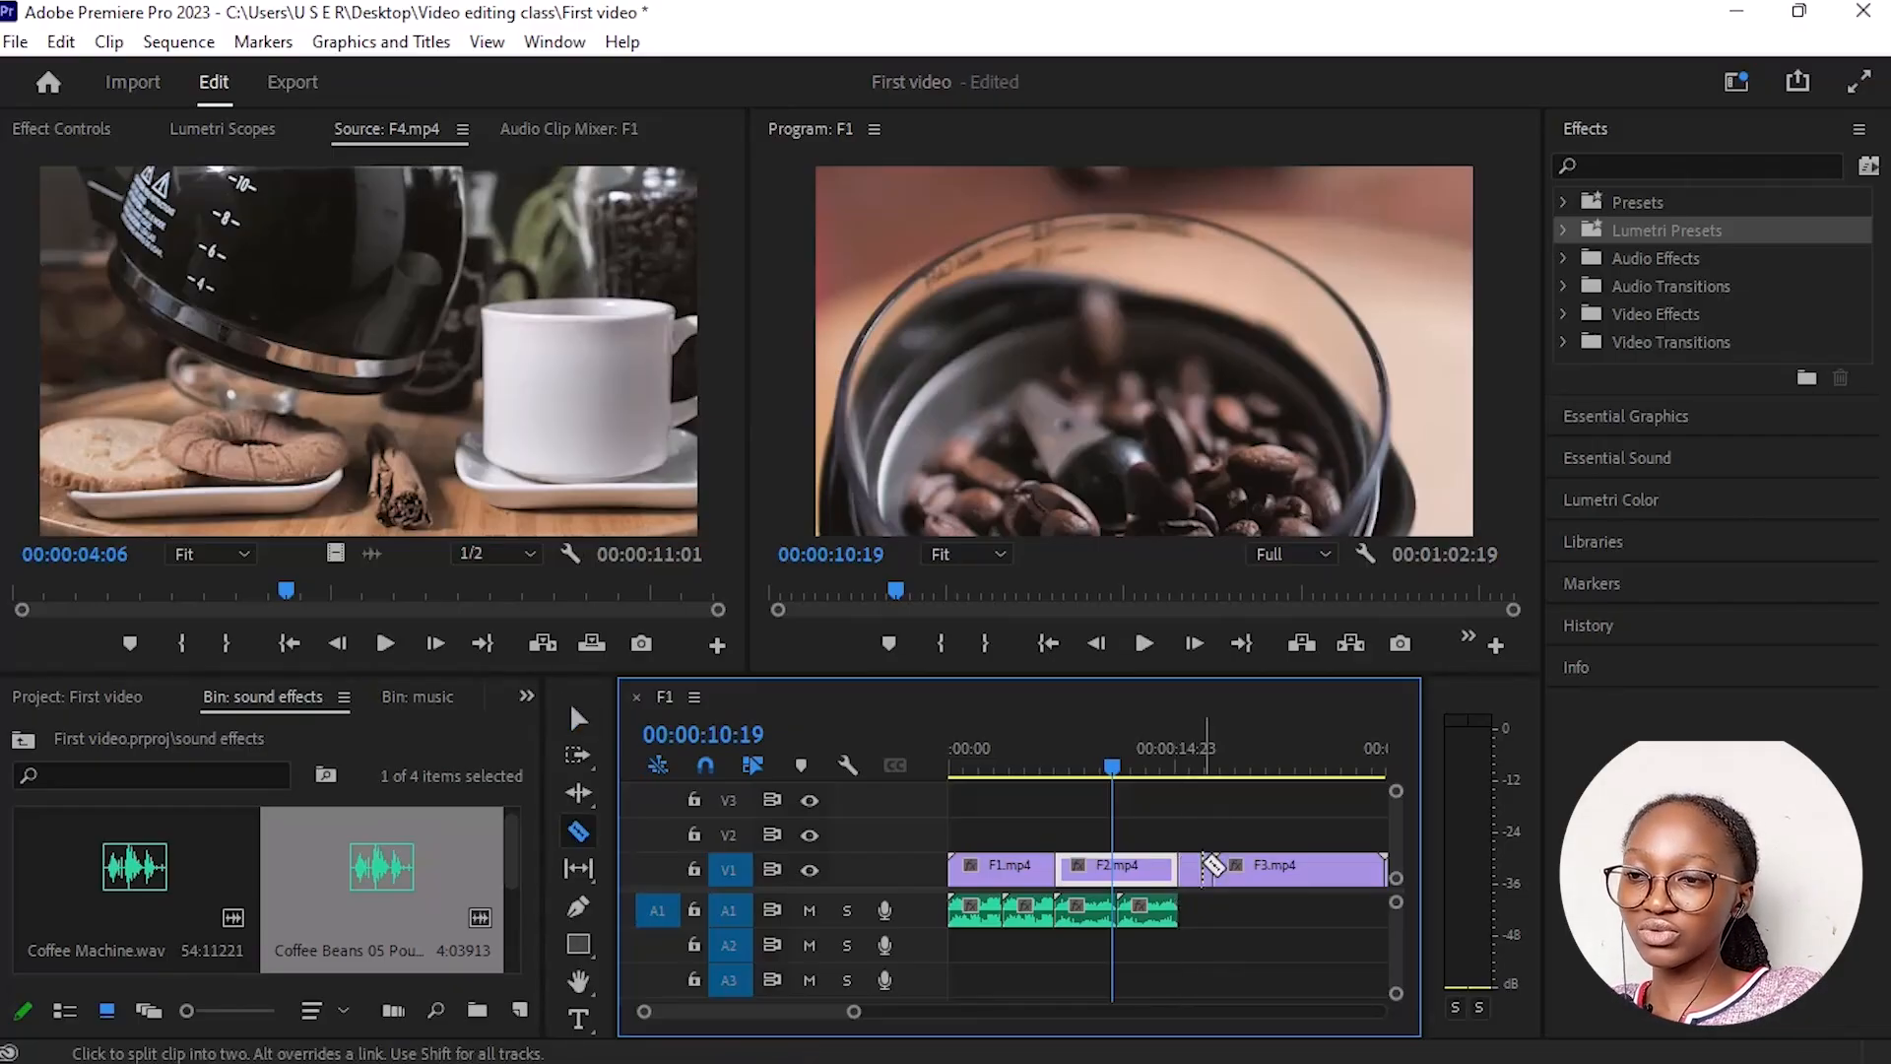
pyautogui.press('v')
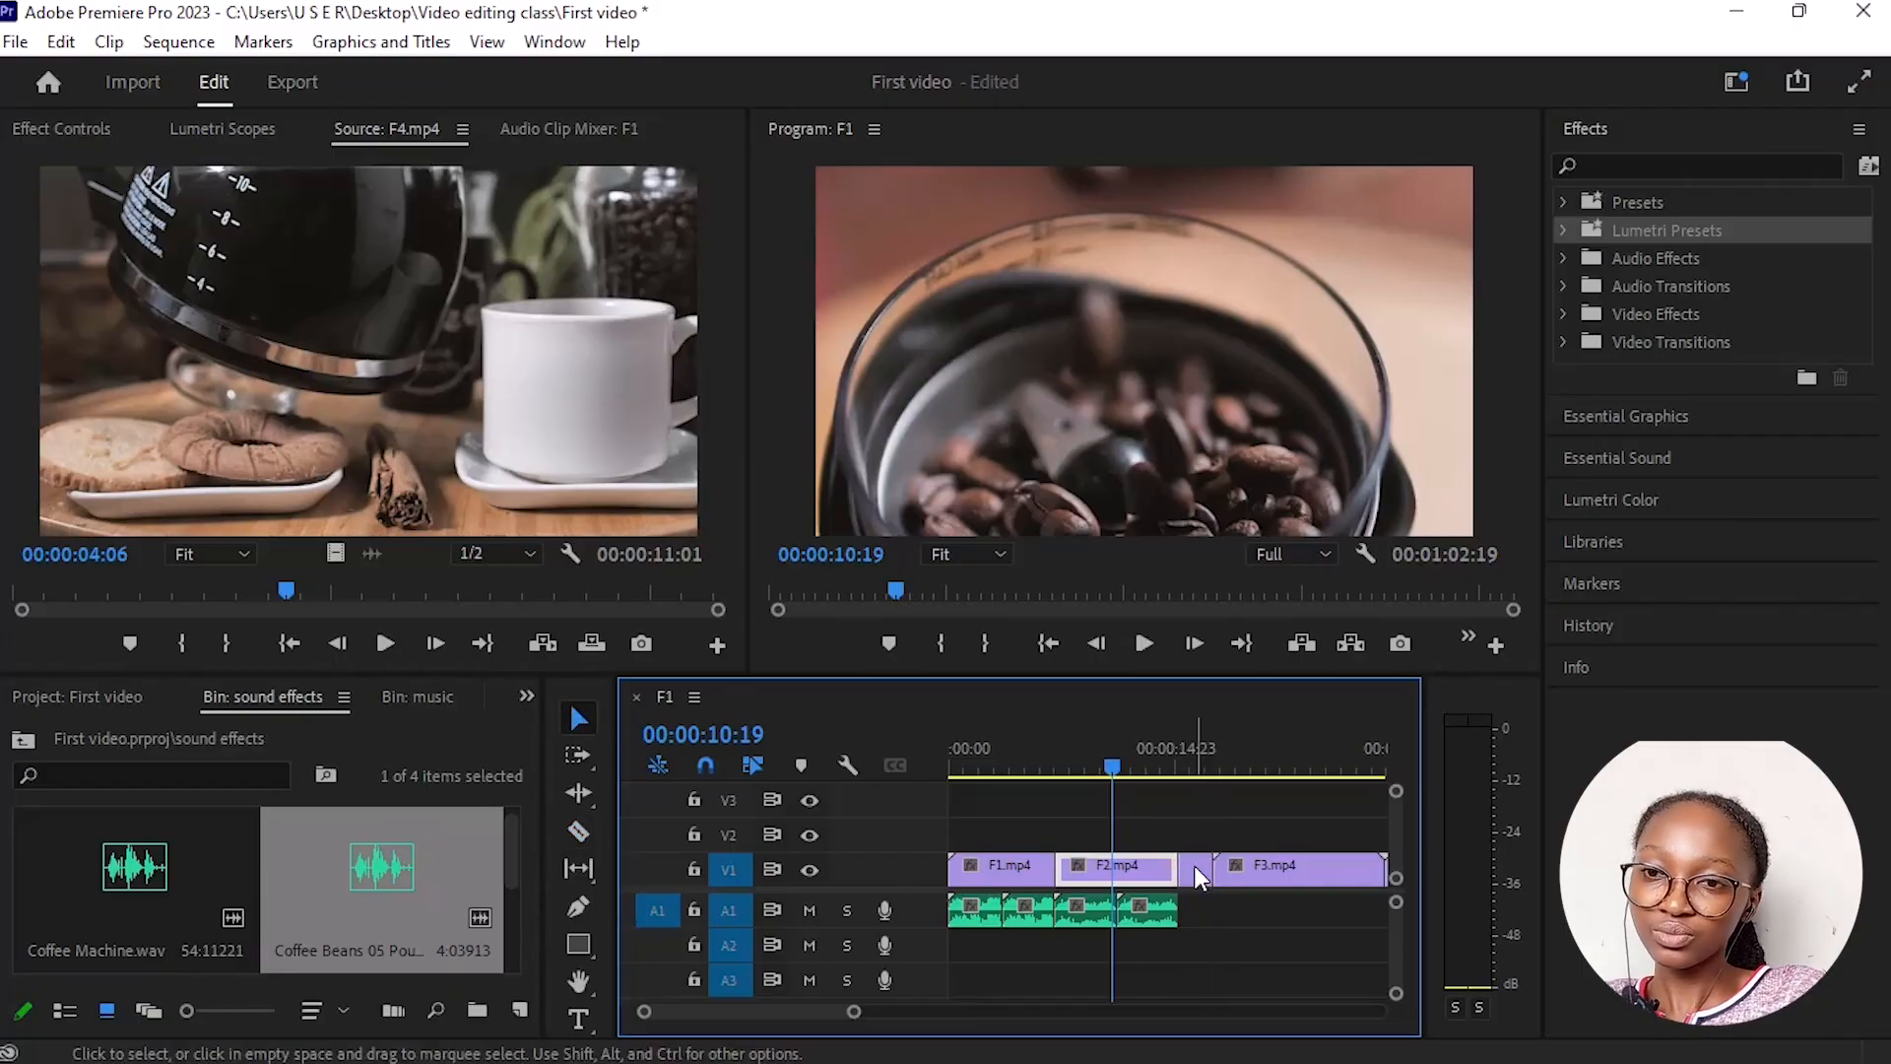
pyautogui.click(1196, 867)
pyautogui.press('Delete')
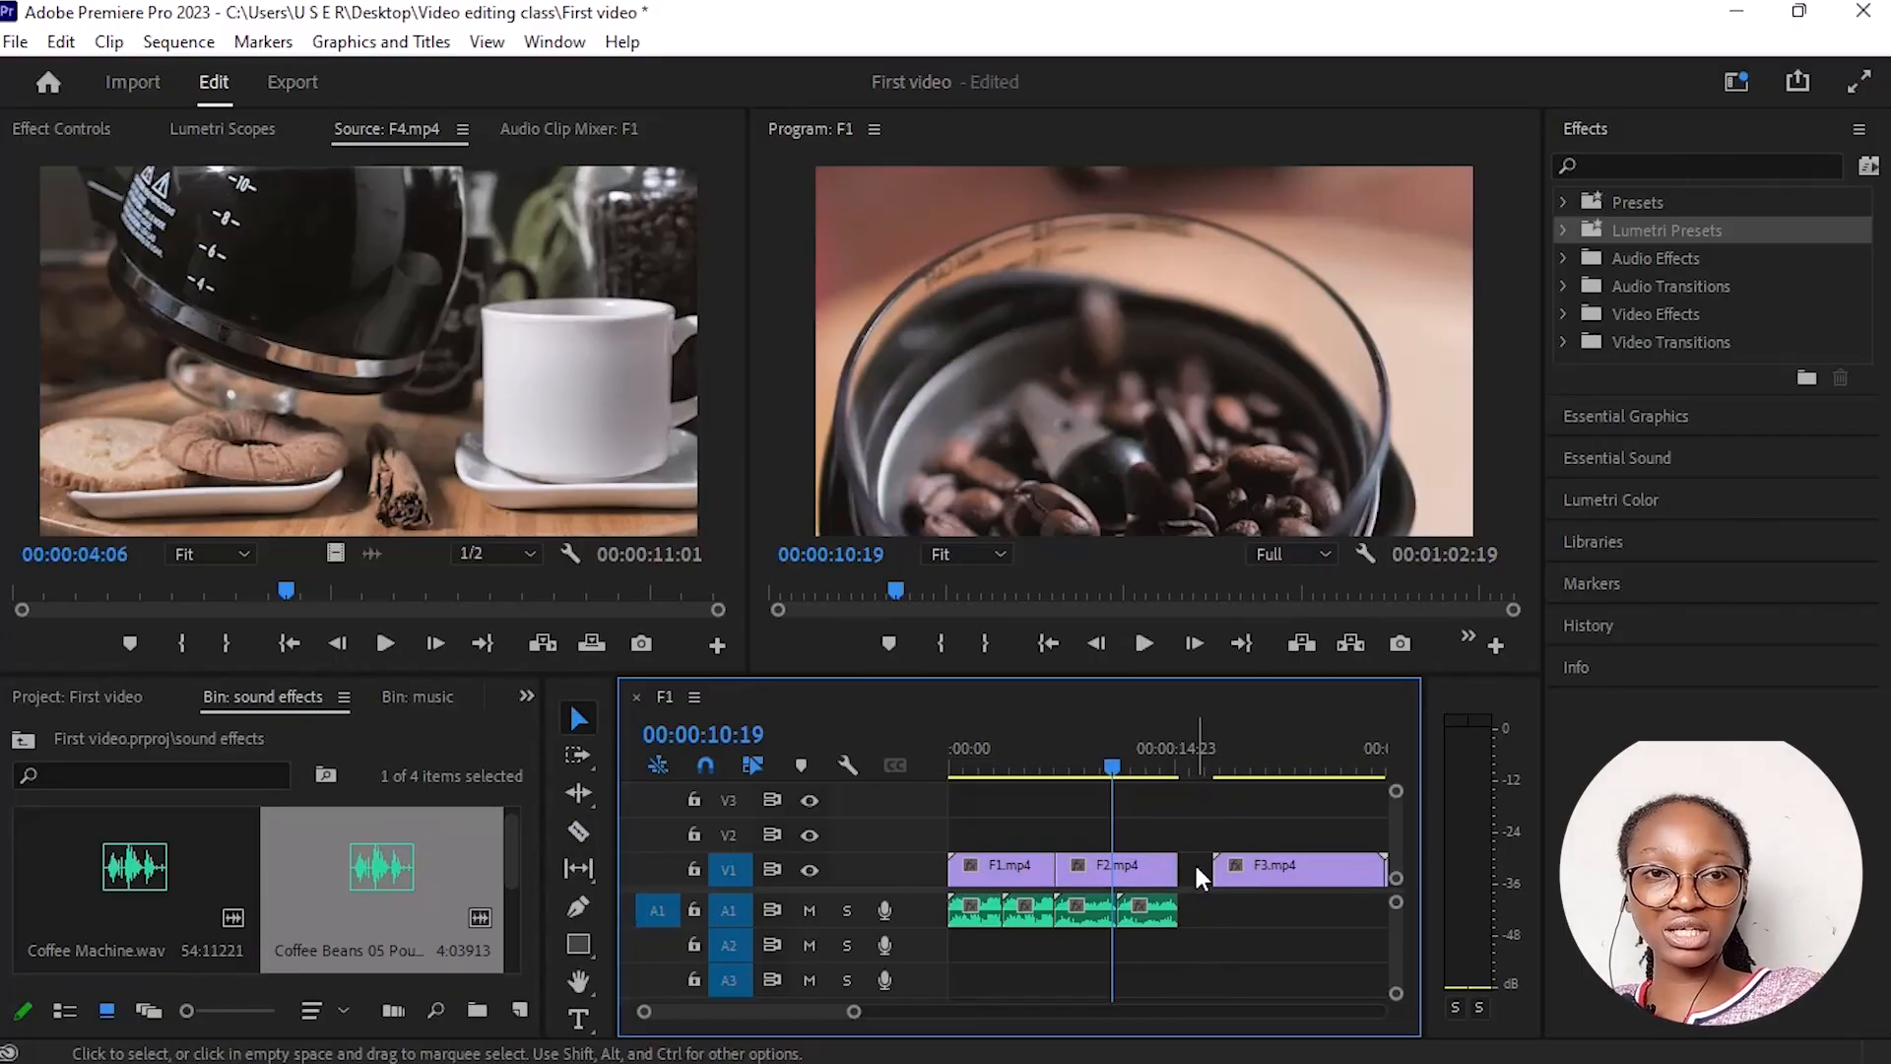
pyautogui.rightClick(1195, 867)
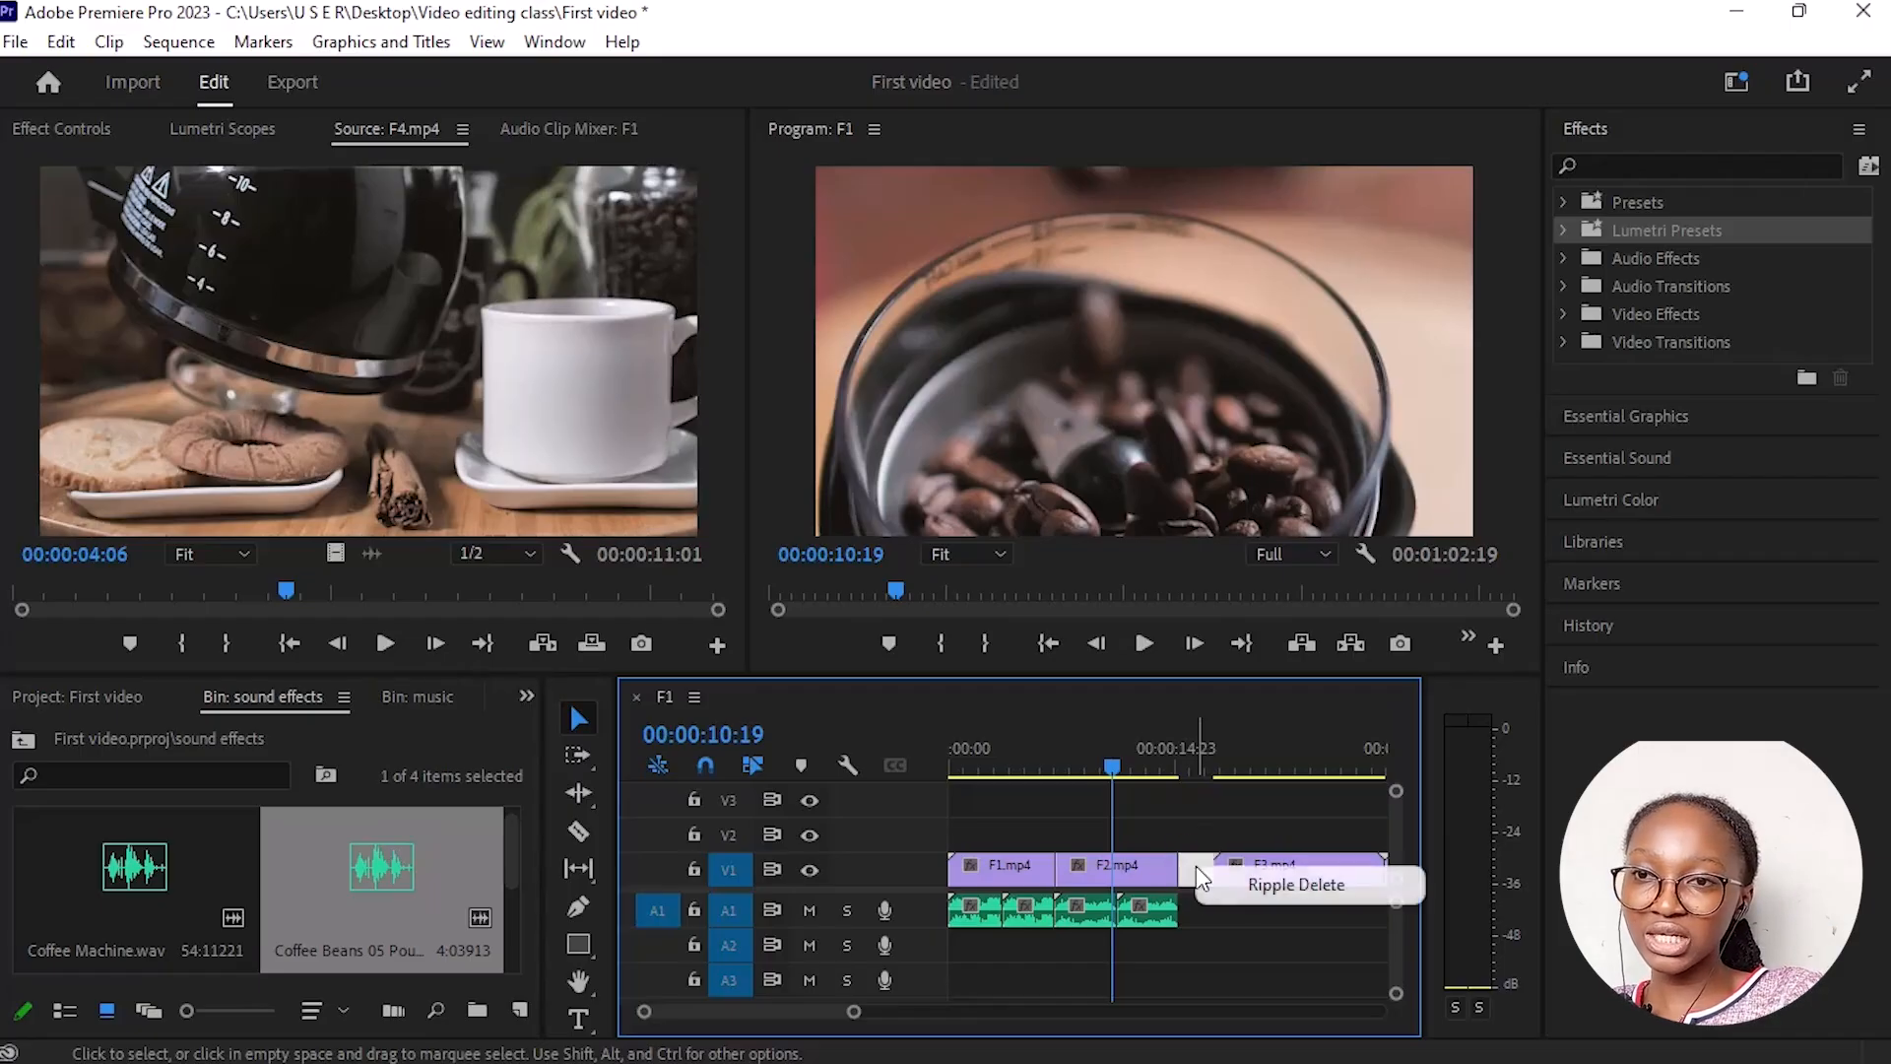
pyautogui.click(1281, 886)
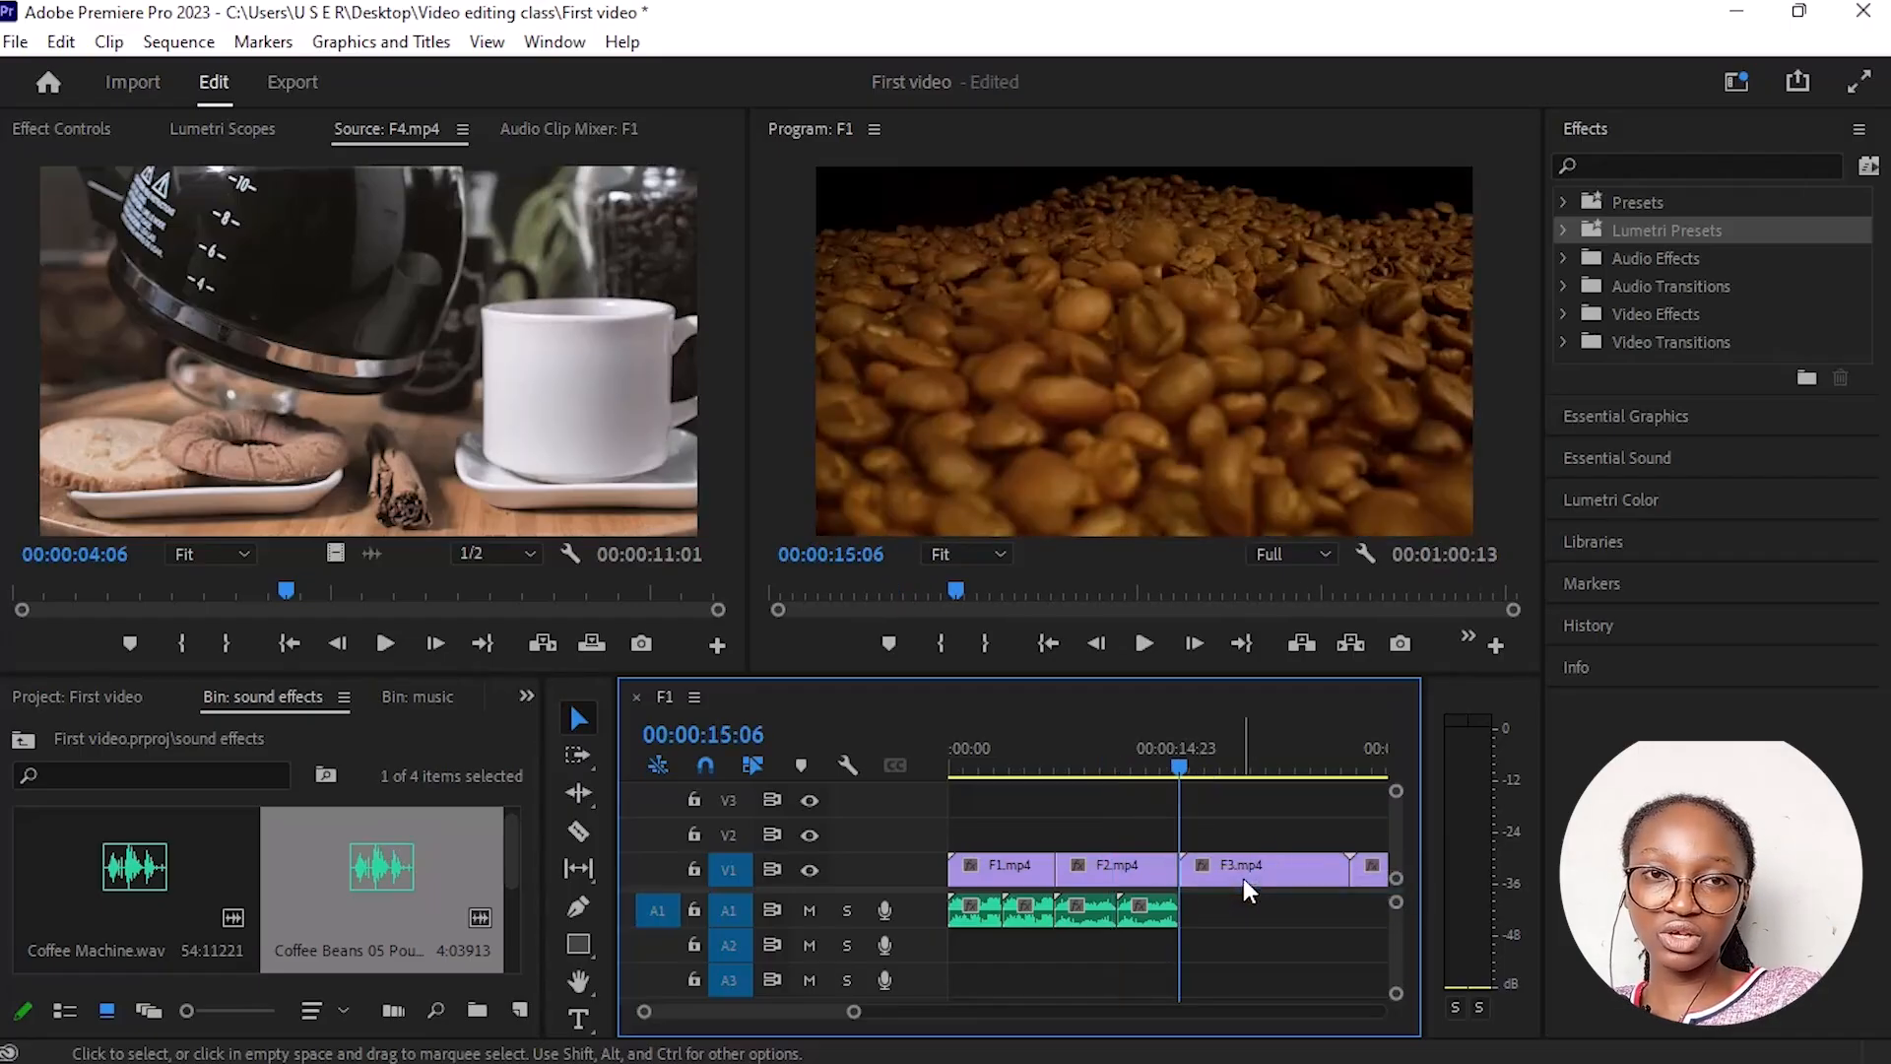
# Step: Place the CoffeePerking1Bub… sound from the sound effects bin on A1 at the start of F3.mp4
pyautogui.moveTo(1205, 778); pyautogui.dragTo(1162, 772)
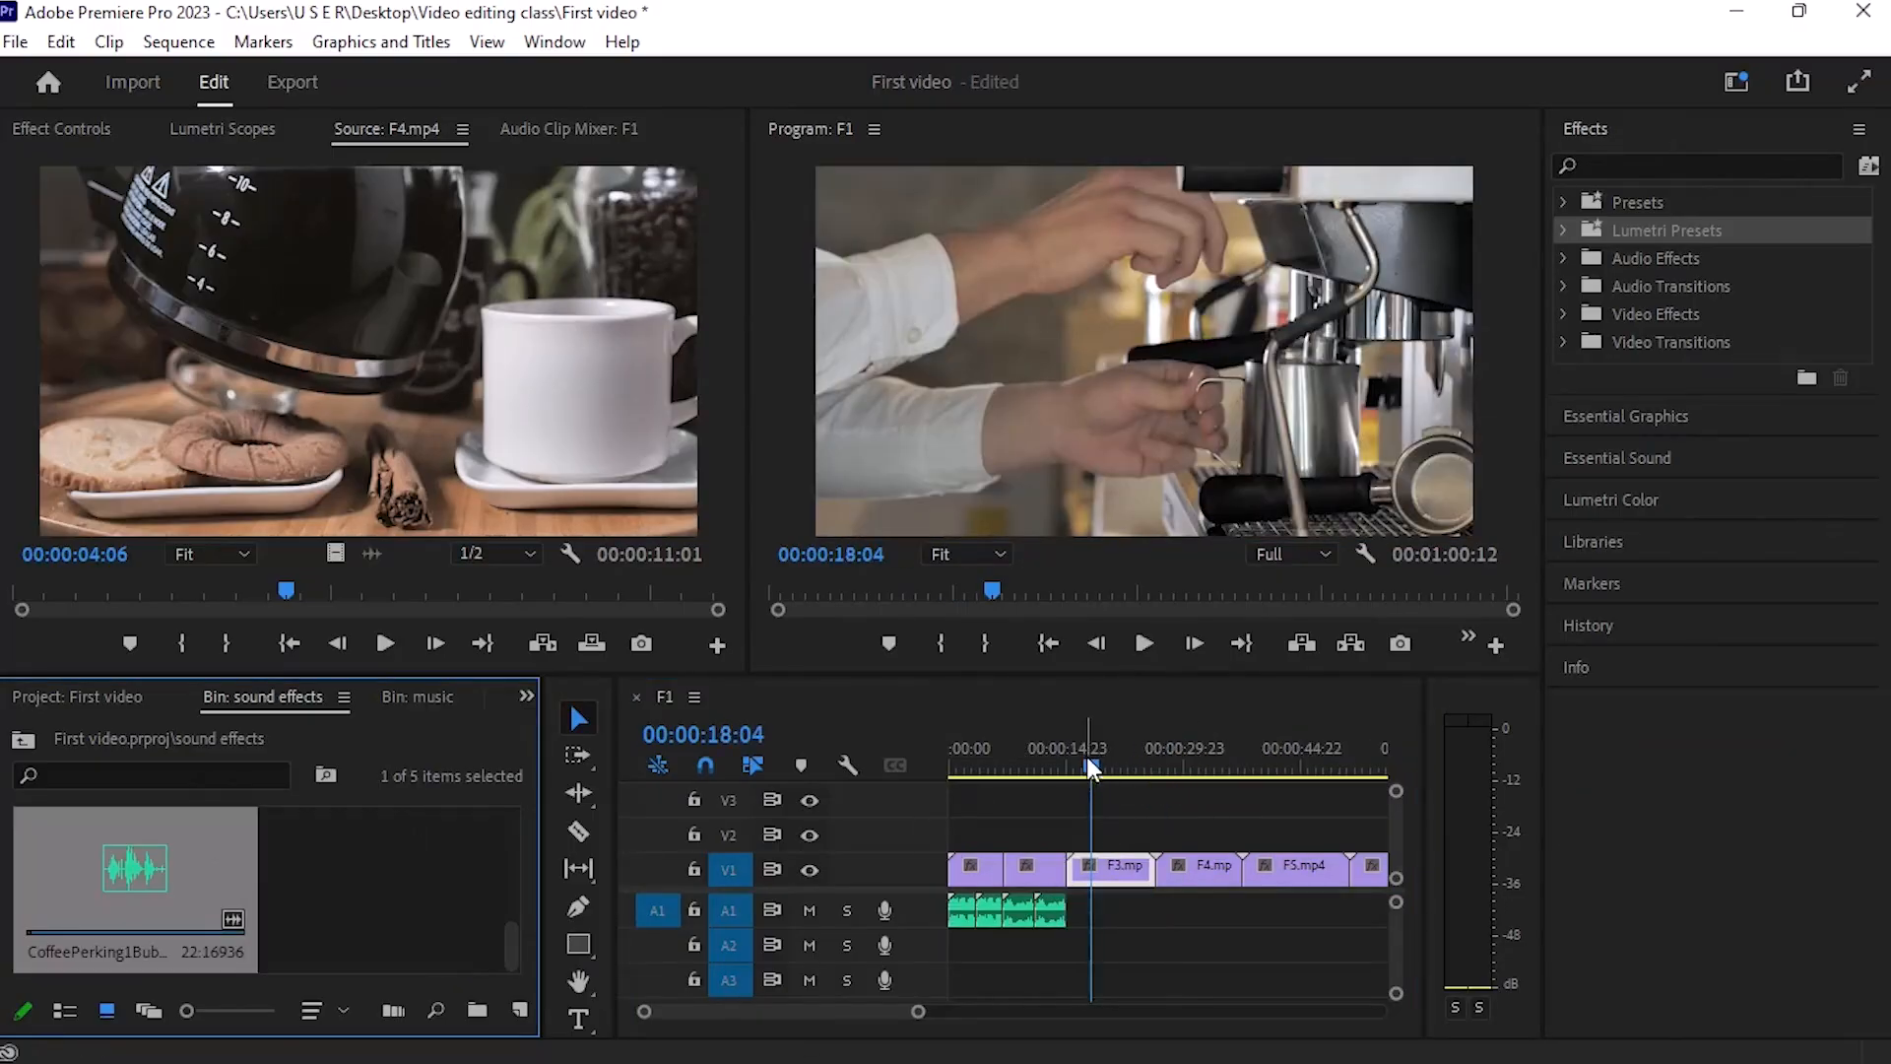
pyautogui.moveTo(1086, 757)
pyautogui.mouseDown()
pyautogui.moveTo(1065, 782)
pyautogui.moveTo(1091, 756)
pyautogui.mouseUp()
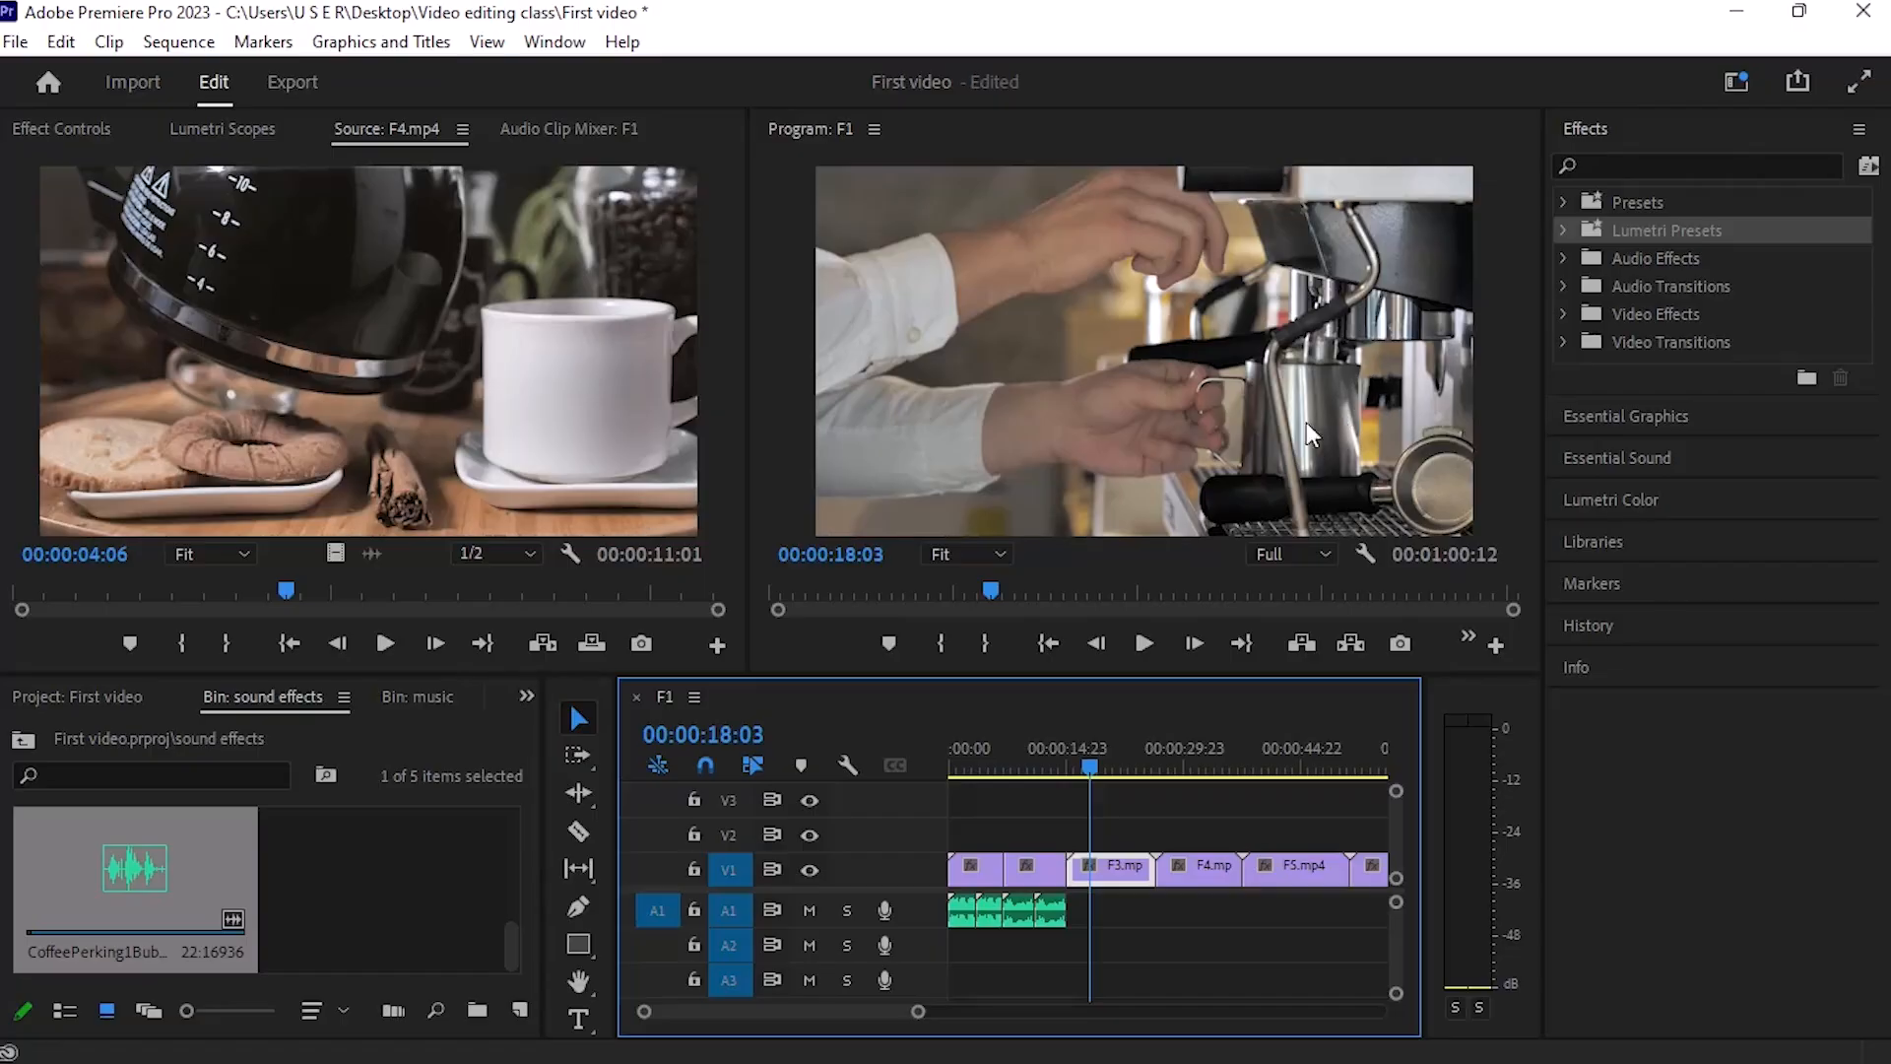
pyautogui.scroll(2, 201, 916)
pyautogui.scroll(-2, 199, 907)
pyautogui.scroll(2, 201, 912)
pyautogui.scroll(-1, 168, 939)
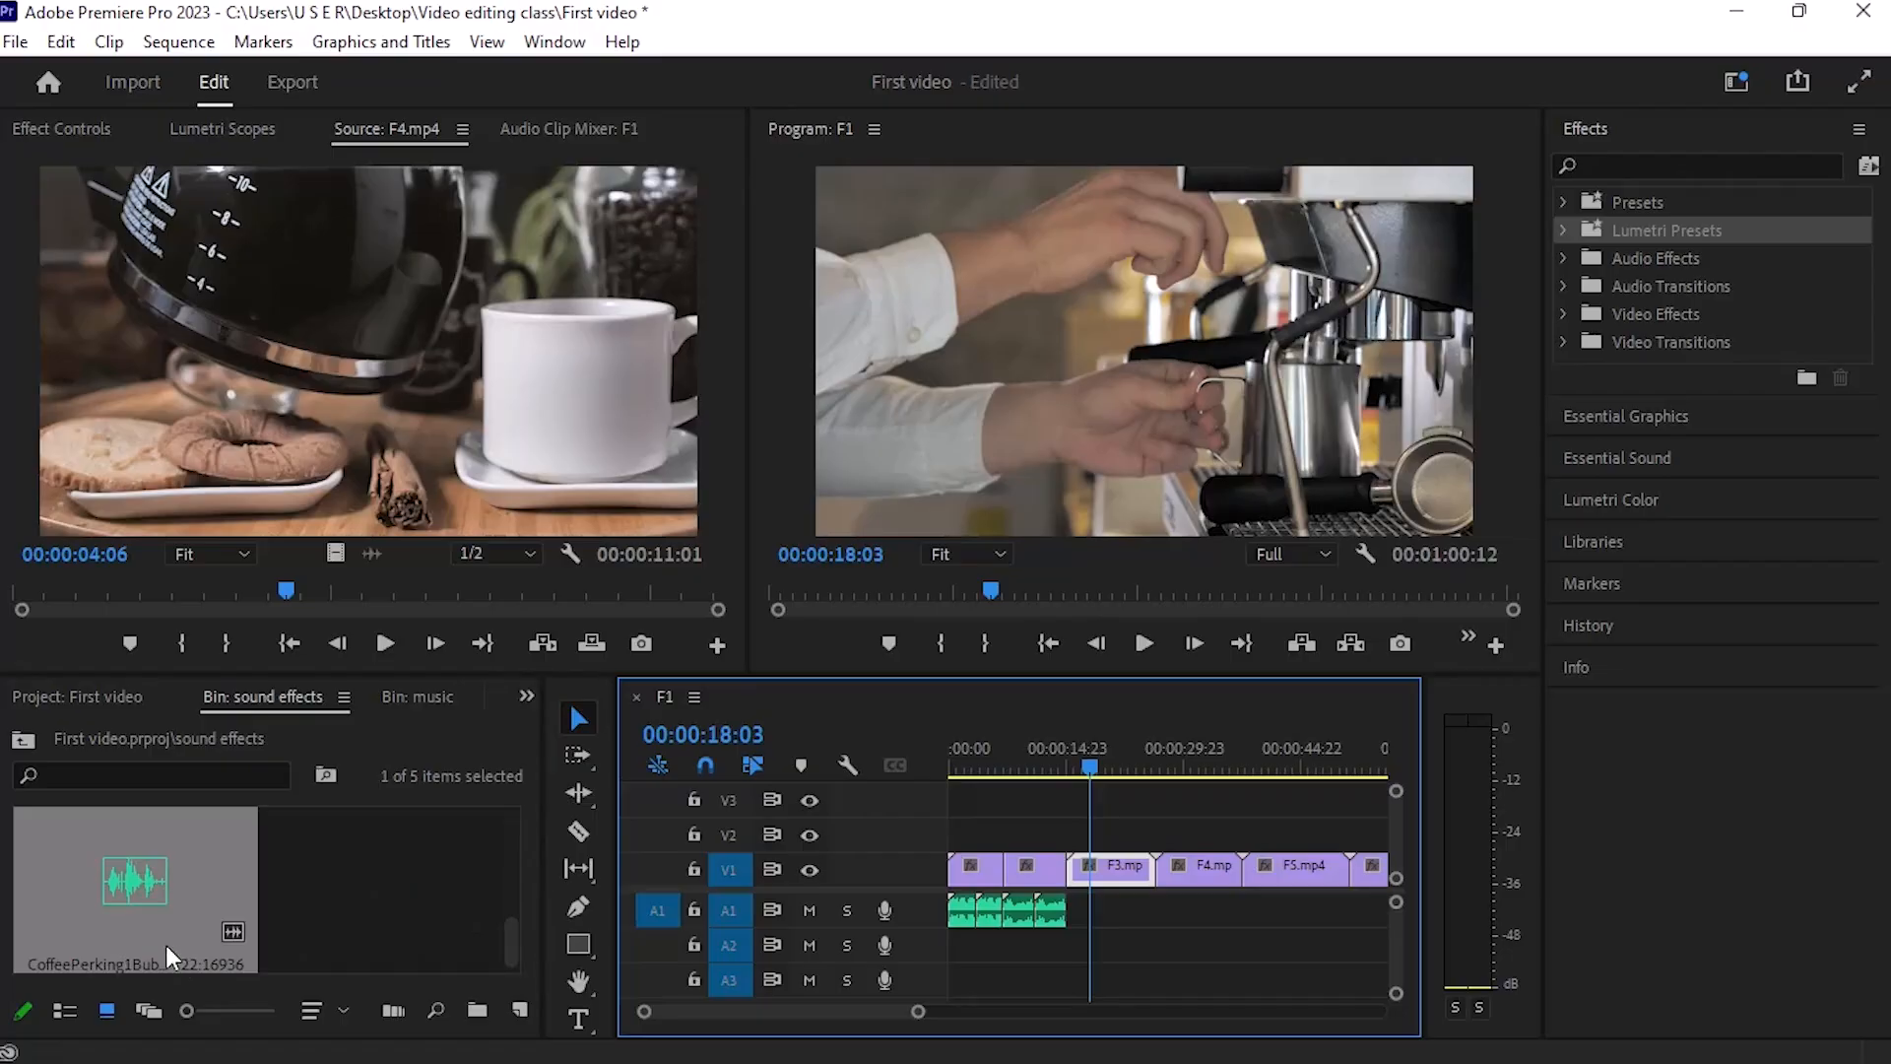
pyautogui.moveTo(197, 891); pyautogui.dragTo(1077, 911)
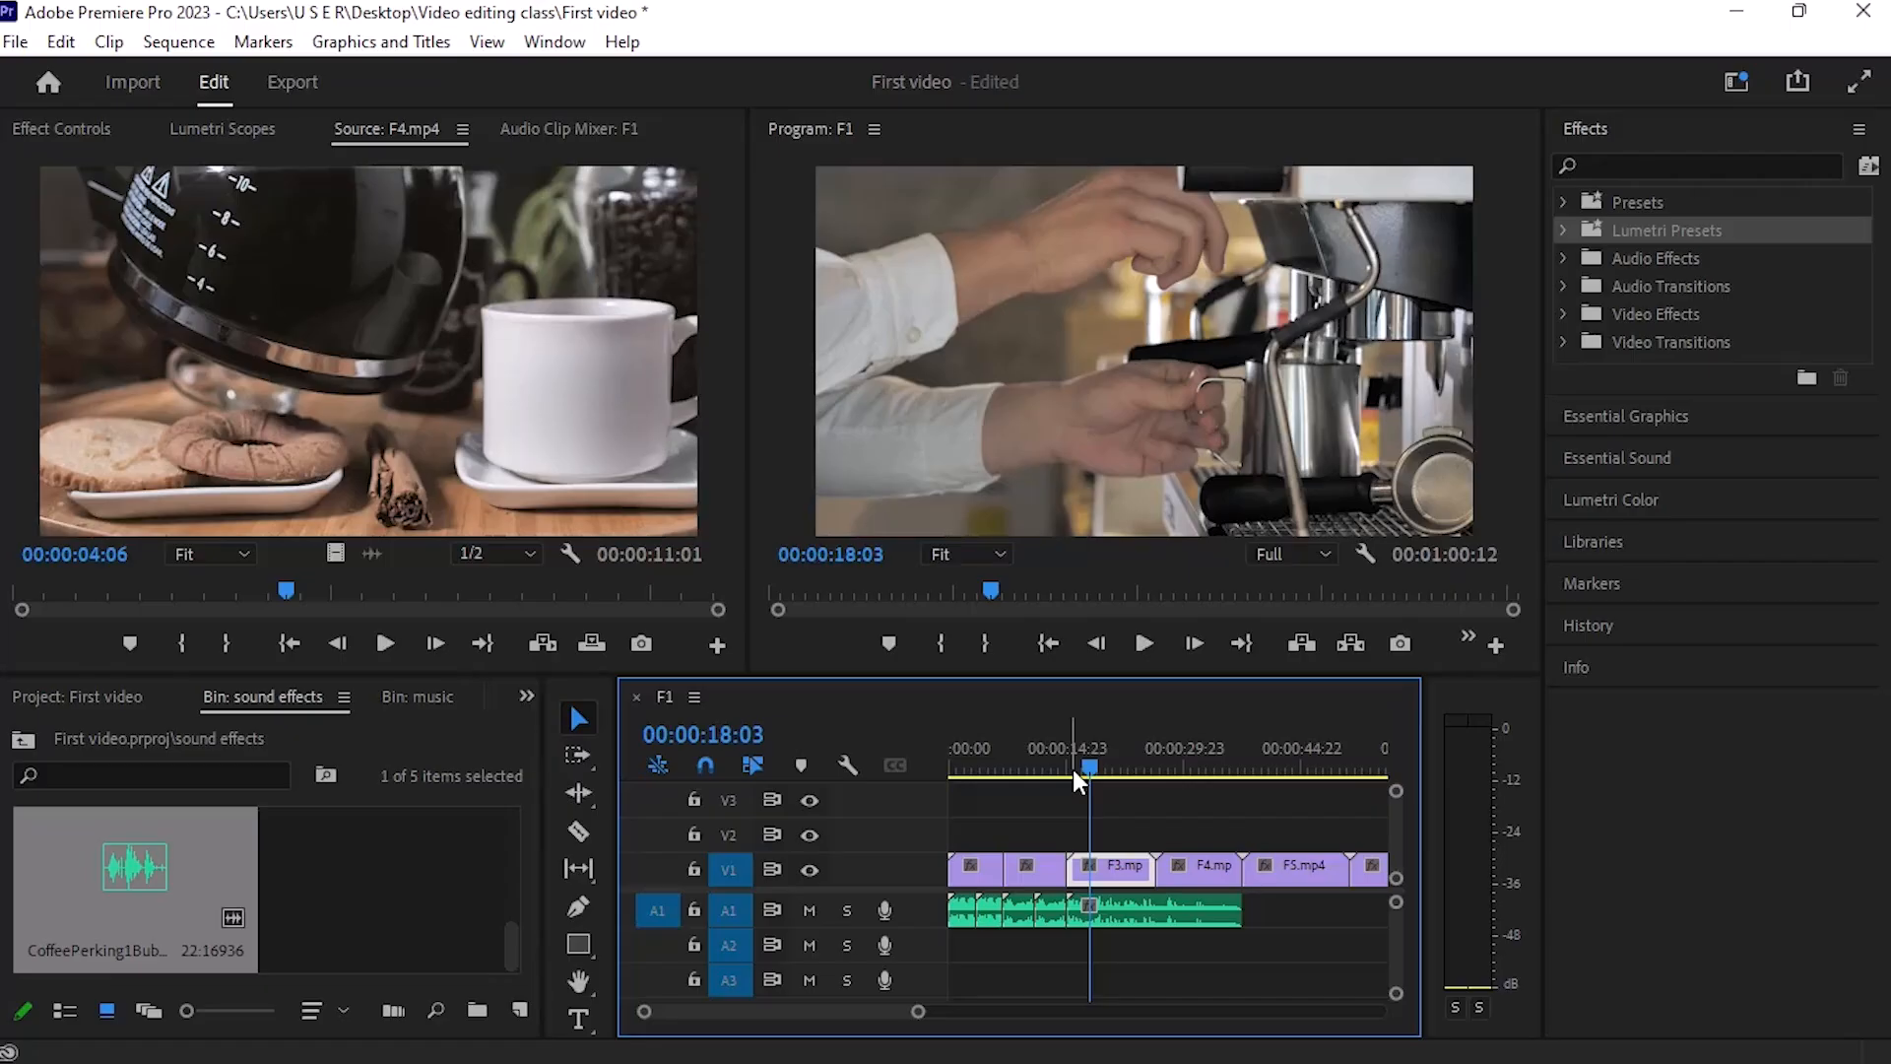
# Step: Play from the end of F2.mp4 into F3.mp4 to check when the coffee perking sound should begin
pyautogui.moveTo(1078, 773); pyautogui.dragTo(1056, 818)
pyautogui.press('space')
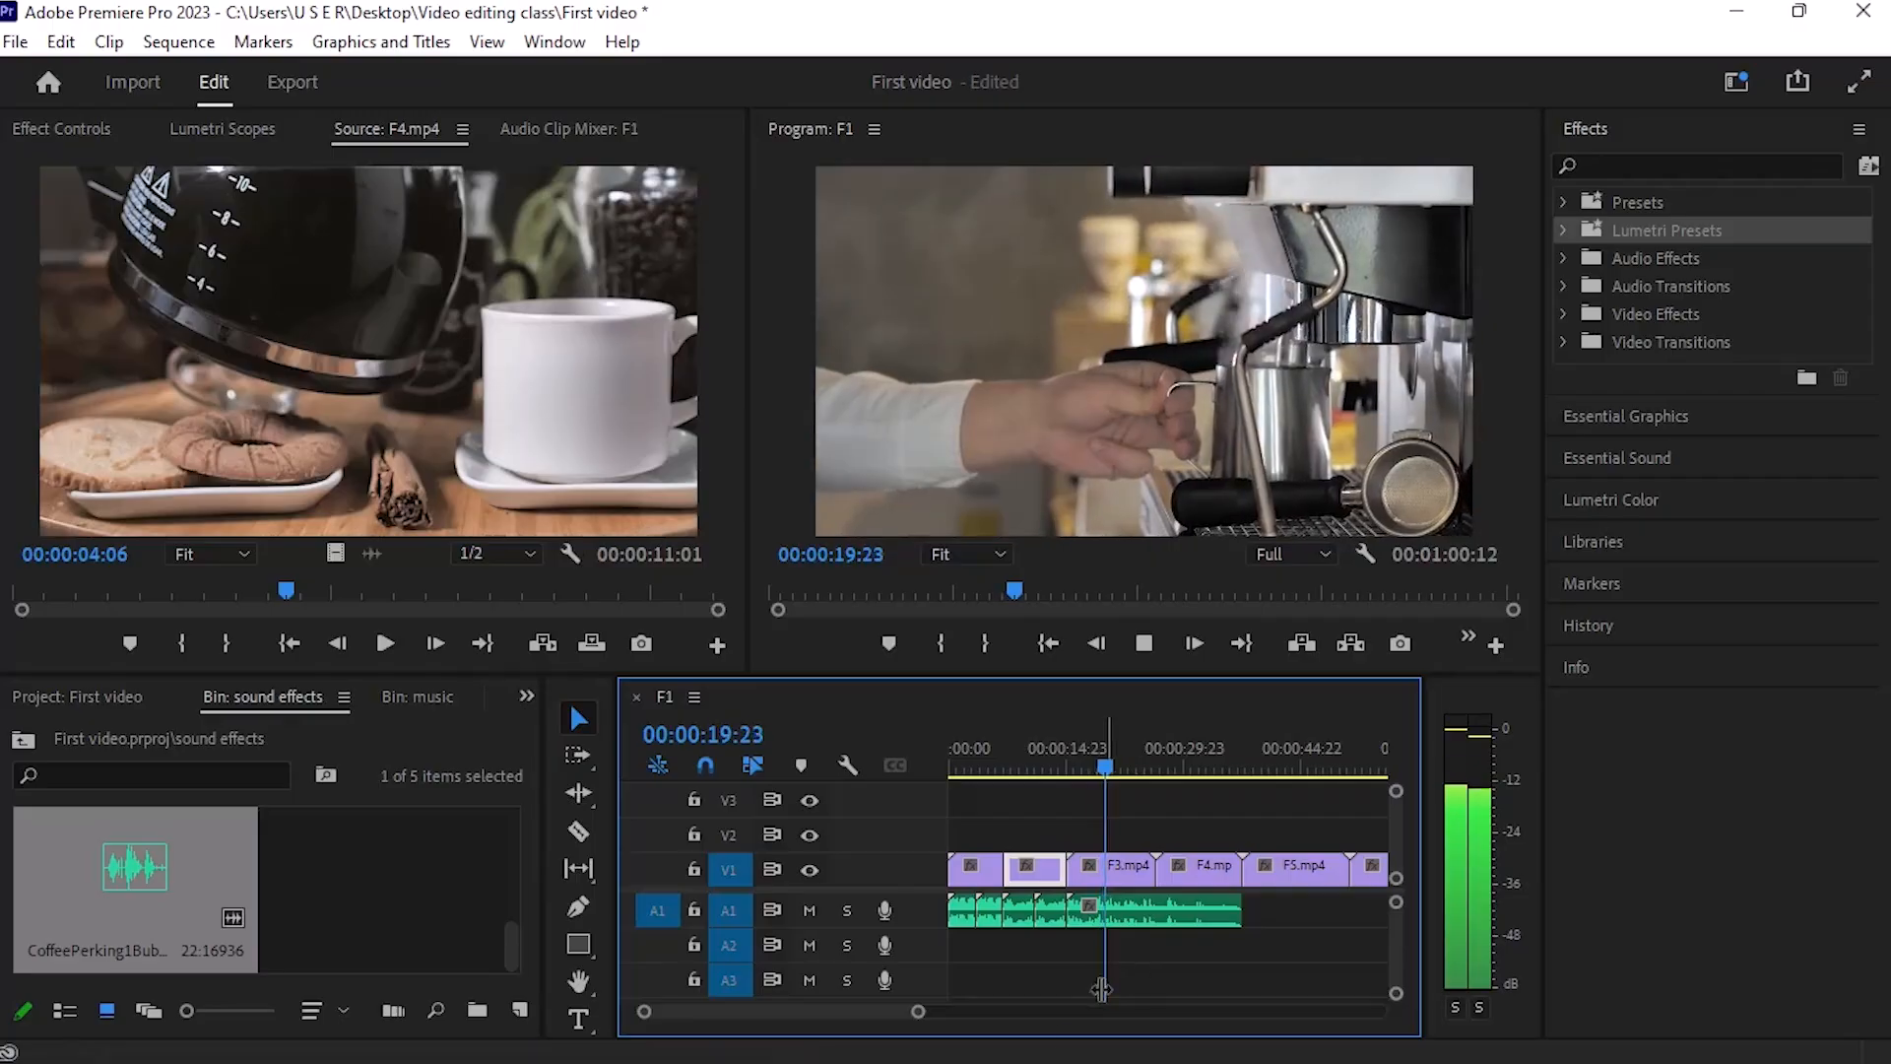
pyautogui.press('space')
# Step: Cut the coffee perking clip on A1 shortly after the start of F3.mp4 and delete the short piece before the cut
pyautogui.moveTo(919, 1014); pyautogui.dragTo(874, 1016)
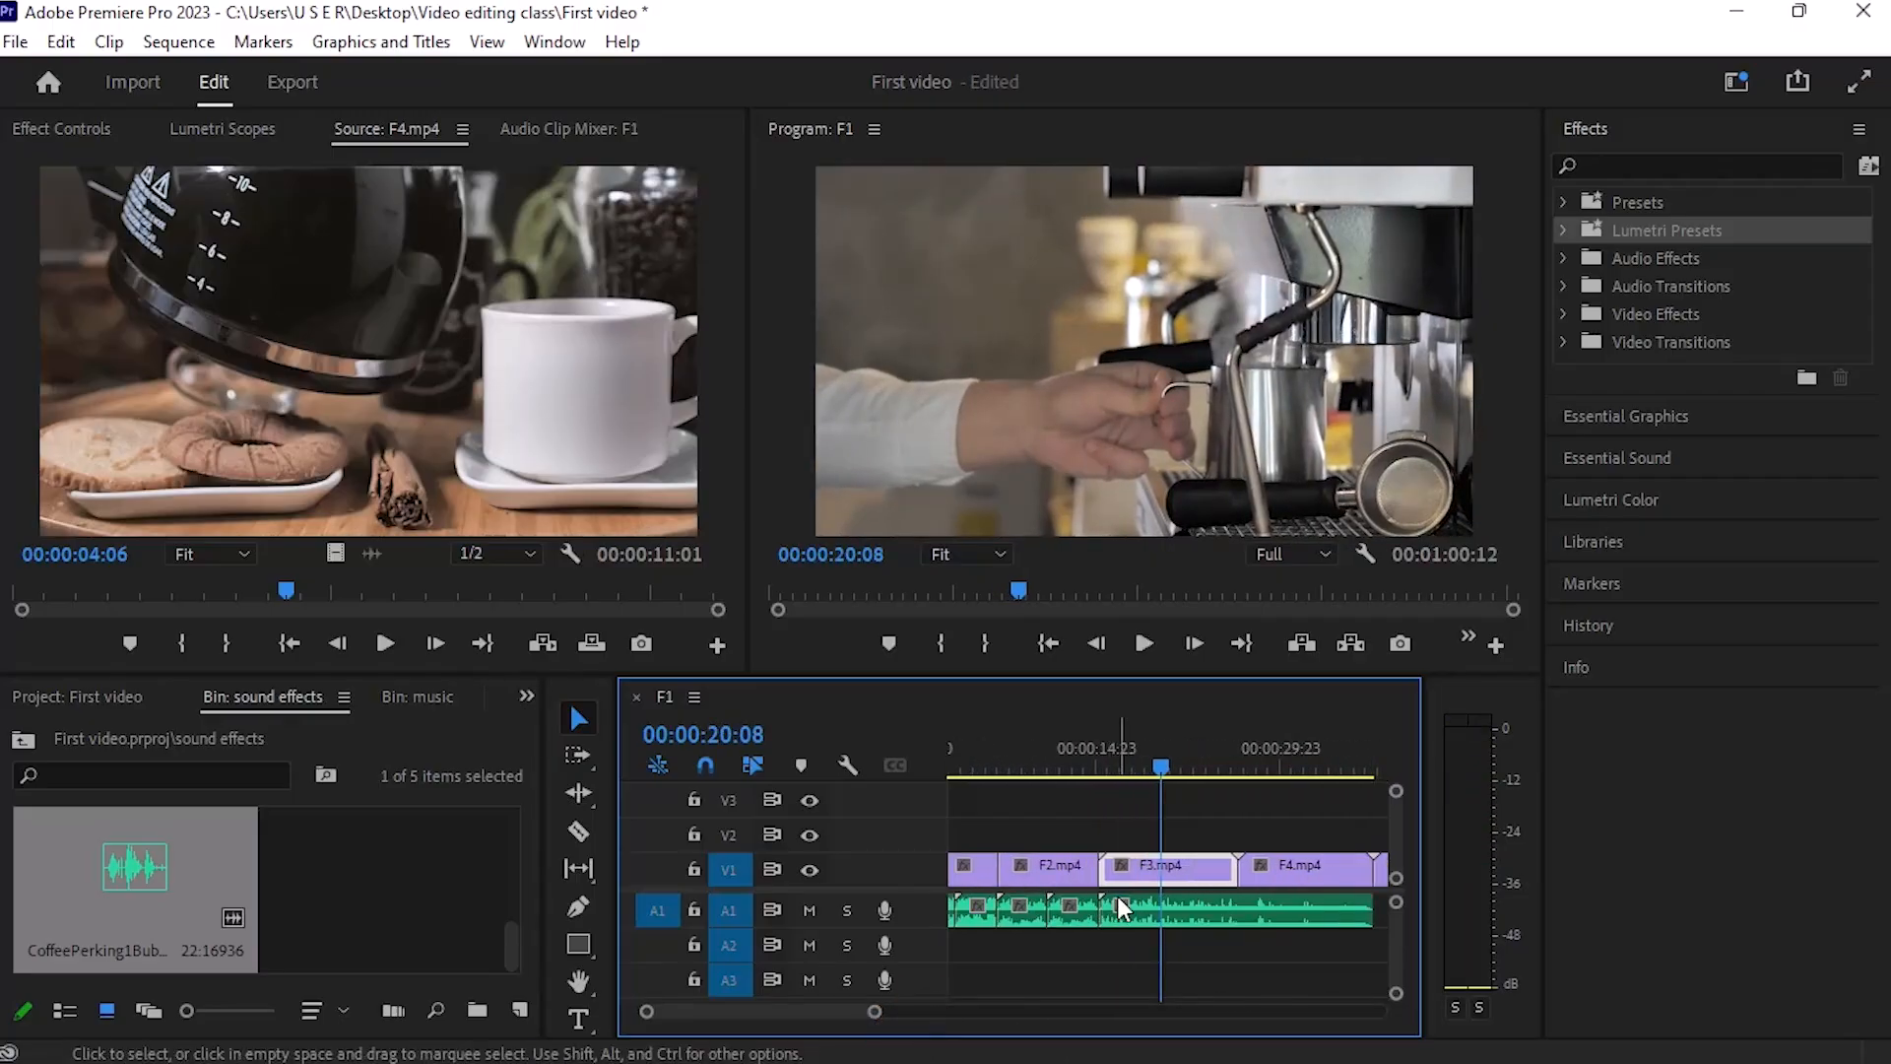
pyautogui.press('c')
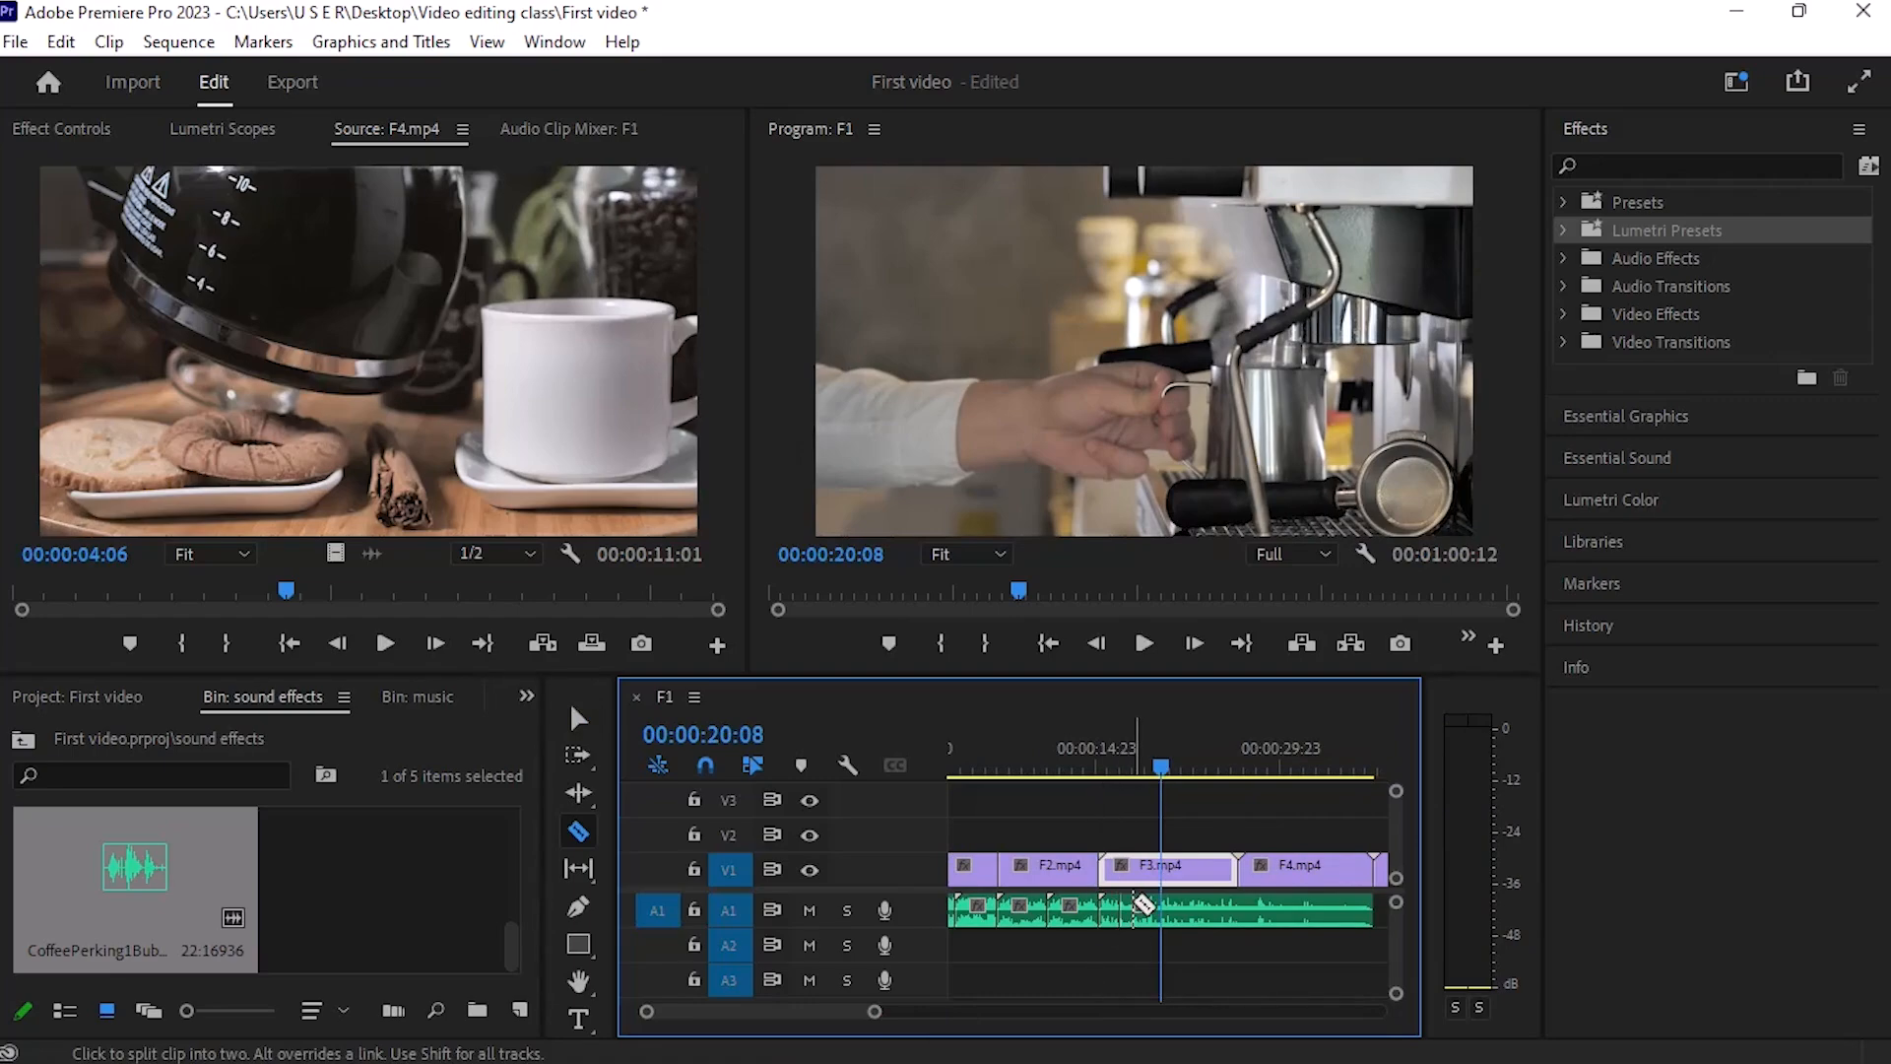
pyautogui.press('v')
pyautogui.press('Delete')
# Step: Play F3.mp4 from its start into F4.mp4 to check the timing of the trimmed coffee perking sound
pyautogui.click(1152, 778)
pyautogui.moveTo(1153, 778); pyautogui.dragTo(1109, 817)
pyautogui.press('space')
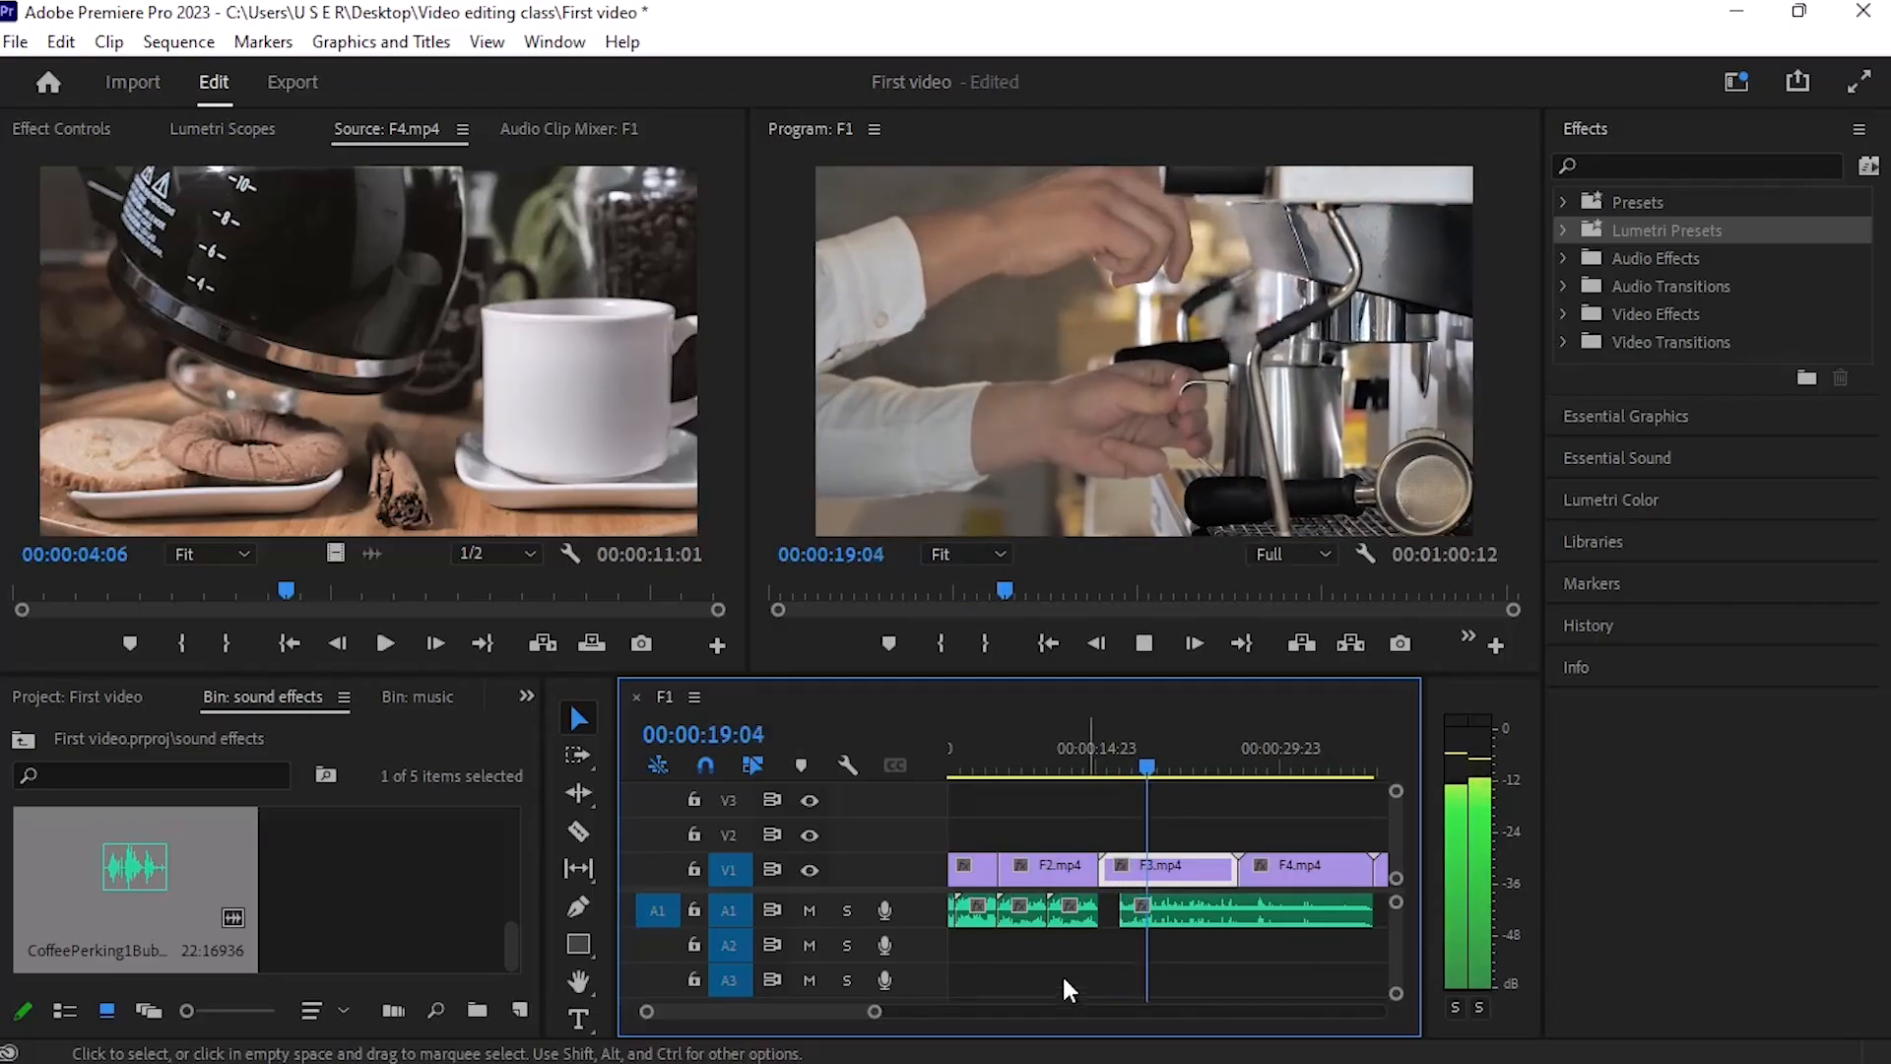
pyautogui.moveTo(872, 1012); pyautogui.dragTo(899, 1011)
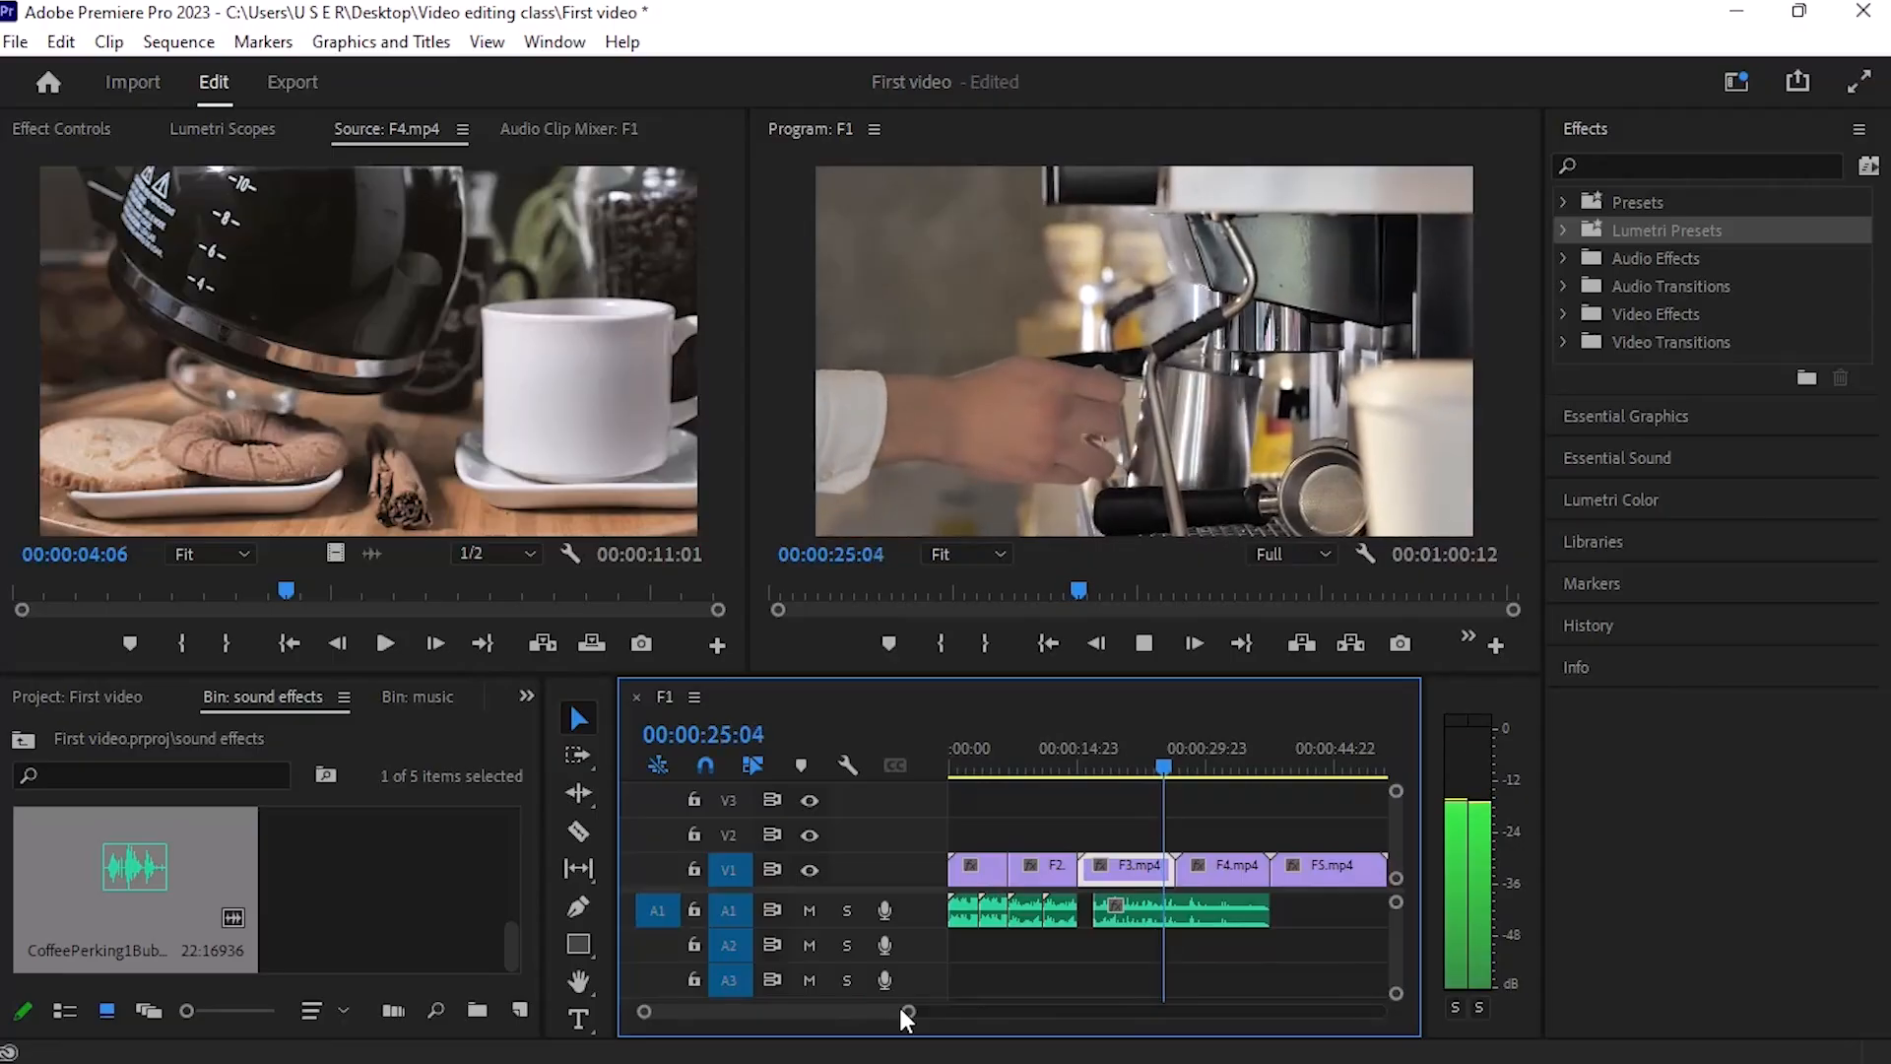
pyautogui.press('space')
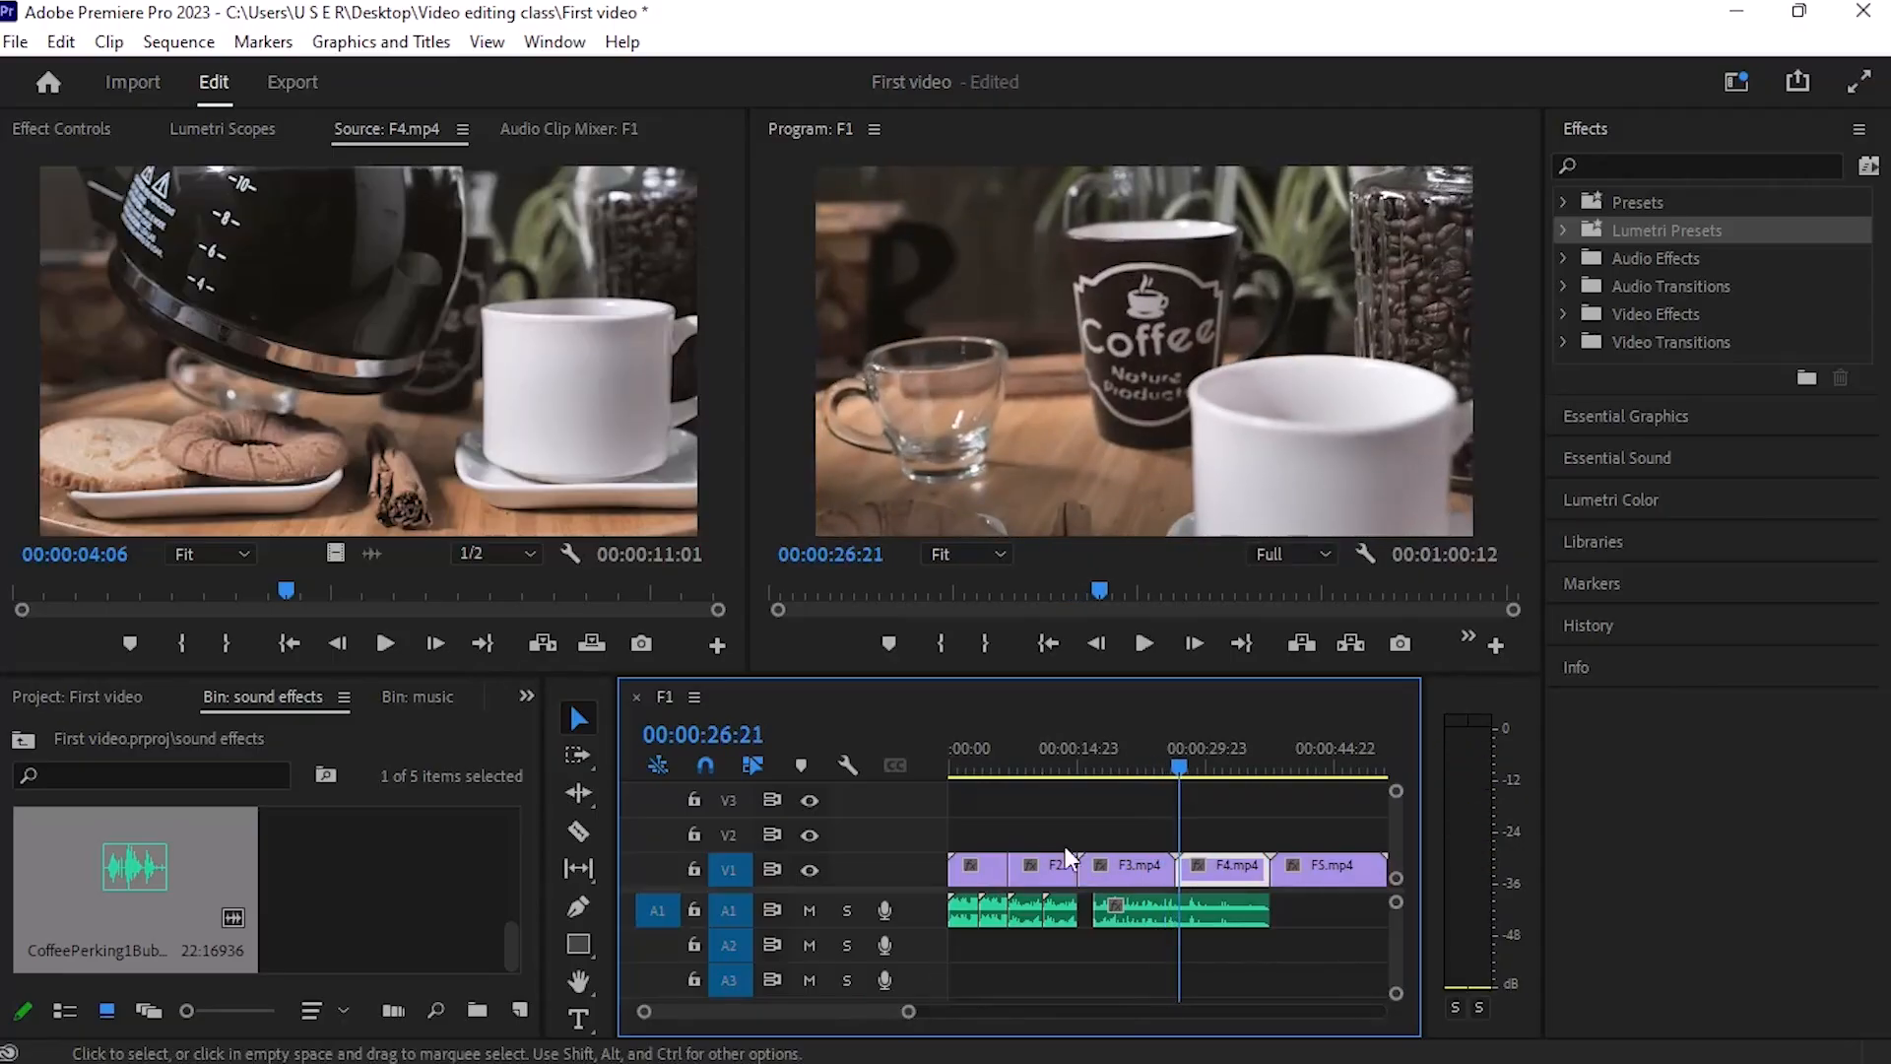
# Step: Replay the later part of F3.mp4 repeatedly to find the moment where the coffee perking sound should stop
pyautogui.moveTo(1180, 764); pyautogui.dragTo(1143, 778)
pyautogui.press('space')
pyautogui.press('space')
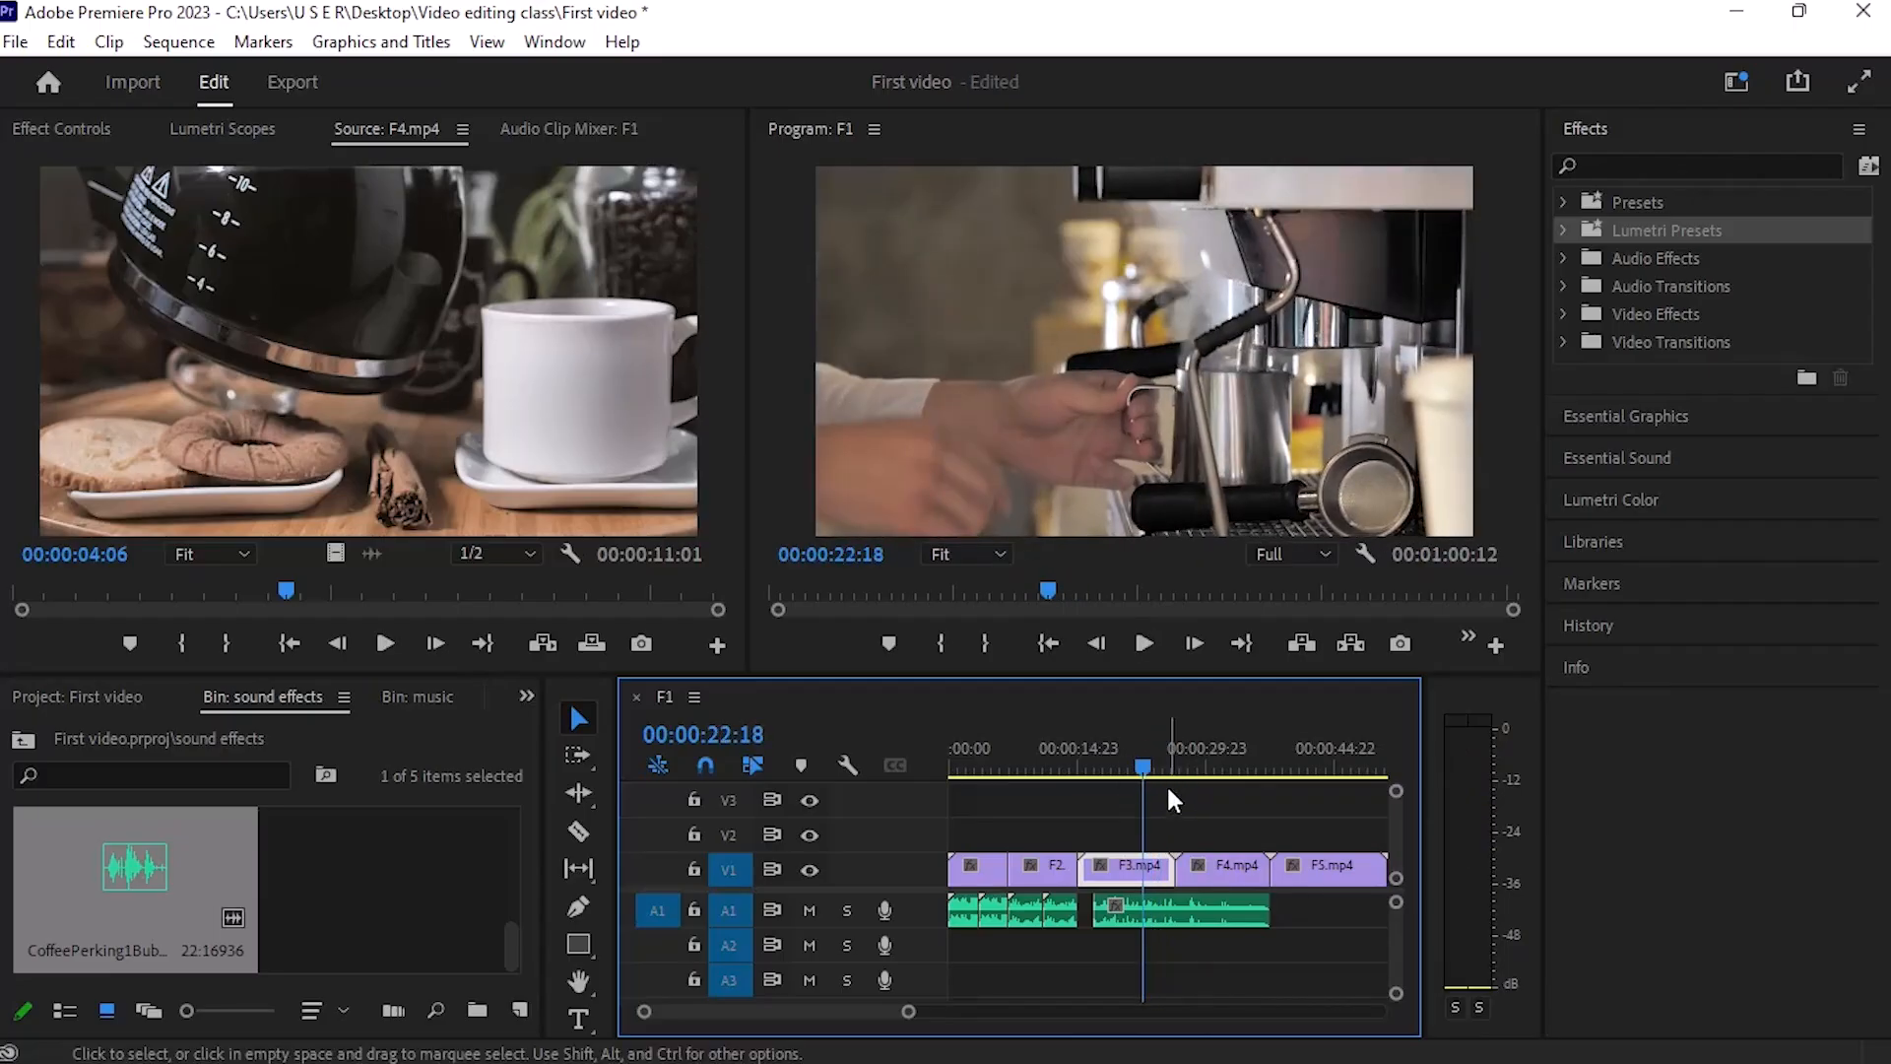
pyautogui.press('space')
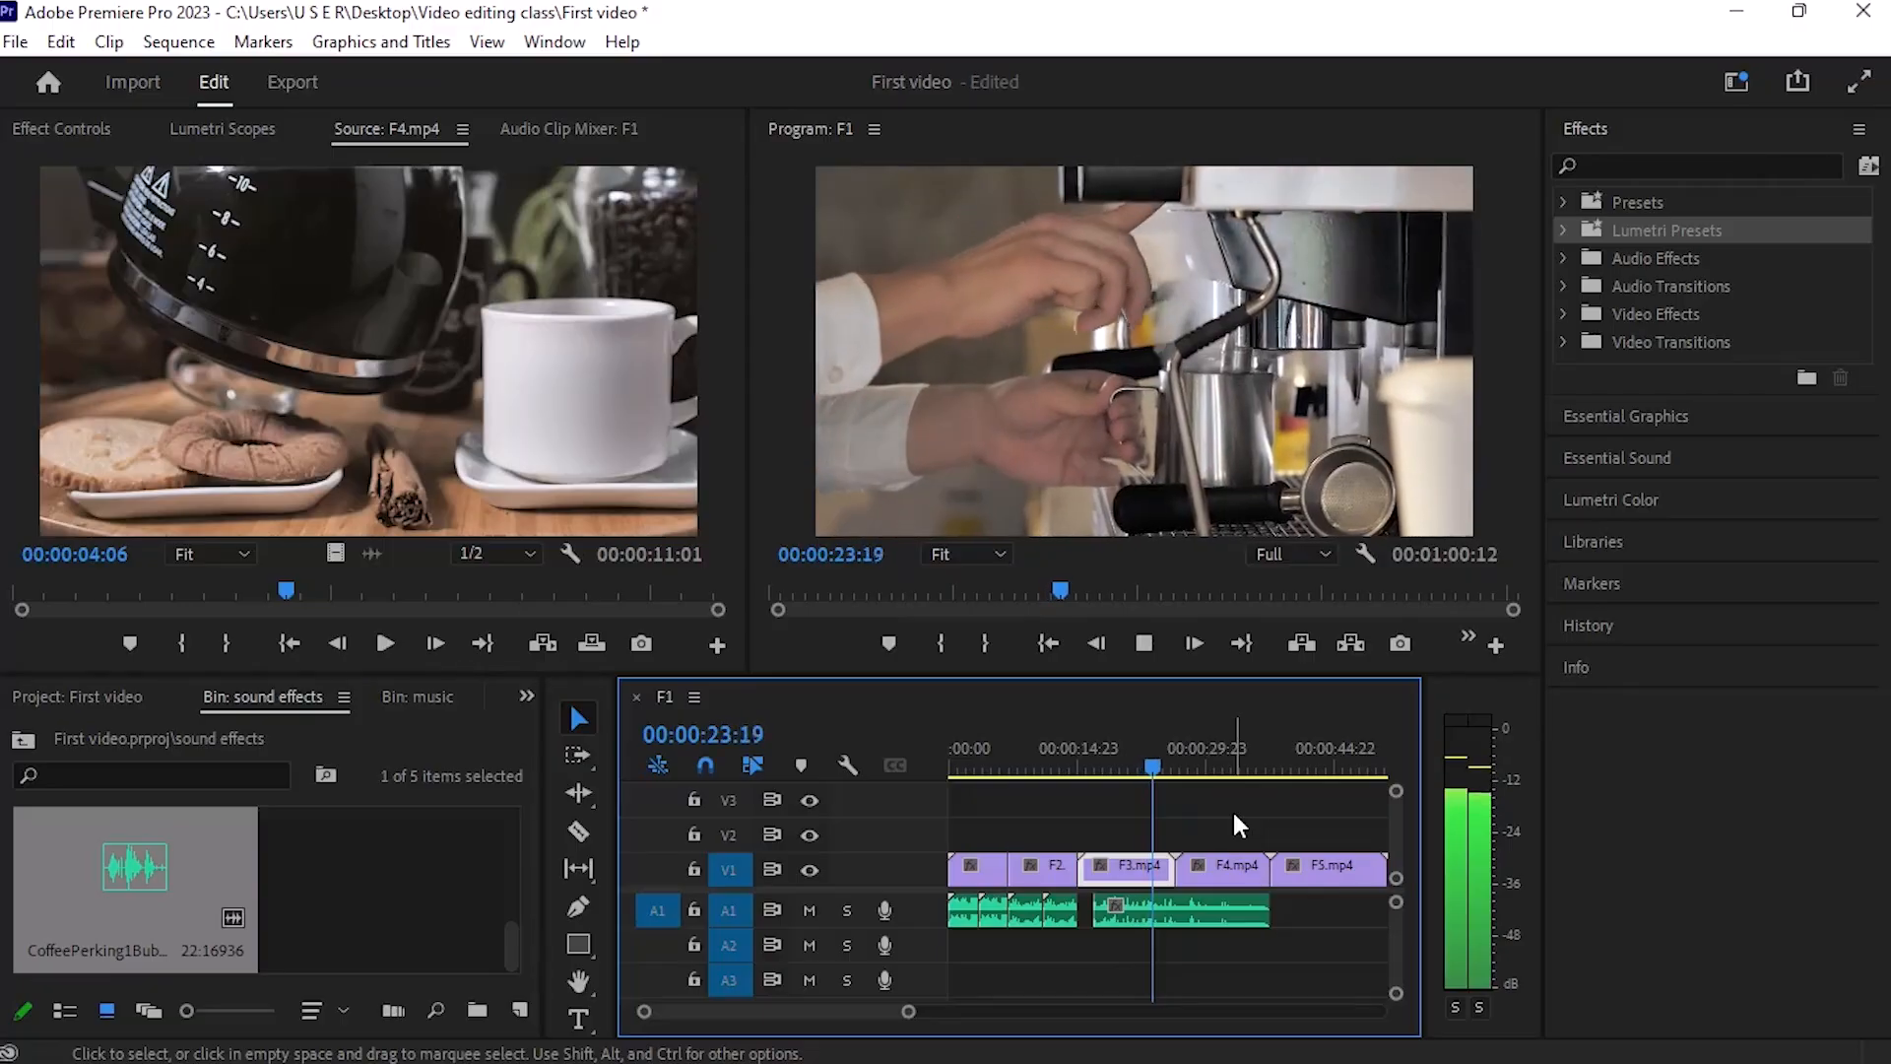
pyautogui.press('space')
pyautogui.press('space')
pyautogui.press('space')
pyautogui.moveTo(1155, 765); pyautogui.dragTo(1136, 785)
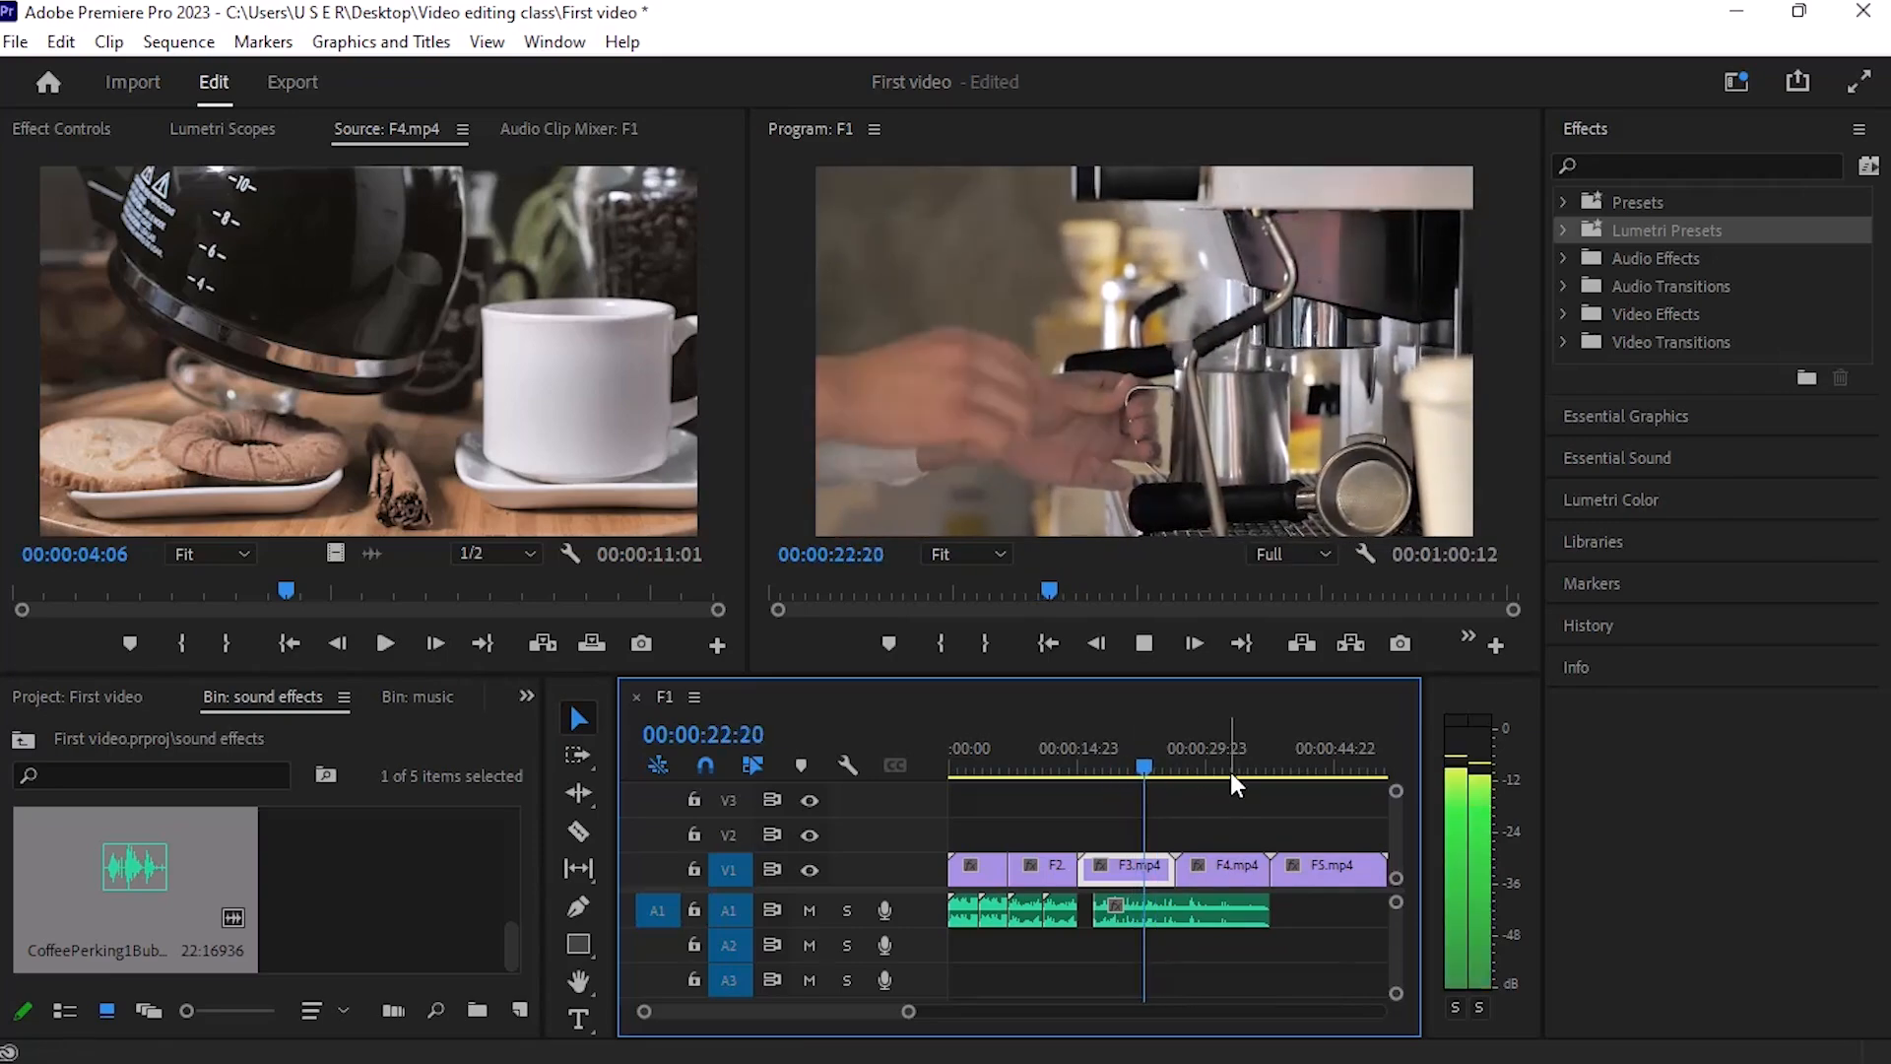
pyautogui.press('space')
pyautogui.moveTo(1162, 776)
pyautogui.mouseDown()
pyautogui.moveTo(1158, 760)
pyautogui.moveTo(1144, 780)
pyautogui.mouseUp()
pyautogui.press('space')
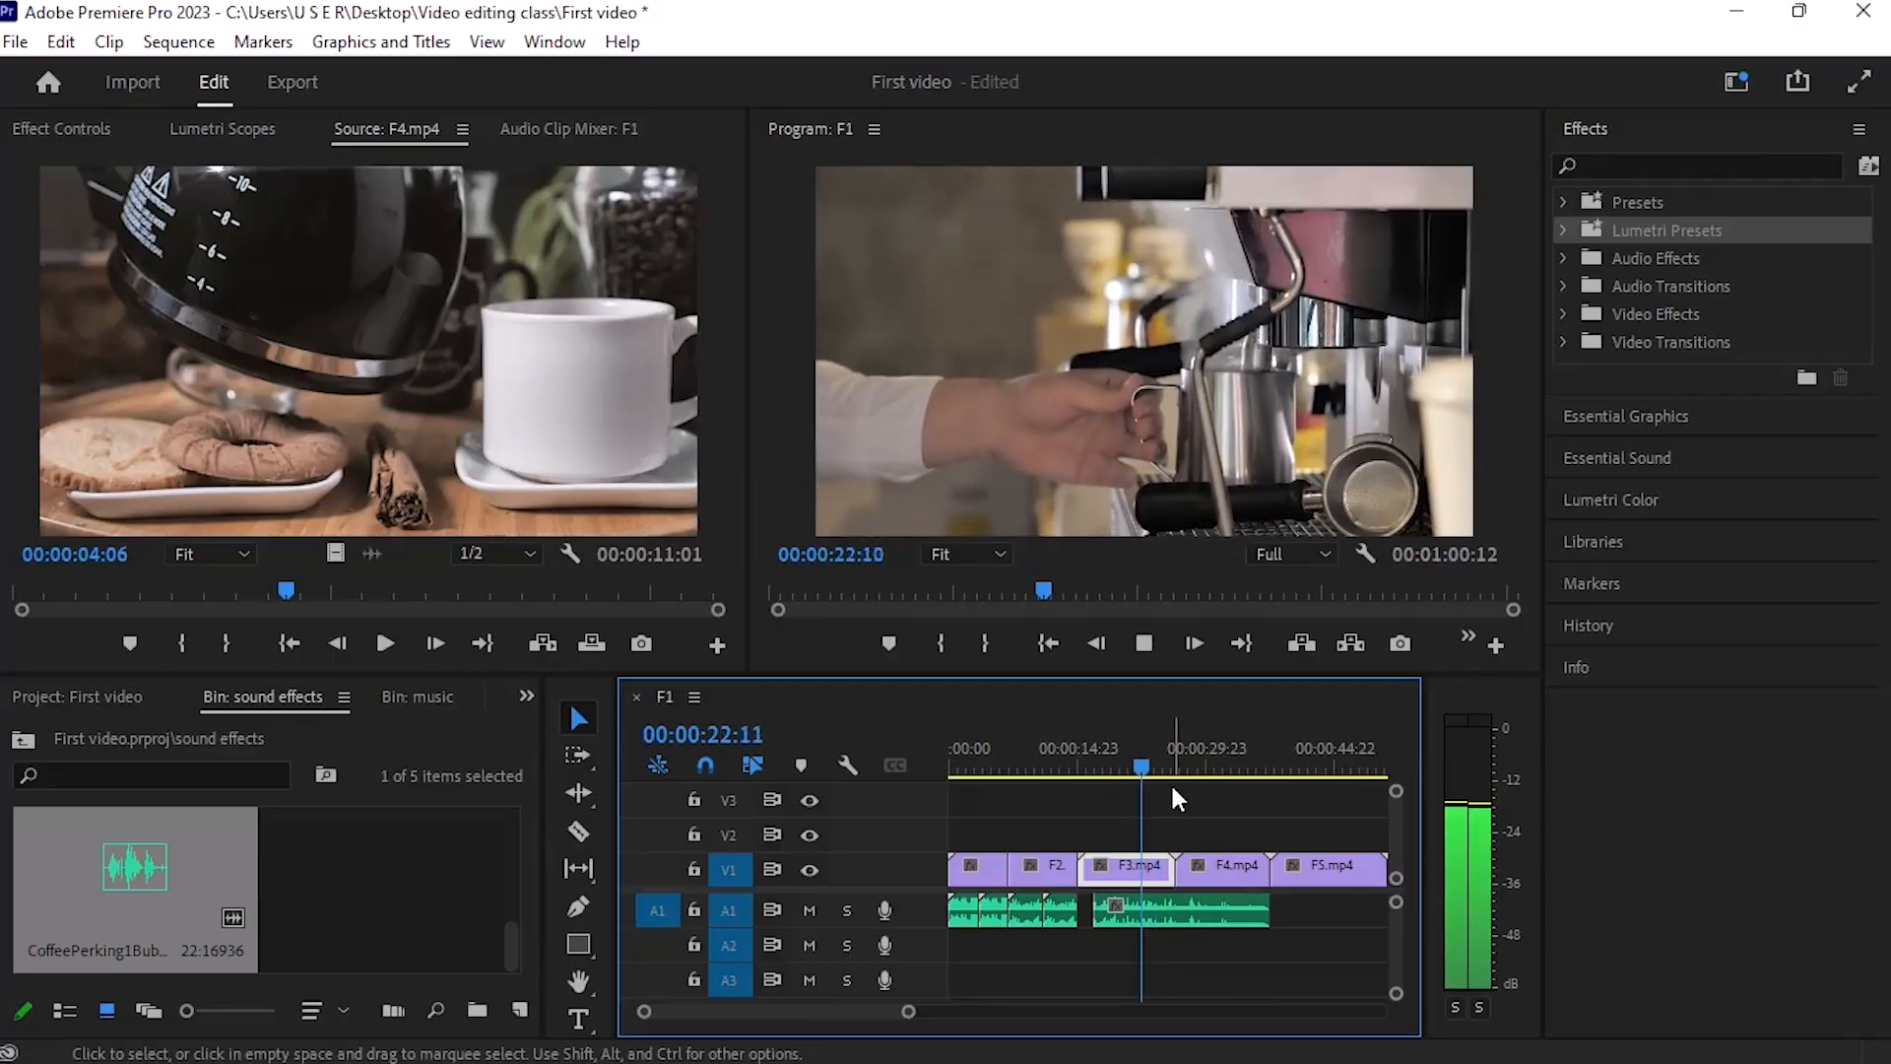
pyautogui.press('space')
pyautogui.moveTo(885, 1052)
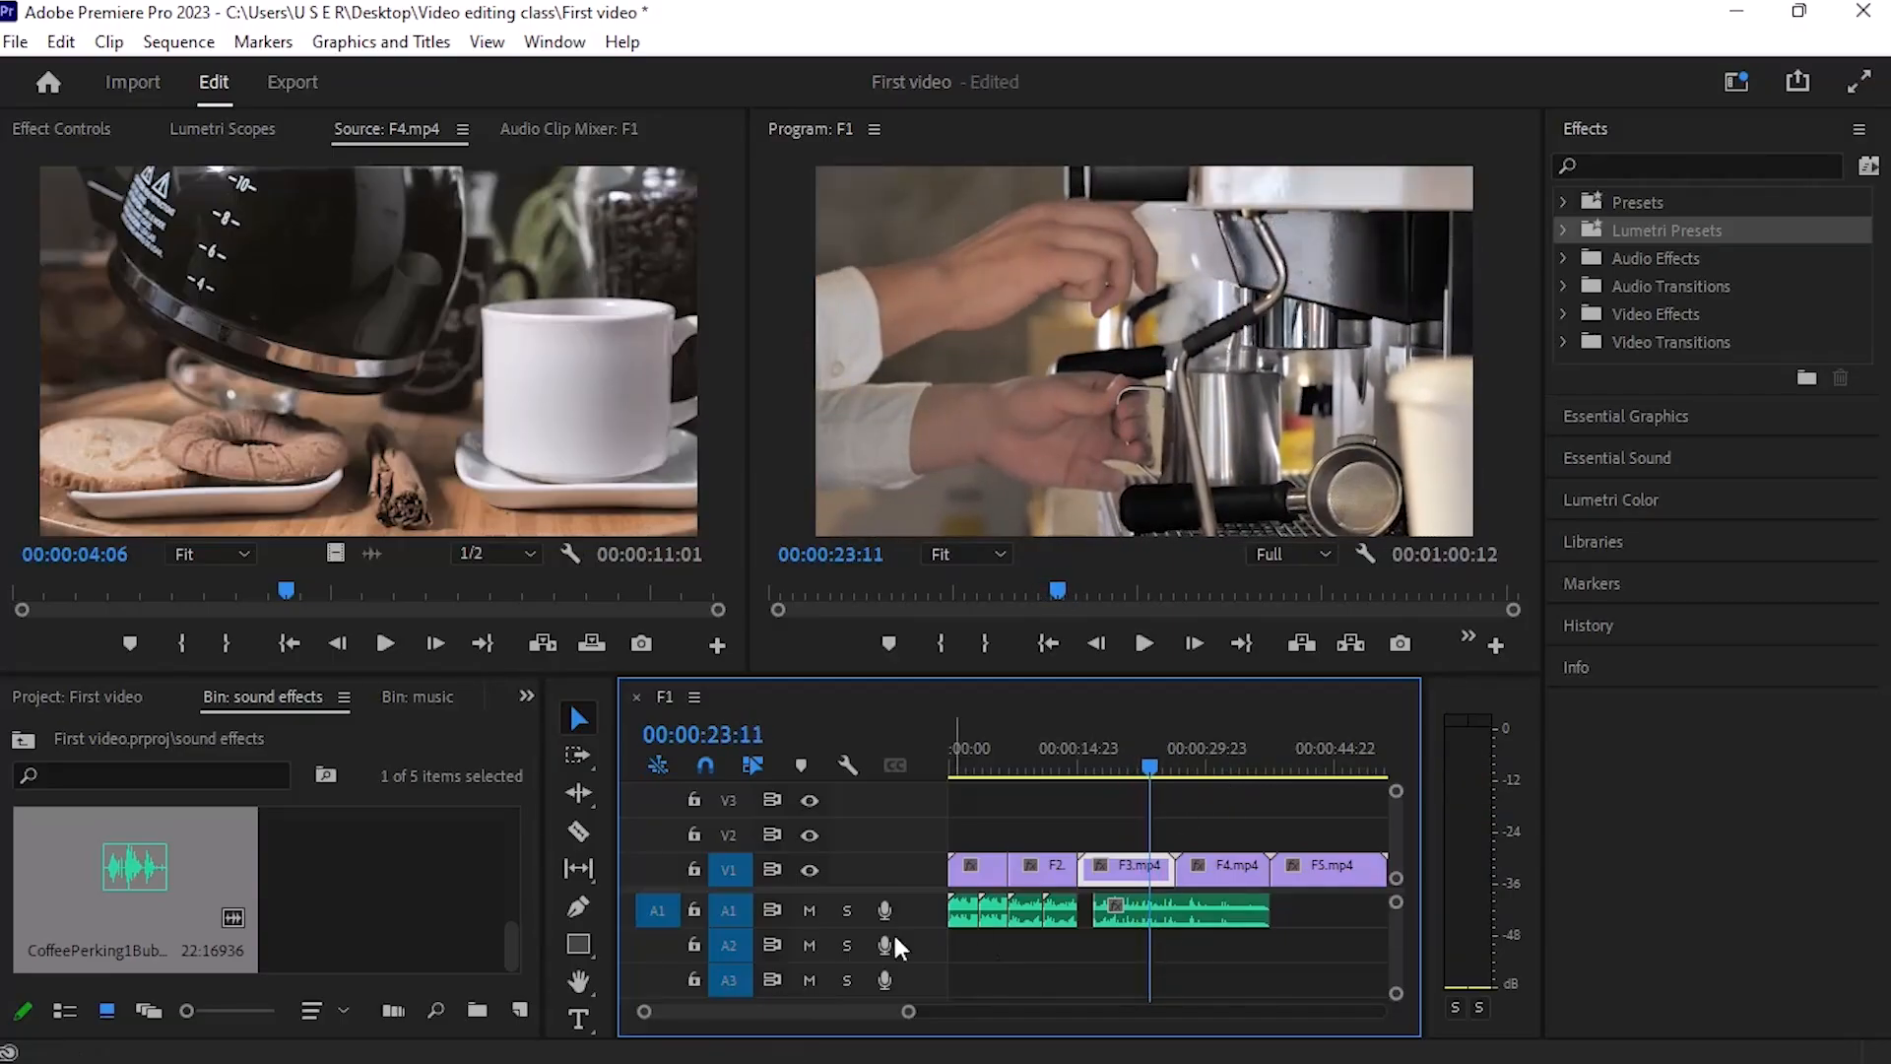
# Step: Split the coffee perking clip on A1 at 00:00:23:11, delete the piece after the cut, and play on into F4.mp4
pyautogui.press('c')
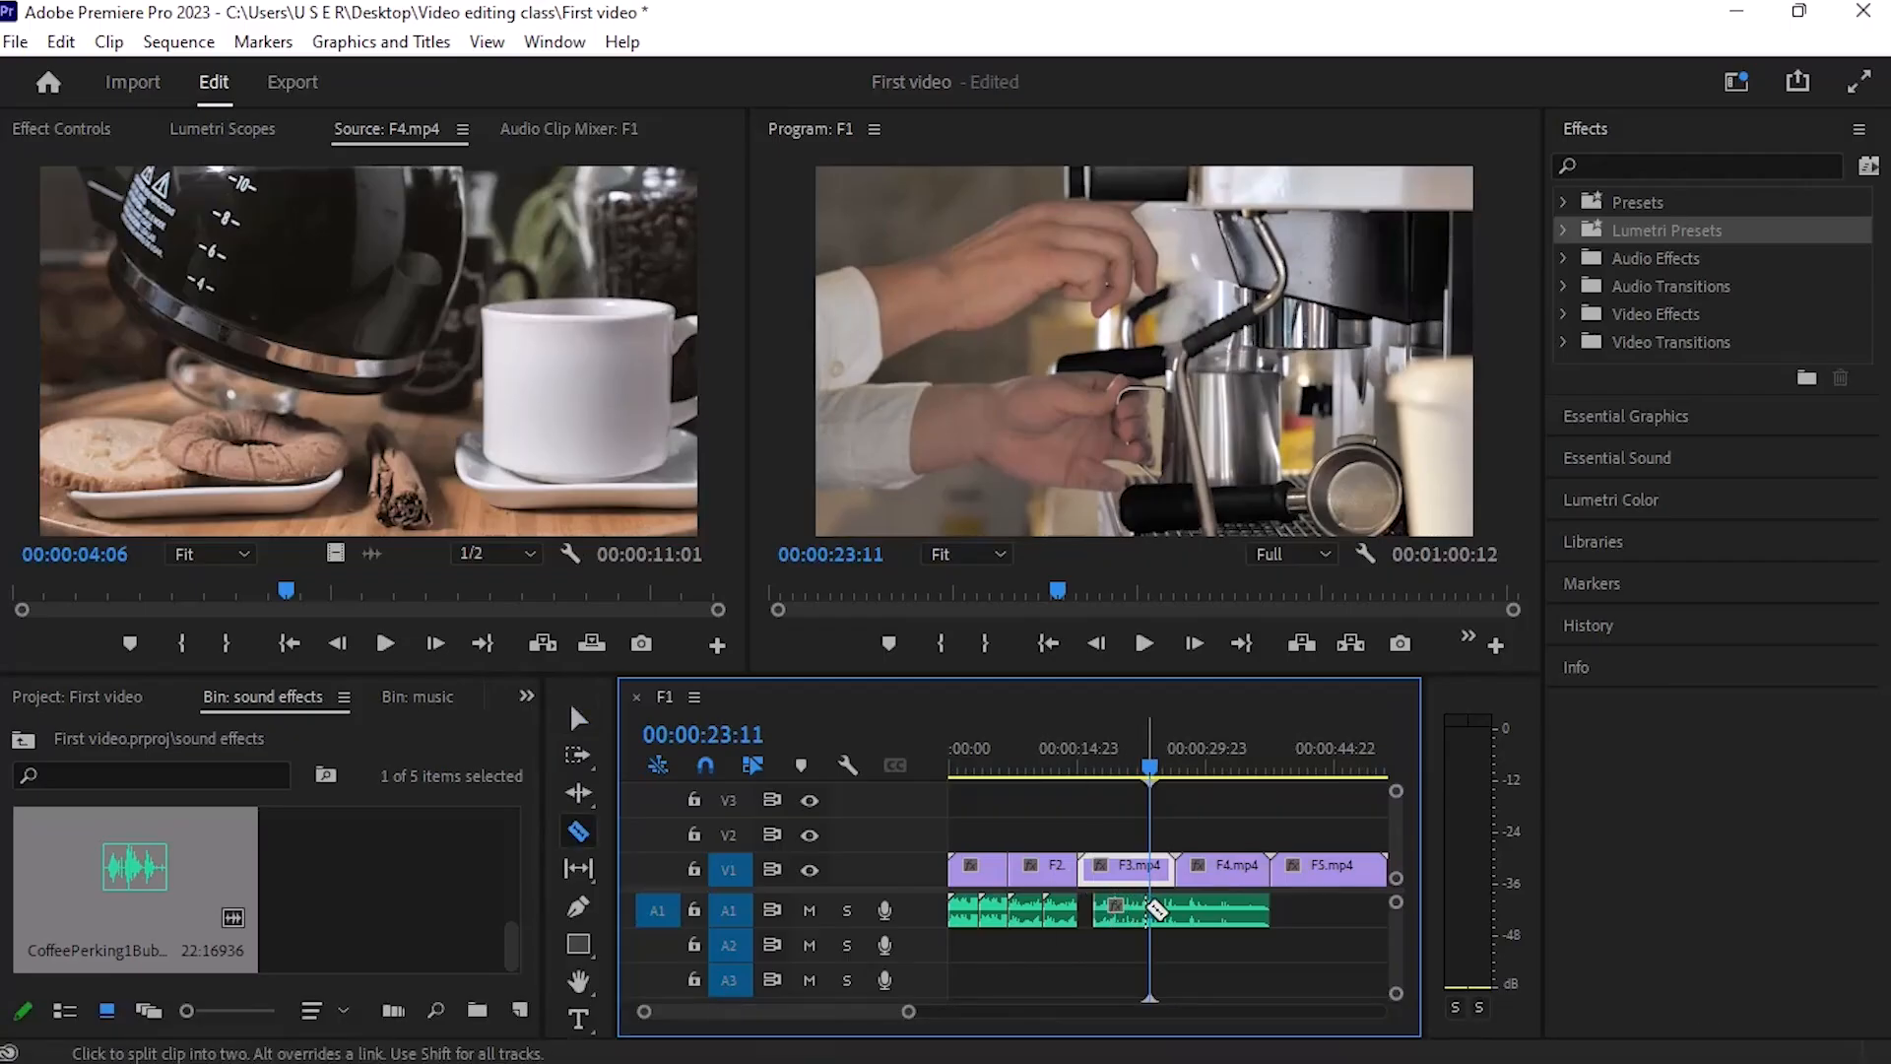
pyautogui.click(1151, 908)
pyautogui.press('v')
pyautogui.click(1195, 912)
pyautogui.press('Delete')
pyautogui.press('space')
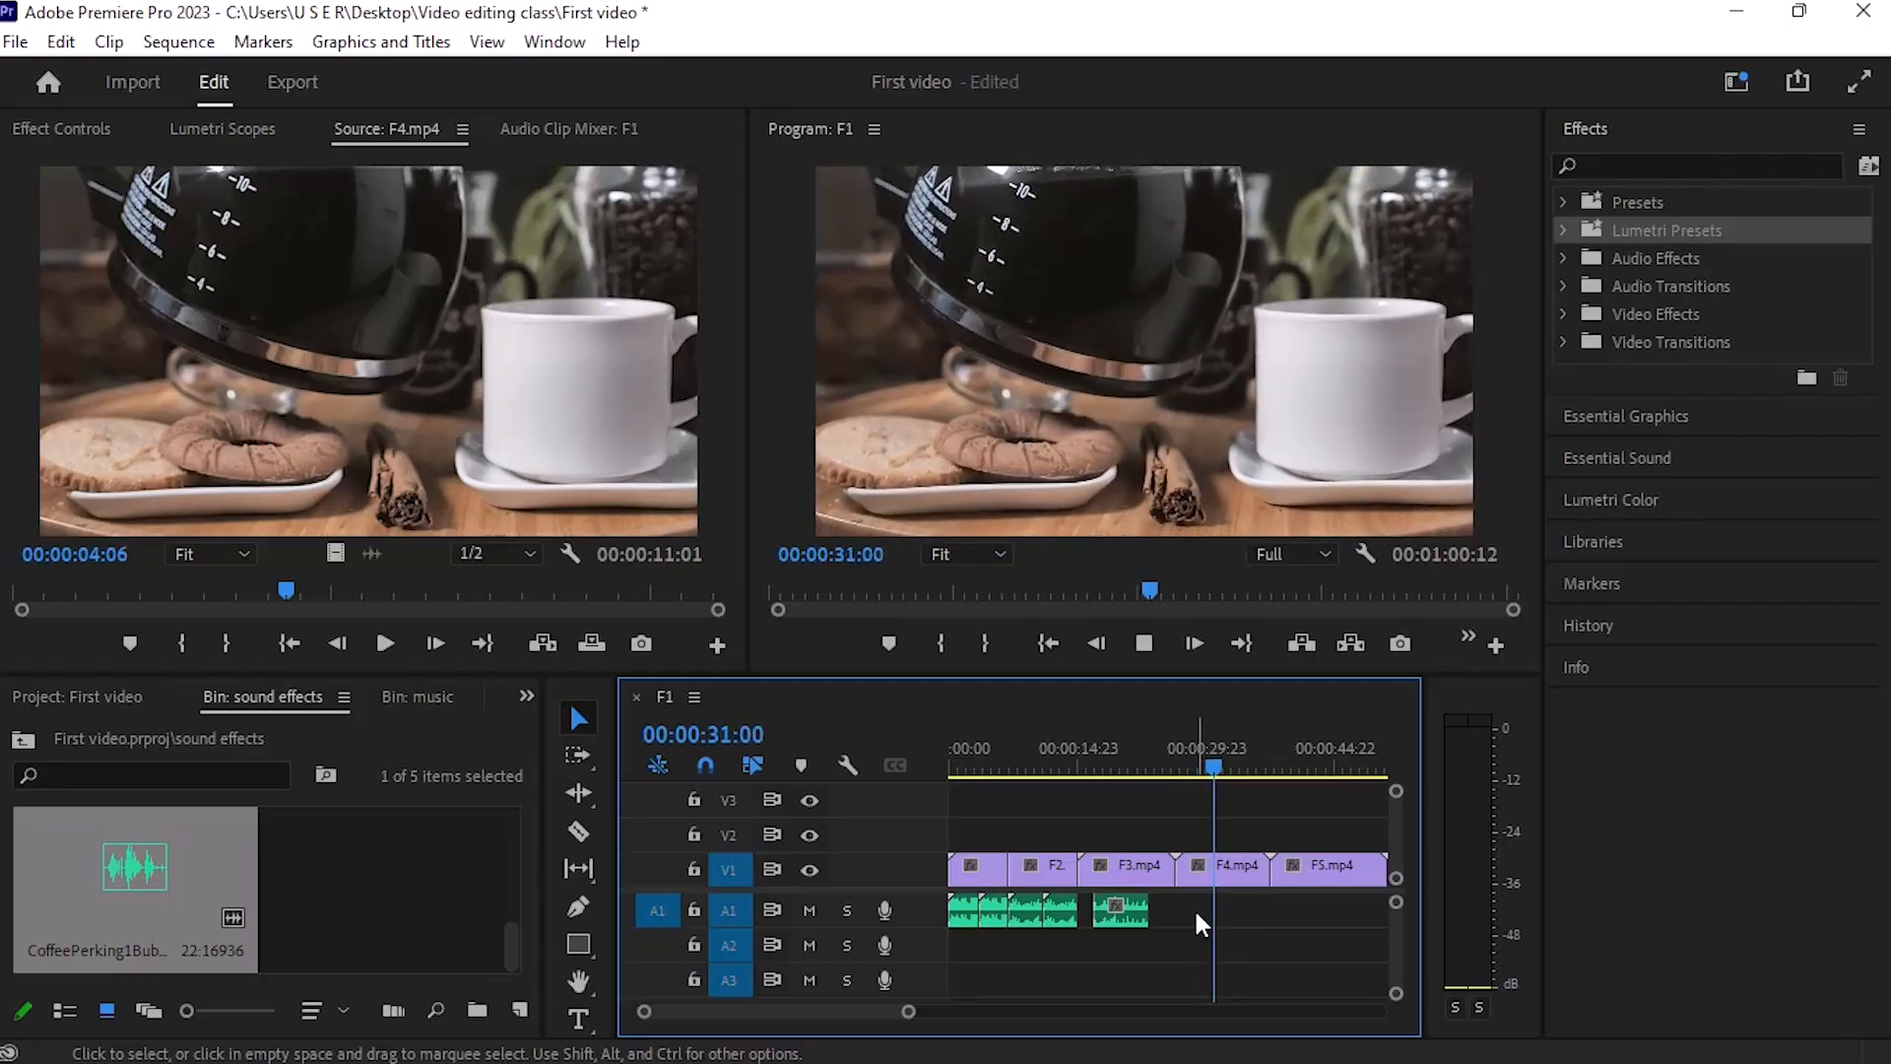
# Step: Play F4.mp4 through and replay it to find the moment where the coffee starts pouring
pyautogui.press('space')
pyautogui.press('space')
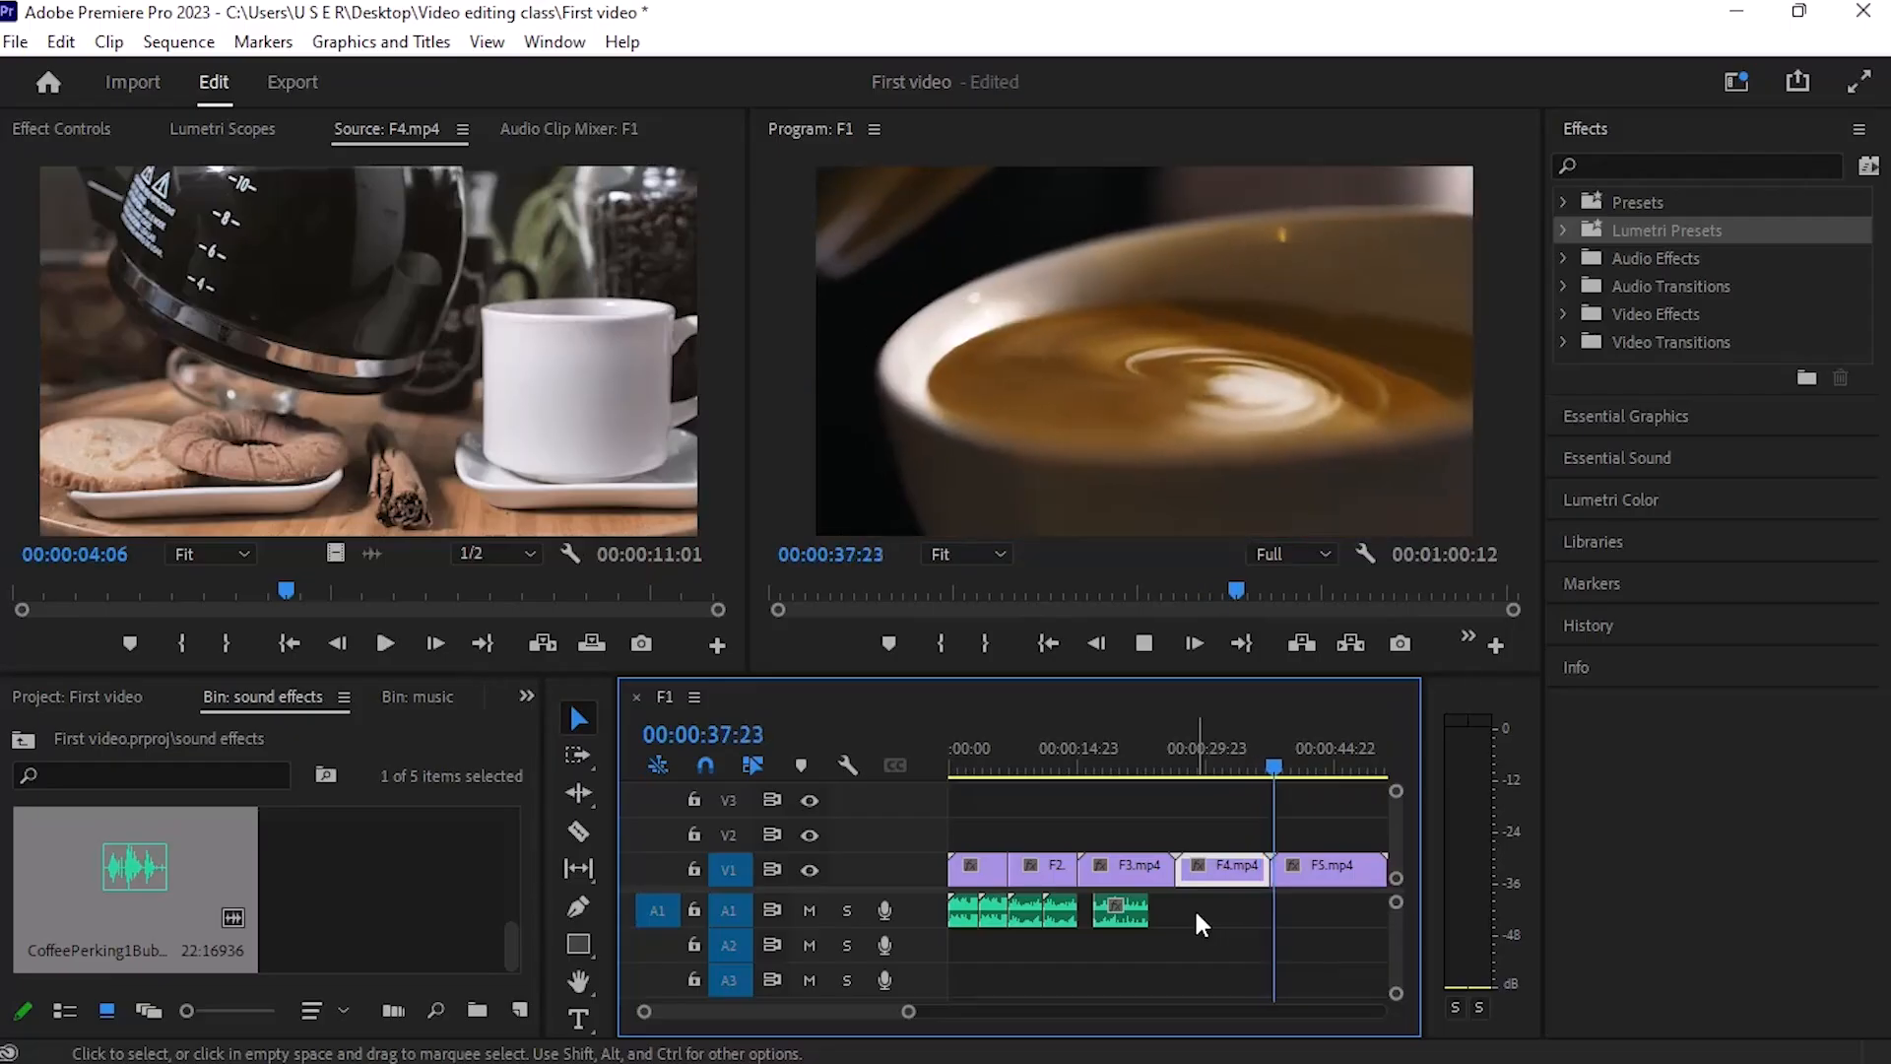
pyautogui.click(1279, 778)
pyautogui.moveTo(1284, 756); pyautogui.dragTo(1213, 849)
pyautogui.press('space')
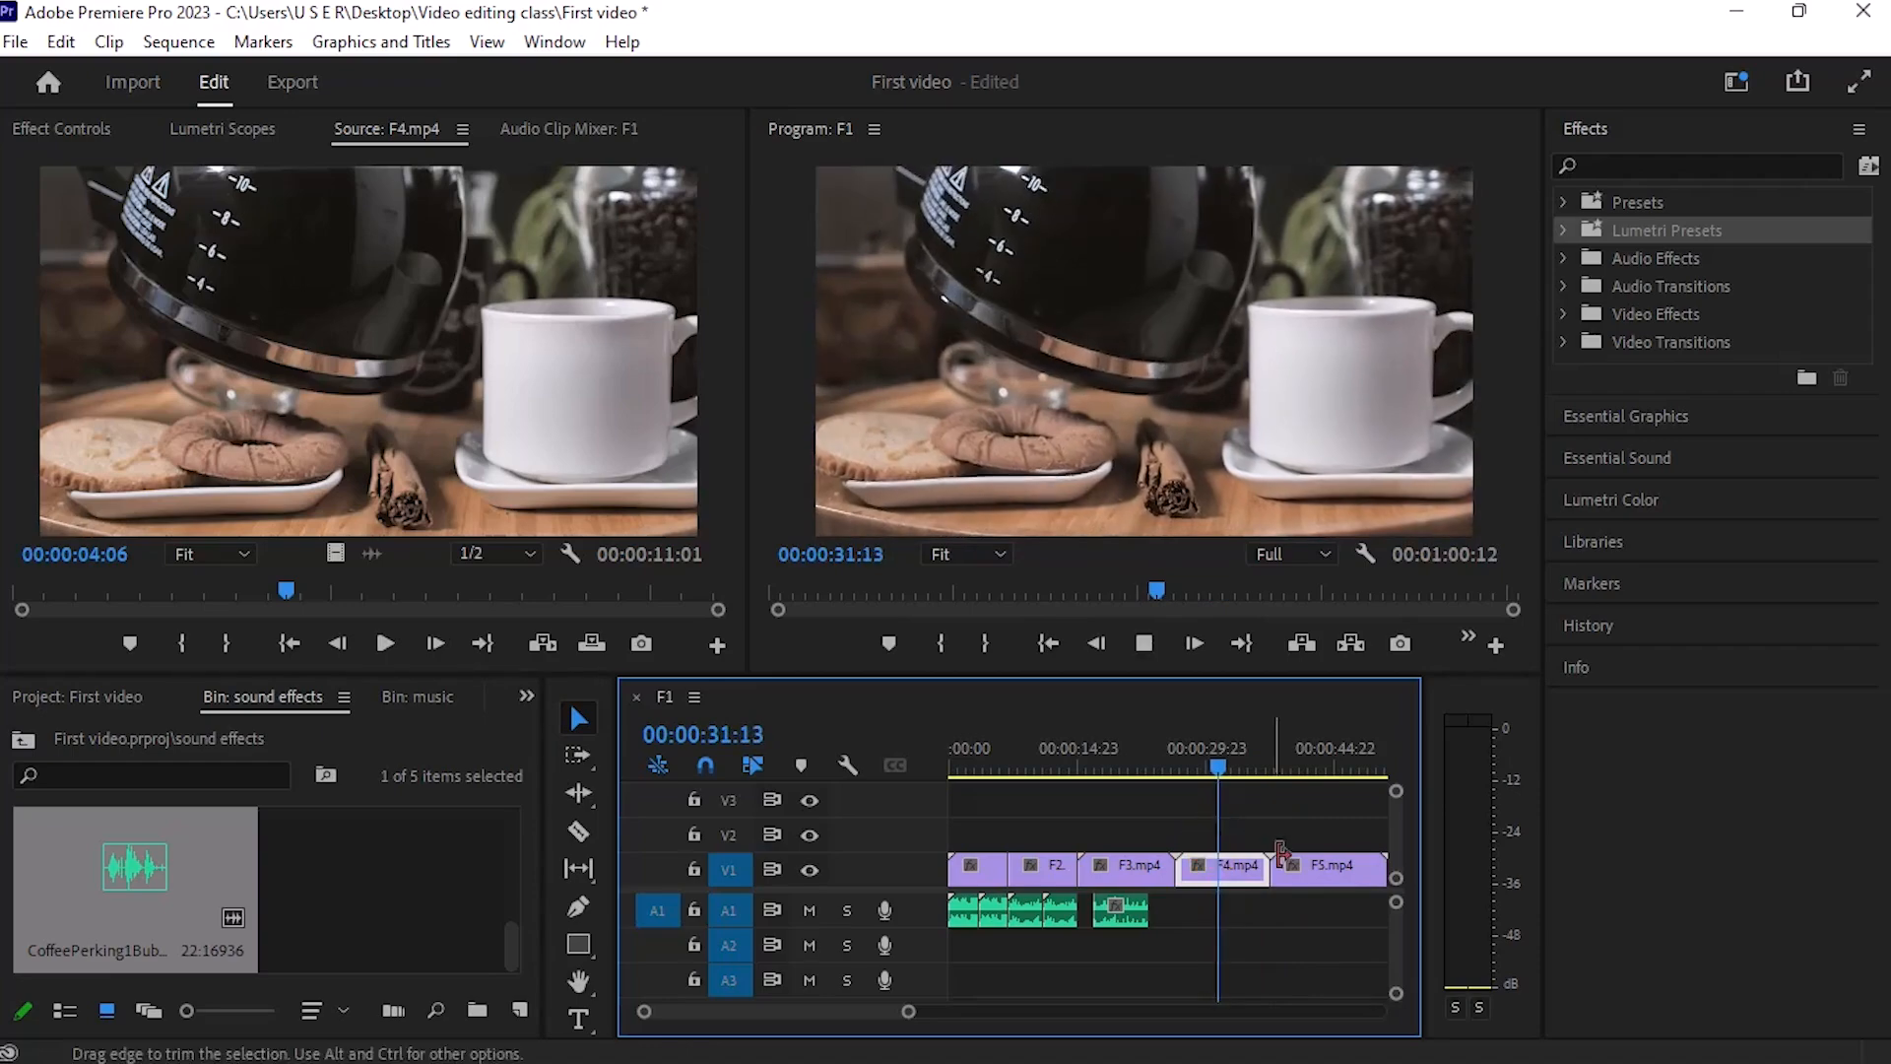
pyautogui.press('space')
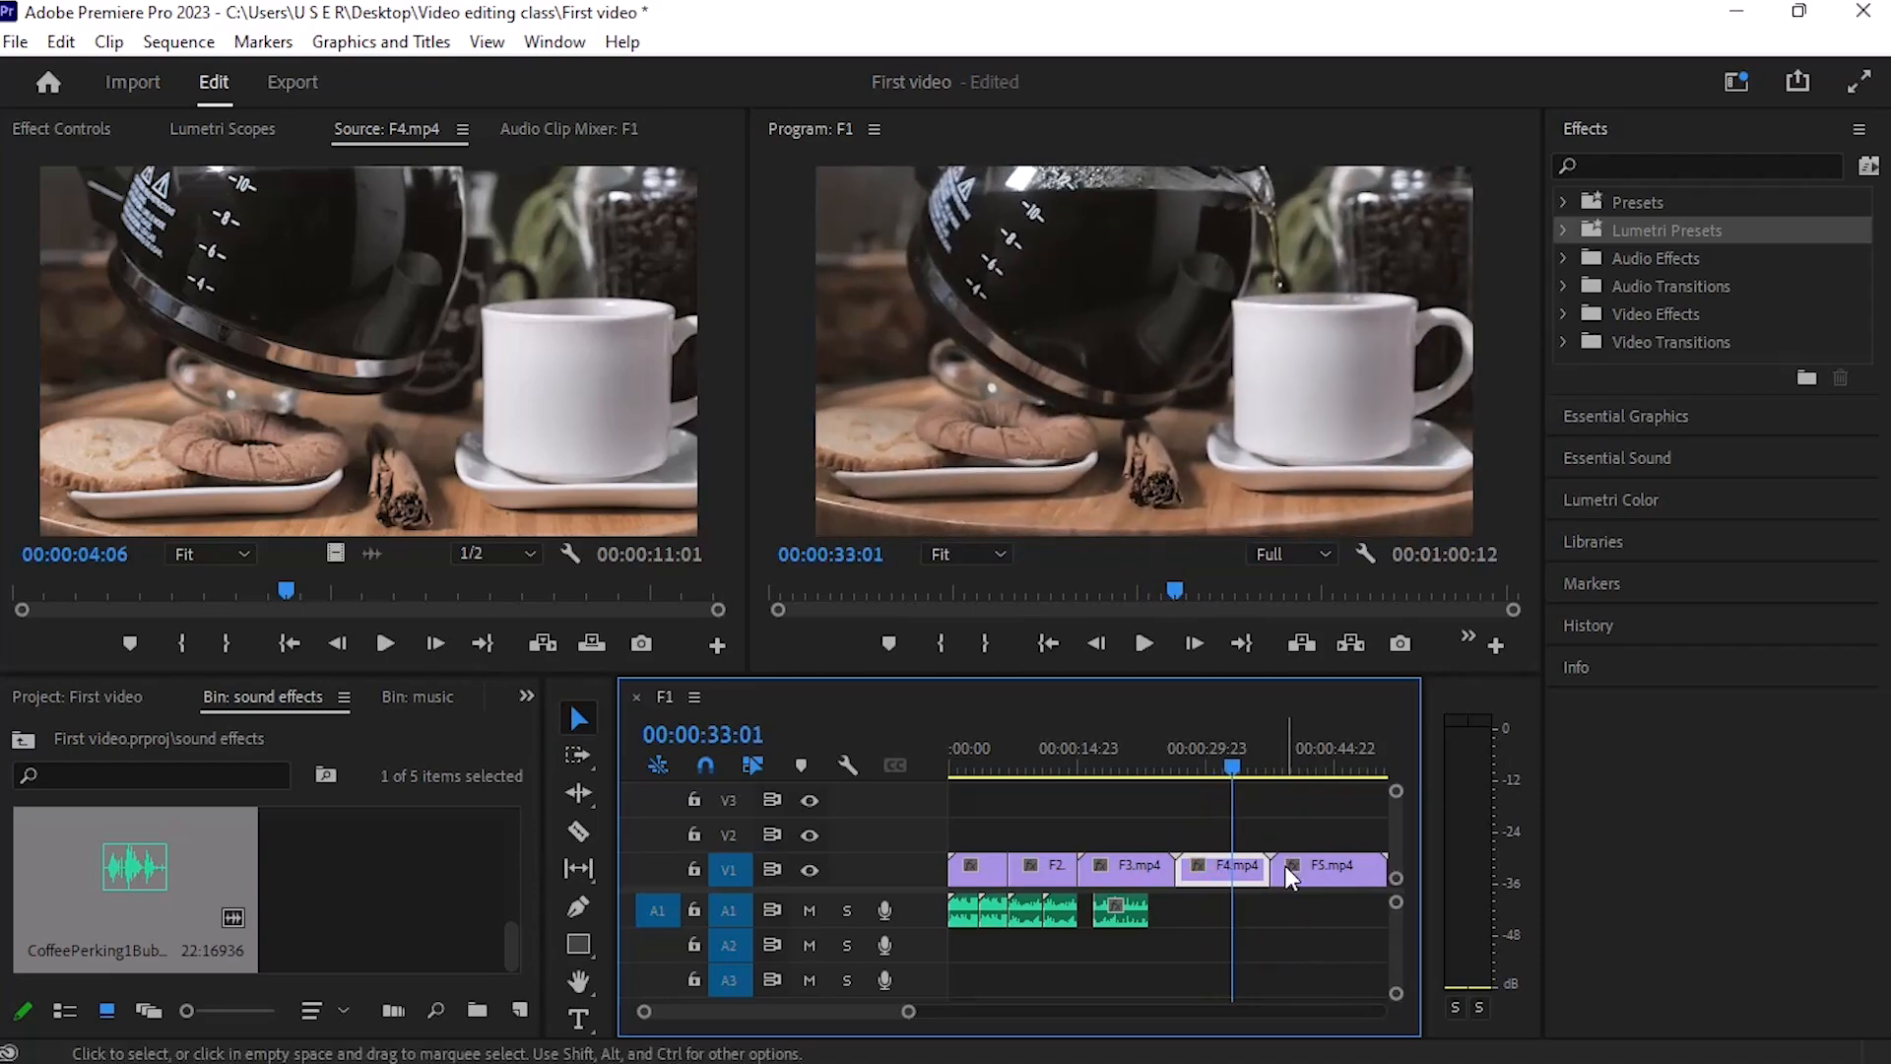
# Step: Place Coffee Pour 2.wav on A1 under F4.mp4 at 00:00:33:01 and play it to the end of the shot
pyautogui.scroll(2, 148, 857)
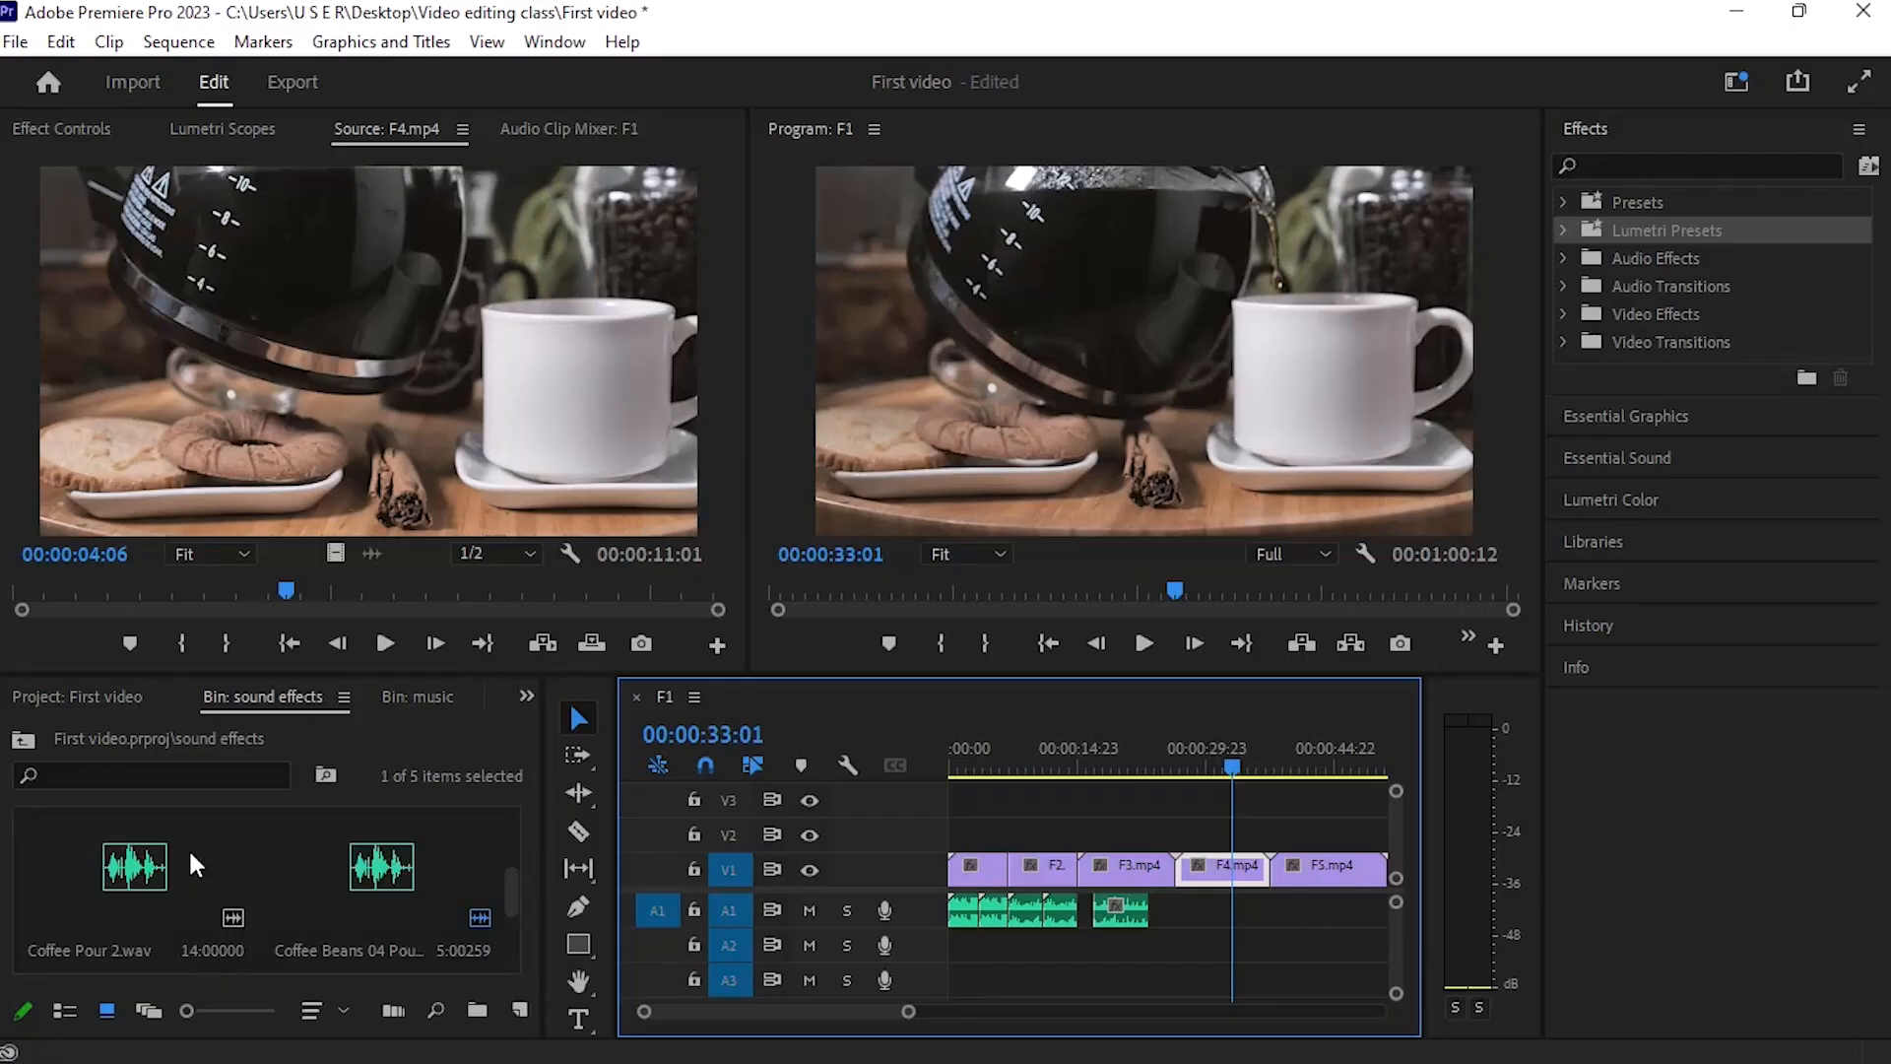
pyautogui.moveTo(109, 857); pyautogui.dragTo(1241, 902)
pyautogui.press('space')
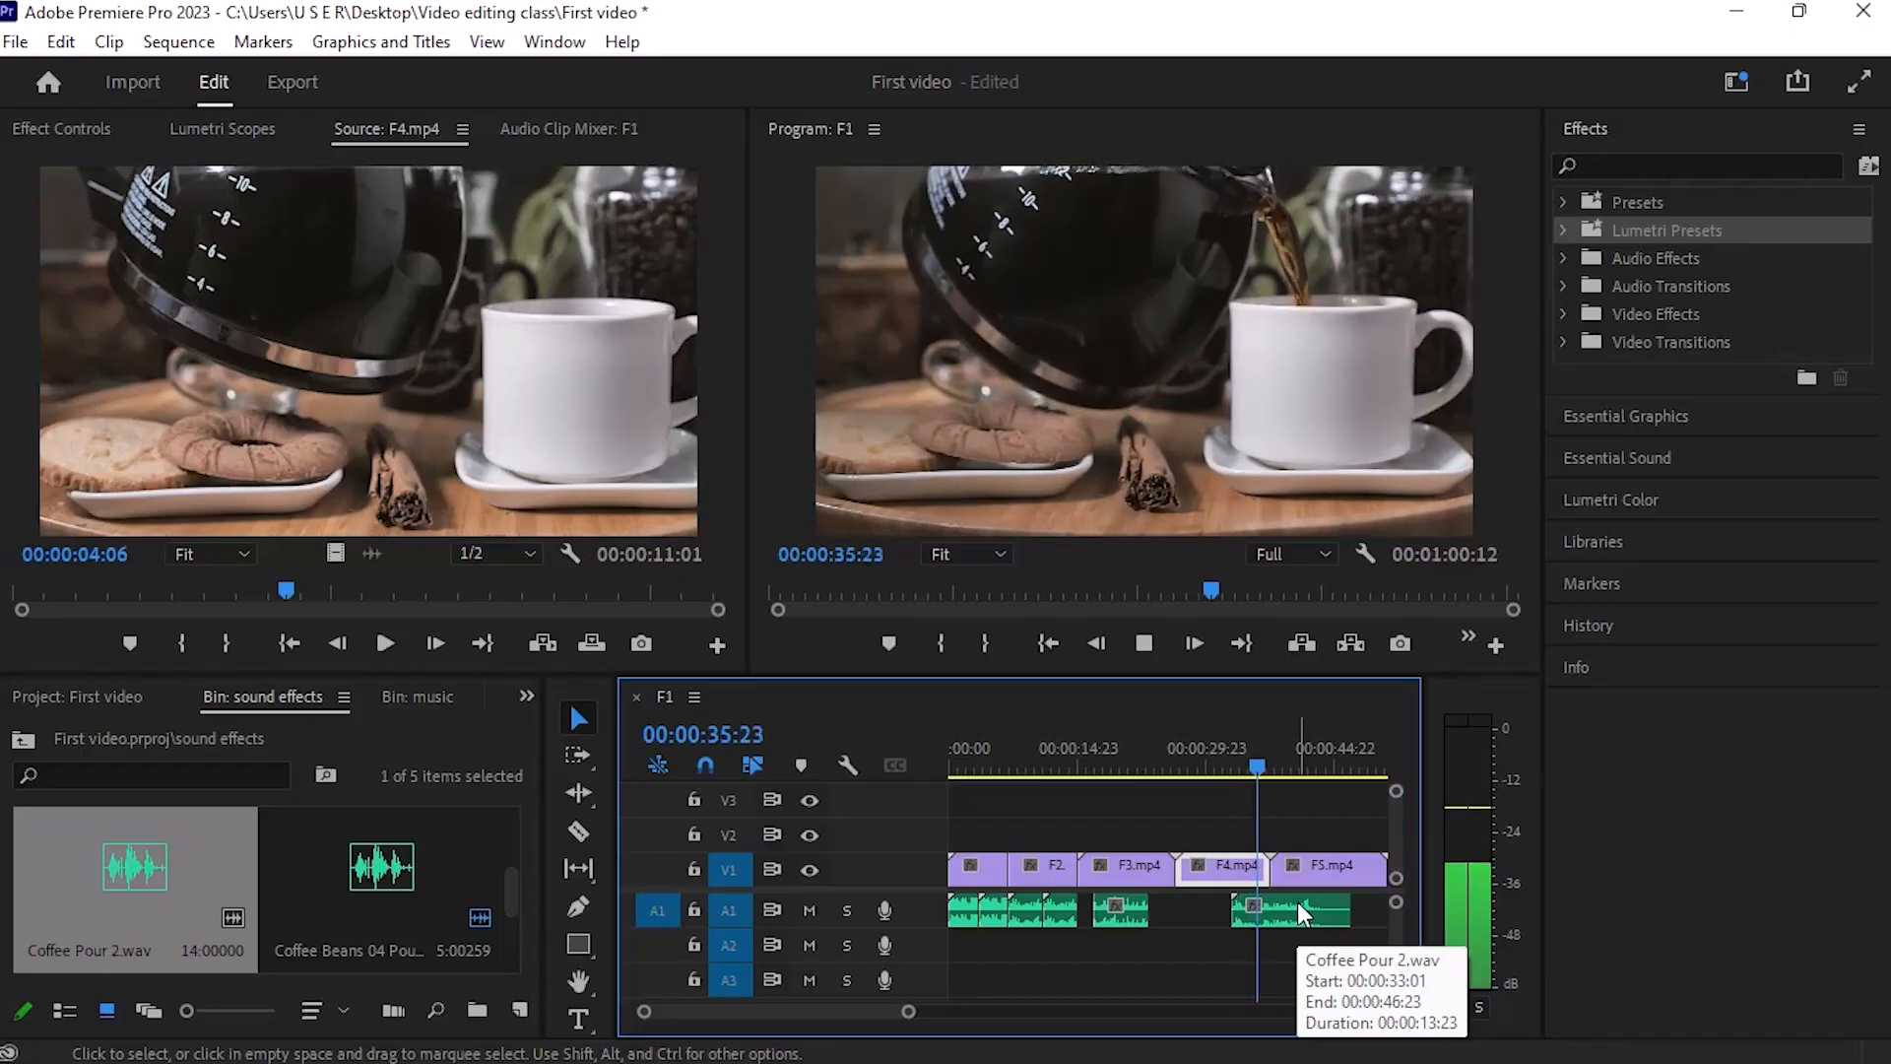
pyautogui.press('space')
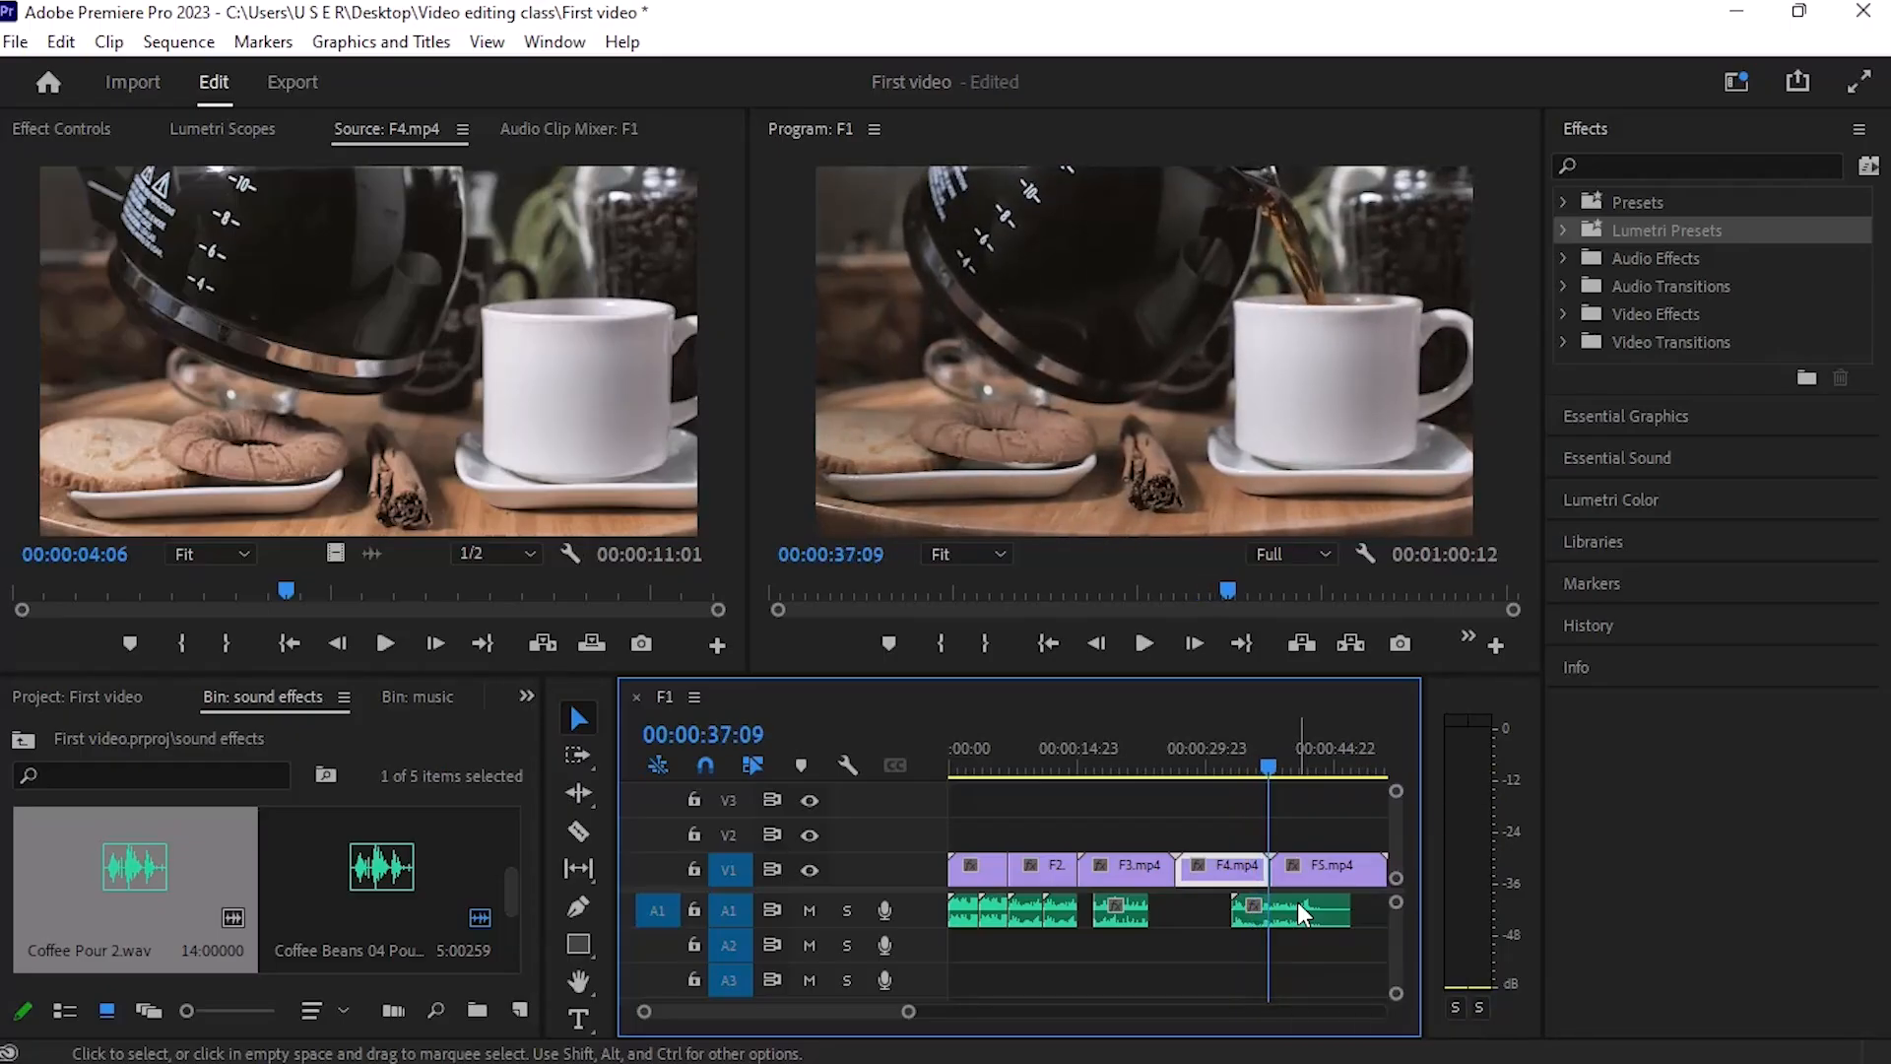
# Step: Split the Coffee Pour 2.wav clip on A1 at 00:00:37:13, the end of F4.mp4, and delete the piece after the cut
pyautogui.press('Right')
pyautogui.press('Right')
pyautogui.press('Right')
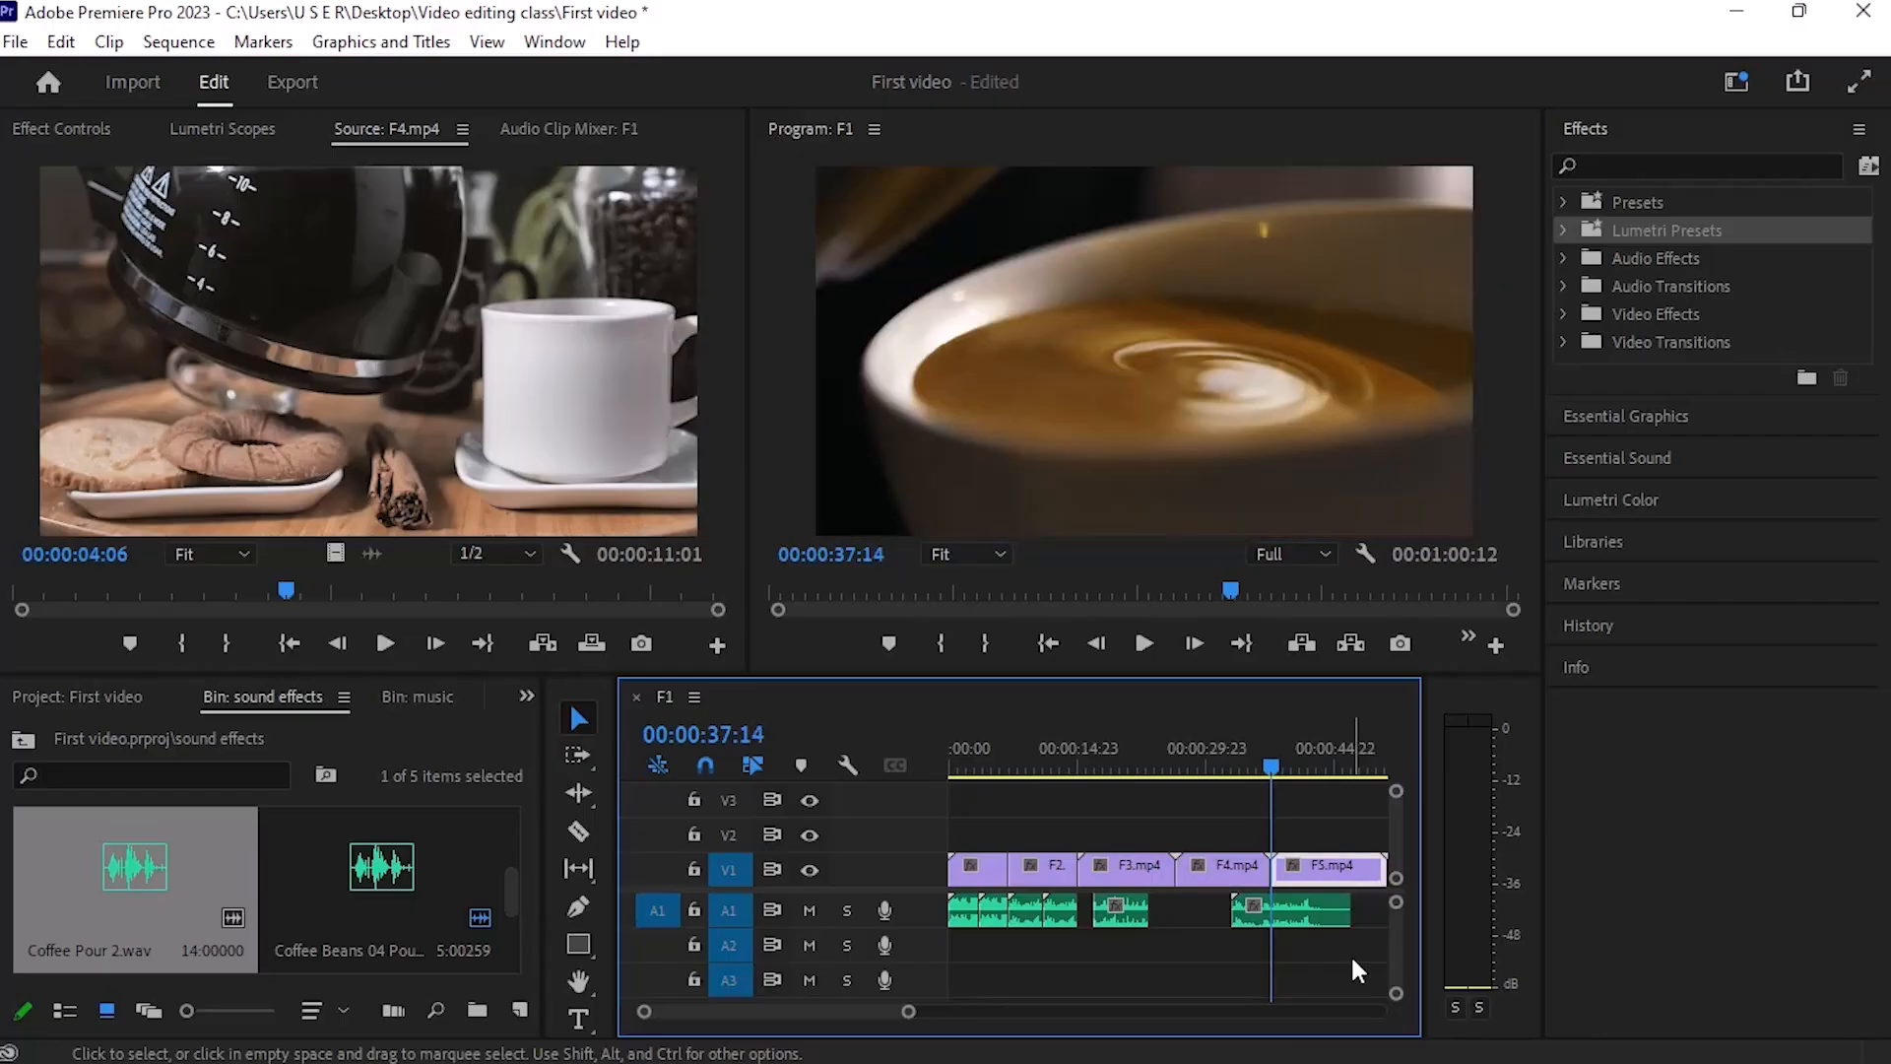
pyautogui.press('Left')
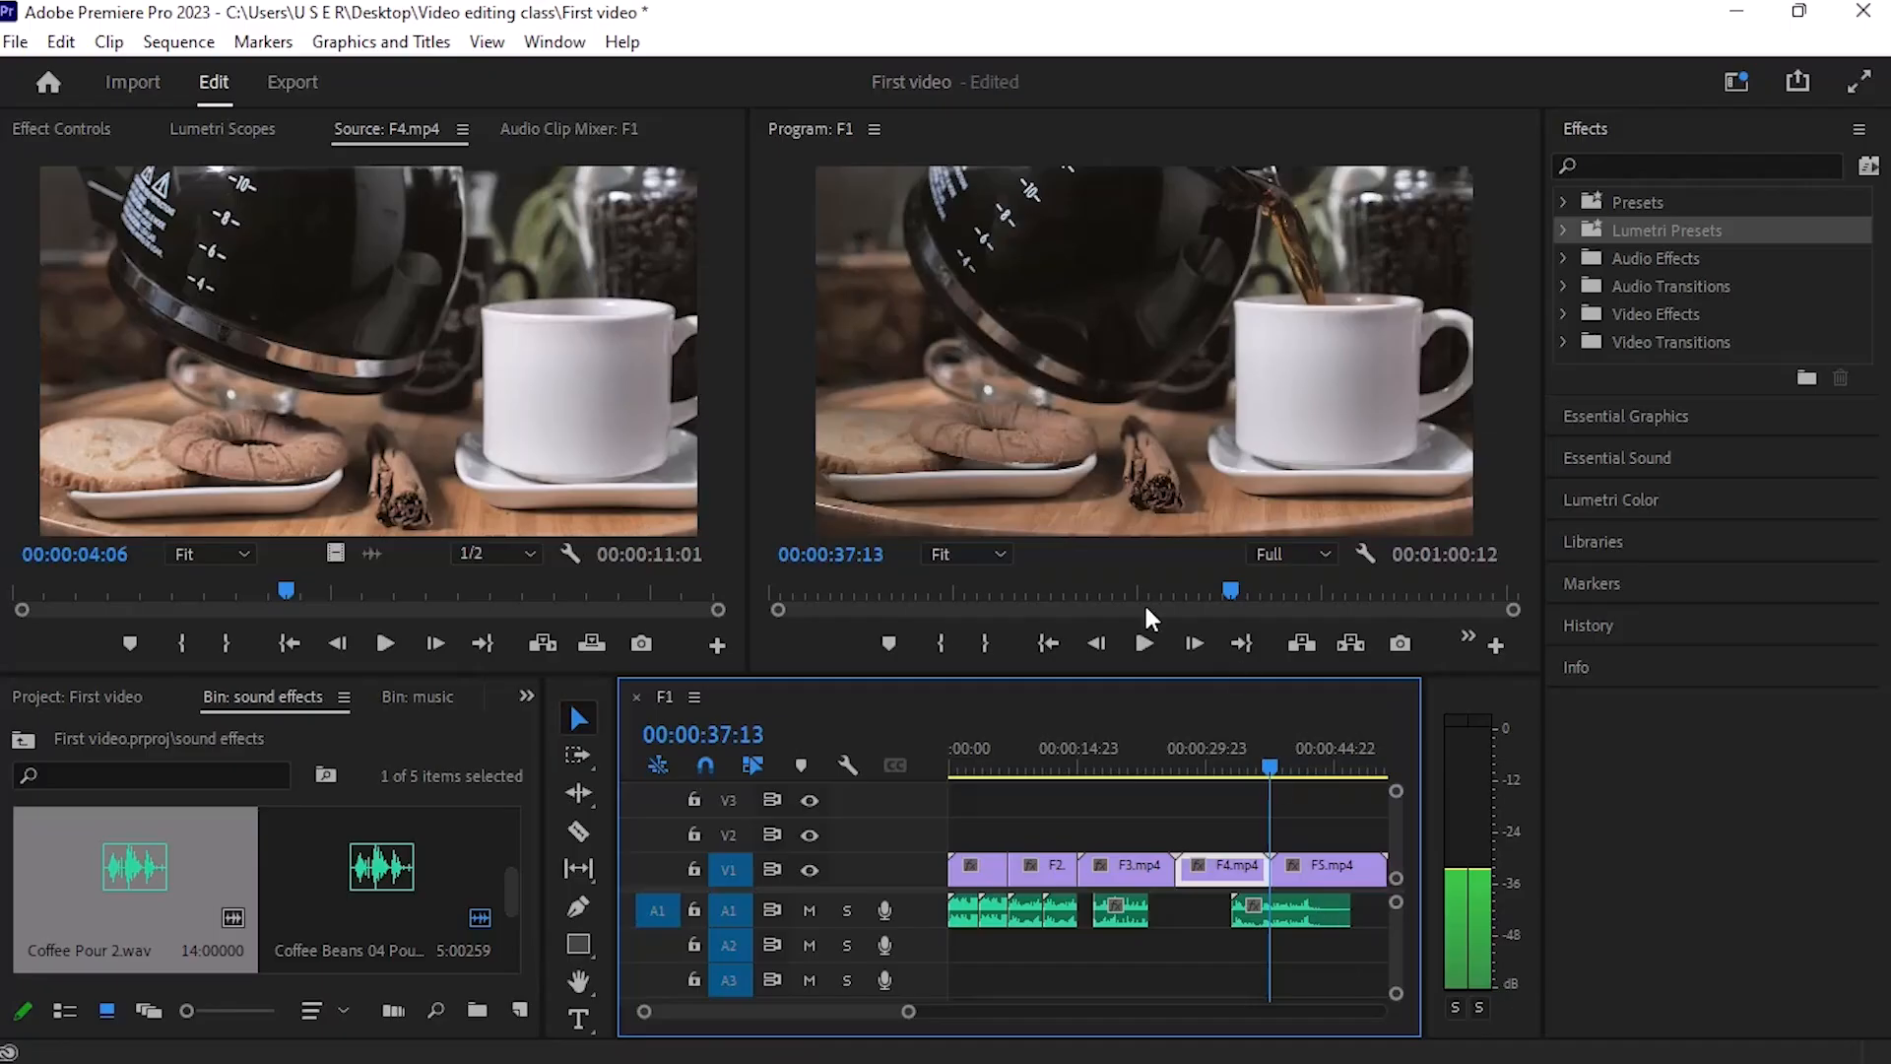
pyautogui.press('c')
pyautogui.click(1292, 908)
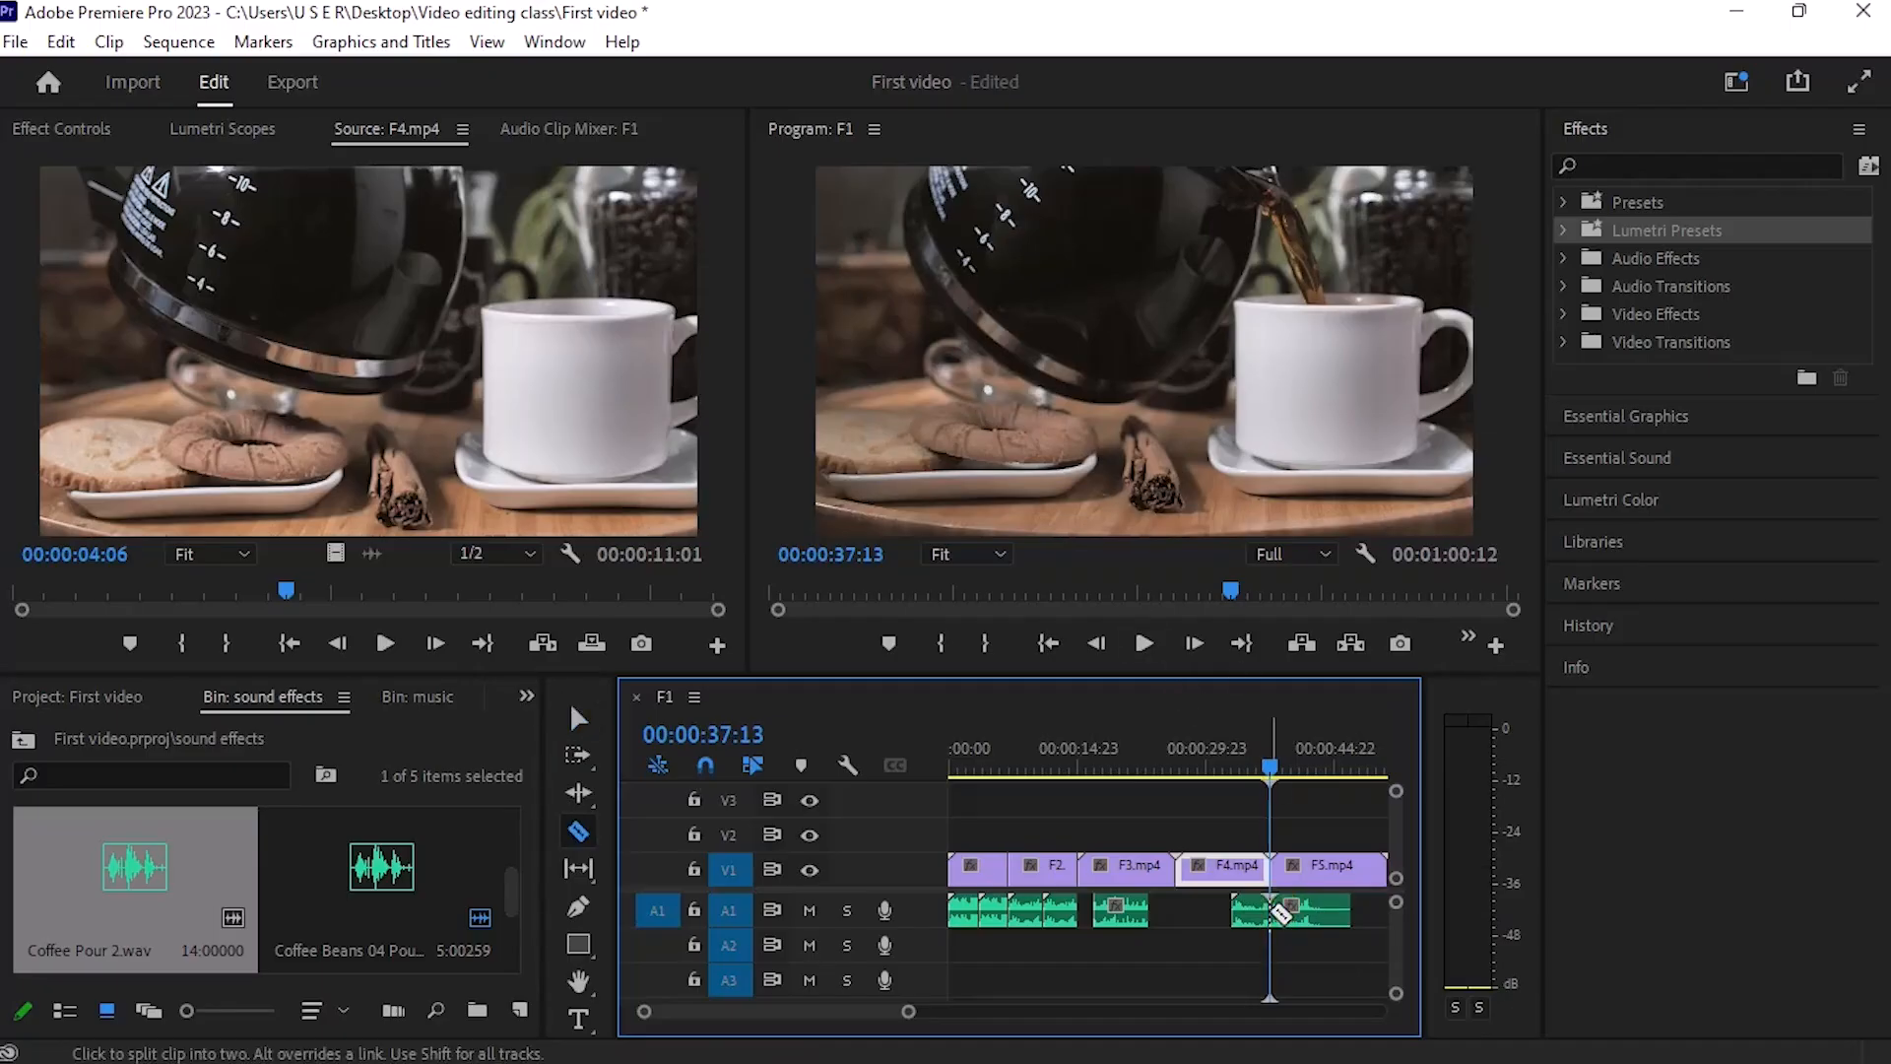
pyautogui.press('v')
pyautogui.click(1316, 908)
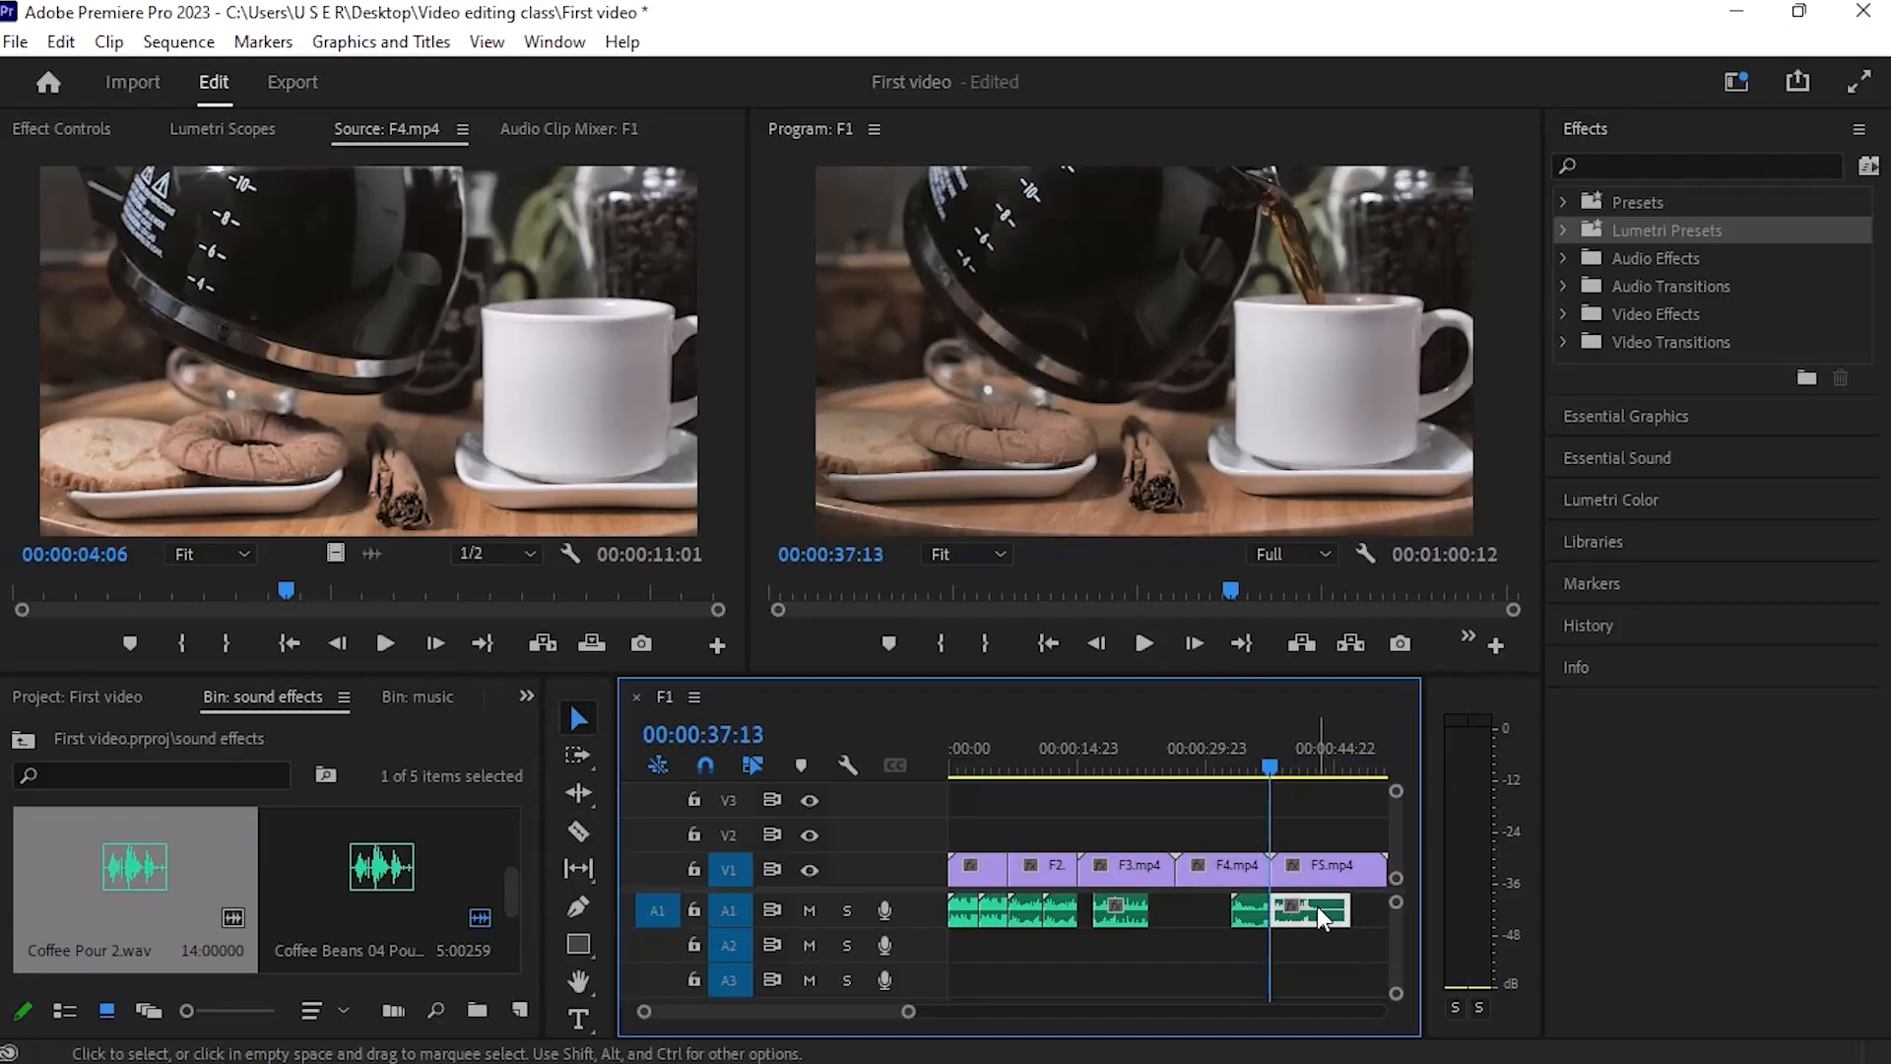
pyautogui.press('Delete')
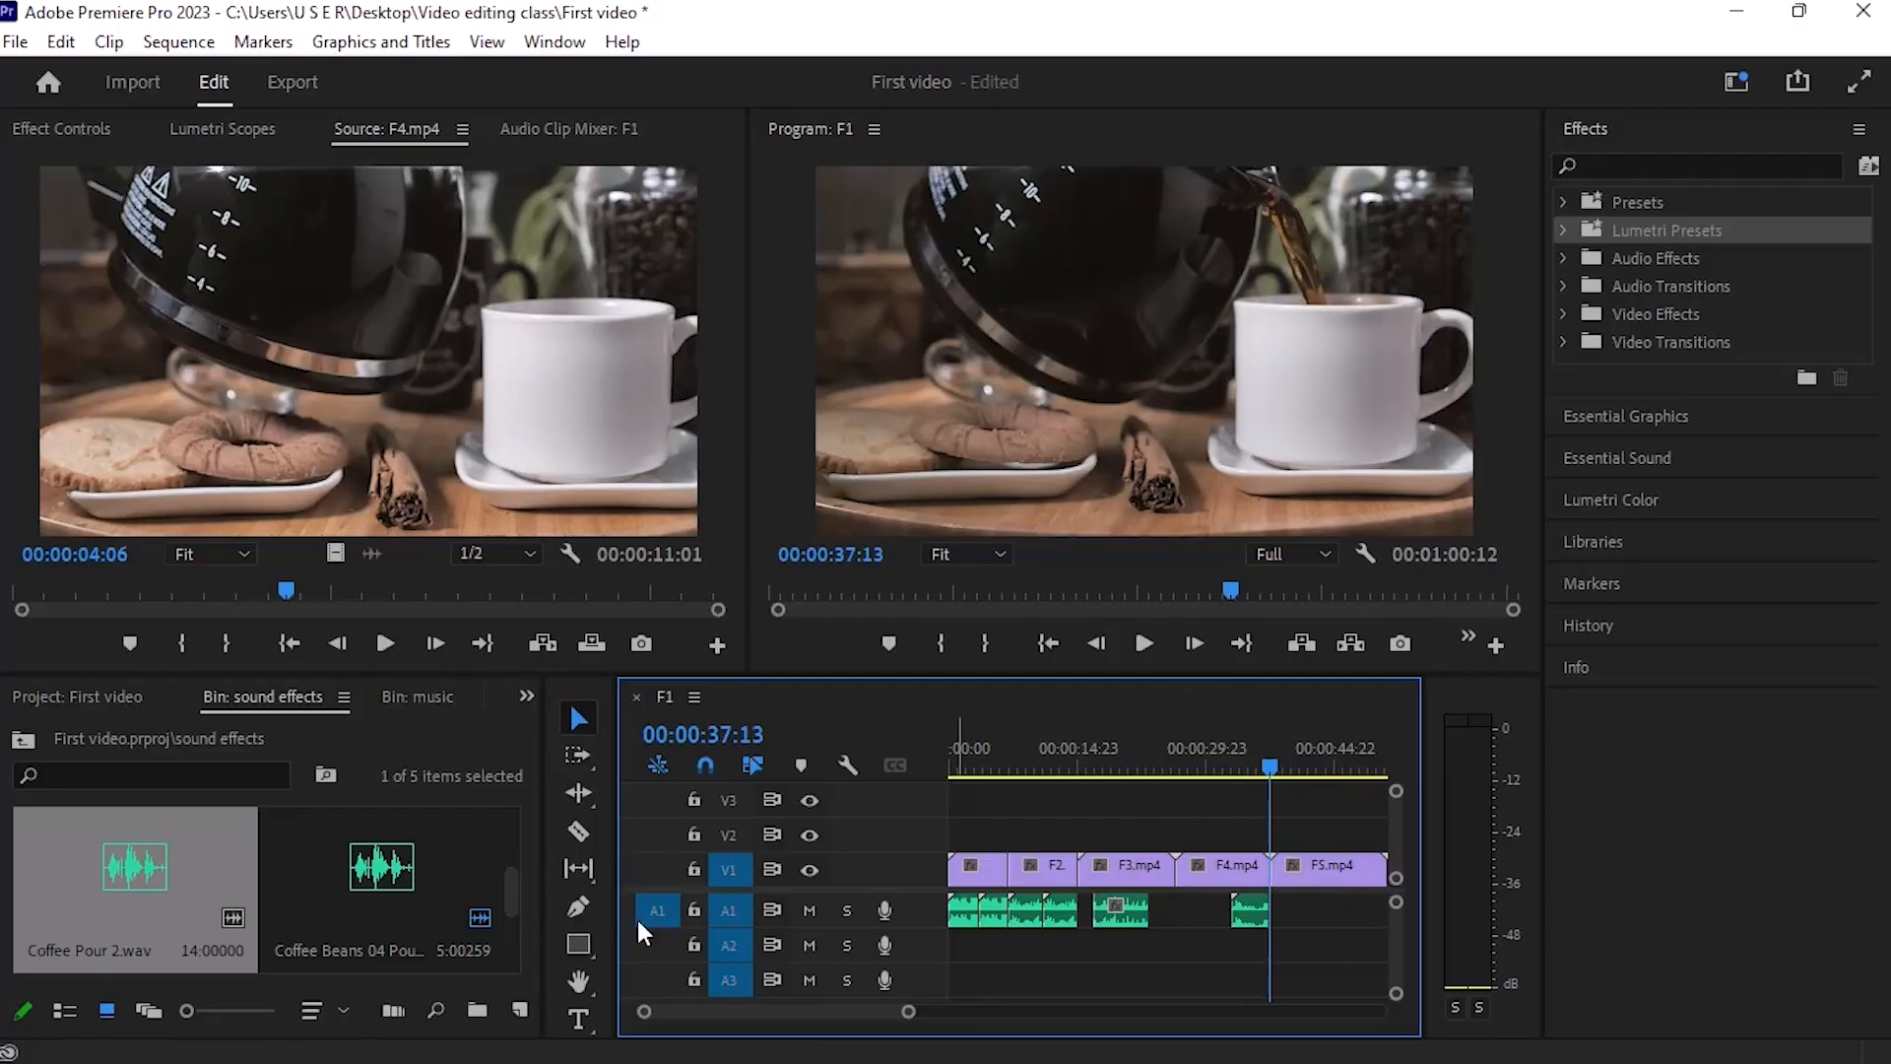
# Step: Play and replay the beginning of F5.mp4 to find where the milk starts pouring
pyautogui.press('space')
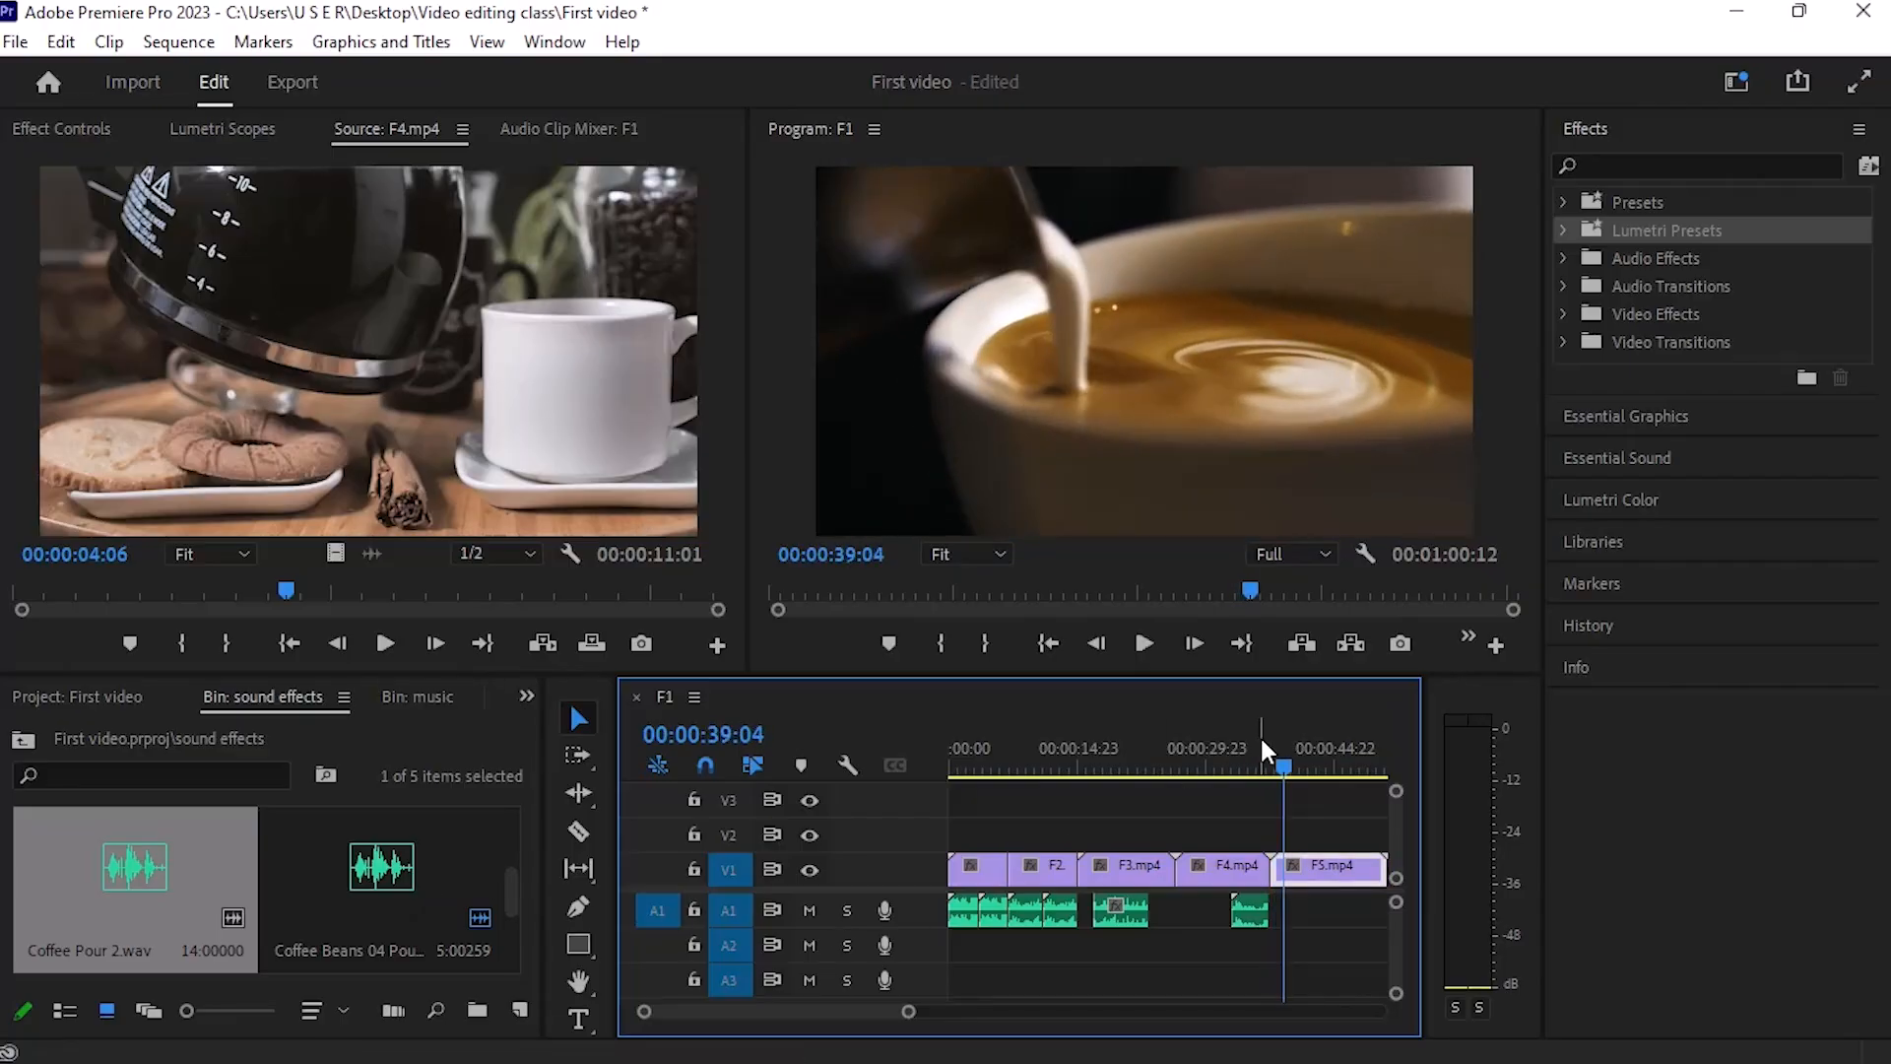
pyautogui.moveTo(1290, 759); pyautogui.dragTo(1277, 830)
pyautogui.press('space')
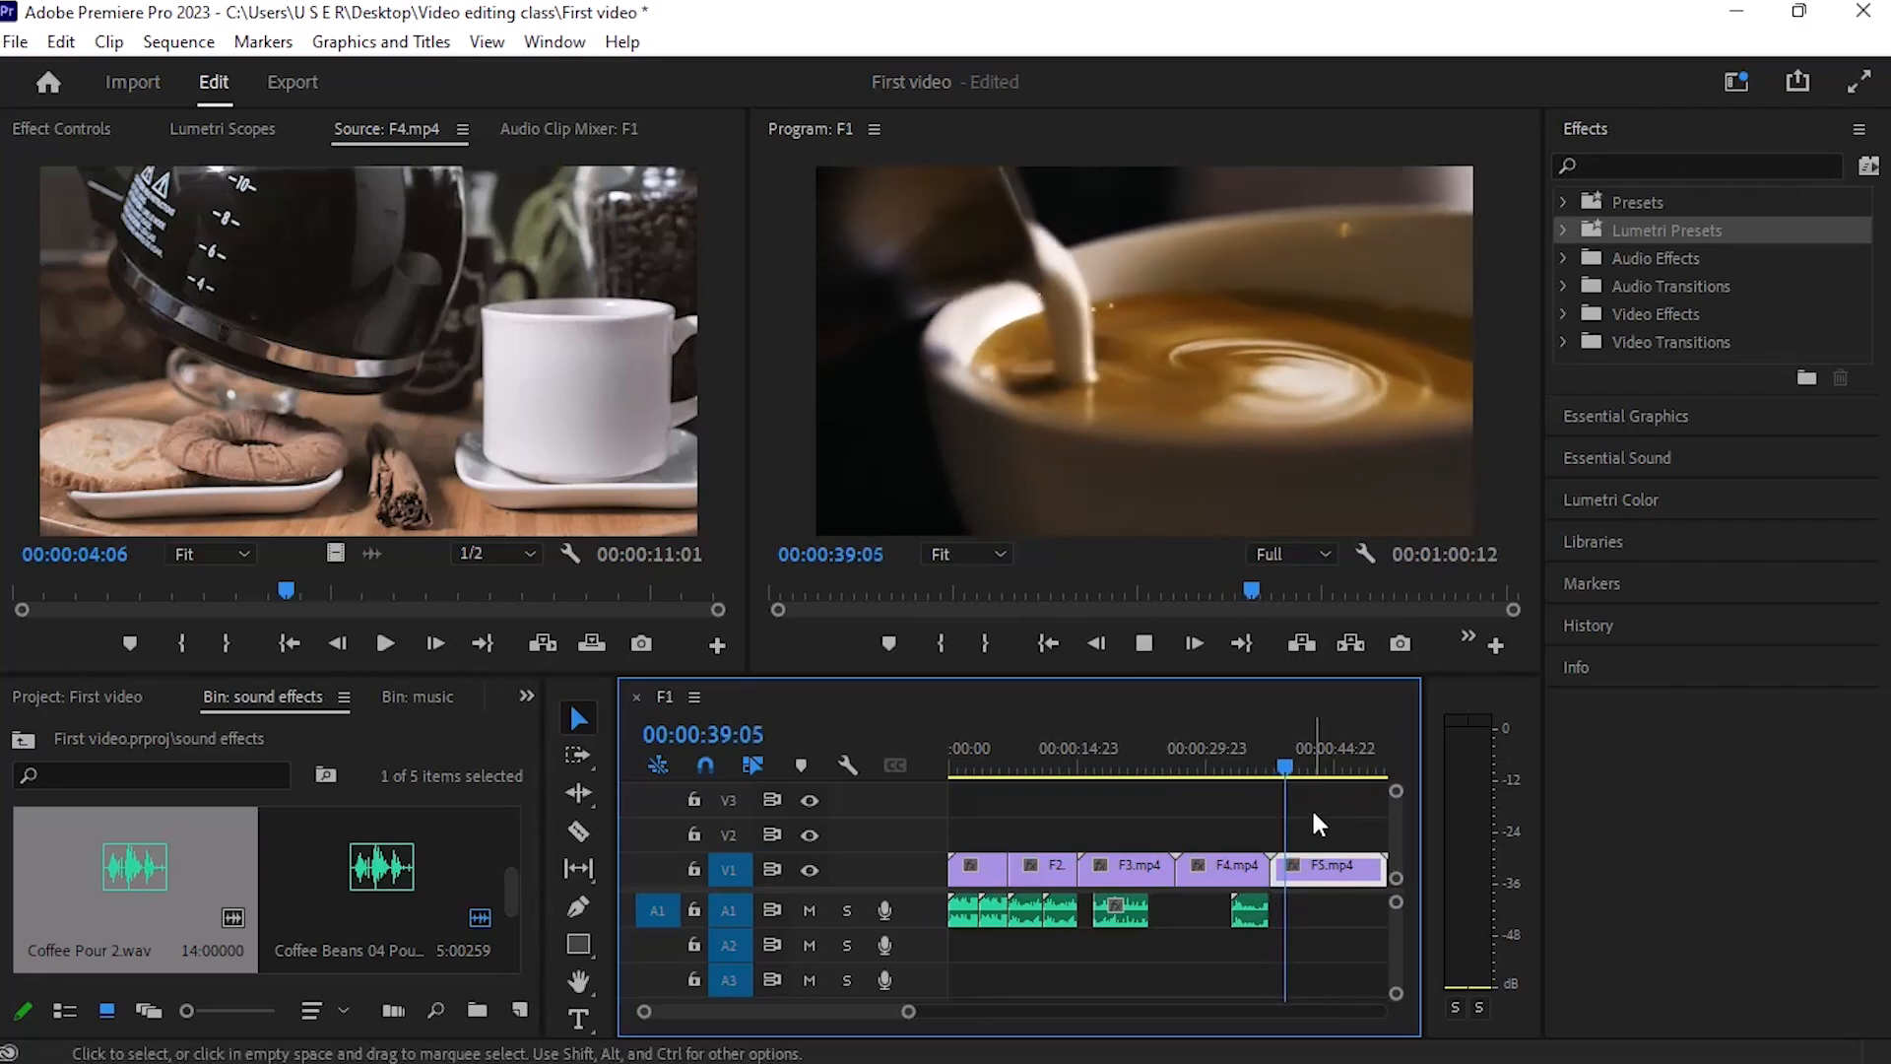
pyautogui.press('space')
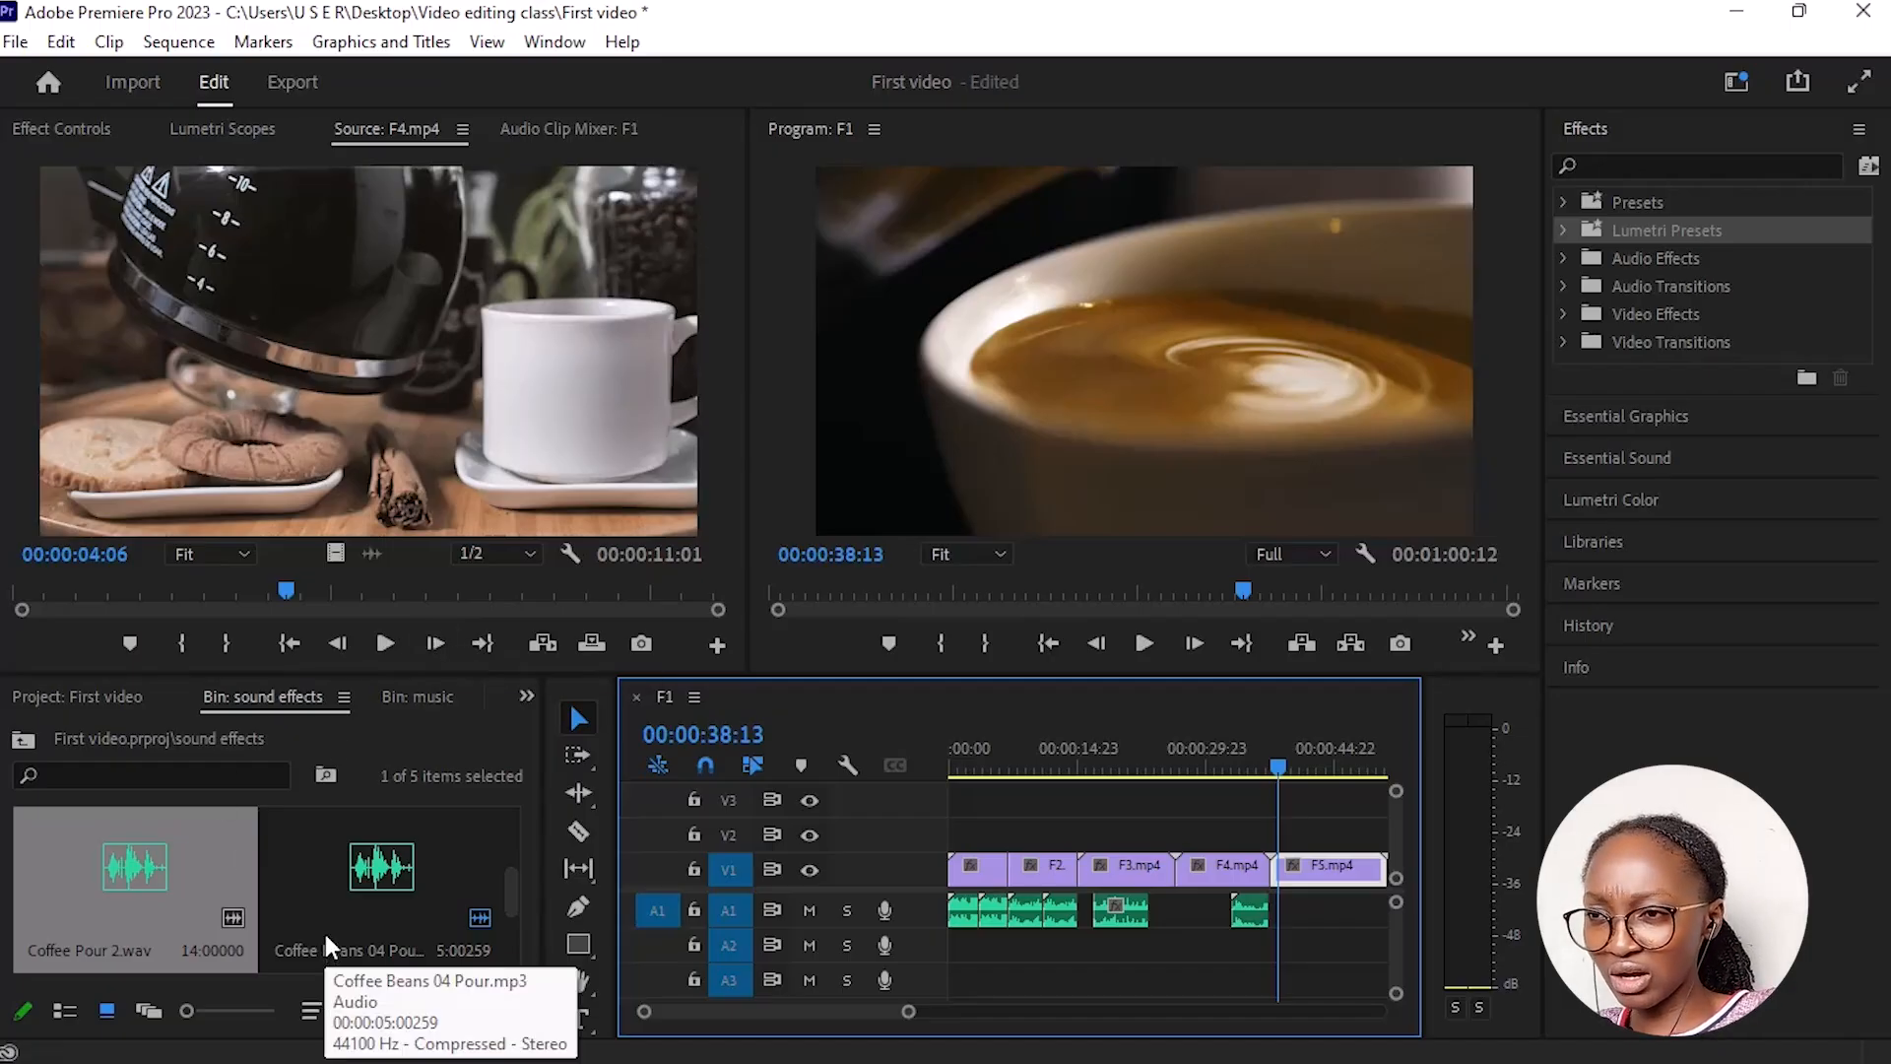
# Step: Look through the sound effects bin, place Coffee Pour 2.wav on A1 under F5.mp4 at 00:00:38:13, and play it
pyautogui.scroll(1, 325, 933)
pyautogui.scroll(-1, 325, 934)
pyautogui.scroll(1, 116, 876)
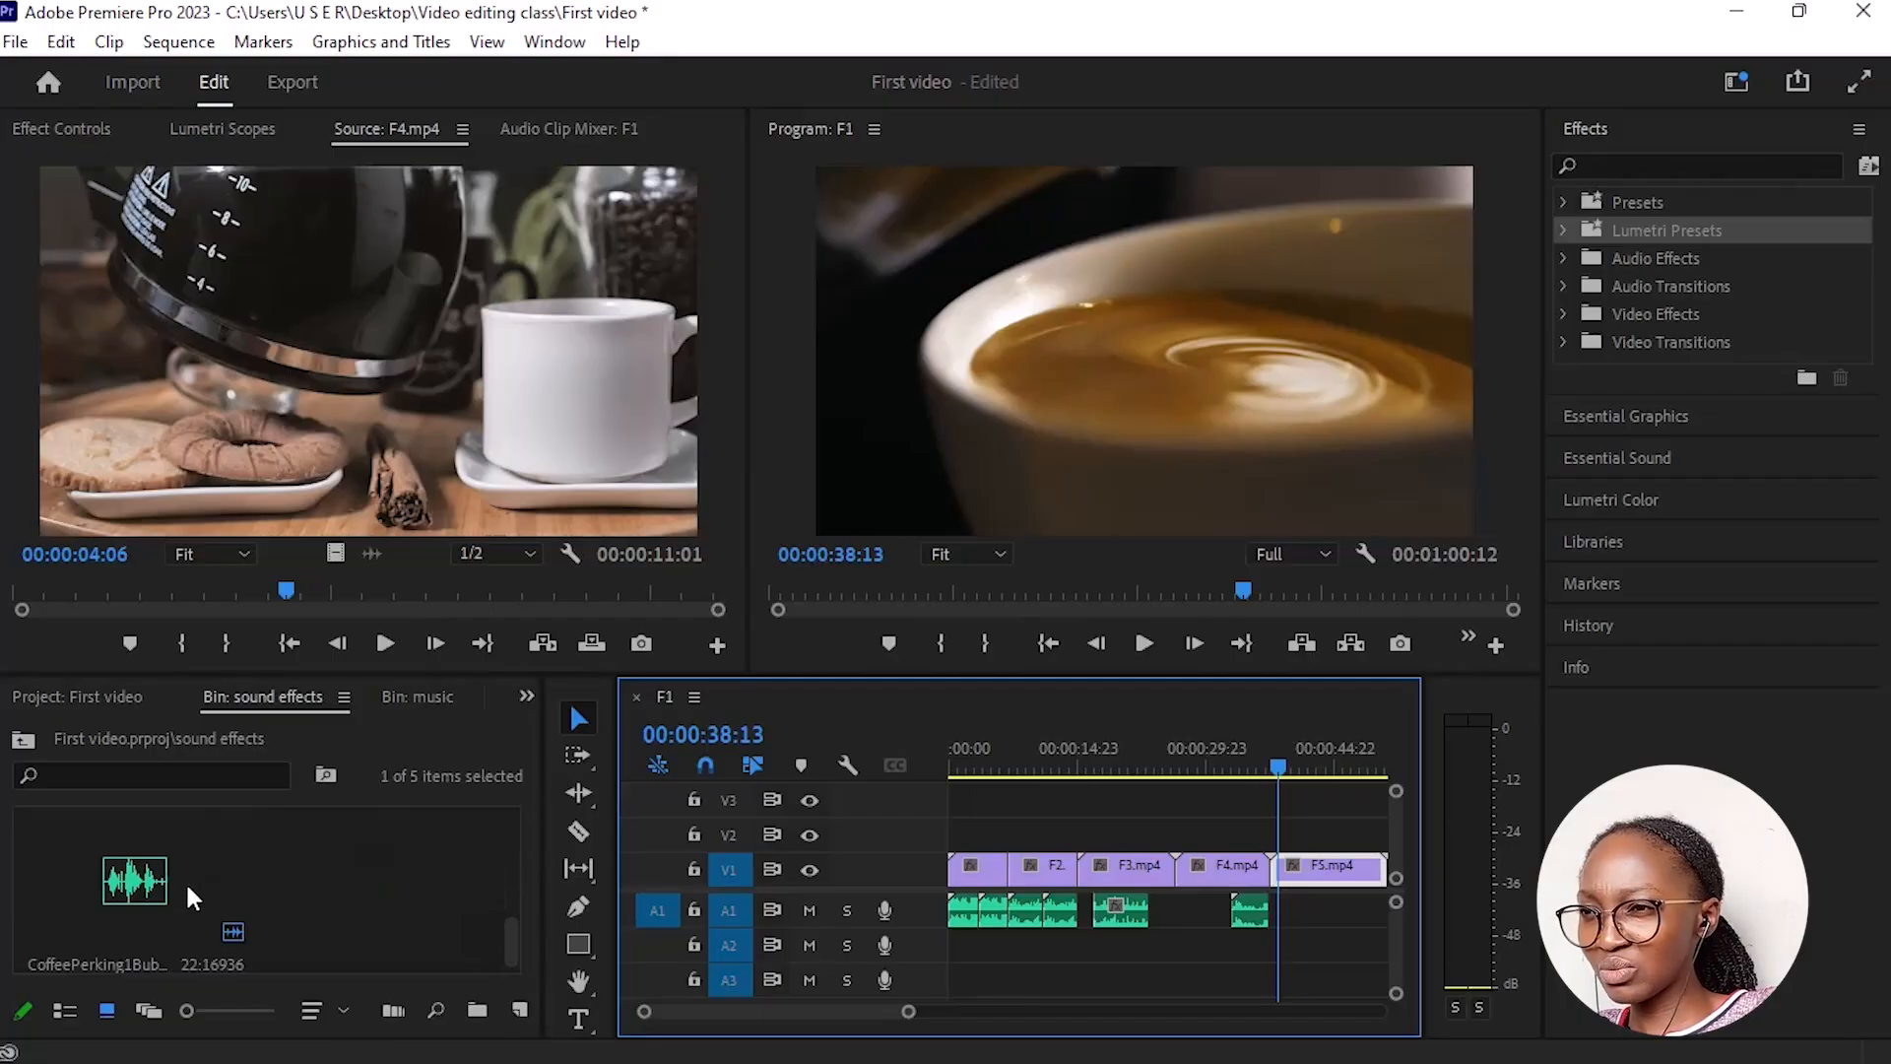
pyautogui.scroll(3, 189, 913)
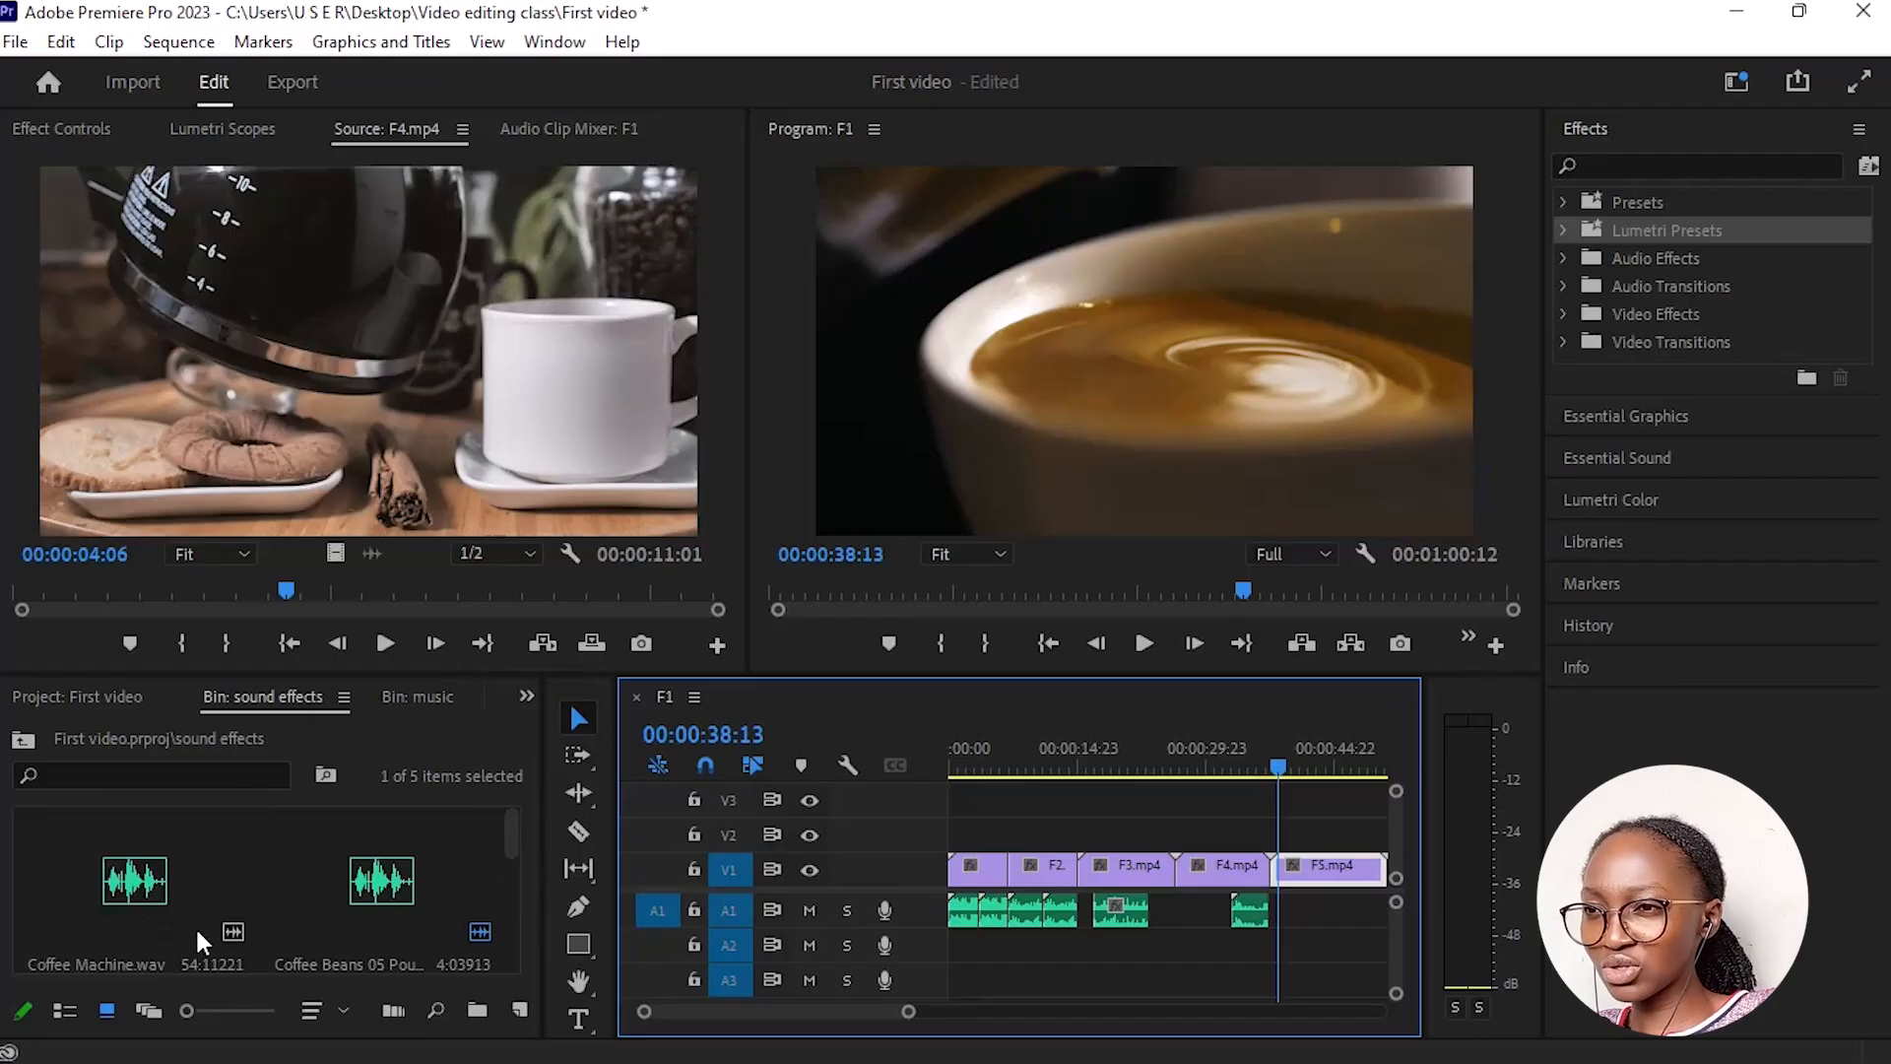
pyautogui.scroll(-3, 188, 935)
pyautogui.scroll(2, 108, 906)
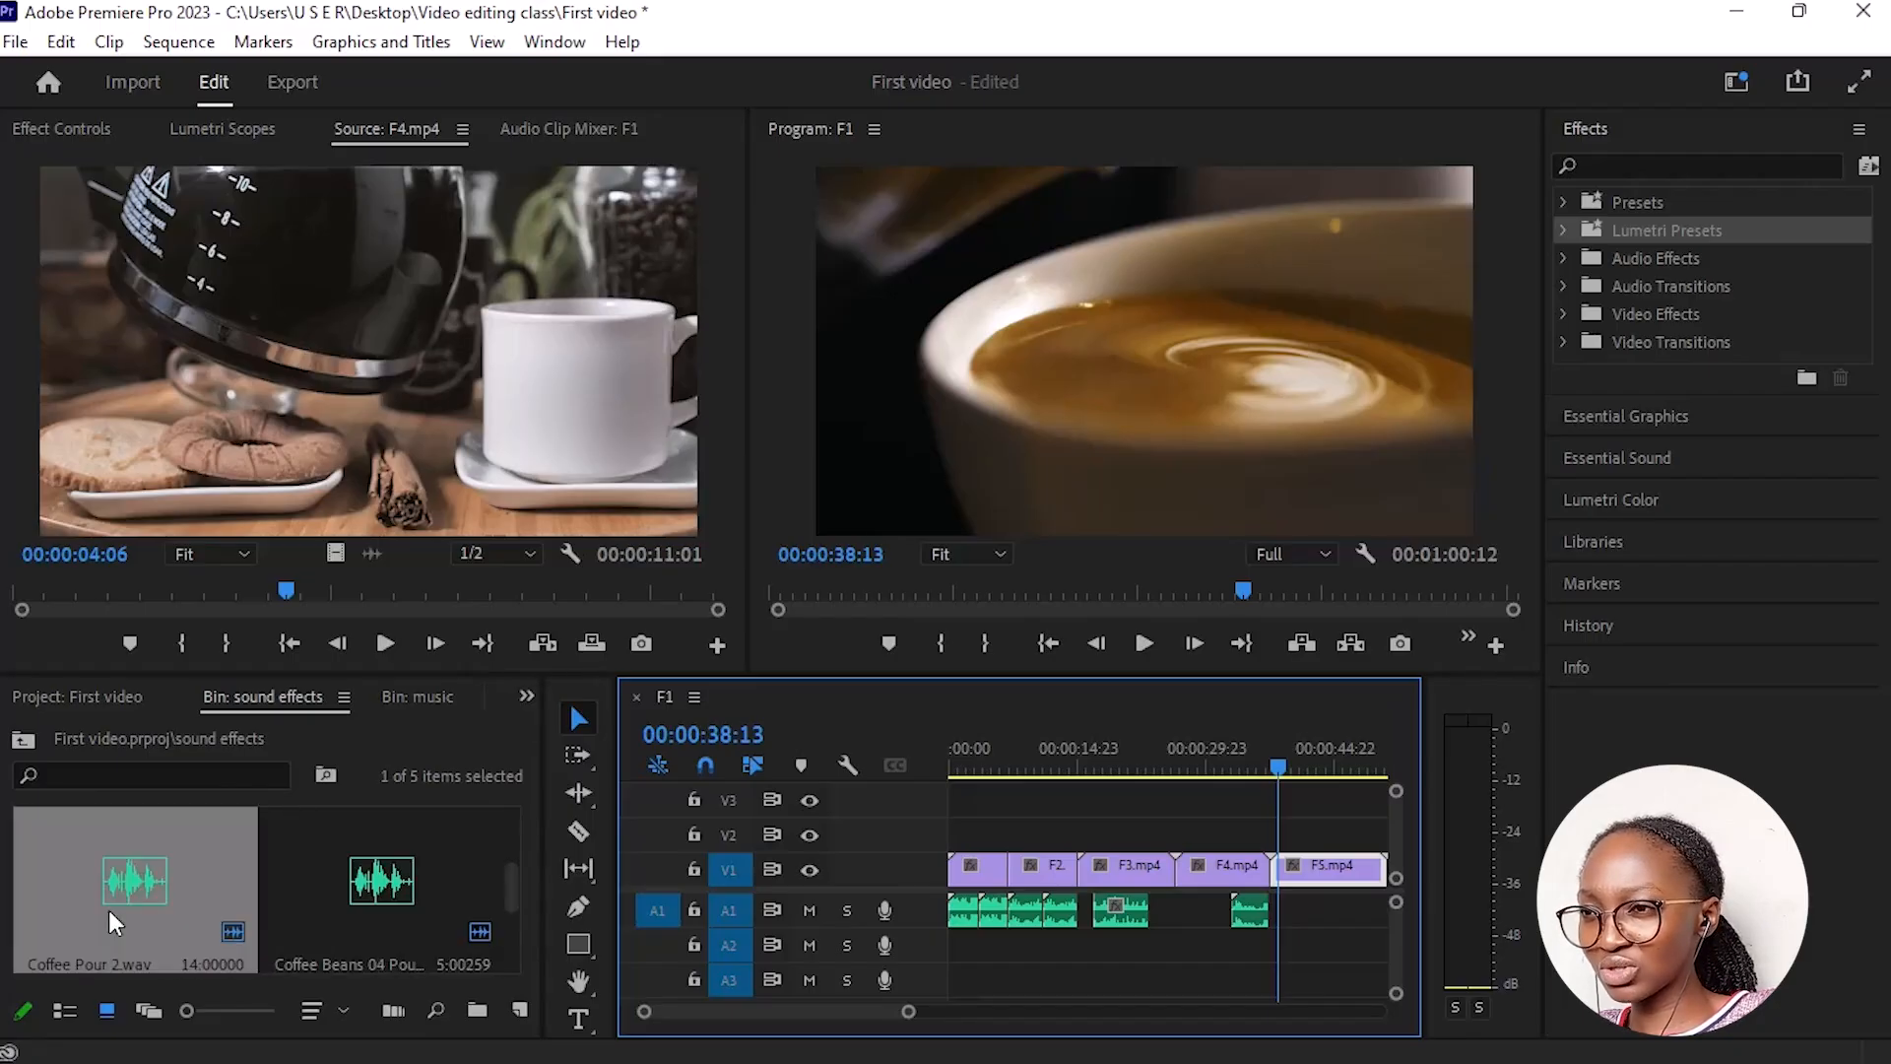
pyautogui.click(174, 916)
pyautogui.moveTo(173, 916); pyautogui.dragTo(1283, 894)
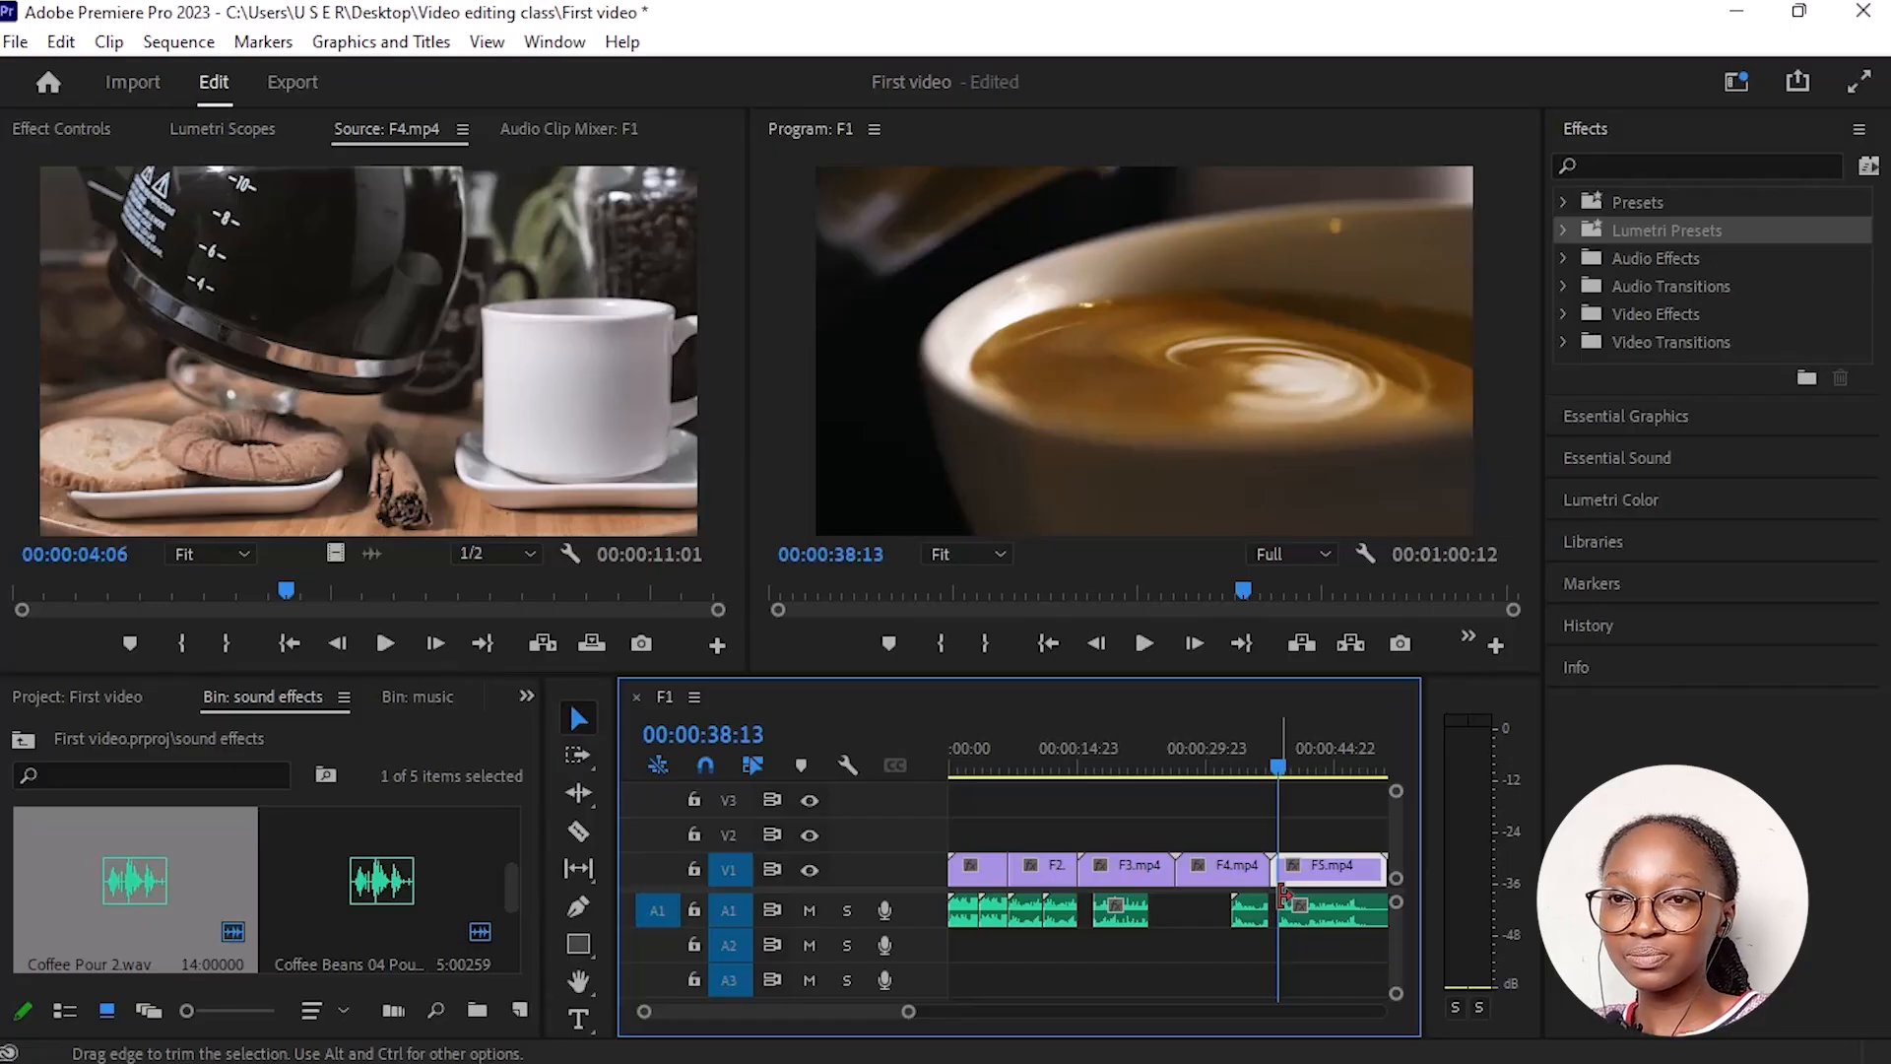
pyautogui.press('space')
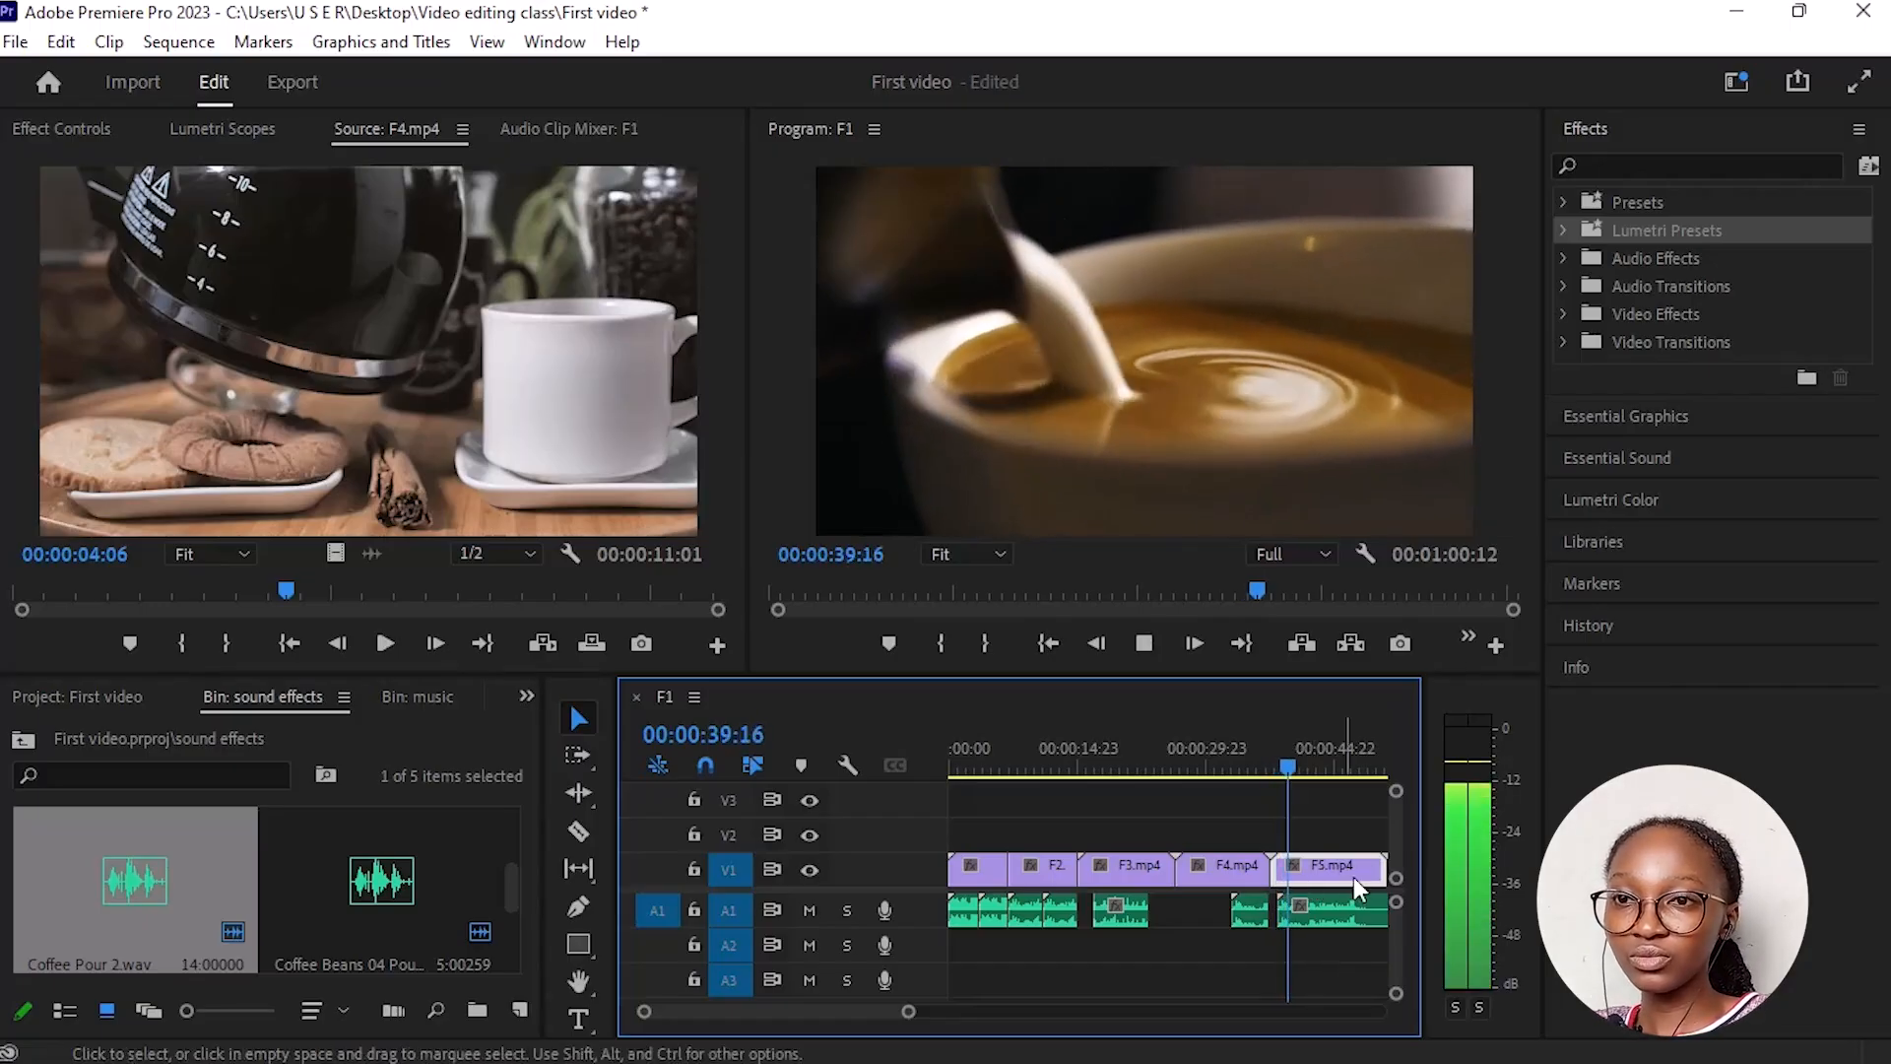
# Step: Find the frame where the milk pour begins in F5.mp4 and move the Coffee Pour 2.wav clip to start there, at 00:00:39:01
pyautogui.moveTo(1292, 766); pyautogui.dragTo(1291, 771)
pyautogui.press('Left')
pyautogui.press('Left')
pyautogui.press('Left')
pyautogui.press('Left')
pyautogui.press('Left')
pyautogui.press('Left')
pyautogui.press('Left')
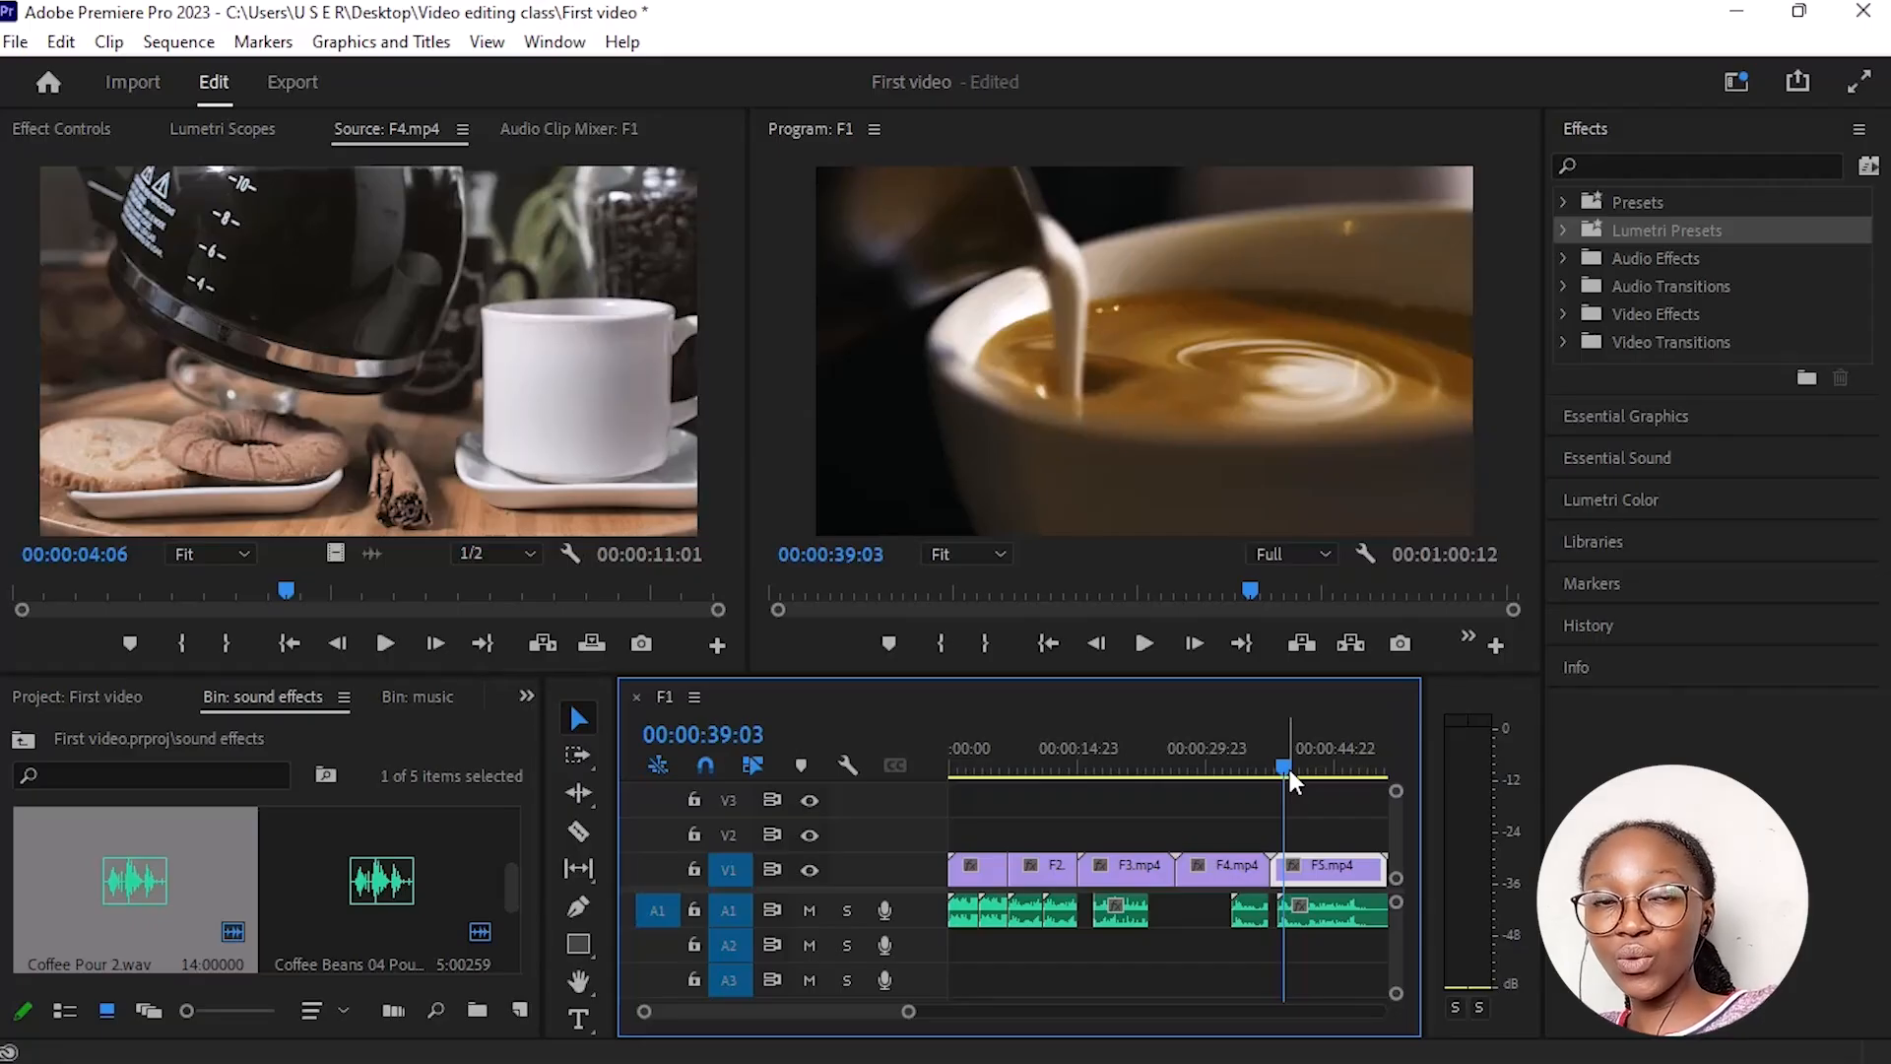
pyautogui.press('Left')
pyautogui.press('Left')
pyautogui.press('Left')
pyautogui.press('Left')
pyautogui.press('Left')
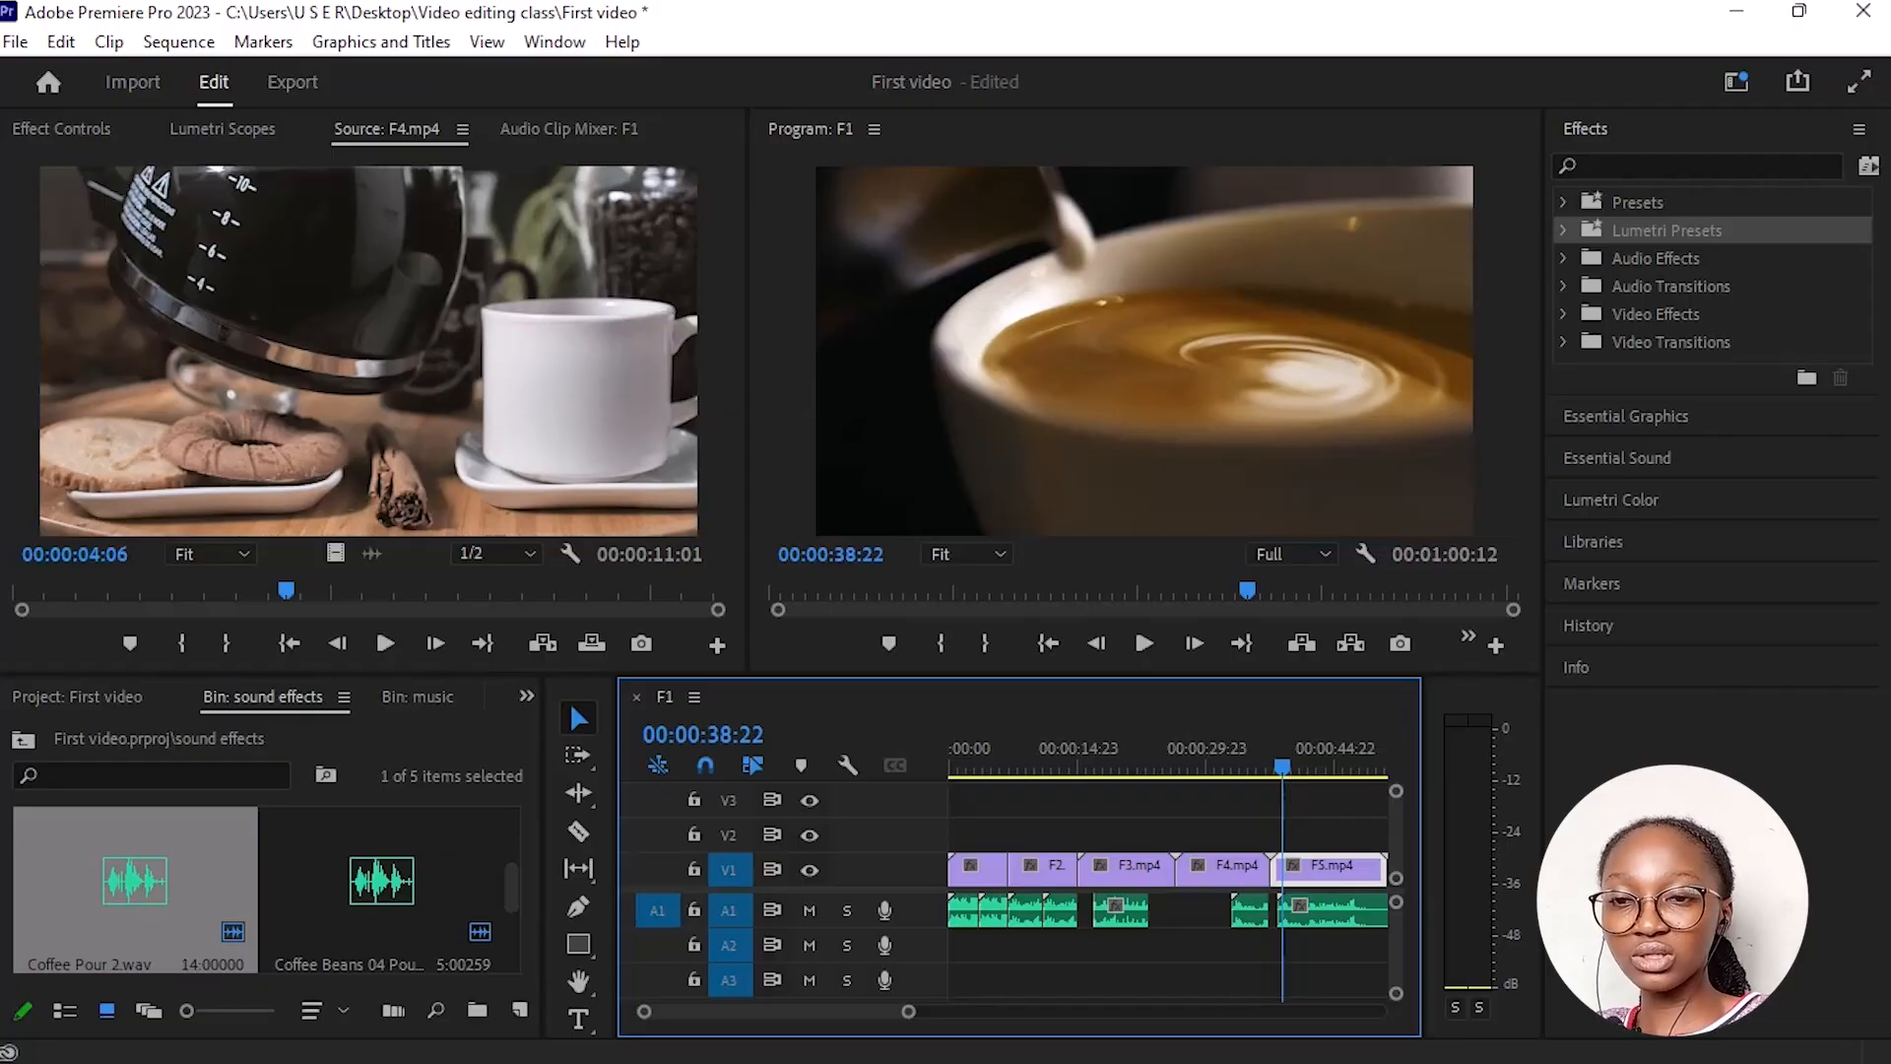
pyautogui.press('Right')
pyautogui.press('Right')
pyautogui.press('Right')
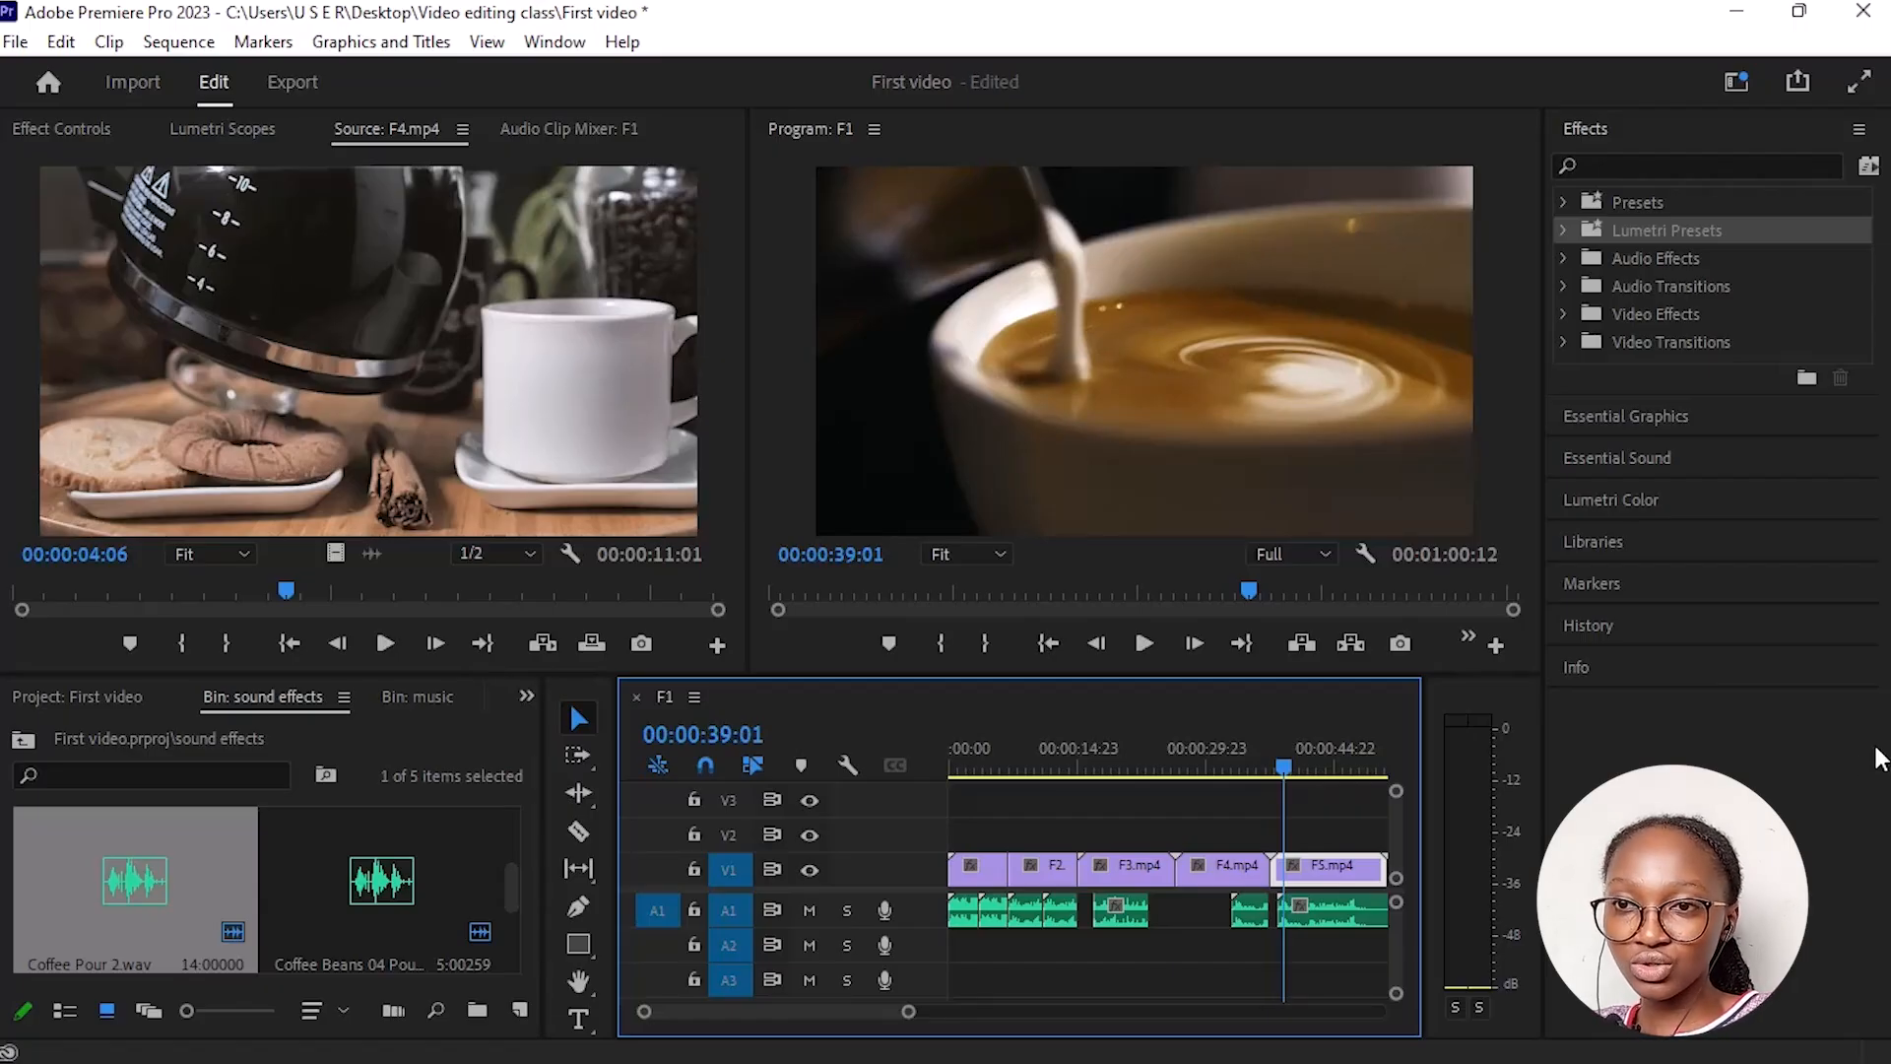
pyautogui.click(1337, 906)
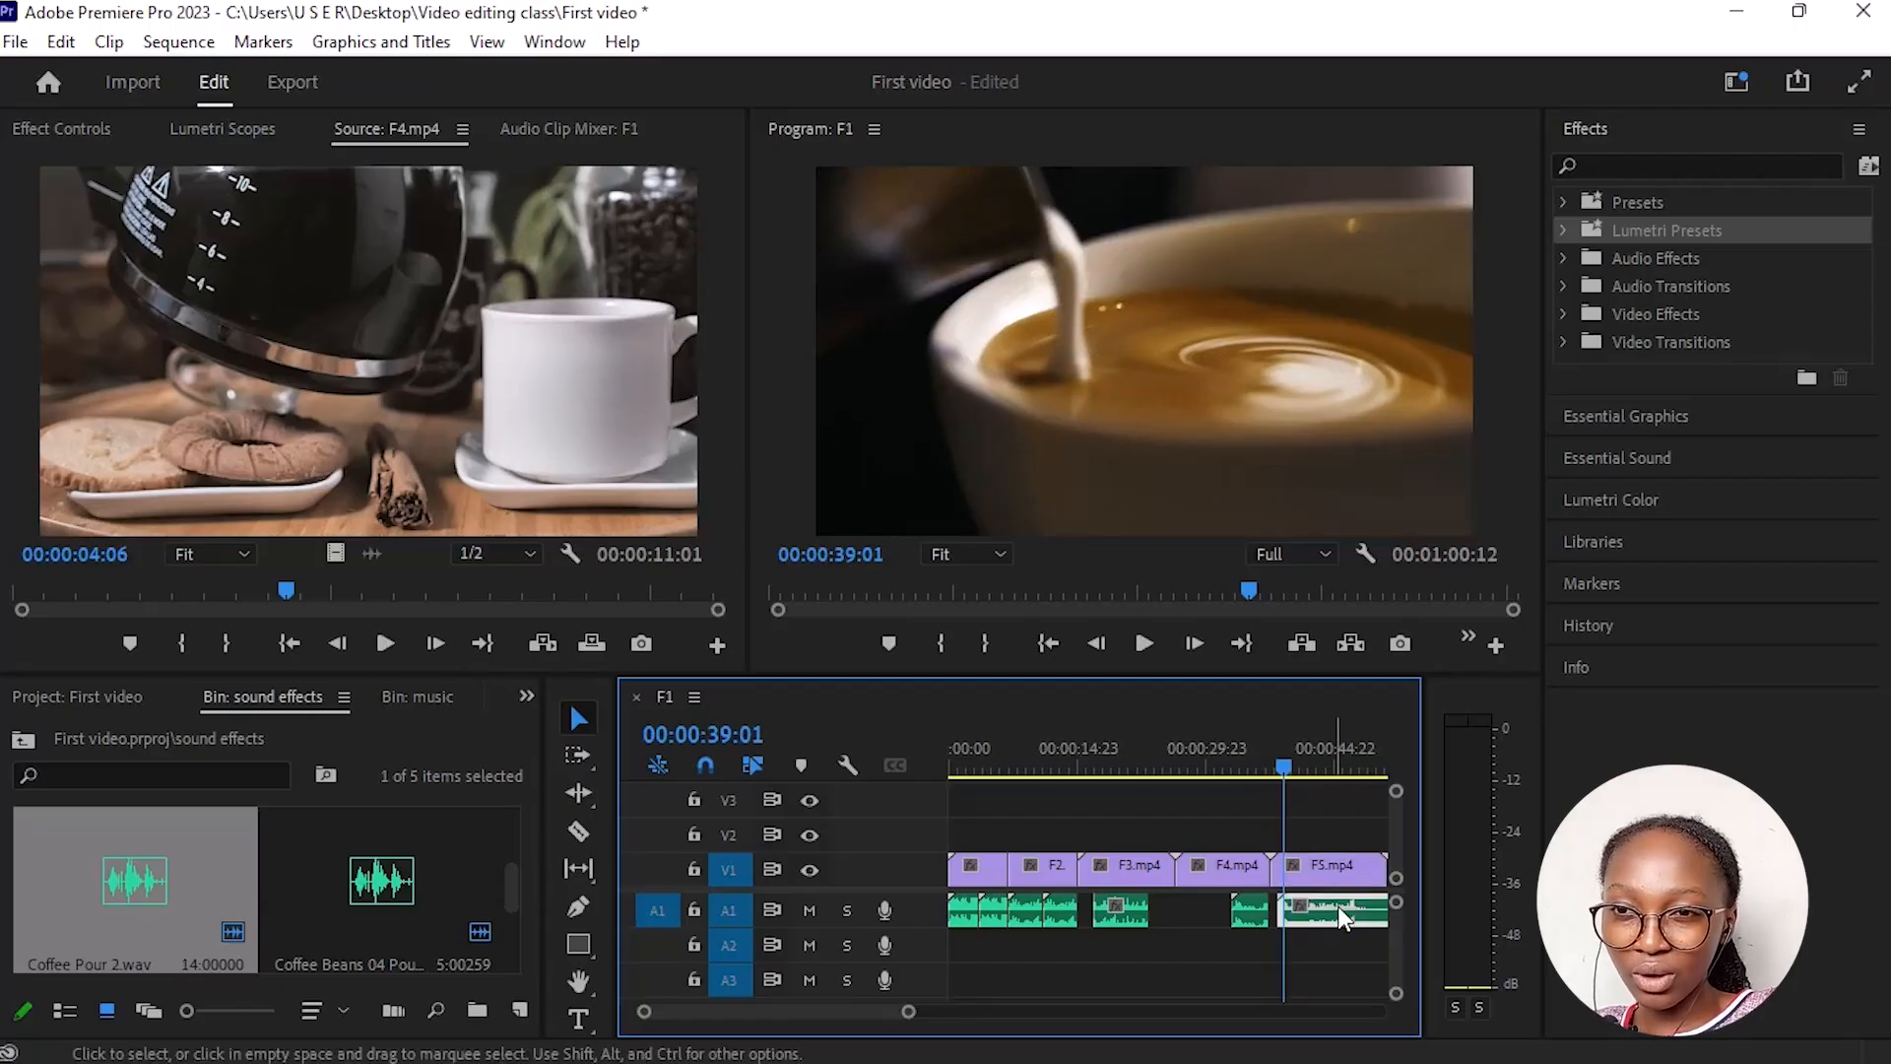
pyautogui.moveTo(1331, 906); pyautogui.dragTo(1341, 916)
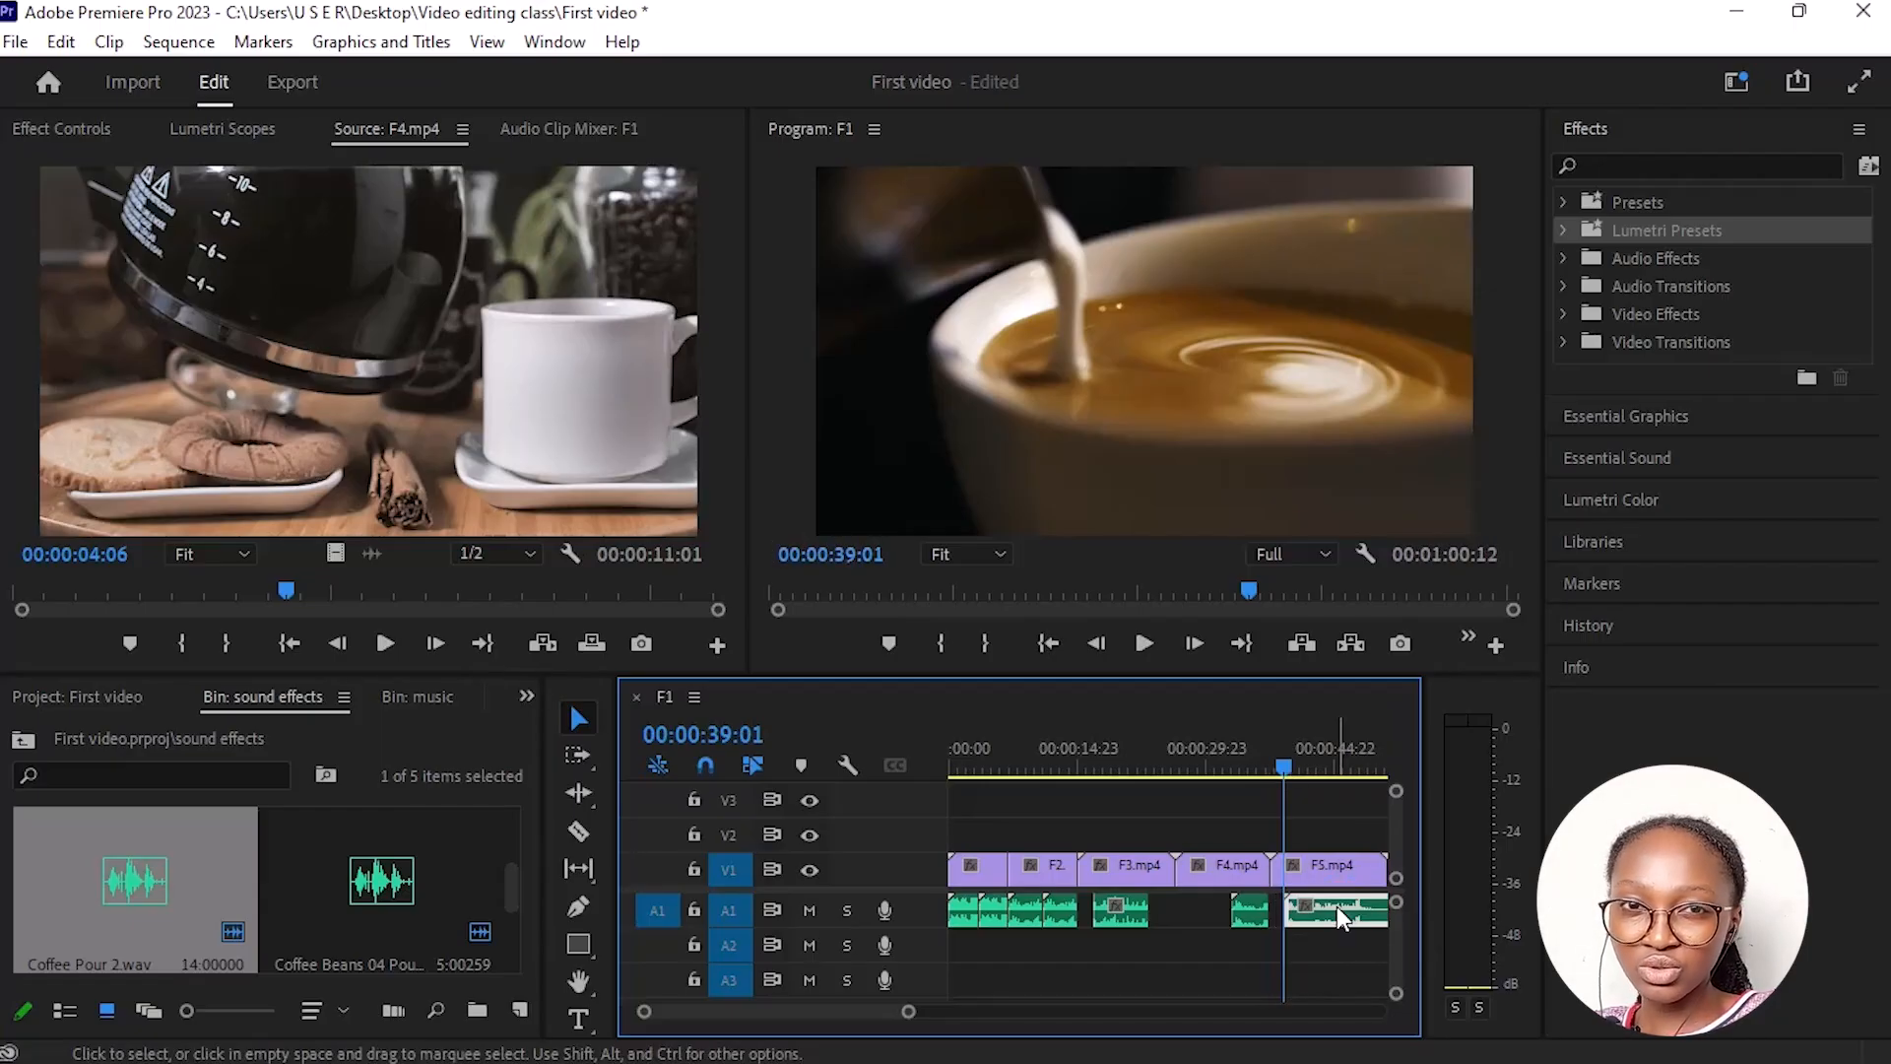
# Step: Play F5.mp4 to the end of the first milk pour and split the Coffee Pour 2.wav clip on A1 at 00:00:42:12
pyautogui.press('space')
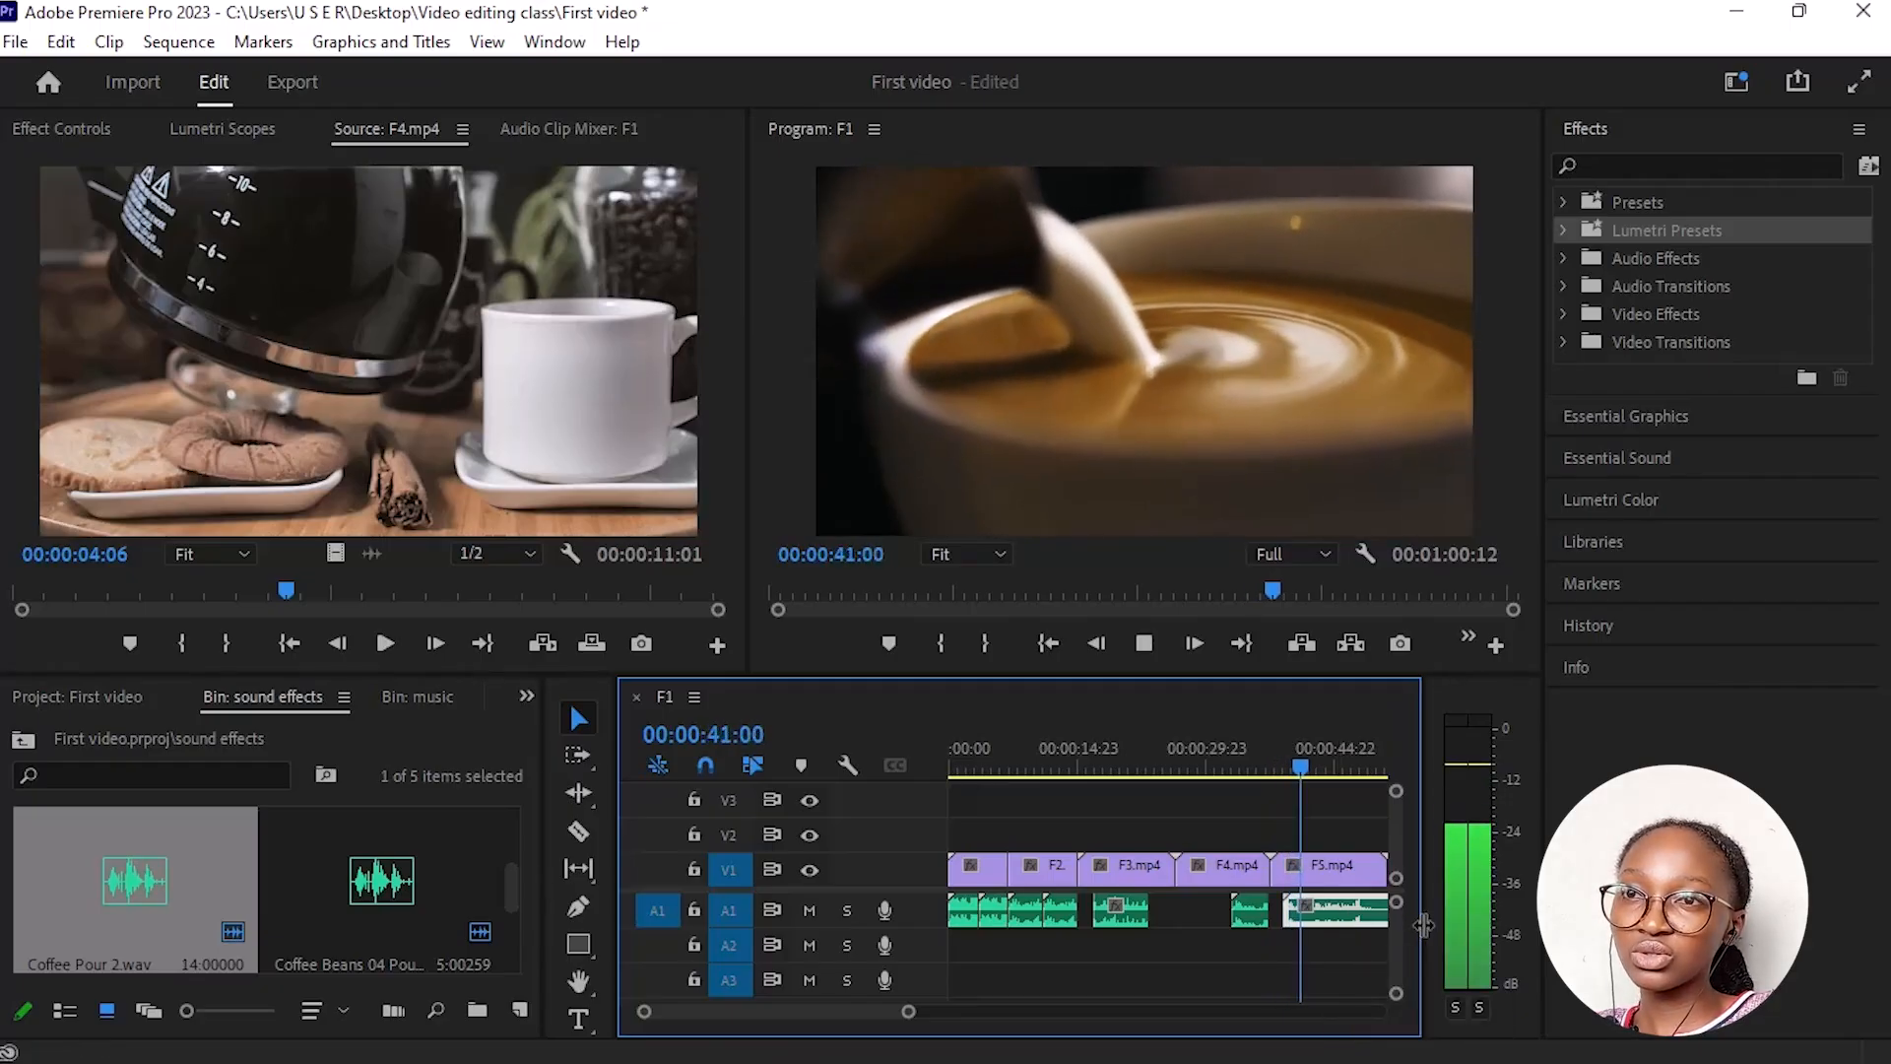
pyautogui.press('space')
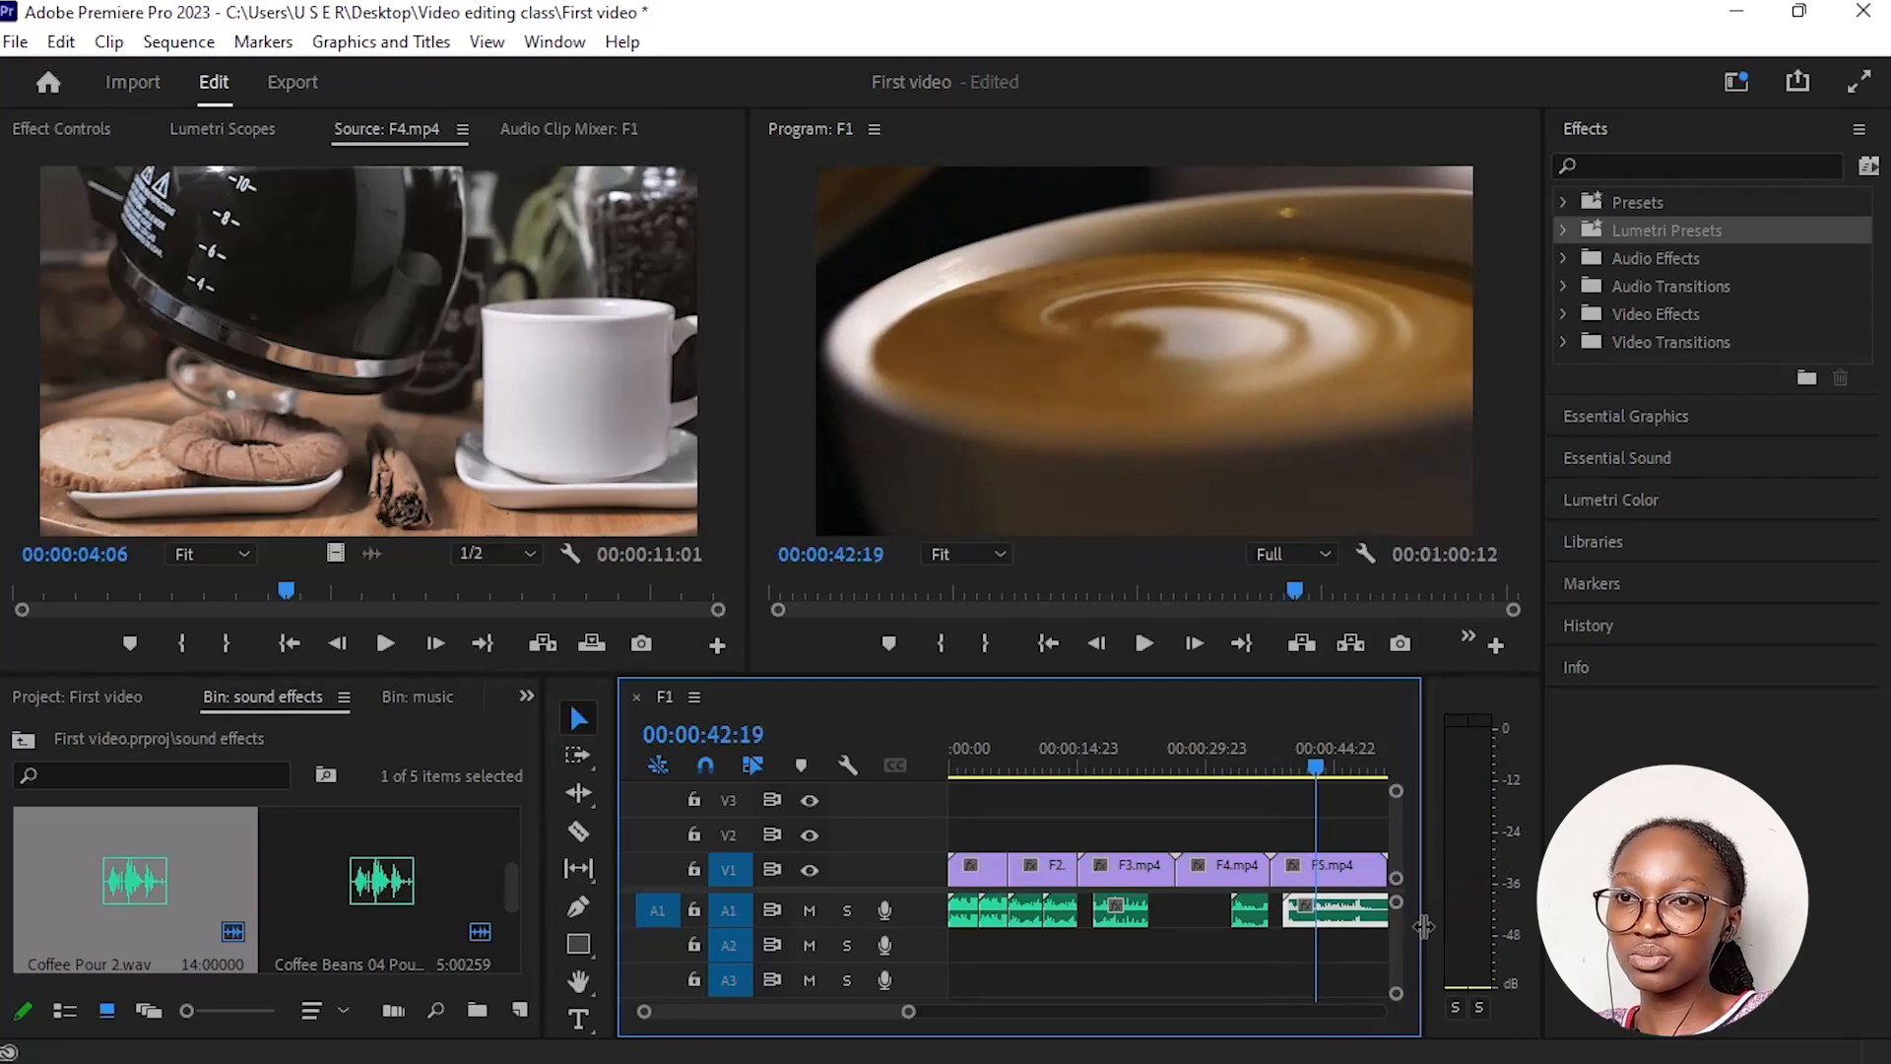
pyautogui.press('Left')
pyautogui.press('Left')
pyautogui.press('Left')
pyautogui.press('Left')
pyautogui.press('Left')
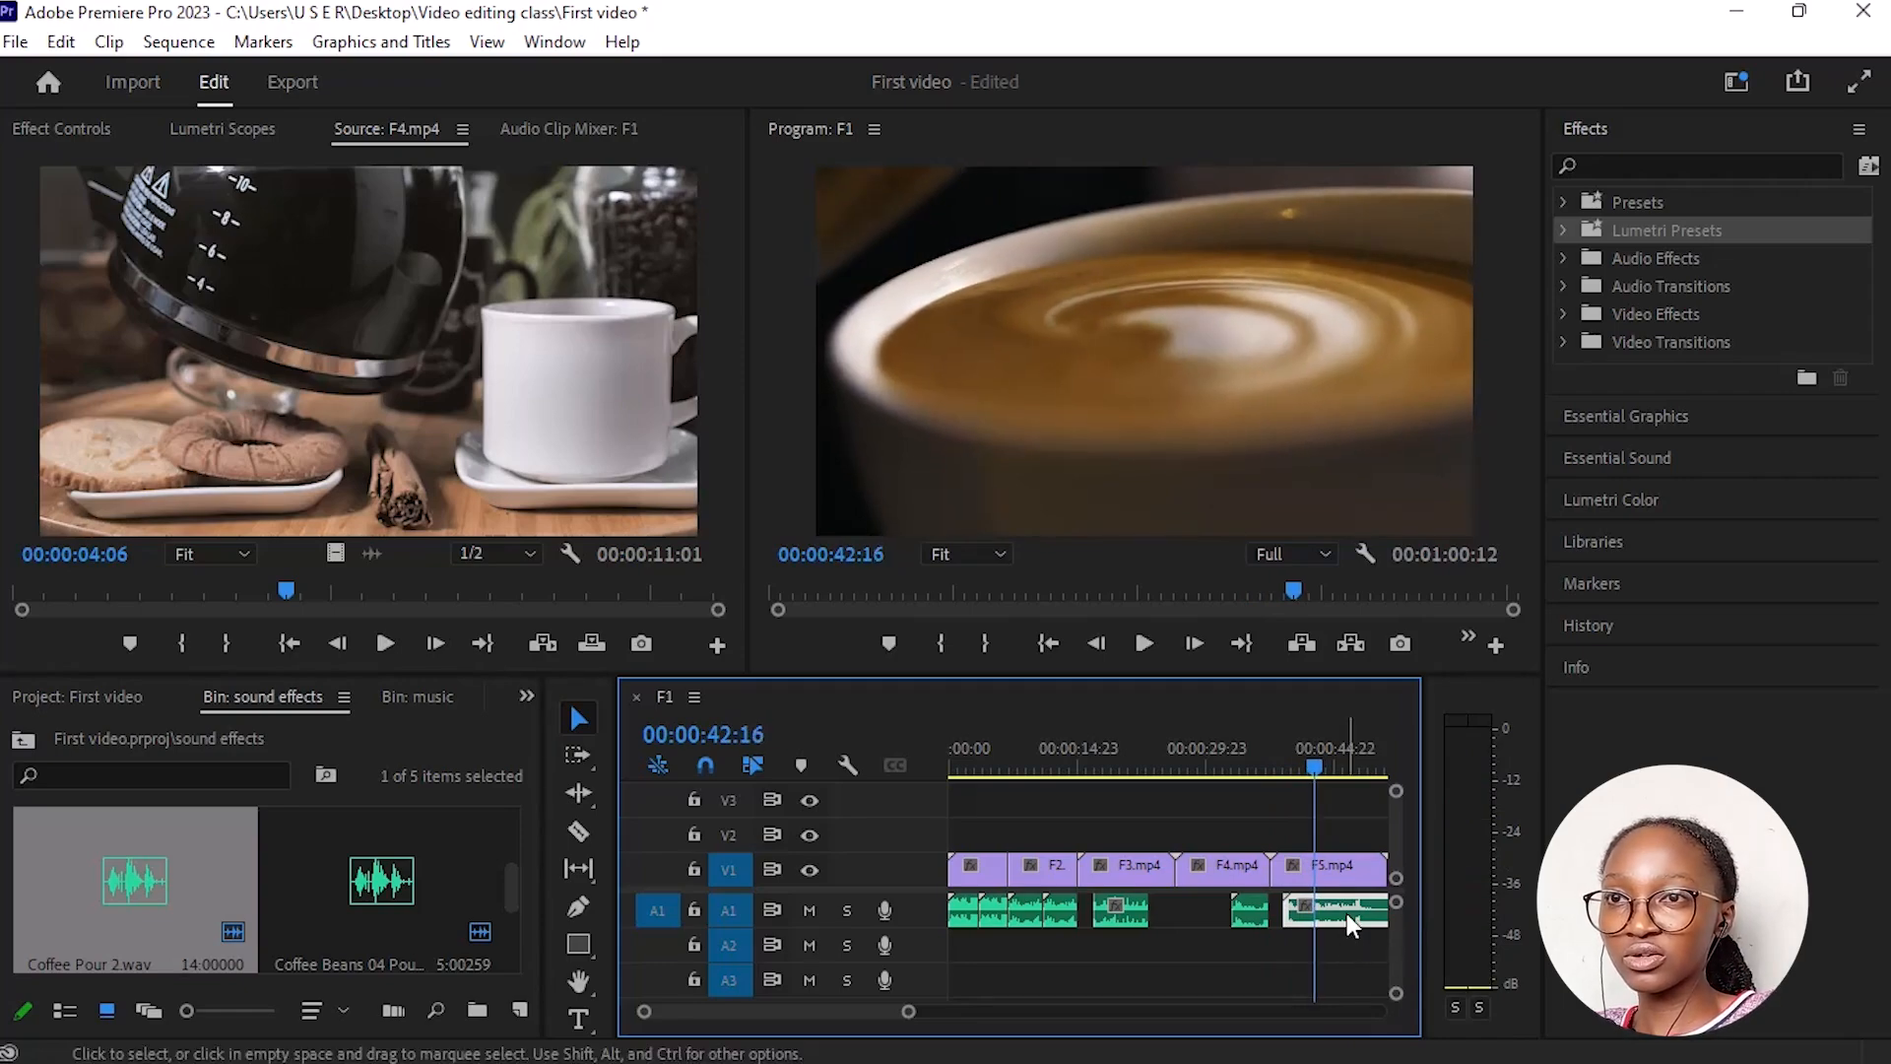
pyautogui.press('Left')
pyautogui.press('Left')
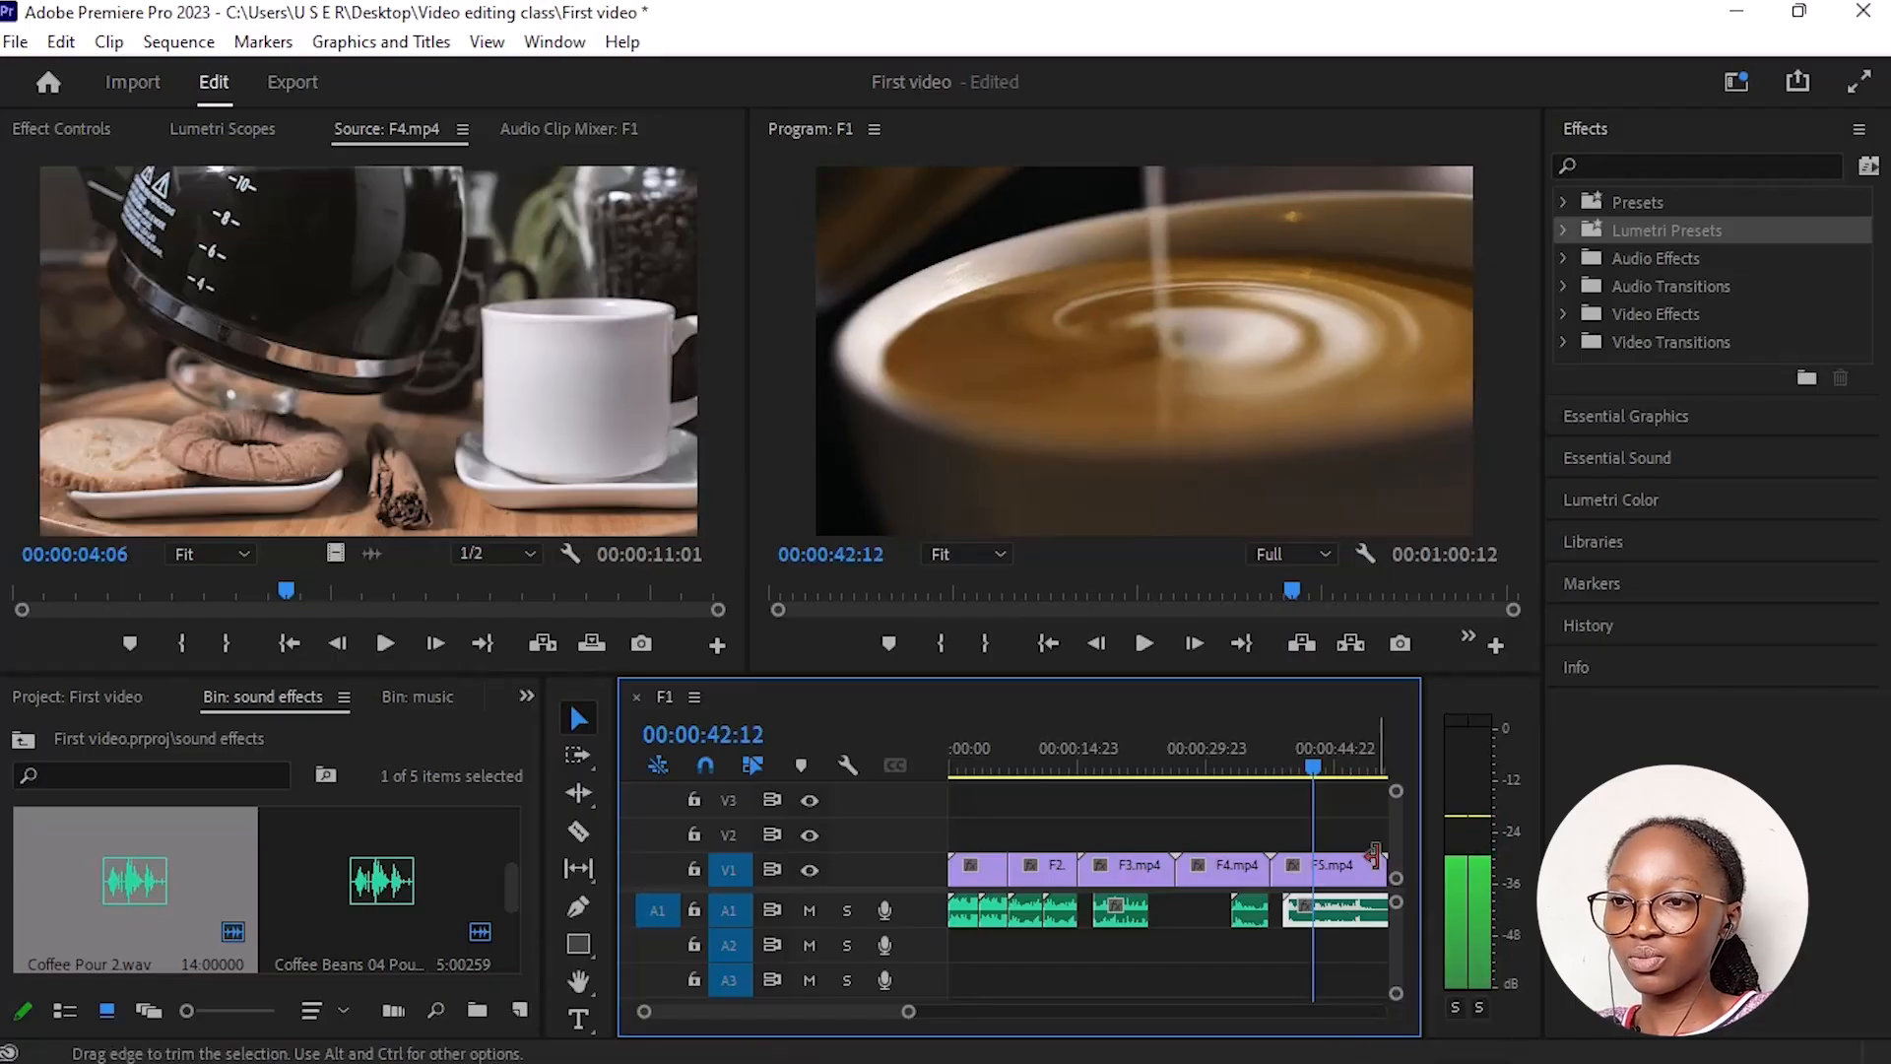
pyautogui.press('c')
pyautogui.click(1327, 911)
# Step: Replay F5.mp4 from around the new cut to find where the milk pour resumes
pyautogui.press('space')
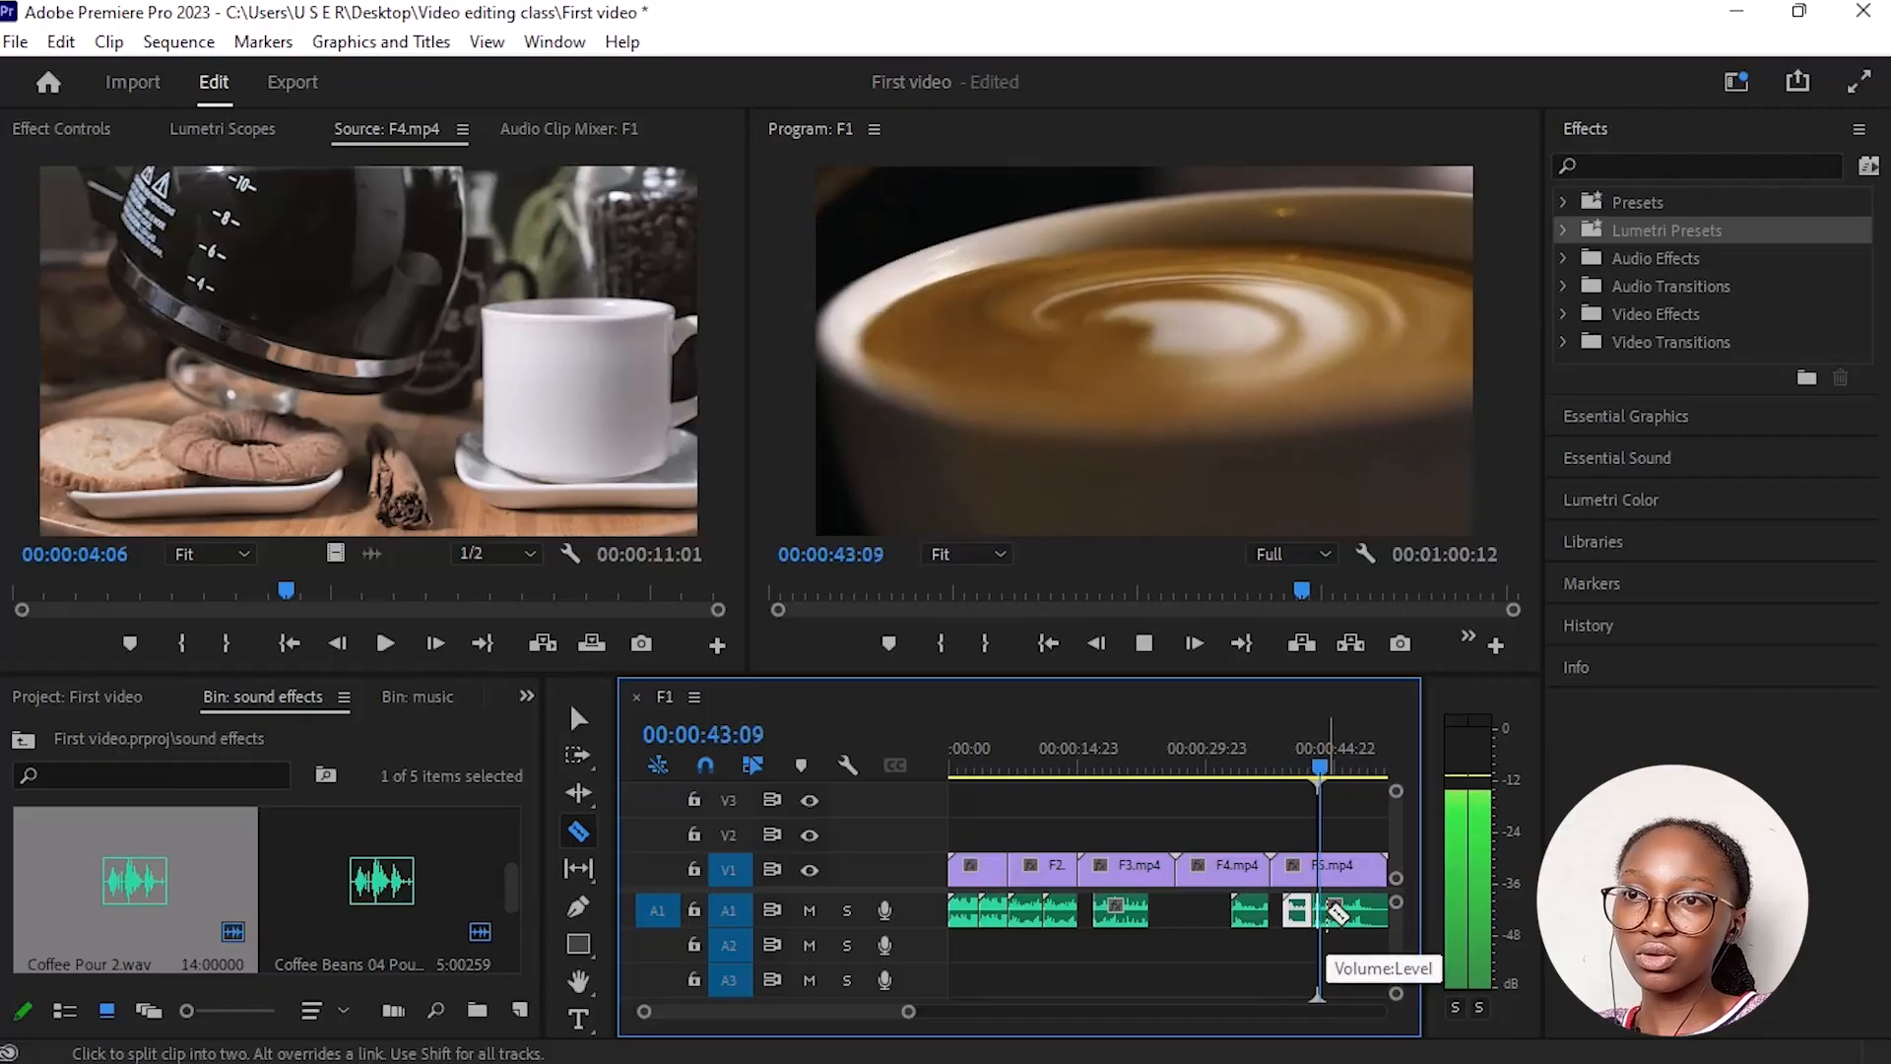
pyautogui.press('space')
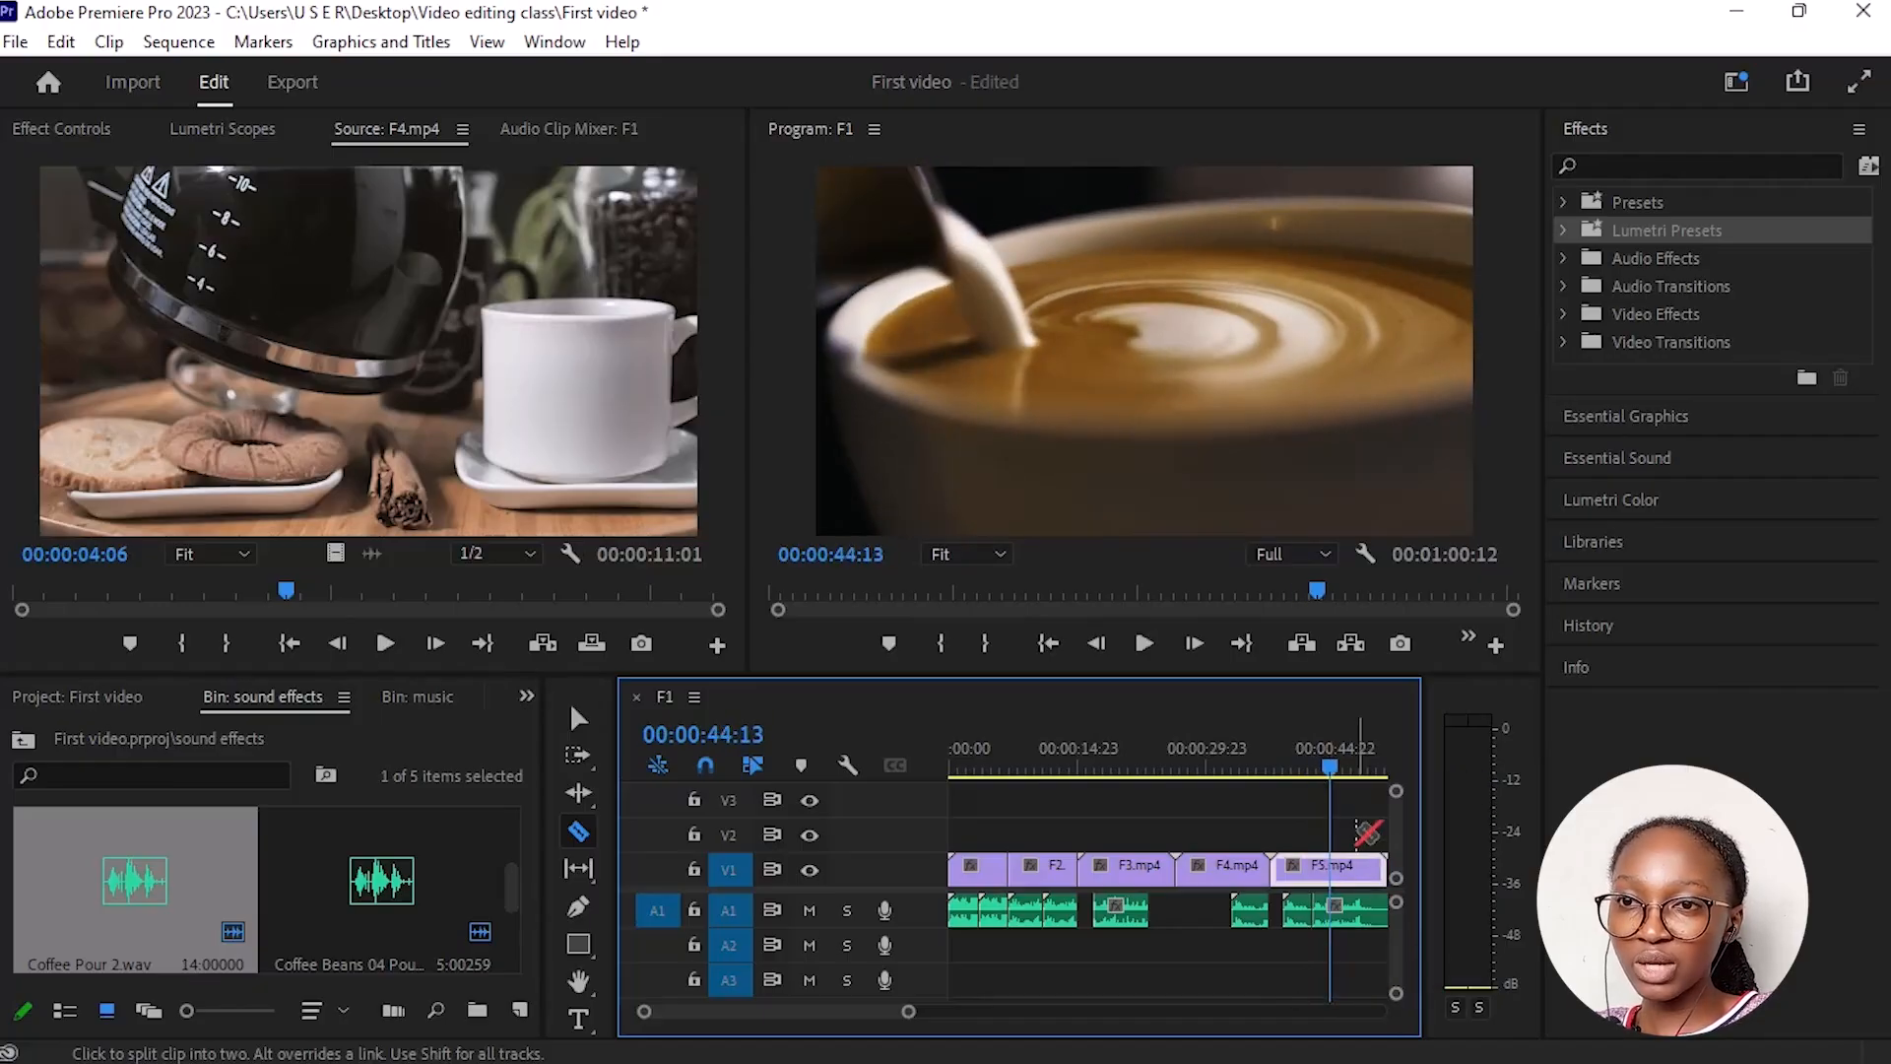
pyautogui.click(1322, 757)
pyautogui.moveTo(1327, 768); pyautogui.dragTo(1317, 778)
pyautogui.press('space')
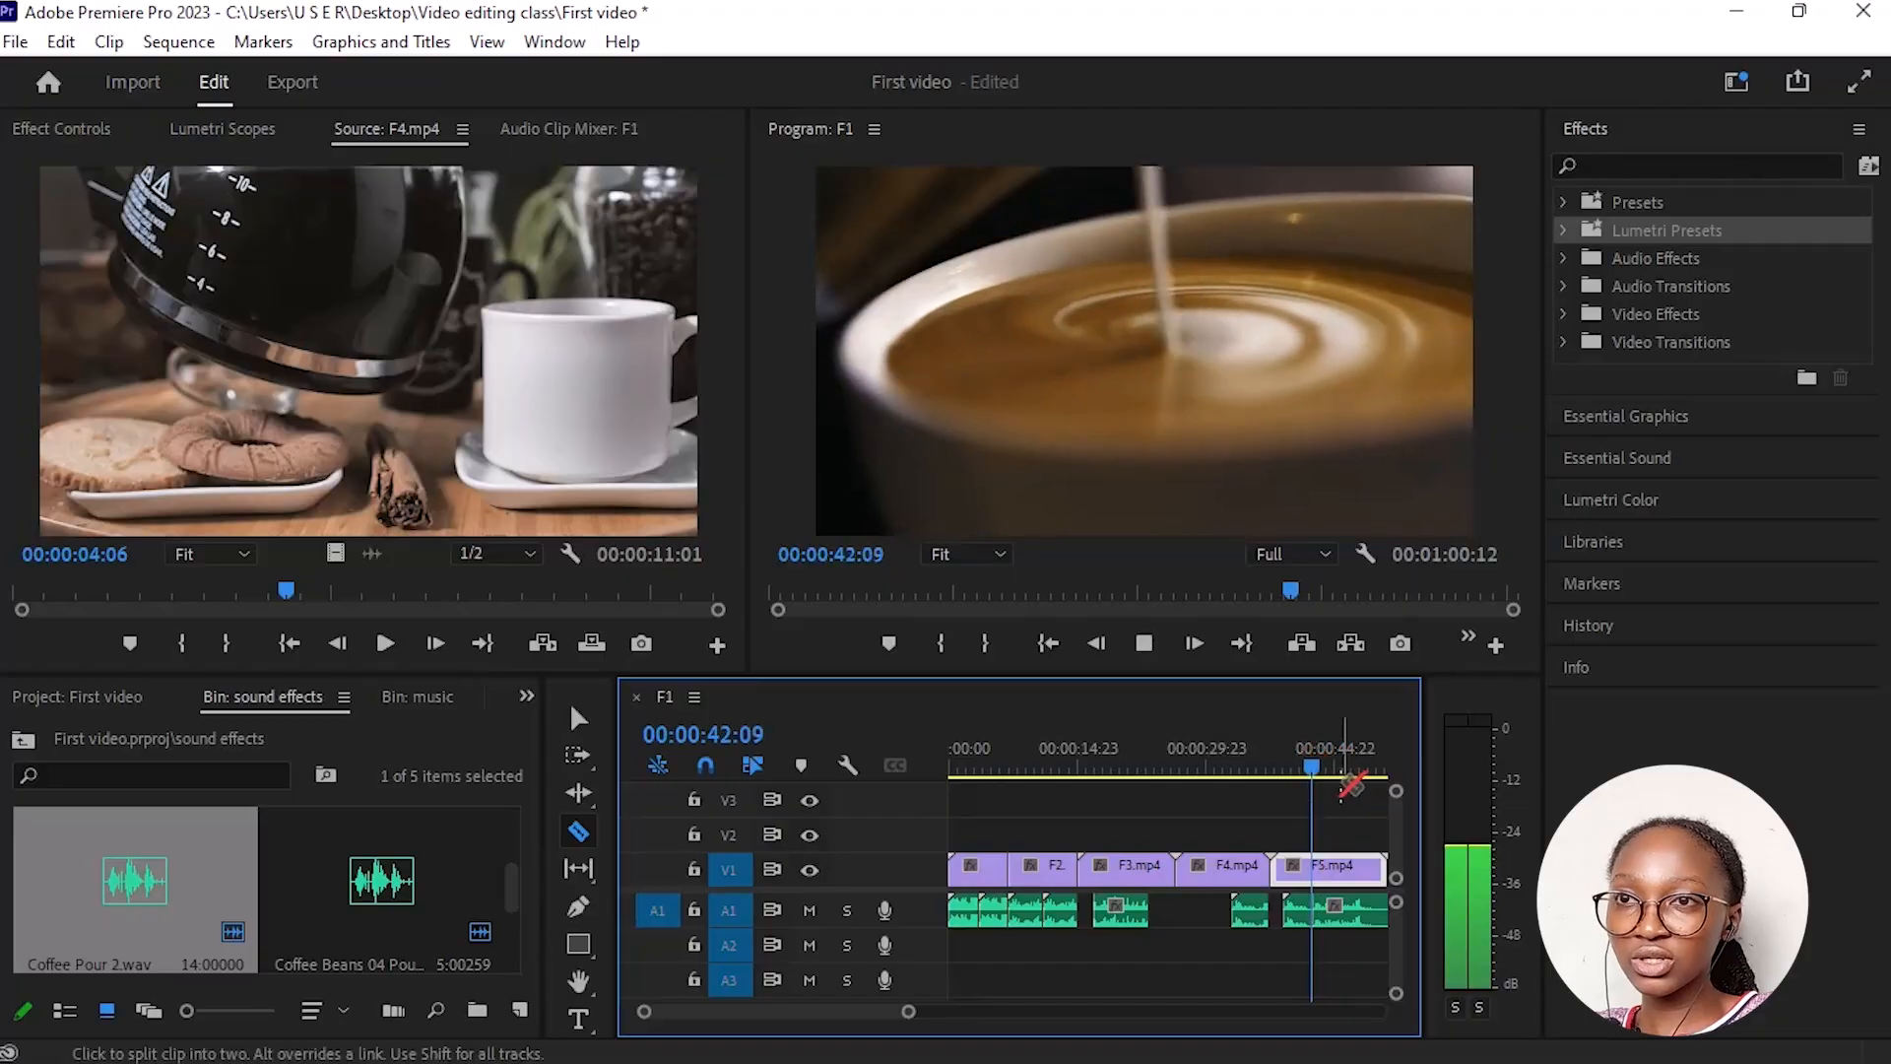
pyautogui.press('space')
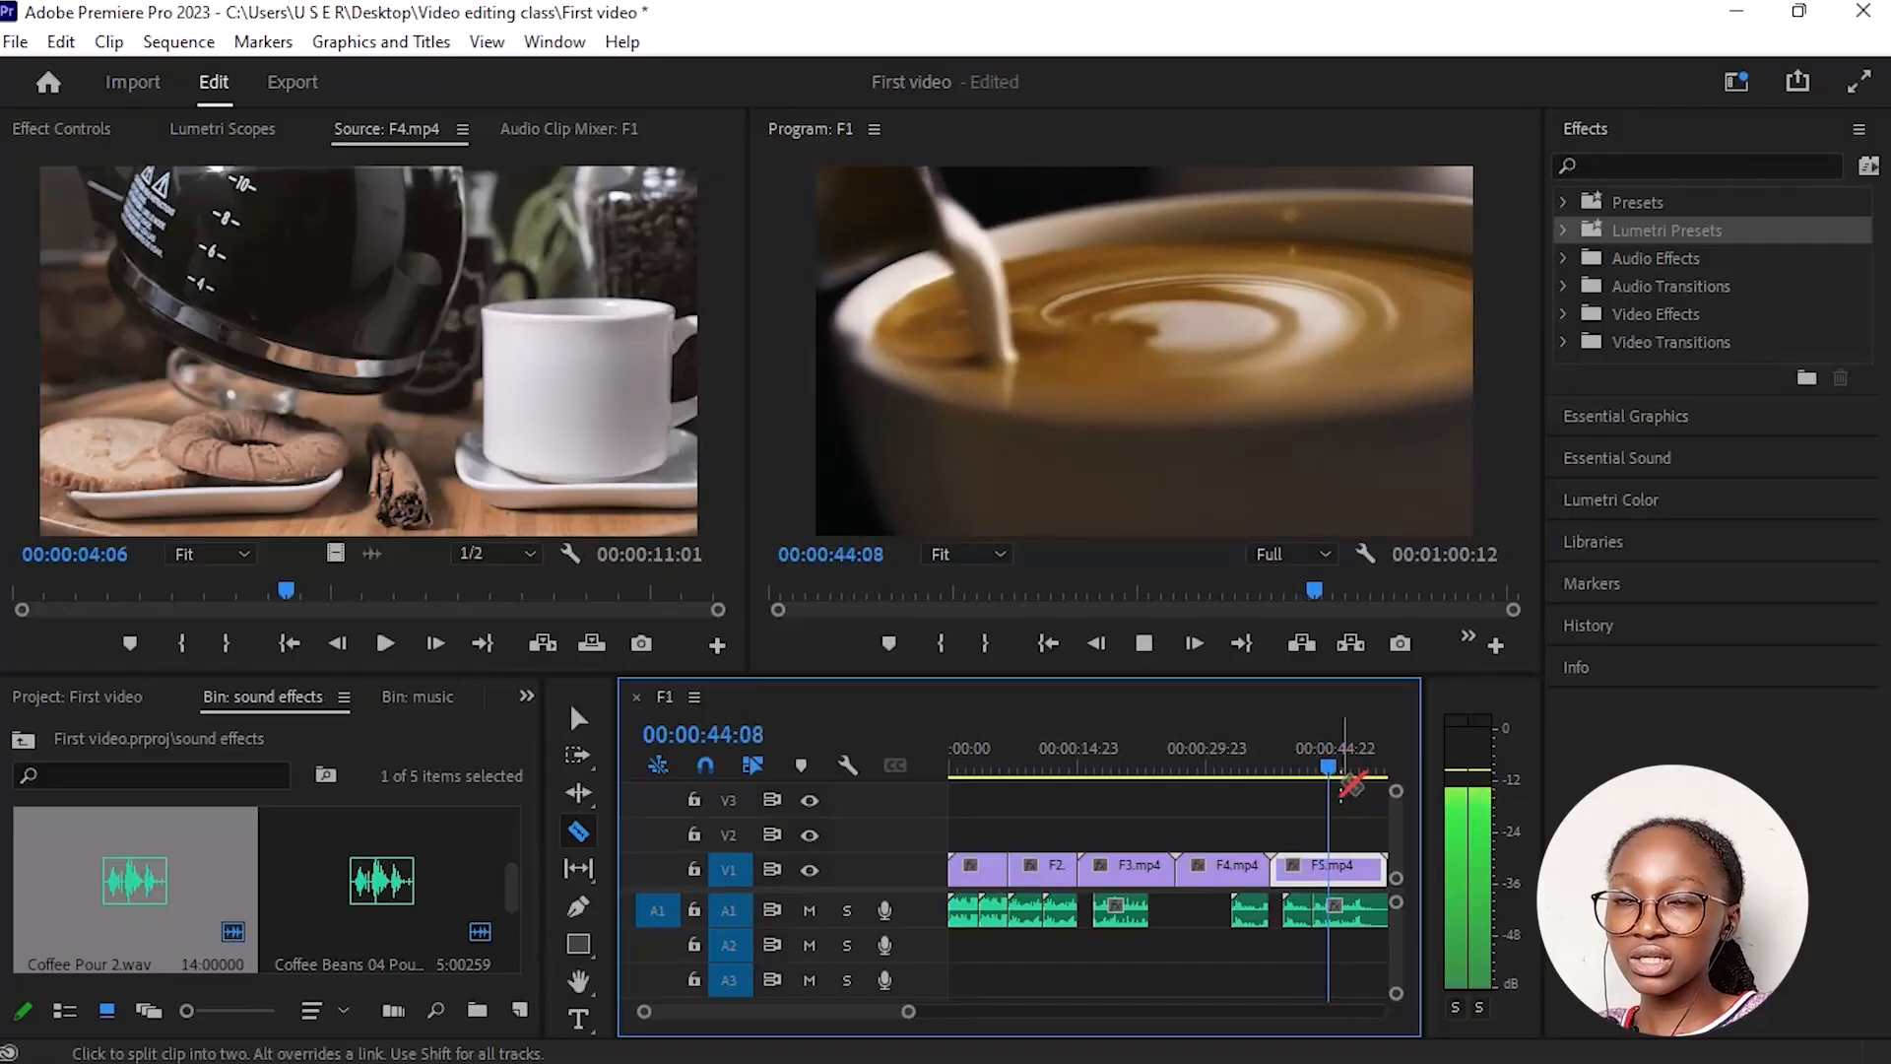
# Step: Move the piece of Coffee Pour 2.wav after the cut to start at 00:00:44:04 on A1 and play it
pyautogui.press('Left')
pyautogui.press('Left')
pyautogui.press('Left')
pyautogui.press('Left')
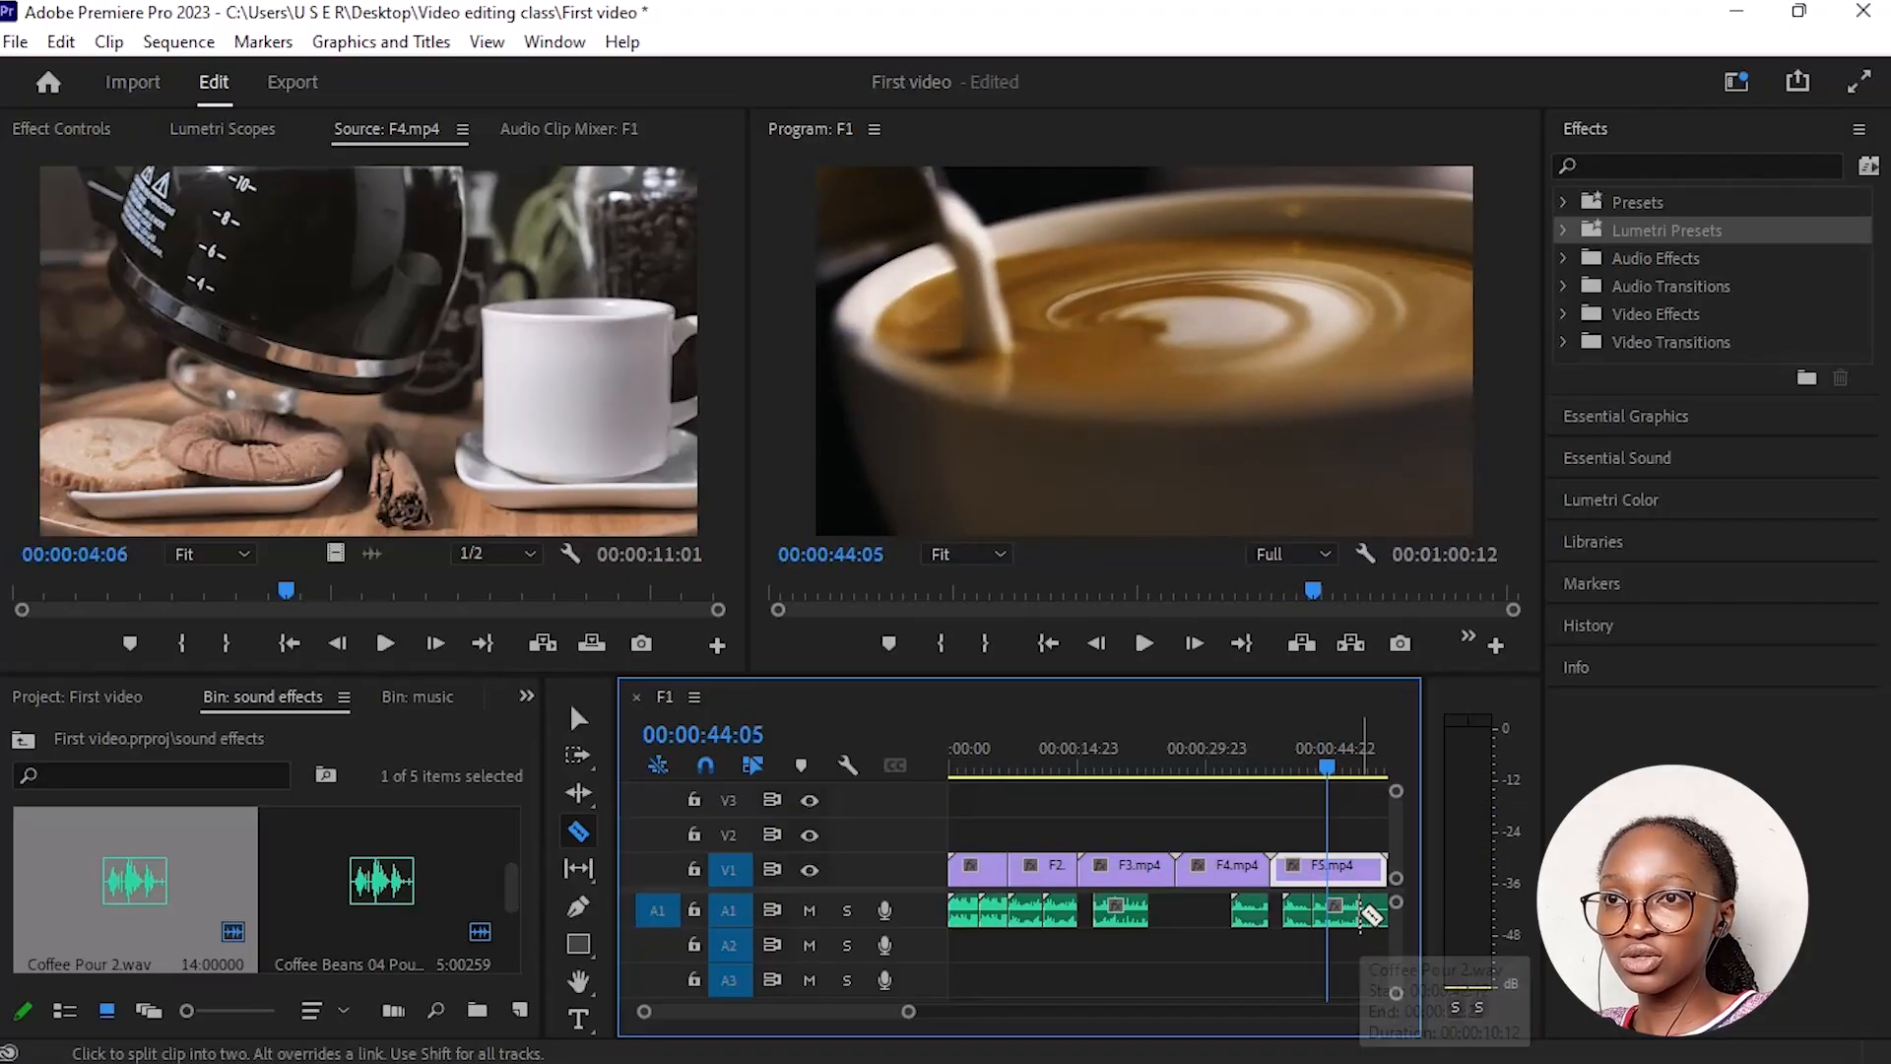
pyautogui.press('v')
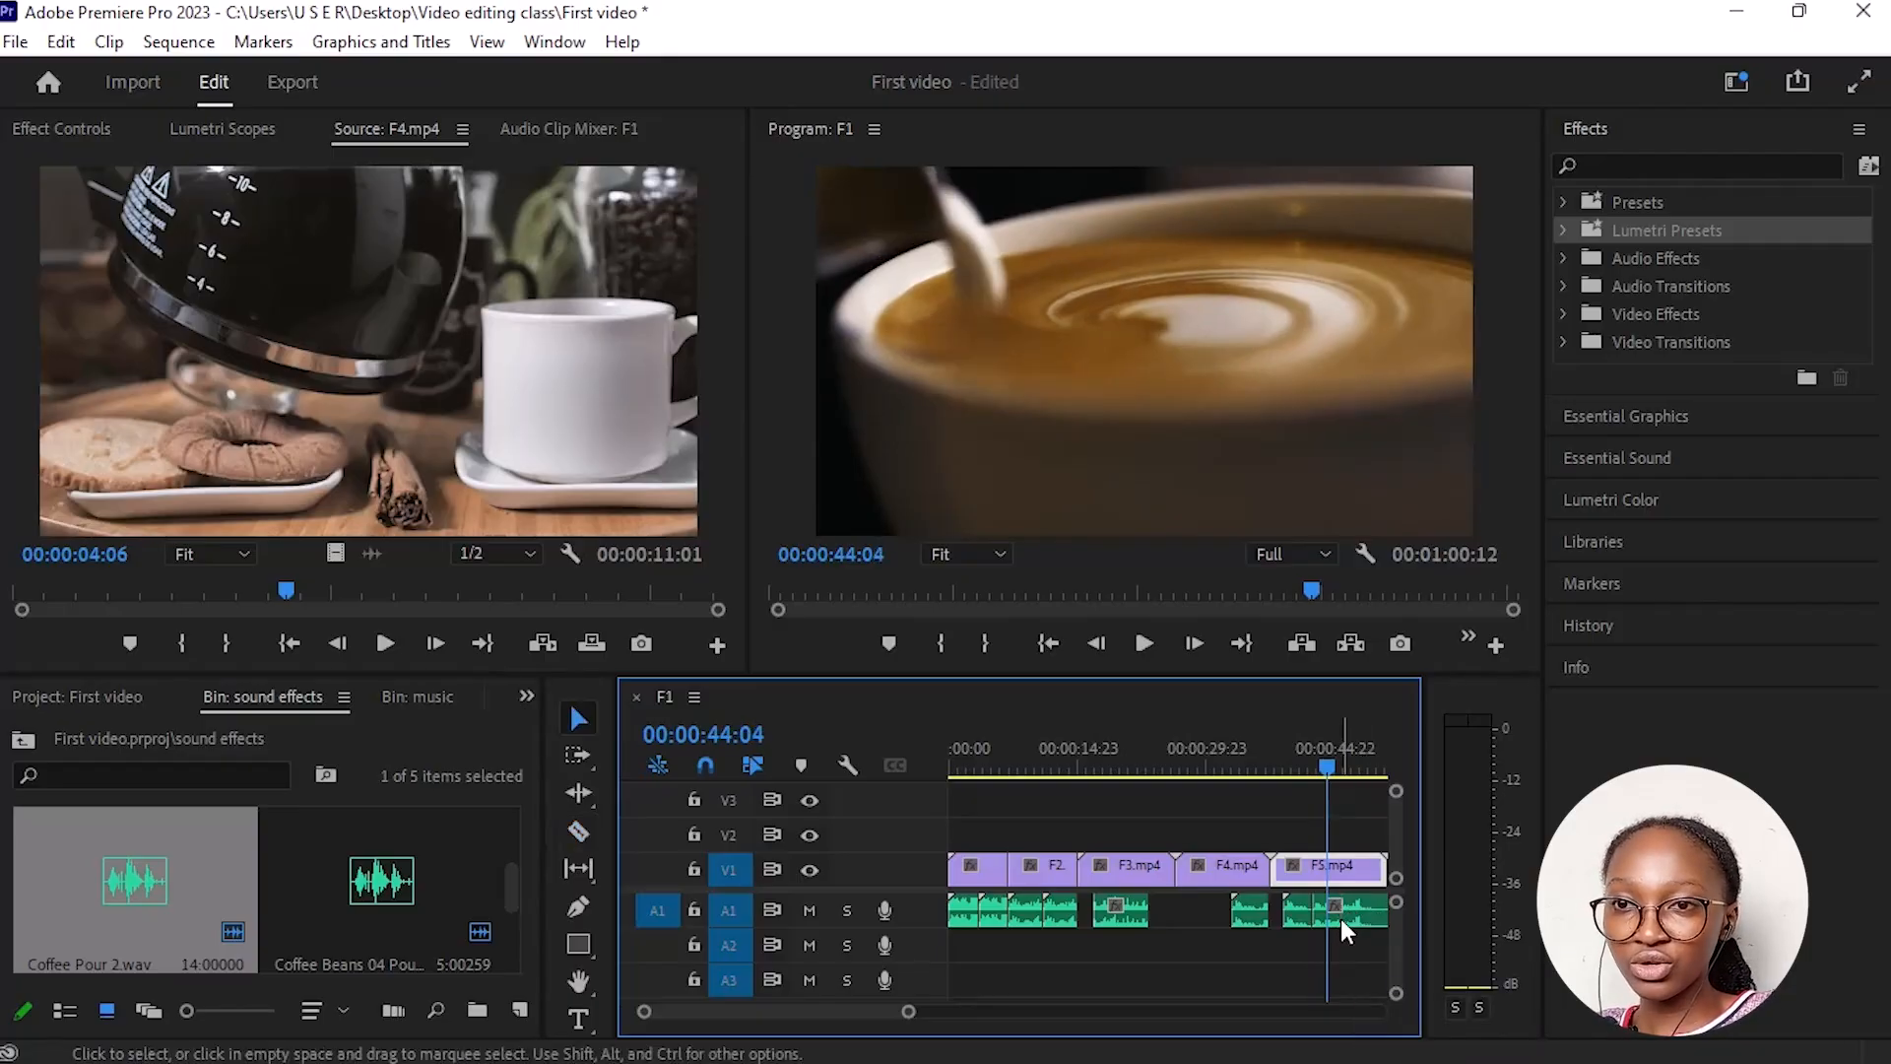
pyautogui.click(1346, 911)
pyautogui.moveTo(1344, 907); pyautogui.dragTo(1360, 907)
pyautogui.press('space')
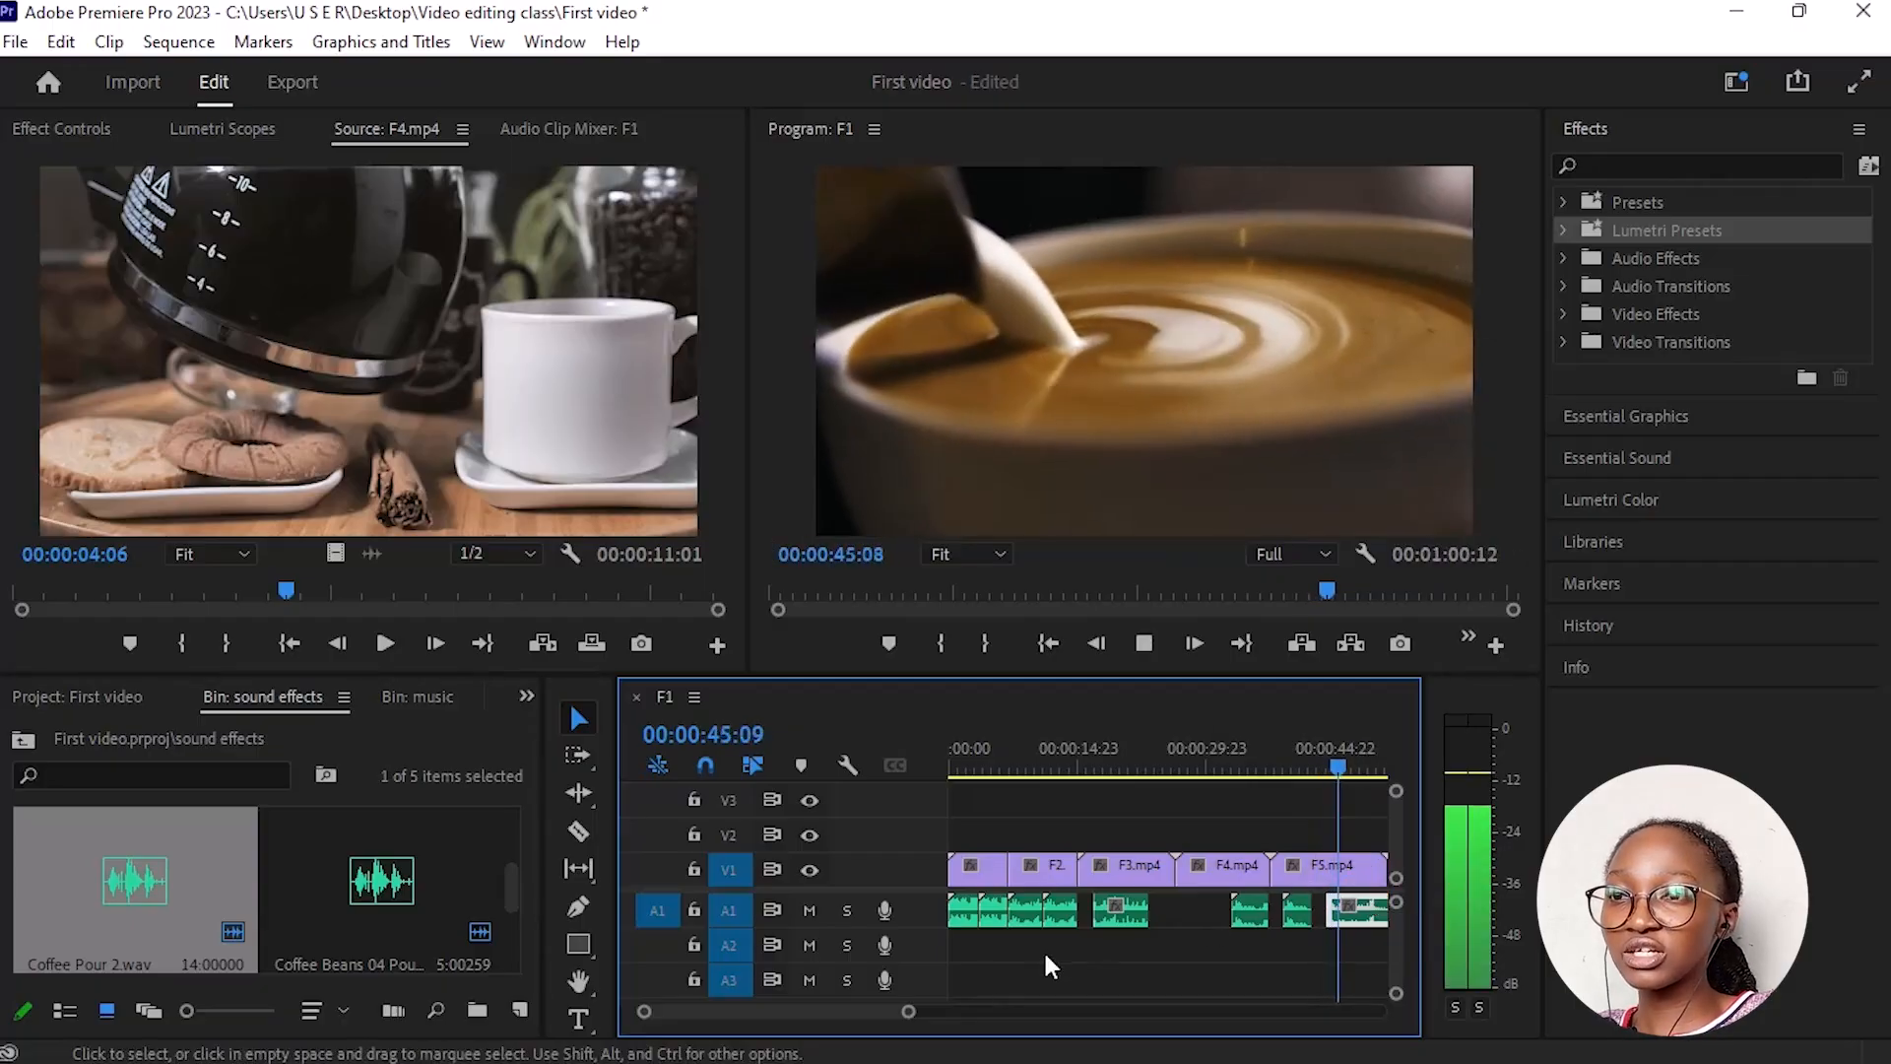
# Step: Play F5.mp4 to the end of the second pour, split Coffee Pour 2.wav on A1 at 00:00:47:04 and delete the piece after it
pyautogui.moveTo(908, 1010); pyautogui.dragTo(935, 1010)
pyautogui.press('space')
pyautogui.moveTo(1267, 766); pyautogui.dragTo(1245, 796)
pyautogui.press('space')
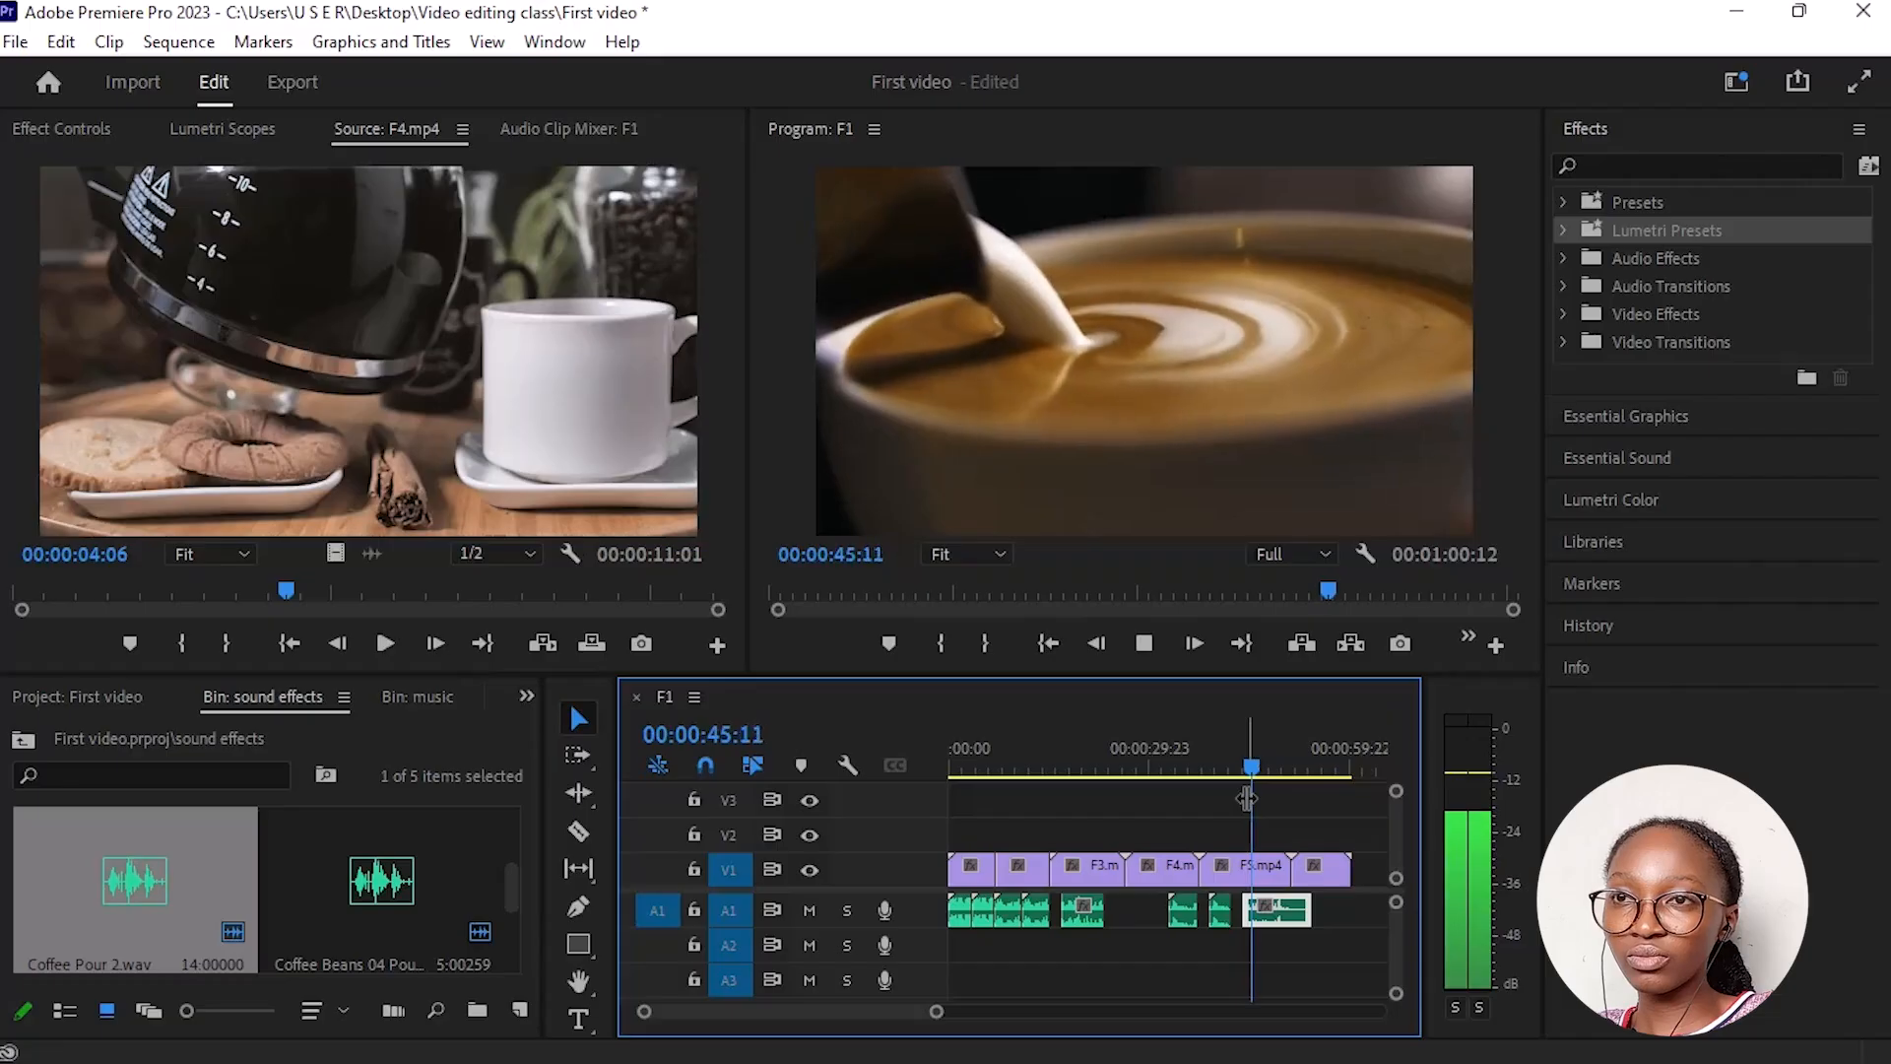
pyautogui.press('space')
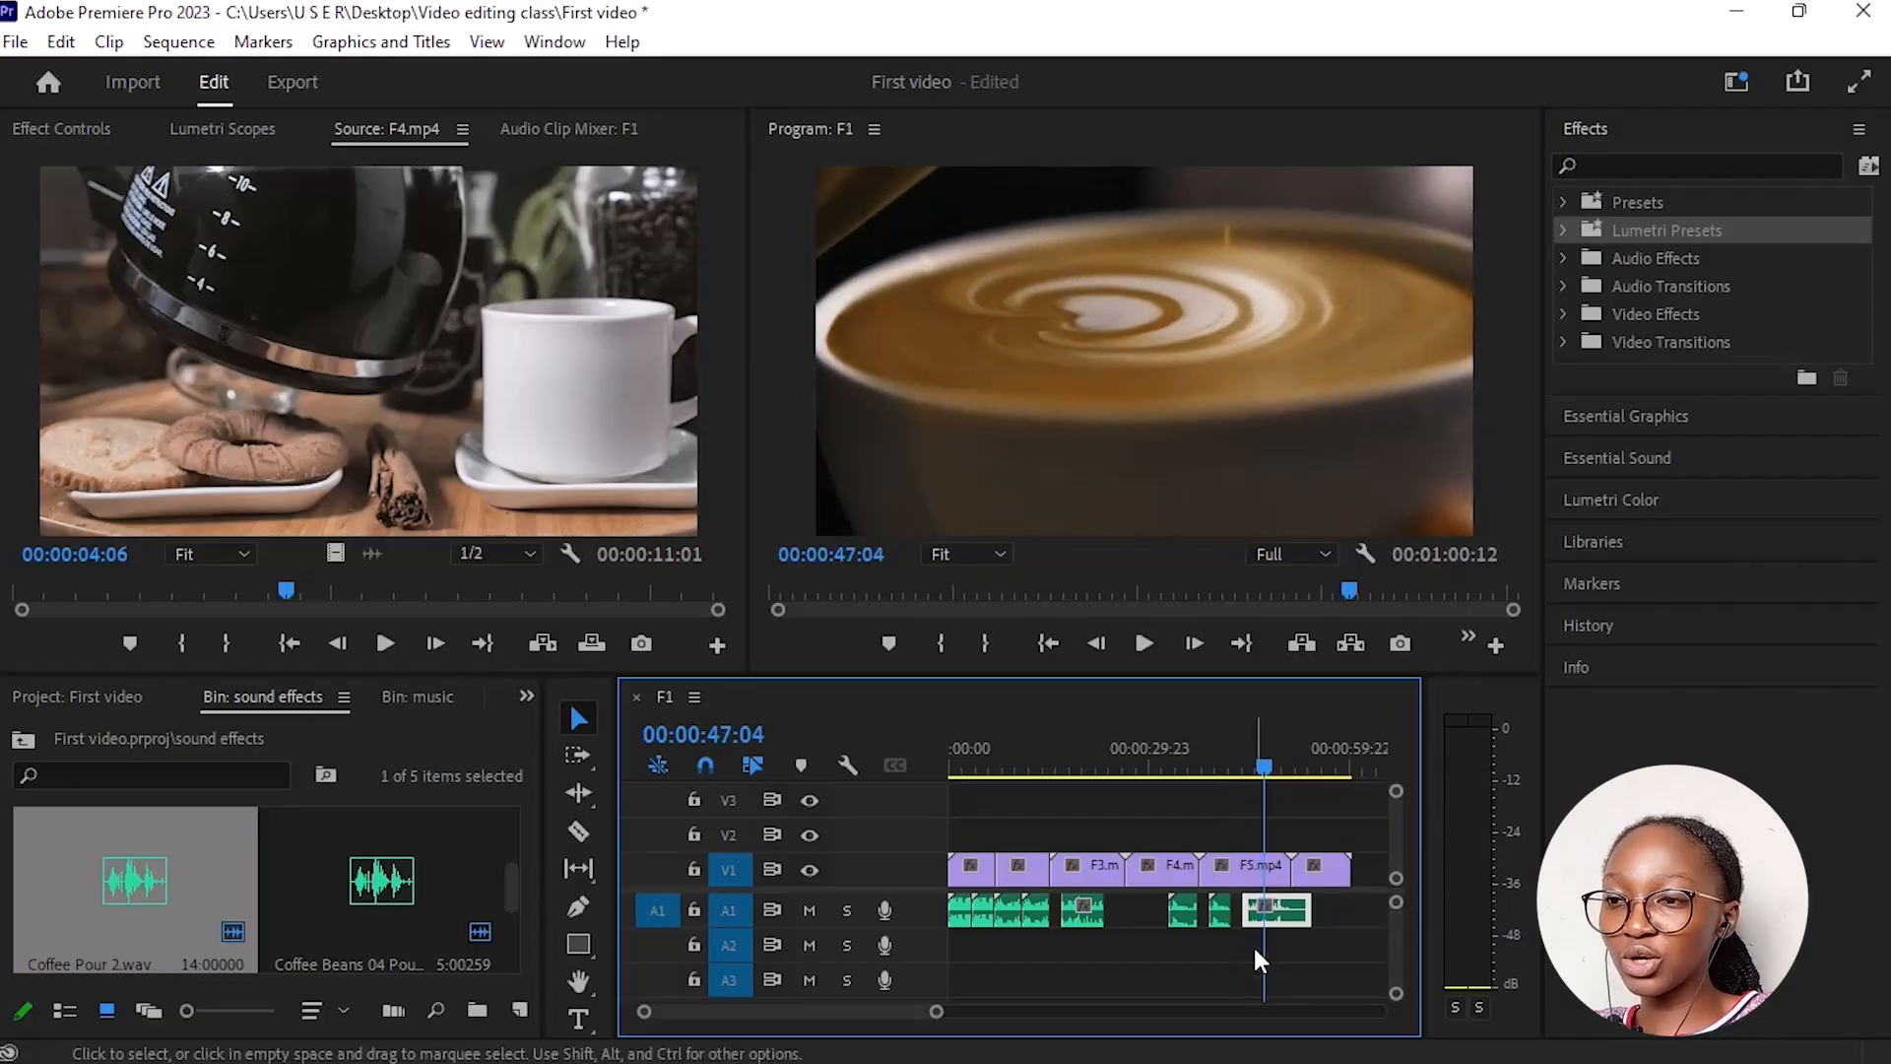
pyautogui.press('c')
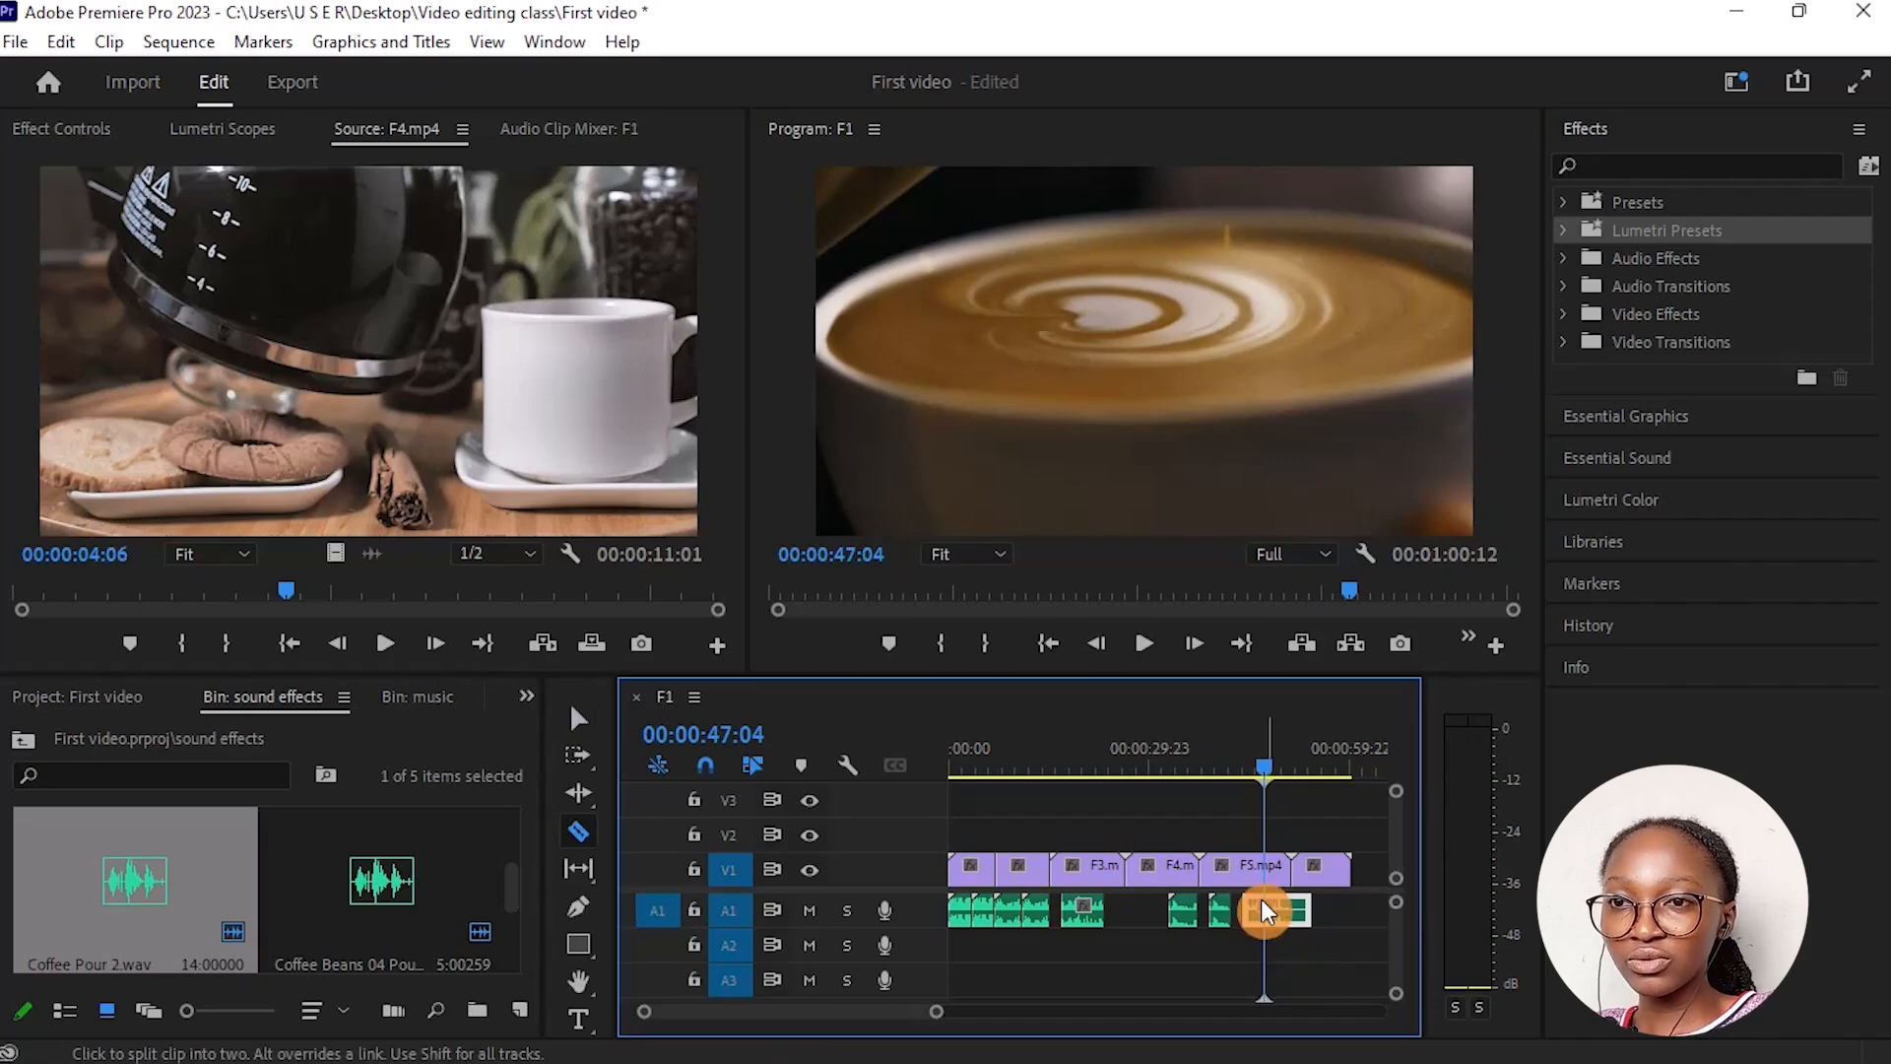
pyautogui.click(1266, 911)
pyautogui.press('v')
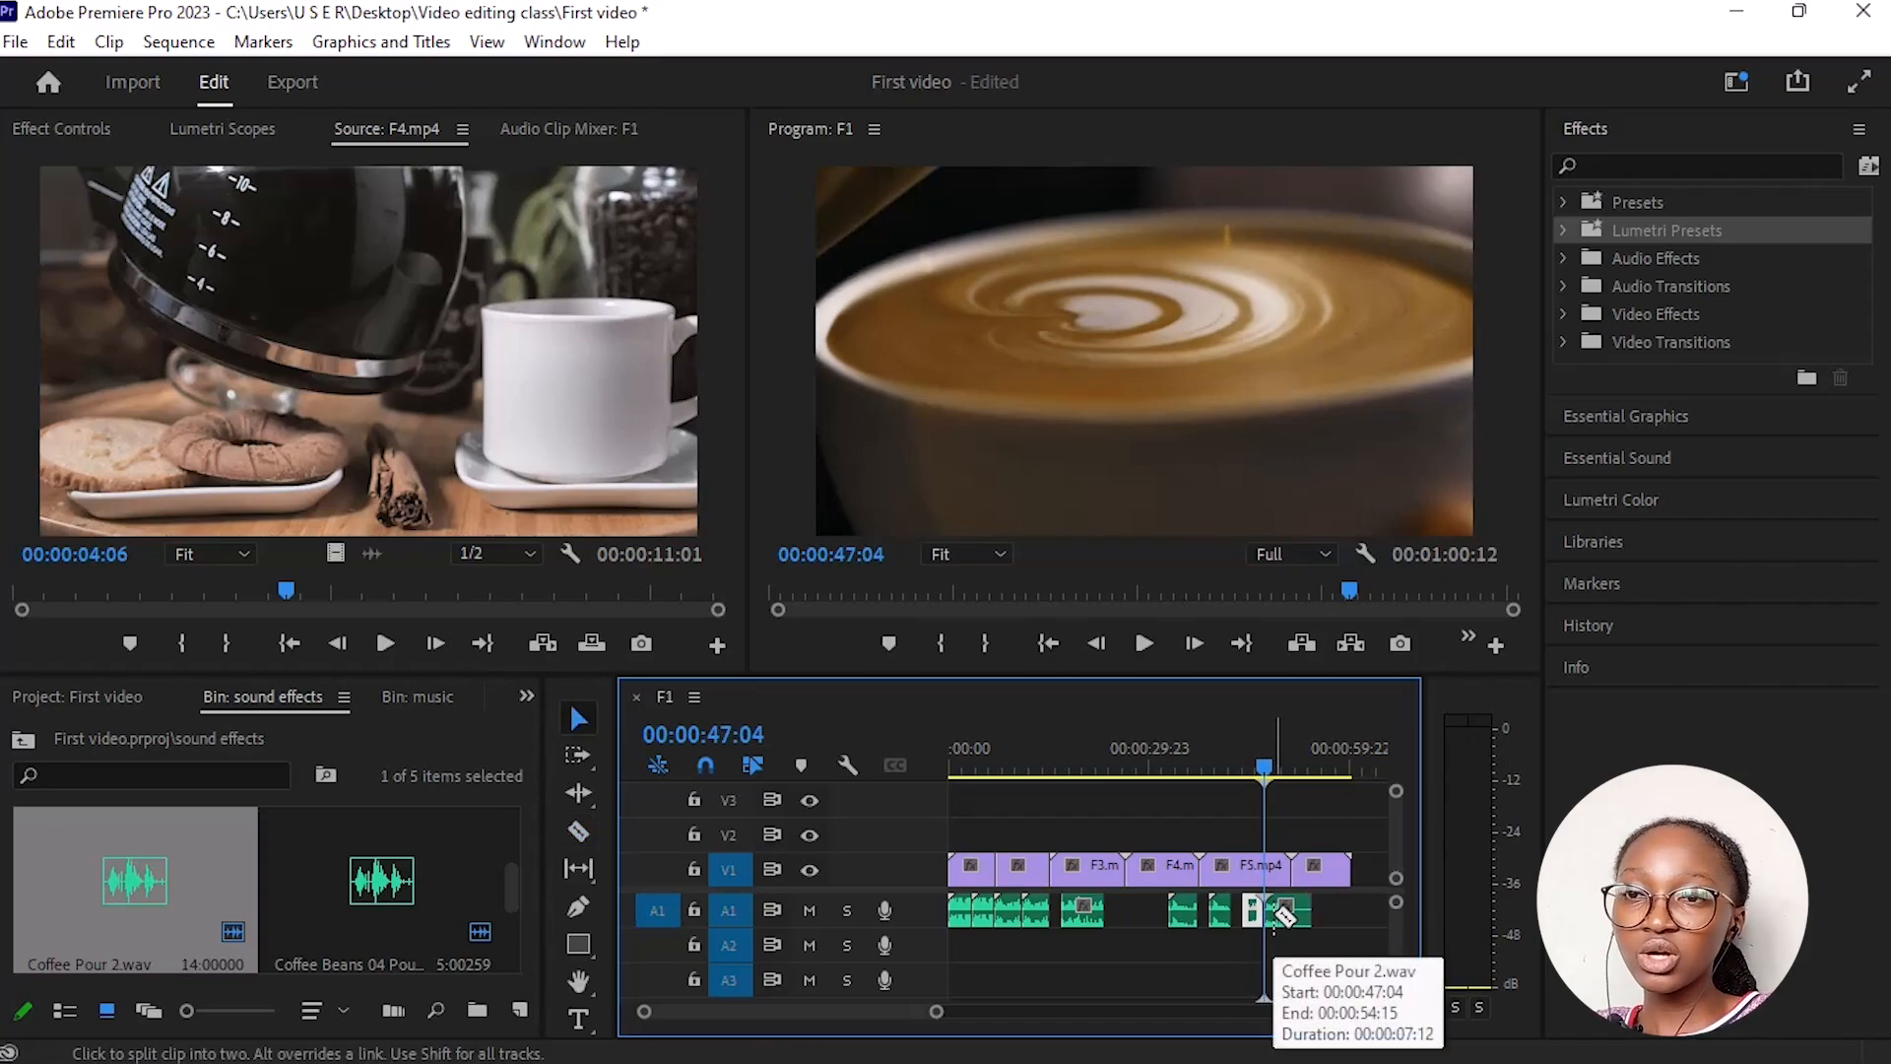
pyautogui.press('Delete')
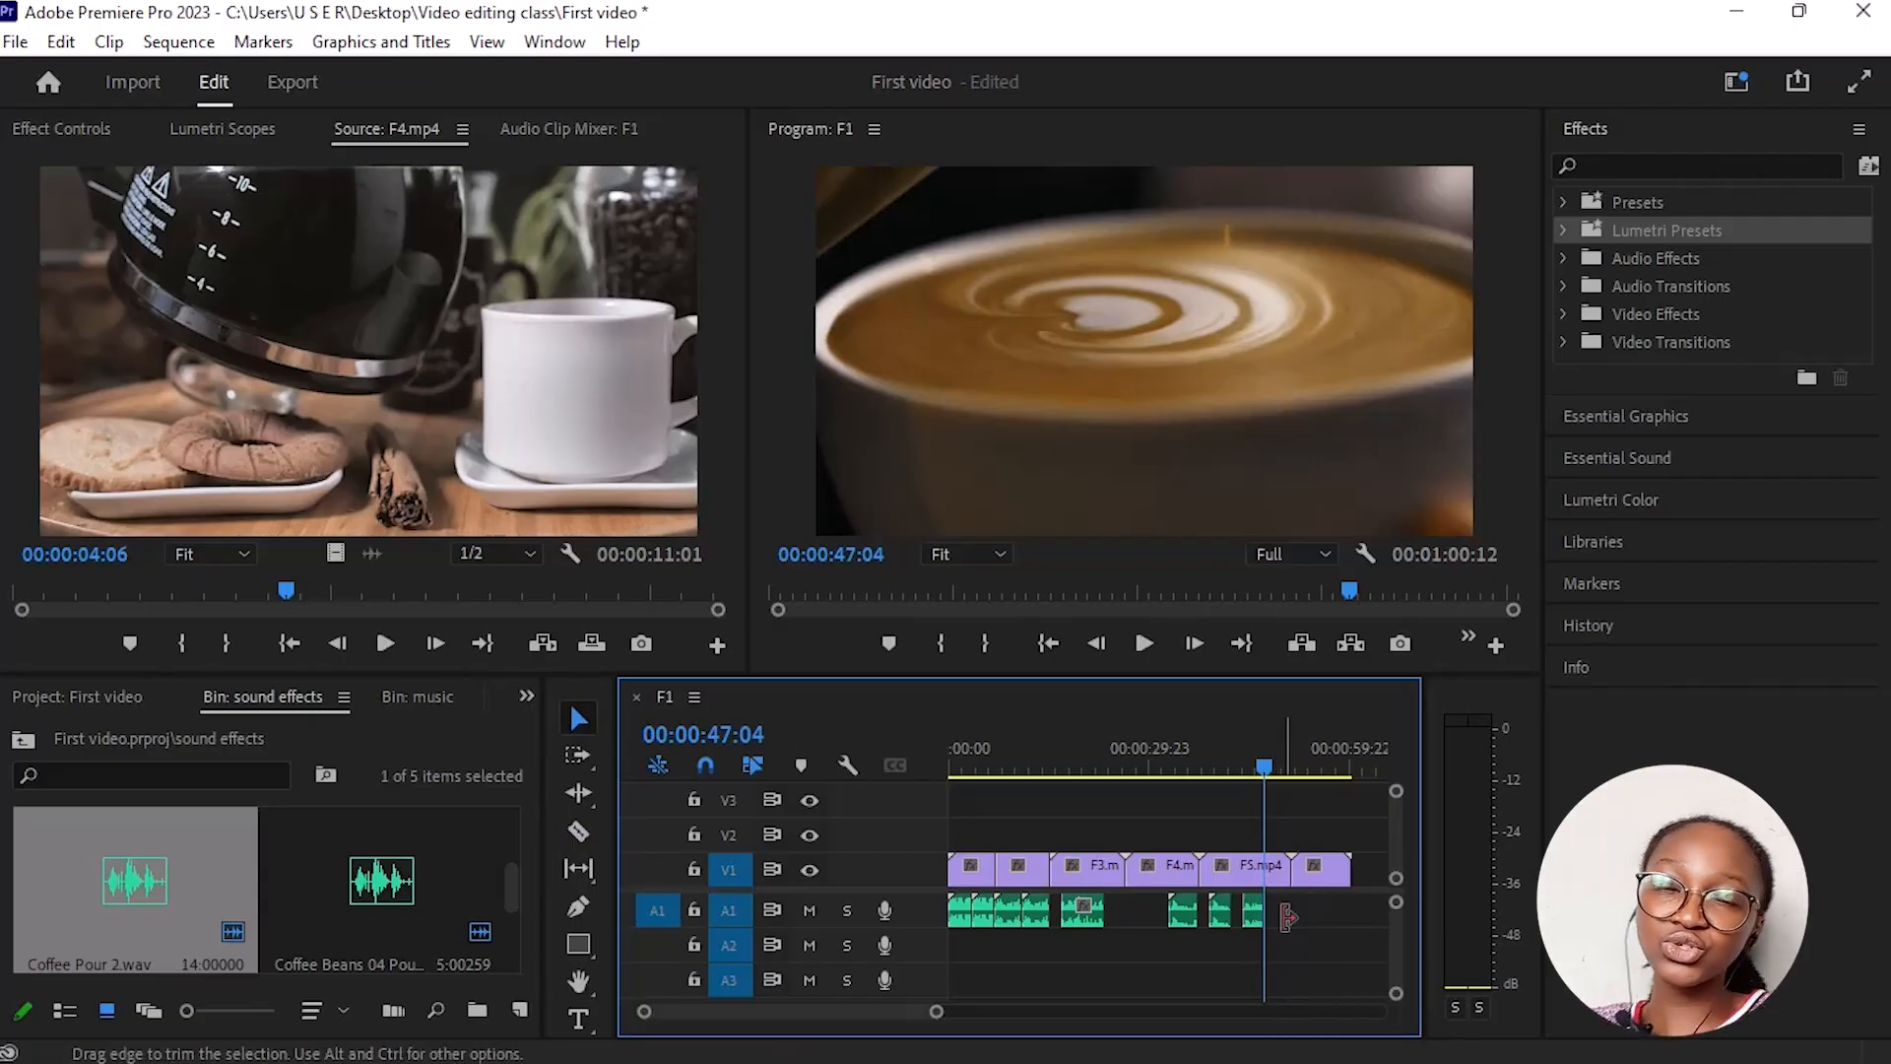
# Step: Play on into the last clip on V1, then return the playhead to 00:00:00:00
pyautogui.press('space')
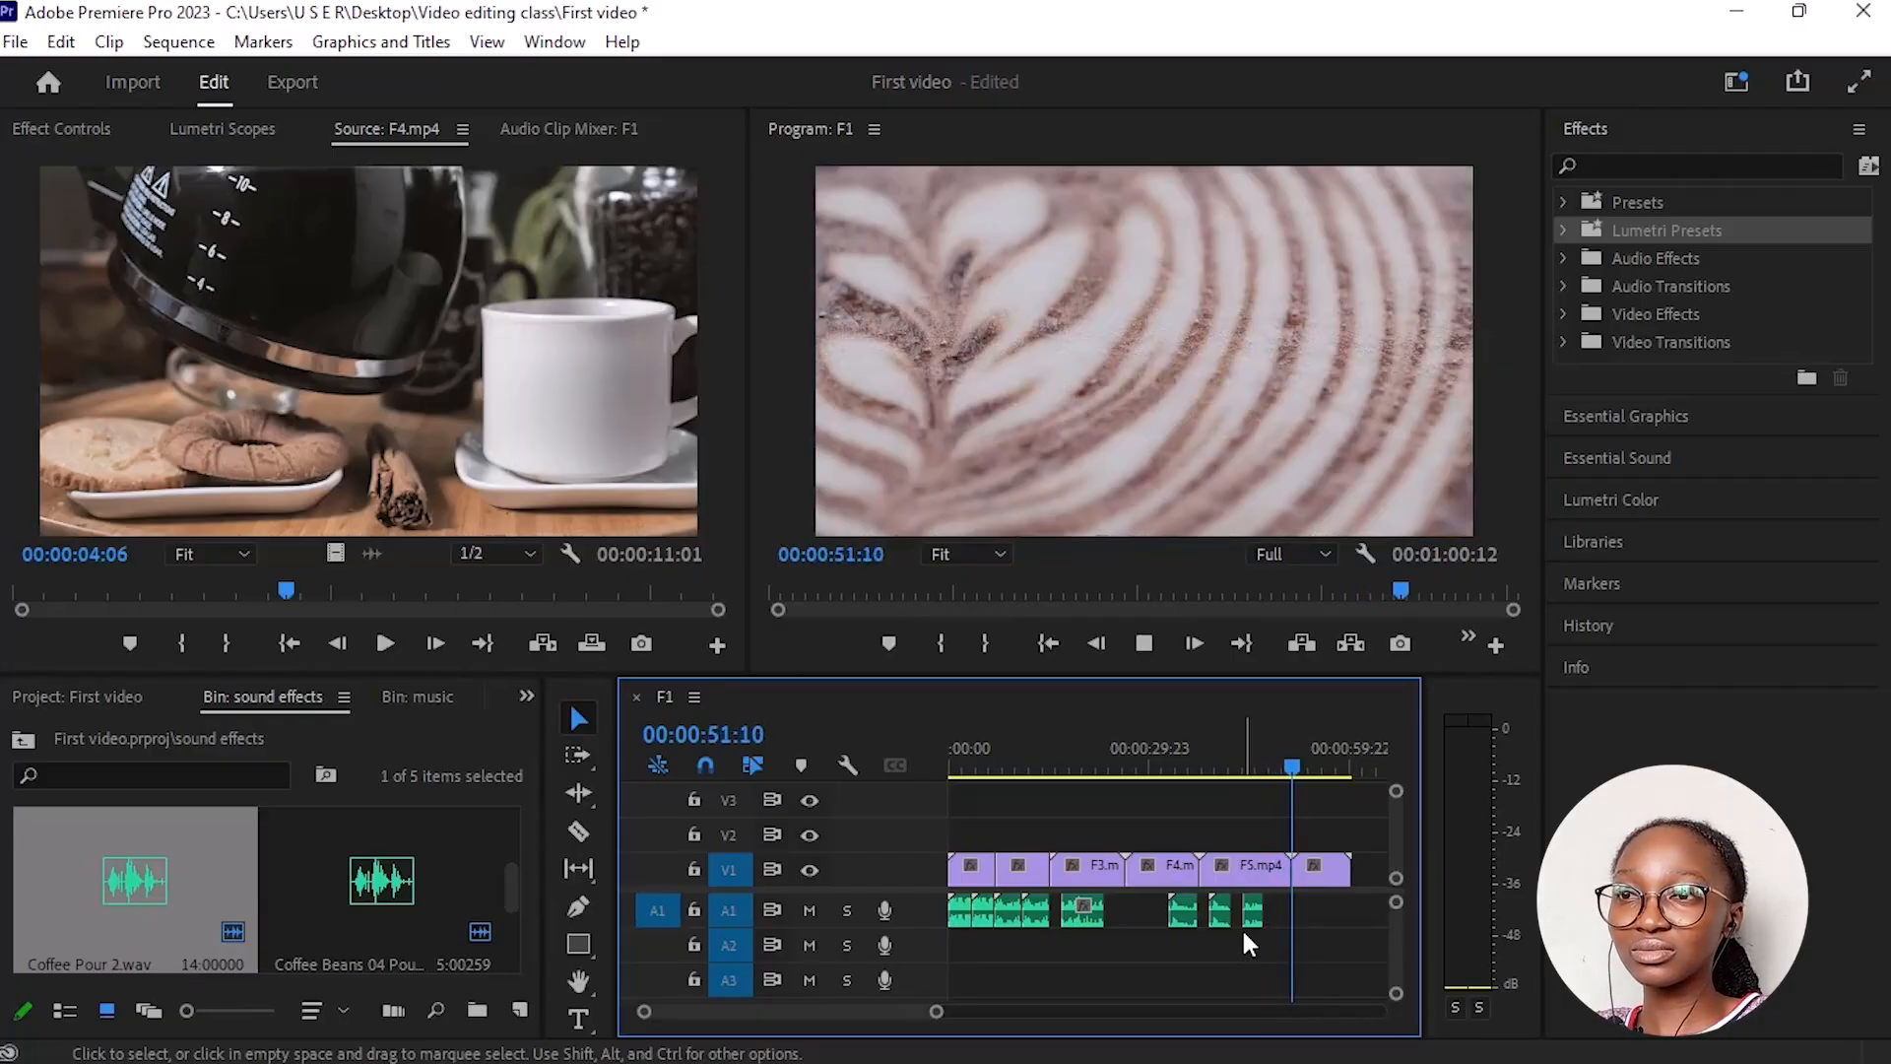
pyautogui.press('space')
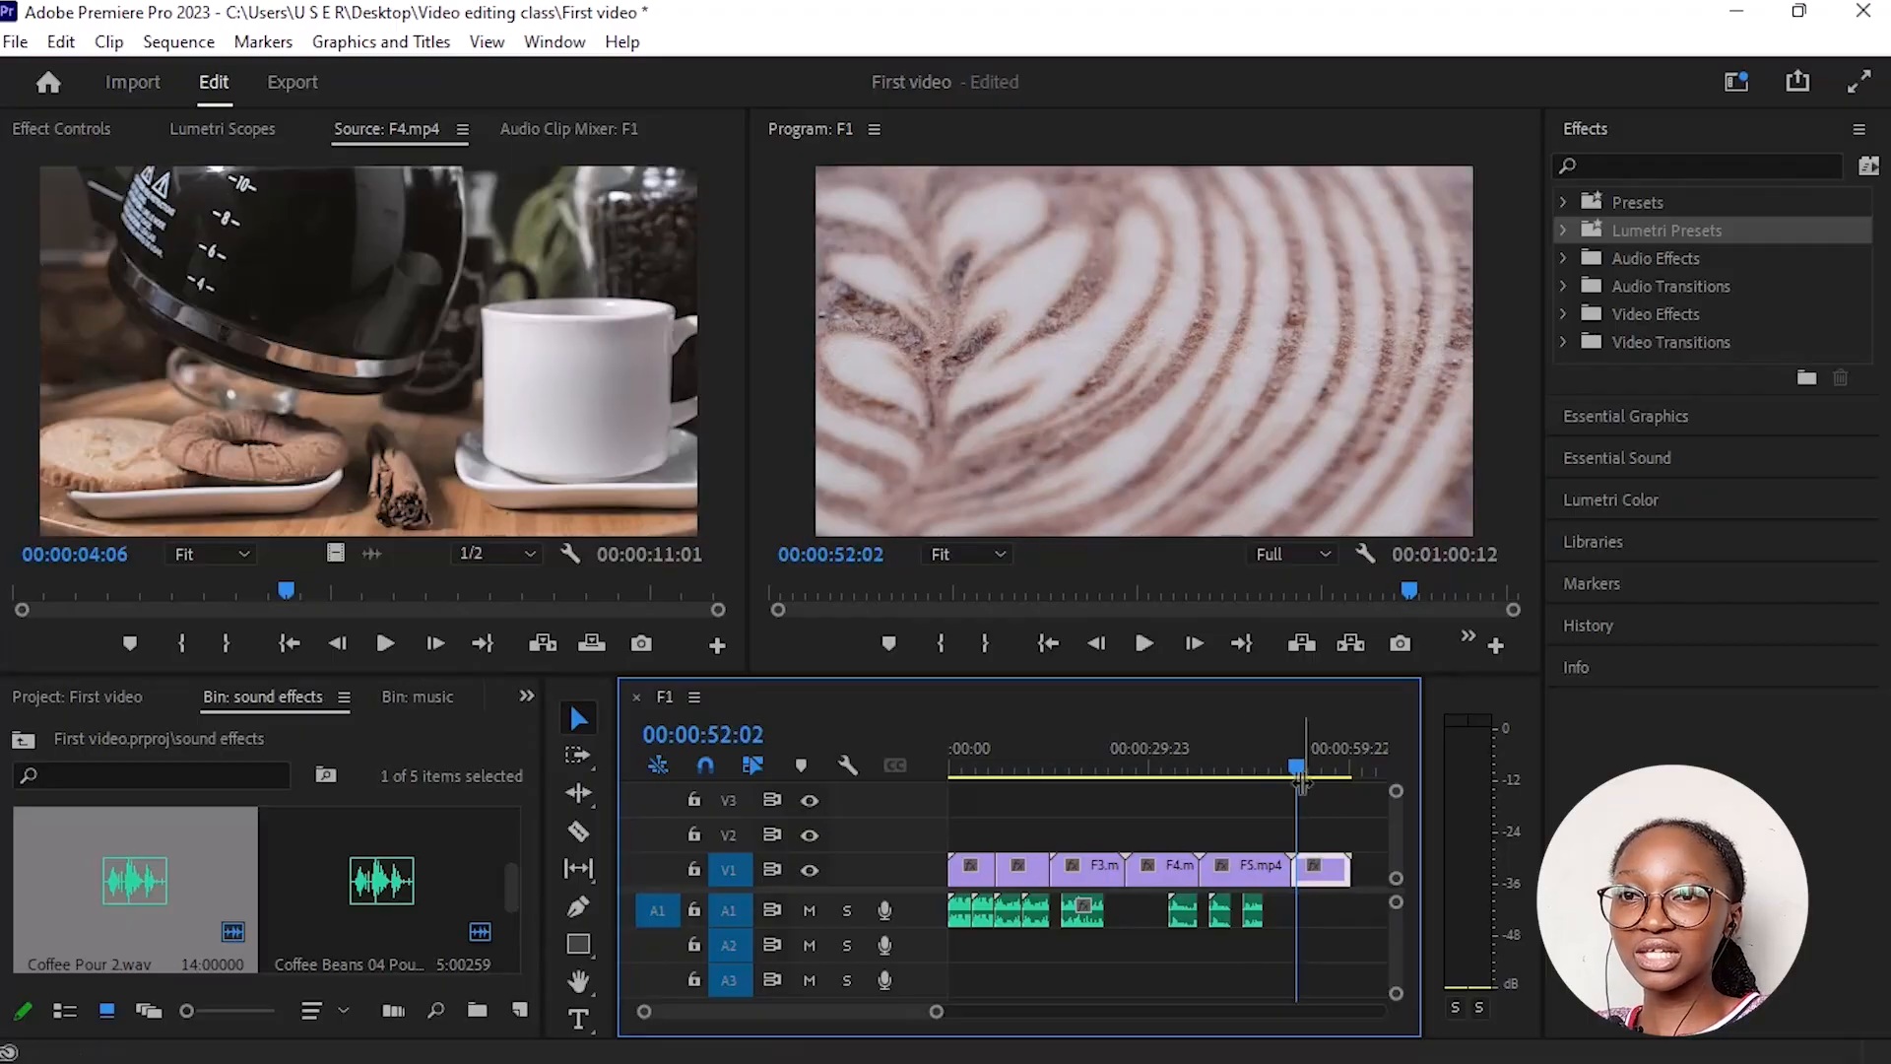
pyautogui.moveTo(1297, 766); pyautogui.dragTo(924, 857)
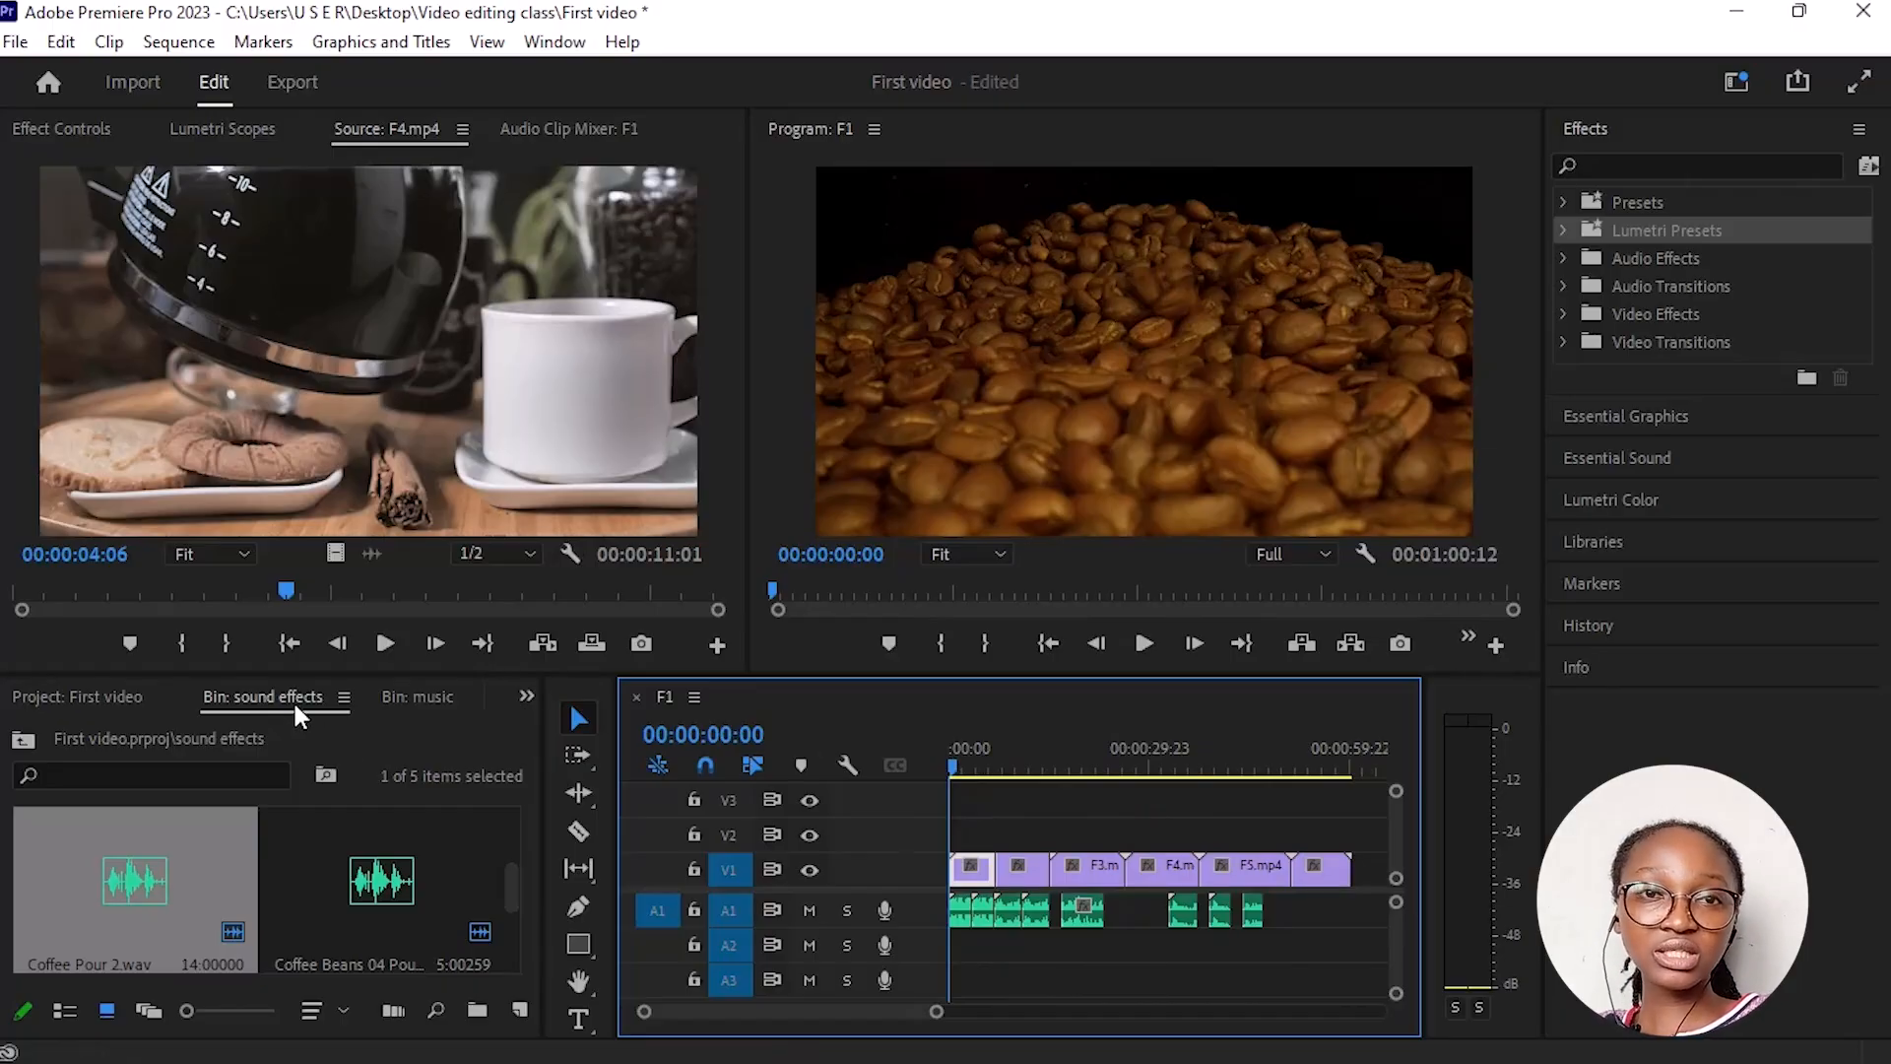
pyautogui.hotkey('ctrl', 's')
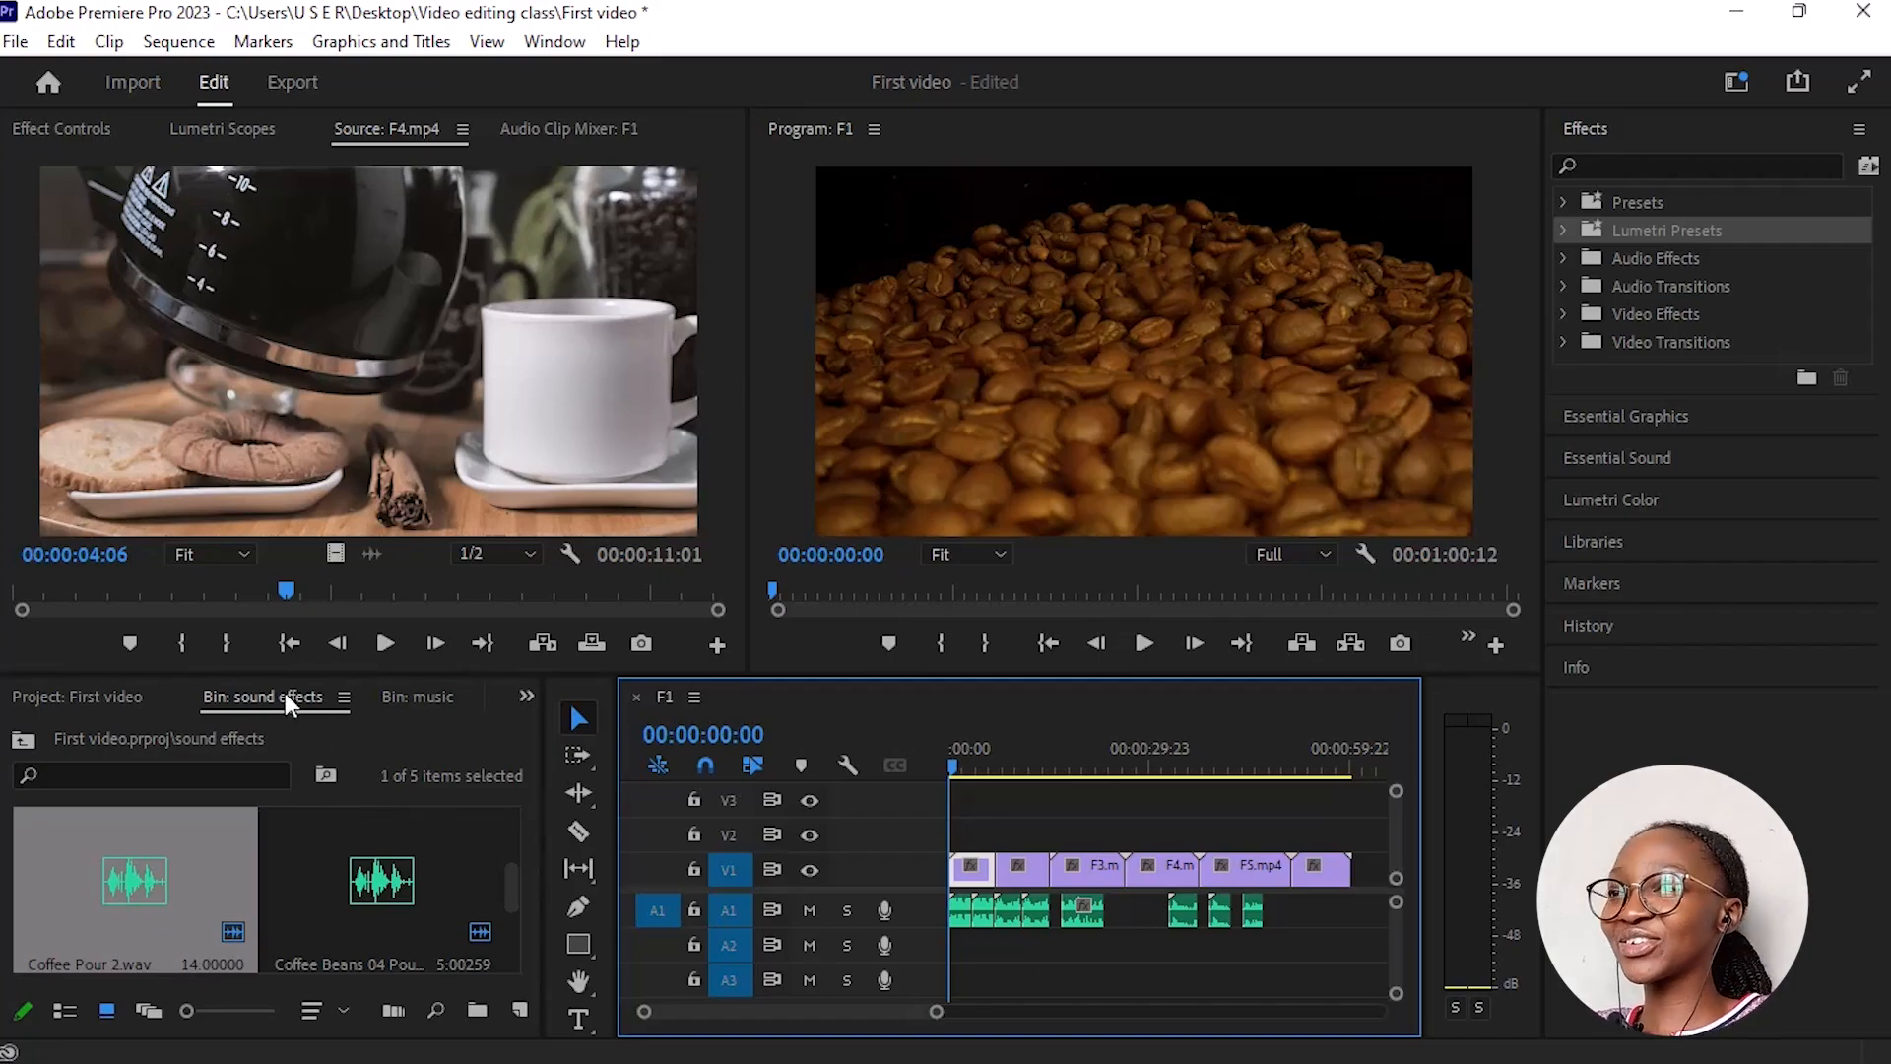
# Step: Open the music bin and place Background music.mp3 on A2 at the start of the sequence
pyautogui.click(19, 743)
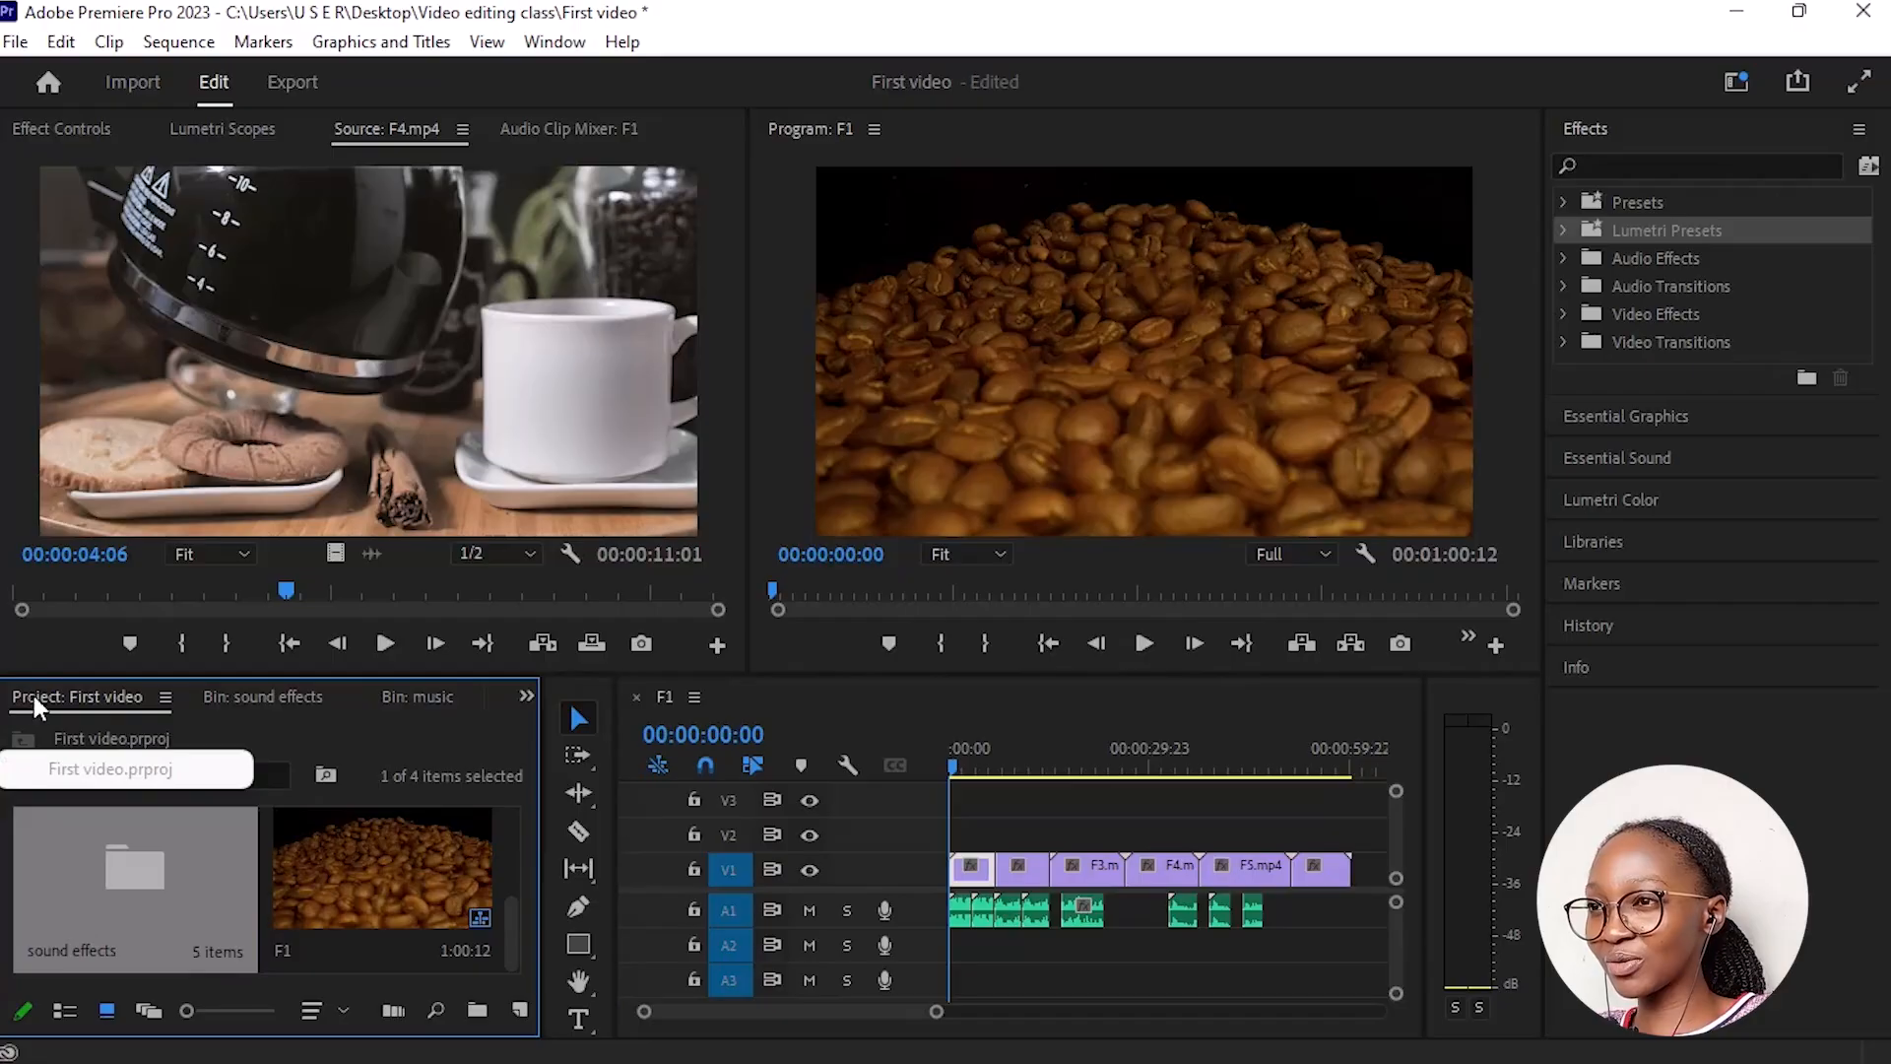
pyautogui.scroll(2, 138, 838)
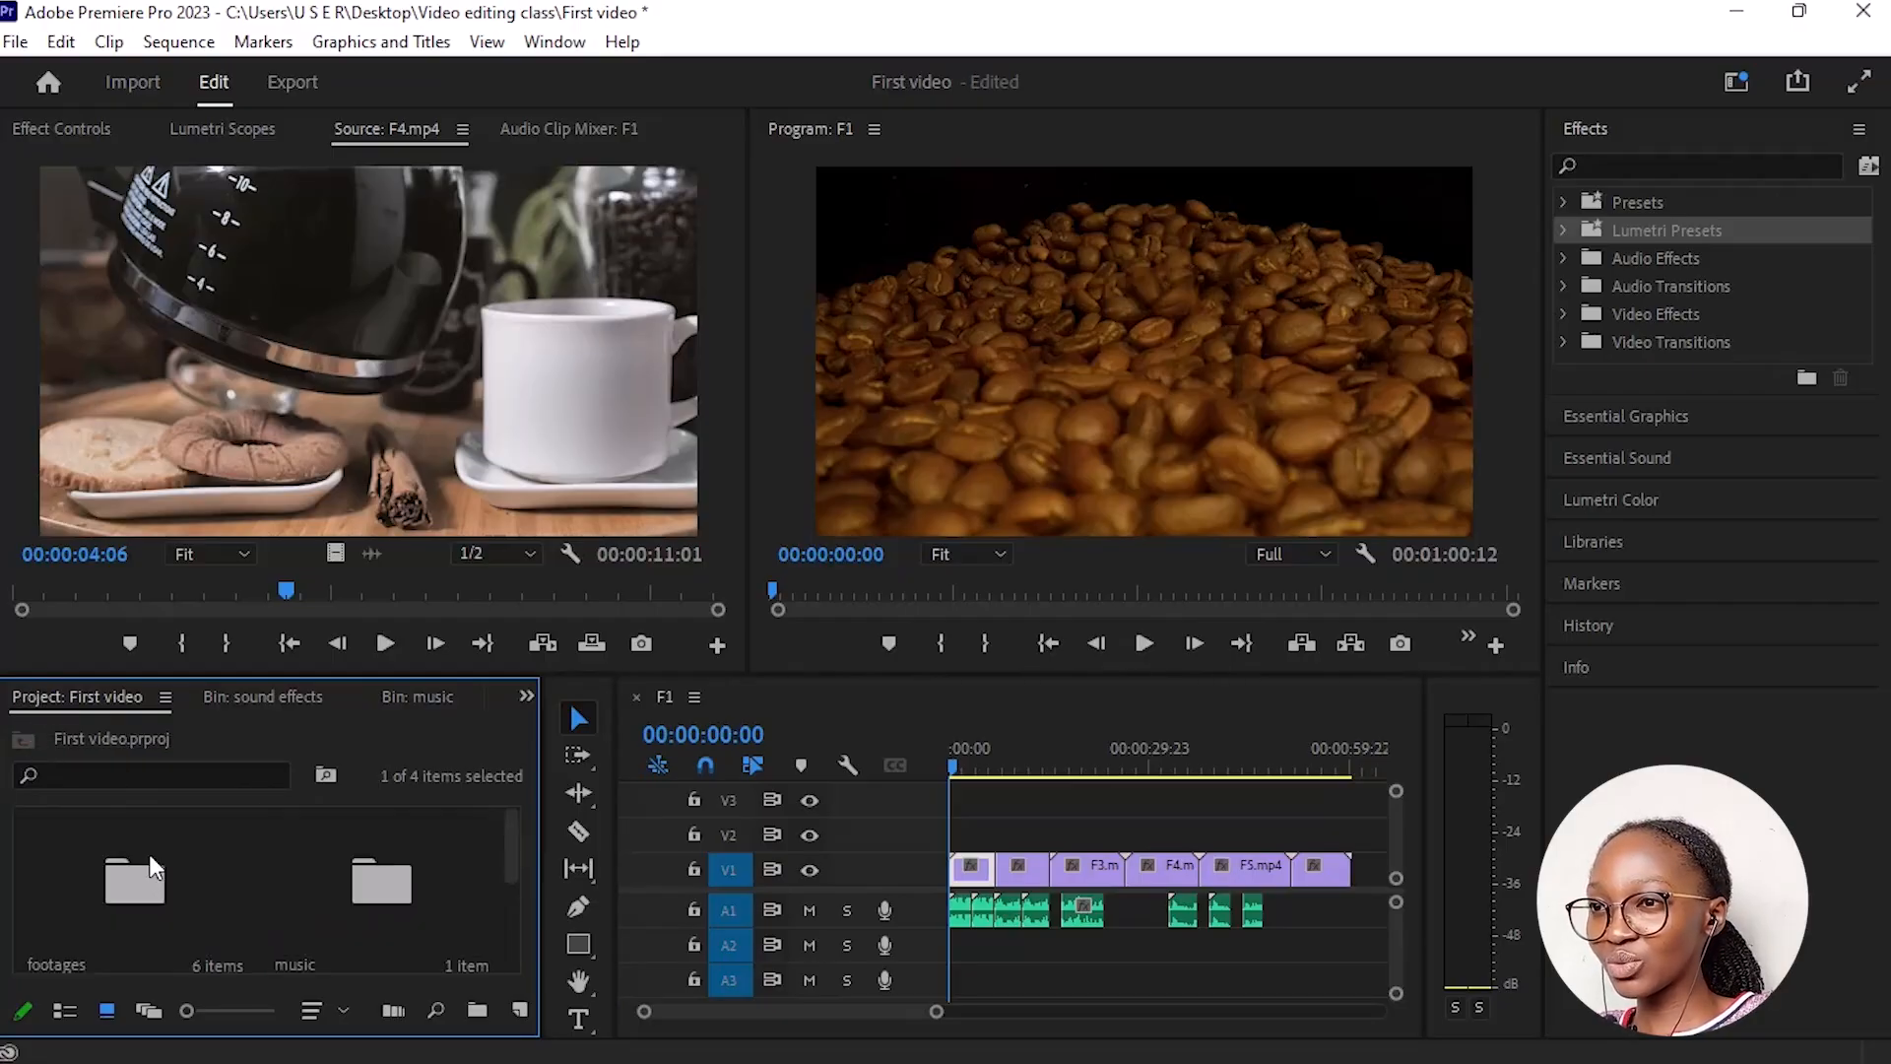
pyautogui.doubleClick(382, 884)
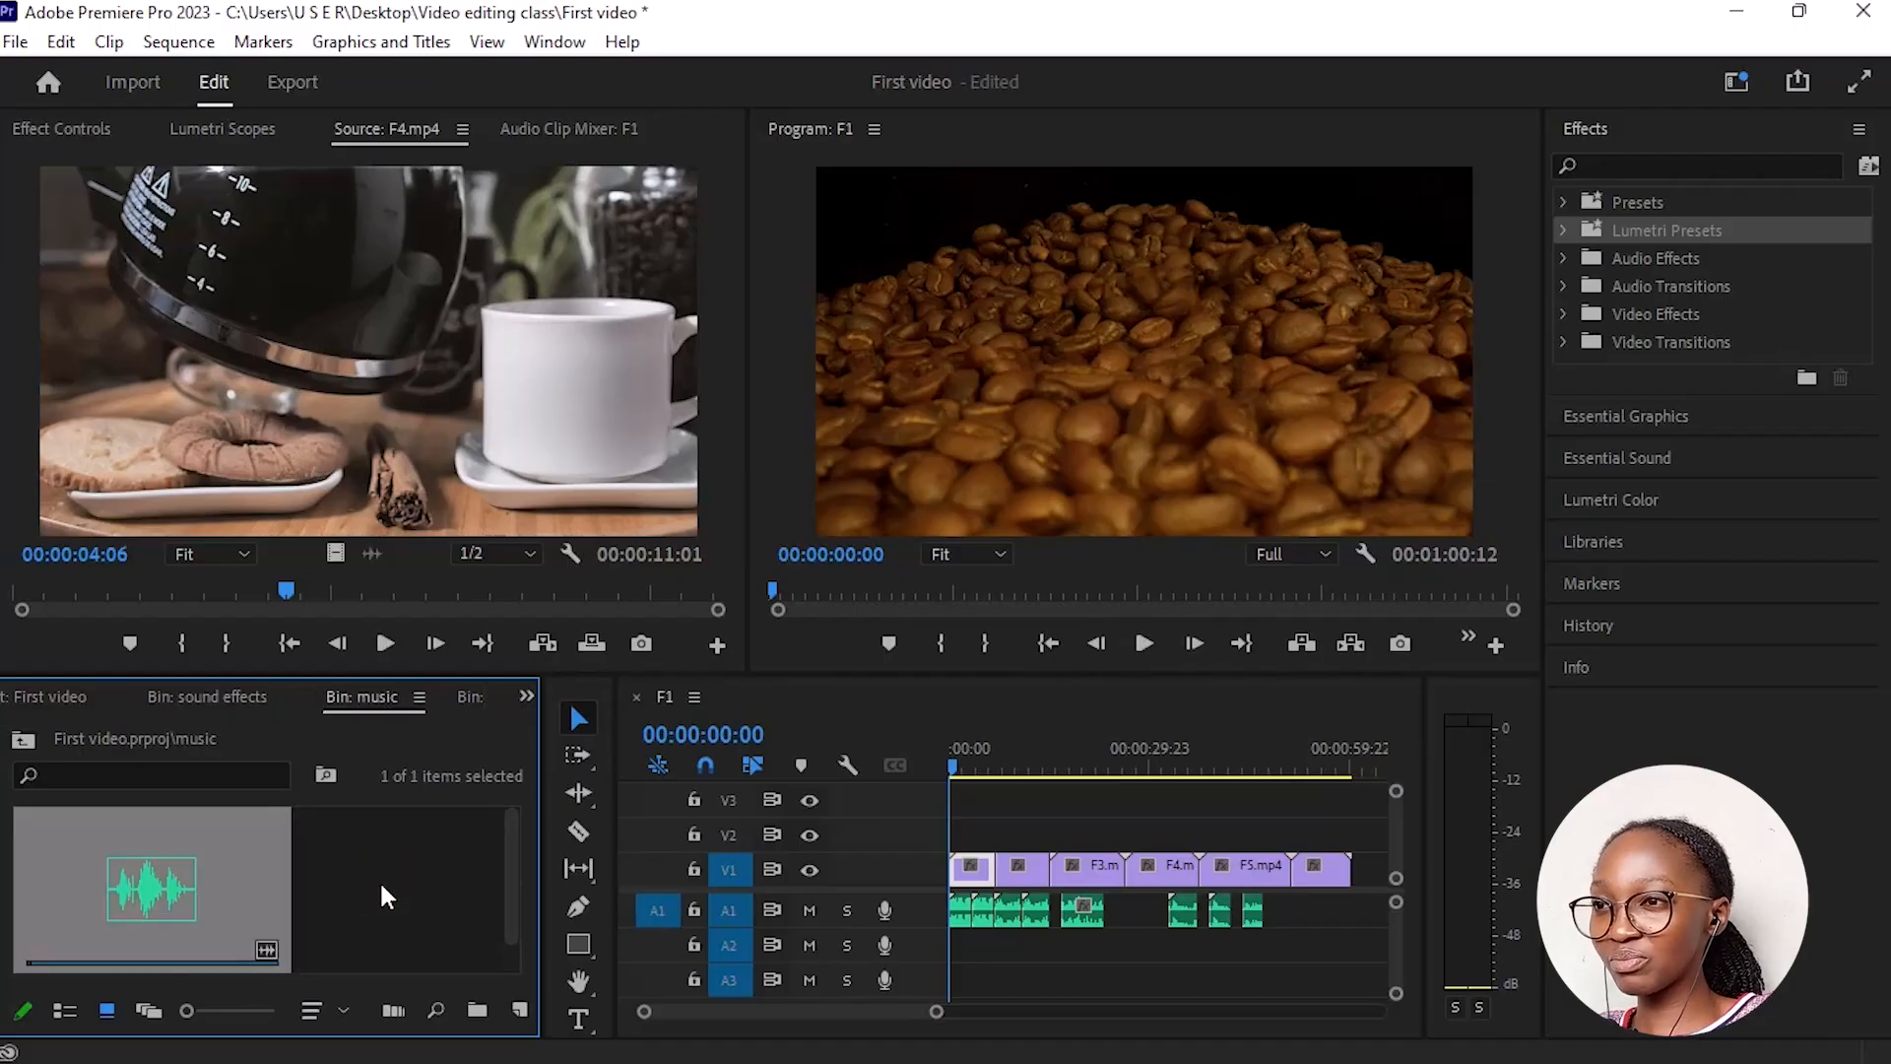
pyautogui.moveTo(75, 896); pyautogui.dragTo(934, 954)
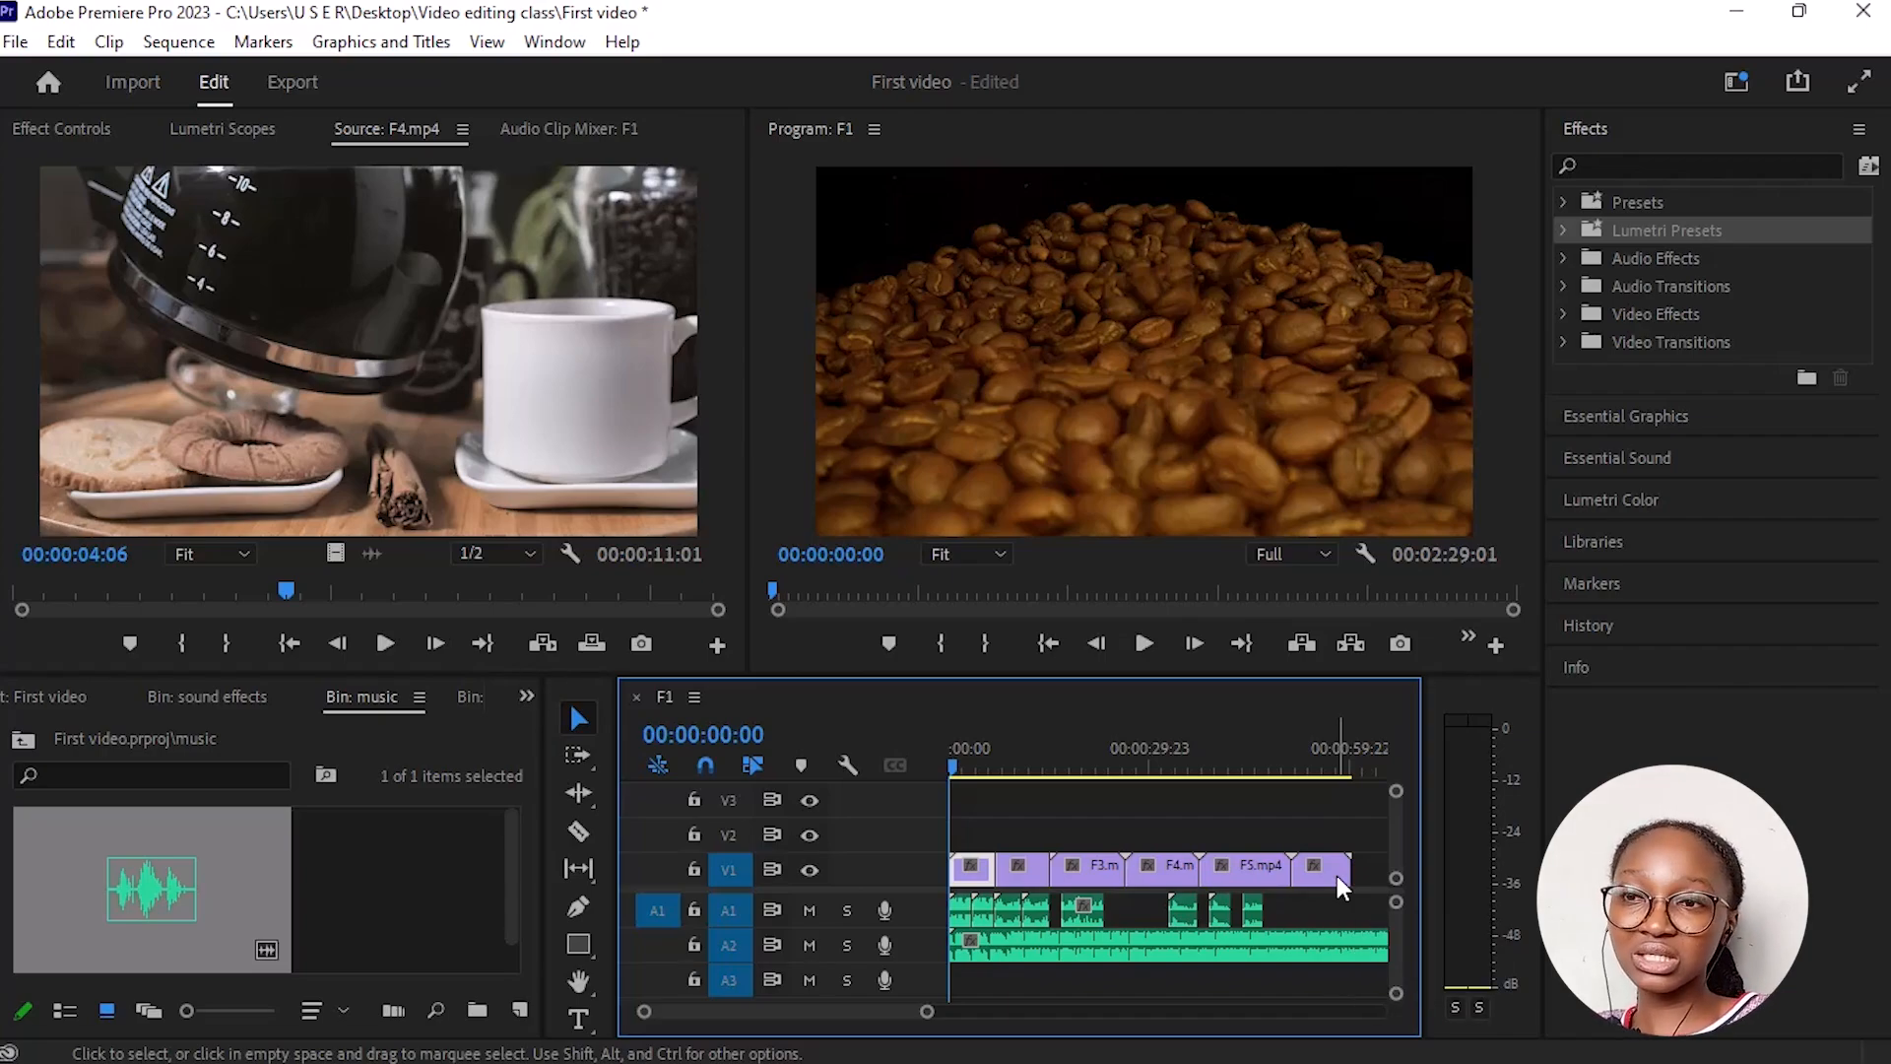
# Step: Play the sequence from the start to 00:00:17:10 in short passages and check the audio meters for peaking
pyautogui.press('space')
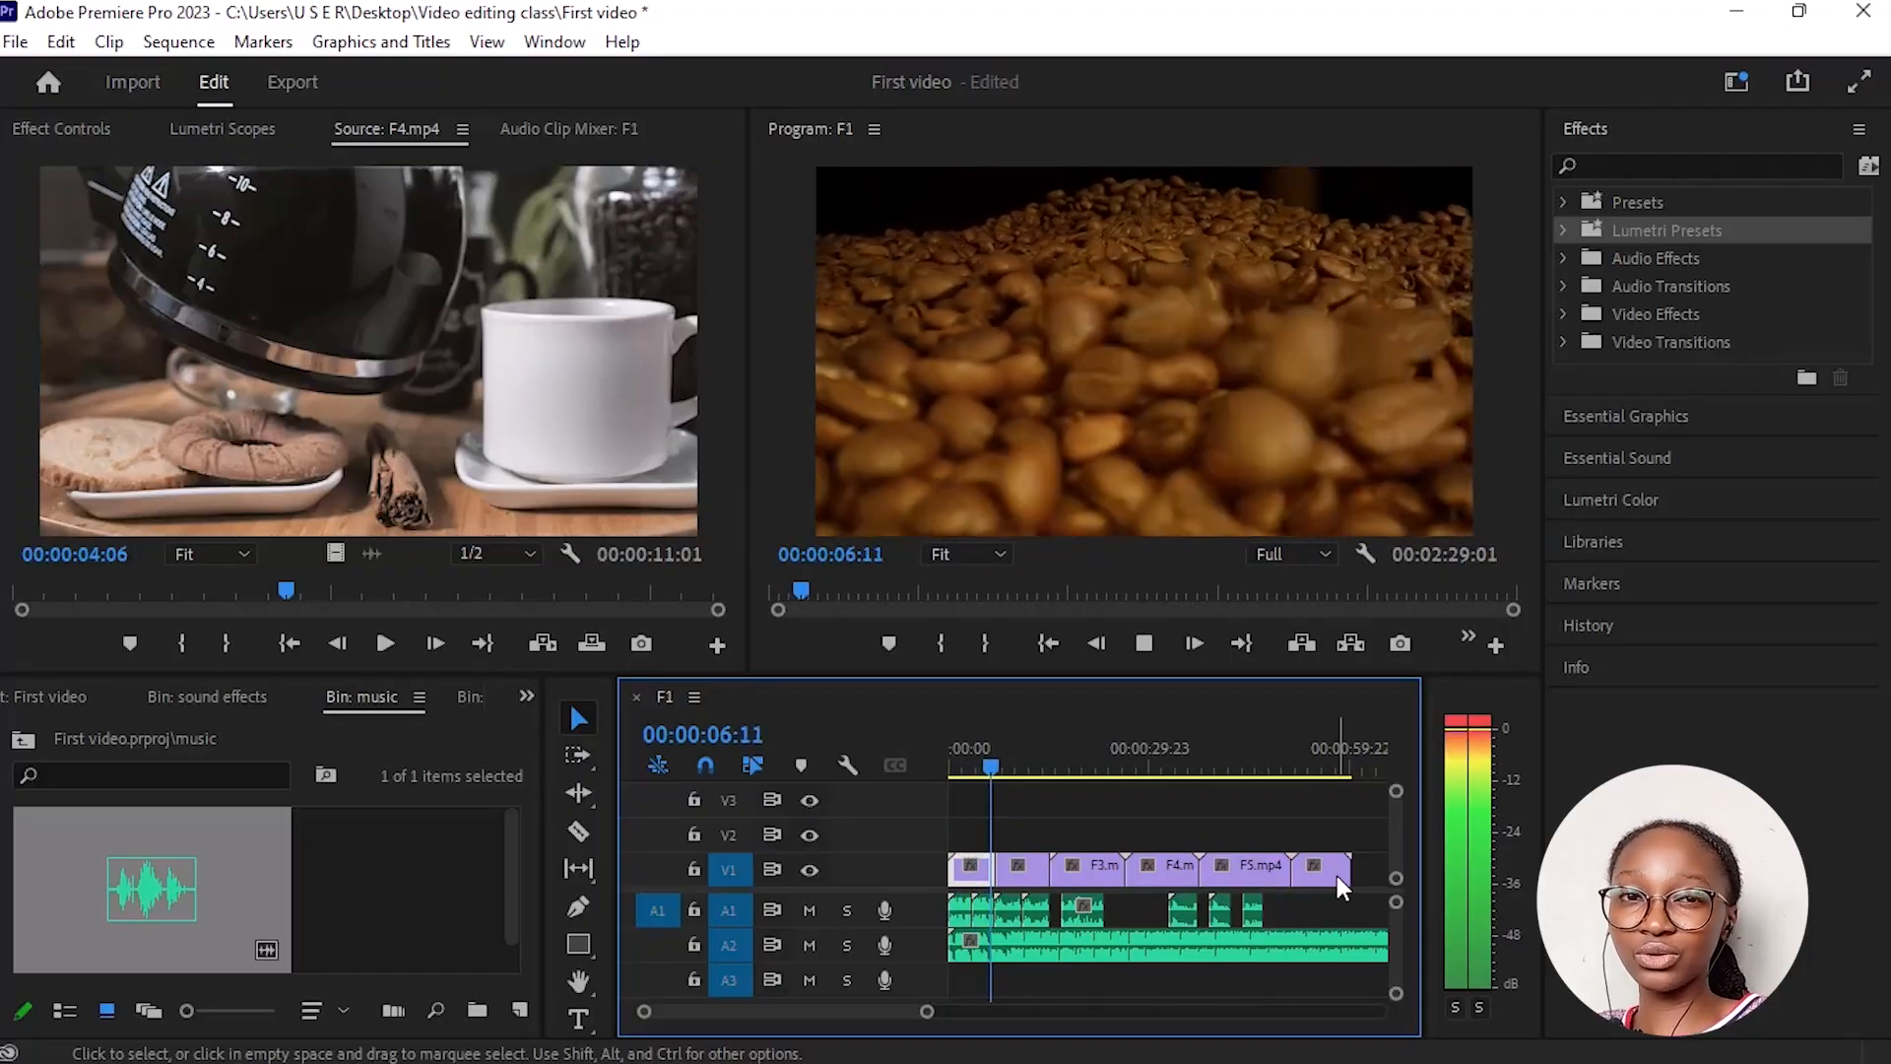
pyautogui.press('space')
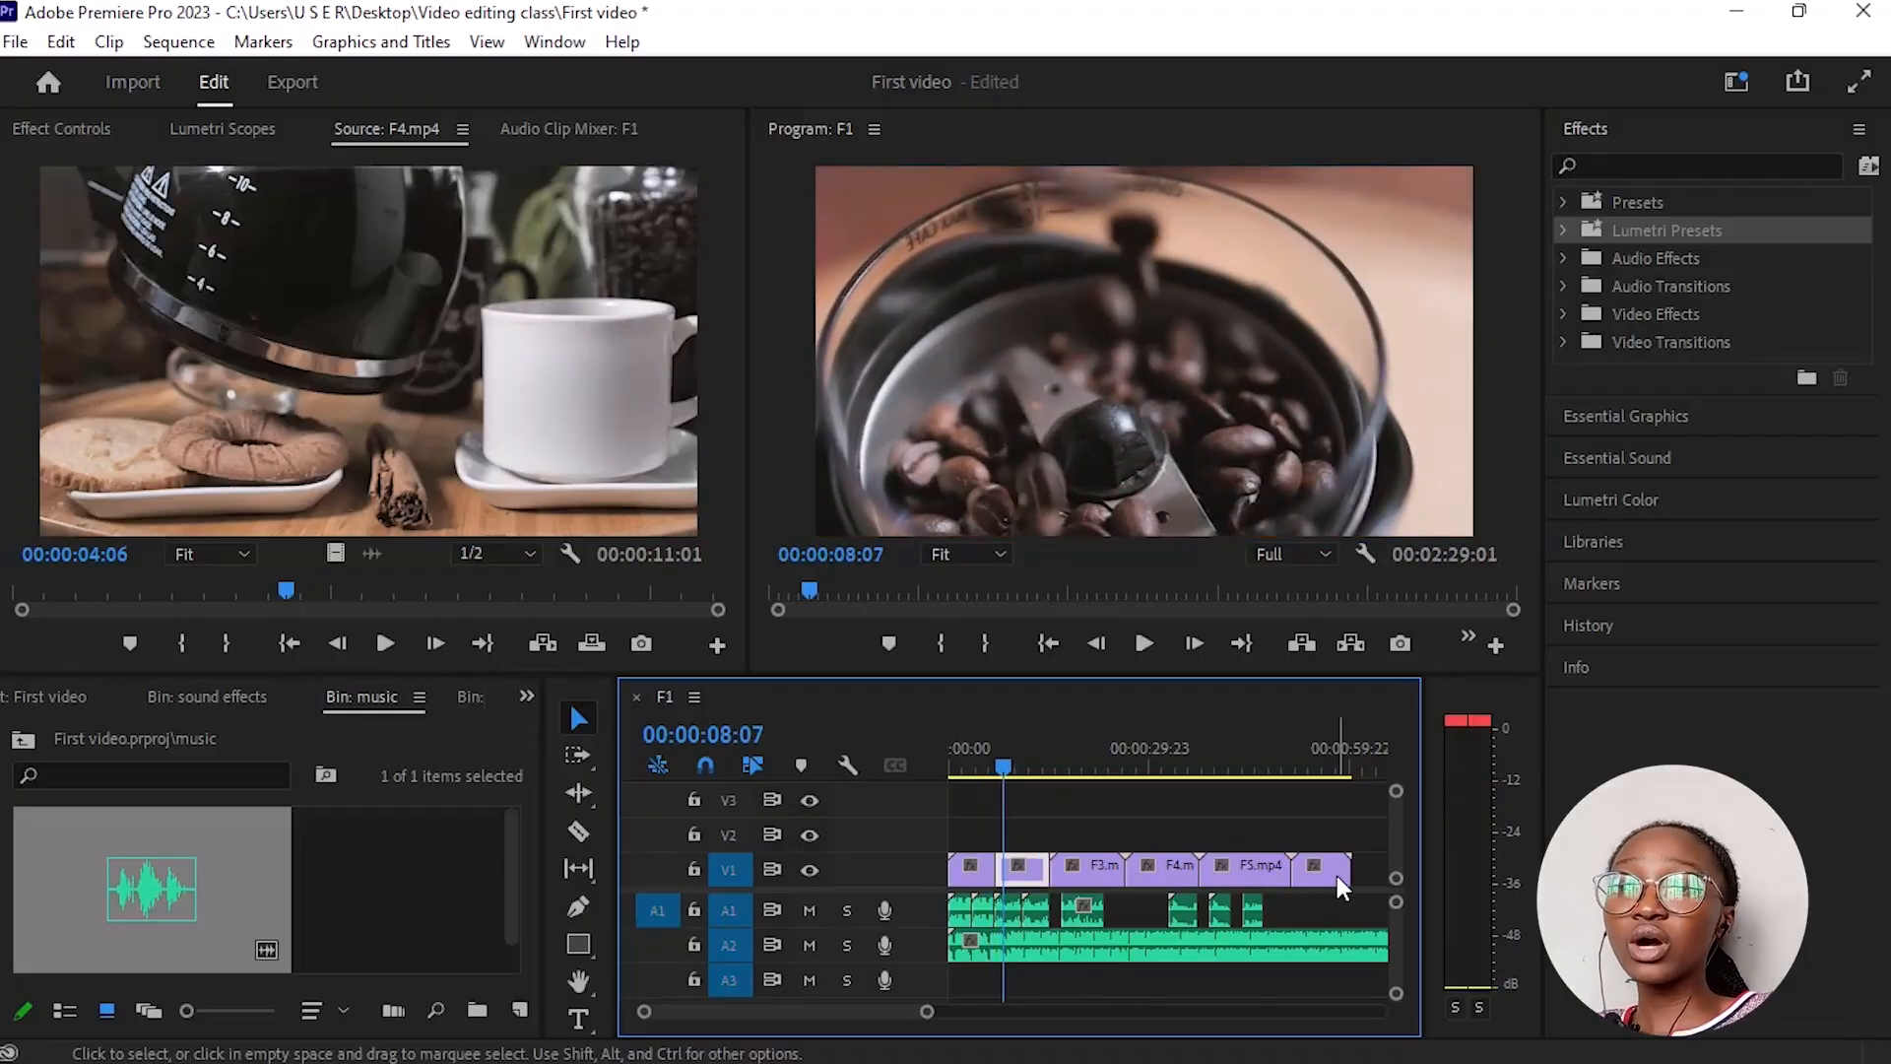
pyautogui.press('space')
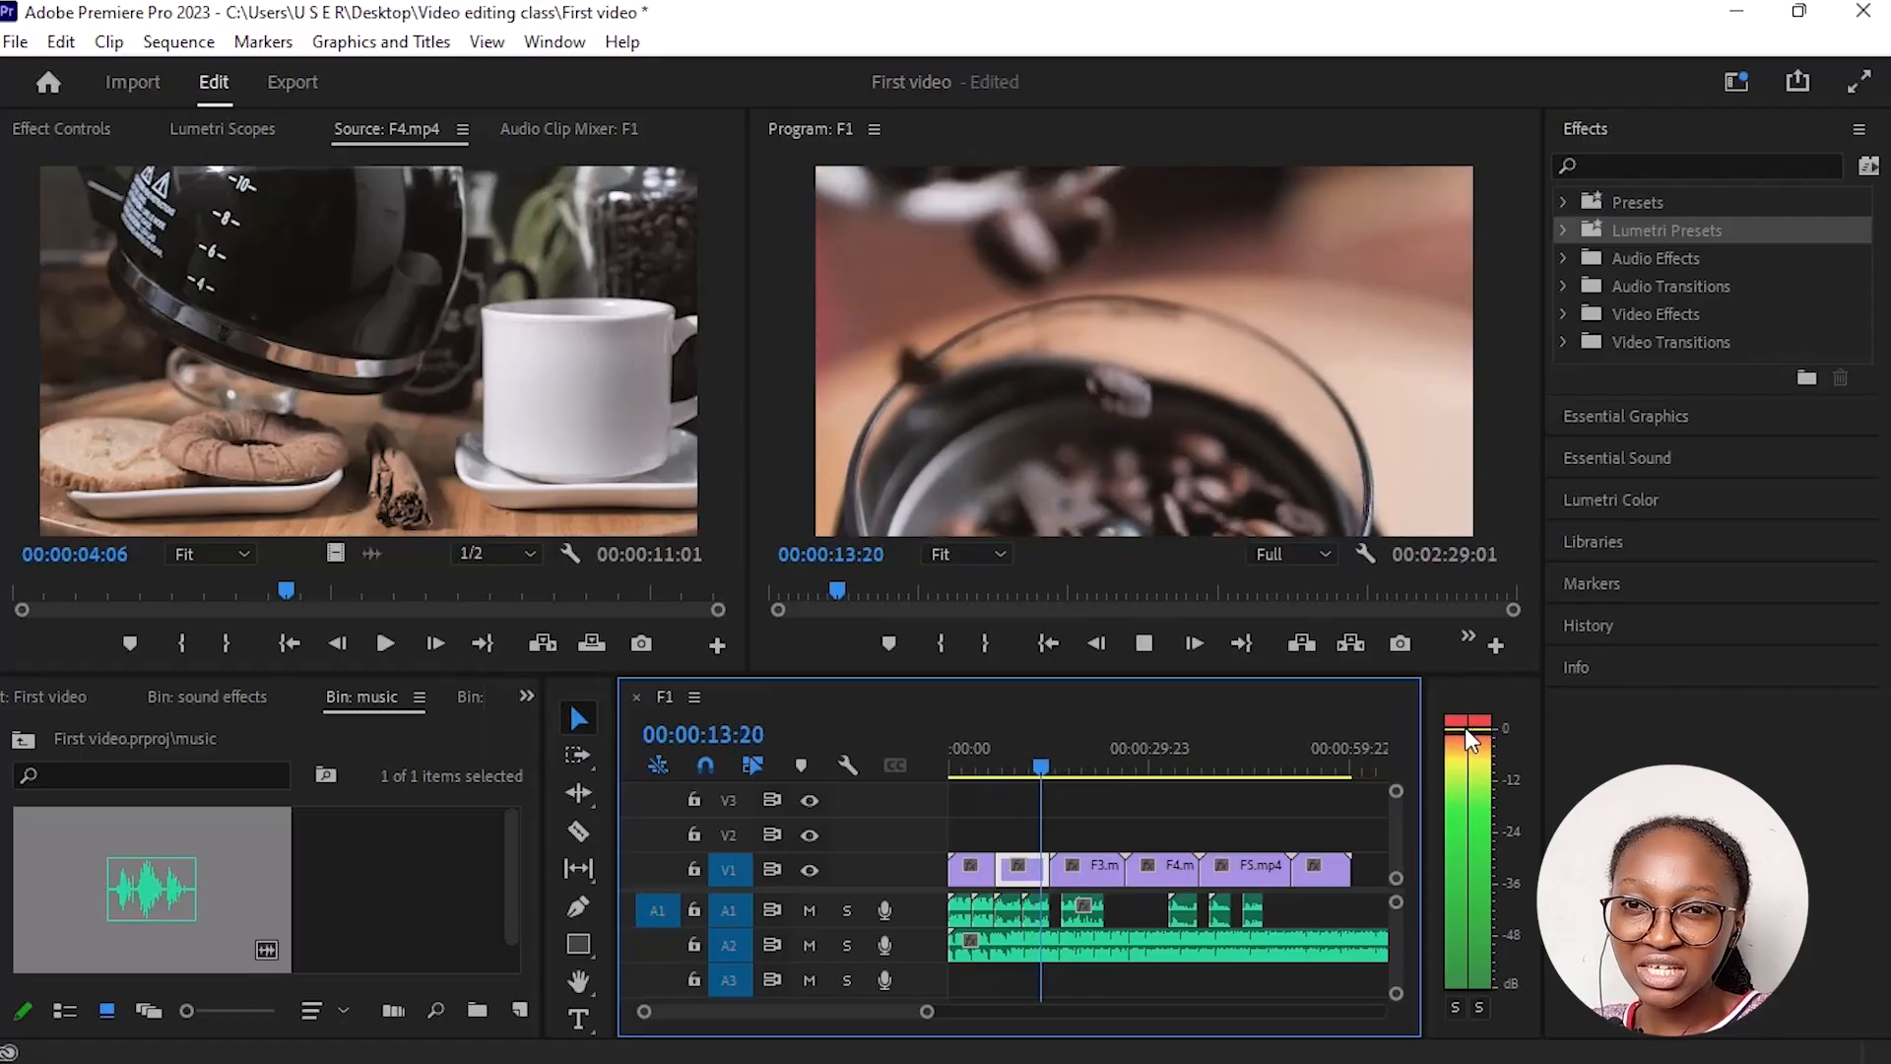
pyautogui.press('space')
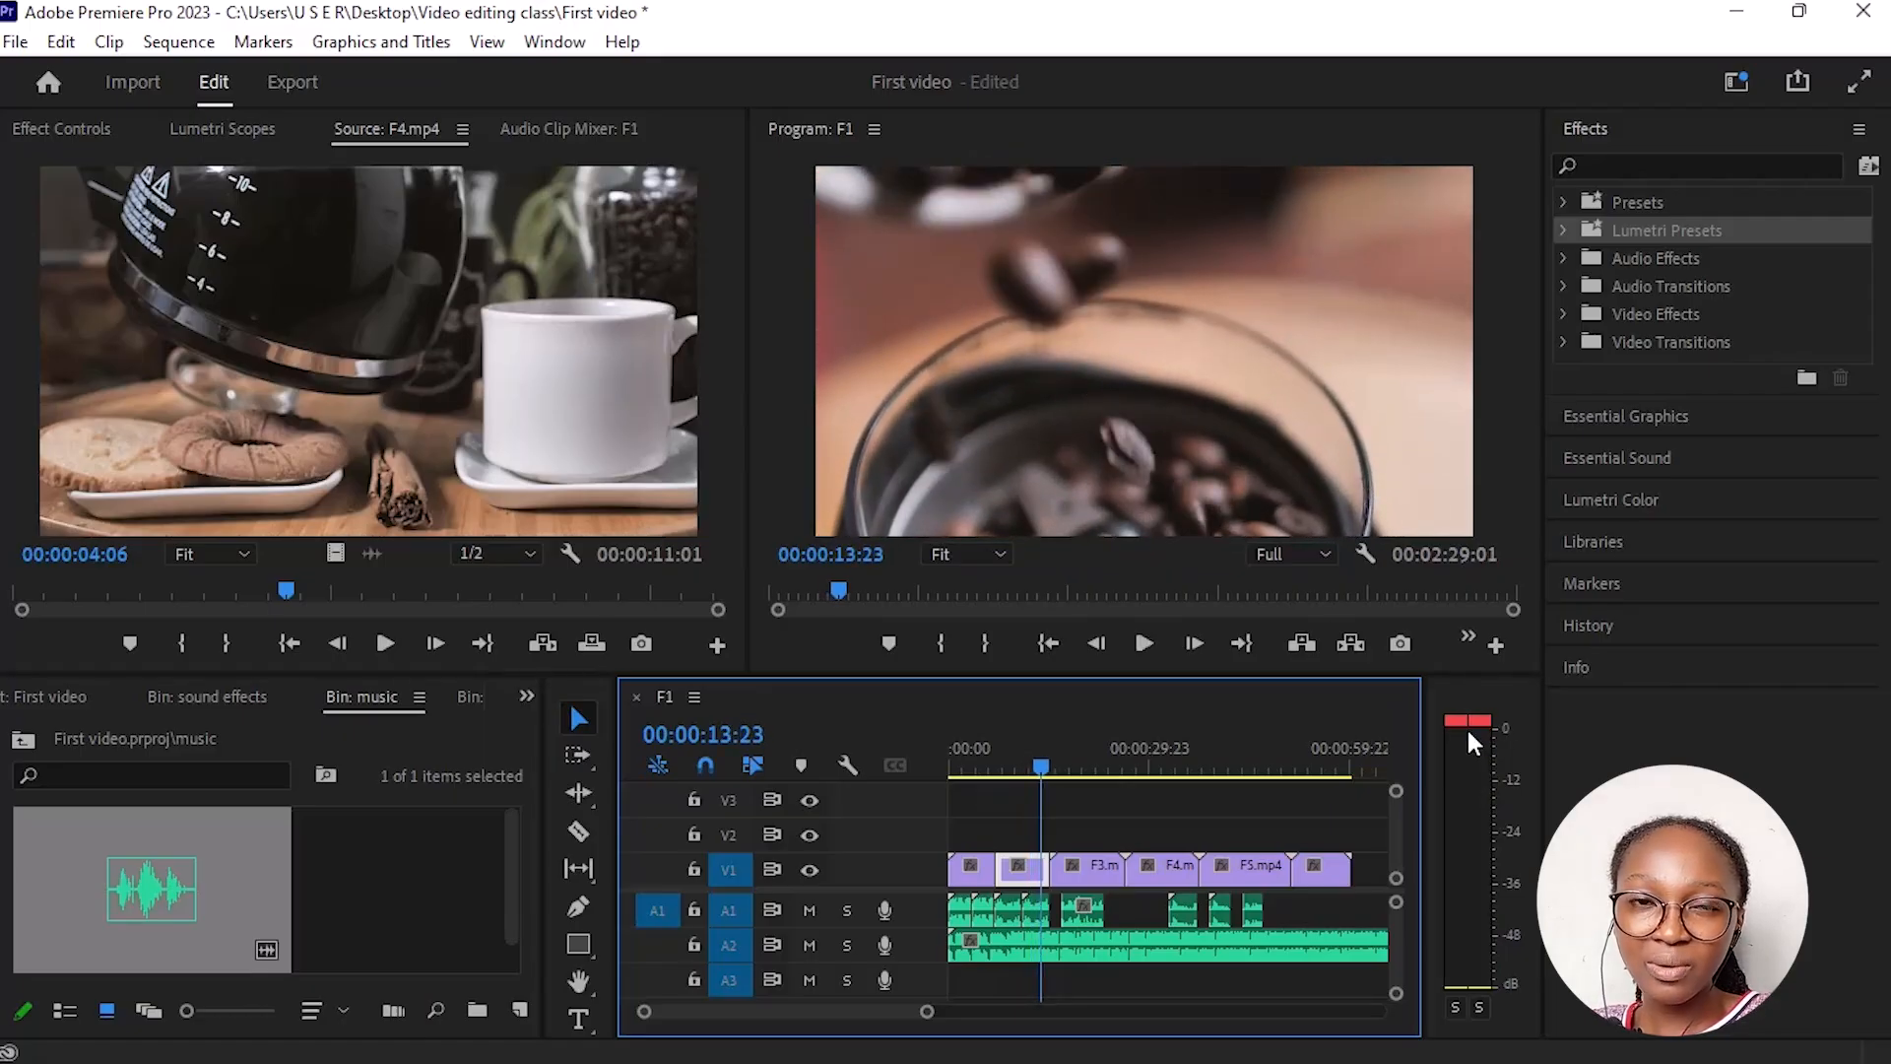
pyautogui.press('space')
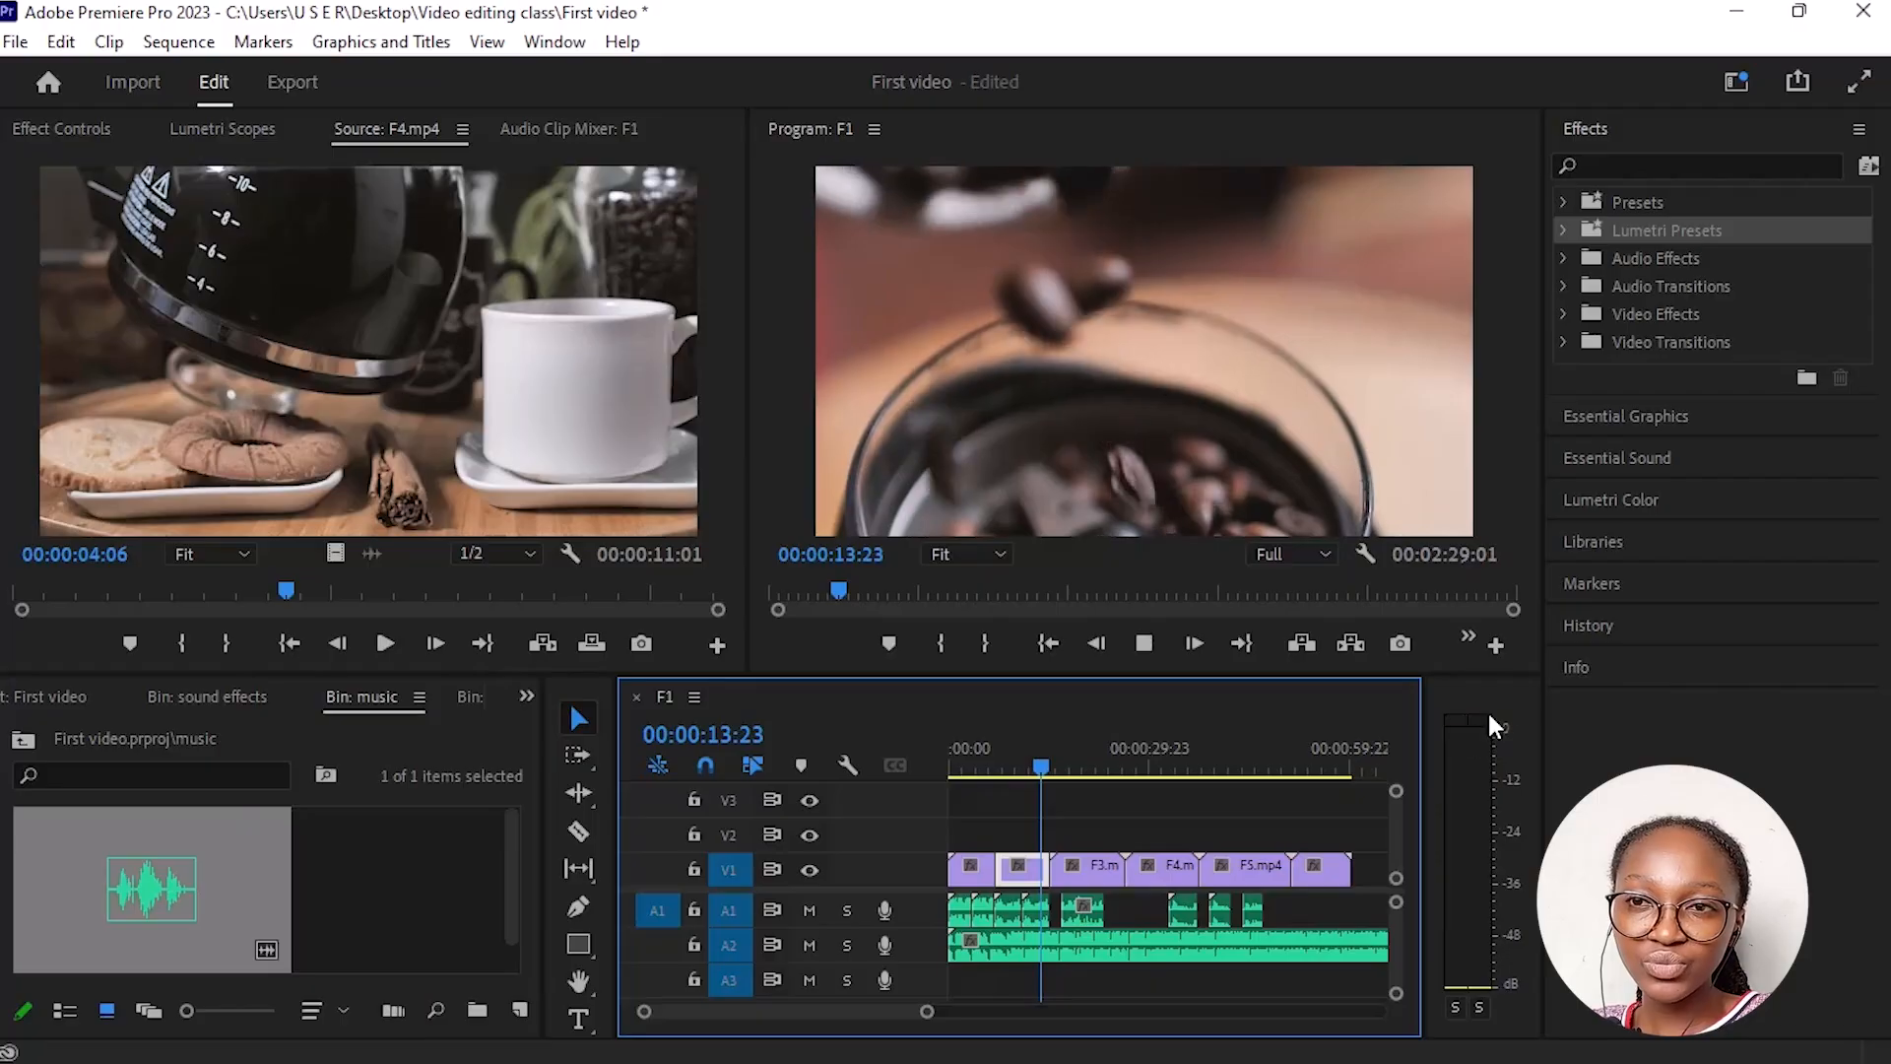
pyautogui.press('space')
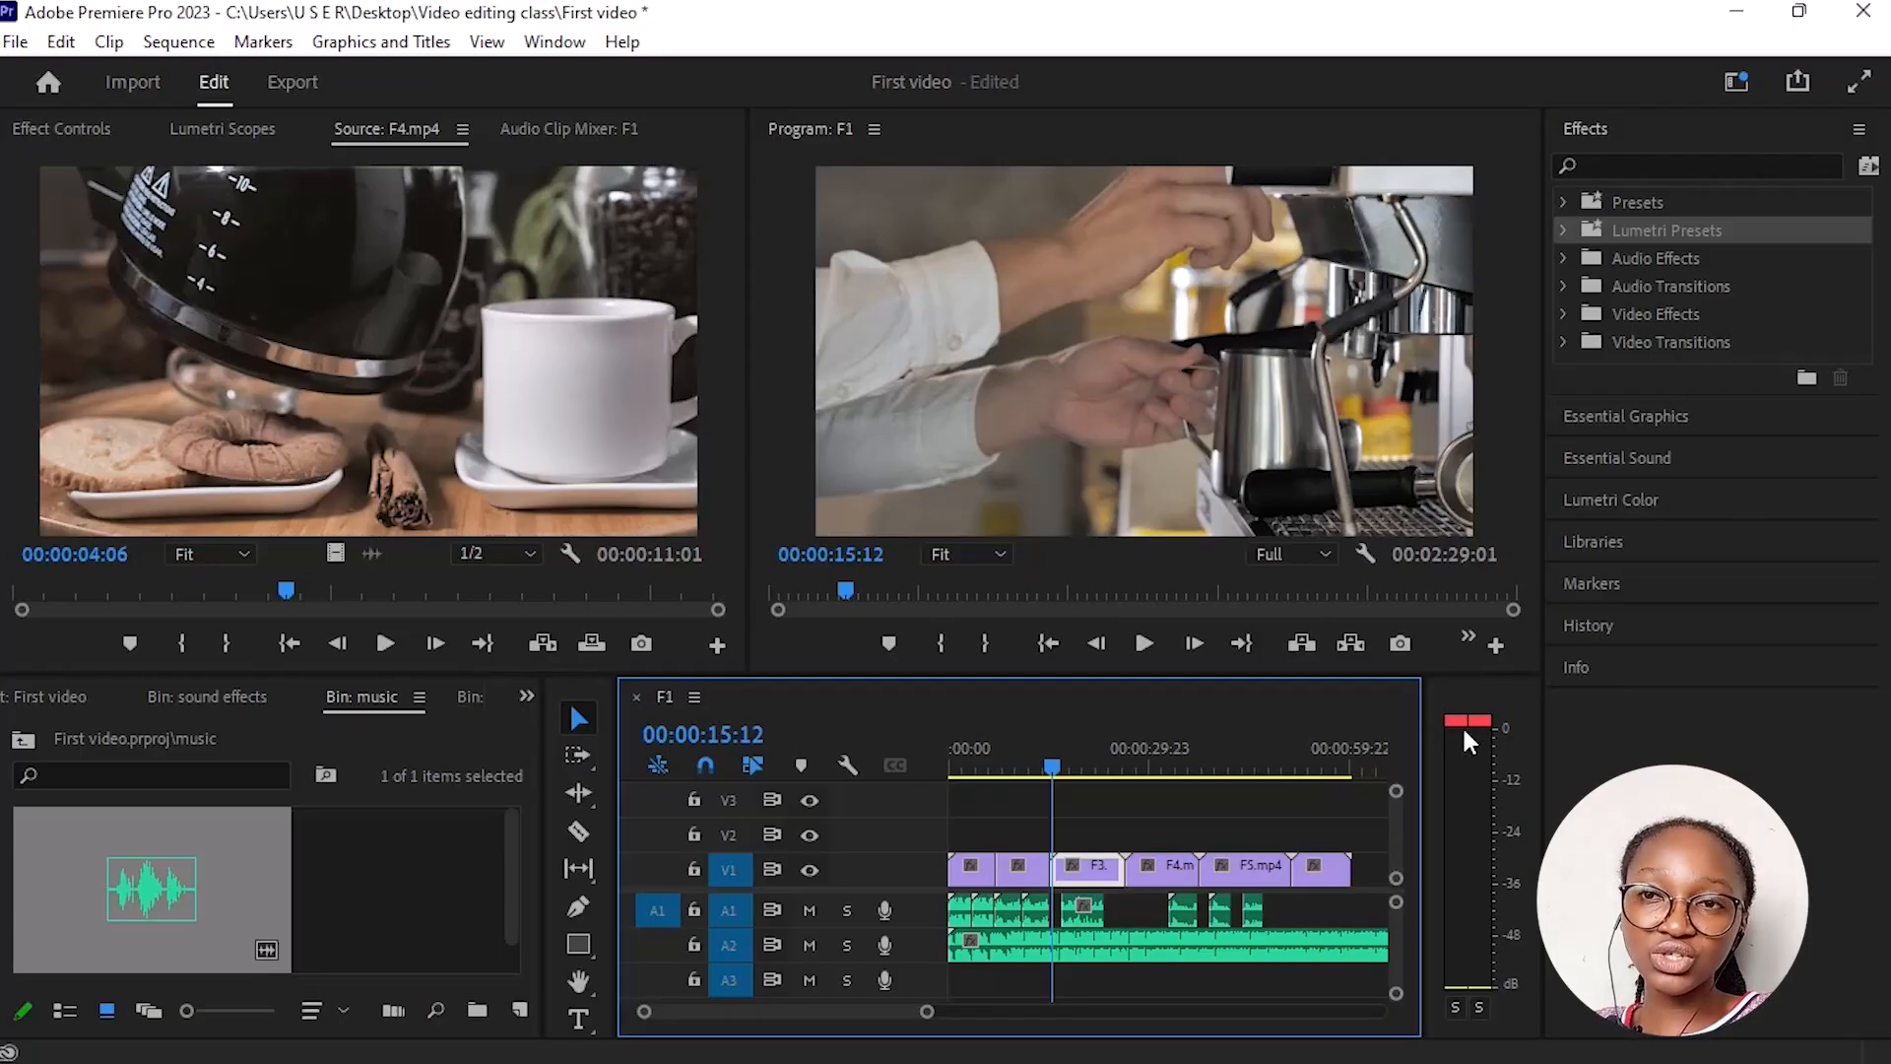
pyautogui.press('space')
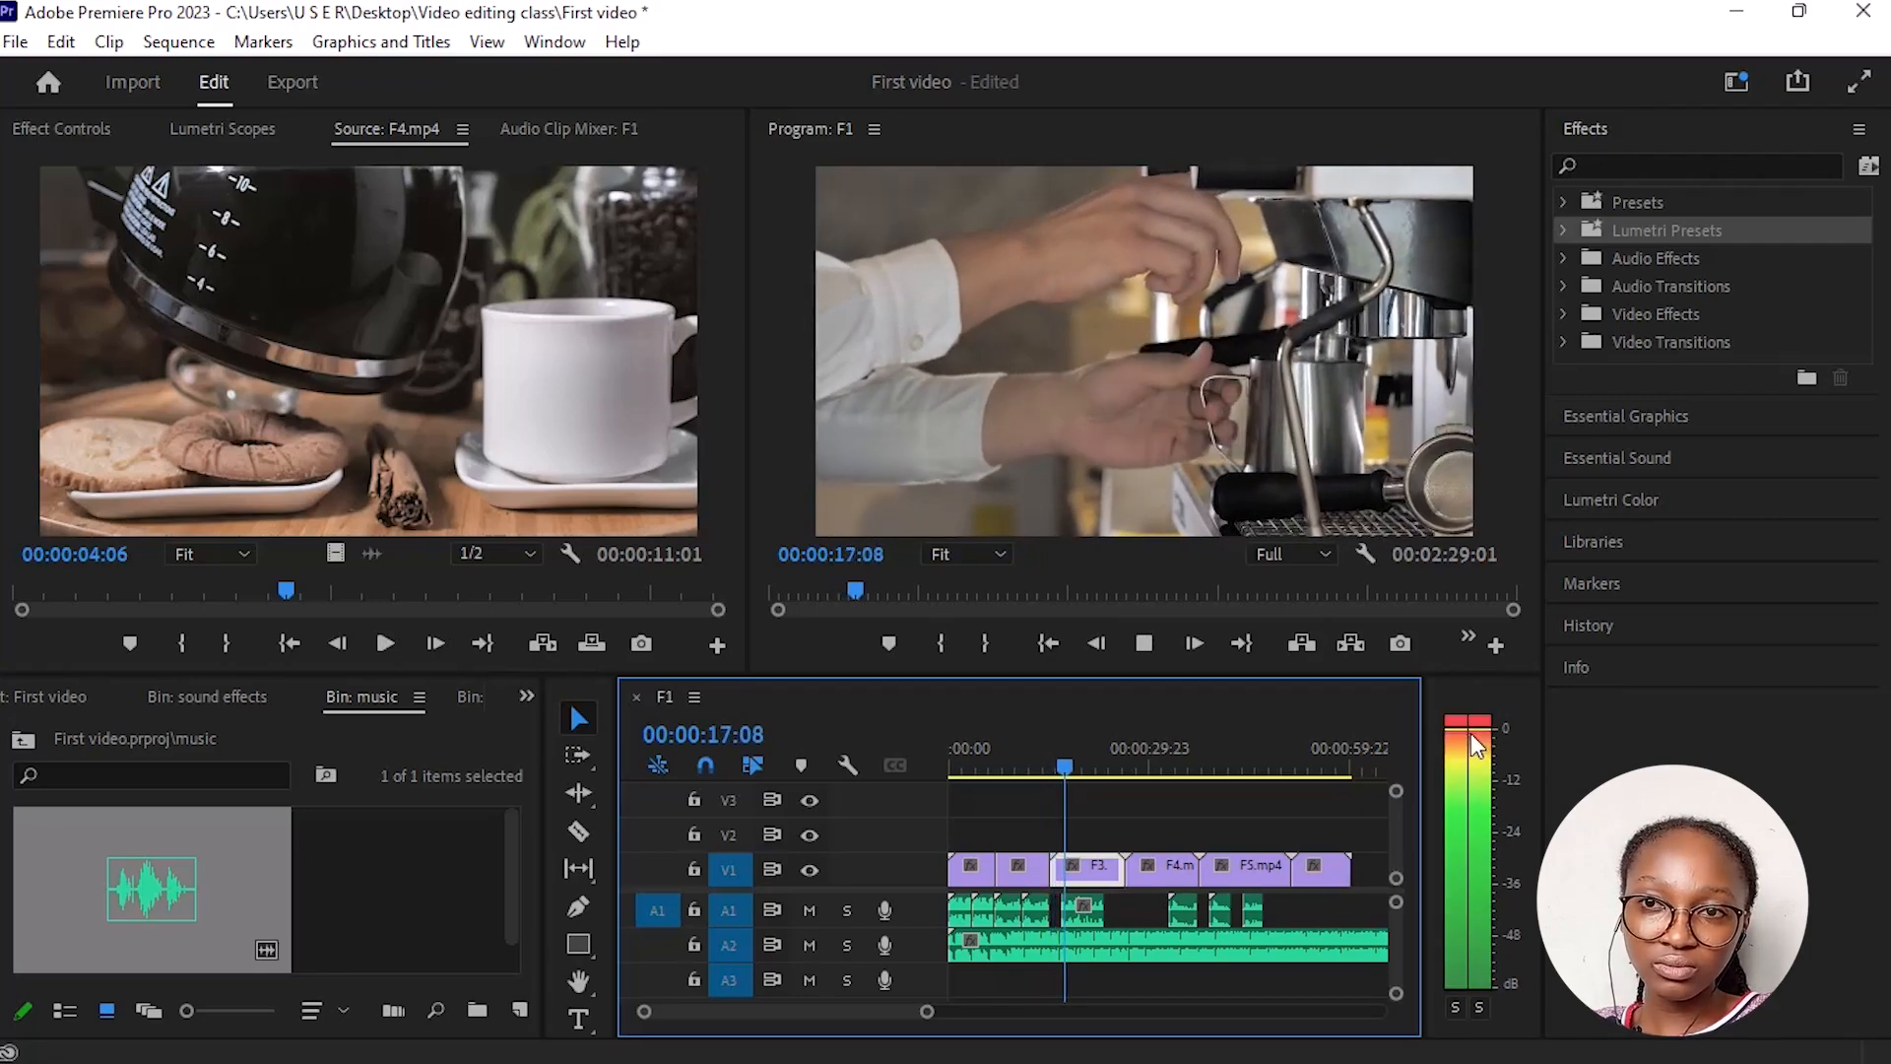
pyautogui.press('space')
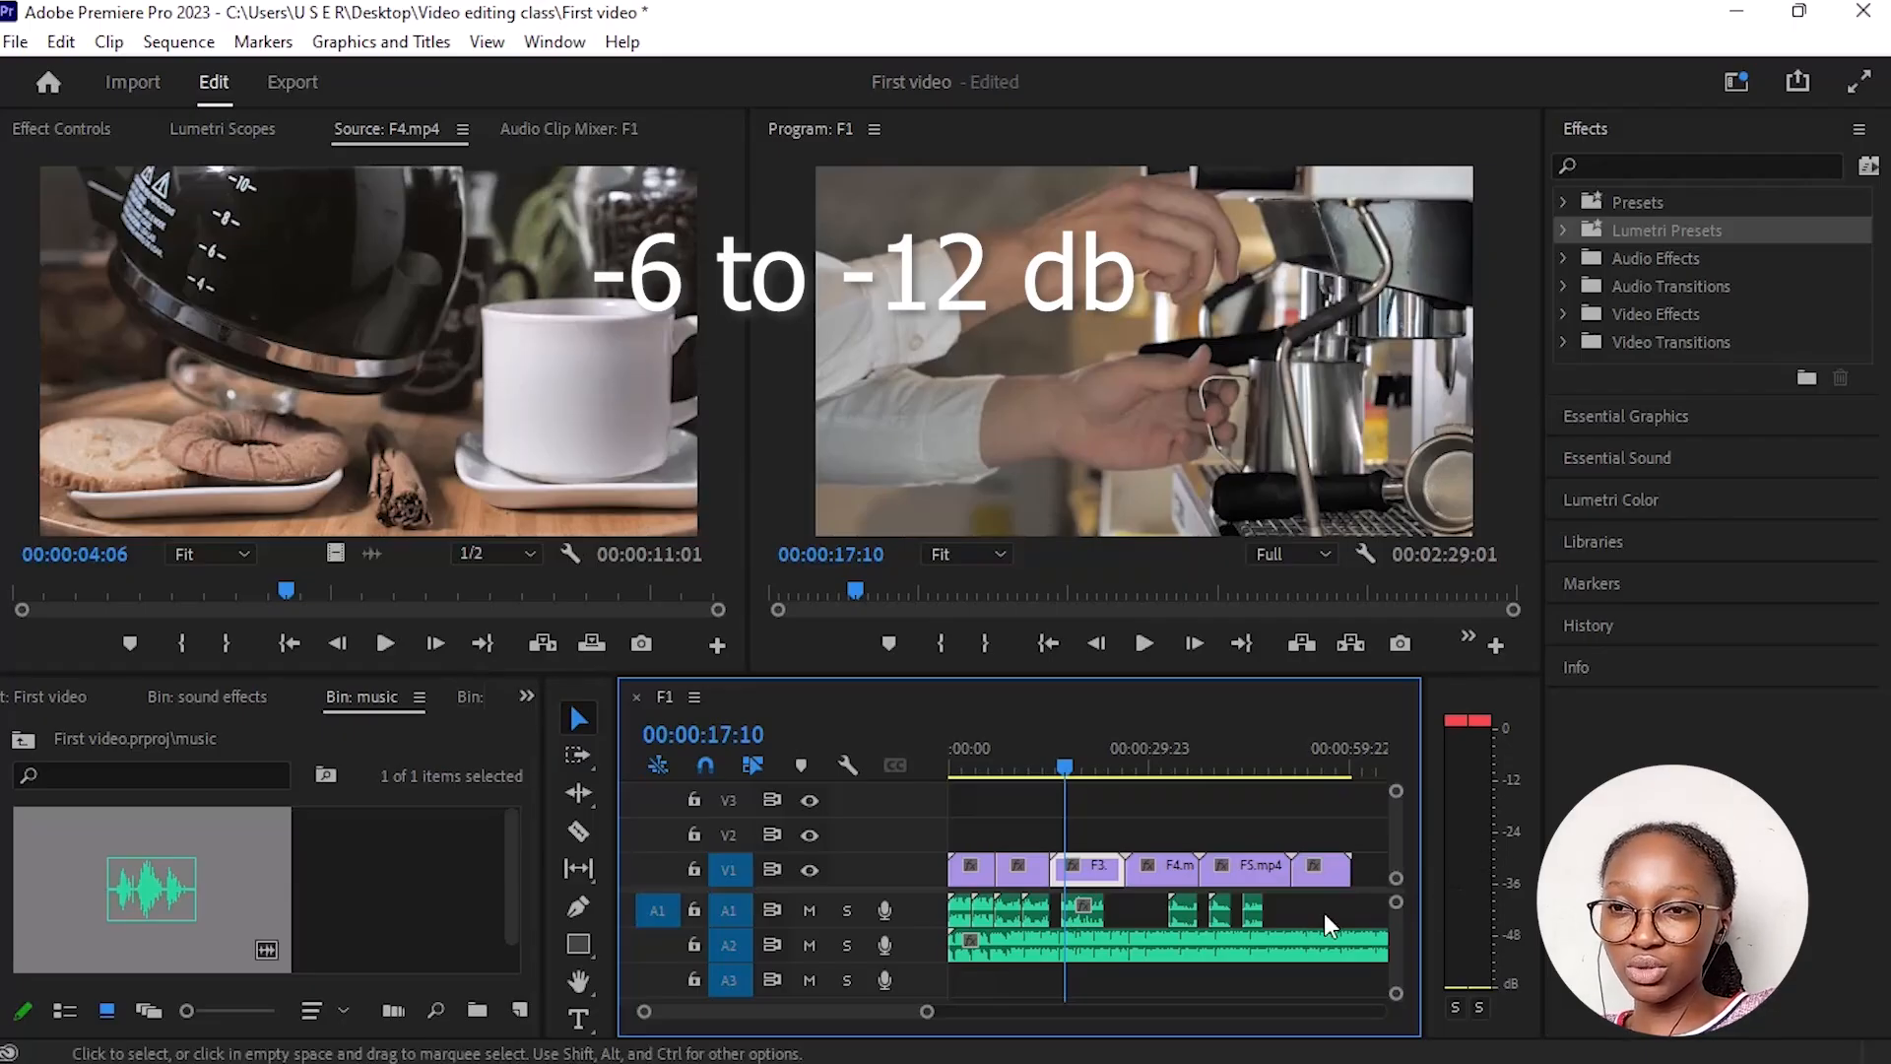
# Step: Increase the height of track A2 and lower the Background music.mp3 volume to -21.8 dB
pyautogui.click(1113, 953)
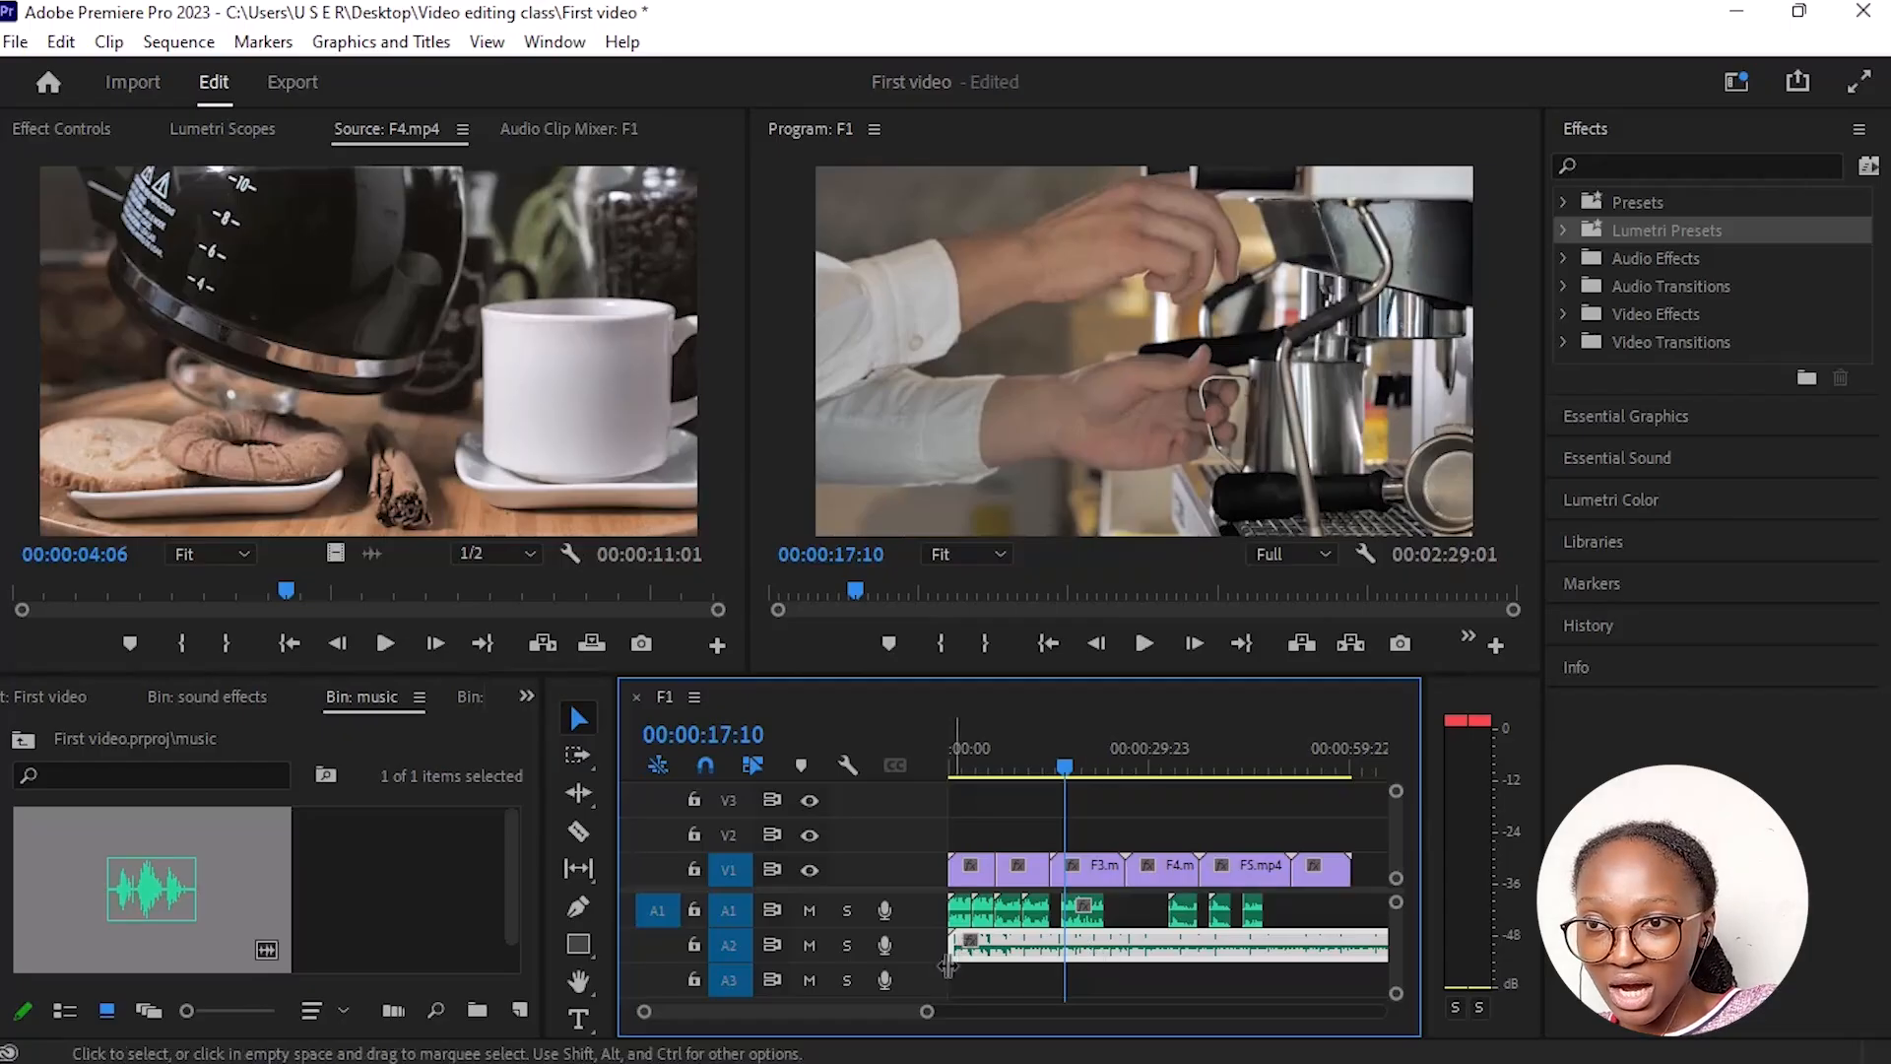
pyautogui.moveTo(929, 952)
pyautogui.mouseDown()
pyautogui.moveTo(919, 1001)
pyautogui.moveTo(938, 987)
pyautogui.mouseUp()
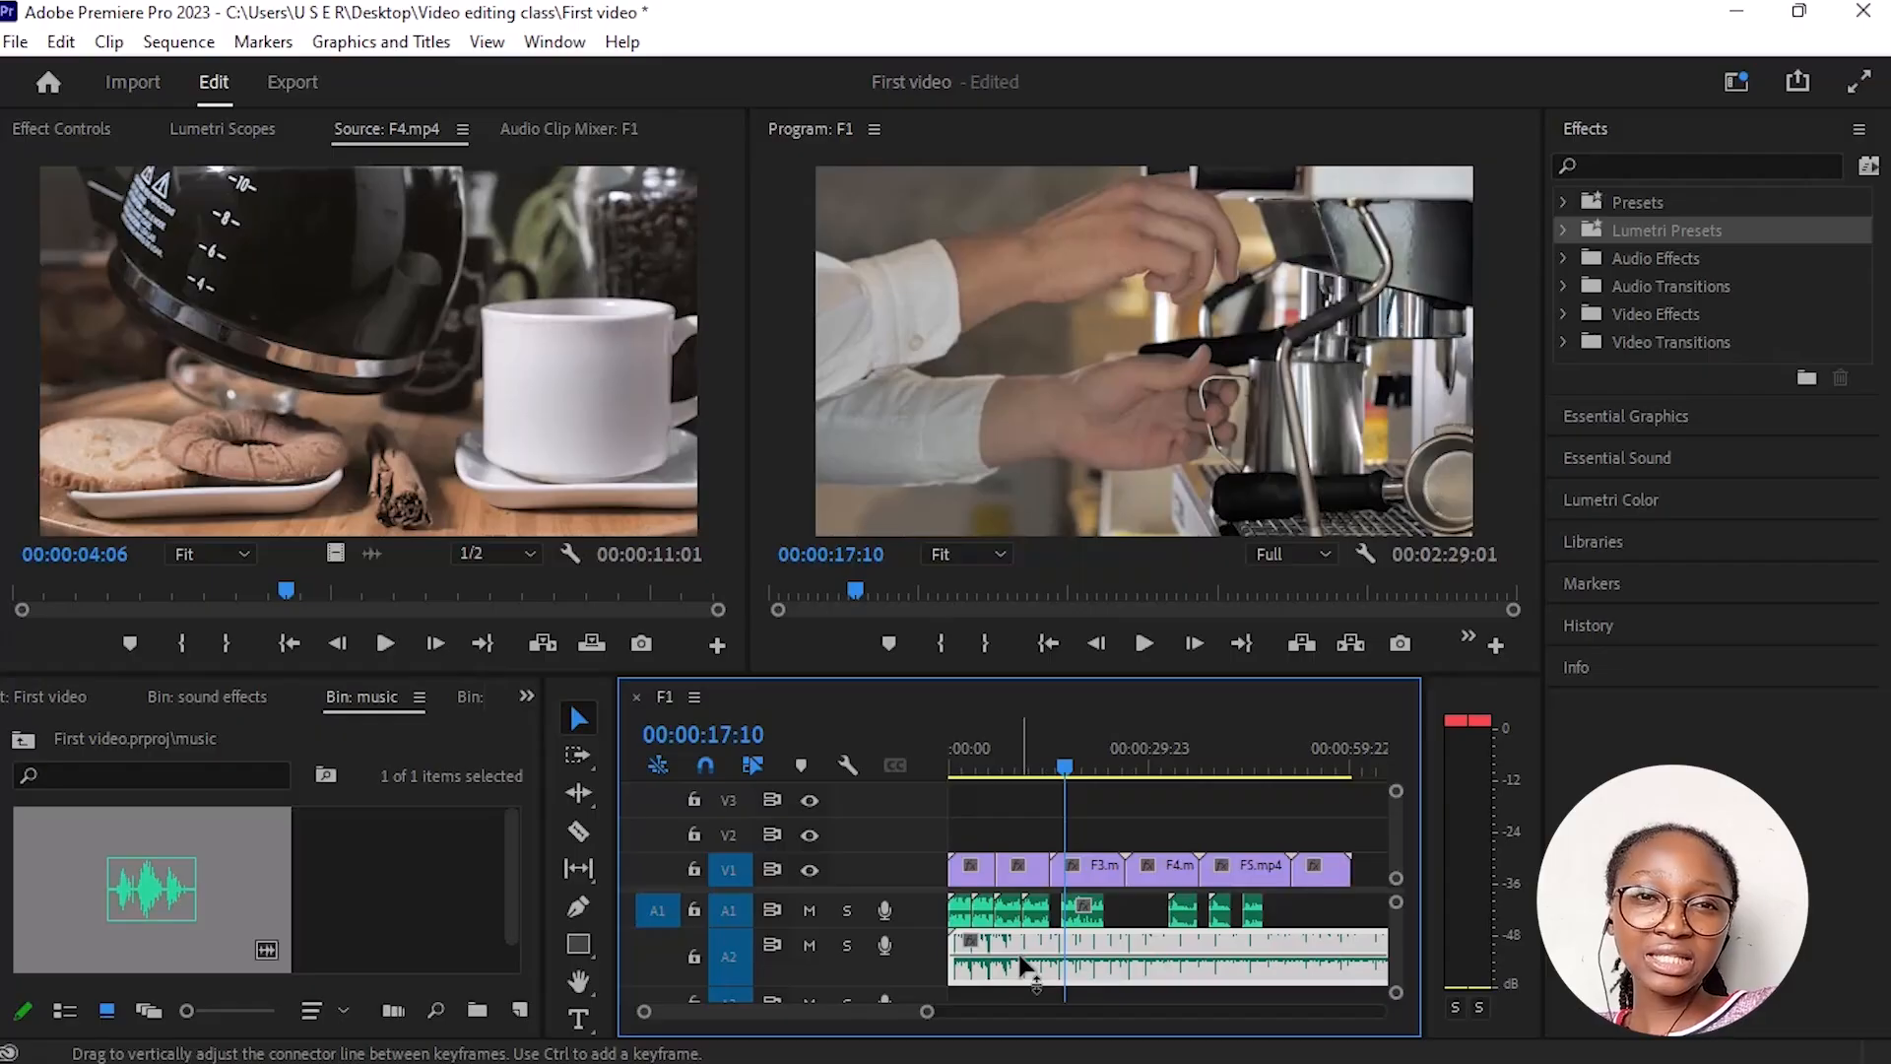
pyautogui.moveTo(1020, 956)
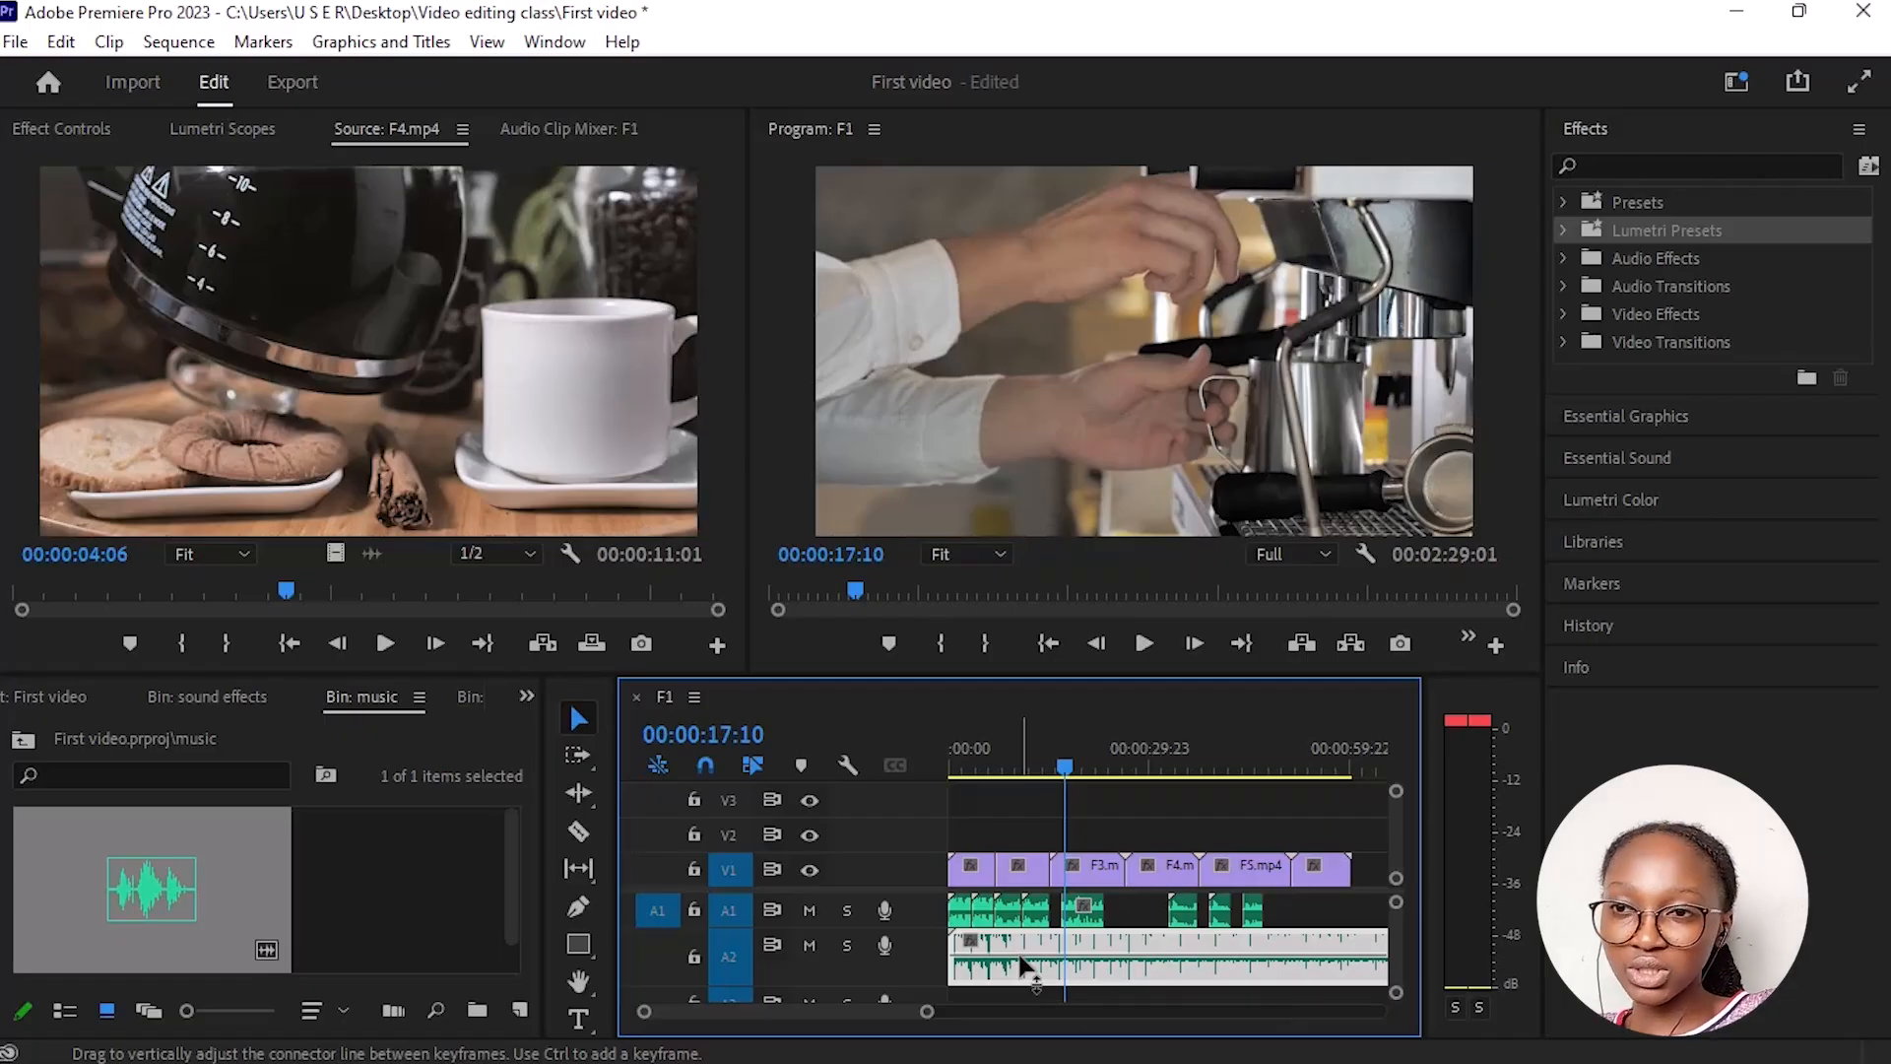
pyautogui.moveTo(1020, 955); pyautogui.dragTo(1025, 980)
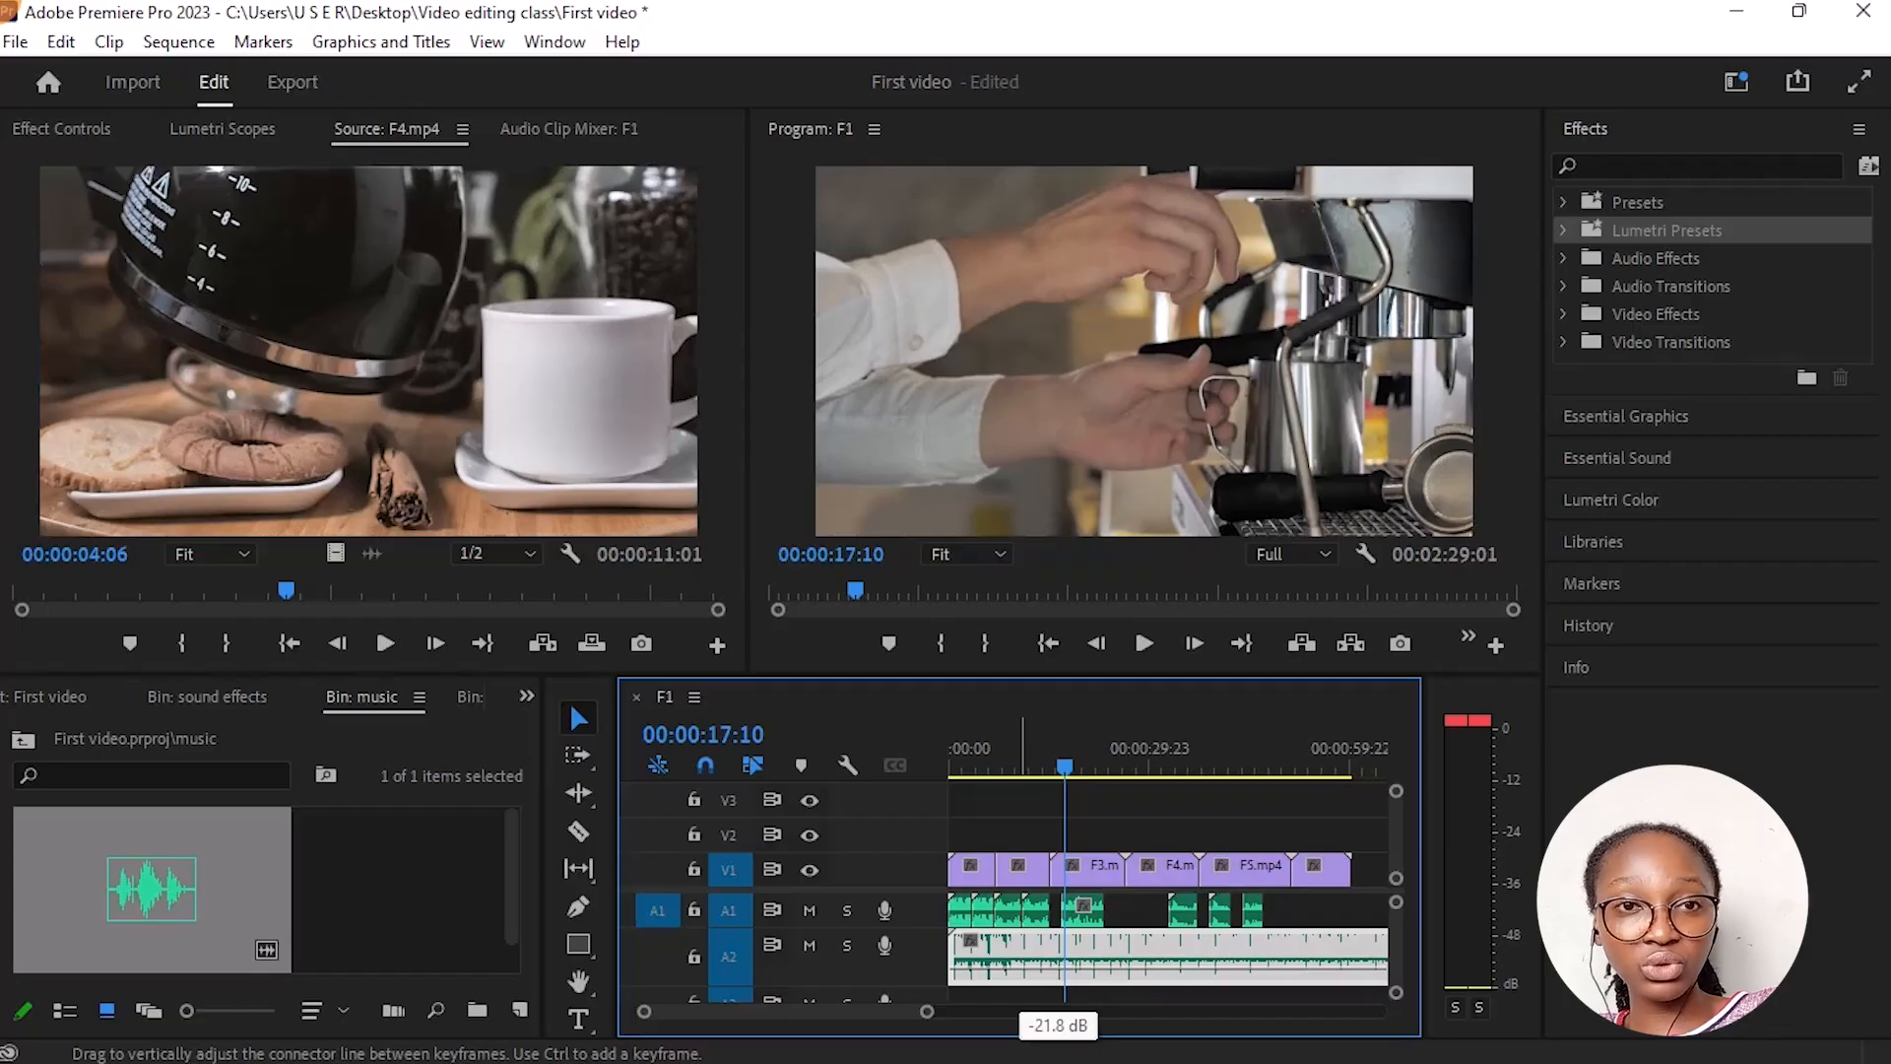
# Step: Open Background music.mp3 from A2 in the source monitor and play a short passage of it
pyautogui.doubleClick(1025, 980)
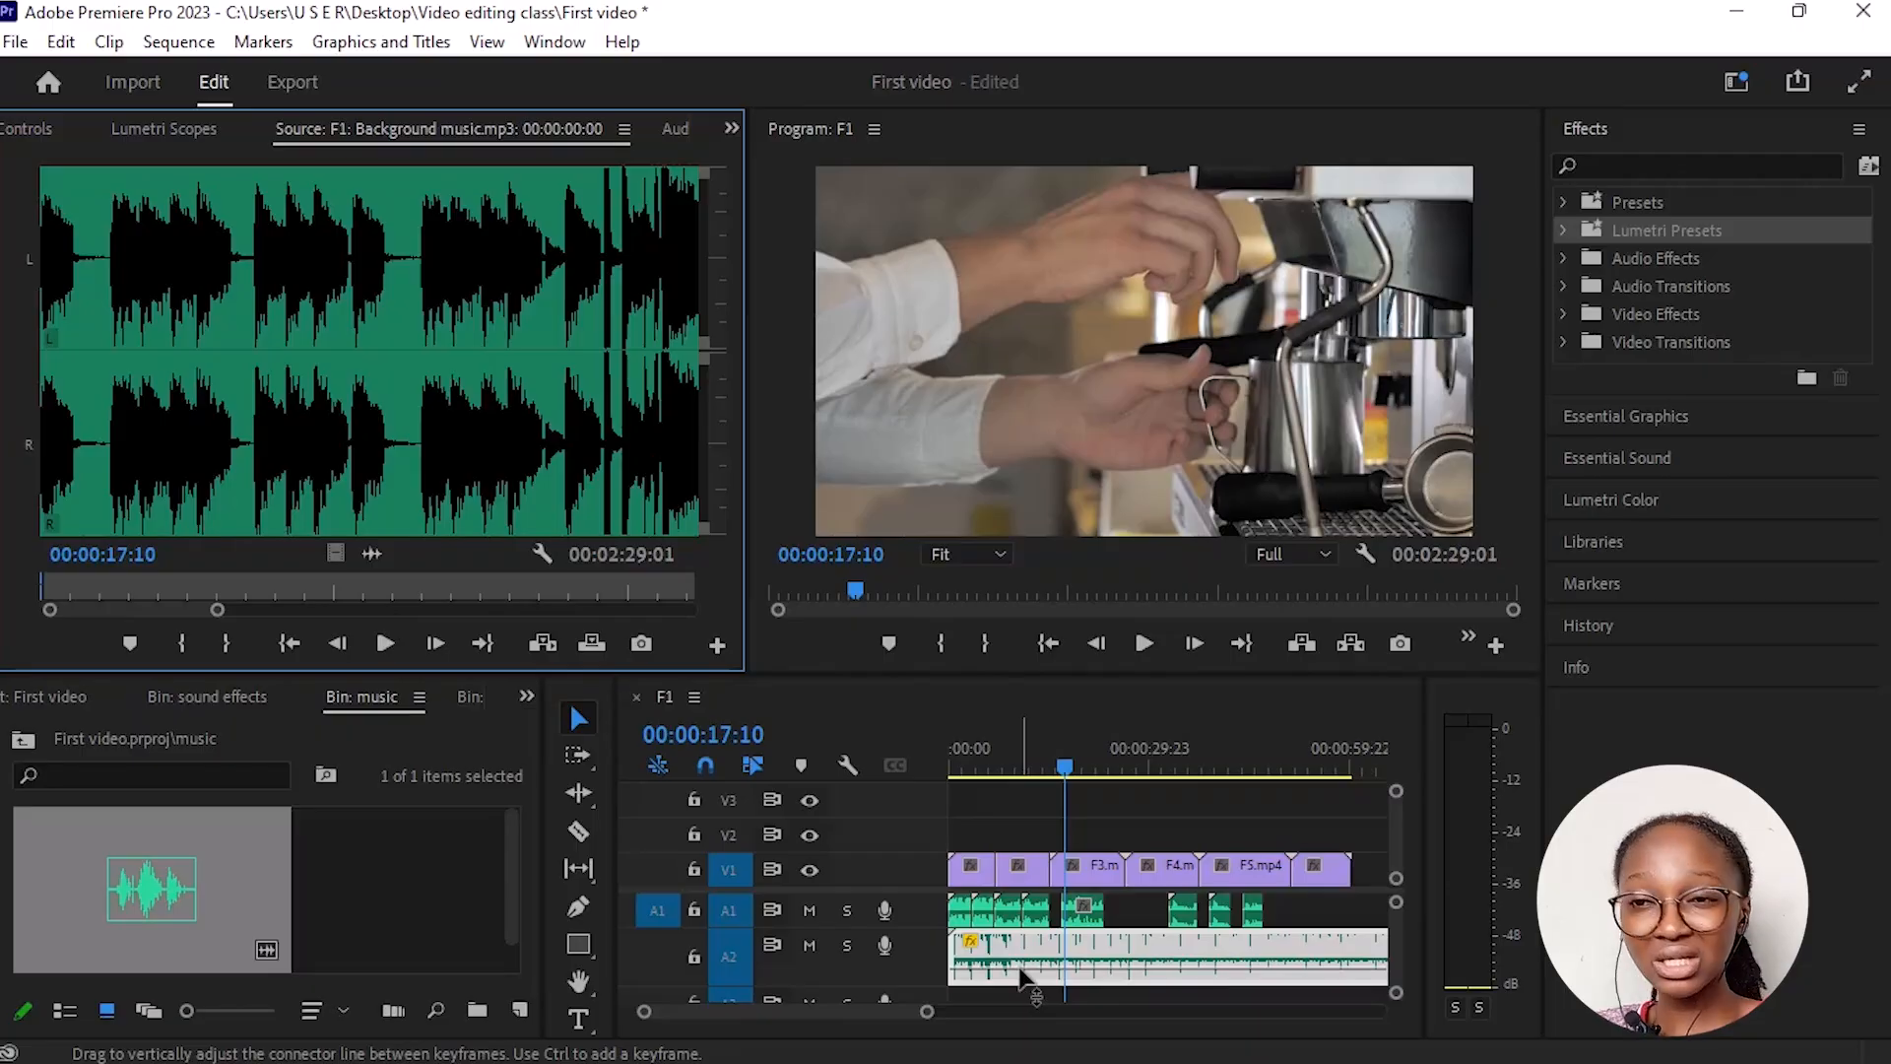
pyautogui.press('space')
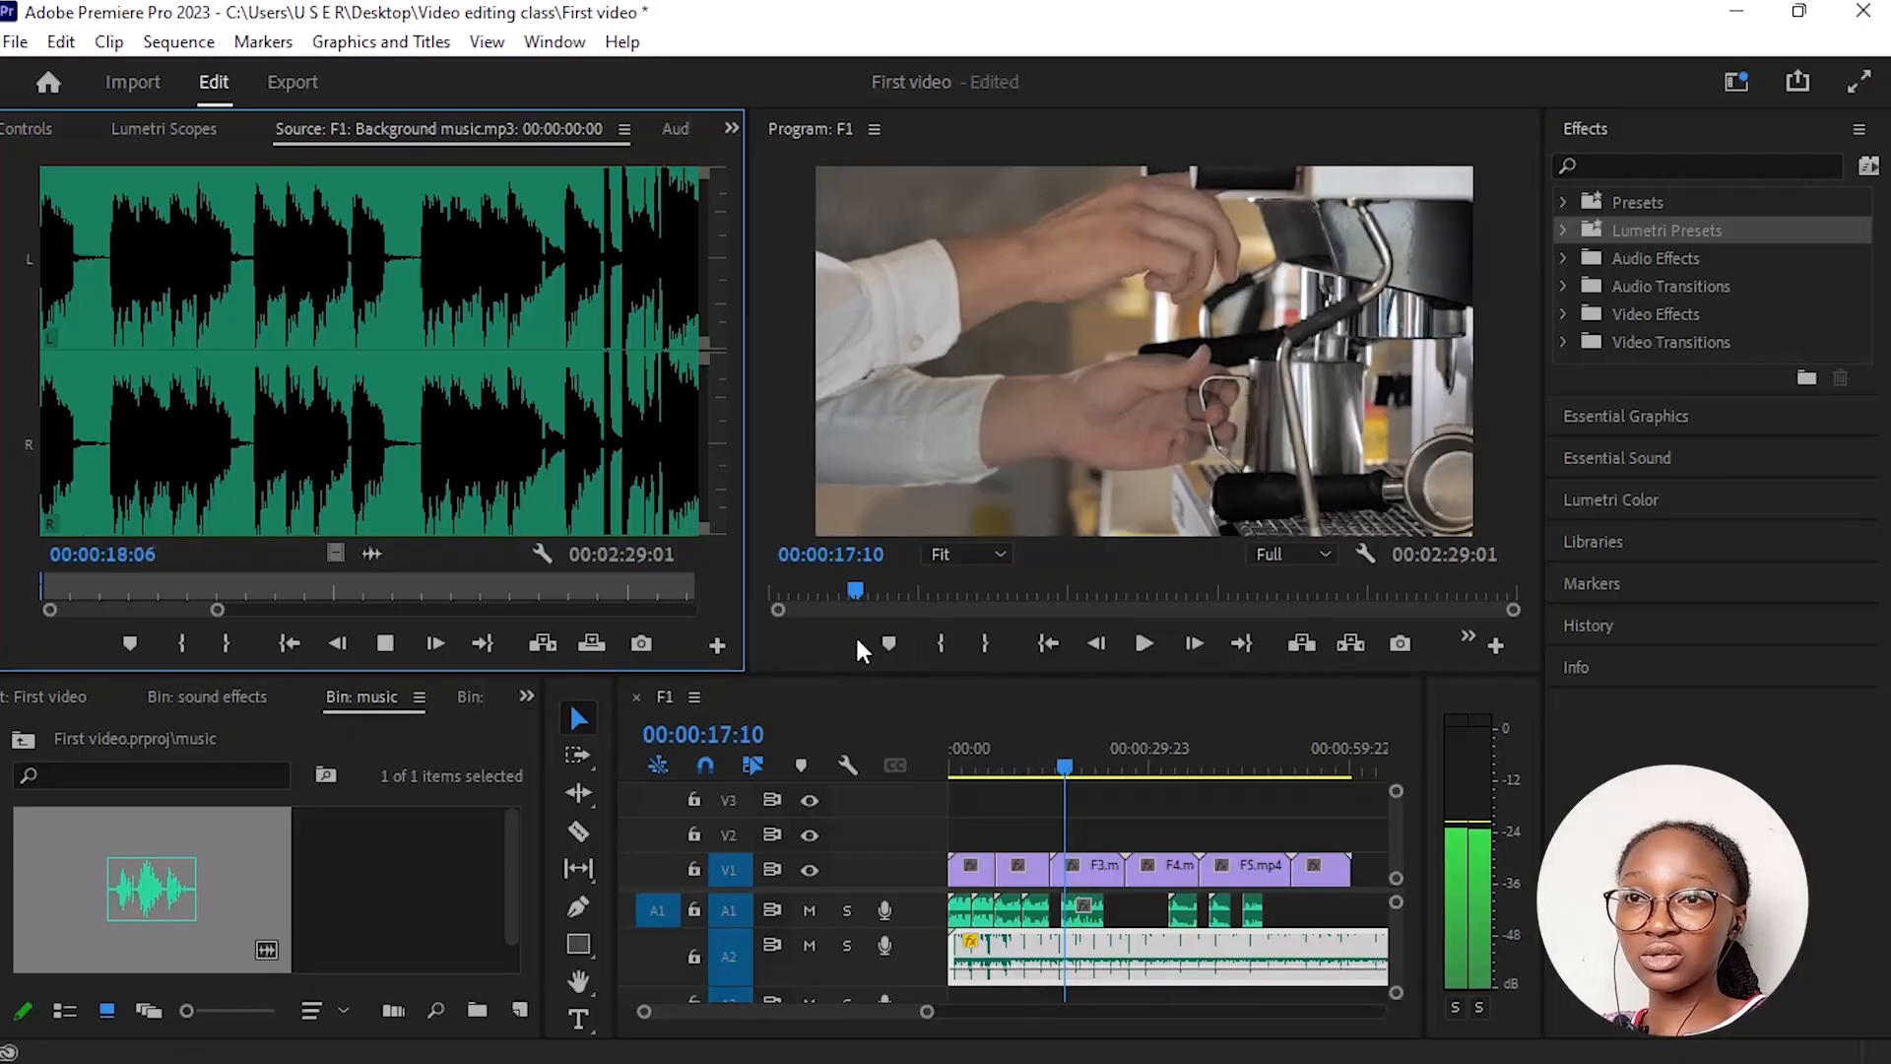
pyautogui.press('space')
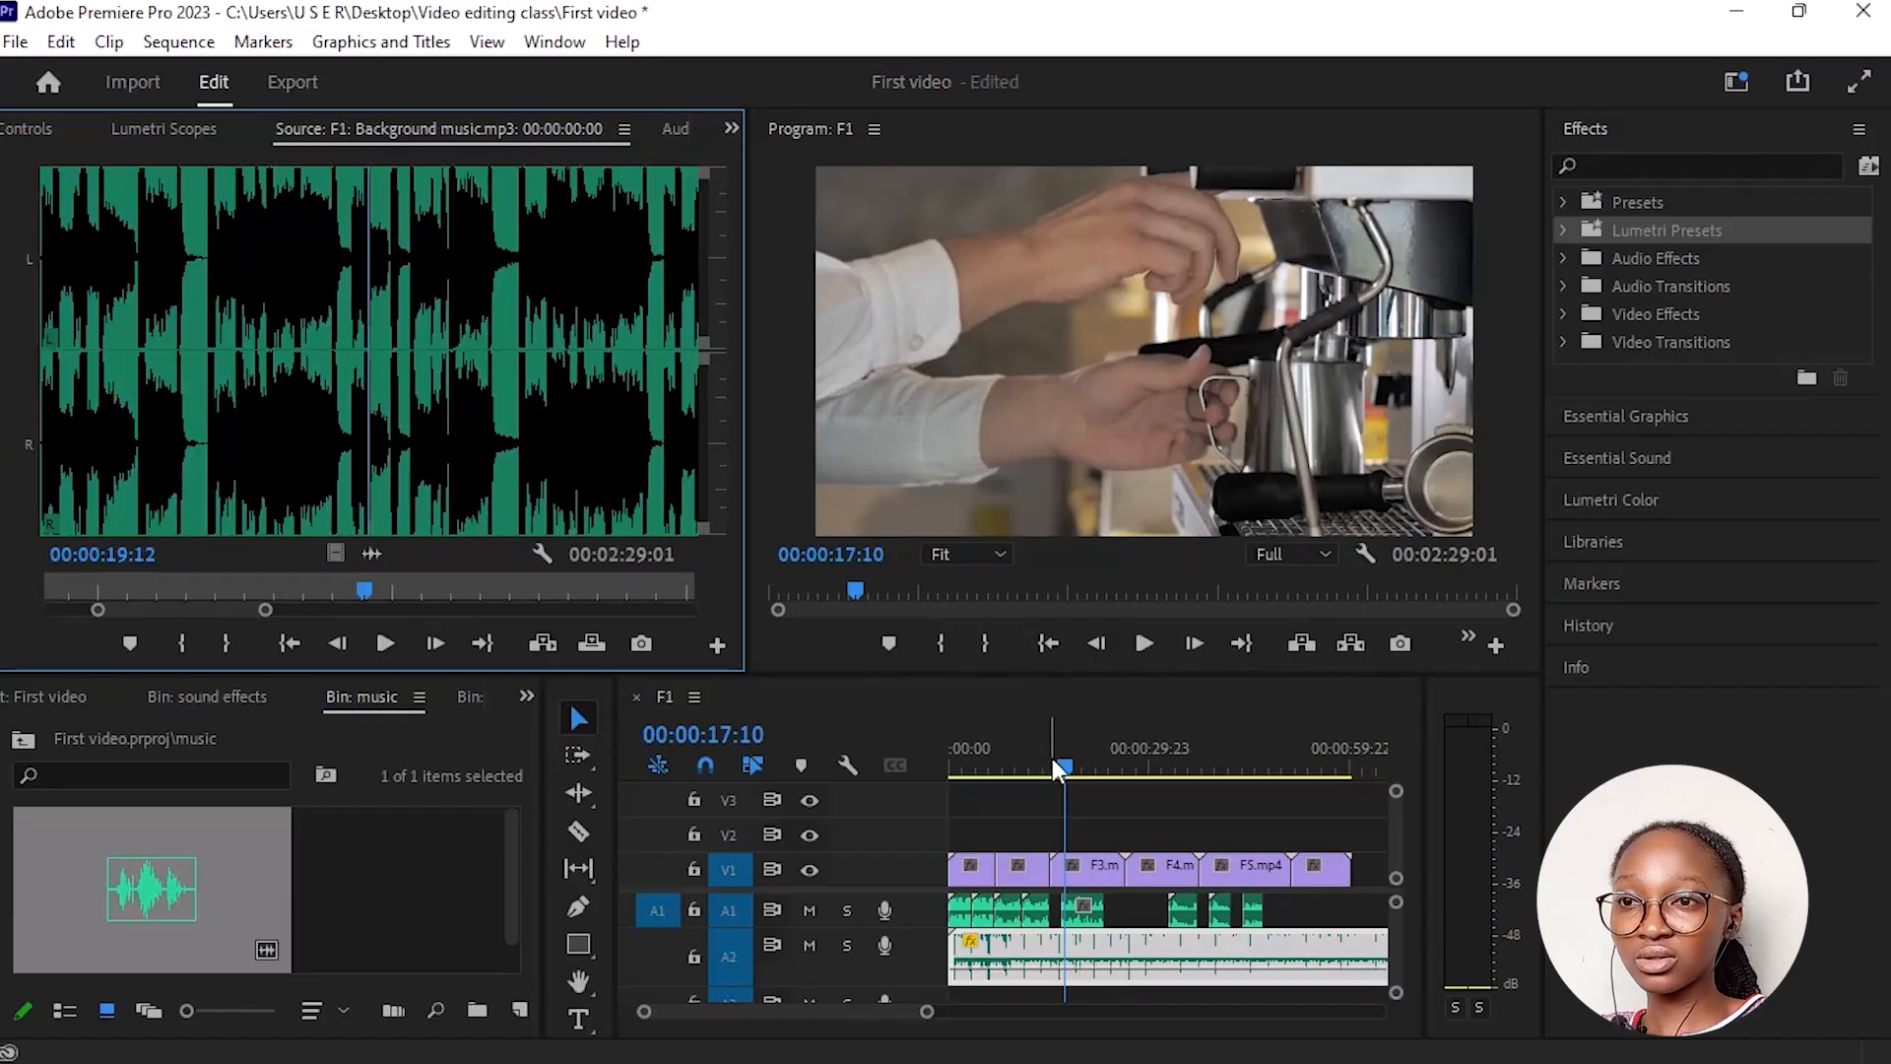
# Step: Reduce the height of track A2 and play the sequence from 00:00:03:18 to 00:00:25:01 to check the mix levels
pyautogui.moveTo(1050, 765); pyautogui.dragTo(973, 767)
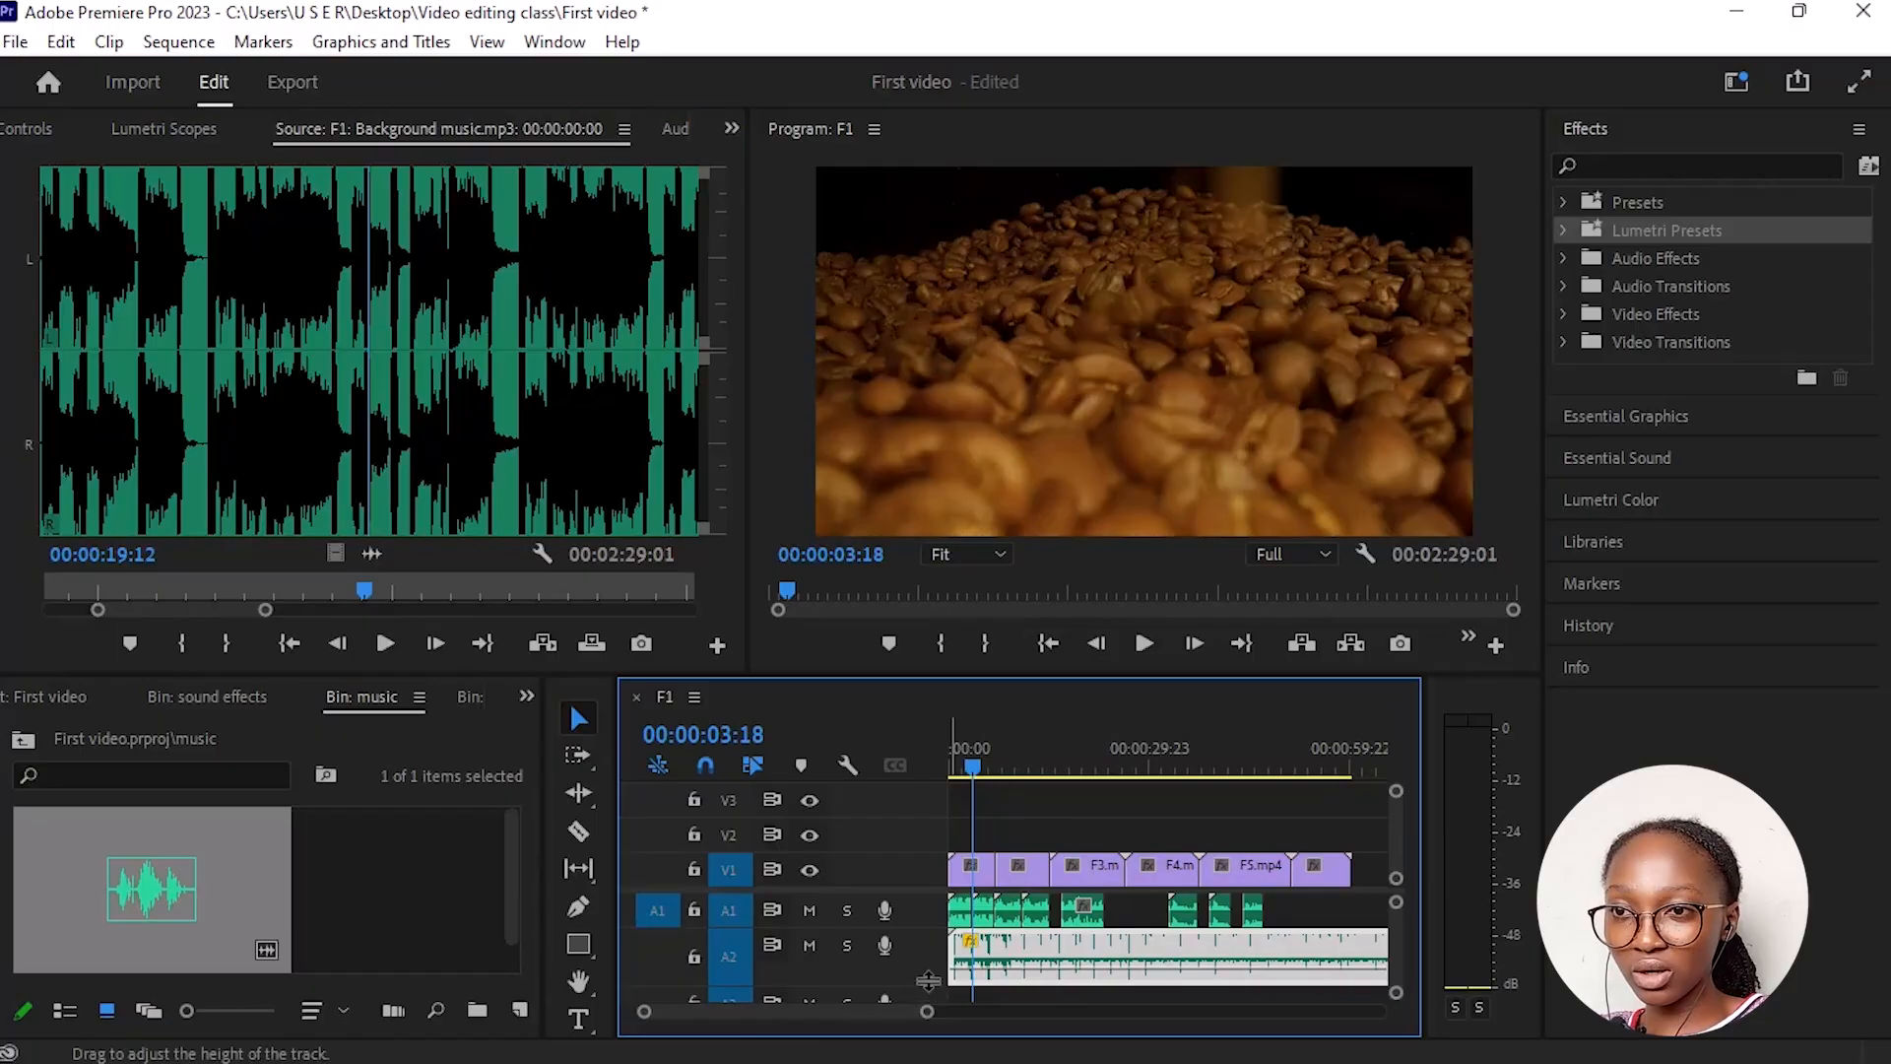
pyautogui.moveTo(927, 985); pyautogui.dragTo(932, 951)
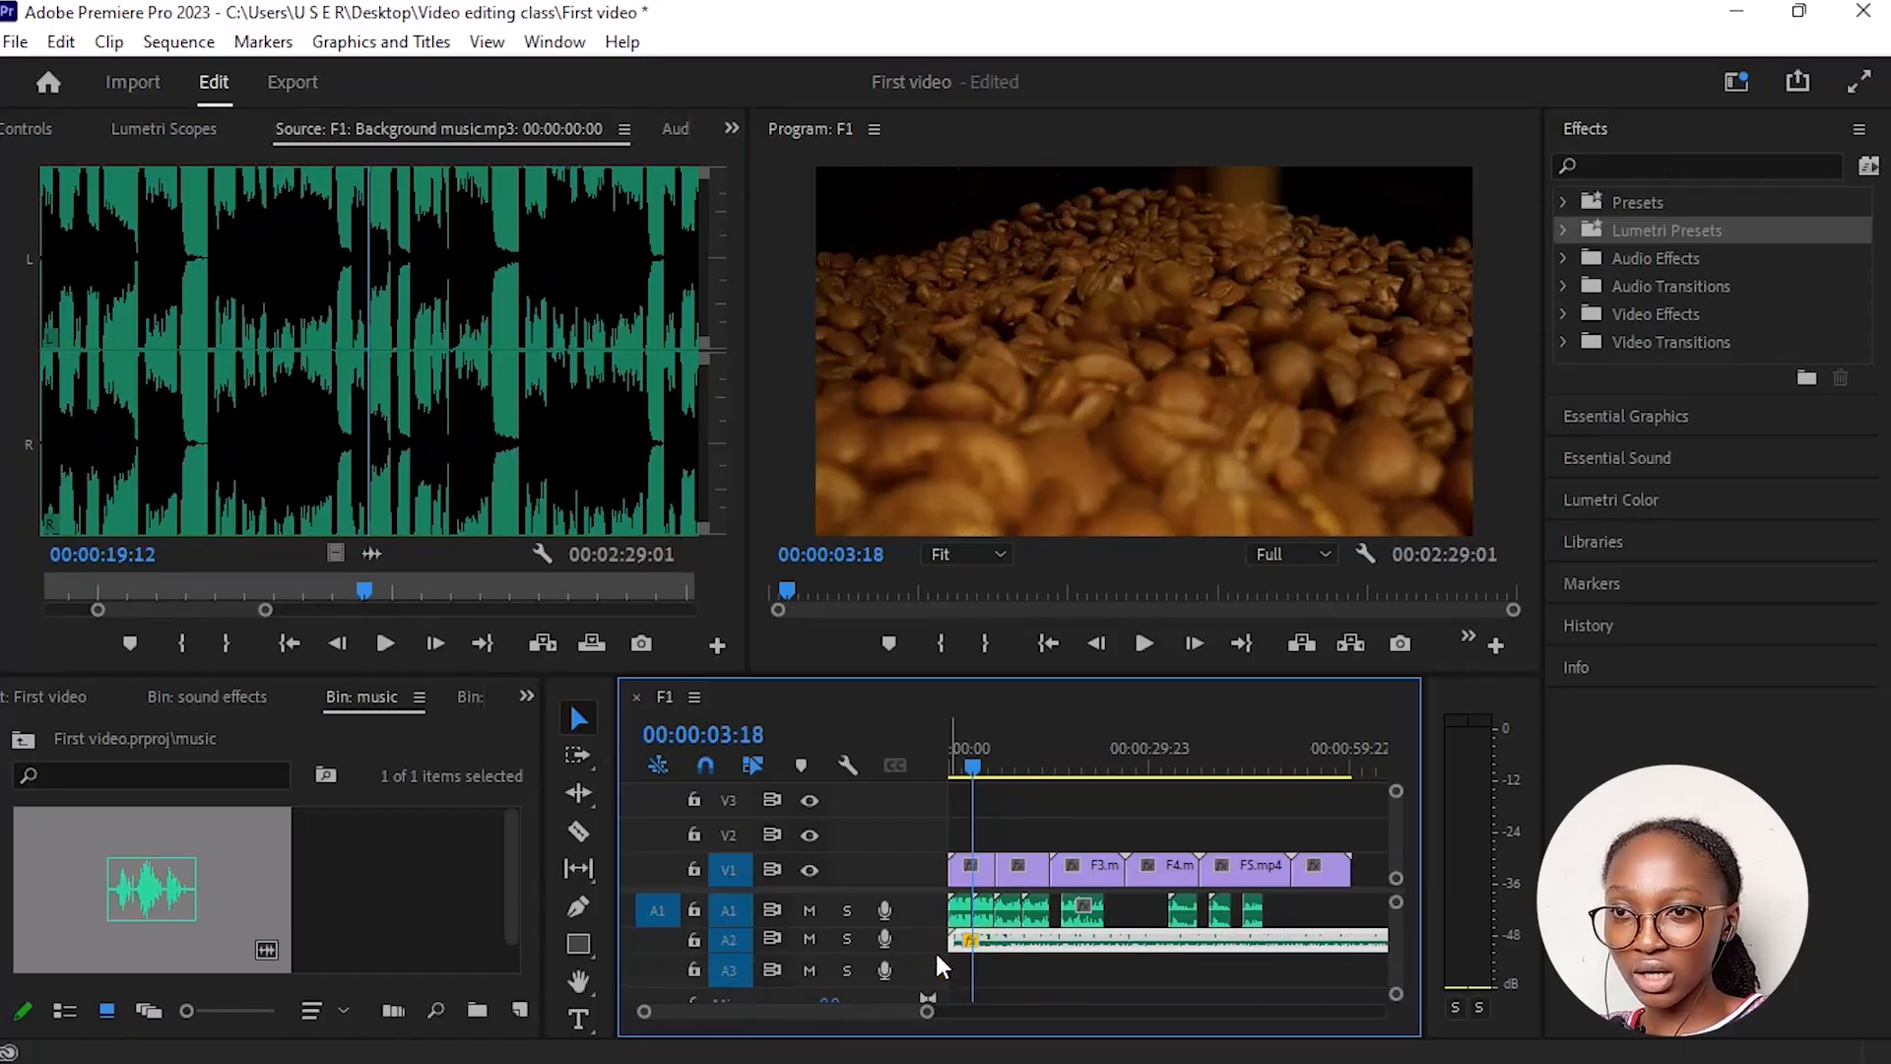
pyautogui.press('space')
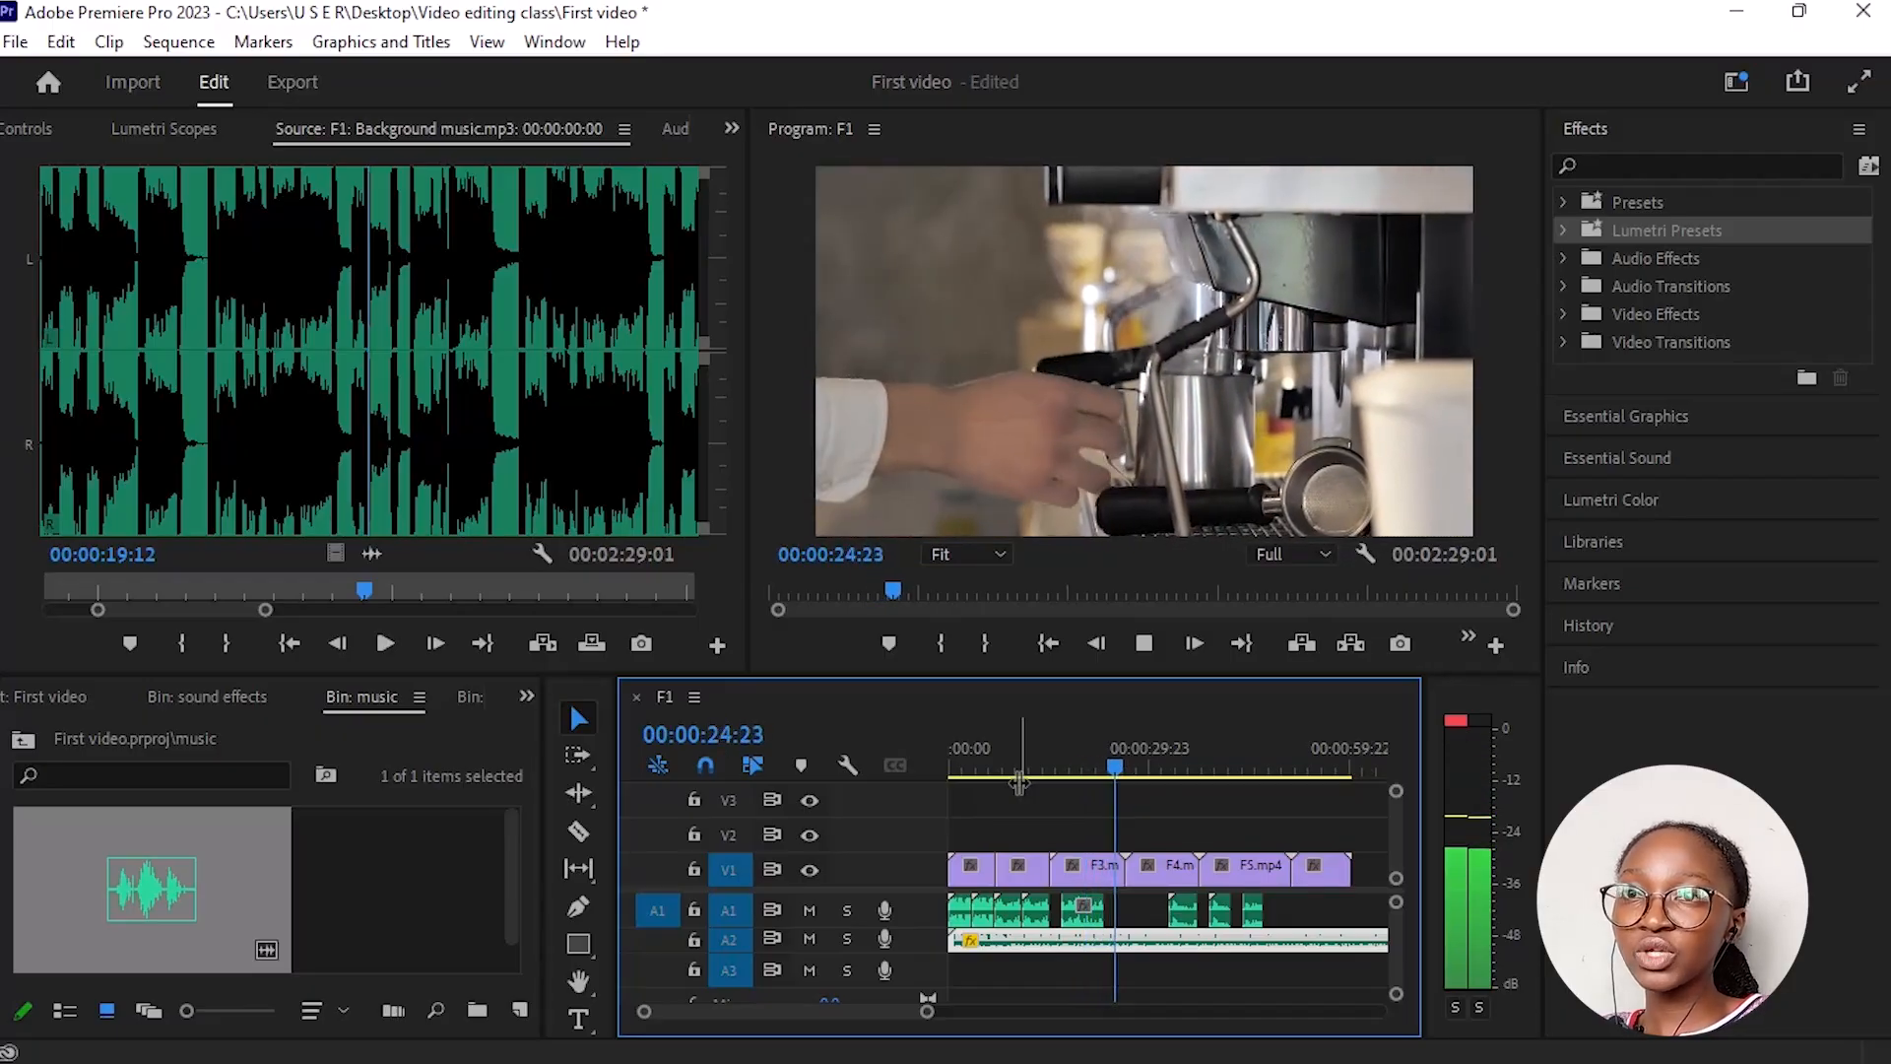
pyautogui.press('space')
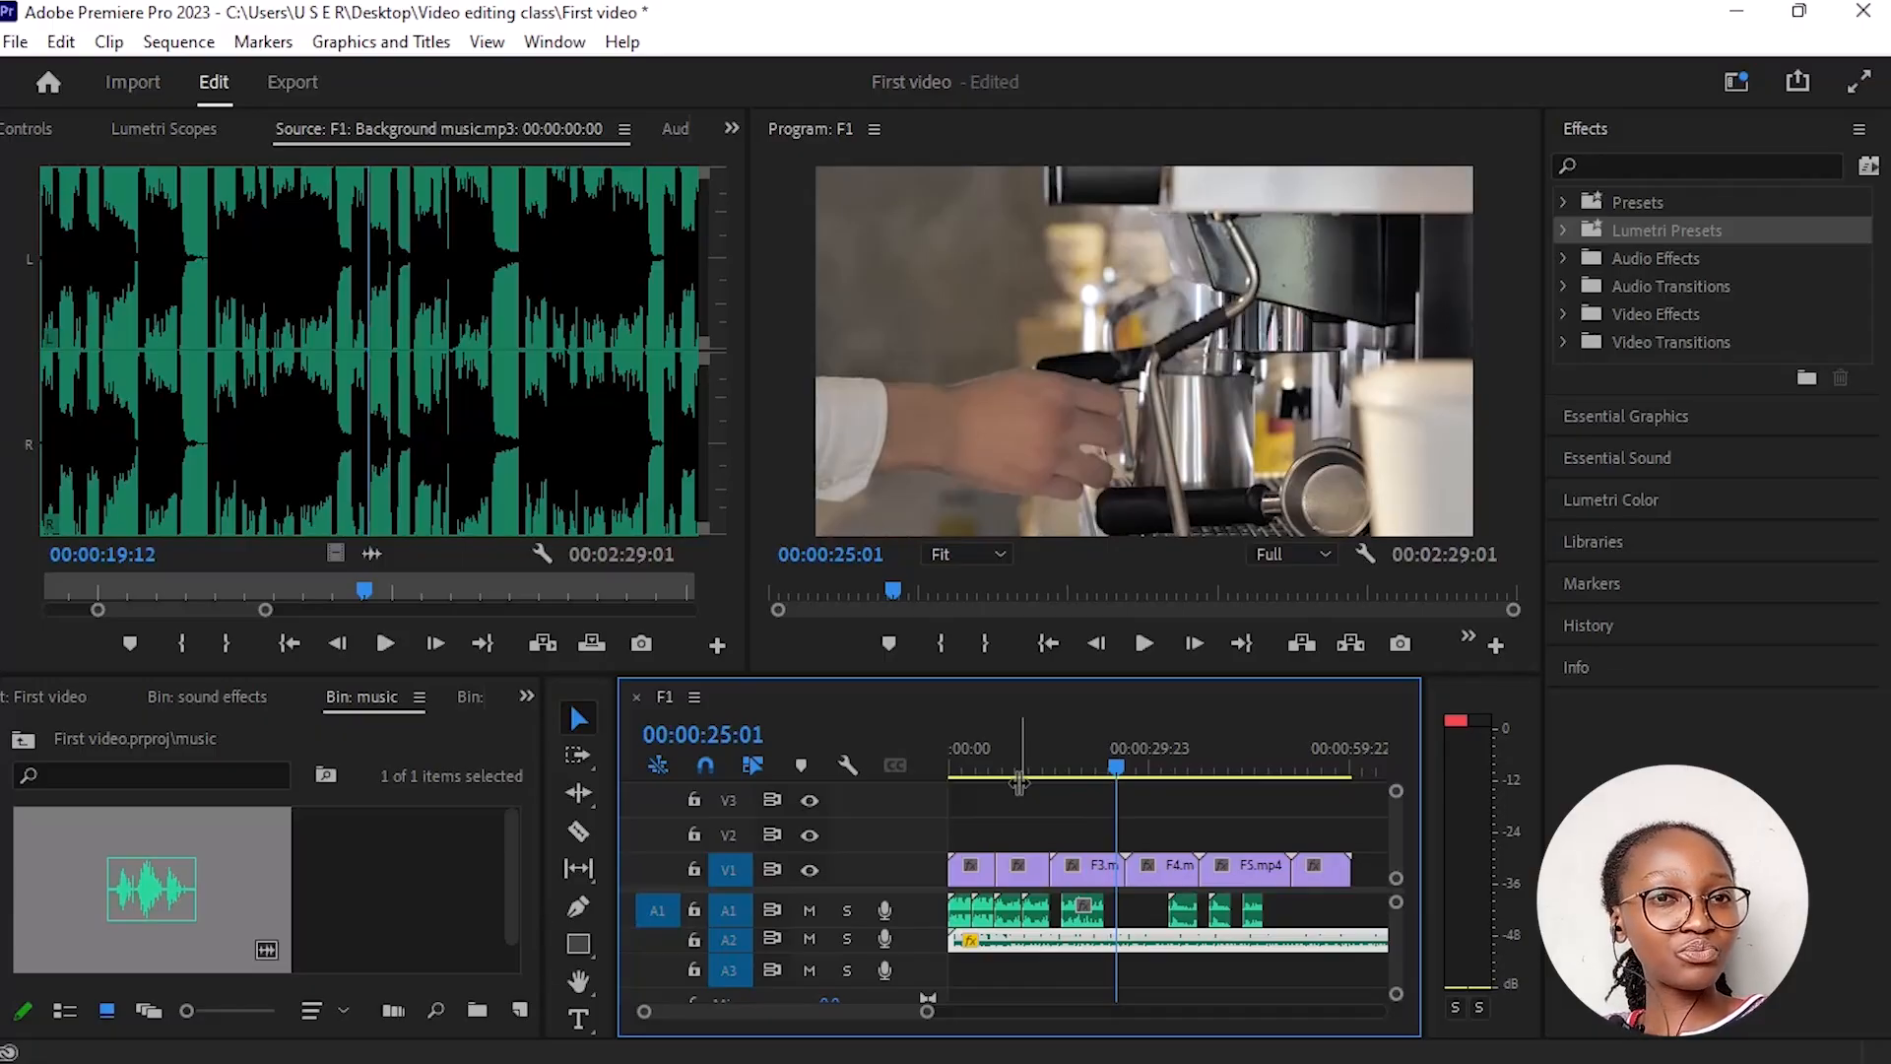